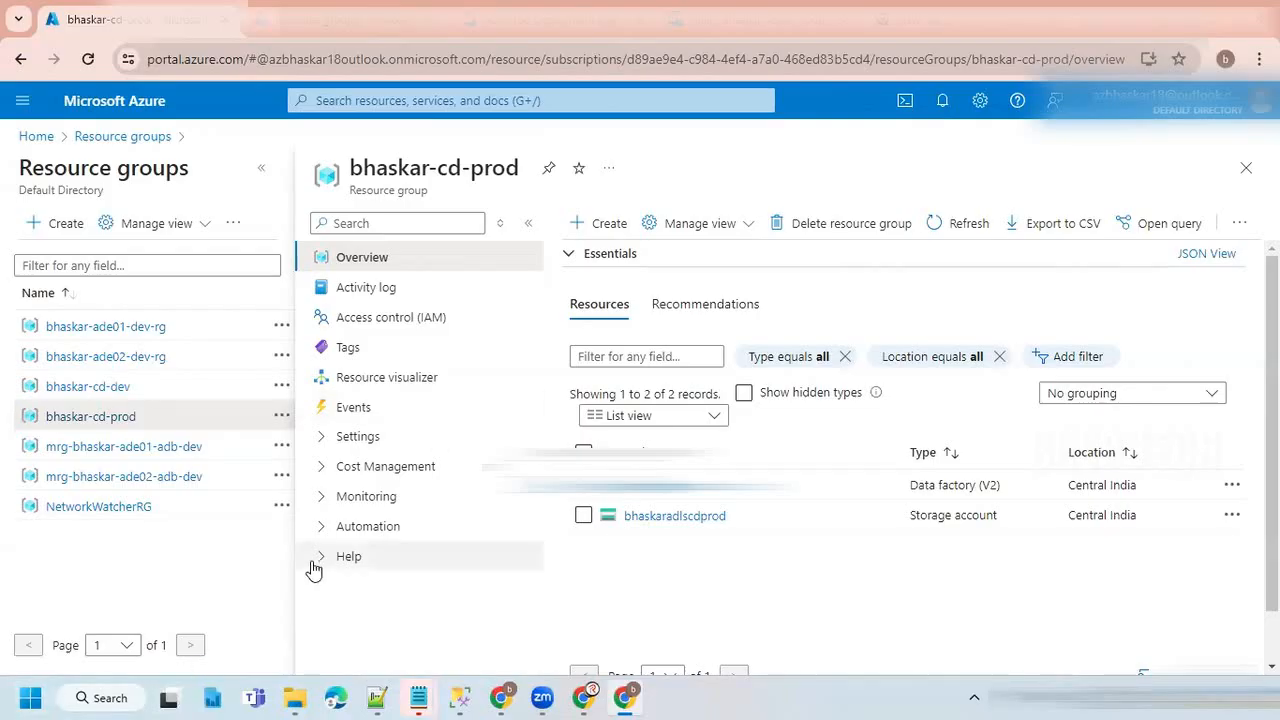
Review the resources in the bhaskar-ade02-dev-rg and bhaskar-ade01-dev-rg resource groups.
{"action": "left_click", "coordinate": [96, 338]}
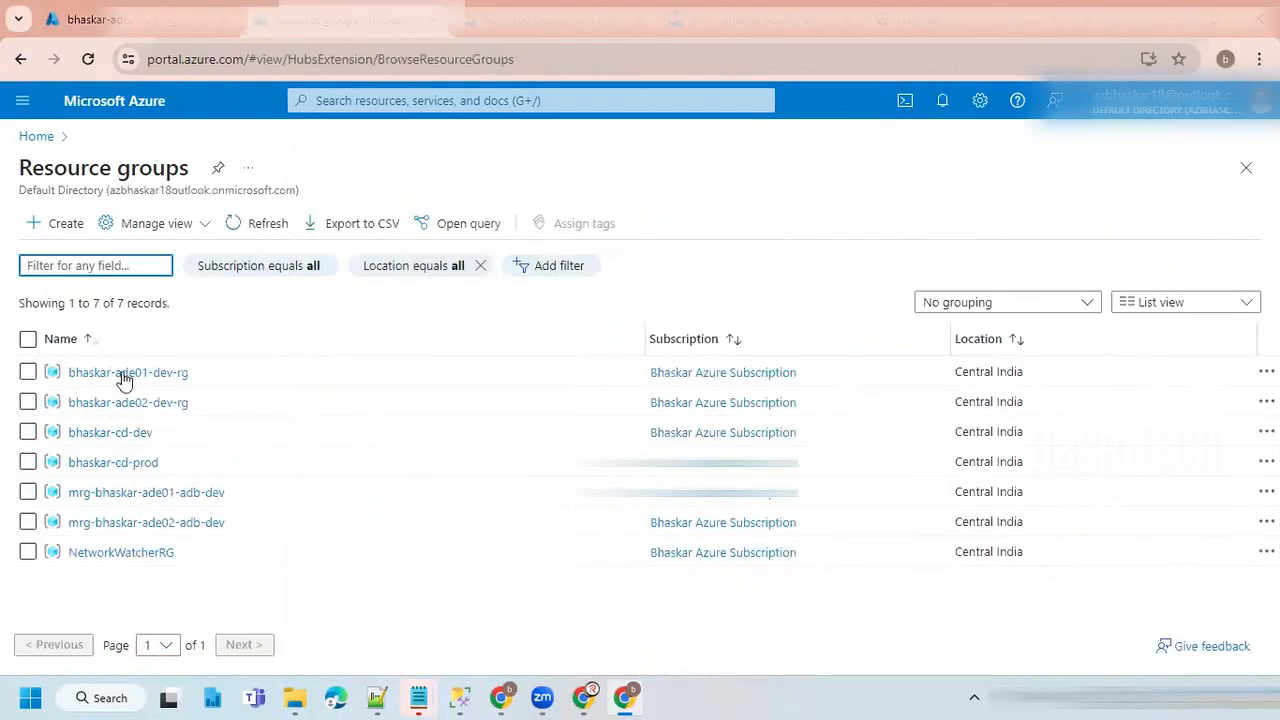
{"action": "left_click", "coordinate": [85, 402]}
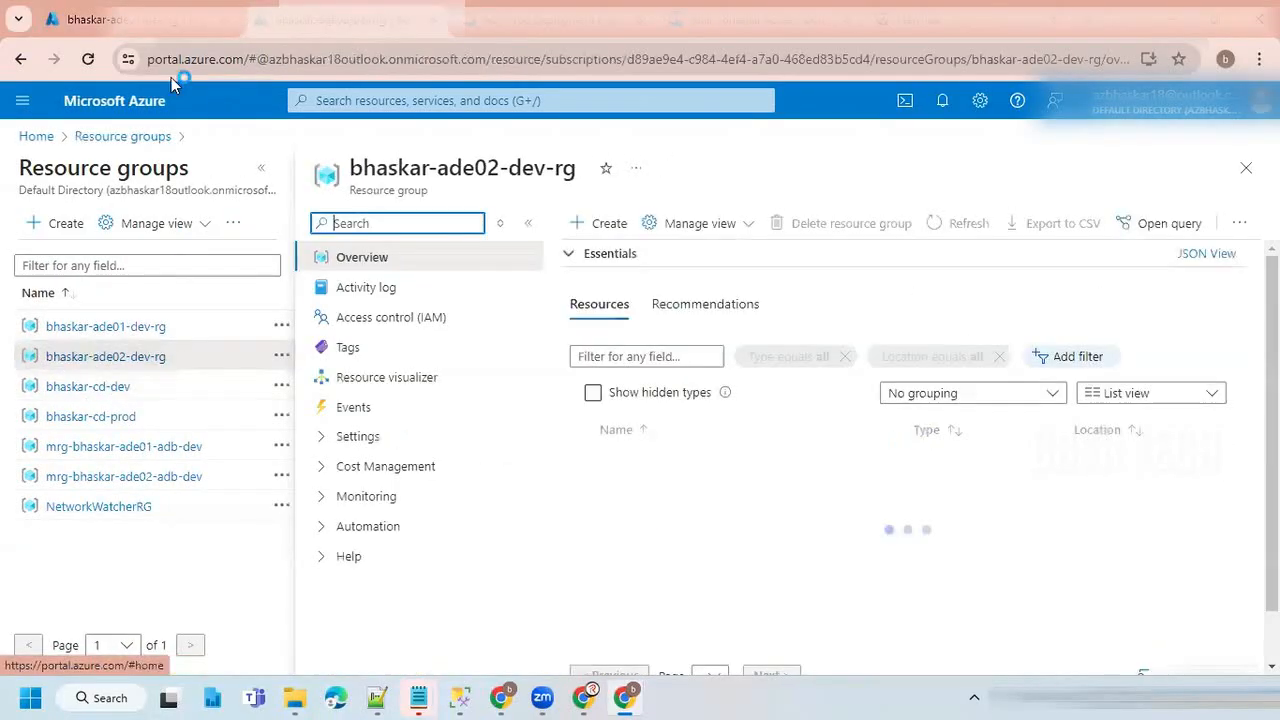
{"action": "scroll", "coordinate": [770, 482], "scroll_direction": "down", "scroll_amount": 2}
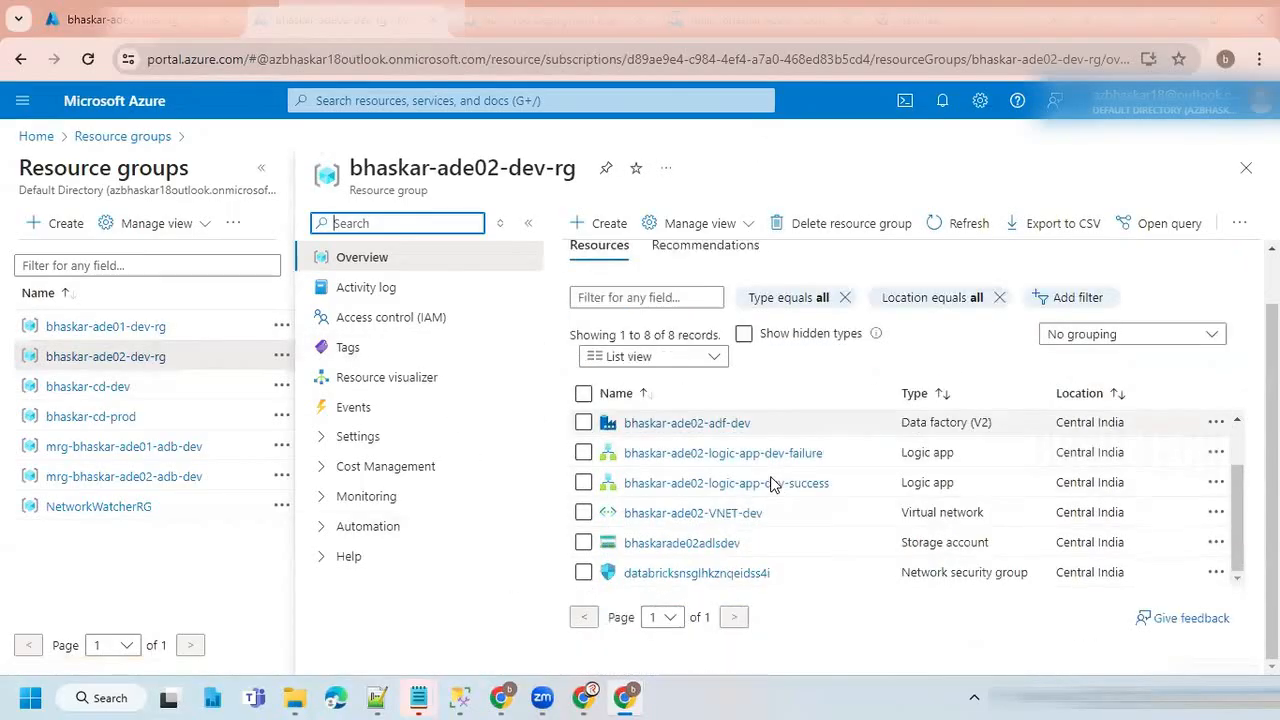
{"action": "scroll", "coordinate": [772, 485], "scroll_direction": "up", "scroll_amount": 2}
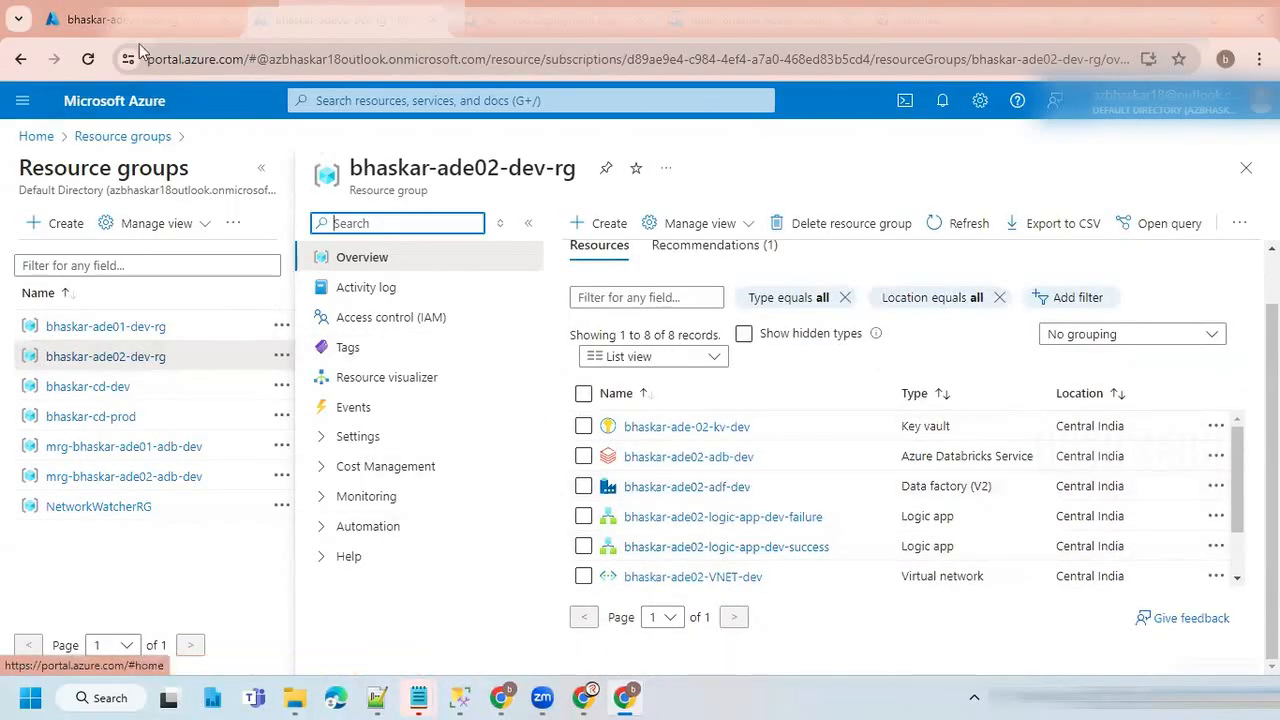
{"action": "left_click", "coordinate": [105, 326]}
{"action": "scroll", "coordinate": [765, 503], "scroll_direction": "down", "scroll_amount": 2}
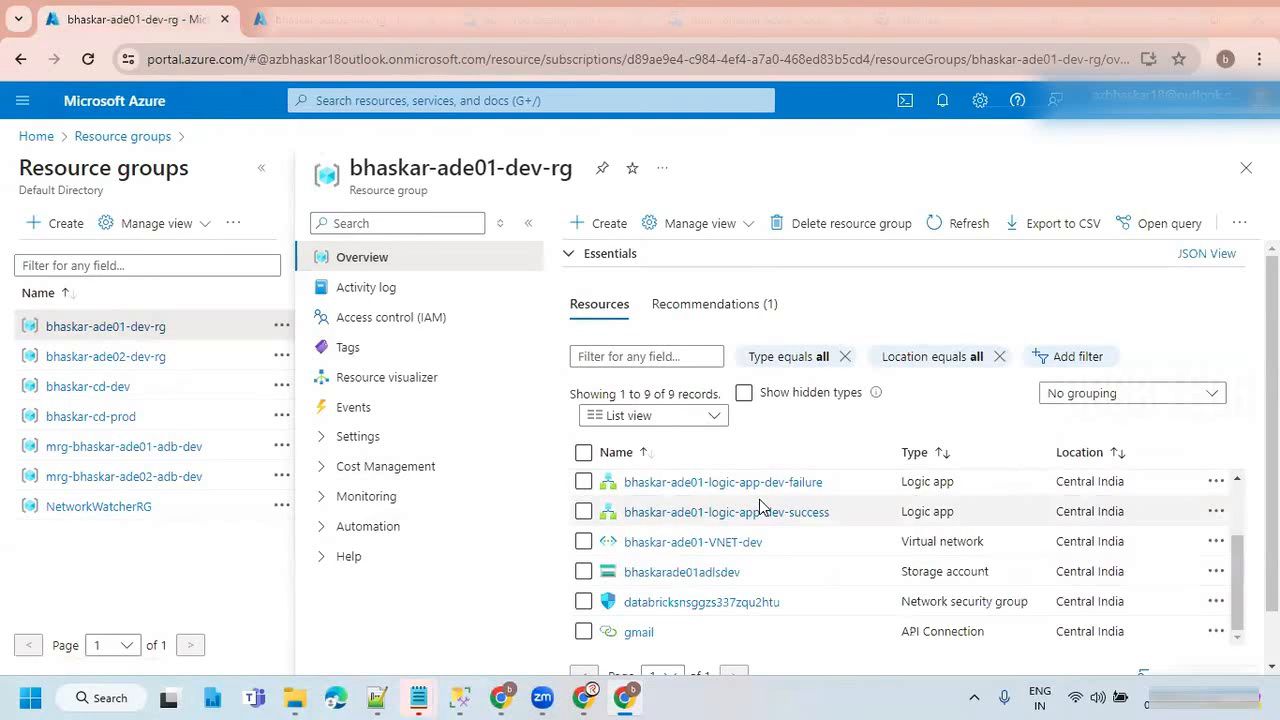
{"action": "scroll", "coordinate": [758, 520], "scroll_direction": "up", "scroll_amount": 2}
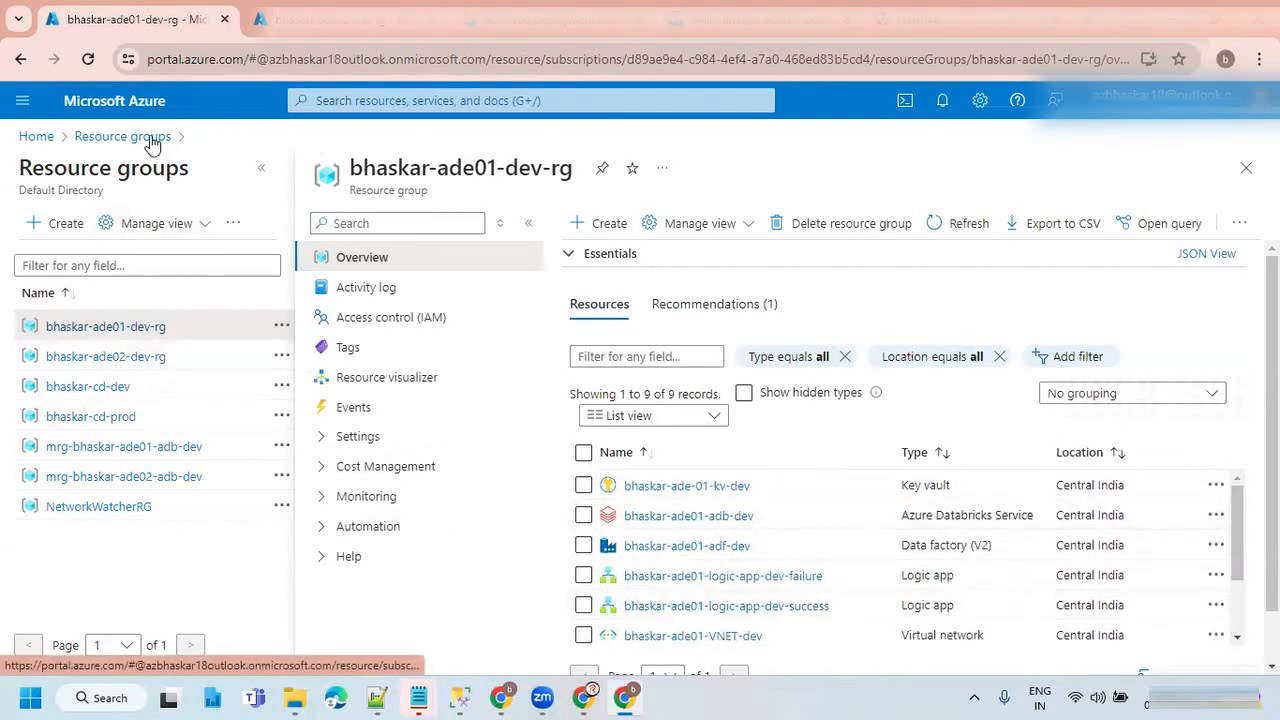
Open the bhaskar-ade02-adf-dev data factory from the bhaskar-ade02-dev-rg resource group and launch its studio.
{"action": "left_click", "coordinate": [252, 22]}
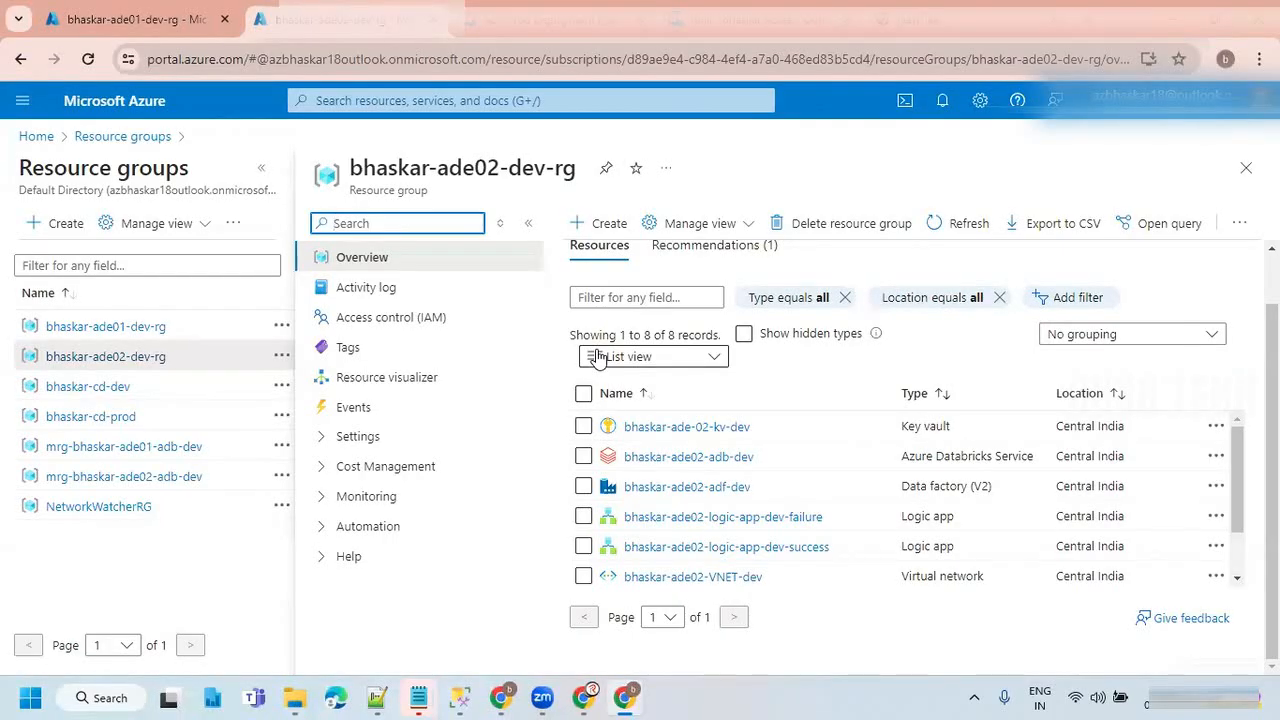
{"action": "left_click", "coordinate": [696, 496]}
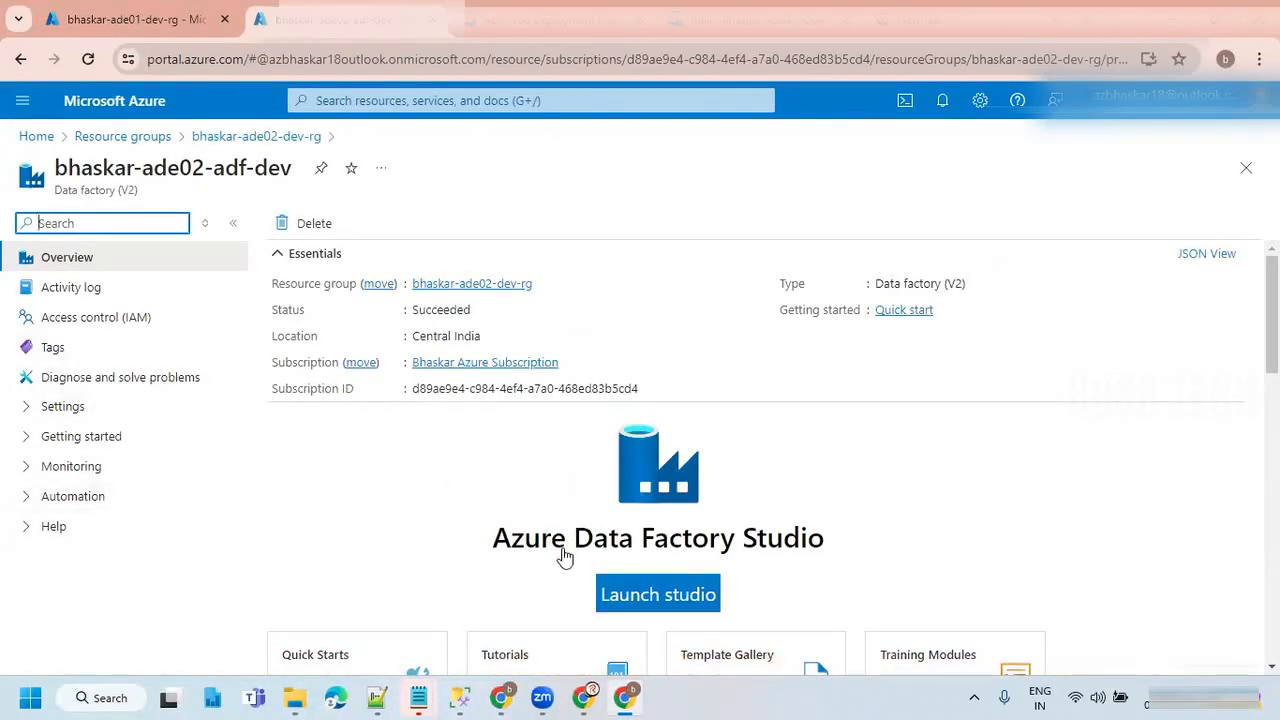
{"action": "left_click", "coordinate": [620, 596]}
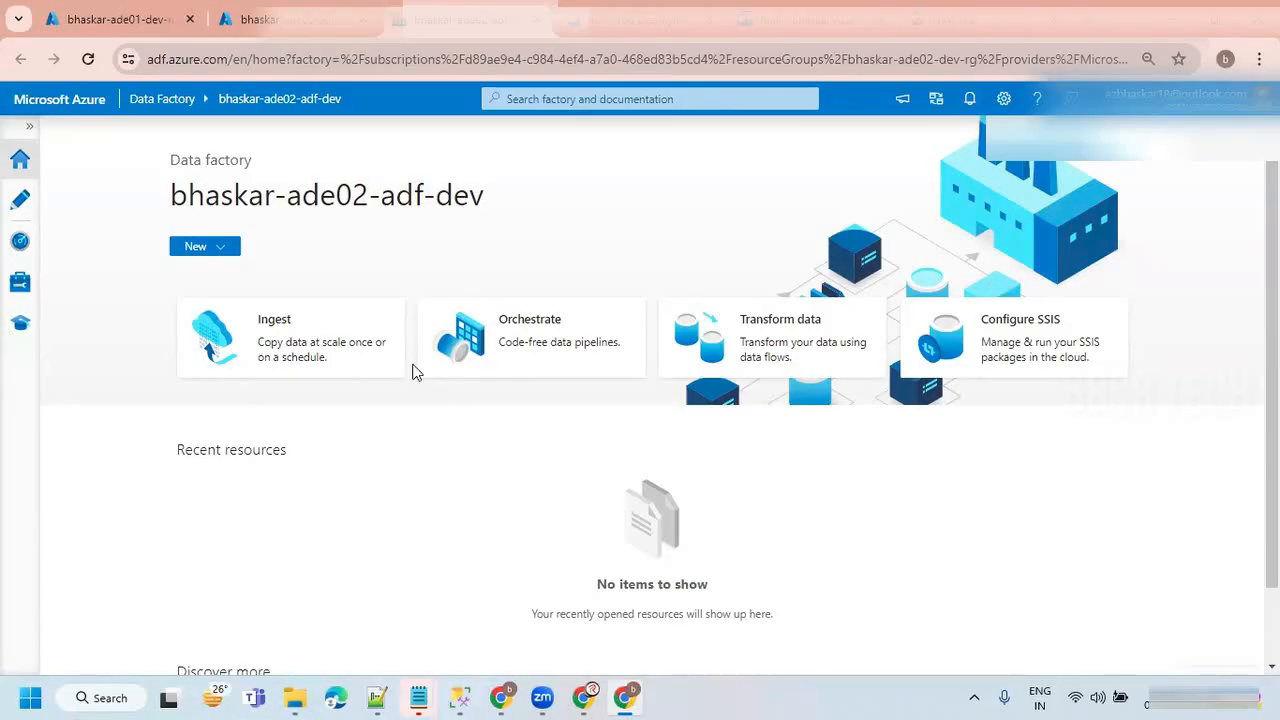
{"action": "mouse_move", "coordinate": [448, 240]}
{"action": "left_mouse_down"}
{"action": "mouse_move", "coordinate": [490, 225]}
{"action": "mouse_move", "coordinate": [615, 240]}
{"action": "mouse_move", "coordinate": [635, 215]}
{"action": "mouse_move", "coordinate": [607, 260]}
{"action": "mouse_move", "coordinate": [718, 218]}
{"action": "mouse_move", "coordinate": [430, 407]}
{"action": "left_mouse_up"}
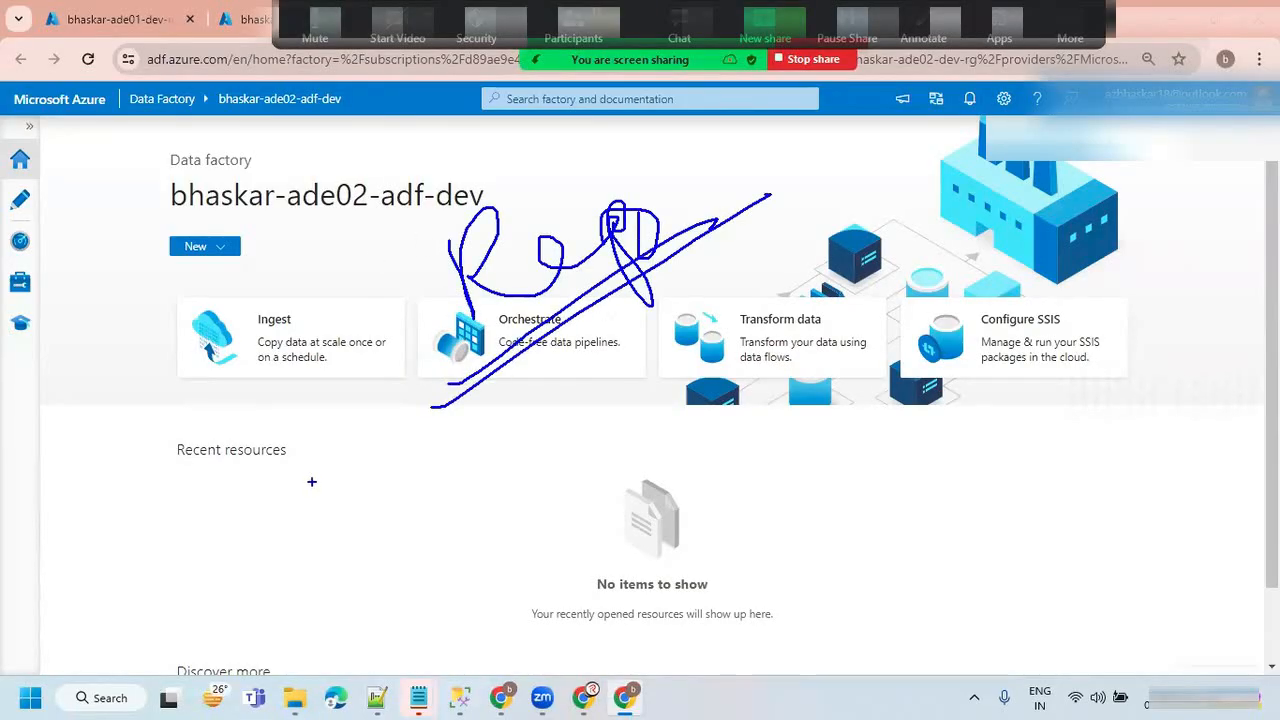
{"action": "key", "text": "Escape"}
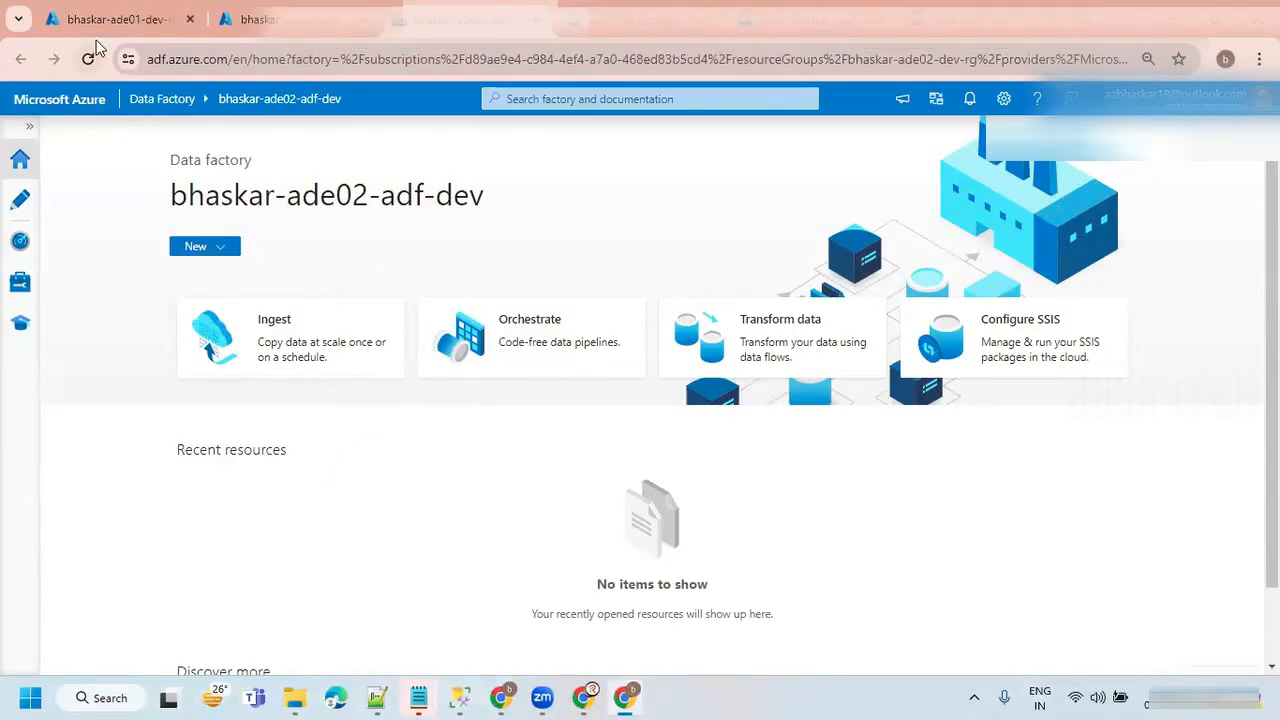
Return to the Azure portal home, search for "azure dev", and open My Azure DevOps Organizations from the Azure DevOps organizations service.
{"action": "left_click", "coordinate": [238, 20]}
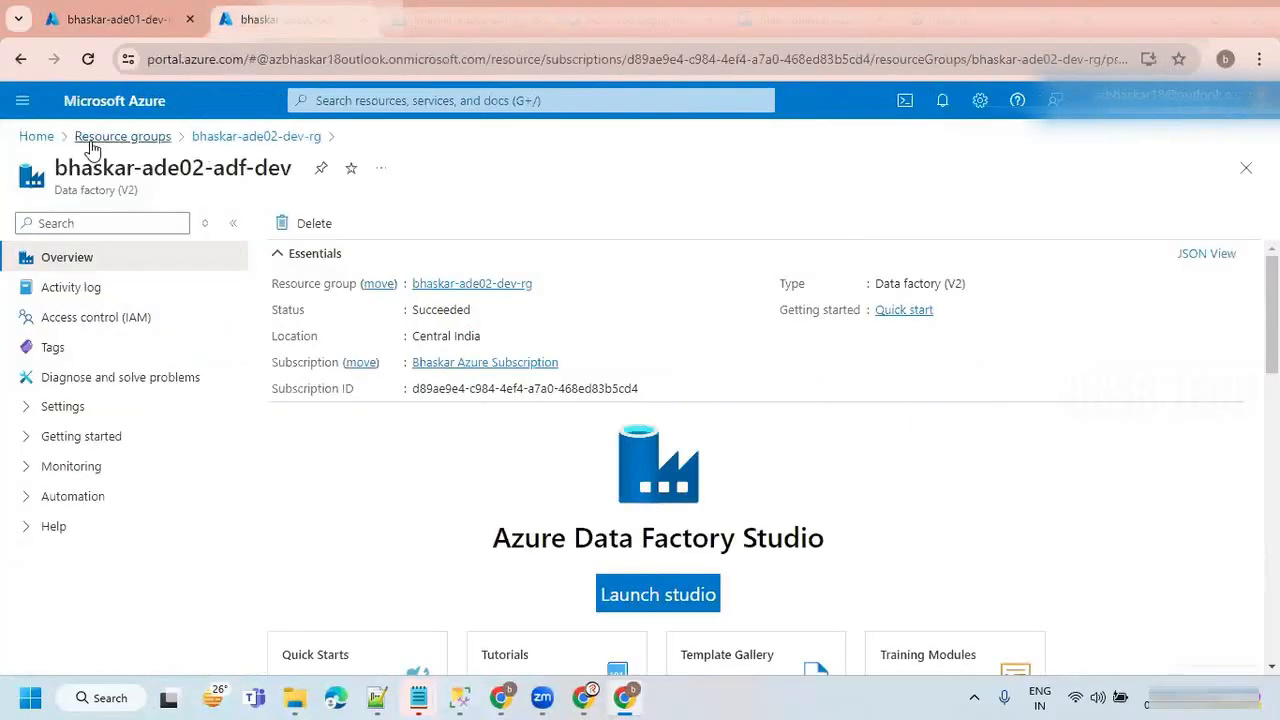
{"action": "left_click", "coordinate": [36, 136]}
{"action": "left_click", "coordinate": [490, 100]}
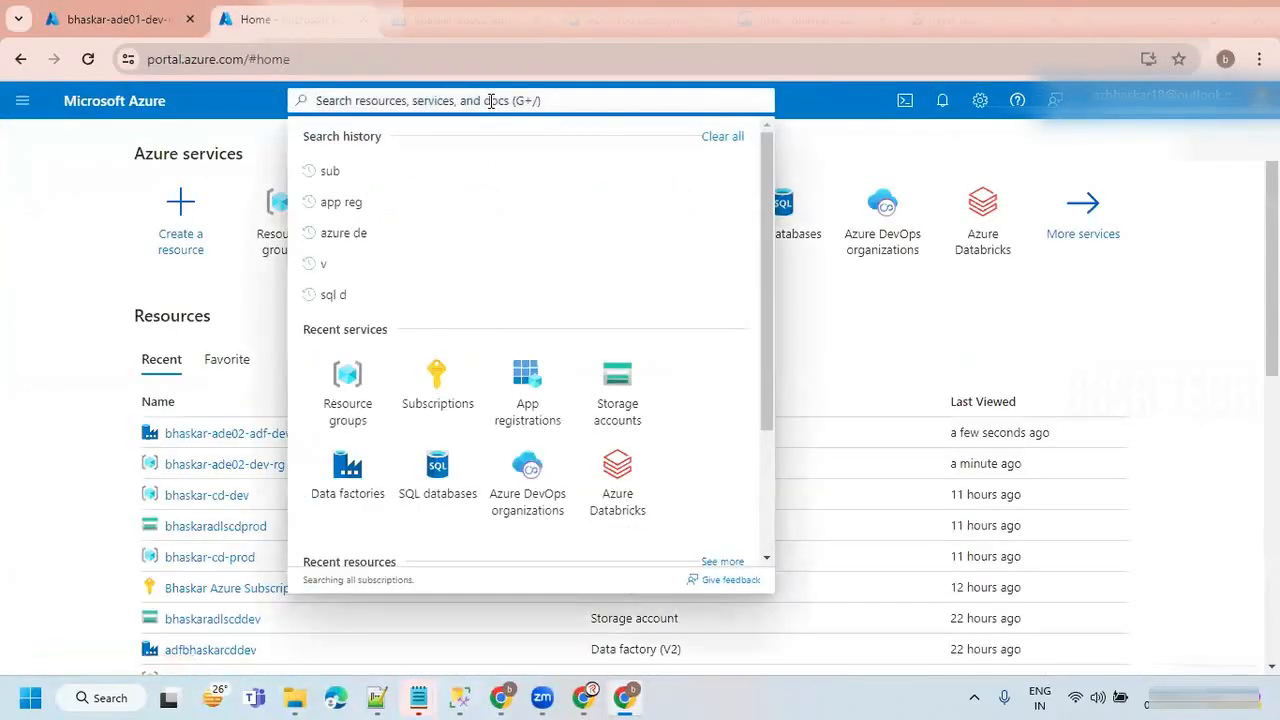
{"action": "type", "text": "azure"}
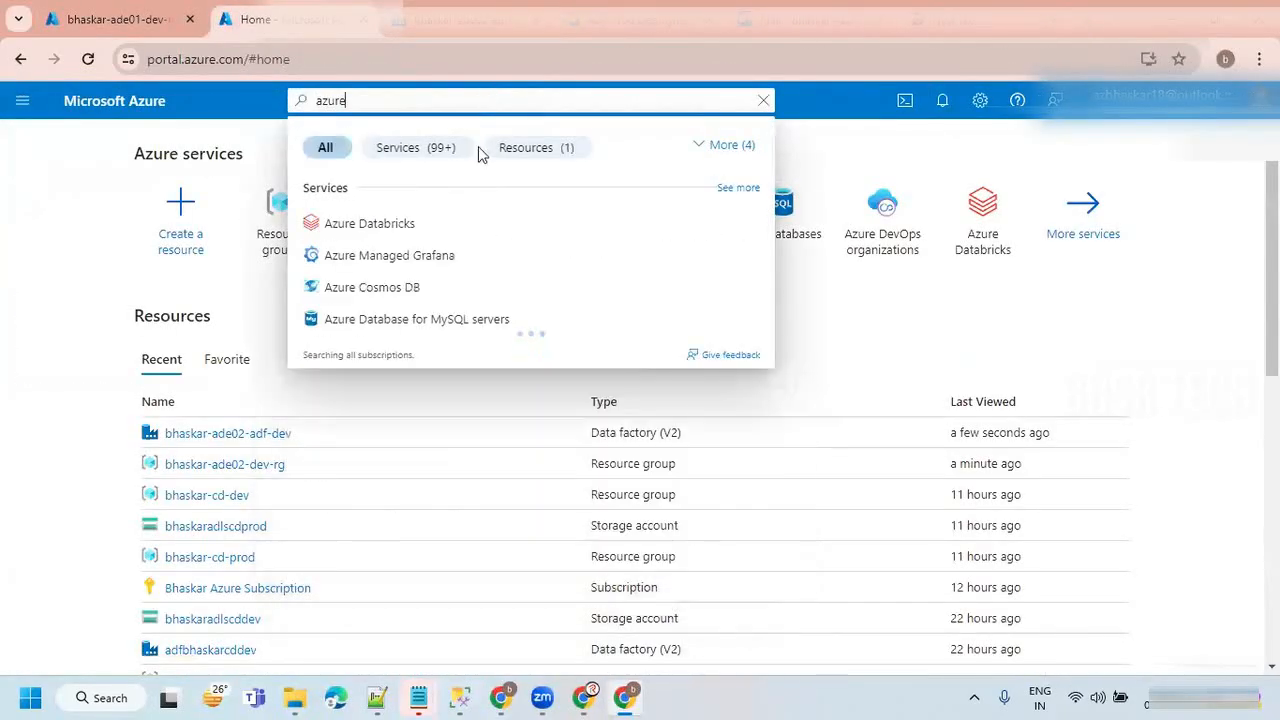
{"action": "type", "text": " dev"}
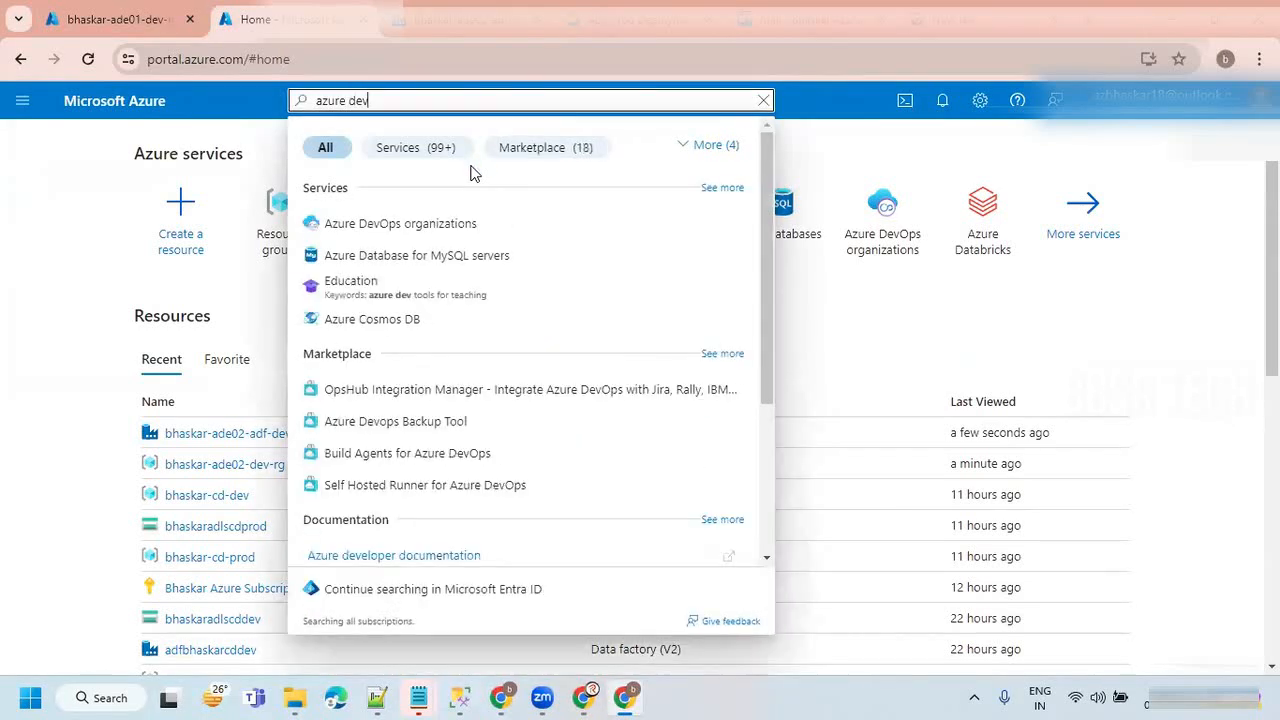
{"action": "left_click", "coordinate": [372, 232]}
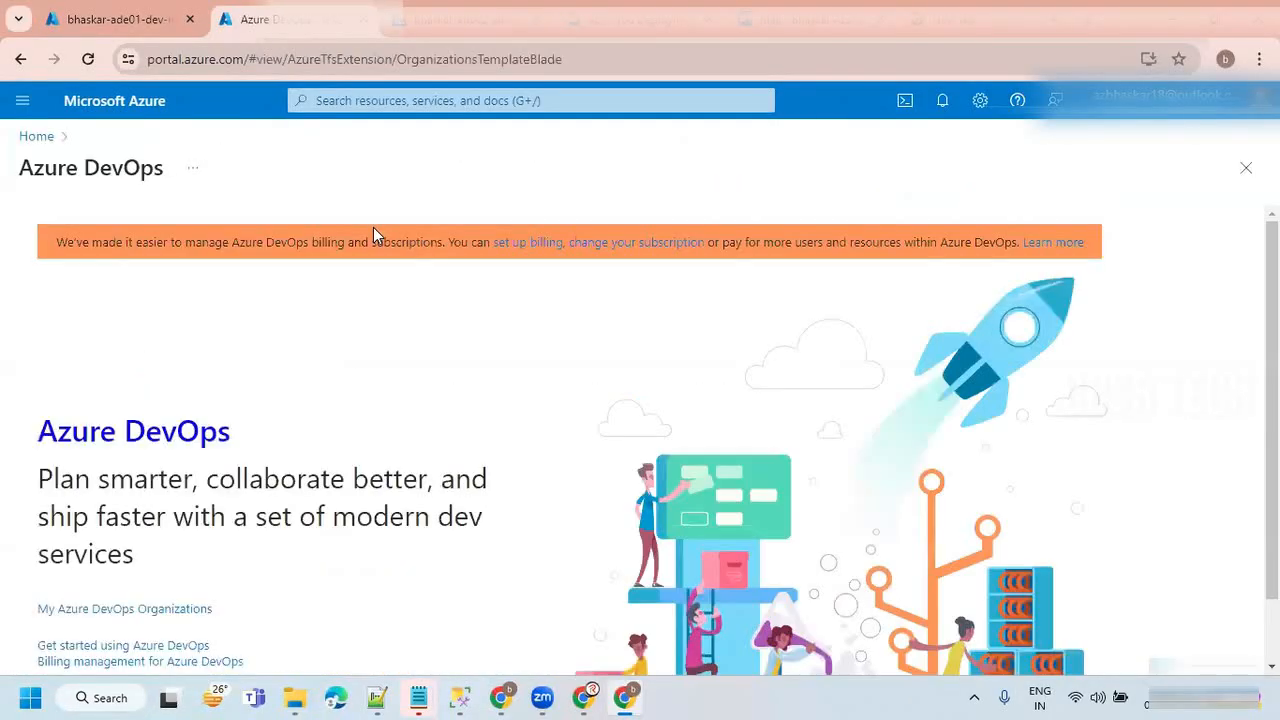
{"action": "scroll", "coordinate": [330, 290], "scroll_direction": "down", "scroll_amount": 1}
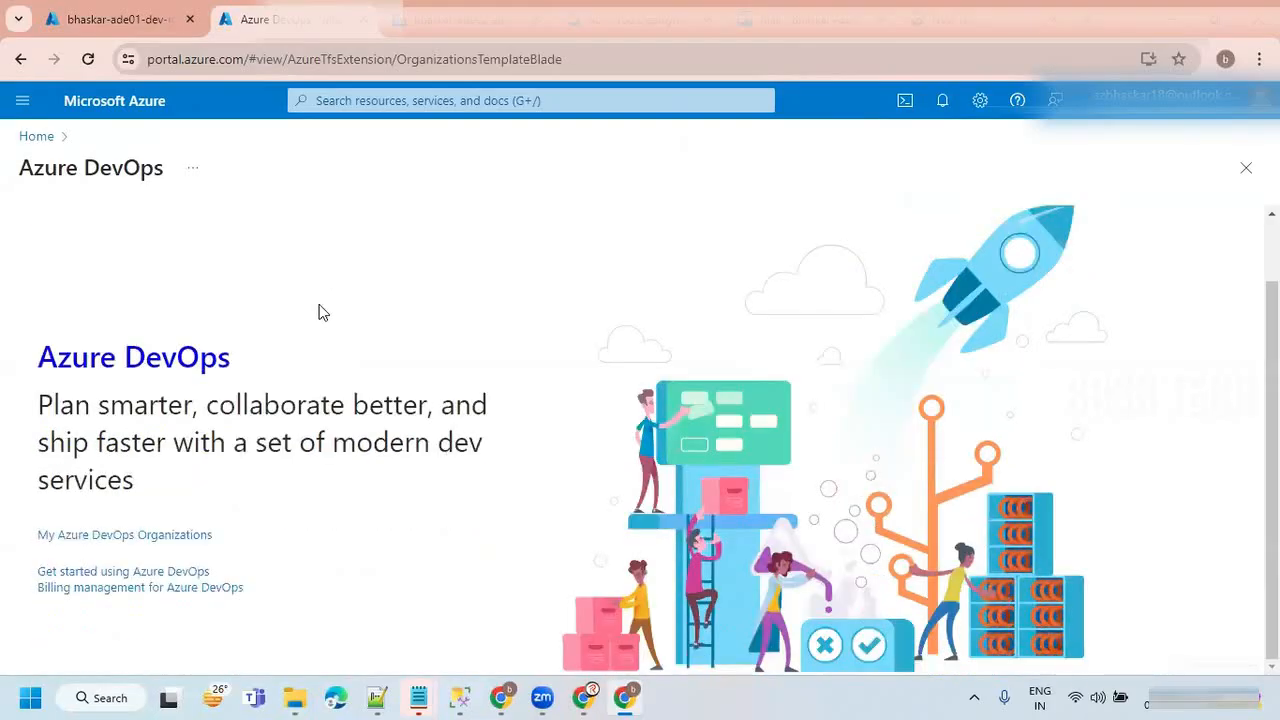
{"action": "left_click", "coordinate": [104, 537]}
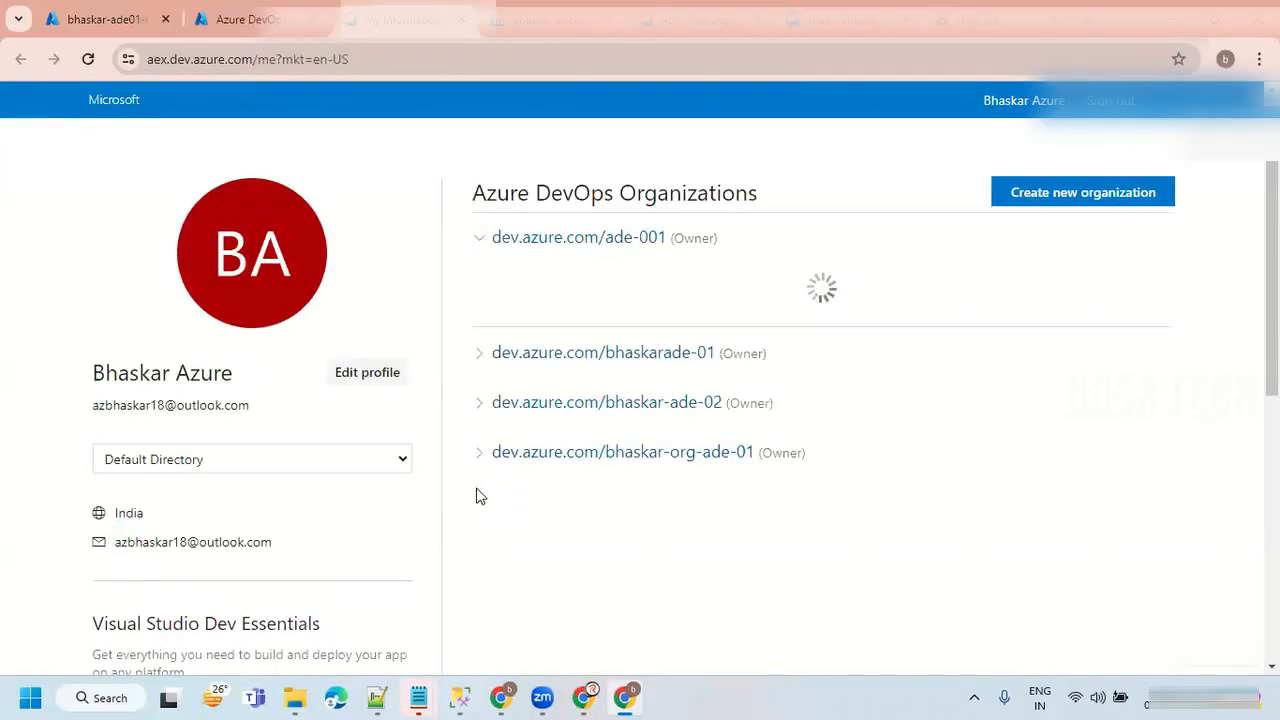
Examine the directory setting and the list of Azure DevOps organizations, comparing with the bhaskar-ade01-dev-rg resource group page.
{"action": "left_click_drag", "start_coordinate": [85, 440], "coordinate": [379, 470]}
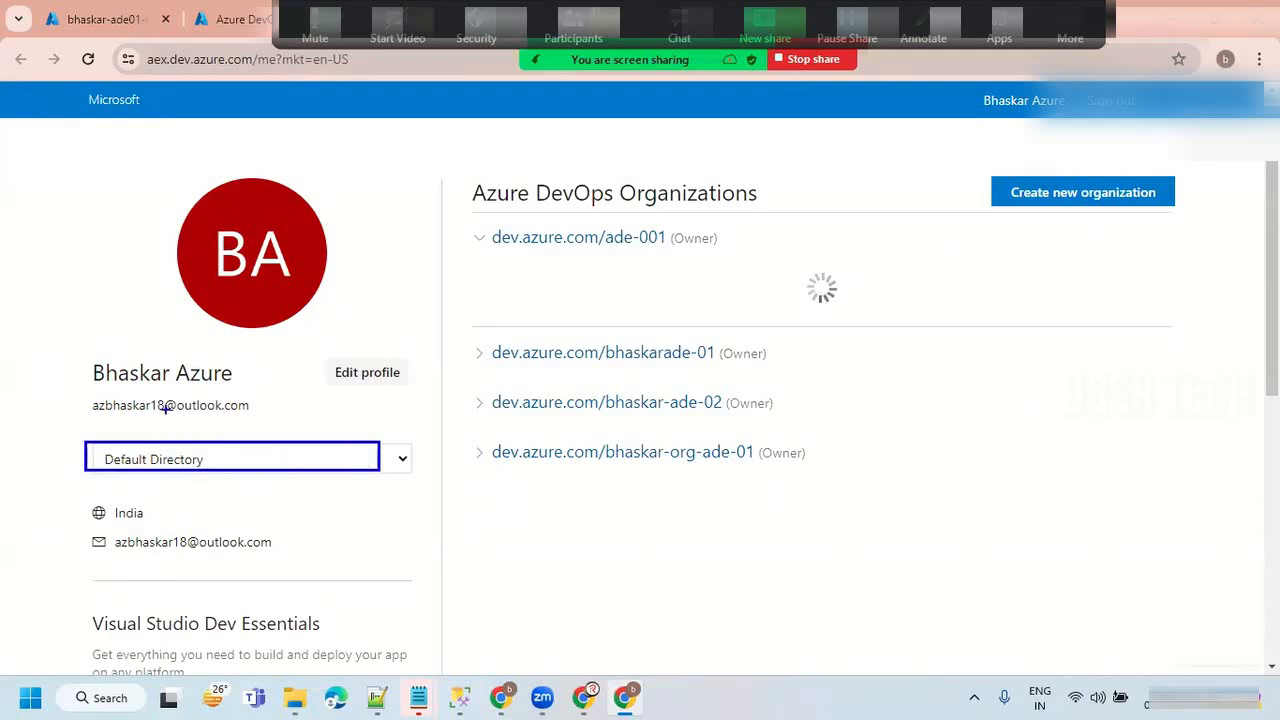
{"action": "left_click_drag", "start_coordinate": [56, 512], "coordinate": [113, 475]}
{"action": "key", "text": "Escape"}
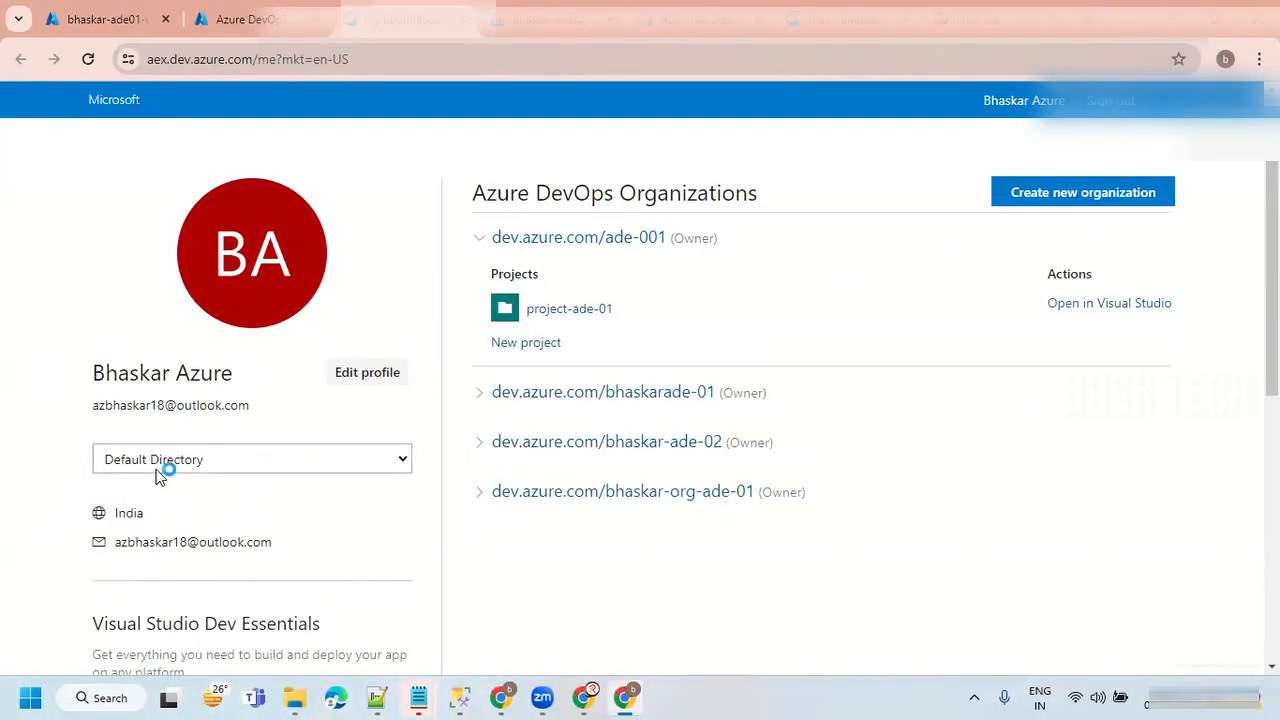
{"action": "left_click", "coordinate": [115, 20]}
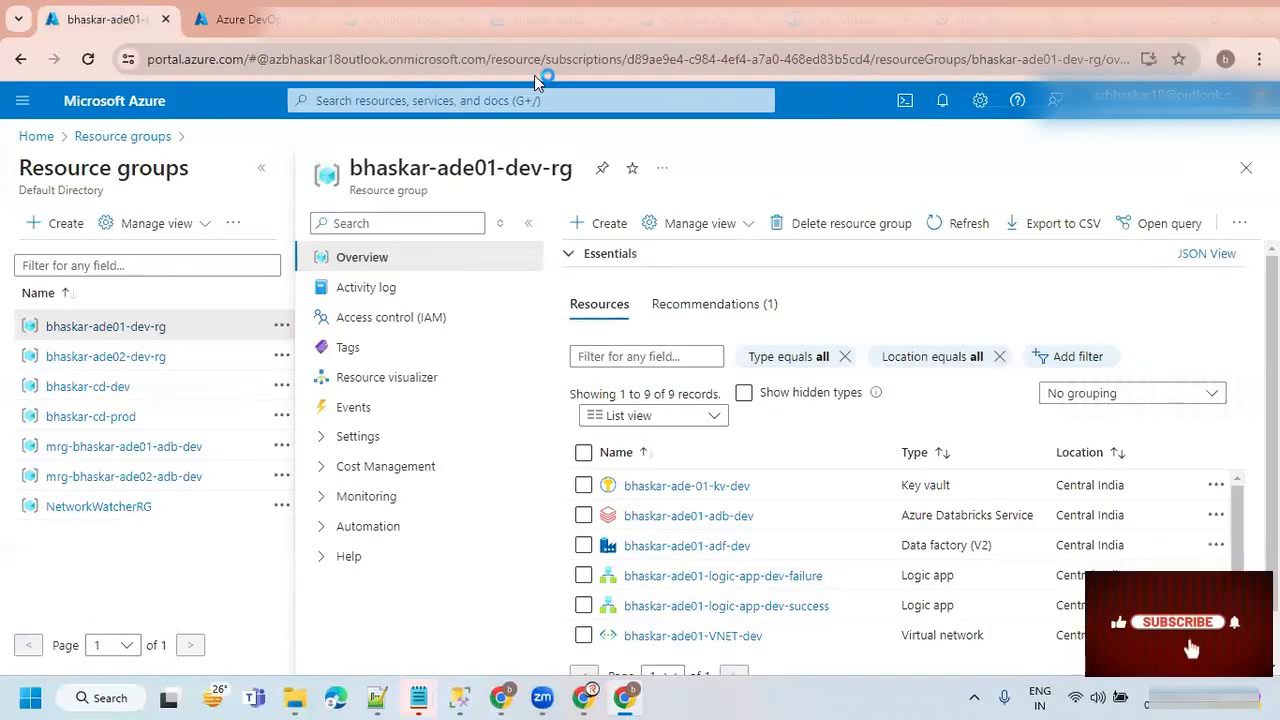
{"action": "left_click", "coordinate": [240, 19]}
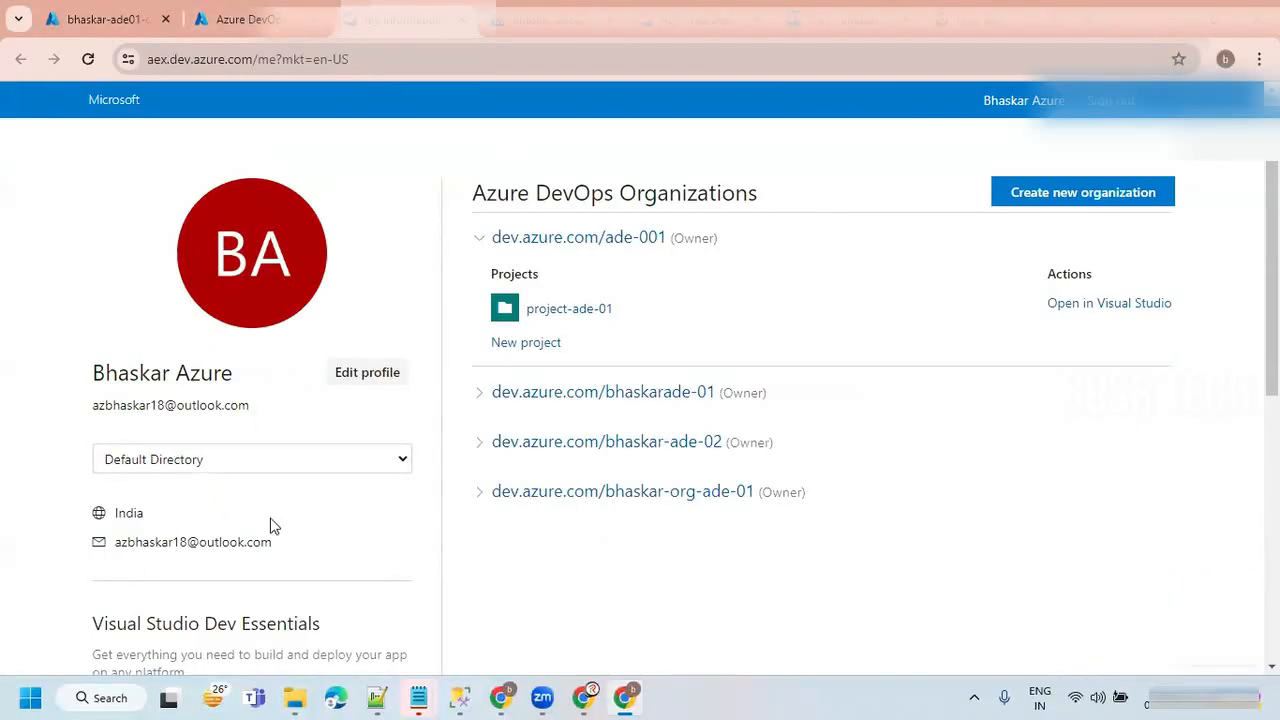
{"action": "scroll", "coordinate": [251, 521], "scroll_direction": "down", "scroll_amount": 2}
{"action": "scroll", "coordinate": [208, 378], "scroll_direction": "up", "scroll_amount": 2}
{"action": "scroll", "coordinate": [280, 494], "scroll_direction": "down", "scroll_amount": 2}
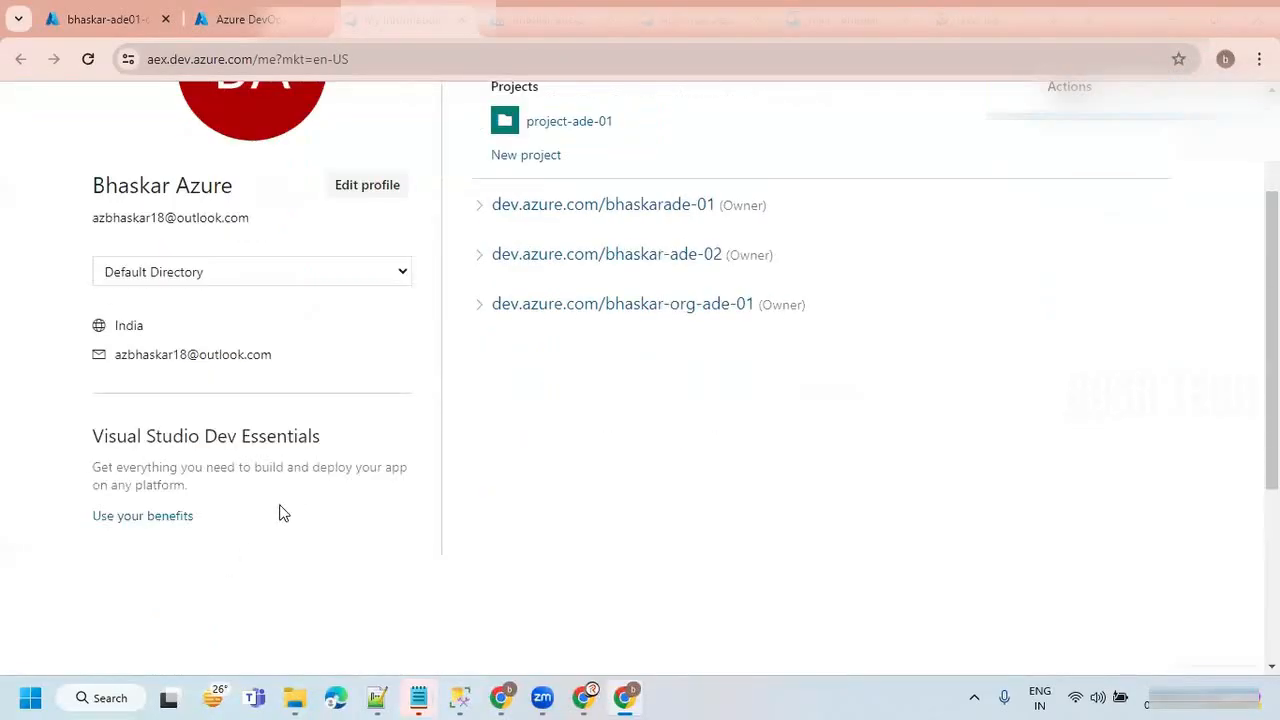
{"action": "scroll", "coordinate": [280, 510], "scroll_direction": "up", "scroll_amount": 2}
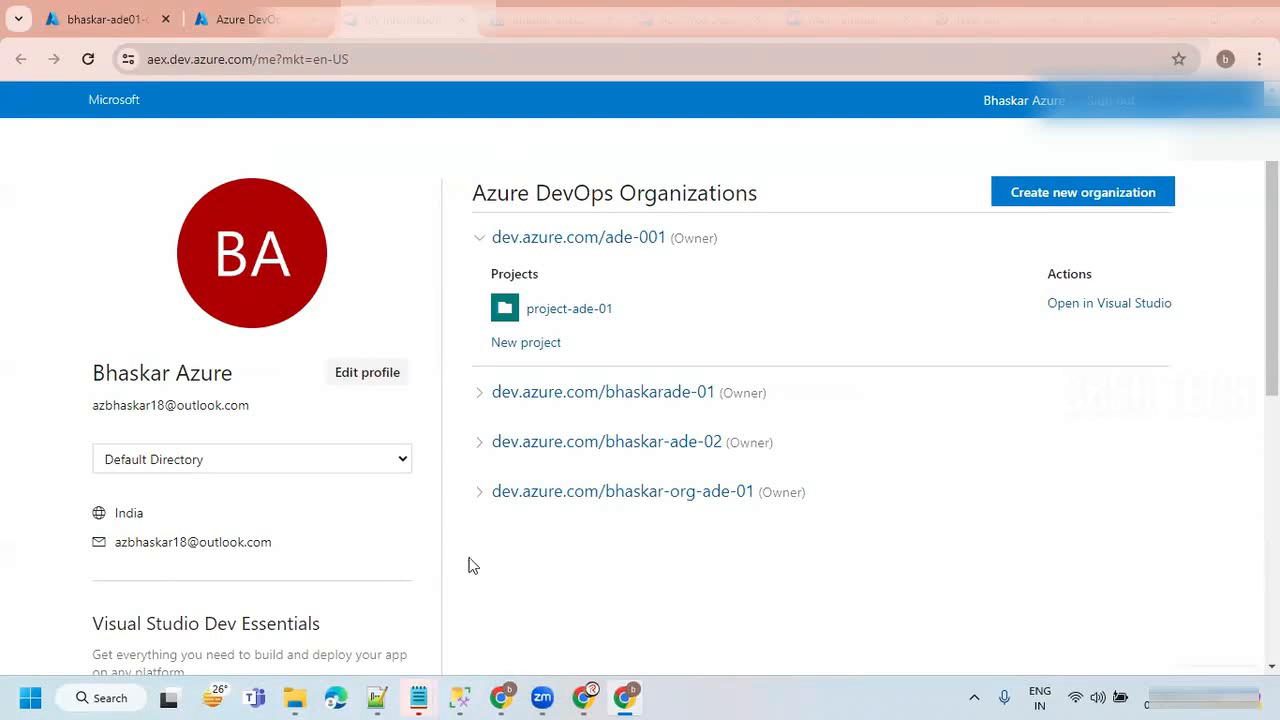
Copy the dev.azure.com/bhaskar-org-ade-01 address, start creating a new organization, and accept the Azure DevOps terms.
{"action": "left_click_drag", "start_coordinate": [490, 494], "coordinate": [762, 492]}
{"action": "key", "text": "ctrl+c"}
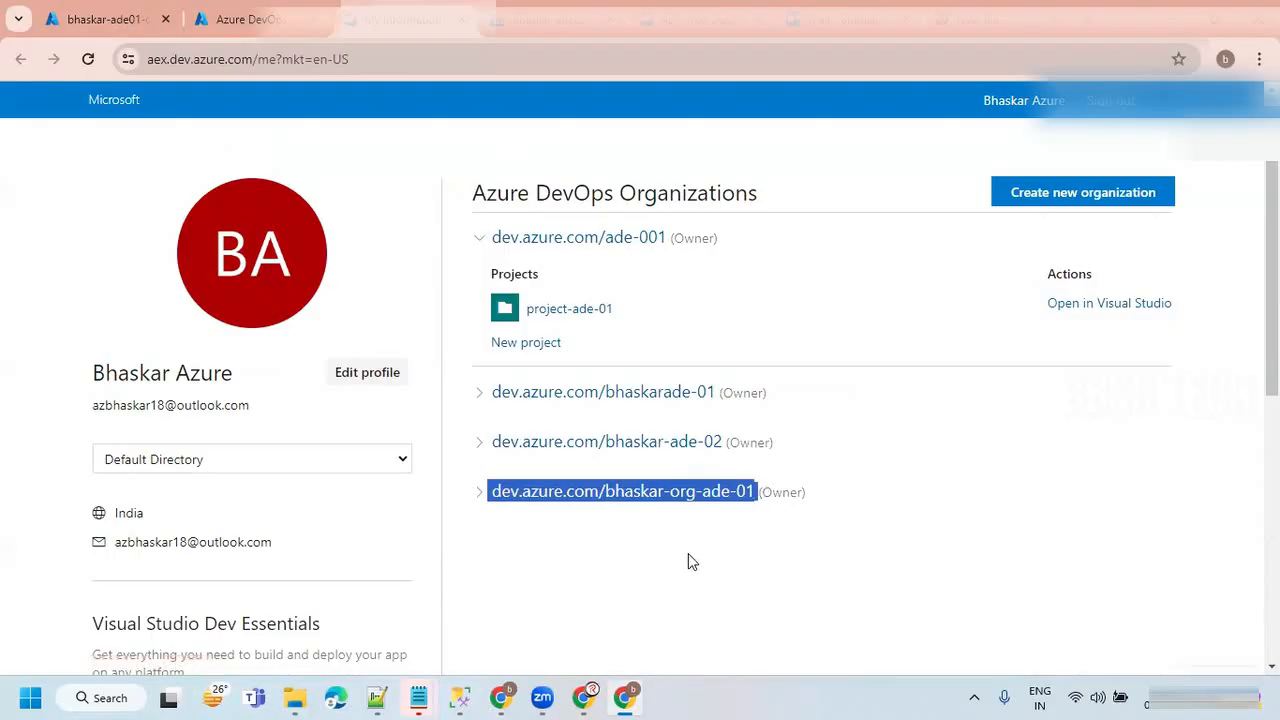
{"action": "left_click", "coordinate": [534, 554]}
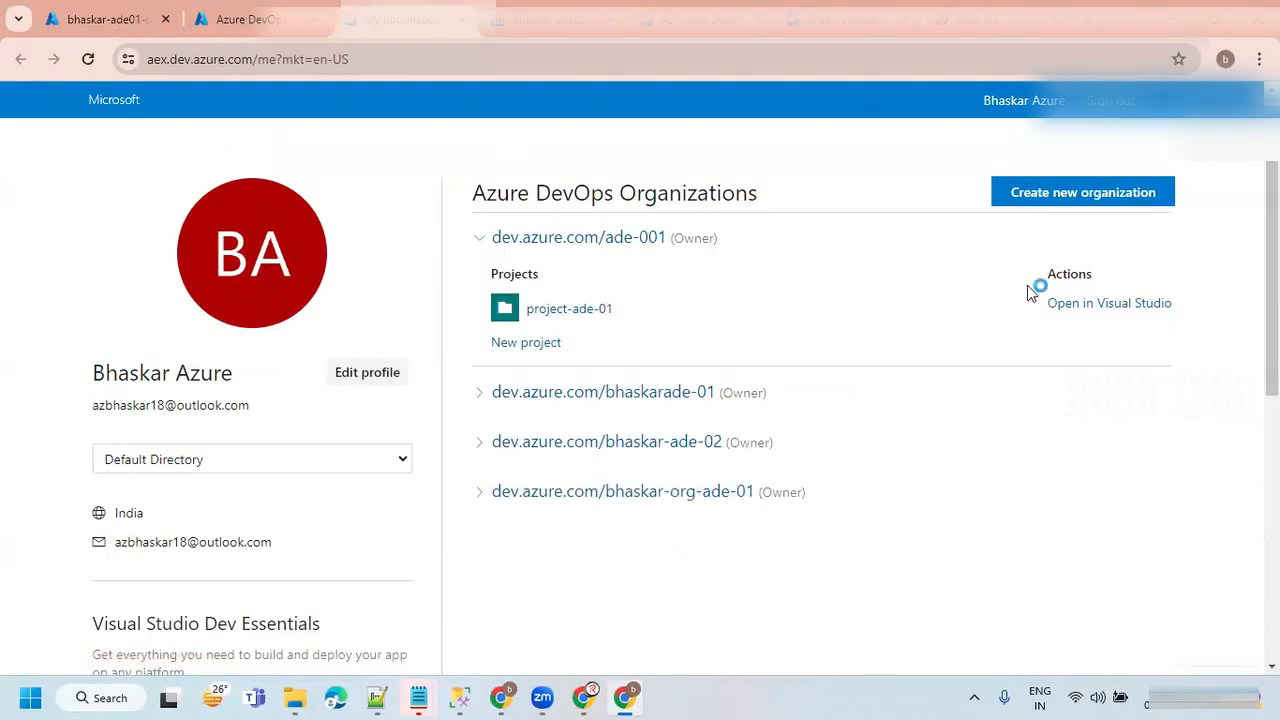
{"action": "left_click", "coordinate": [1037, 200]}
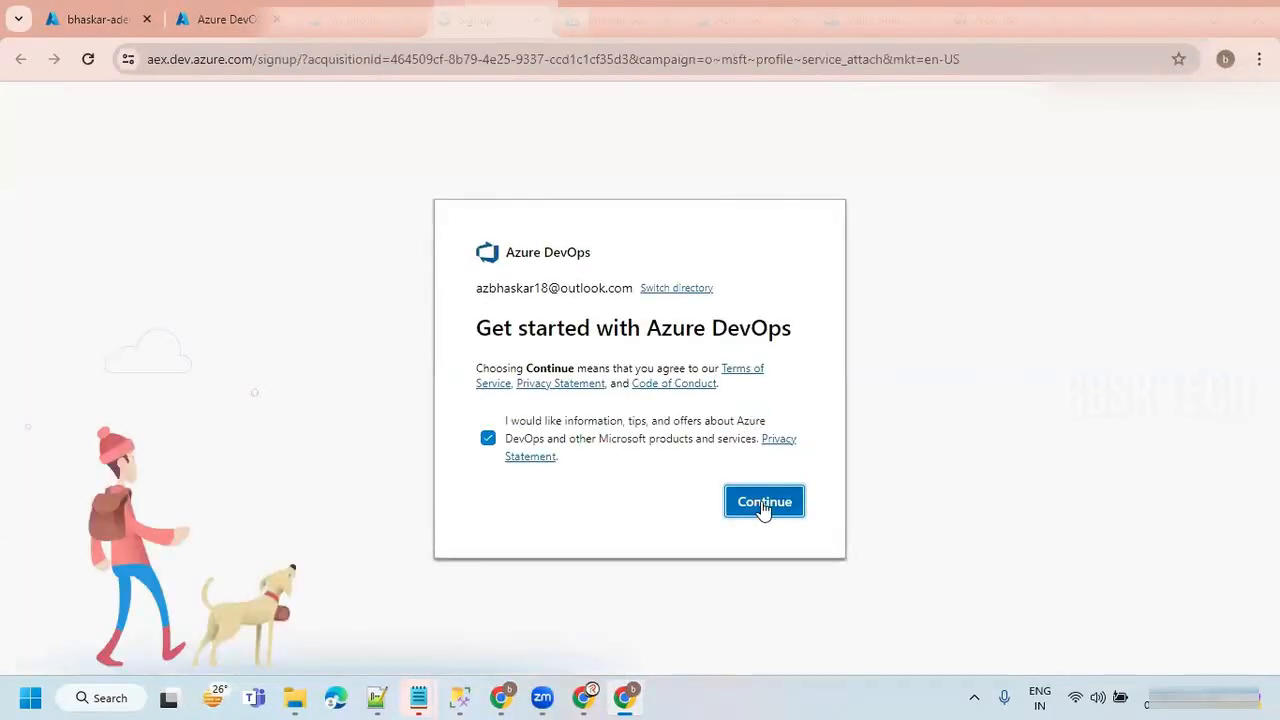
{"action": "left_click", "coordinate": [766, 509]}
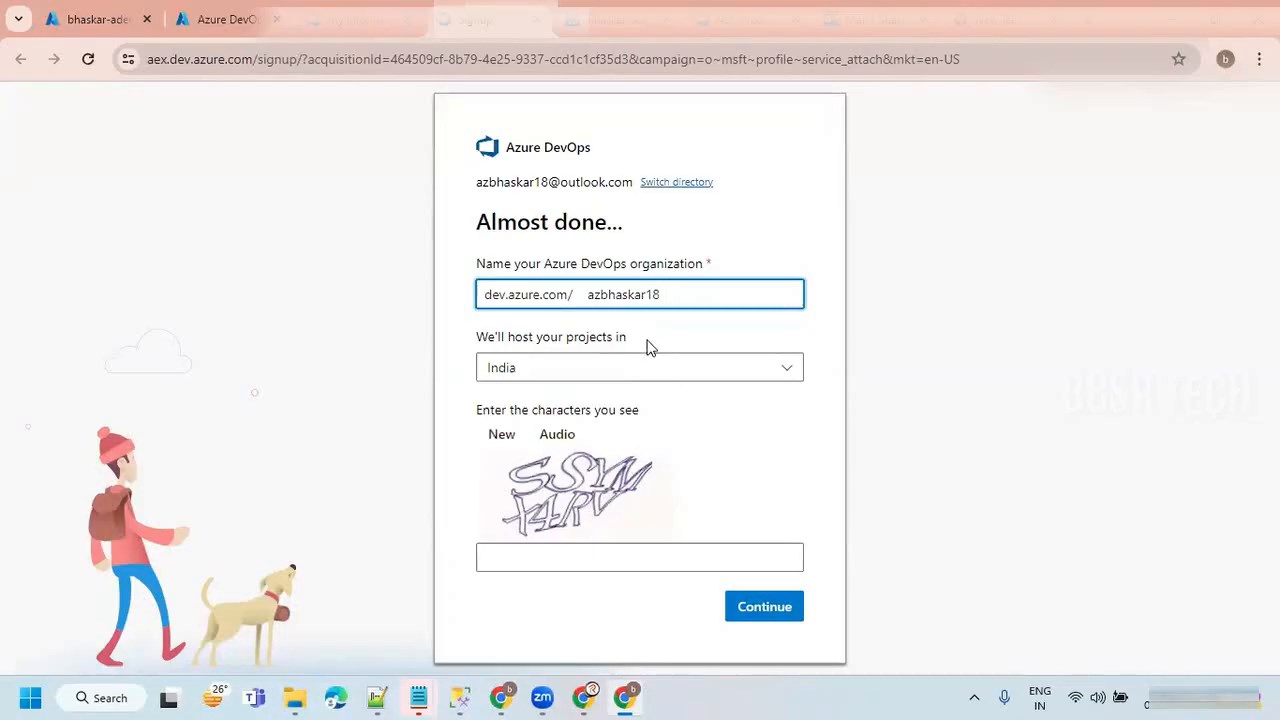
Replace the suggested organization name with the copied address, changing its ending to make it dev.azure.com/bhaskar-org-ade-02.
{"action": "left_click_drag", "start_coordinate": [674, 292], "coordinate": [570, 294]}
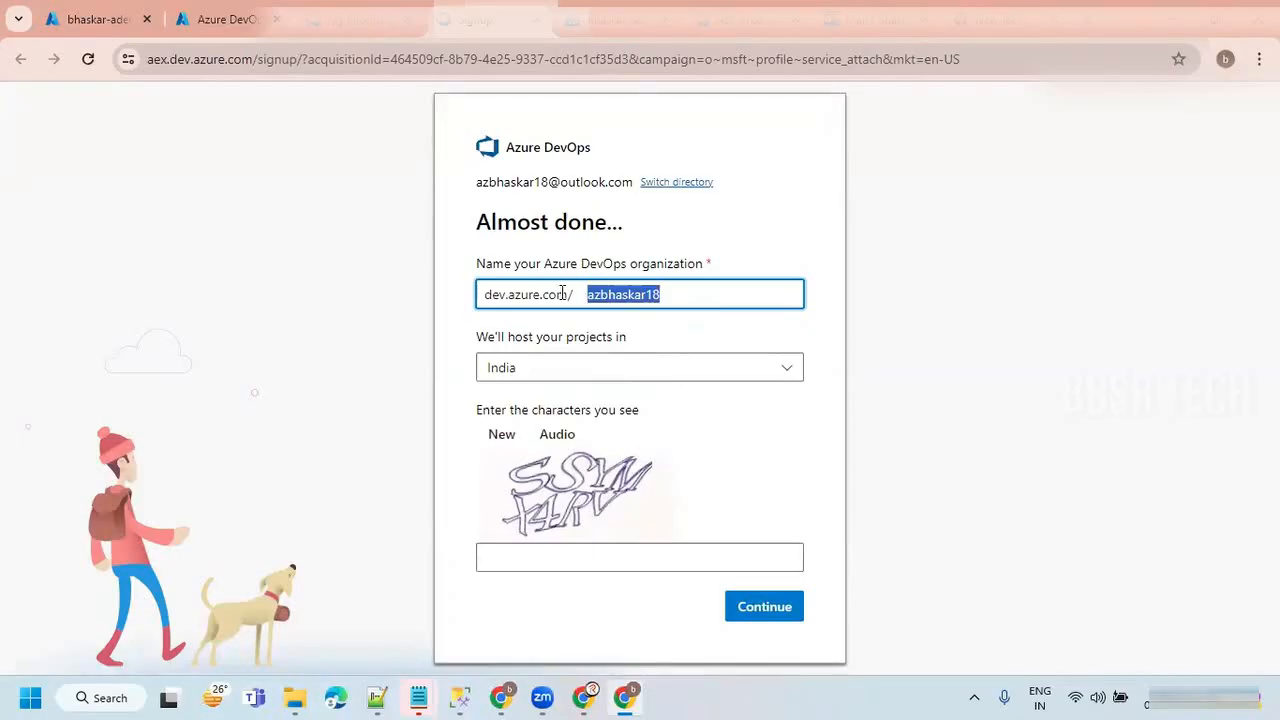
{"action": "key", "text": "ctrl+v"}
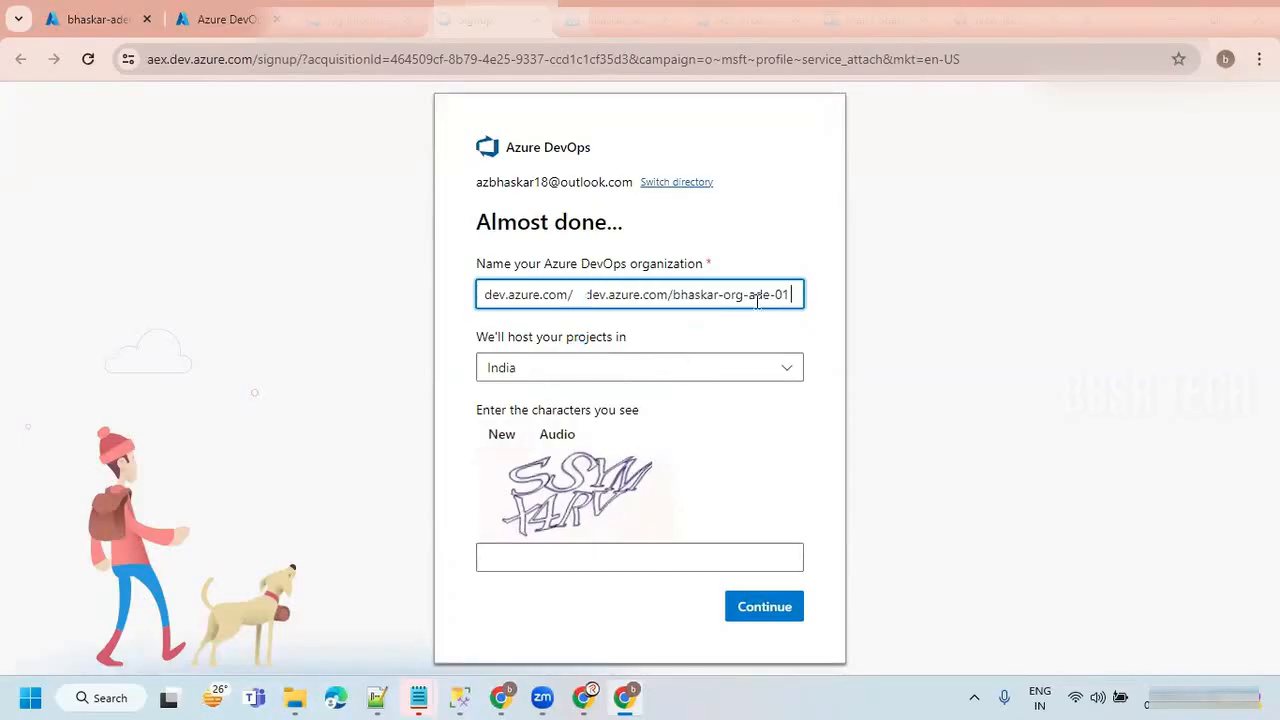
{"action": "key", "text": "BackSpace"}
{"action": "type", "text": "3"}
{"action": "key", "text": "BackSpace"}
{"action": "type", "text": "2"}
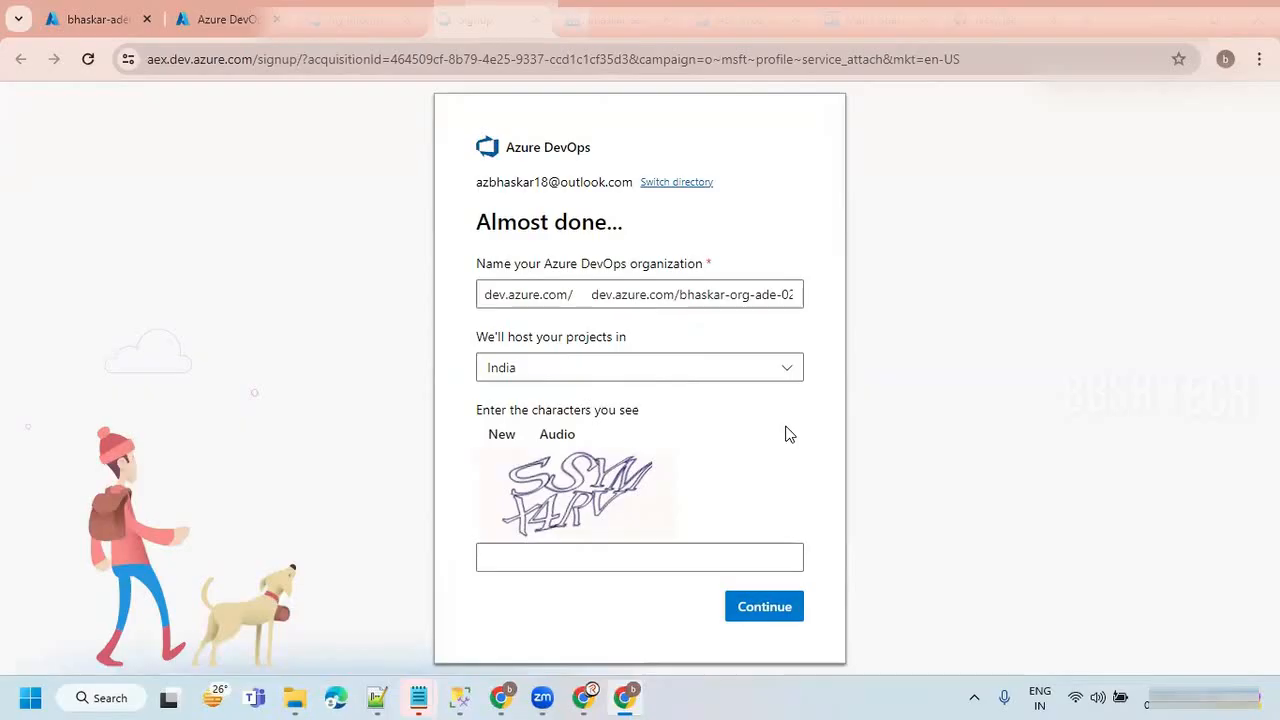
Enter the verification characters shown in the captcha image and submit the organization form.
{"action": "left_click", "coordinate": [526, 560]}
{"action": "type", "text": "SSYMX4RV"}
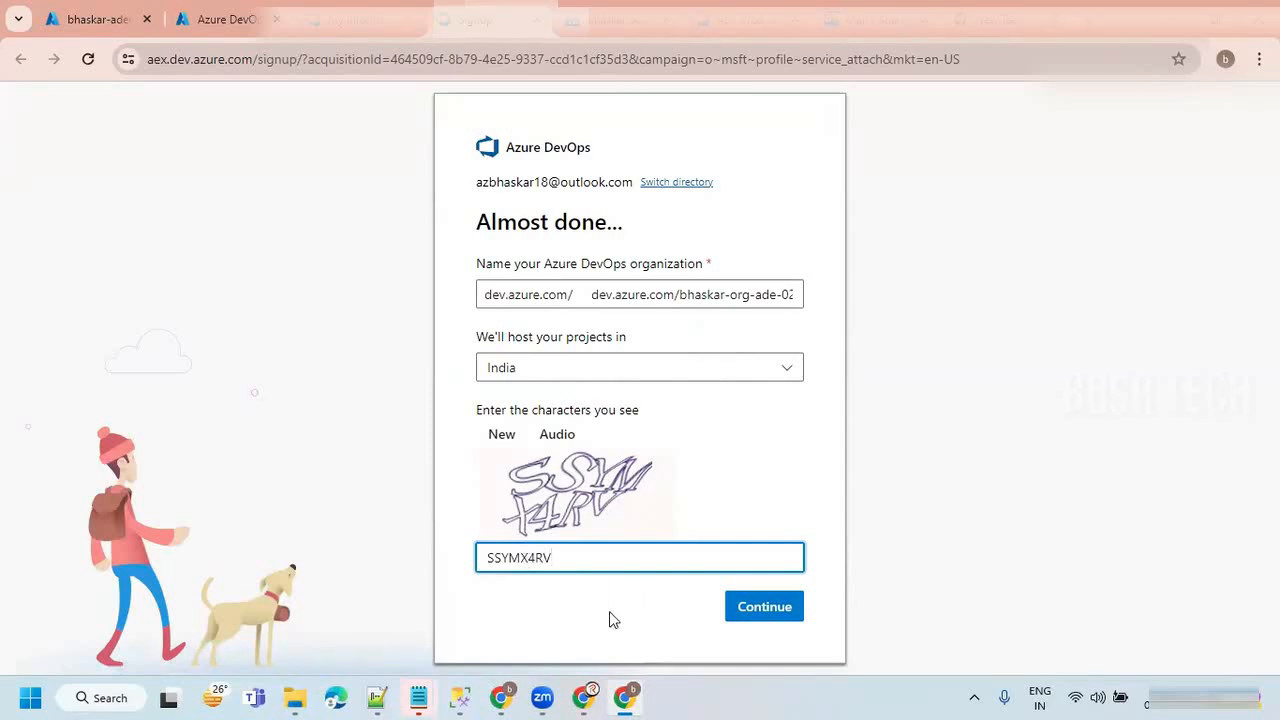
{"action": "left_click", "coordinate": [758, 619]}
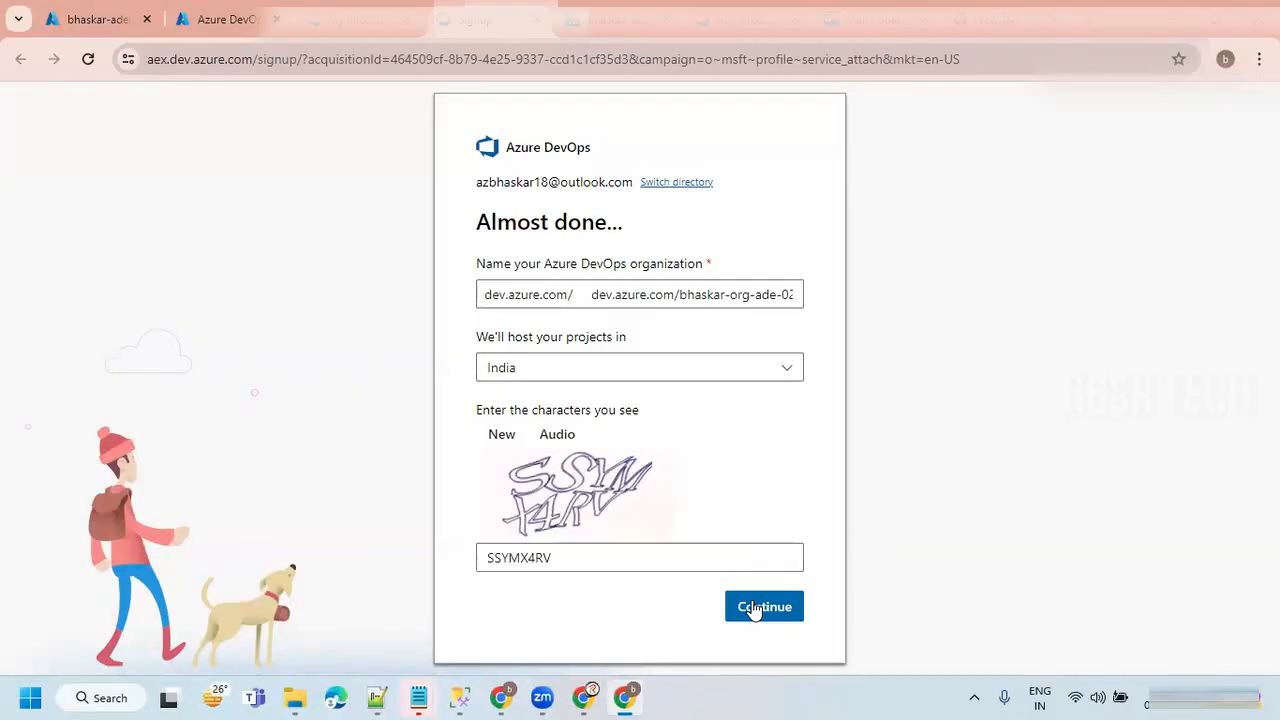
Remove the duplicated dev.azure.com/ prefix from the organization name, leaving bhaskar-org-ade-02, and submit the form.
{"action": "left_click", "coordinate": [680, 293]}
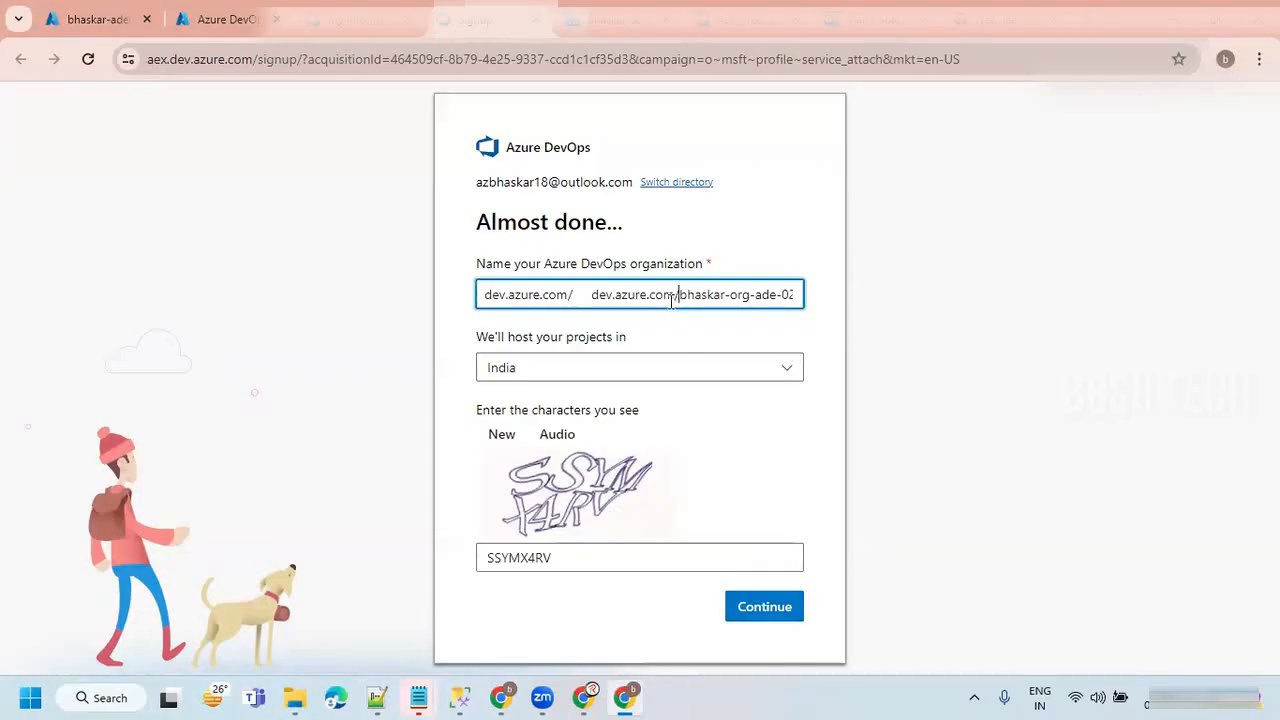
{"action": "key", "text": "ctrl+z"}
{"action": "left_click", "coordinate": [697, 296]}
{"action": "left_click_drag", "start_coordinate": [583, 294], "coordinate": [809, 299]}
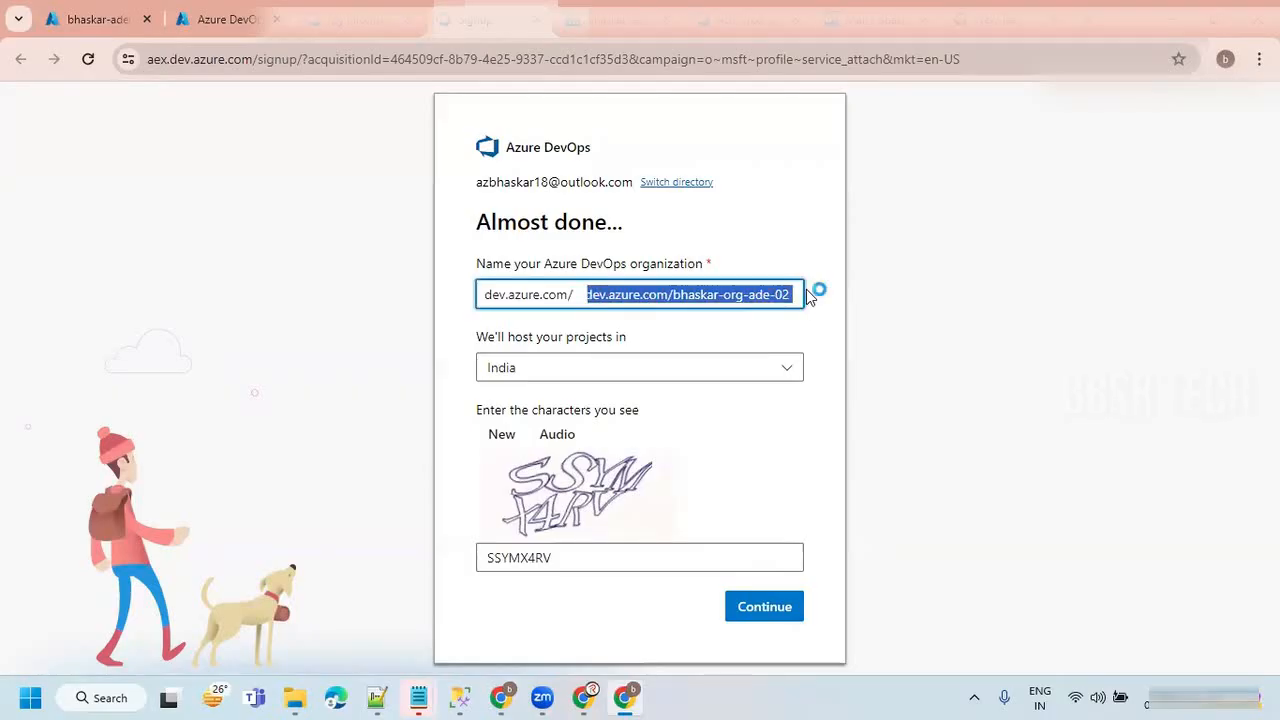
{"action": "left_click", "coordinate": [658, 296]}
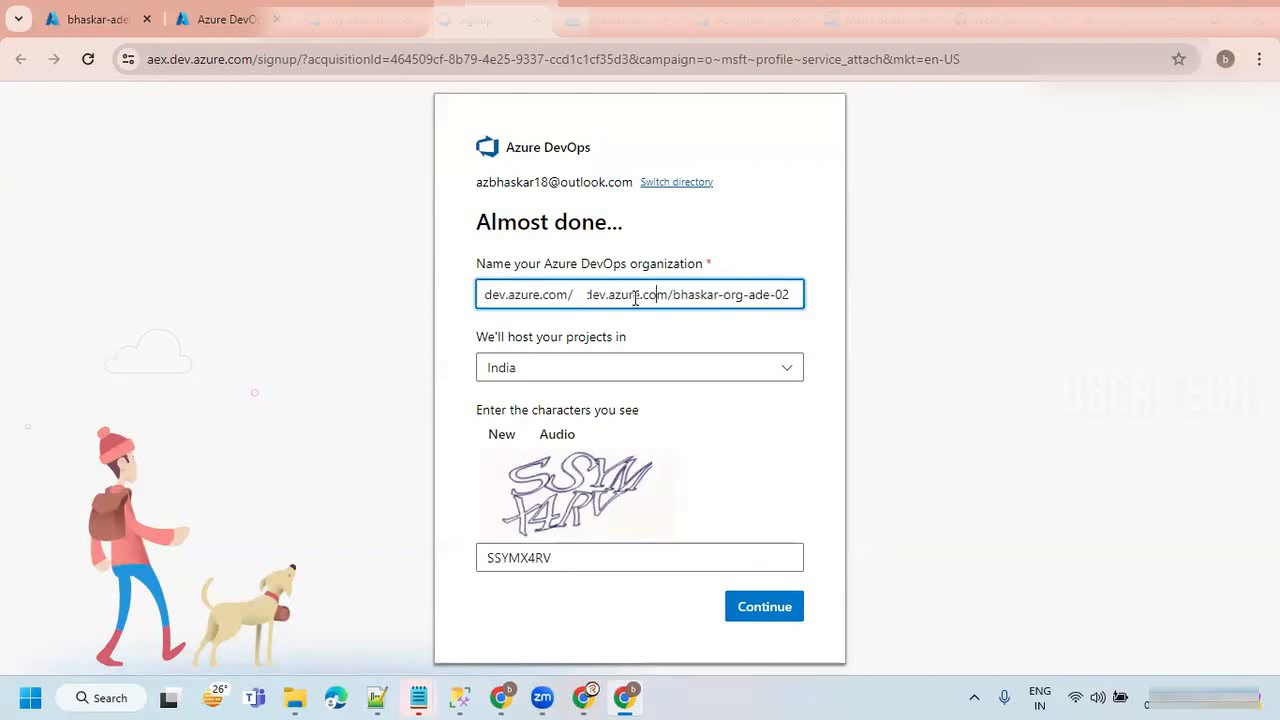
{"action": "left_click_drag", "start_coordinate": [669, 294], "coordinate": [543, 296]}
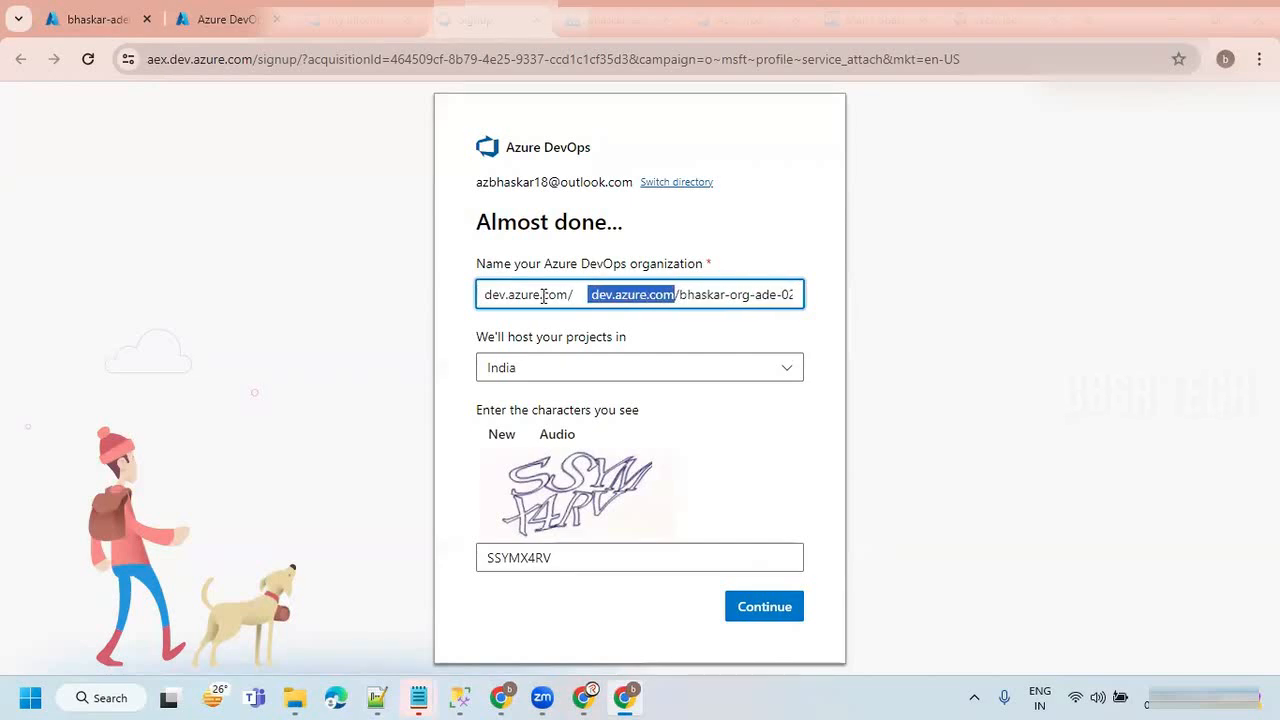
{"action": "key", "text": "BackSpace"}
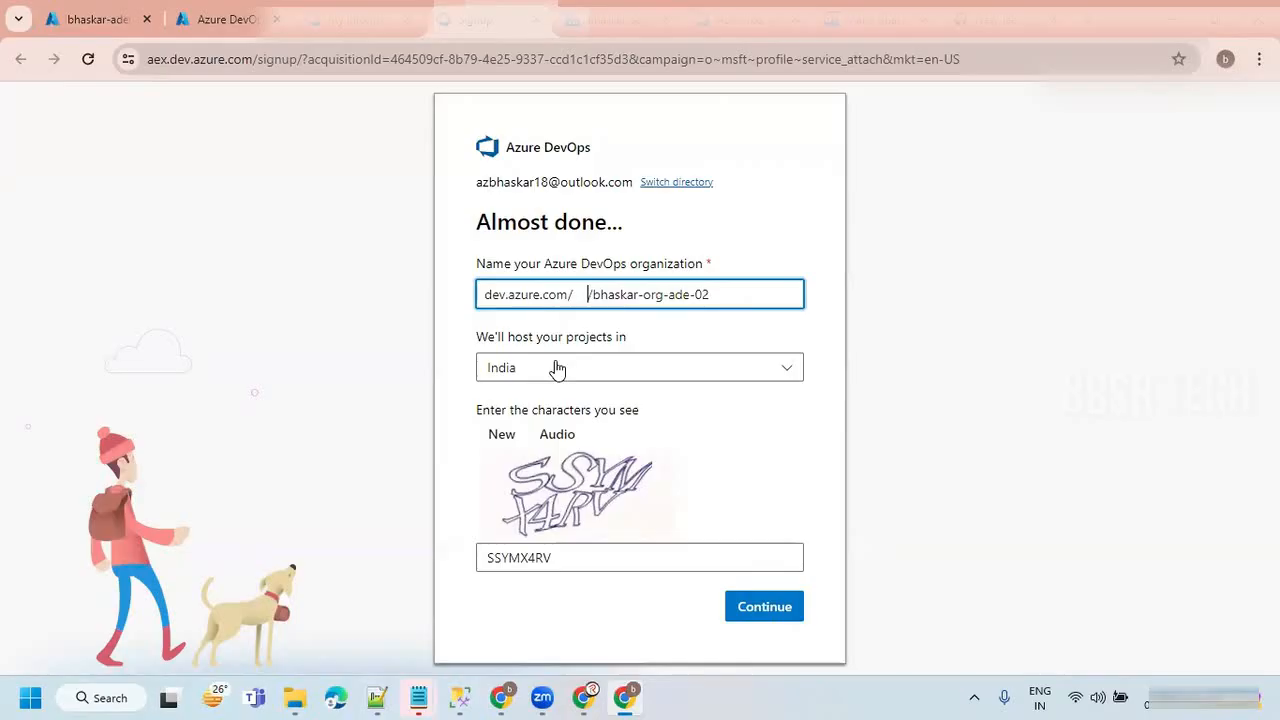
{"action": "key", "text": "Delete"}
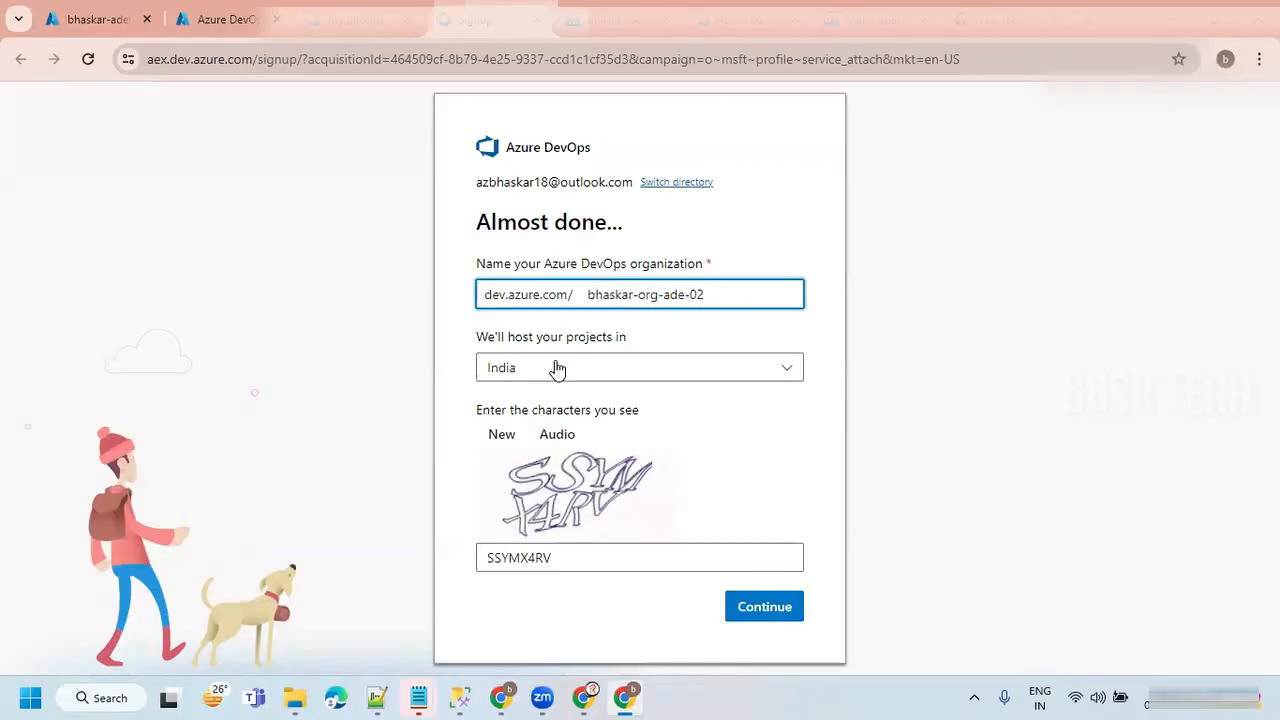
{"action": "left_click", "coordinate": [761, 320]}
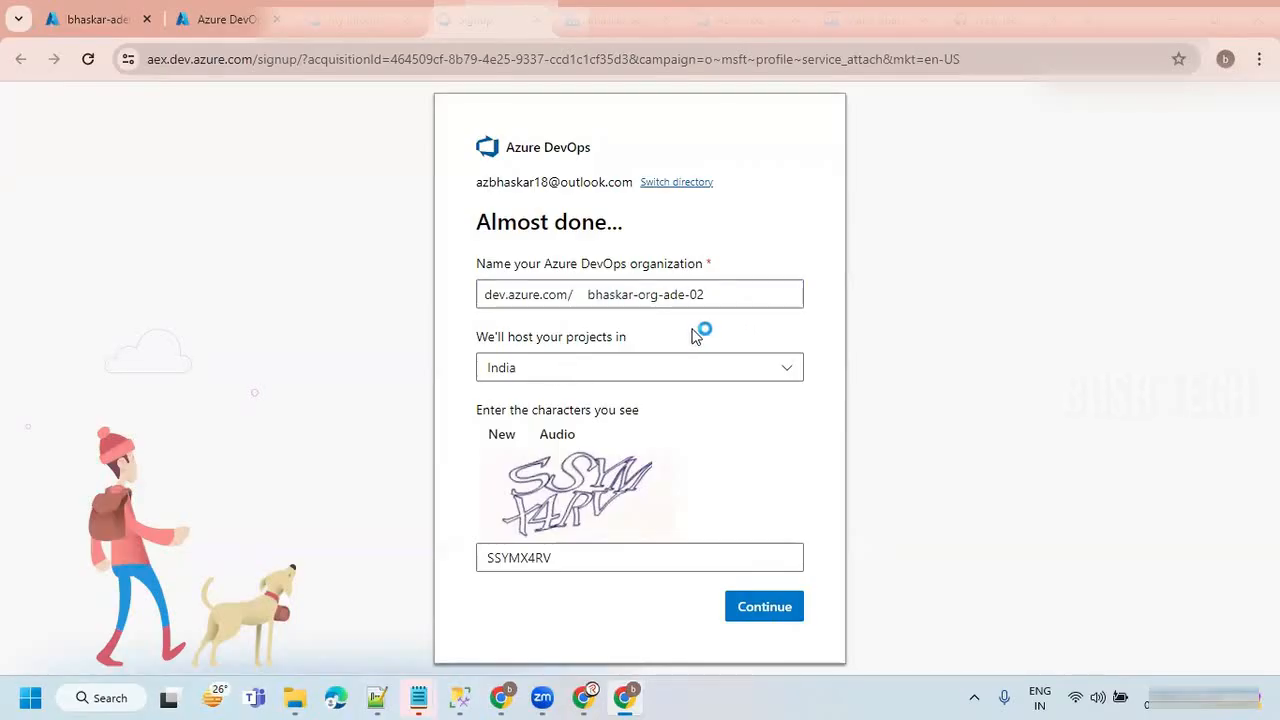
{"action": "left_click", "coordinate": [775, 608]}
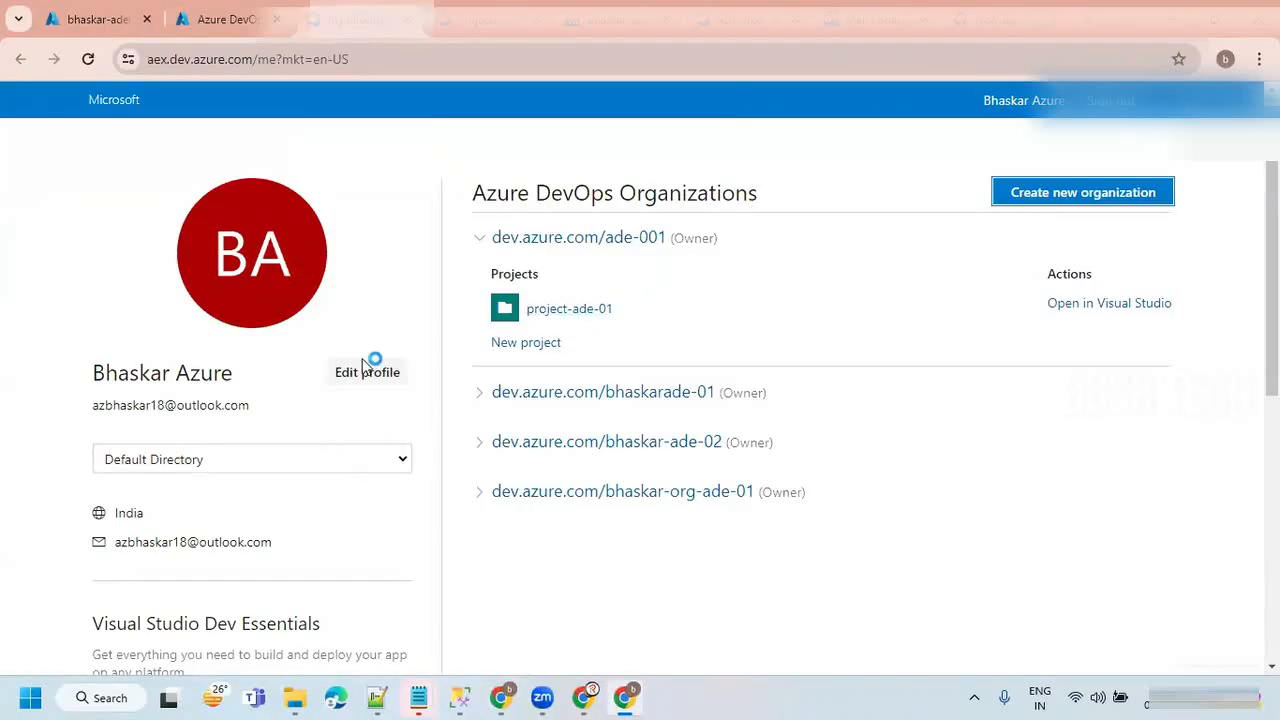
Open the existing bhaskar-ade-01-project summary in bhaskar-org-ade-01 and copy the project name from its heading.
{"action": "left_click", "coordinate": [773, 19]}
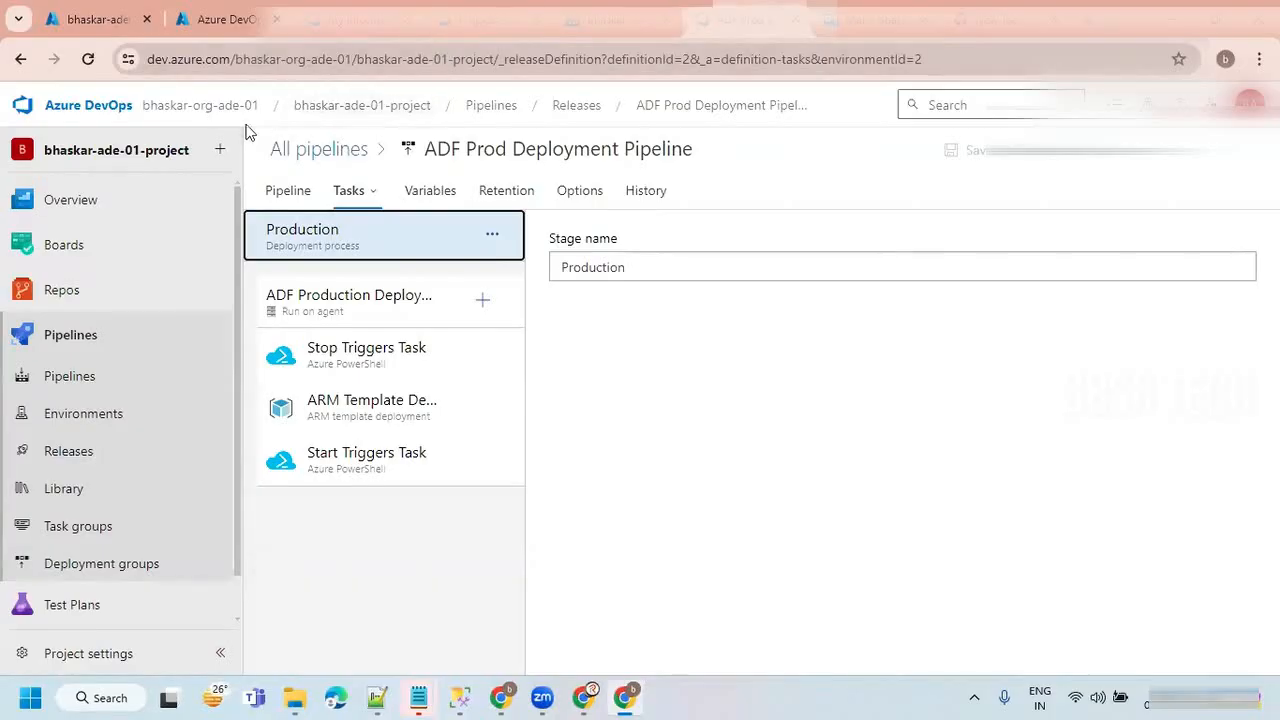
{"action": "left_click_drag", "start_coordinate": [430, 112], "coordinate": [360, 114]}
{"action": "left_click", "coordinate": [360, 110]}
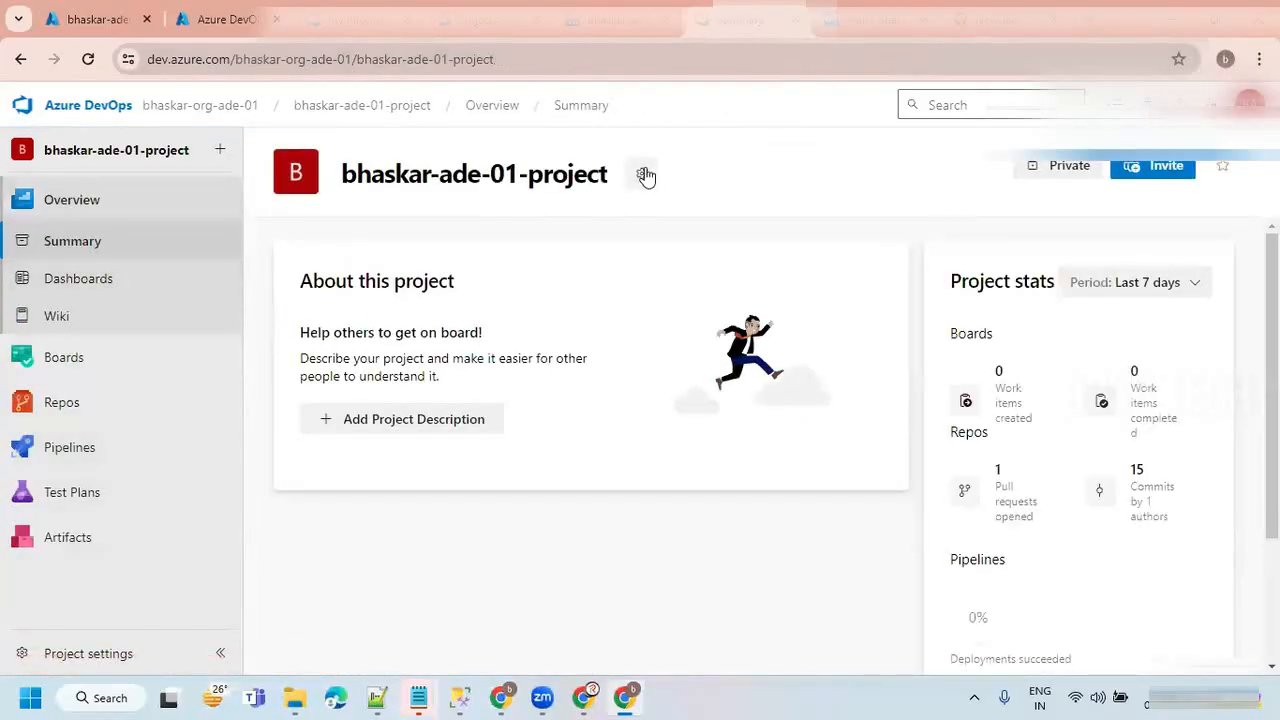
{"action": "left_click_drag", "start_coordinate": [343, 175], "coordinate": [634, 177]}
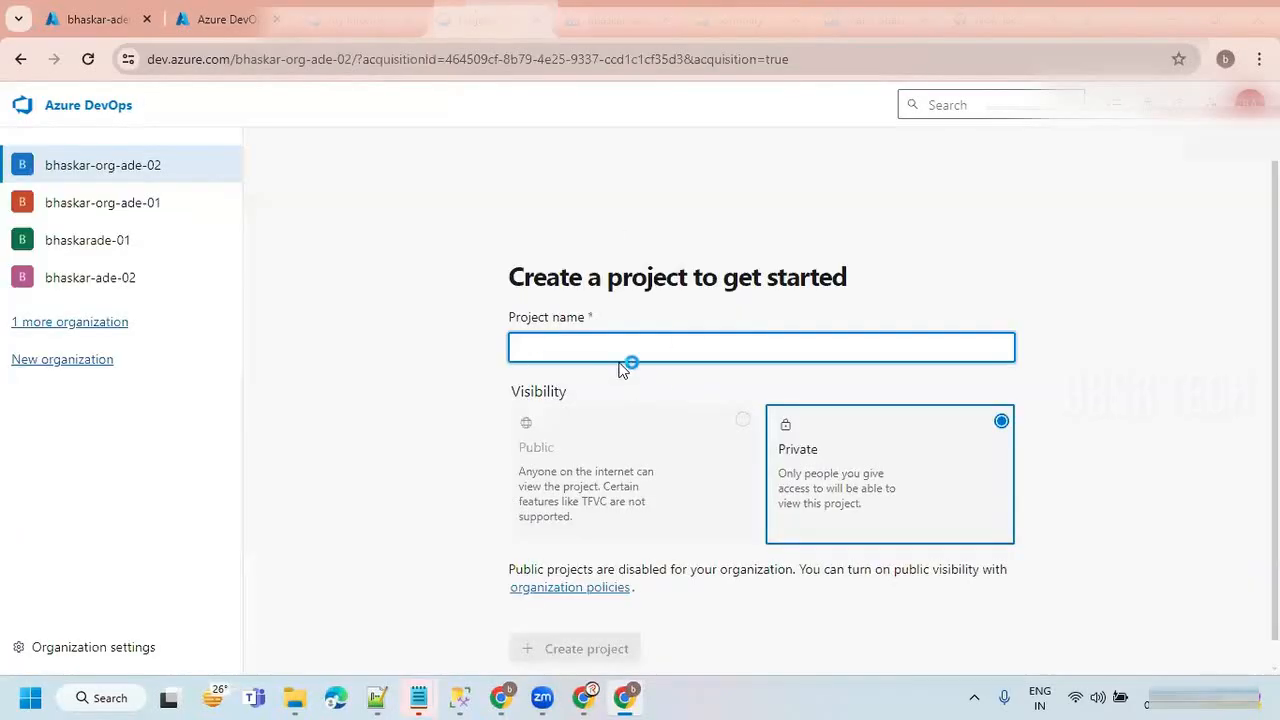
Create a private project in bhaskar-org-ade-02, using the copied name changed to bhaskar-ade-02-project.
{"action": "type", "text": "bhaskar-ade-01-project"}
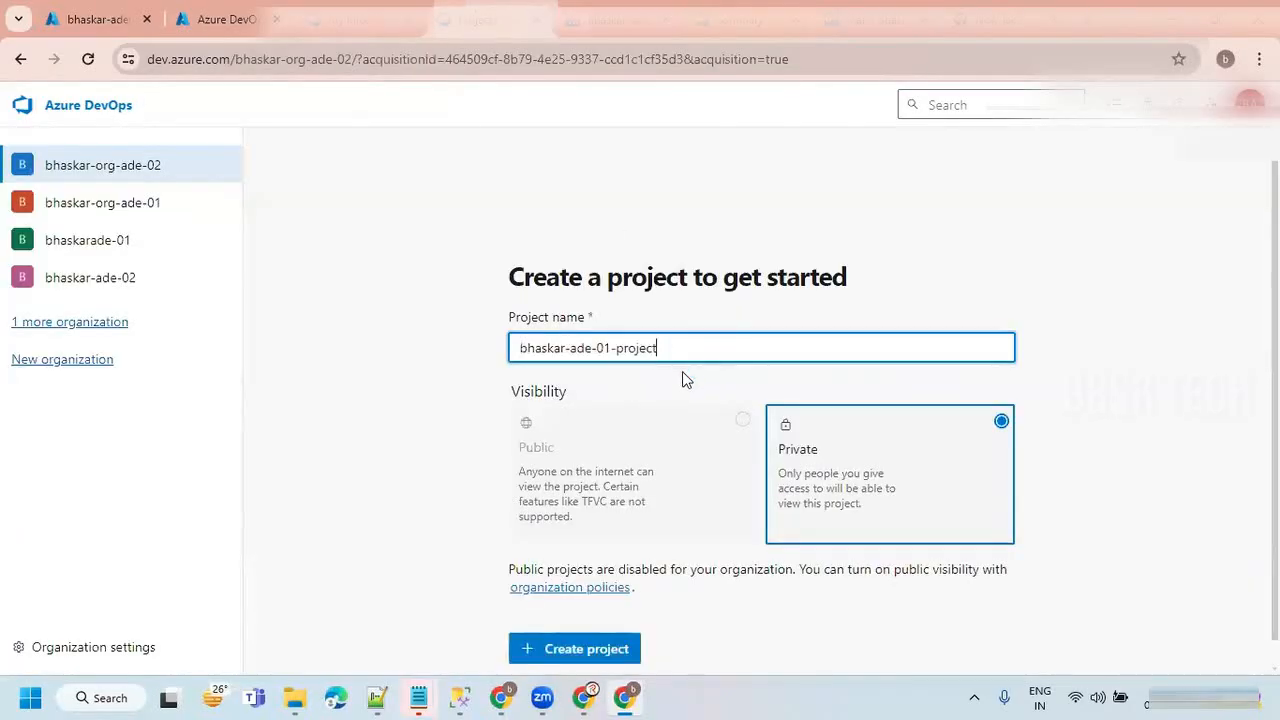
{"action": "key", "text": "BackSpace"}
{"action": "type", "text": "2"}
{"action": "scroll", "coordinate": [940, 472], "scroll_direction": "down", "scroll_amount": 1}
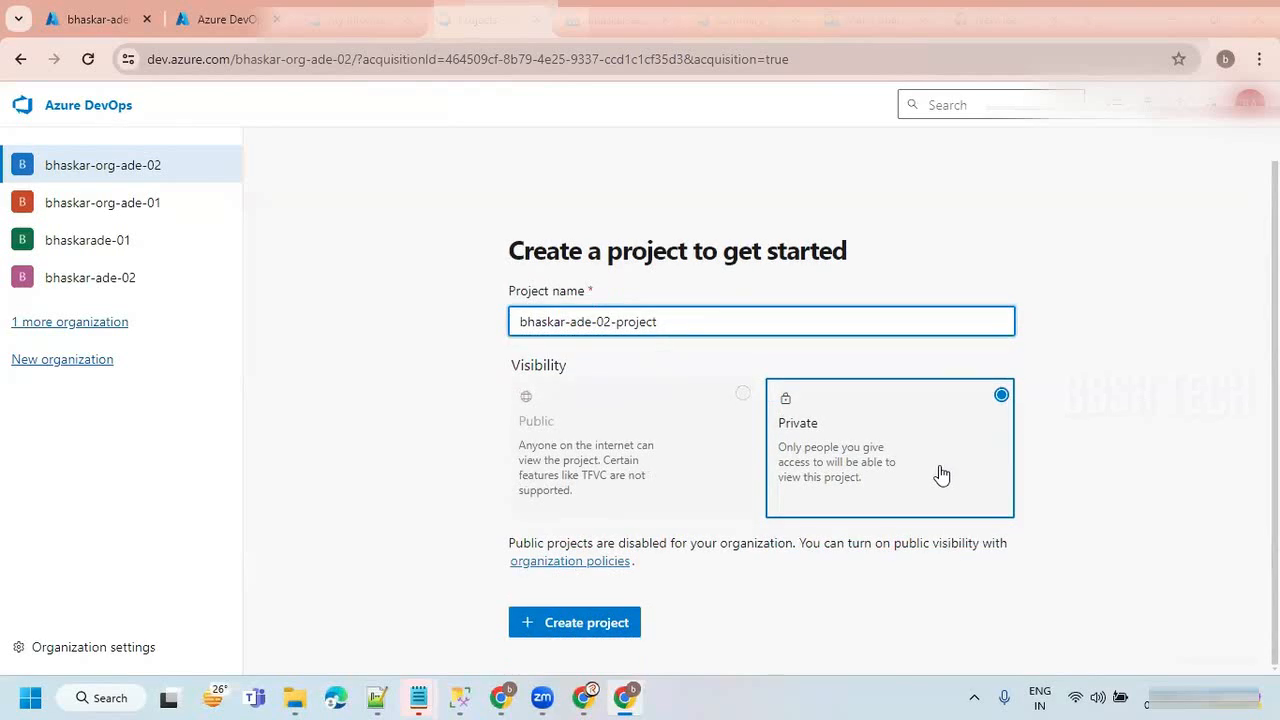
{"action": "left_click", "coordinate": [574, 630]}
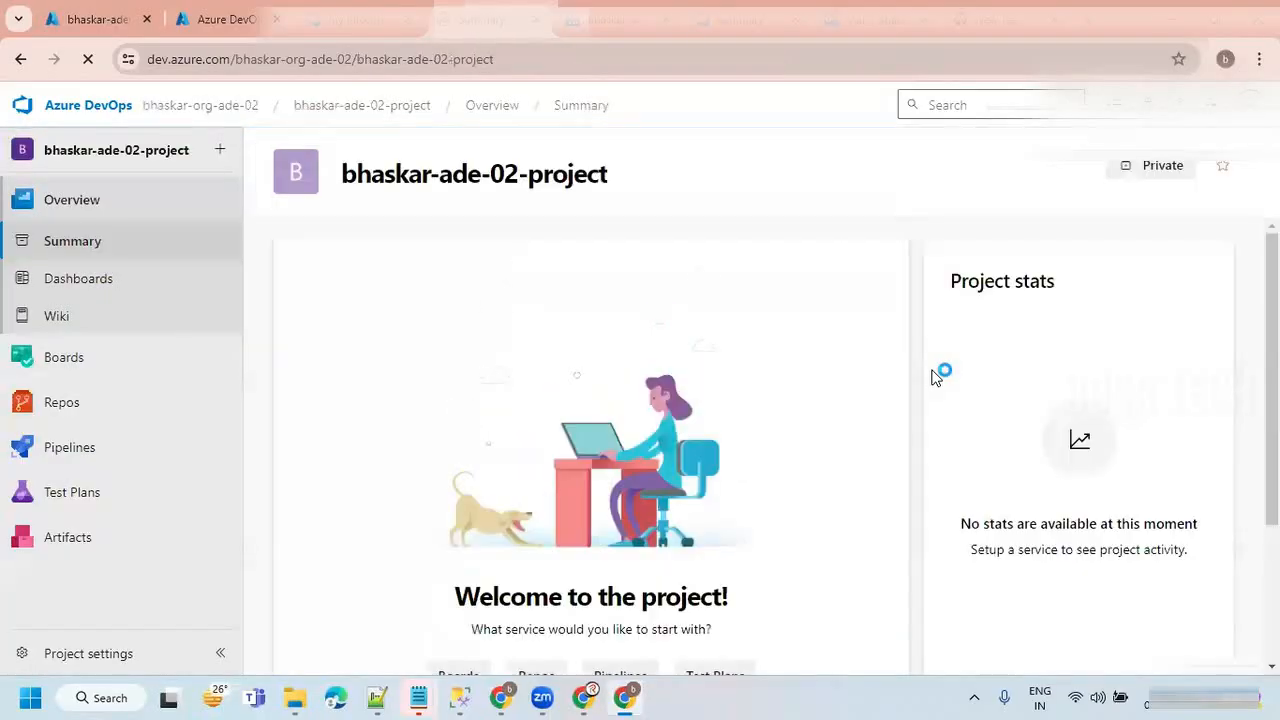
Examine the new project's summary page and service menus, and the clone, push, import and initialize options of its empty repository.
{"action": "scroll", "coordinate": [748, 422], "scroll_direction": "down", "scroll_amount": 2}
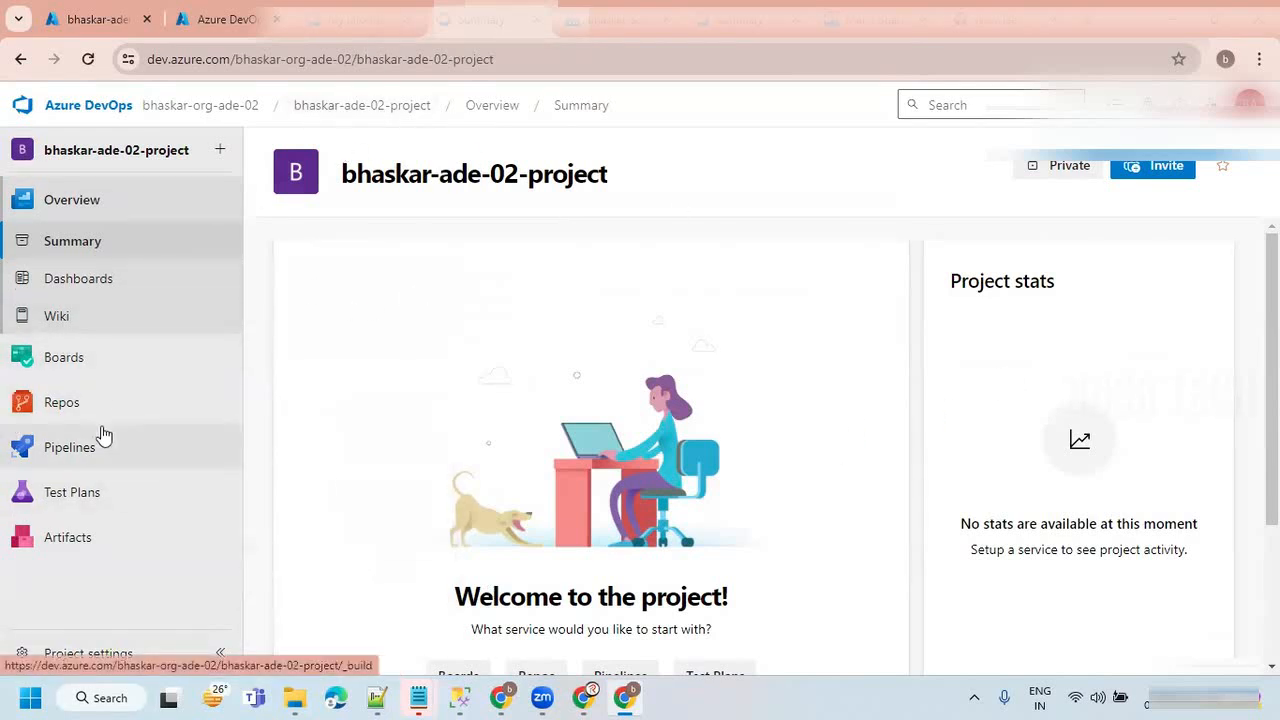
{"action": "mouse_move", "coordinate": [91, 360]}
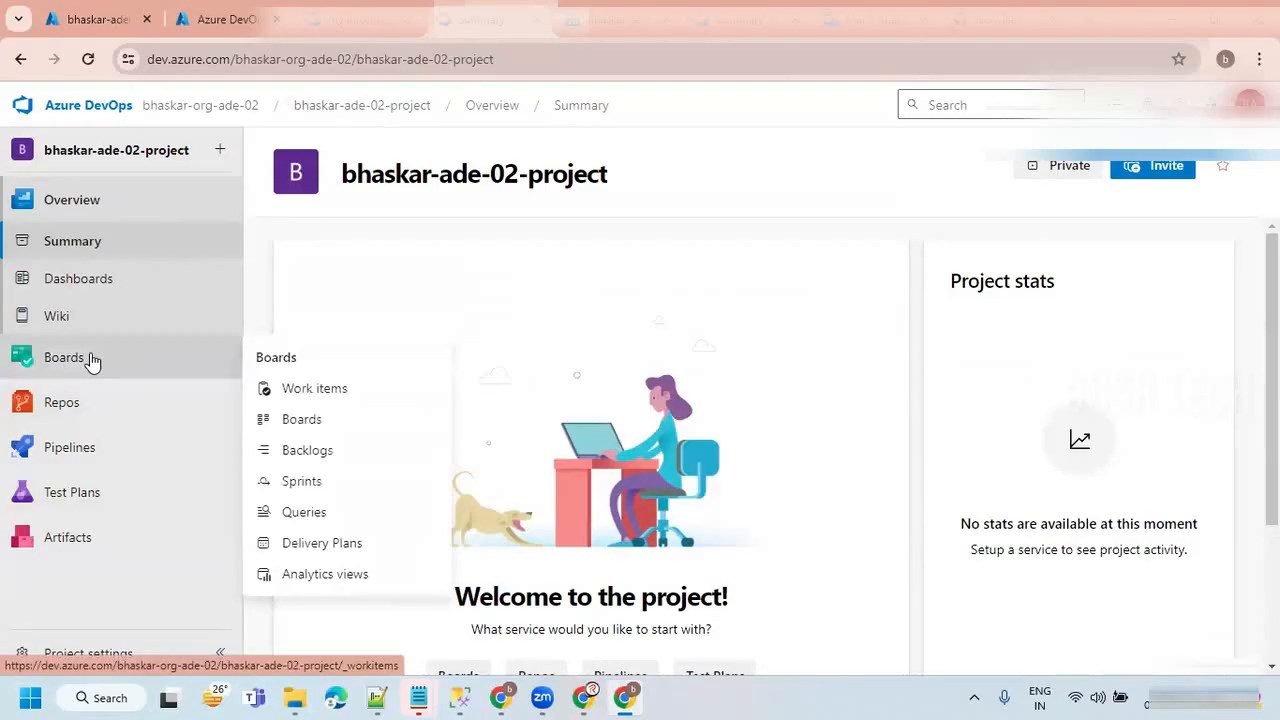
{"action": "mouse_move", "coordinate": [86, 398]}
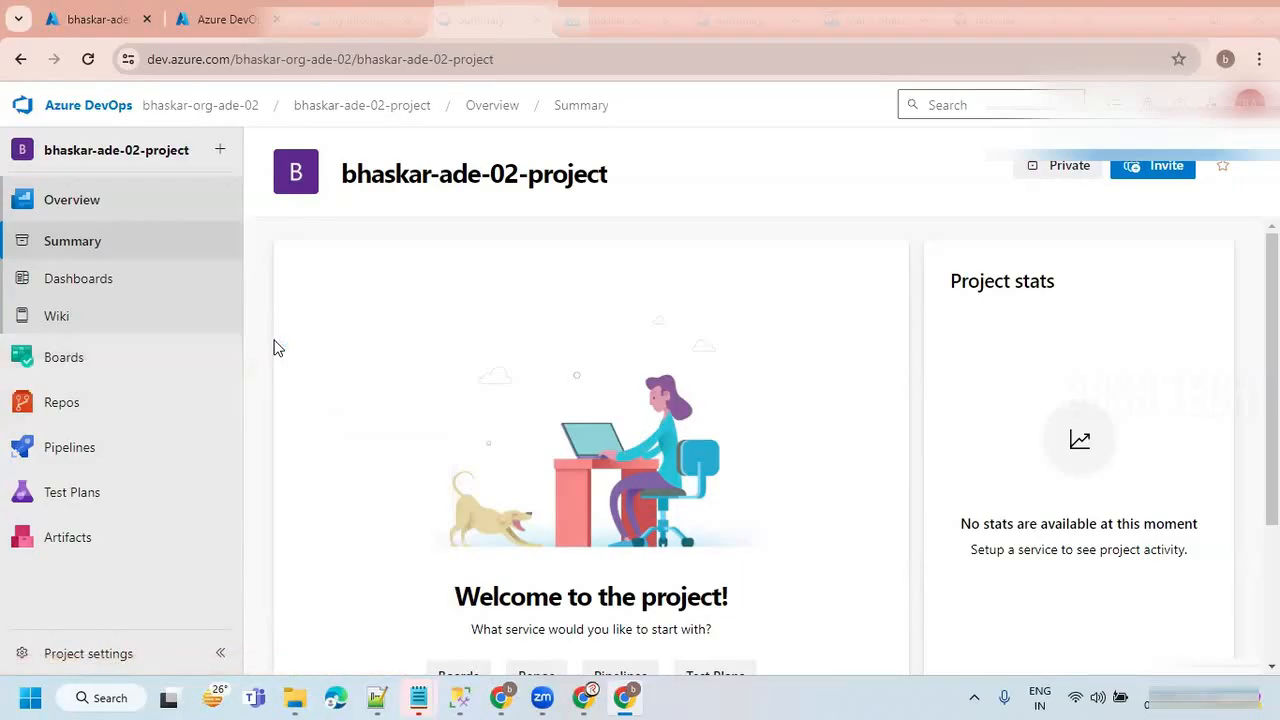
{"action": "mouse_move", "coordinate": [134, 363]}
{"action": "left_click_drag", "start_coordinate": [343, 176], "coordinate": [634, 177]}
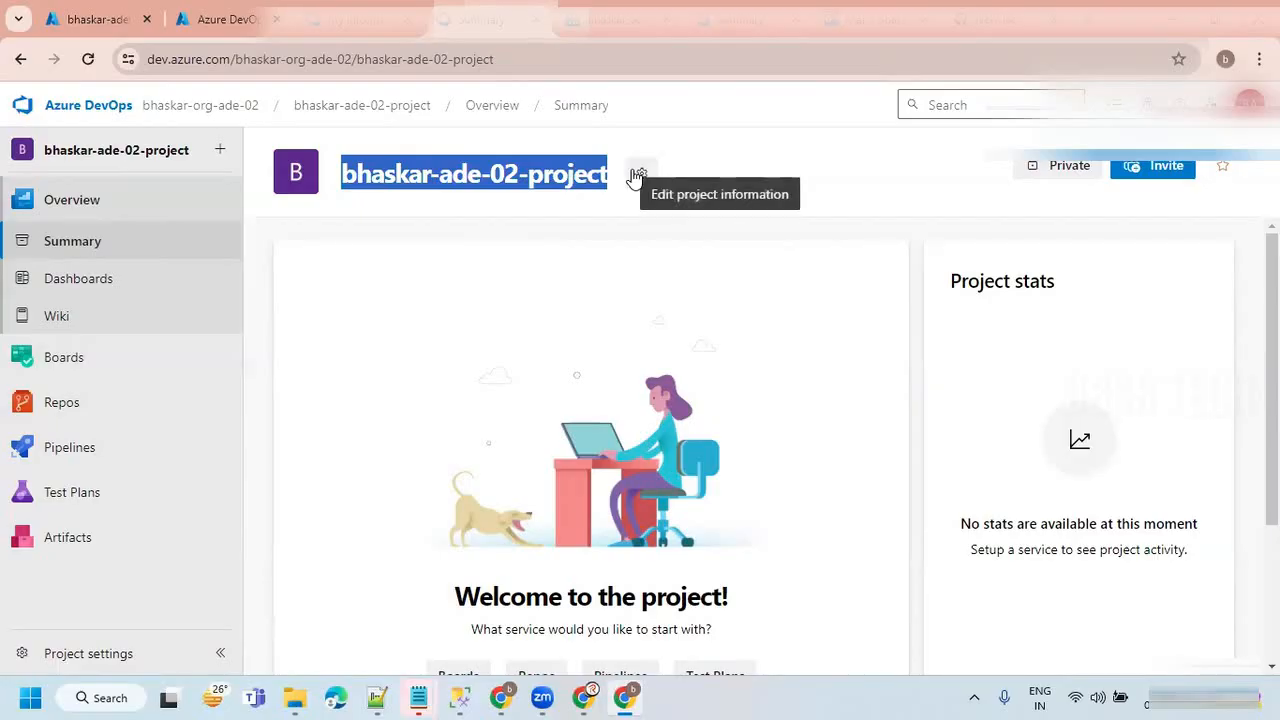
{"action": "left_click", "coordinate": [525, 199]}
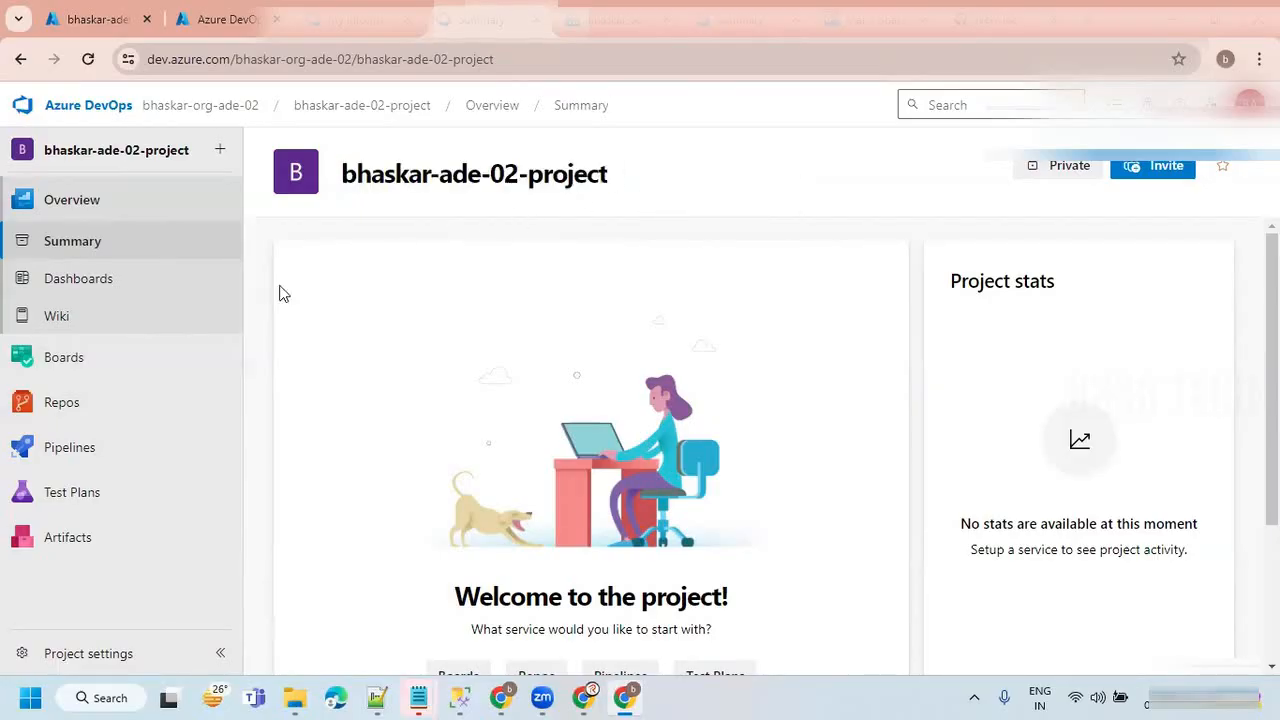
{"action": "left_click", "coordinate": [47, 407]}
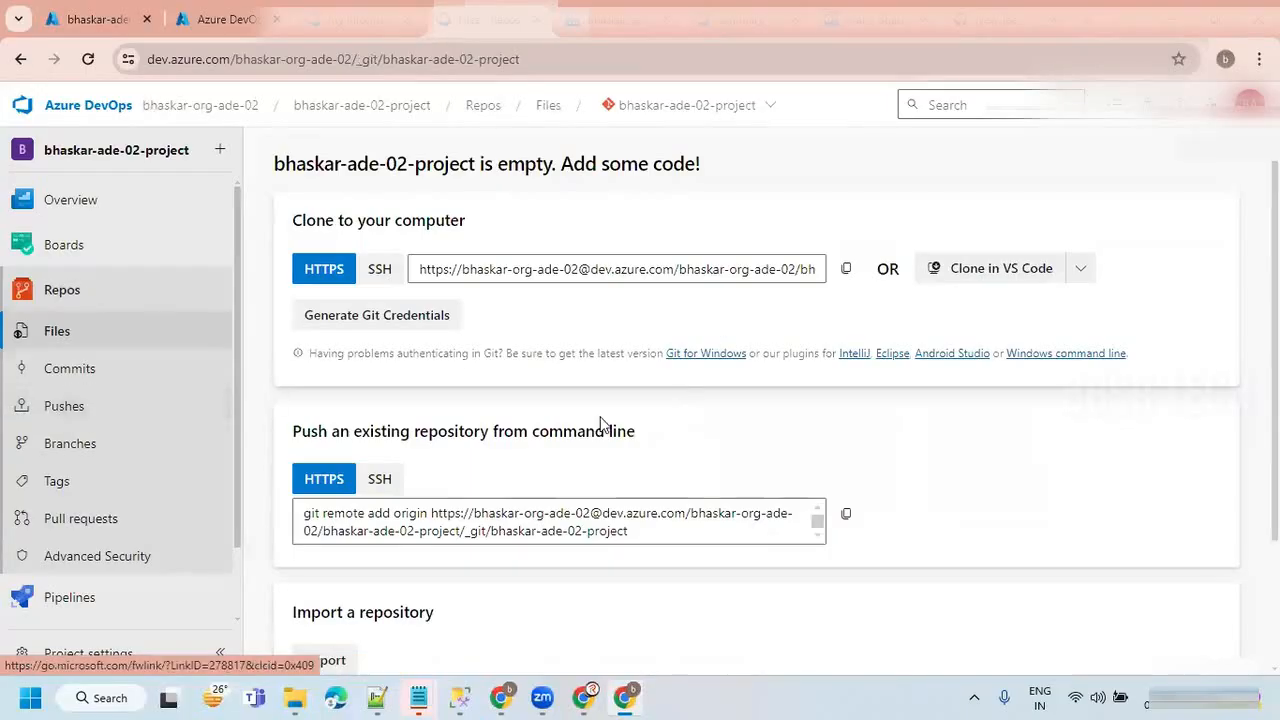
{"action": "scroll", "coordinate": [605, 415], "scroll_direction": "down", "scroll_amount": 2}
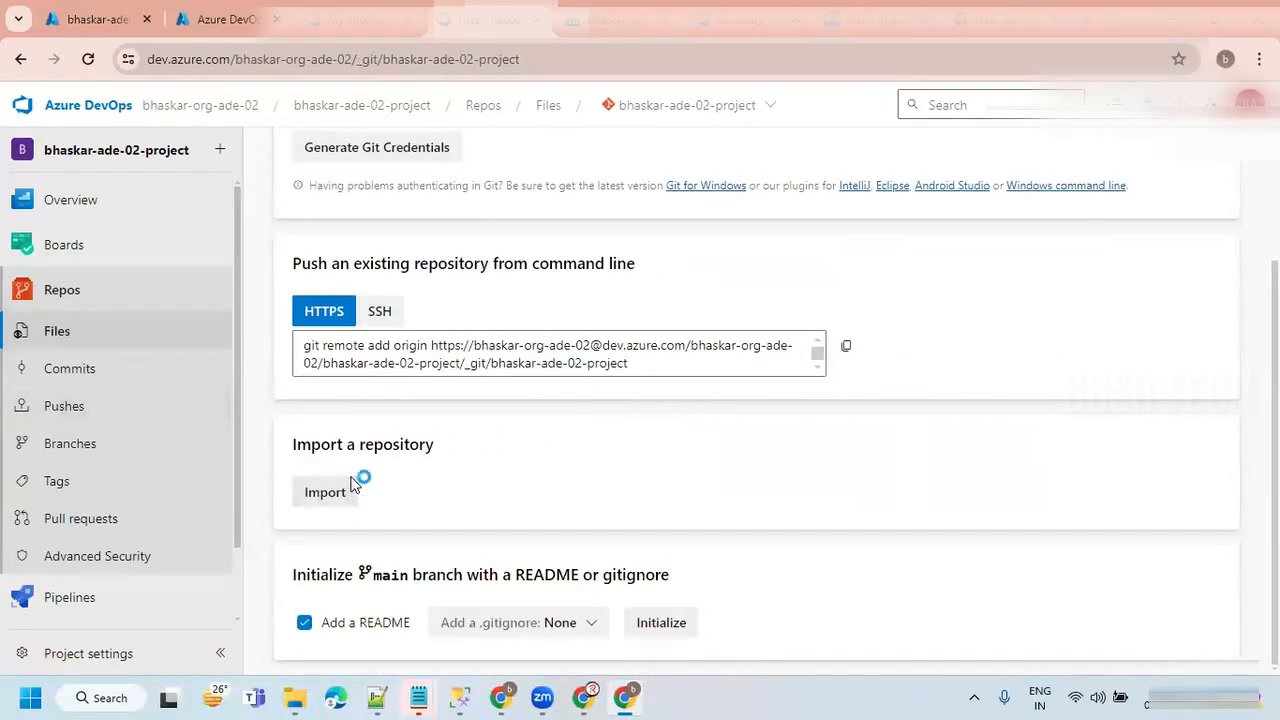
{"action": "scroll", "coordinate": [478, 441], "scroll_direction": "up", "scroll_amount": 2}
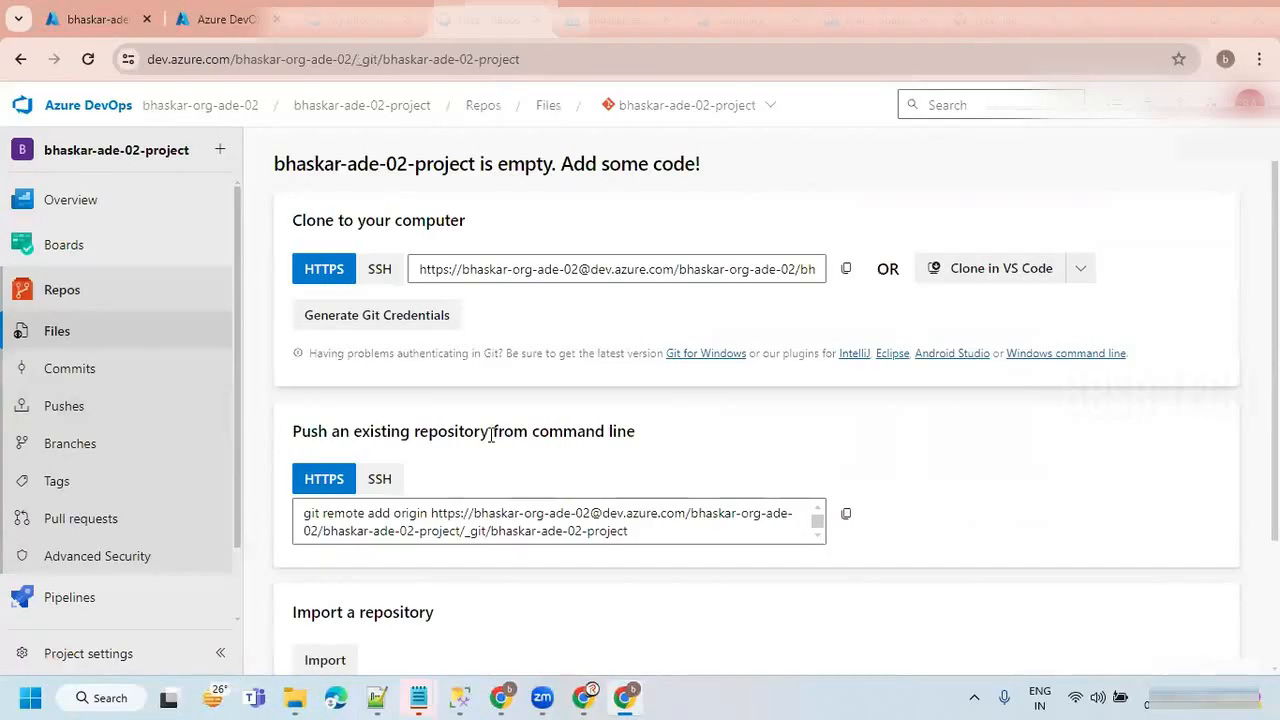
{"action": "scroll", "coordinate": [491, 432], "scroll_direction": "down", "scroll_amount": 2}
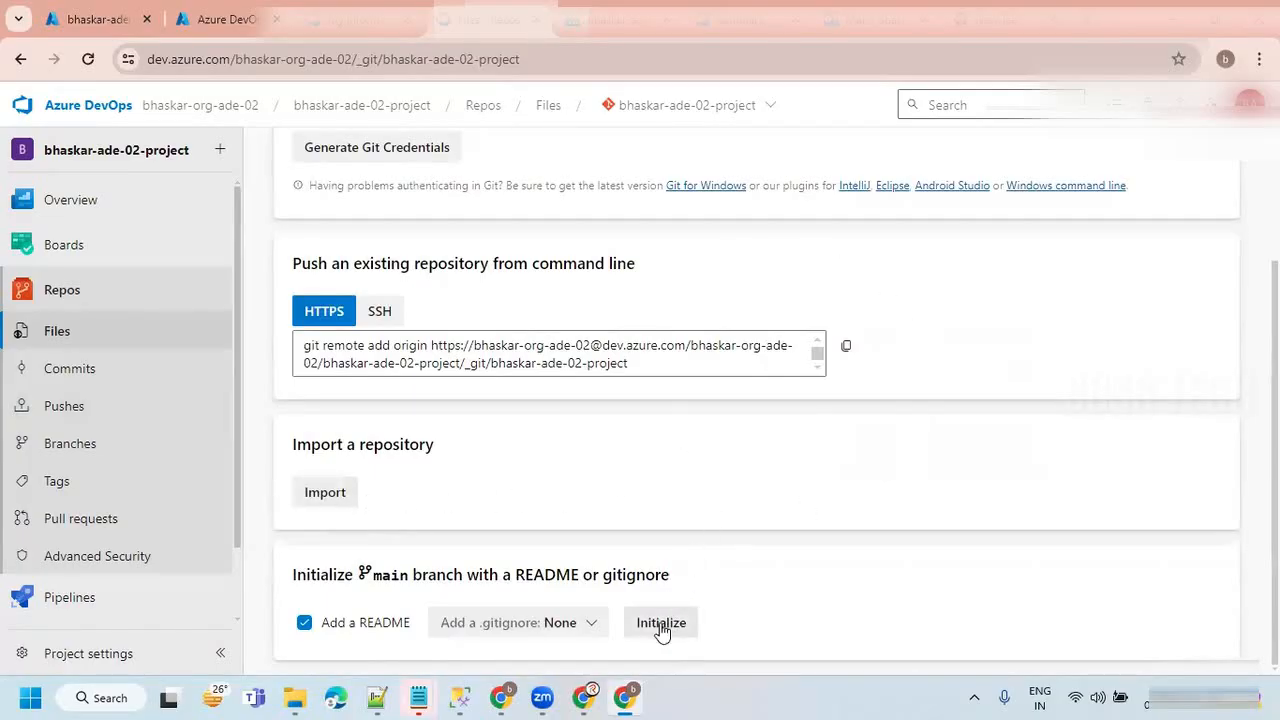
{"action": "scroll", "coordinate": [663, 625], "scroll_direction": "up", "scroll_amount": 2}
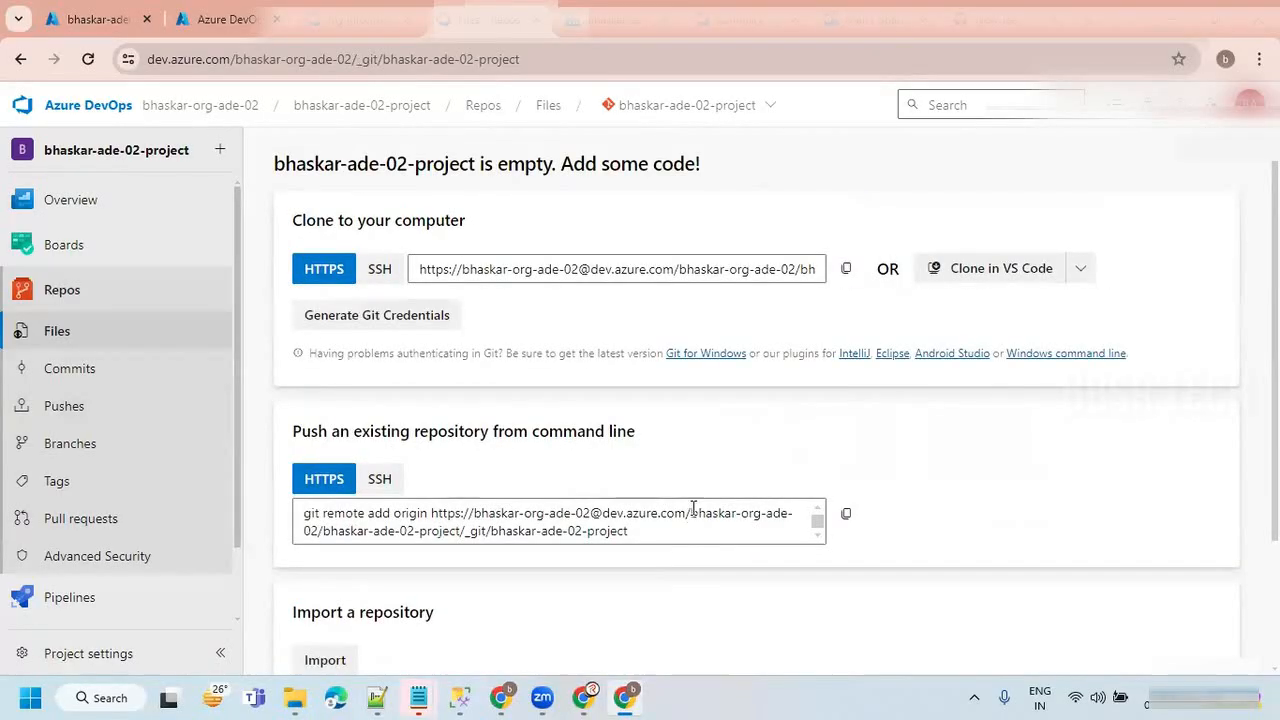
{"action": "scroll", "coordinate": [693, 502], "scroll_direction": "down", "scroll_amount": 1}
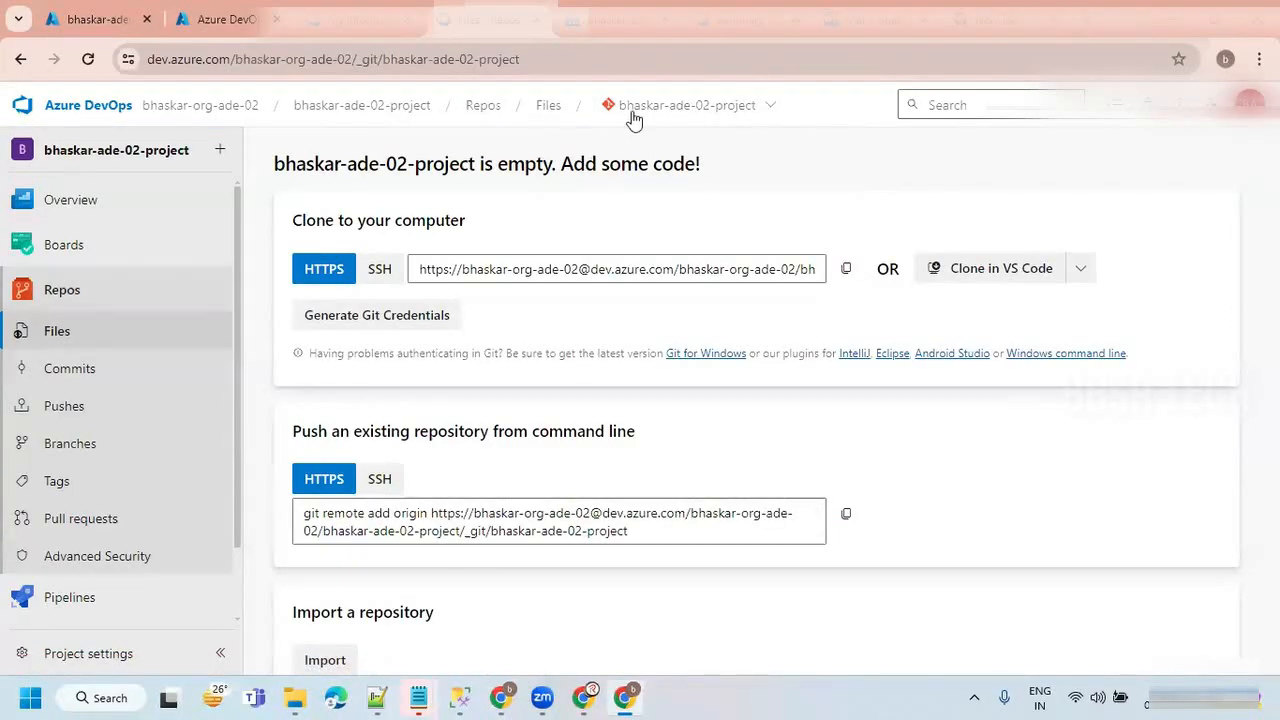
Create a new Git repository named adfrepo with a README in bhaskar-ade-02-project and look over the README contents.
{"action": "left_click", "coordinate": [773, 106]}
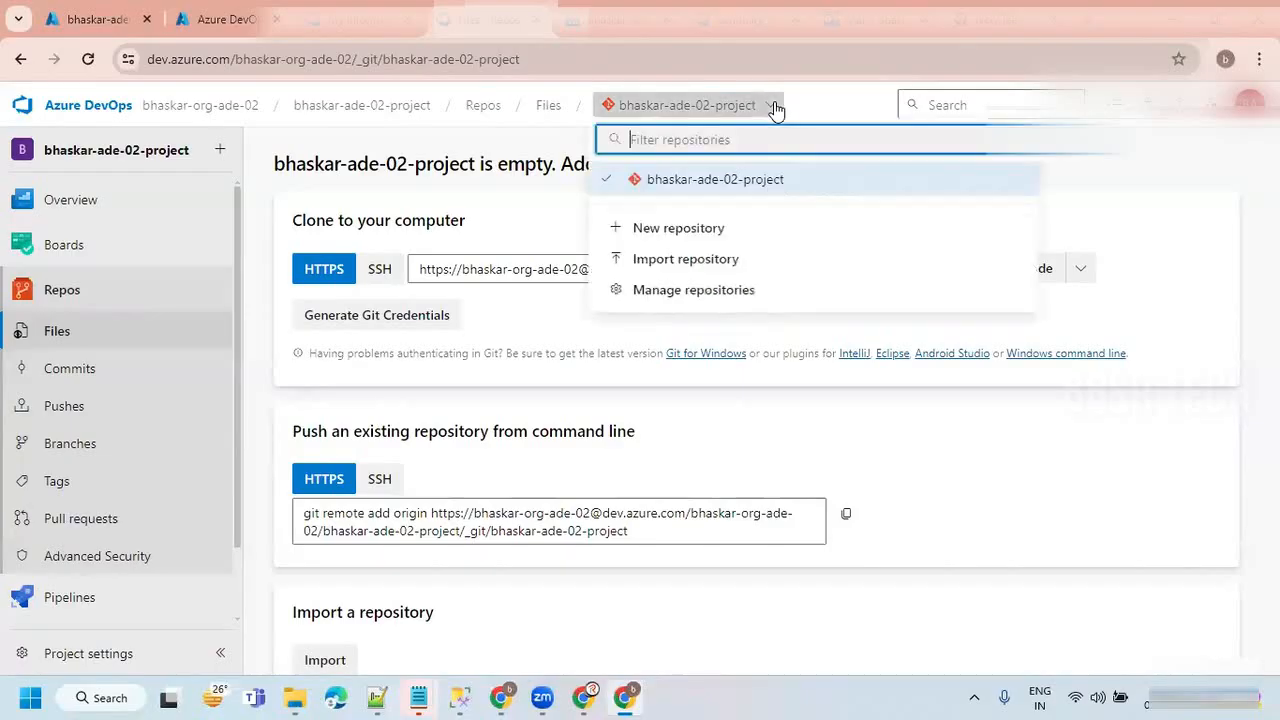
{"action": "left_click", "coordinate": [683, 229]}
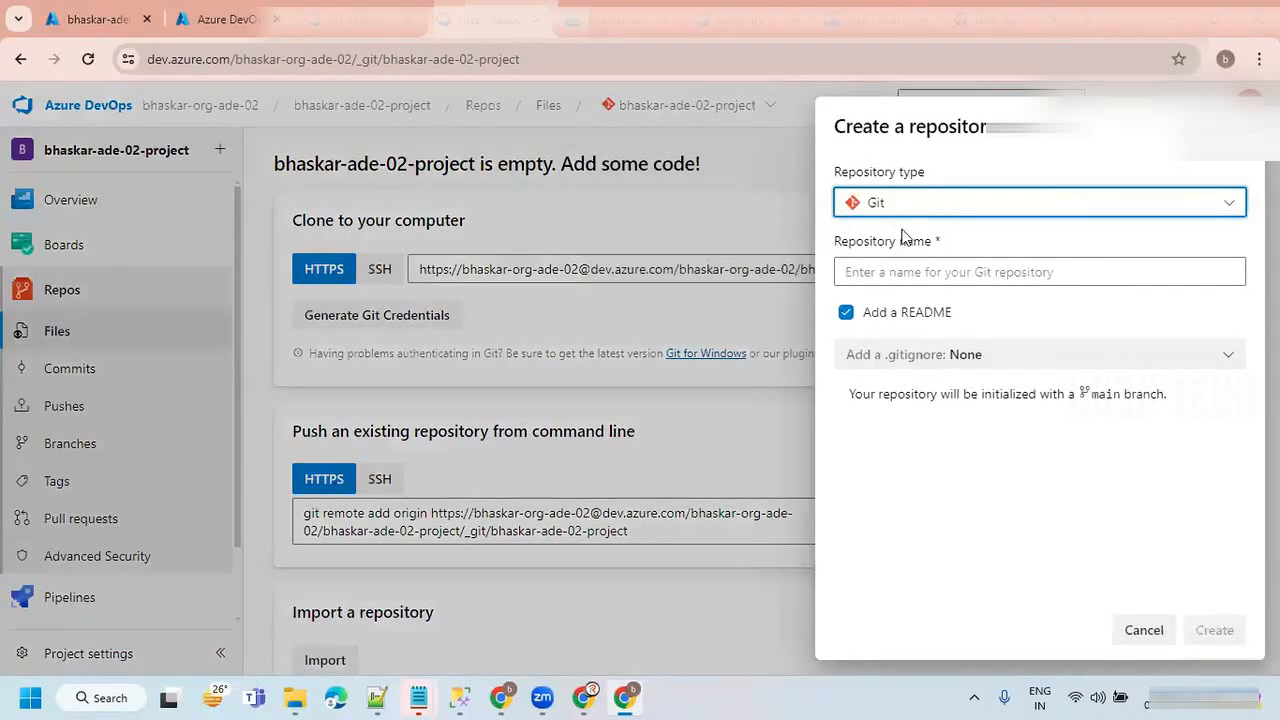
{"action": "left_click", "coordinate": [859, 271]}
{"action": "type", "text": "adfrepo"}
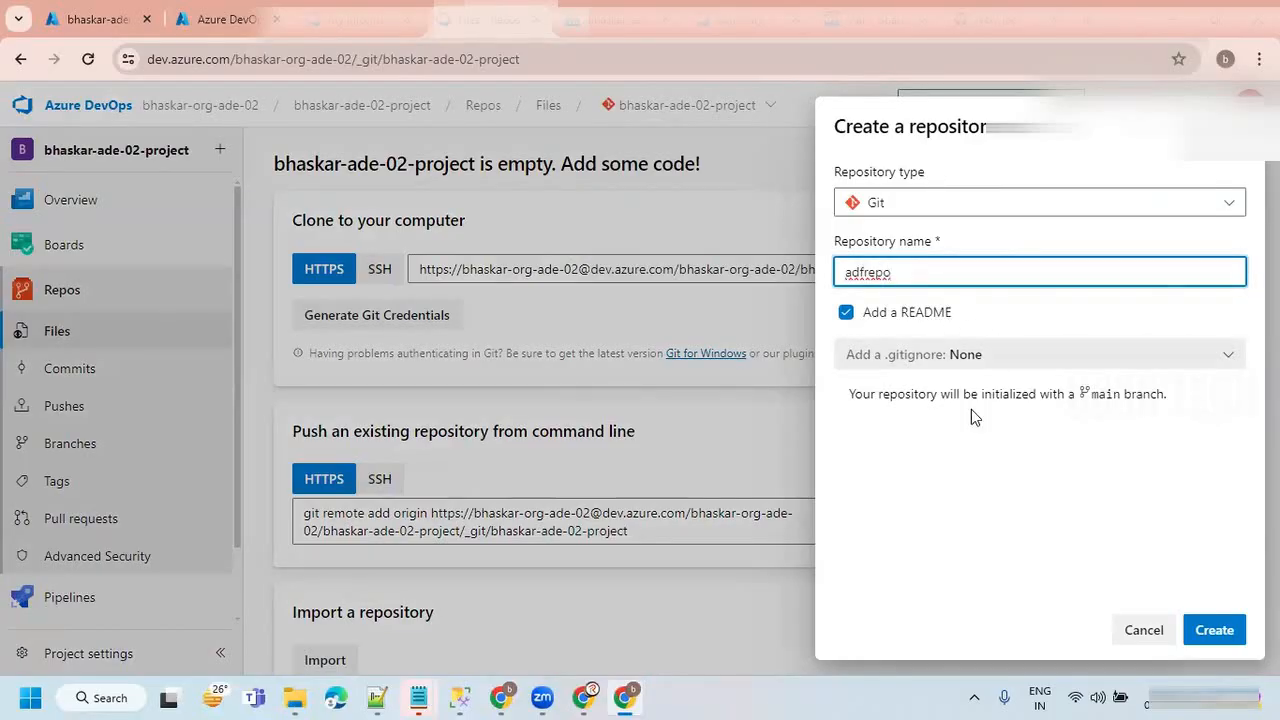
{"action": "left_click", "coordinate": [1218, 628]}
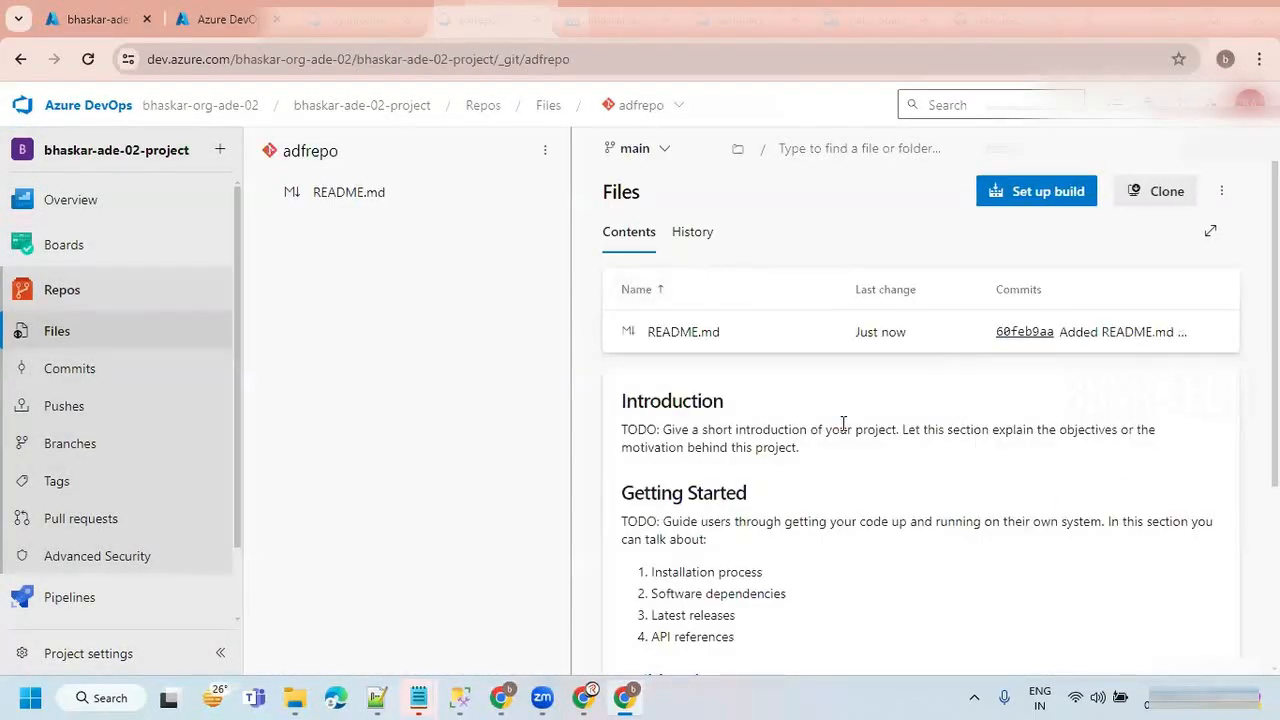
{"action": "scroll", "coordinate": [797, 437], "scroll_direction": "down", "scroll_amount": 3}
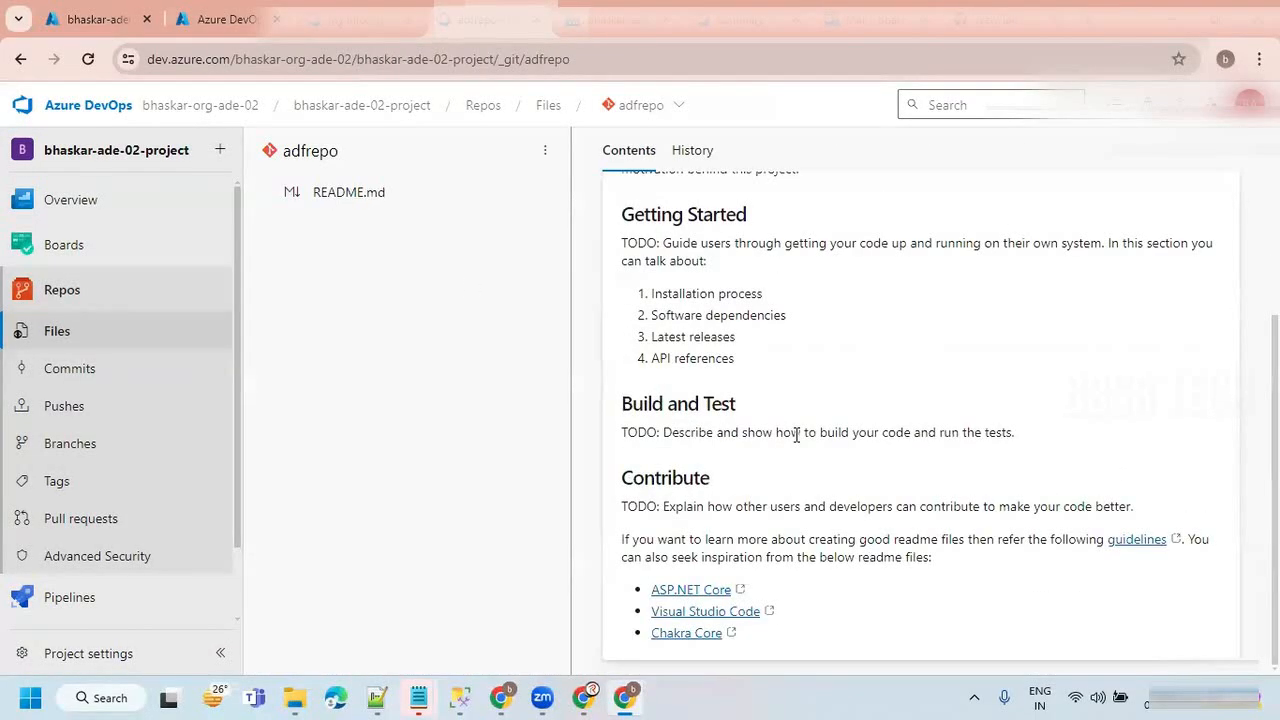
{"action": "scroll", "coordinate": [797, 437], "scroll_direction": "up", "scroll_amount": 3}
{"action": "scroll", "coordinate": [797, 437], "scroll_direction": "down", "scroll_amount": 2}
{"action": "scroll", "coordinate": [797, 437], "scroll_direction": "up", "scroll_amount": 2}
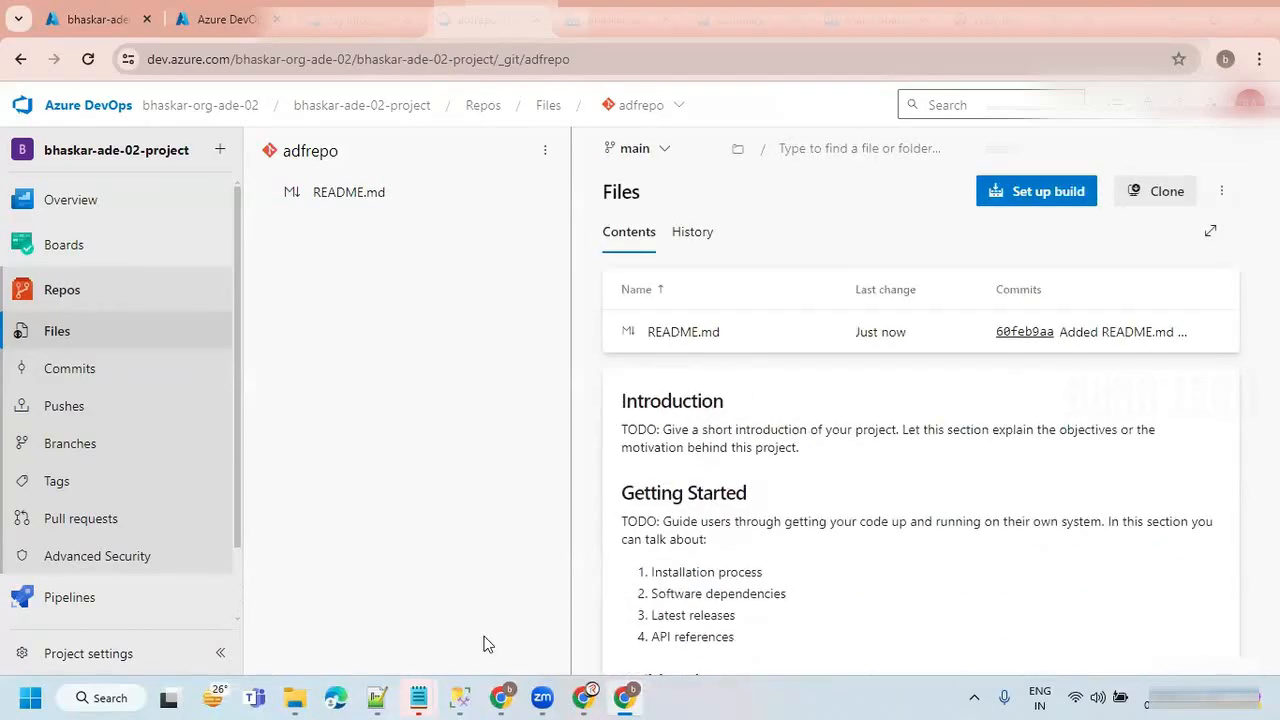
Switch to the bhaskar-ade02-adf-dev data factory, enter its authoring view, and open the code repository configuration.
{"action": "mouse_move", "coordinate": [622, 703]}
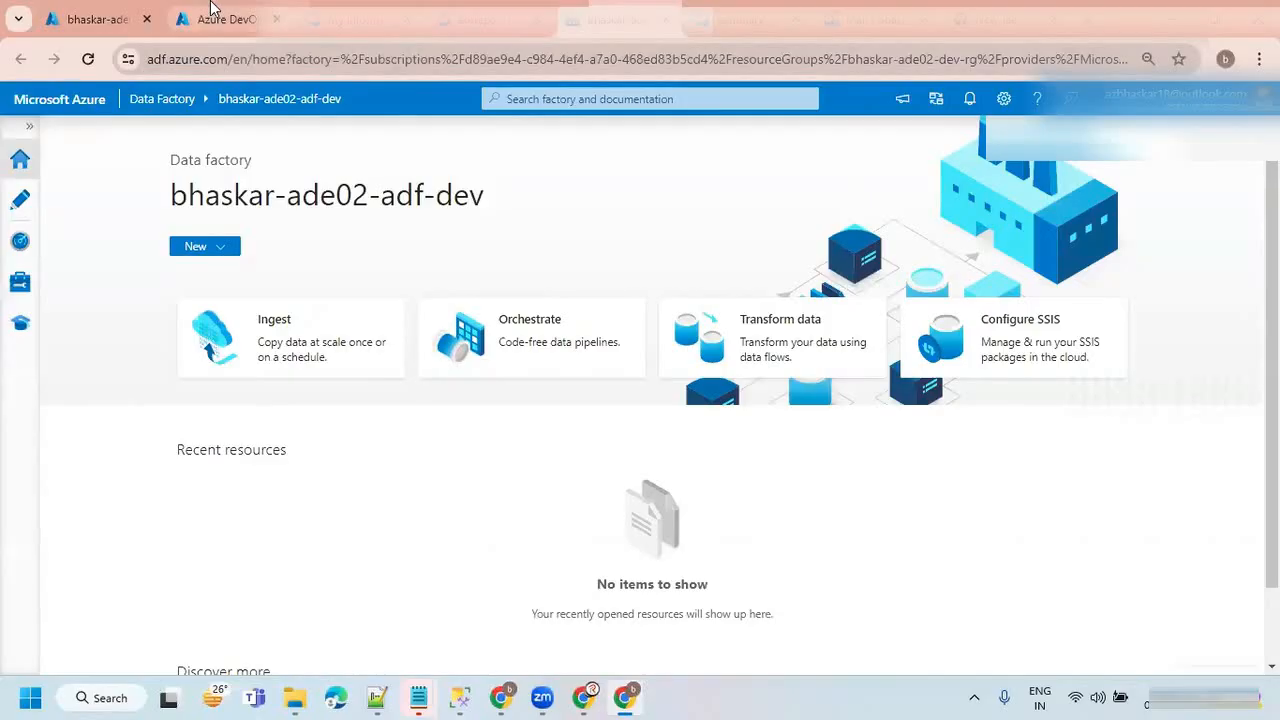
{"action": "left_click", "coordinate": [222, 18]}
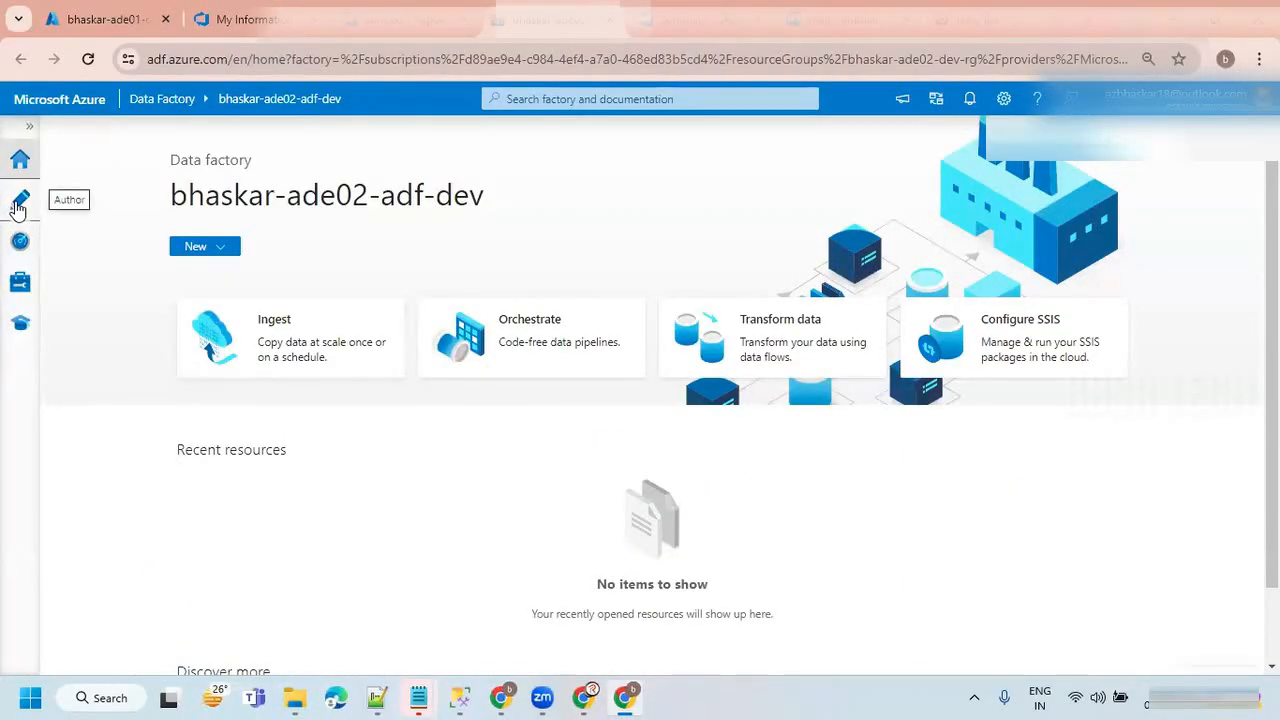
{"action": "left_click", "coordinate": [18, 207]}
{"action": "left_click", "coordinate": [130, 140]}
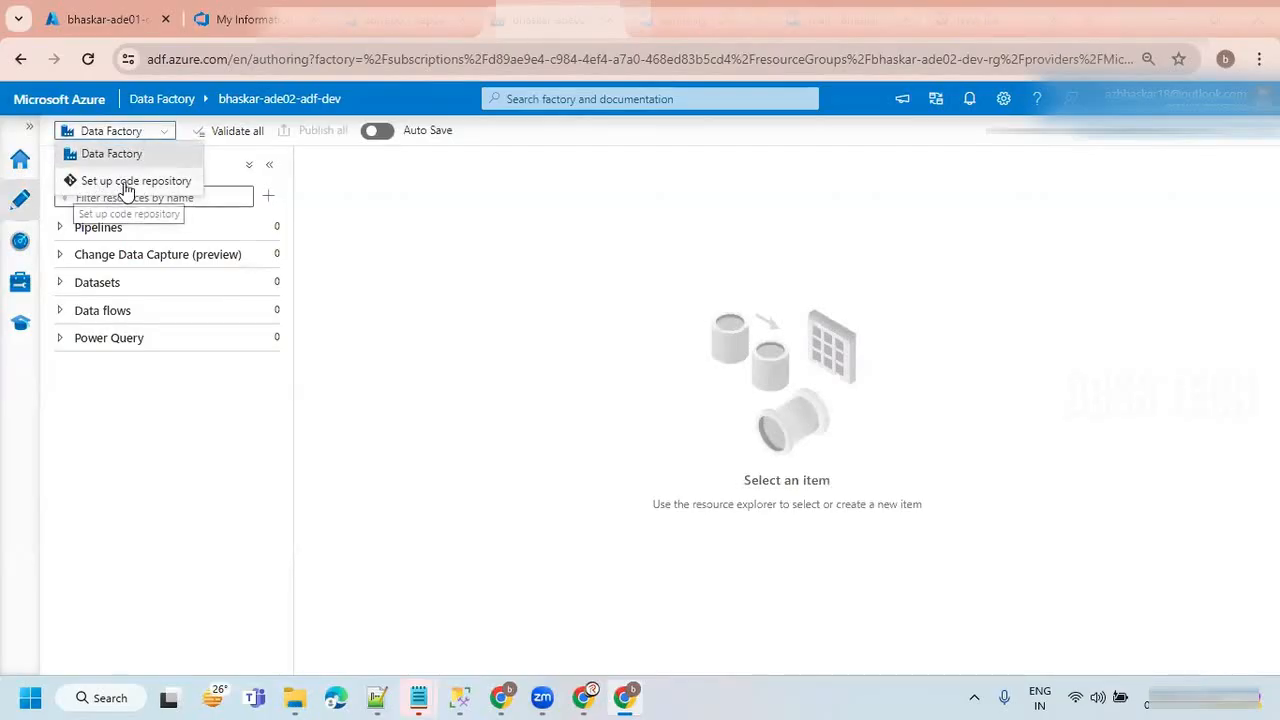
{"action": "left_click", "coordinate": [125, 182]}
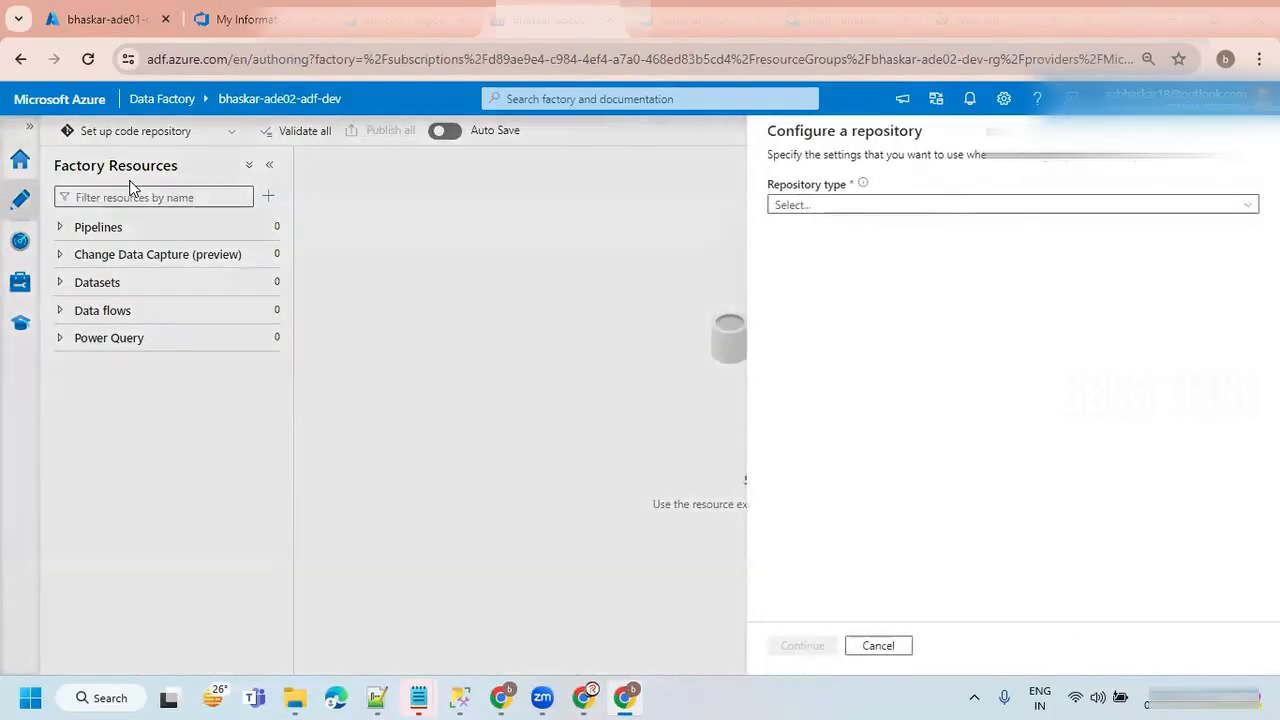
Set the repository type to Azure DevOps Git in the cloud with the Default Directory, and proceed to the repository settings.
{"action": "left_click", "coordinate": [791, 204]}
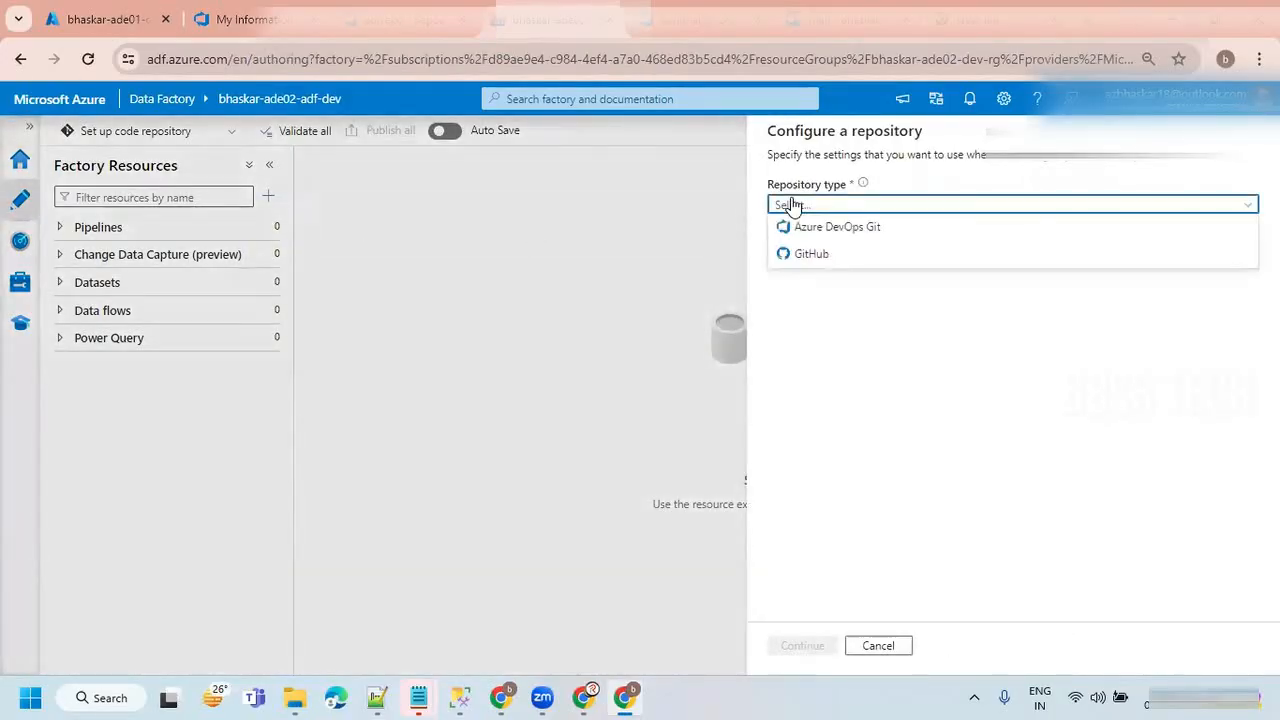
{"action": "left_click", "coordinate": [865, 230]}
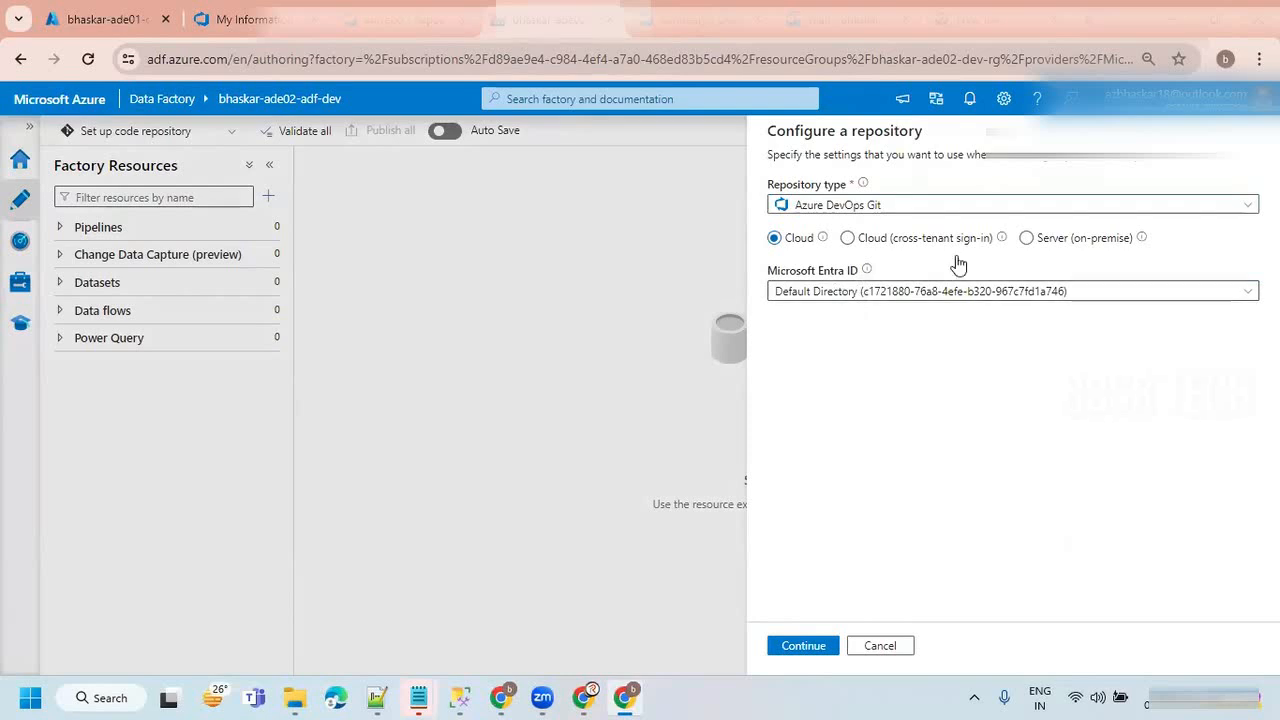
{"action": "left_click", "coordinate": [830, 648]}
Select the organization bhaskar-org-ade-02, the project bhaskar-ade-02-project and the repository adfrepo for the data factory.
{"action": "left_click", "coordinate": [1007, 284]}
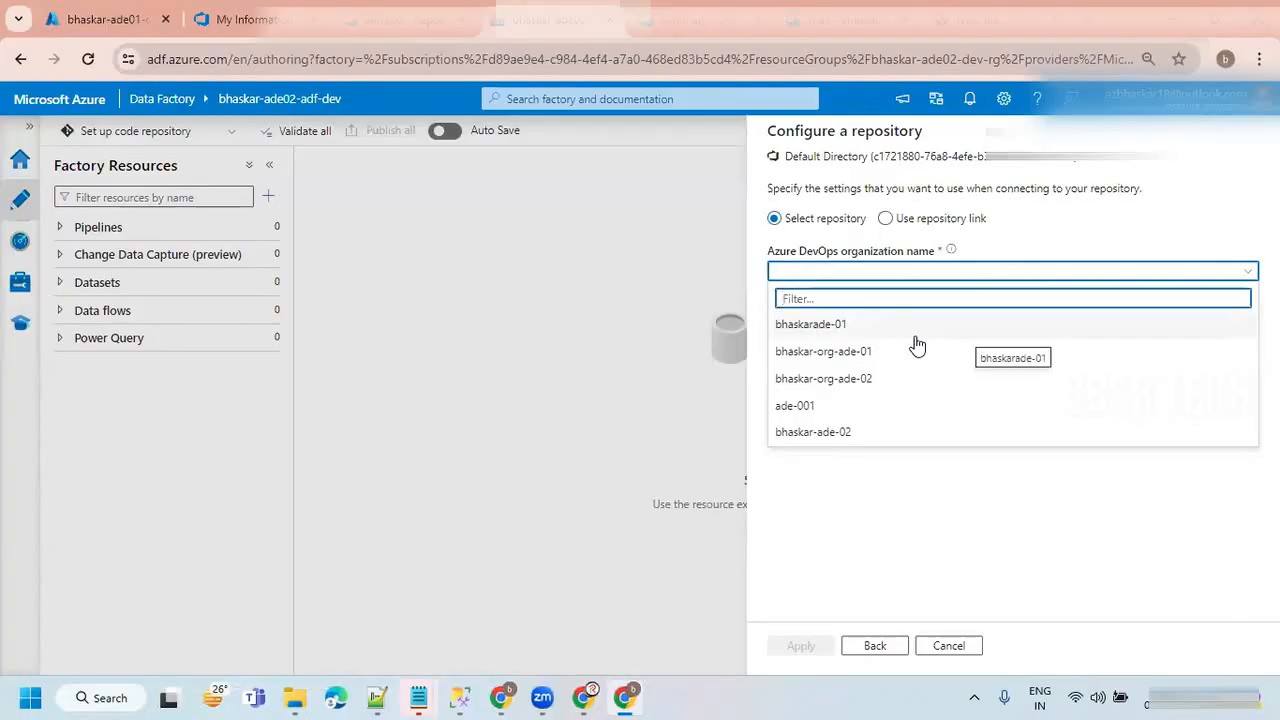
{"action": "left_click", "coordinate": [836, 388]}
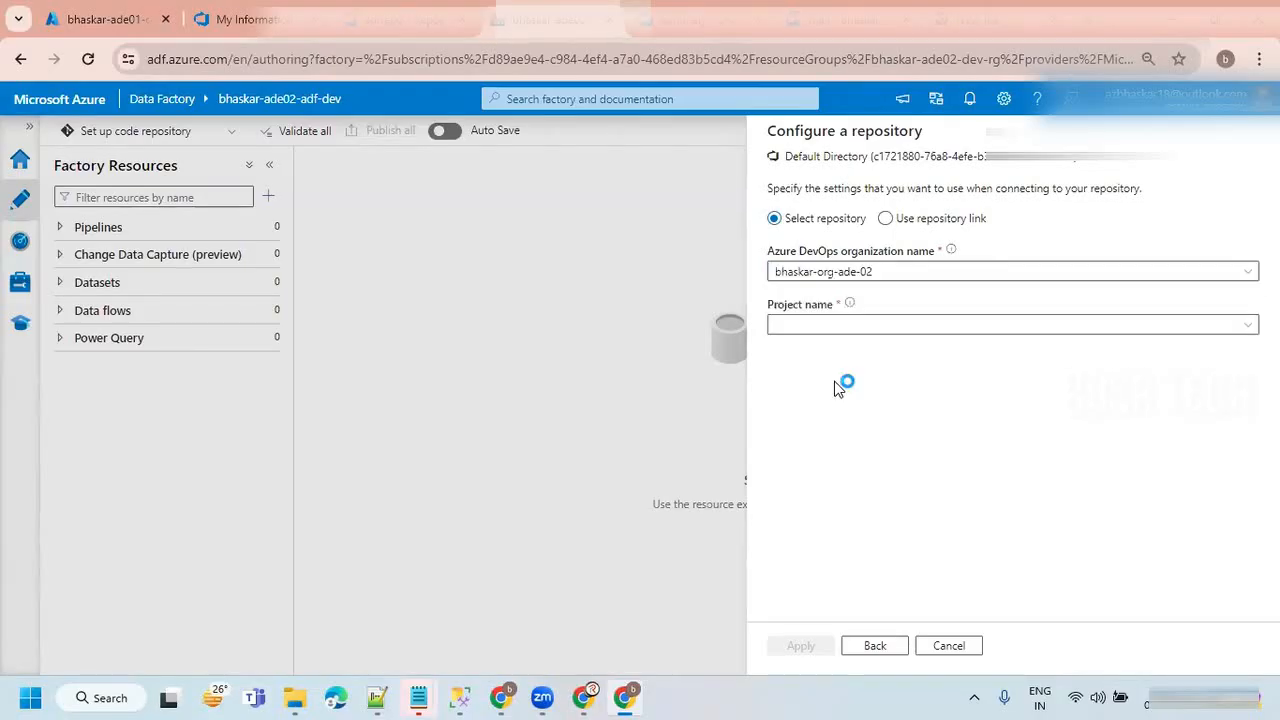
{"action": "left_click", "coordinate": [827, 329]}
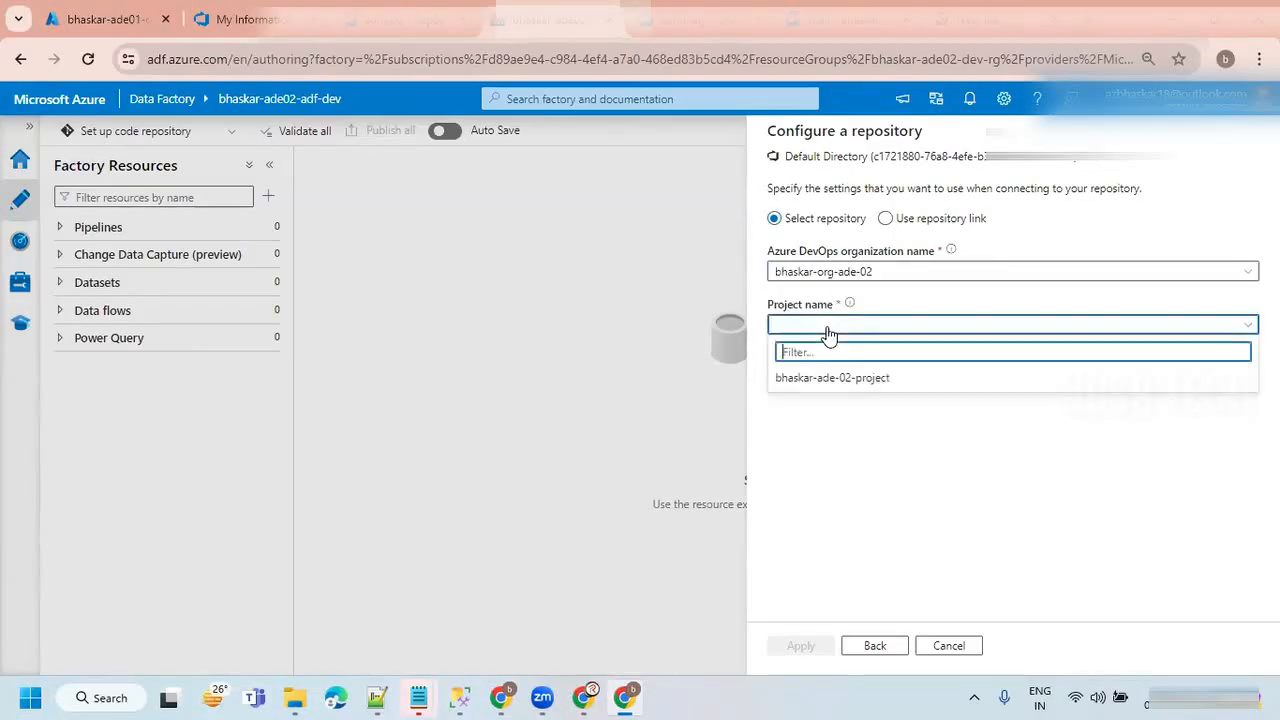
{"action": "left_click", "coordinate": [808, 384]}
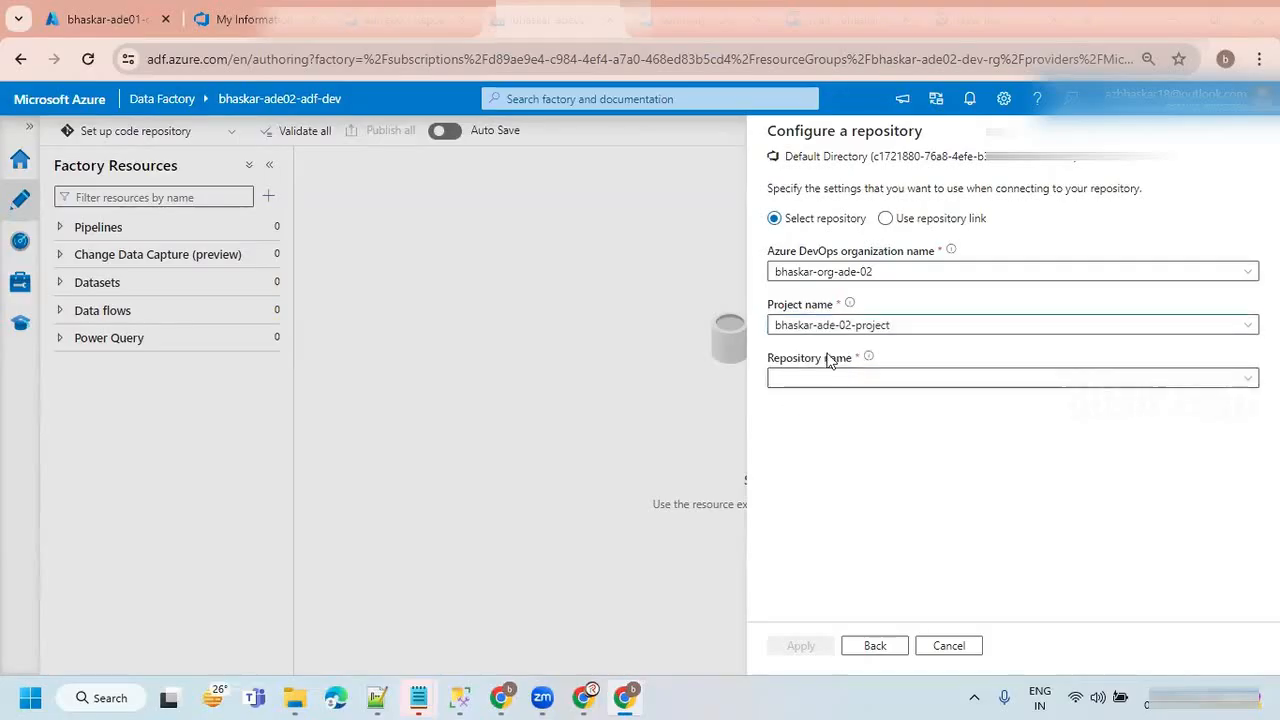
{"action": "left_click", "coordinate": [860, 378]}
{"action": "left_click", "coordinate": [1248, 379]}
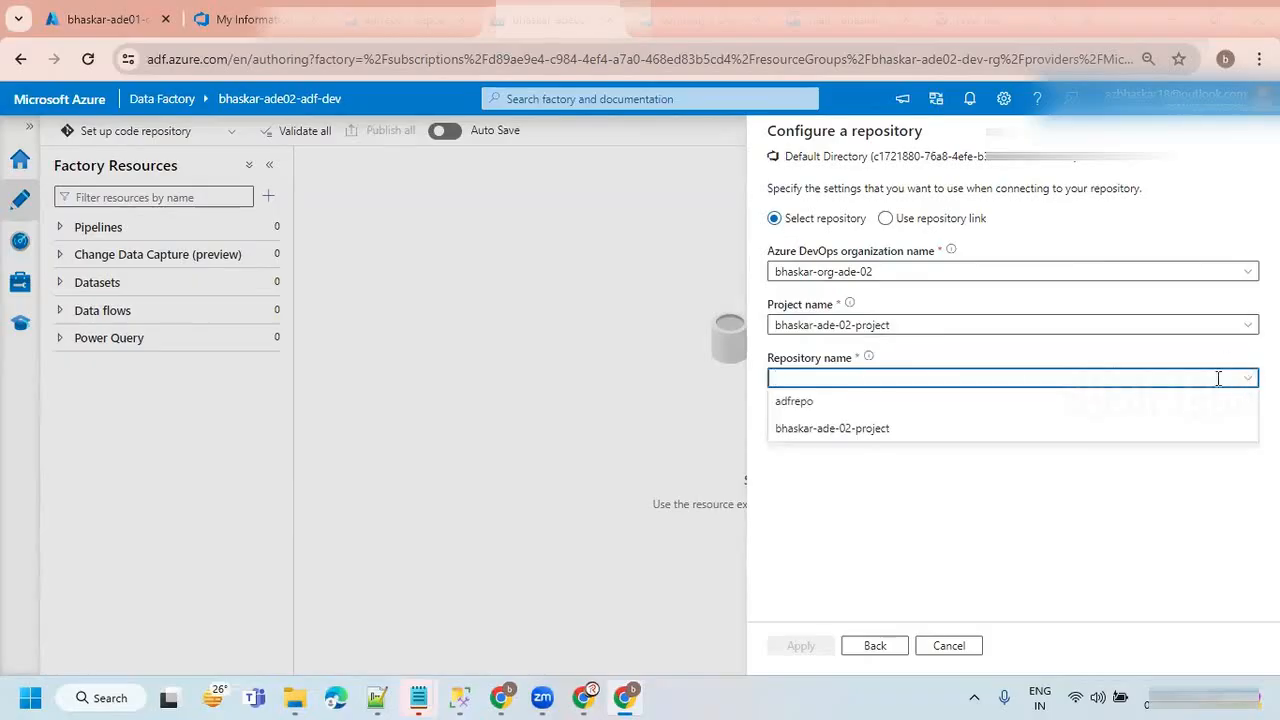
{"action": "left_click", "coordinate": [790, 403]}
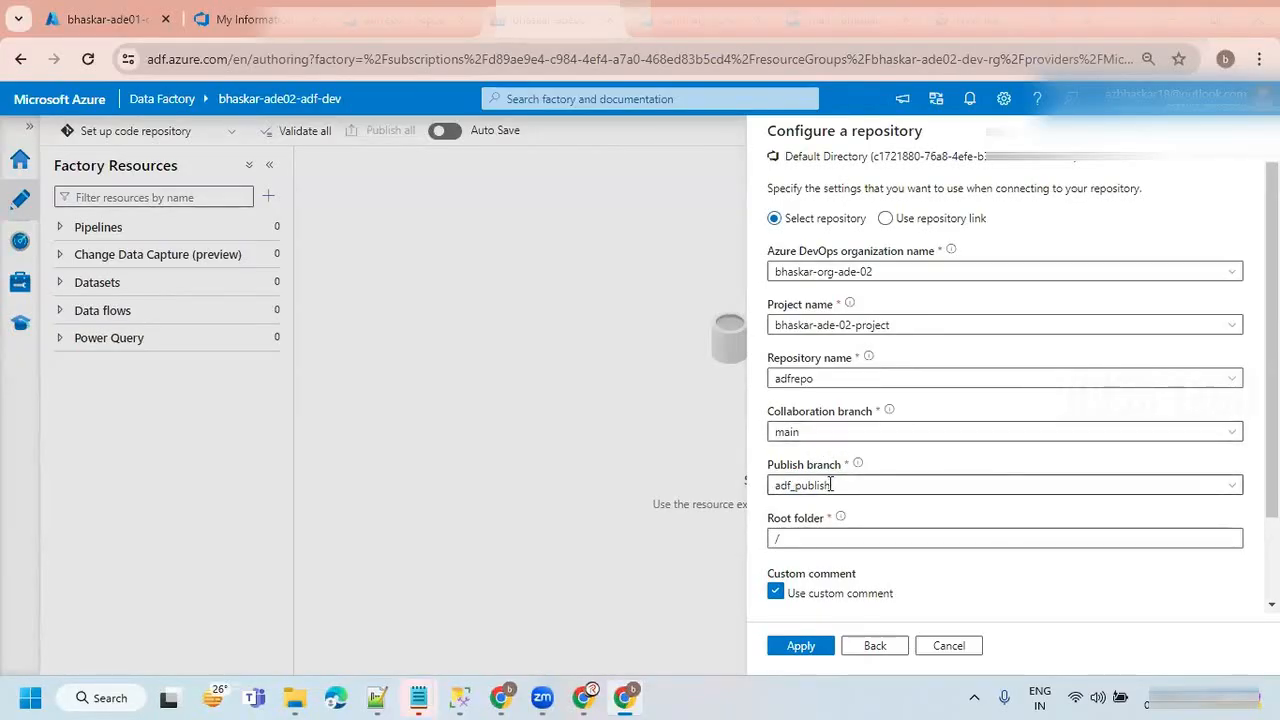
Turn off importing existing resources and apply the repository configuration with collaboration branch main, publish branch adf_publish and root folder /.
{"action": "left_click_drag", "start_coordinate": [846, 486], "coordinate": [770, 488]}
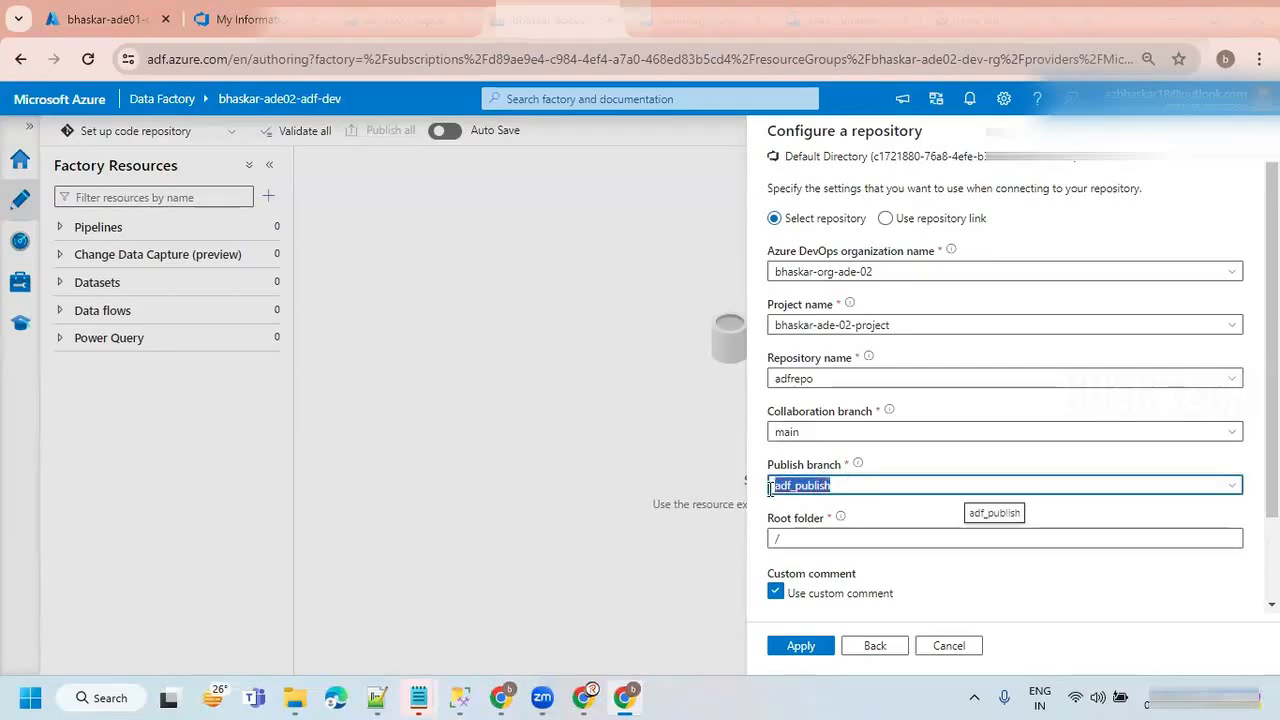
{"action": "left_click", "coordinate": [837, 486]}
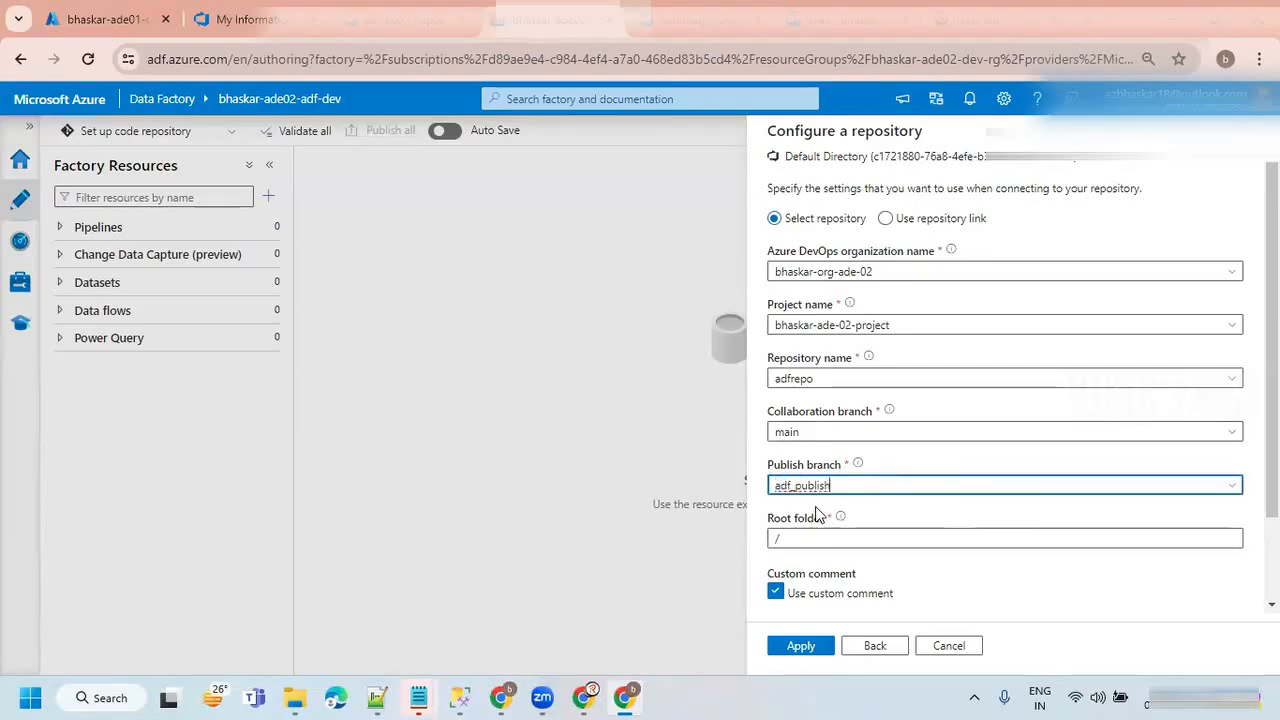
{"action": "scroll", "coordinate": [818, 513], "scroll_direction": "down", "scroll_amount": 1}
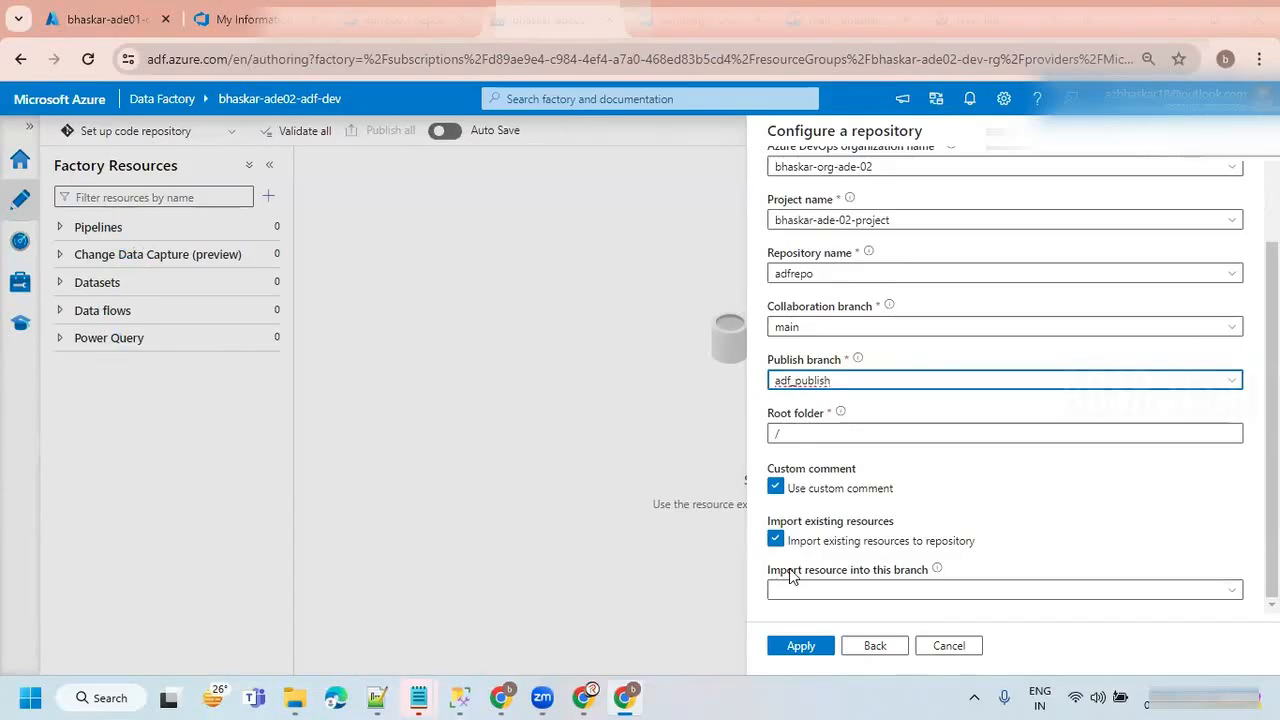
{"action": "left_click", "coordinate": [776, 540]}
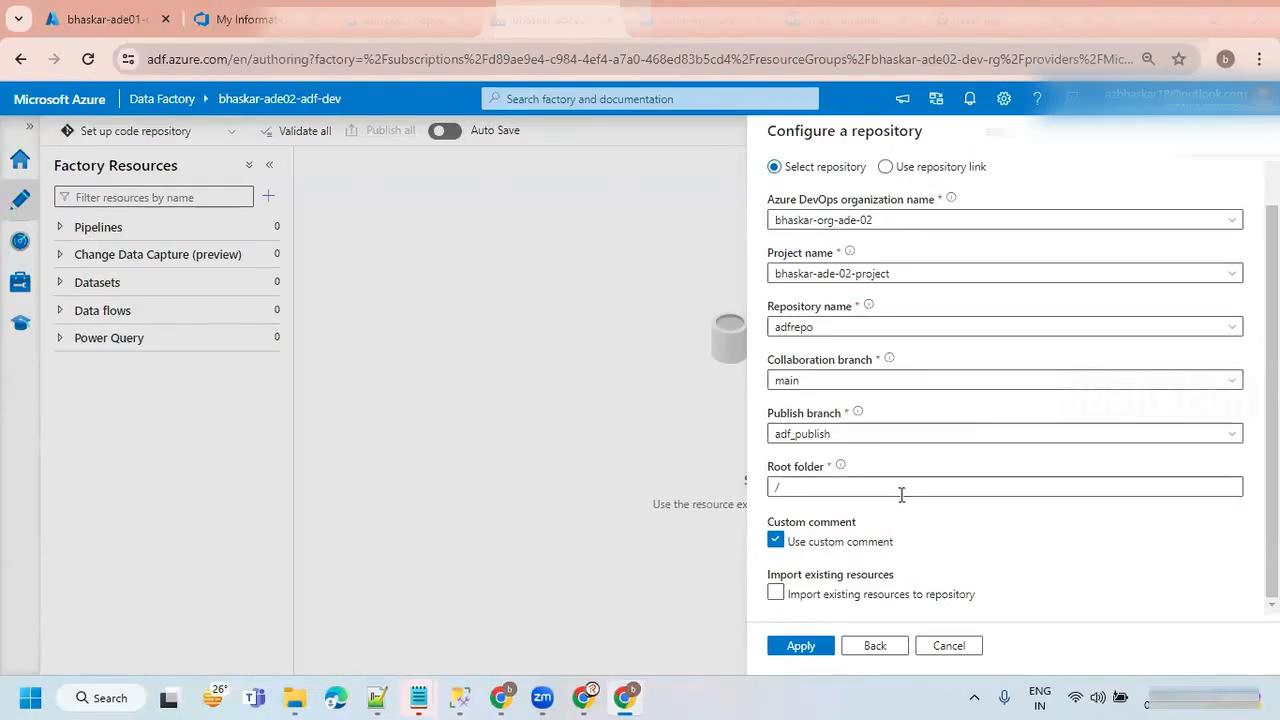
{"action": "scroll", "coordinate": [903, 490], "scroll_direction": "up", "scroll_amount": 1}
{"action": "scroll", "coordinate": [914, 472], "scroll_direction": "down", "scroll_amount": 1}
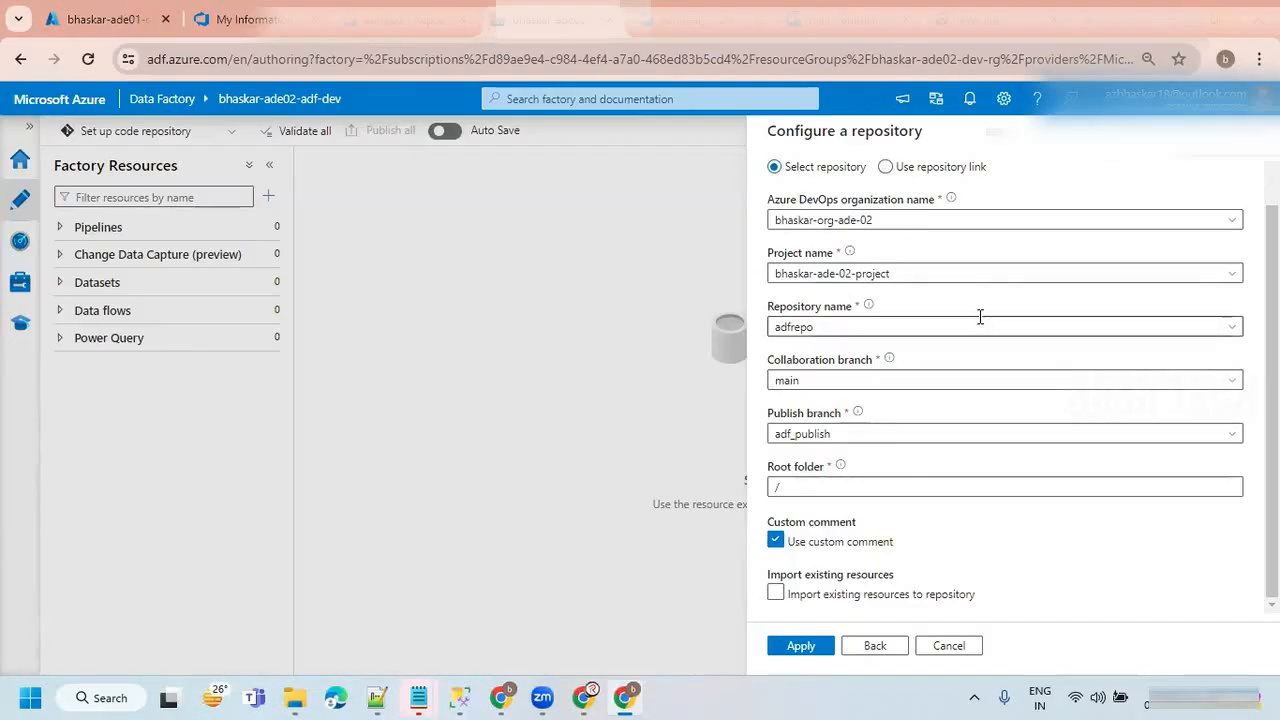
{"action": "left_click", "coordinate": [799, 648]}
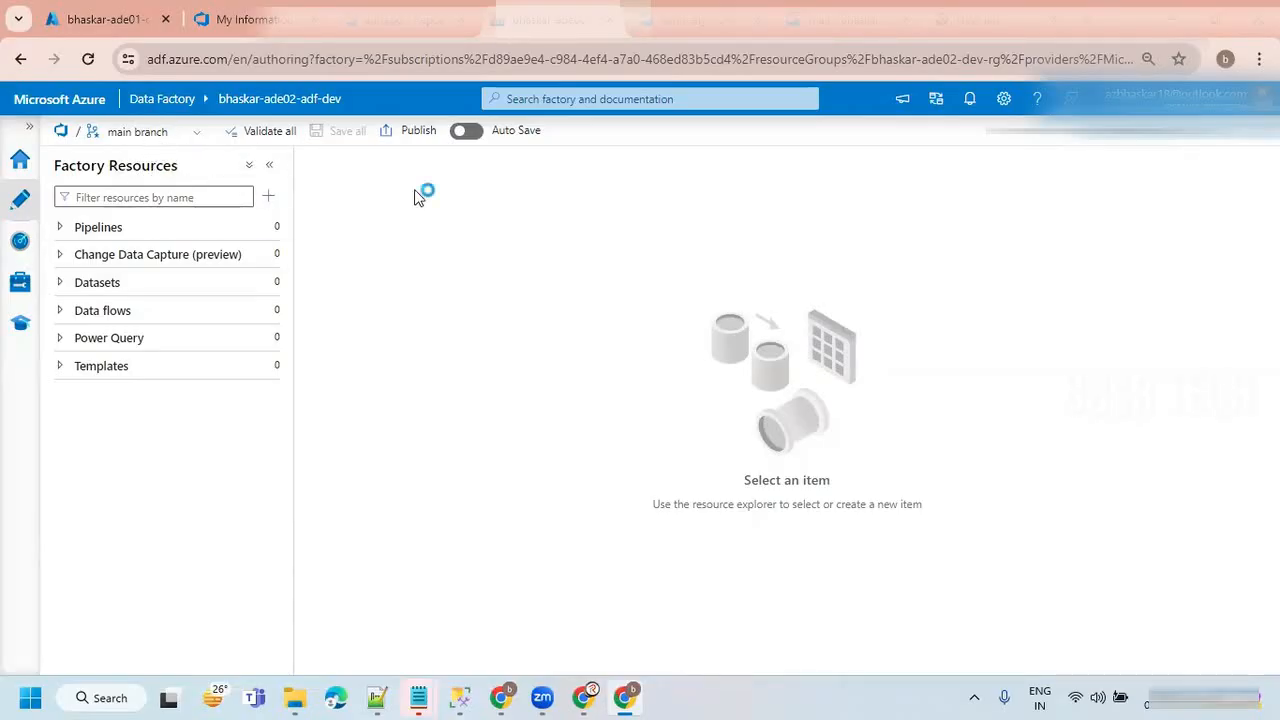
Start a new branch based on the main branch and name it sql_server_data_ingestion.
{"action": "mouse_move", "coordinate": [248, 300]}
{"action": "left_click", "coordinate": [189, 132]}
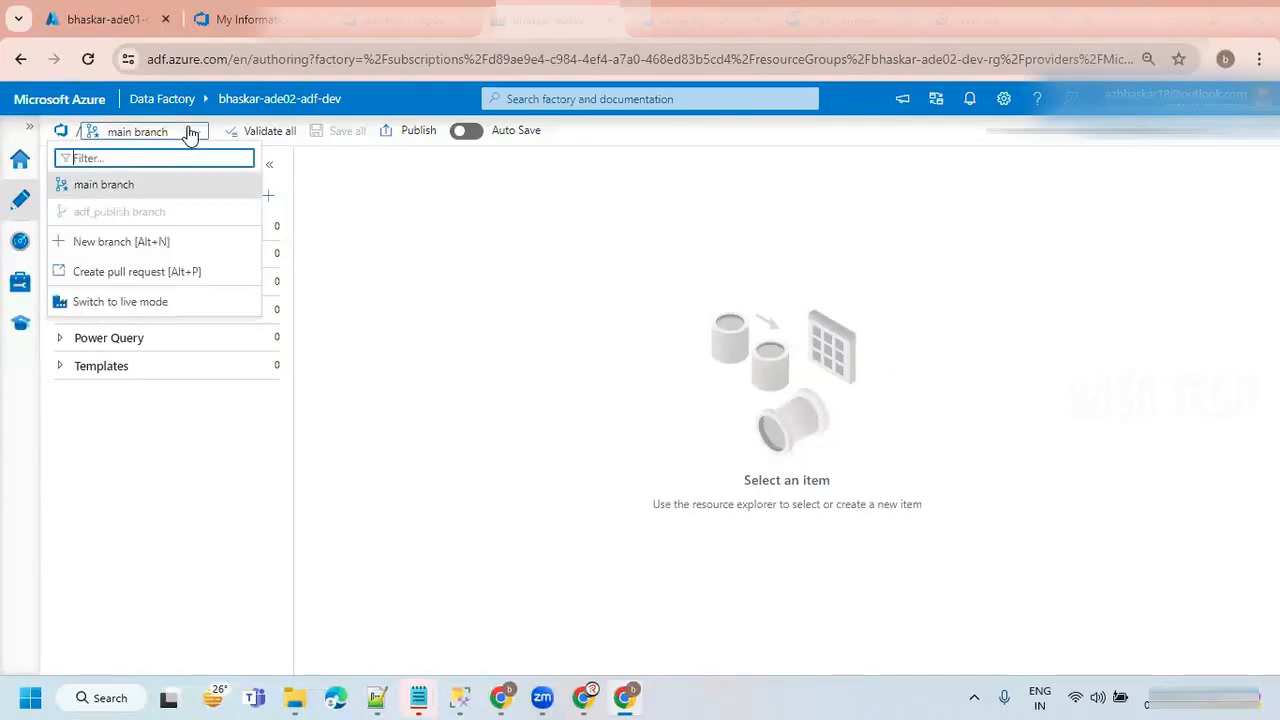
{"action": "left_click", "coordinate": [124, 244]}
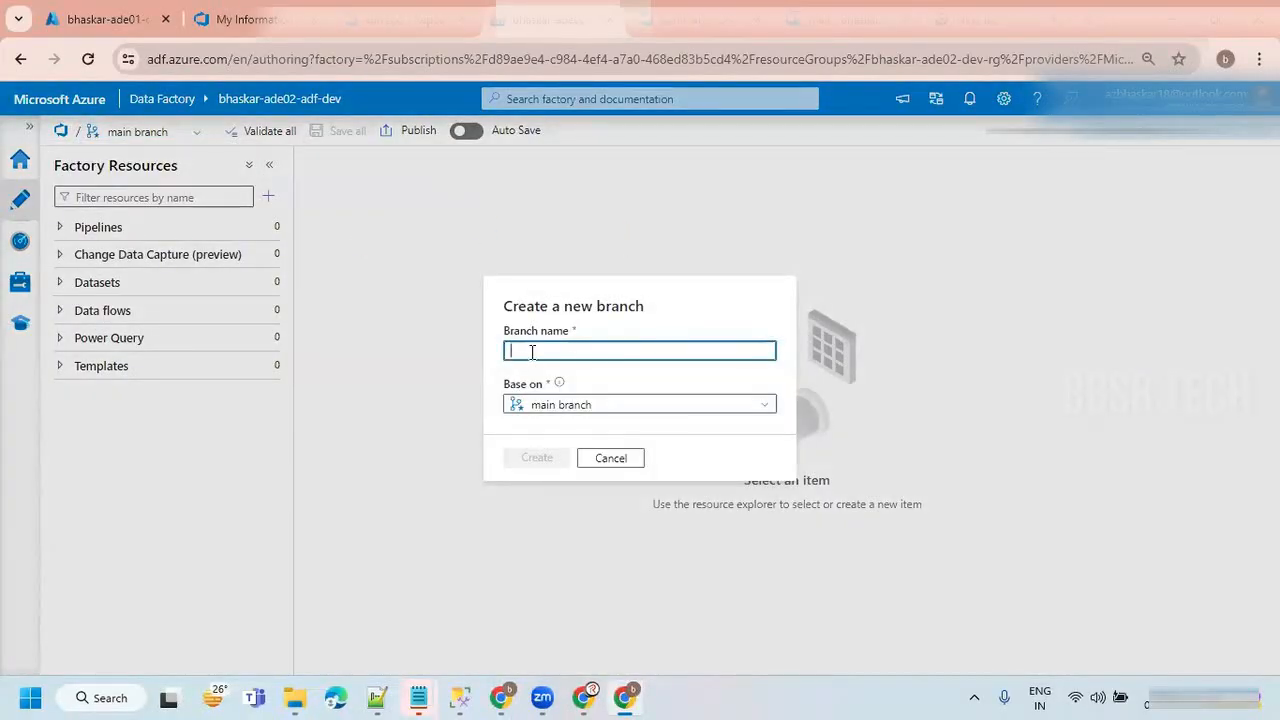
{"action": "type", "text": "my"}
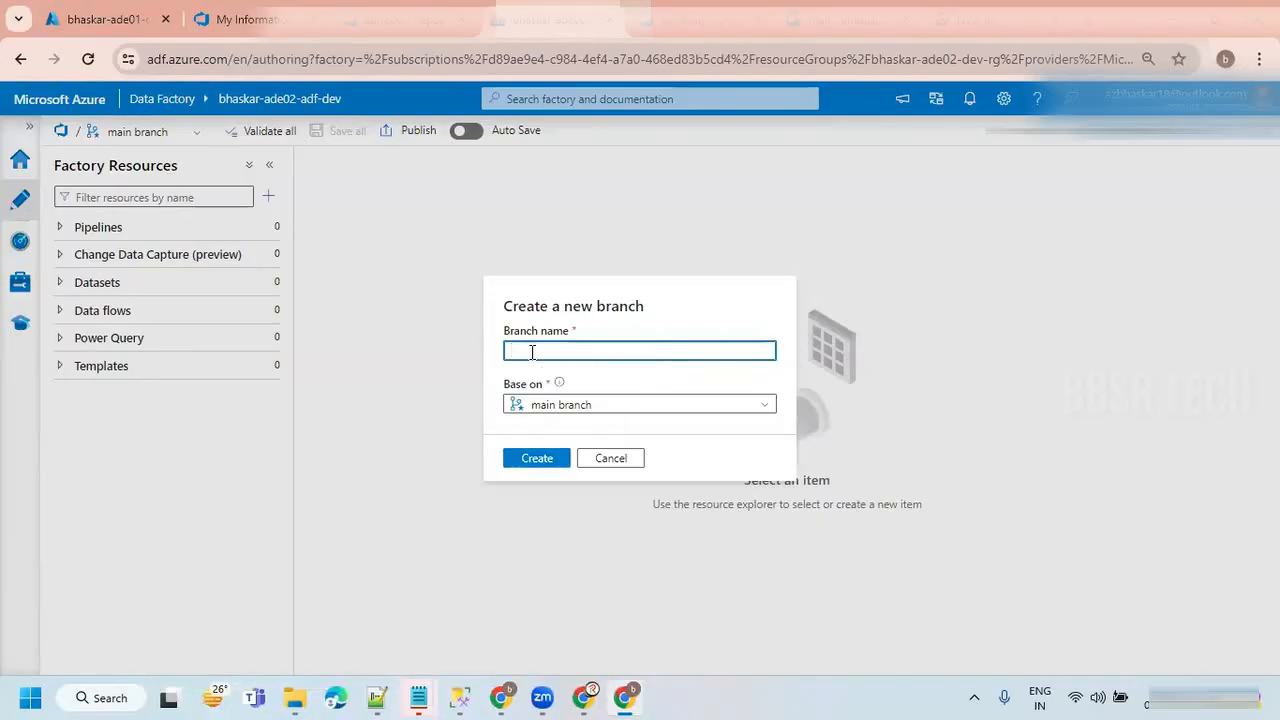
{"action": "type", "text": "sql_server_data_ing"}
{"action": "type", "text": "estion"}
{"action": "left_click_drag", "start_coordinate": [657, 350], "coordinate": [437, 355]}
{"action": "left_click", "coordinate": [641, 353]}
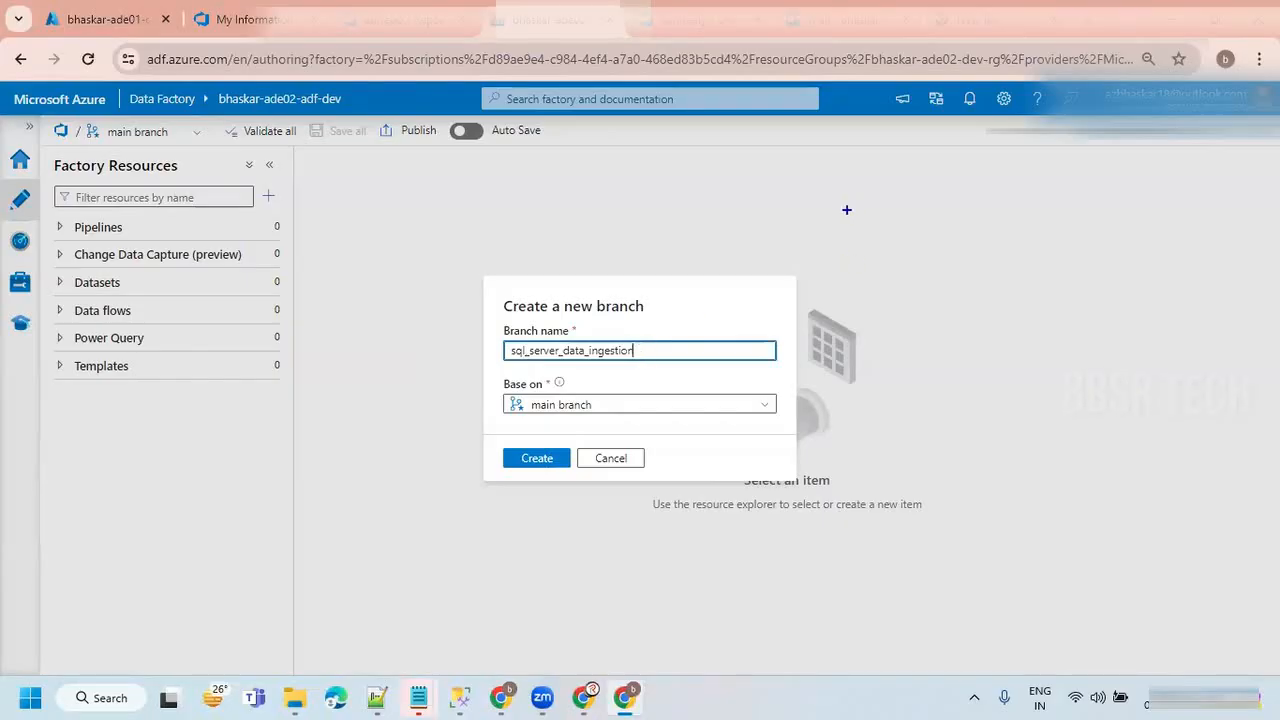
{"action": "mouse_move", "coordinate": [874, 190]}
{"action": "left_mouse_down"}
{"action": "mouse_move", "coordinate": [867, 276]}
{"action": "mouse_move", "coordinate": [1029, 210]}
{"action": "mouse_move", "coordinate": [1042, 162]}
{"action": "mouse_move", "coordinate": [1072, 262]}
{"action": "left_mouse_up"}
{"action": "left_click_drag", "start_coordinate": [853, 330], "coordinate": [890, 345]}
{"action": "left_click_drag", "start_coordinate": [1168, 178], "coordinate": [1200, 160]}
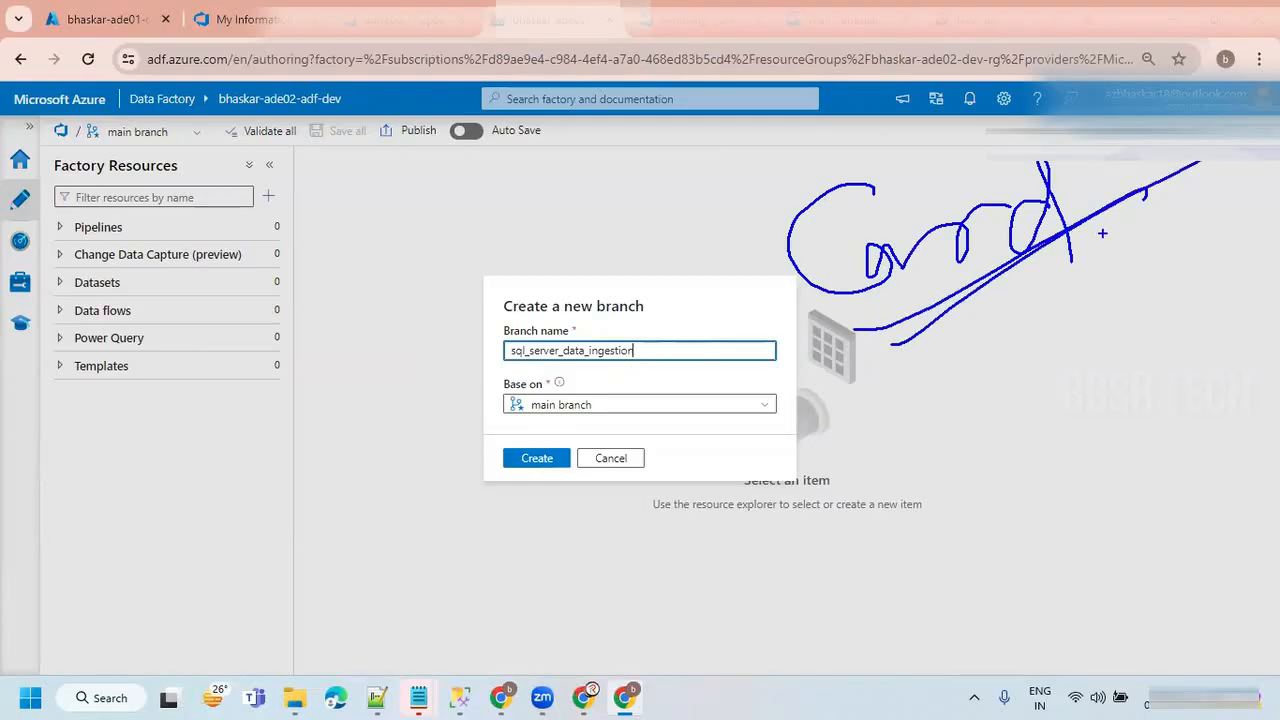
{"action": "mouse_move", "coordinate": [1100, 118]}
{"action": "left_mouse_down"}
{"action": "mouse_move", "coordinate": [810, 166]}
{"action": "mouse_move", "coordinate": [910, 356]}
{"action": "mouse_move", "coordinate": [1130, 162]}
{"action": "left_mouse_up"}
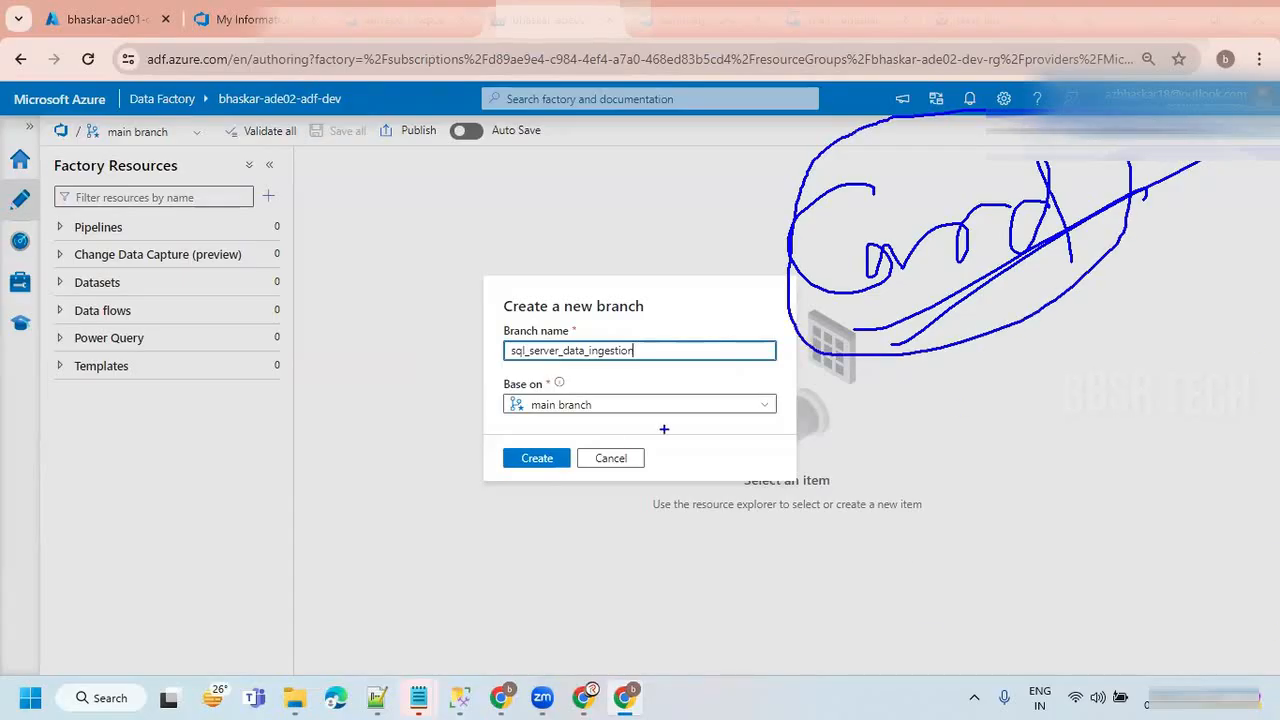
{"action": "key", "text": "Escape"}
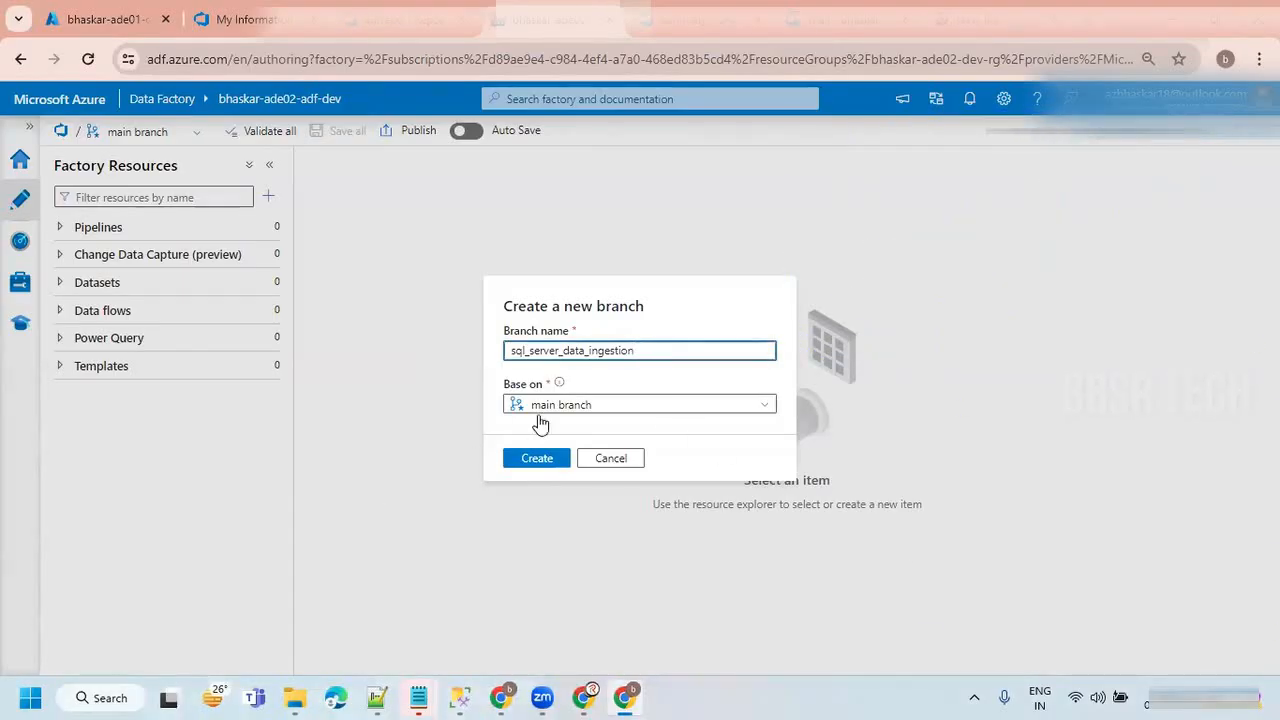
{"action": "left_click_drag", "start_coordinate": [638, 350], "coordinate": [491, 363]}
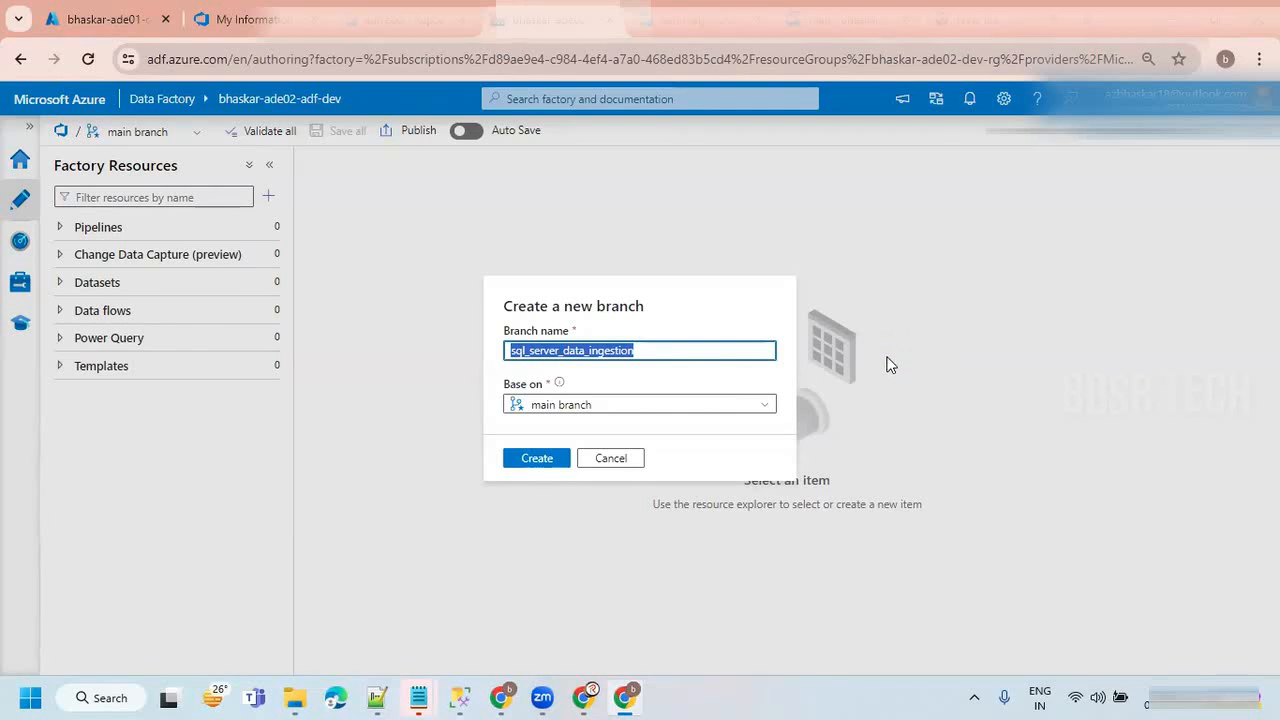
{"action": "mouse_move", "coordinate": [724, 157]}
{"action": "left_mouse_down"}
{"action": "mouse_move", "coordinate": [709, 163]}
{"action": "mouse_move", "coordinate": [690, 220]}
{"action": "left_mouse_up"}
{"action": "mouse_move", "coordinate": [766, 171]}
{"action": "left_mouse_down"}
{"action": "mouse_move", "coordinate": [764, 183]}
{"action": "mouse_move", "coordinate": [800, 180]}
{"action": "mouse_move", "coordinate": [886, 140]}
{"action": "mouse_move", "coordinate": [898, 184]}
{"action": "left_mouse_up"}
{"action": "left_click_drag", "start_coordinate": [860, 146], "coordinate": [918, 102]}
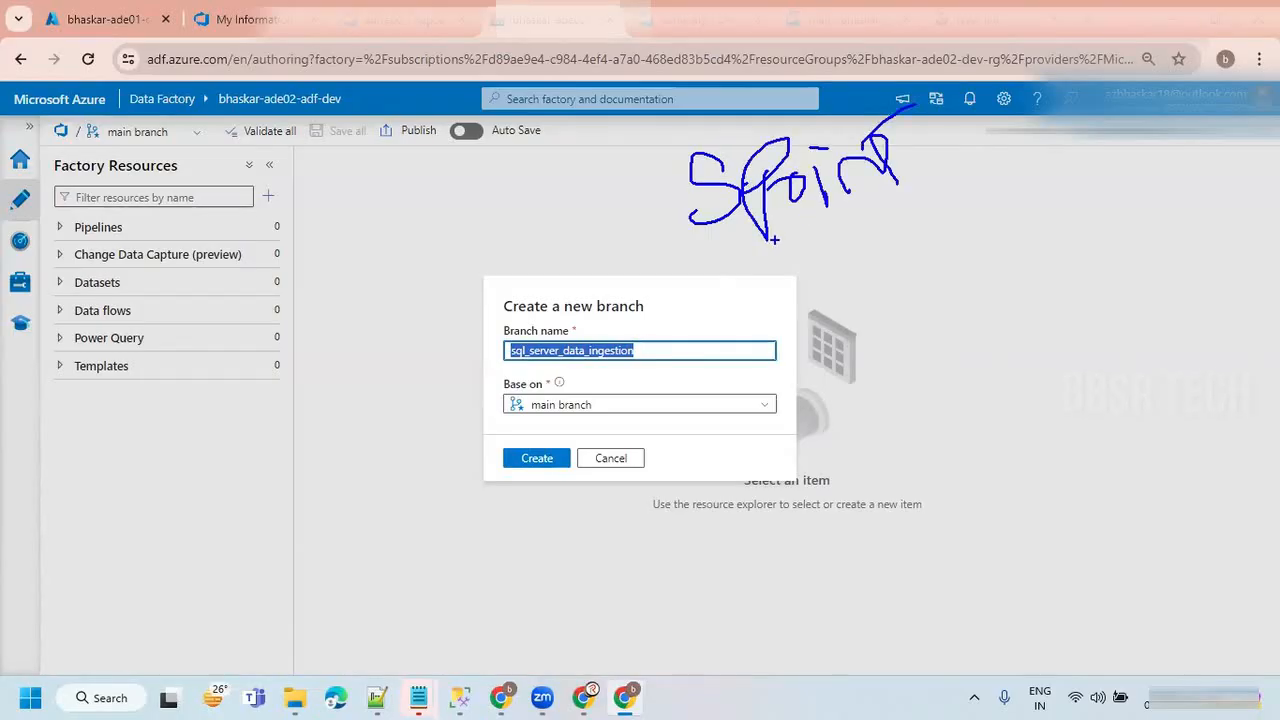
{"action": "mouse_move", "coordinate": [736, 256]}
{"action": "left_mouse_down"}
{"action": "mouse_move", "coordinate": [986, 120]}
{"action": "mouse_move", "coordinate": [988, 146]}
{"action": "left_mouse_up"}
{"action": "mouse_move", "coordinate": [926, 230]}
{"action": "left_mouse_down"}
{"action": "mouse_move", "coordinate": [928, 296]}
{"action": "mouse_move", "coordinate": [1028, 262]}
{"action": "mouse_move", "coordinate": [1028, 212]}
{"action": "mouse_move", "coordinate": [1038, 278]}
{"action": "left_mouse_up"}
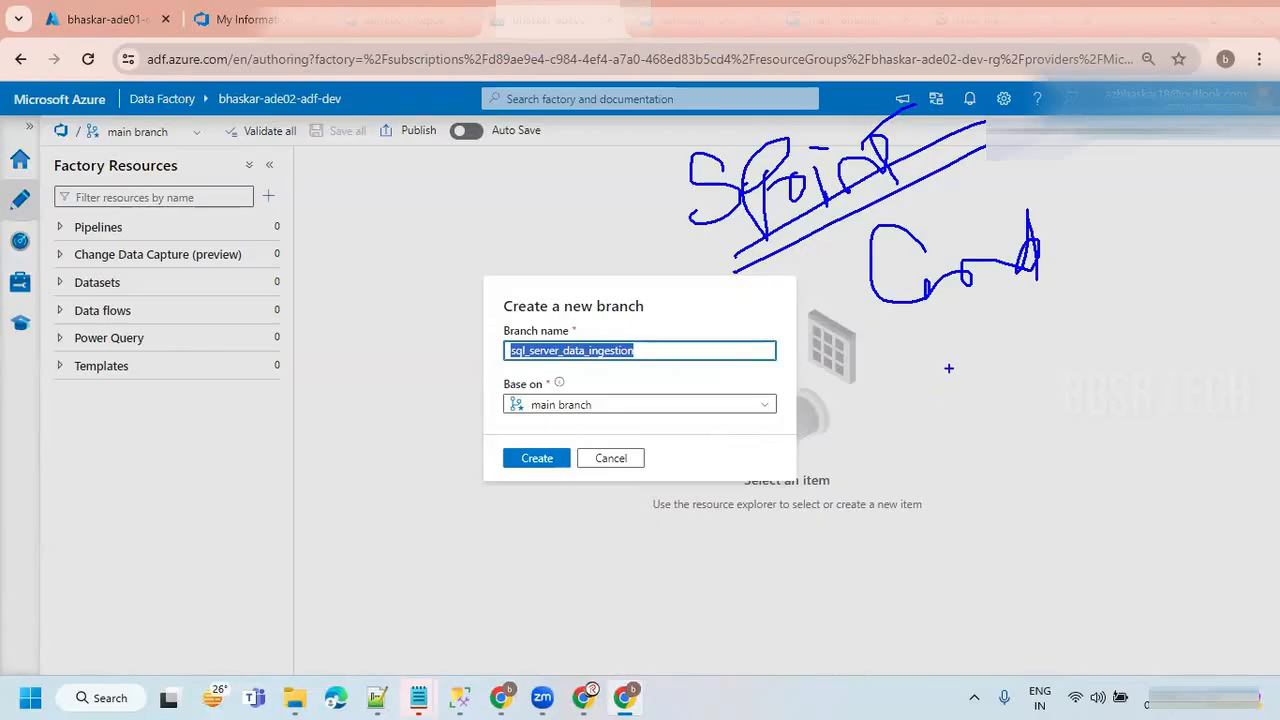
{"action": "left_click_drag", "start_coordinate": [1060, 258], "coordinate": [1086, 248]}
{"action": "mouse_move", "coordinate": [1092, 242]}
{"action": "left_mouse_down"}
{"action": "mouse_move", "coordinate": [1106, 256]}
{"action": "mouse_move", "coordinate": [1153, 242]}
{"action": "left_mouse_up"}
{"action": "mouse_move", "coordinate": [937, 371]}
{"action": "left_mouse_down"}
{"action": "mouse_move", "coordinate": [956, 402]}
{"action": "mouse_move", "coordinate": [1028, 418]}
{"action": "left_mouse_up"}
{"action": "mouse_move", "coordinate": [1036, 372]}
{"action": "left_mouse_down"}
{"action": "mouse_move", "coordinate": [1046, 414]}
{"action": "mouse_move", "coordinate": [1090, 394]}
{"action": "mouse_move", "coordinate": [1165, 402]}
{"action": "left_mouse_up"}
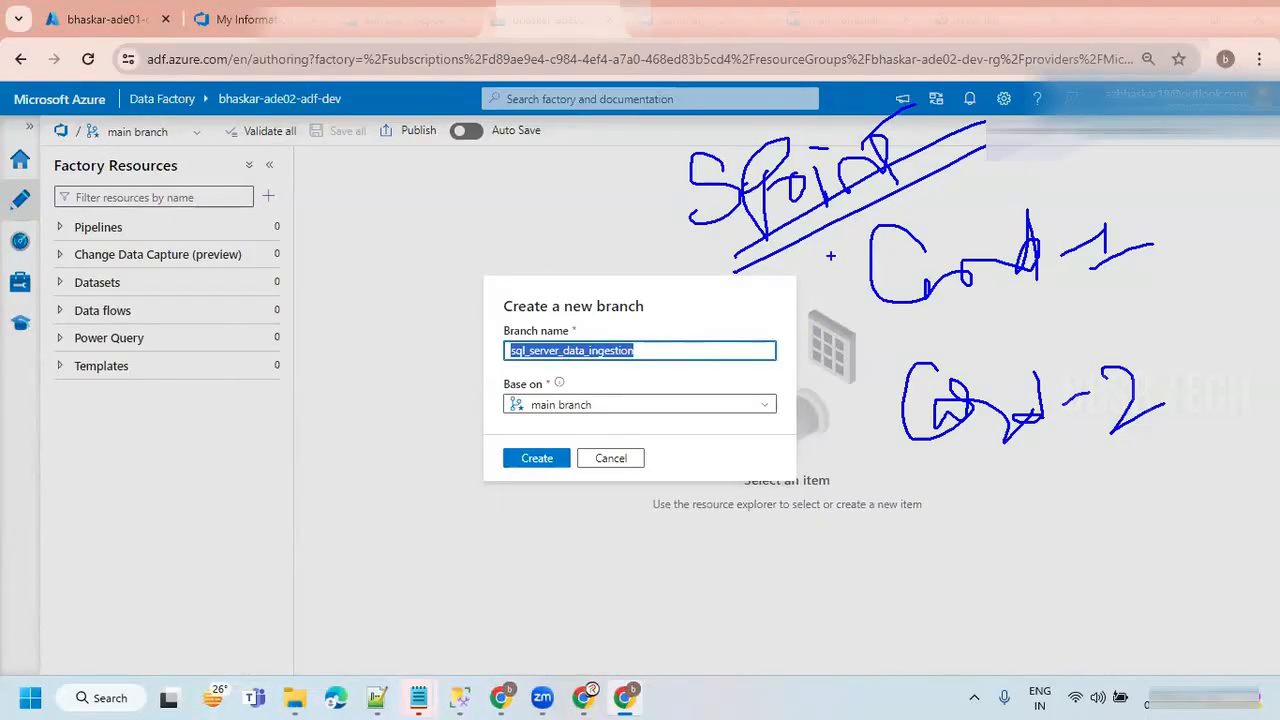
{"action": "left_click_drag", "start_coordinate": [816, 273], "coordinate": [894, 222]}
{"action": "left_click_drag", "start_coordinate": [832, 409], "coordinate": [919, 350]}
{"action": "left_click_drag", "start_coordinate": [797, 287], "coordinate": [890, 222]}
{"action": "mouse_move", "coordinate": [812, 398]}
{"action": "left_mouse_down"}
{"action": "mouse_move", "coordinate": [830, 415]}
{"action": "mouse_move", "coordinate": [910, 338]}
{"action": "left_mouse_up"}
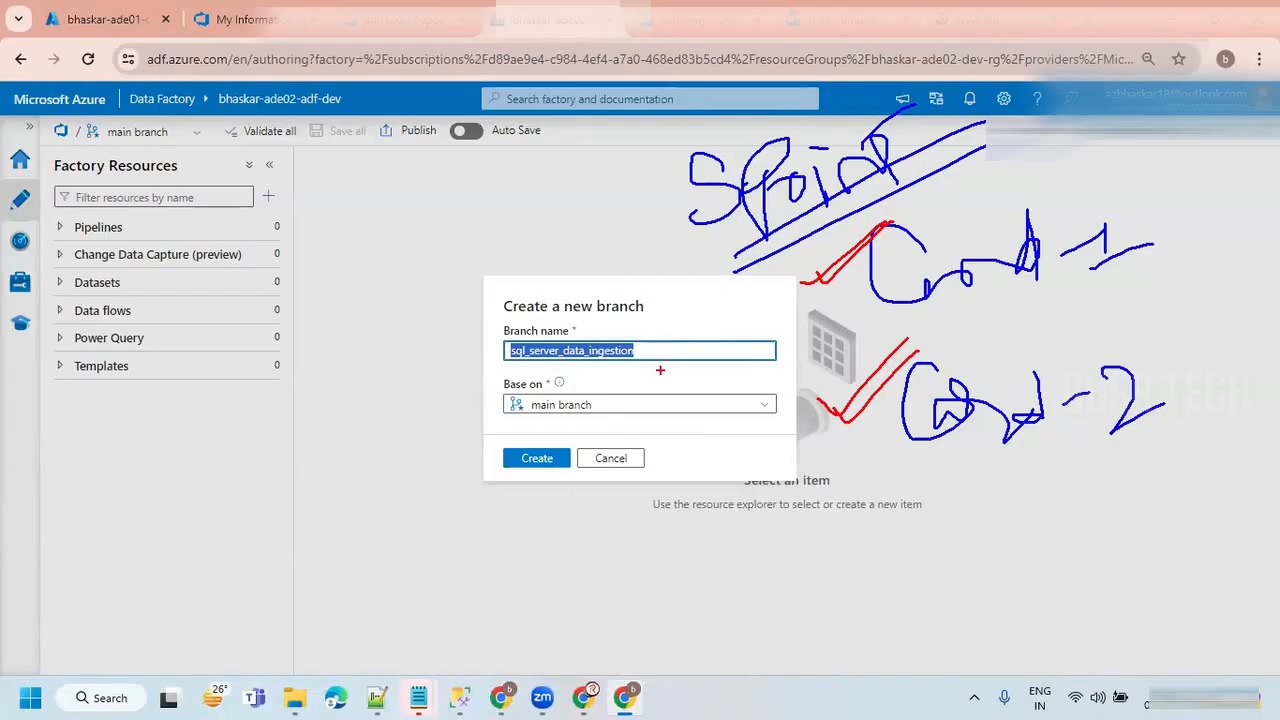
{"action": "key", "text": "Escape"}
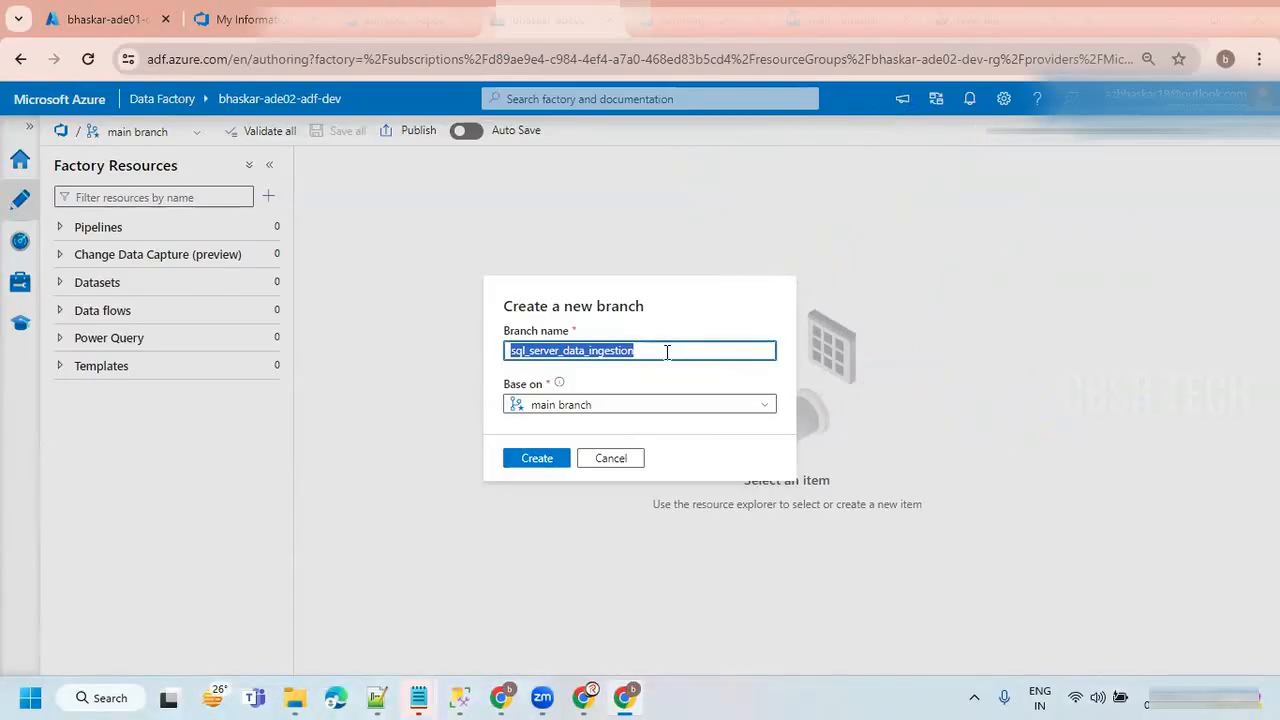
Create the sql_server_data_ingestion branch and open the factory's linked services management page.
{"action": "left_click", "coordinate": [667, 352]}
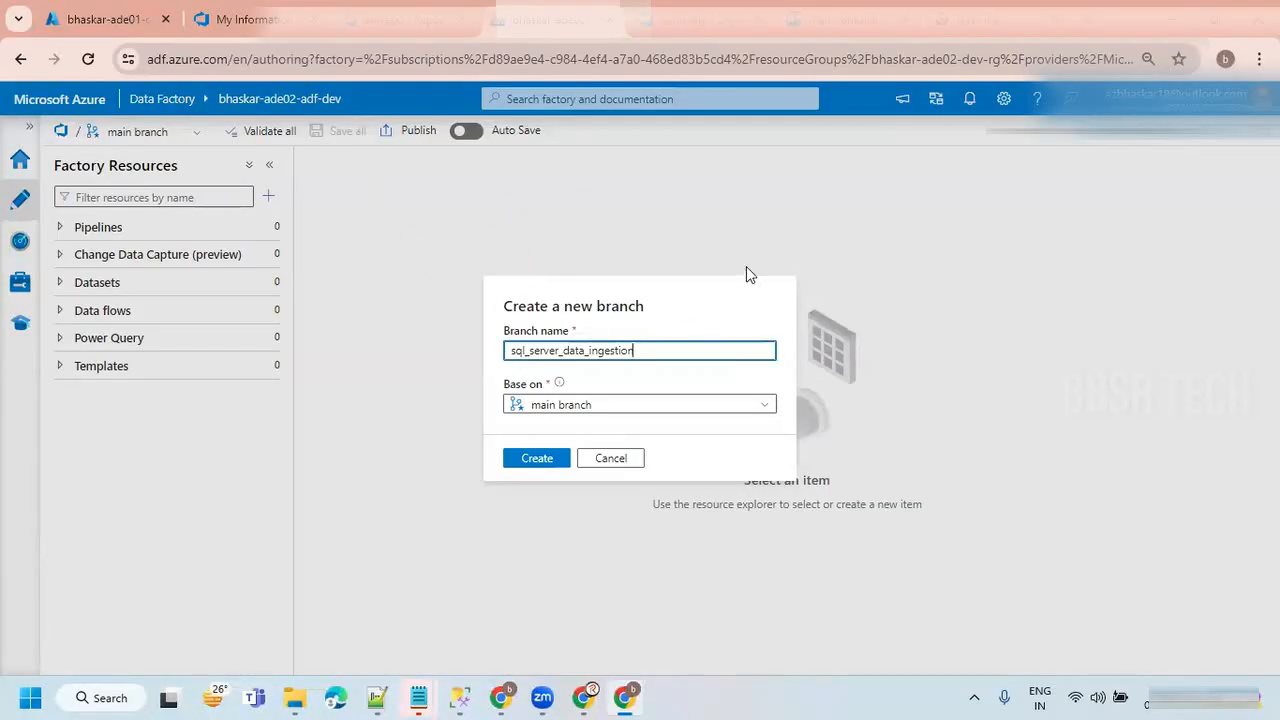
{"action": "left_click", "coordinate": [537, 463]}
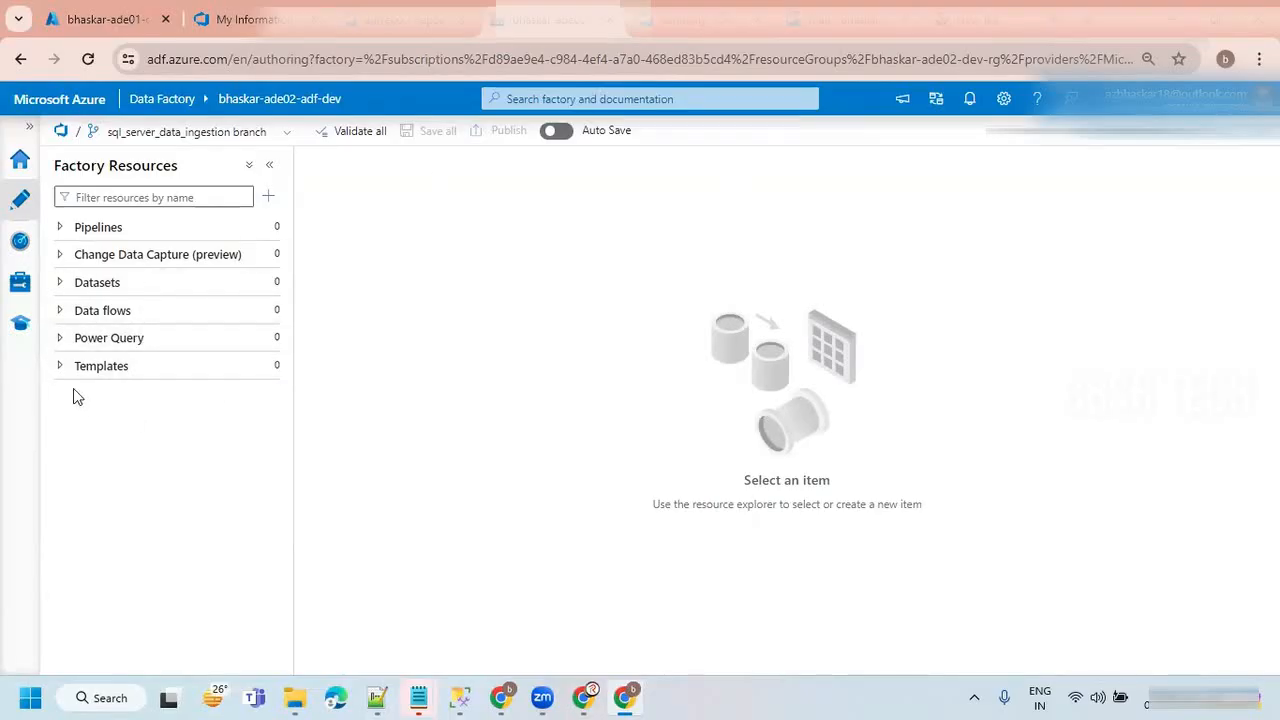
{"action": "left_click", "coordinate": [20, 282]}
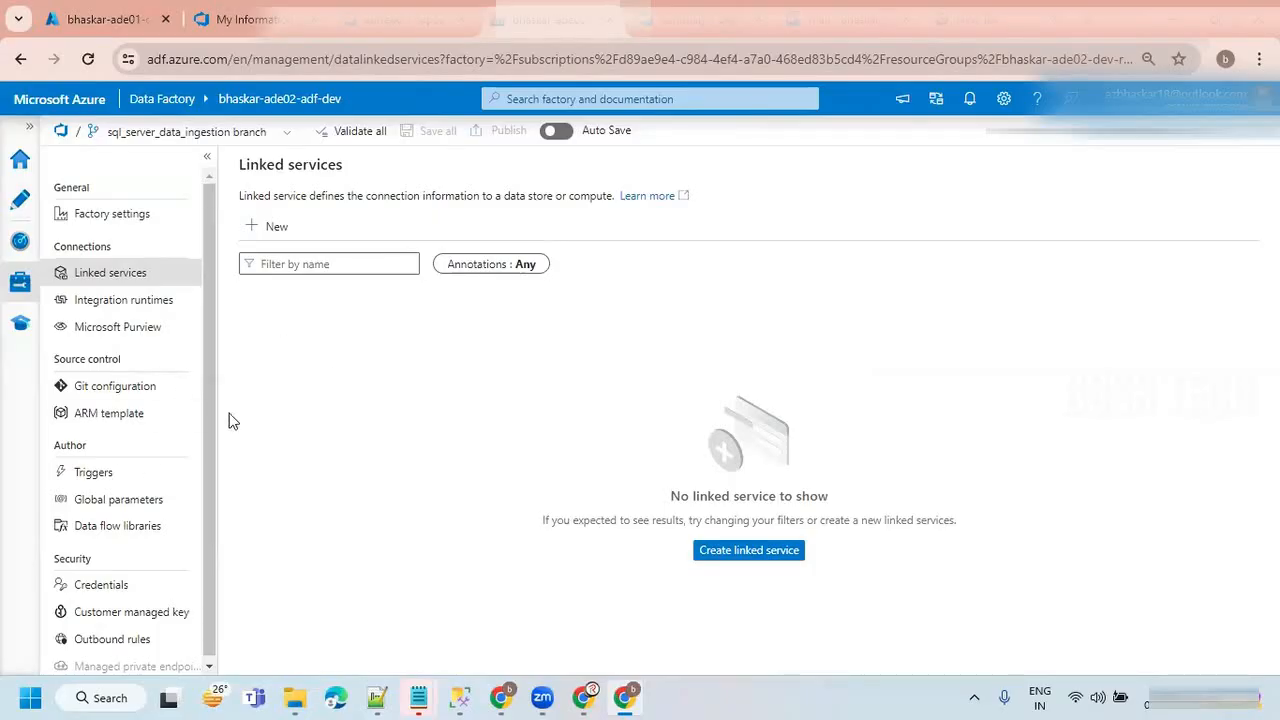
Try to uninstall Microsoft Integration Runtime from the Windows search results, and close the Installed apps settings.
{"action": "left_click", "coordinate": [107, 700]}
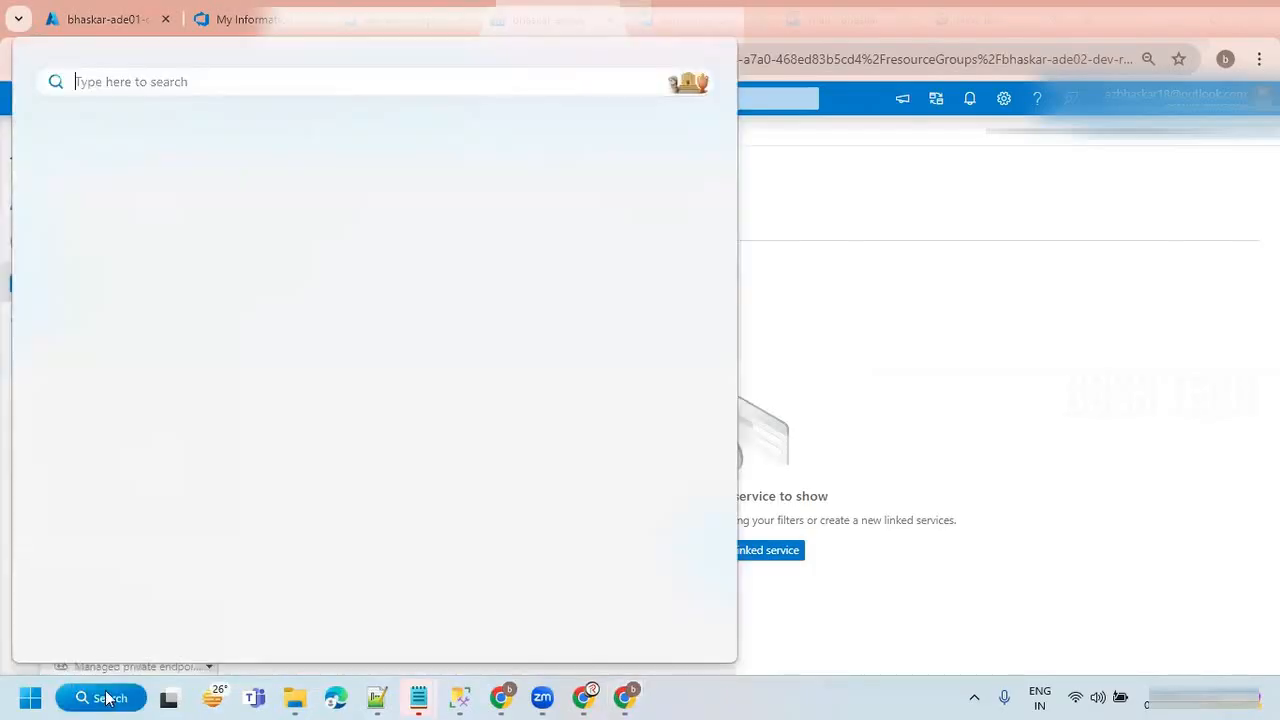
{"action": "type", "text": "i"}
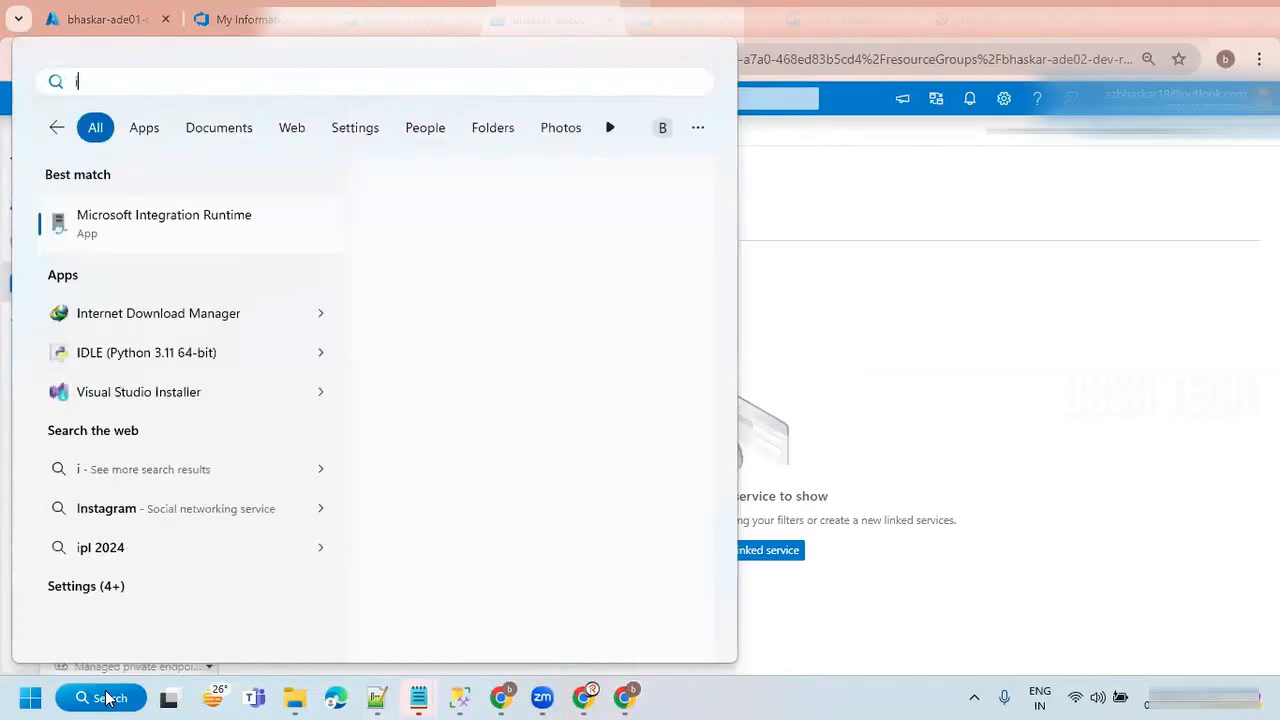
{"action": "right_click", "coordinate": [212, 223]}
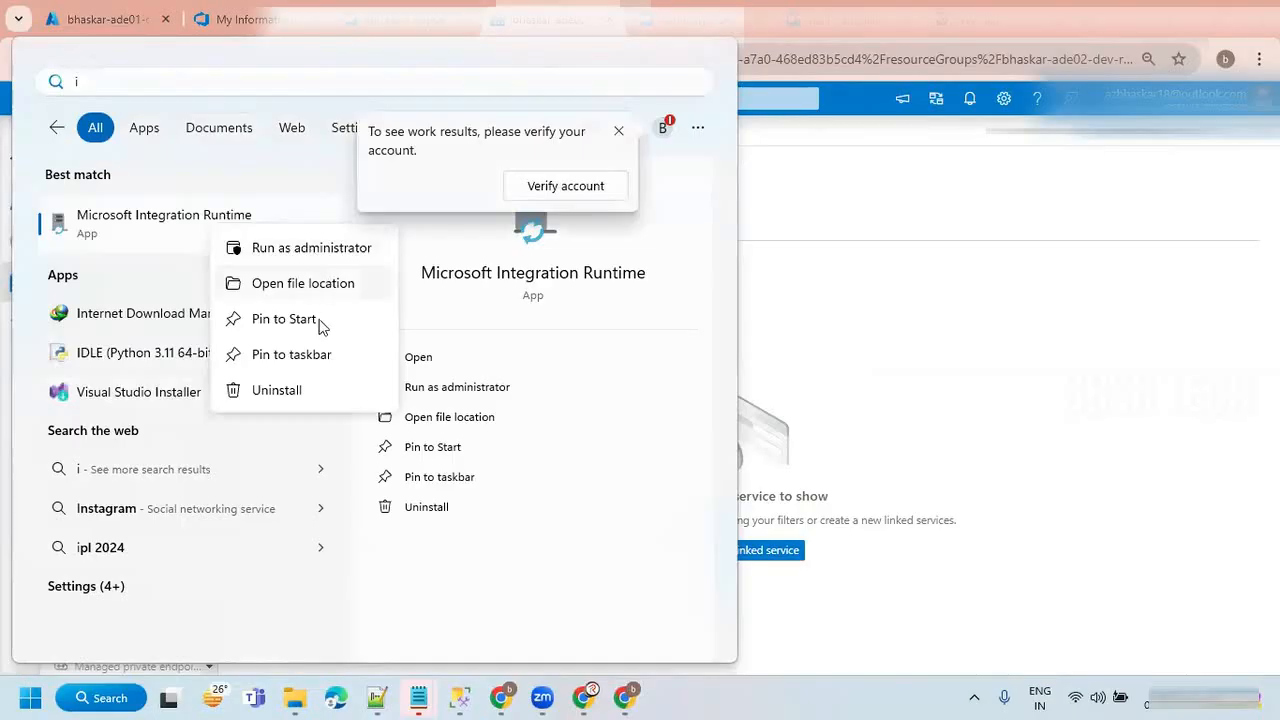
{"action": "left_click", "coordinate": [302, 390]}
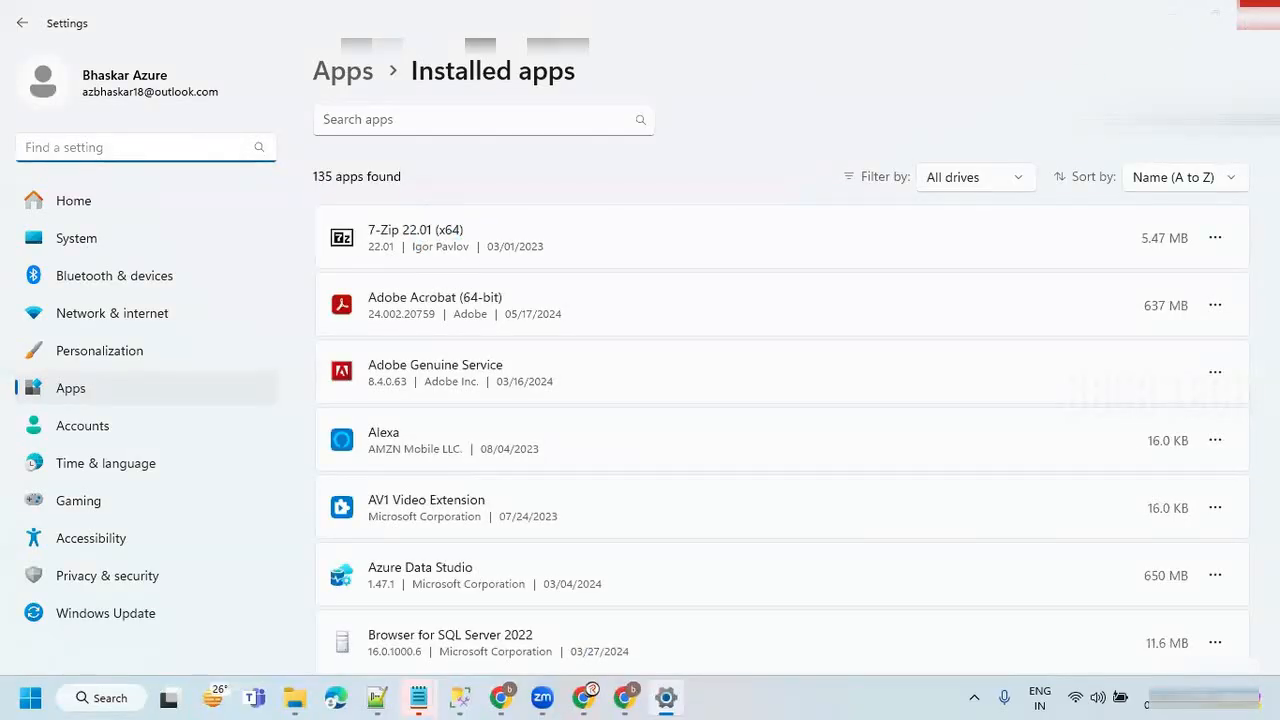
{"action": "left_click", "coordinate": [1257, 15]}
Open the Control Panel's list for uninstalling programs from the Windows search.
{"action": "left_click", "coordinate": [110, 697]}
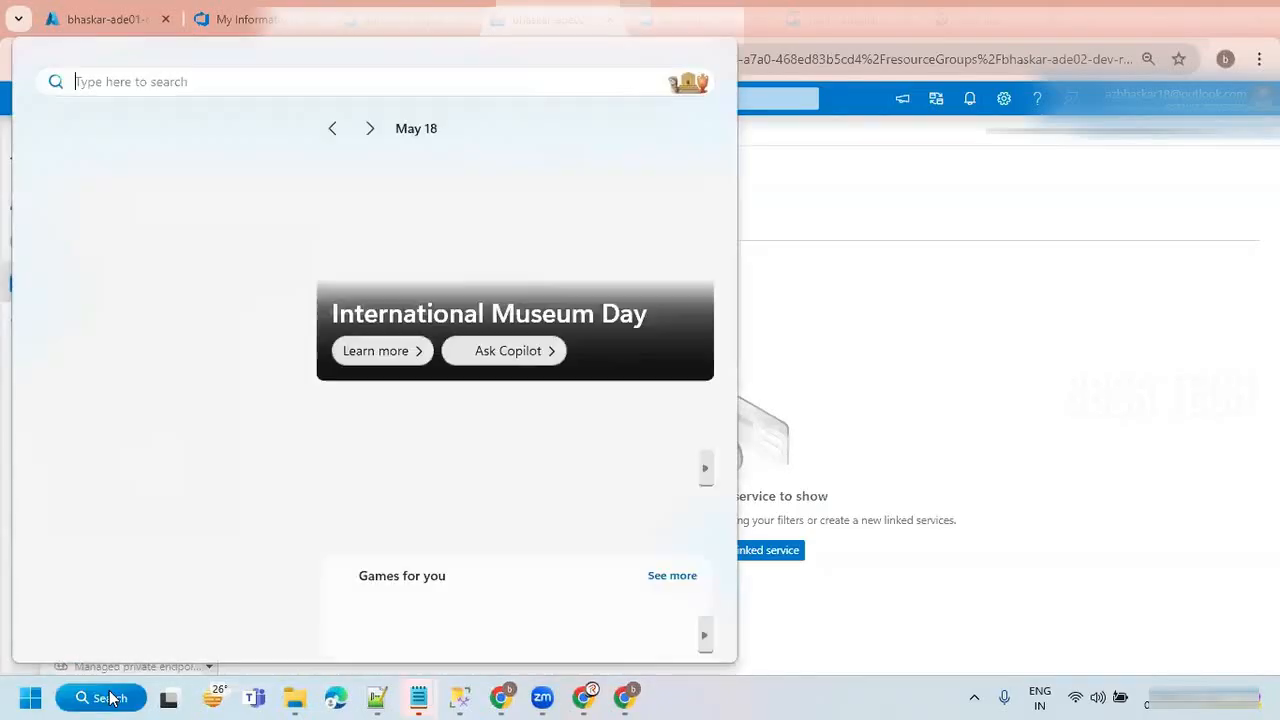
{"action": "type", "text": "control"}
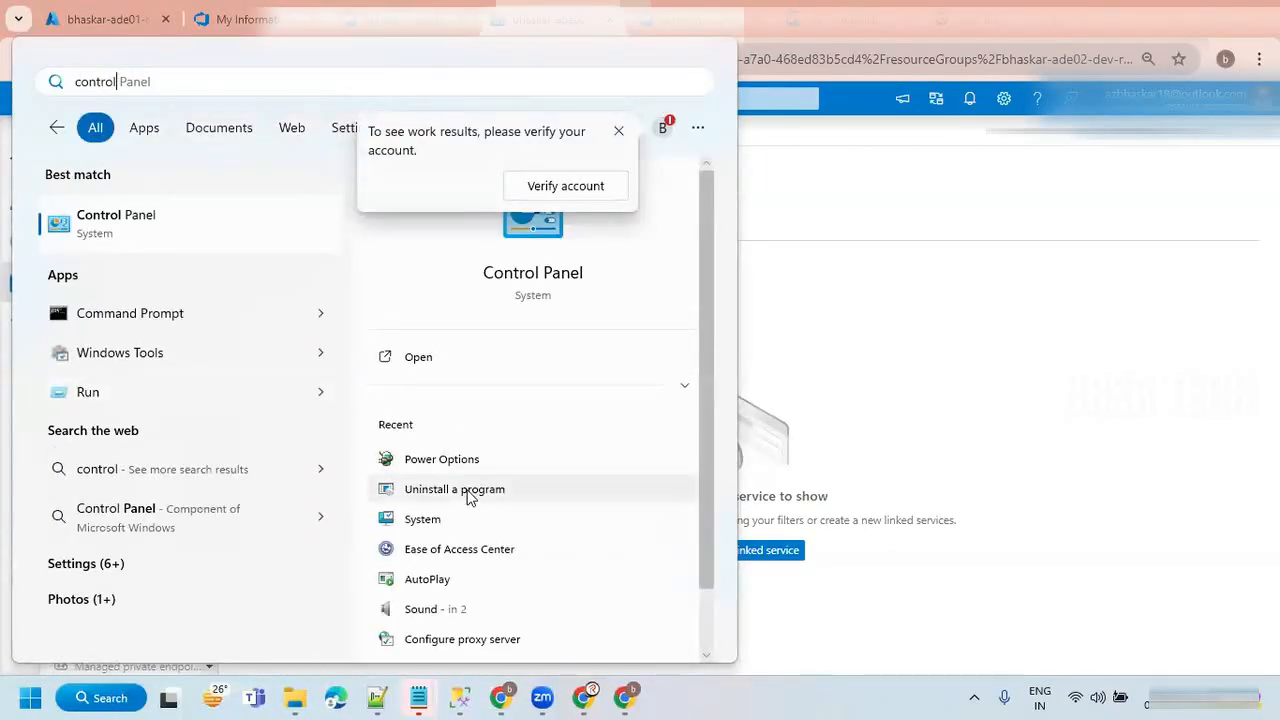
{"action": "left_click", "coordinate": [469, 493]}
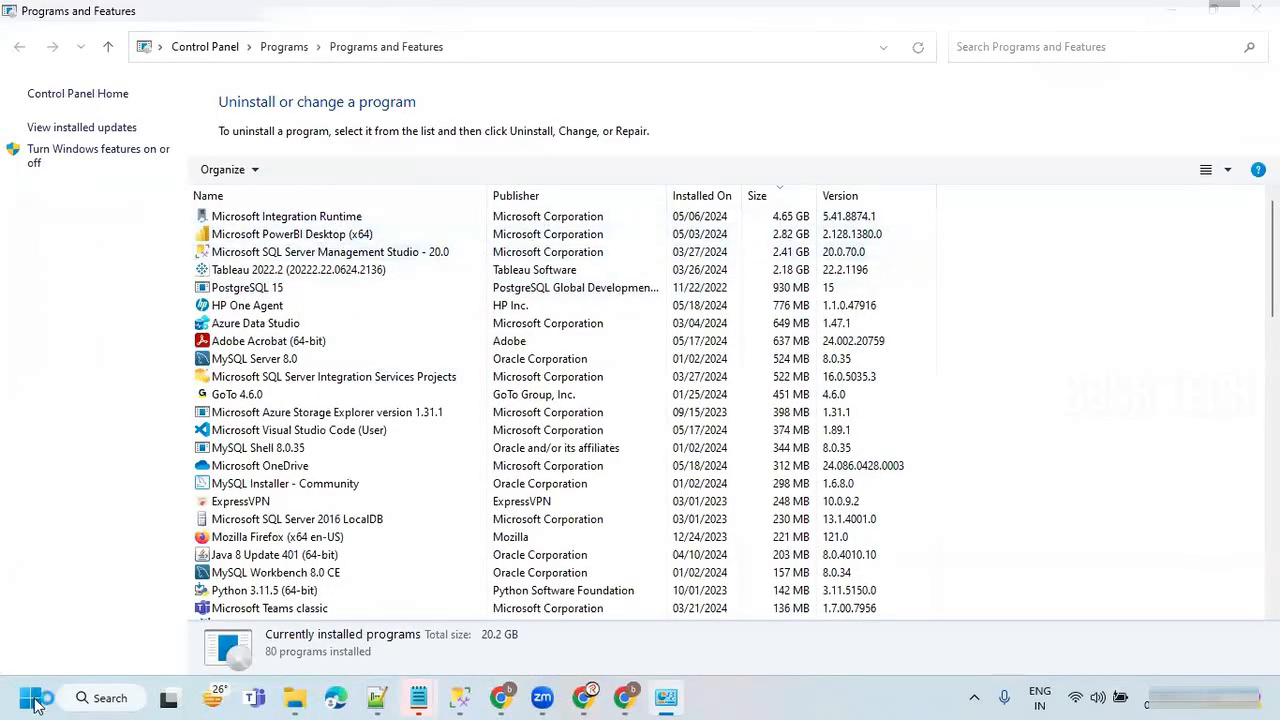
Uninstall Microsoft Integration Runtime, ignoring the open applications and deleting all its user data, and close Programs and Features.
{"action": "right_click", "coordinate": [318, 220]}
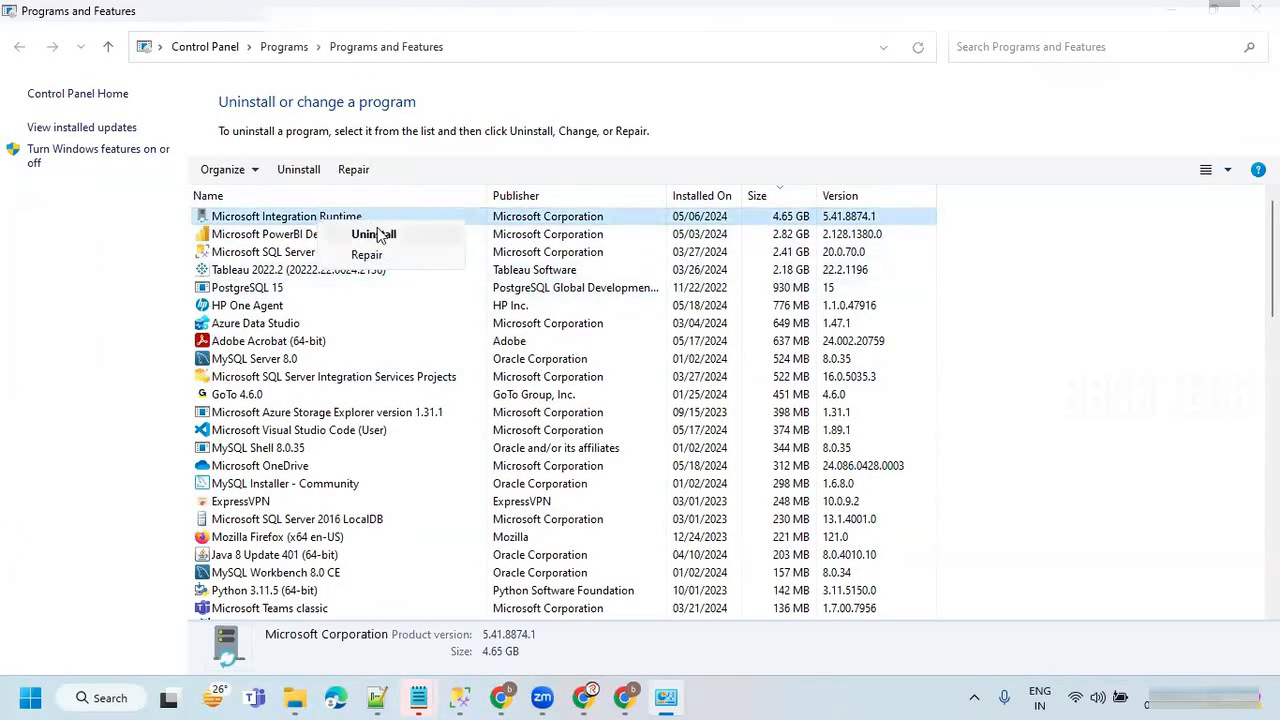
{"action": "left_click", "coordinate": [389, 240]}
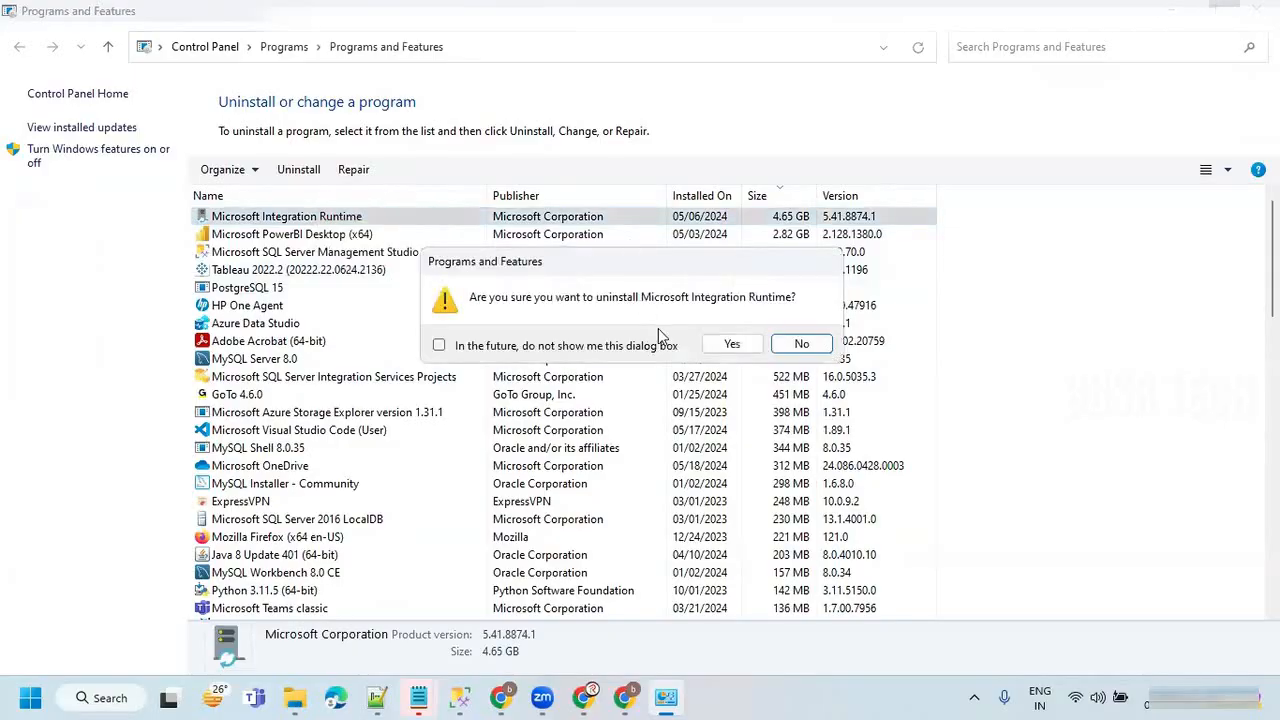
{"action": "left_click", "coordinate": [745, 341]}
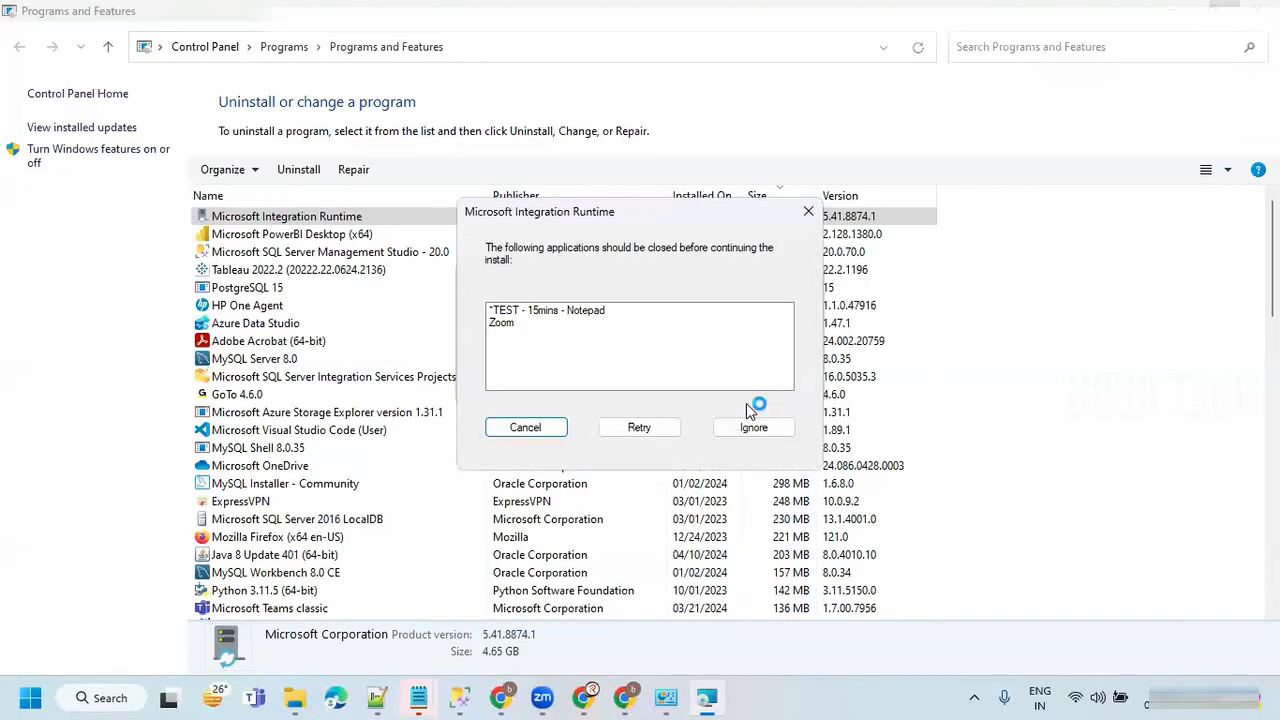
{"action": "left_click", "coordinate": [750, 428]}
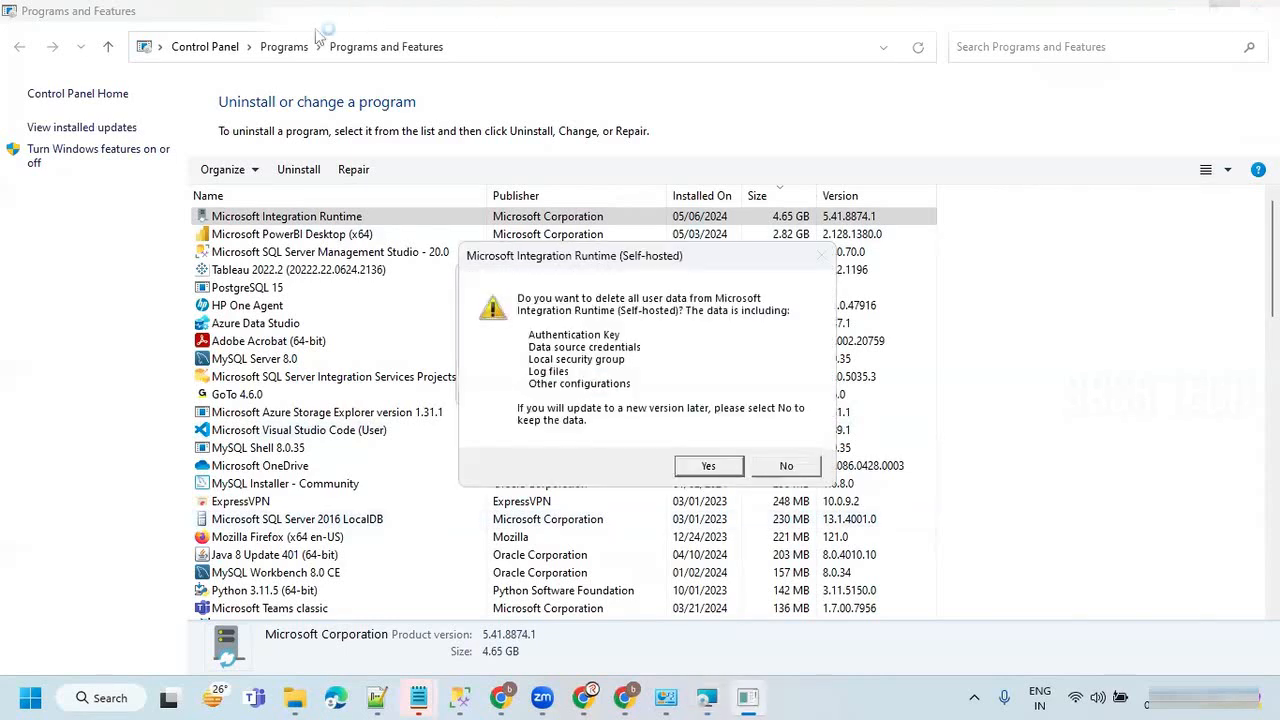
{"action": "left_click", "coordinate": [709, 466]}
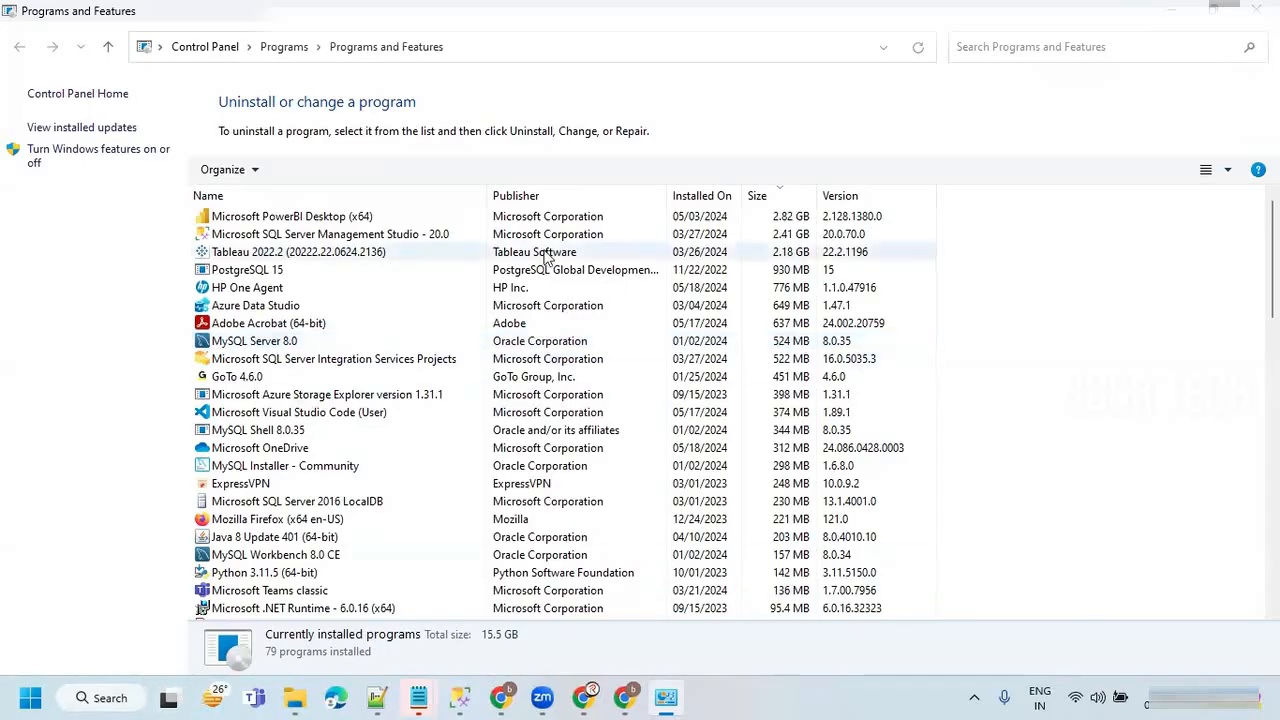
{"action": "left_click", "coordinate": [1255, 8]}
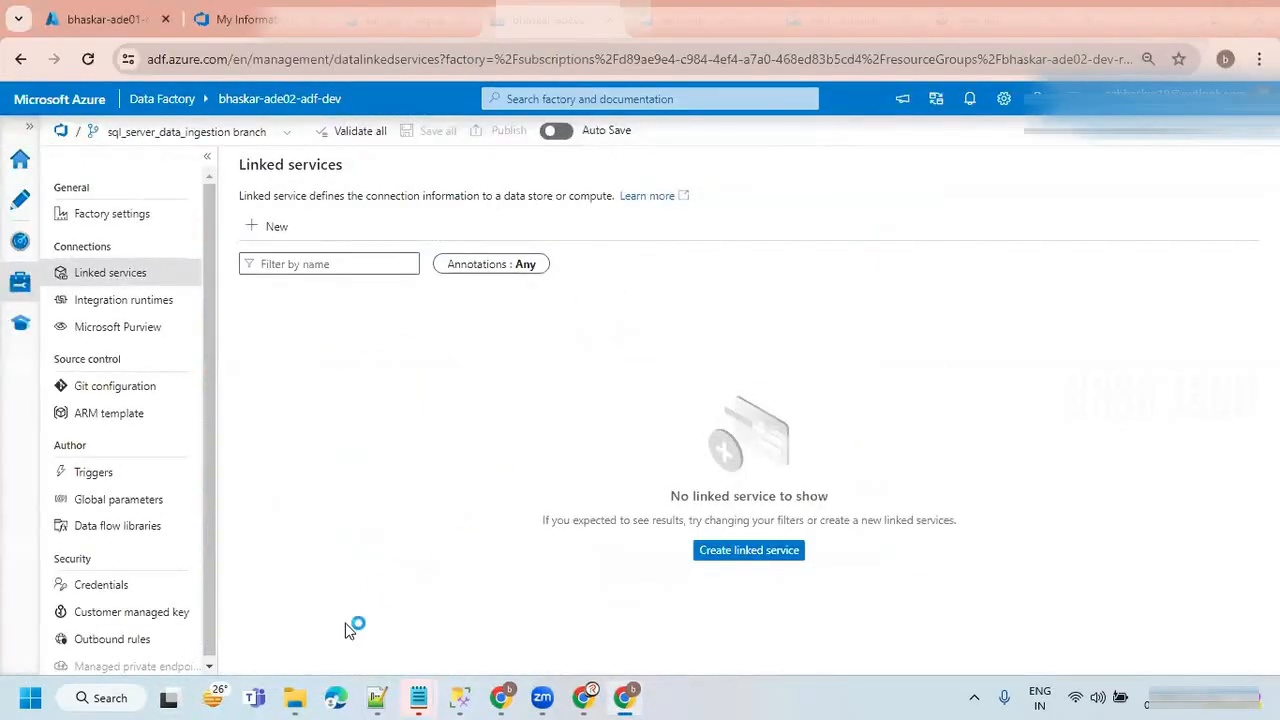
Launch the IntegrationRuntime_5.41.8874.1 installer from the Downloads folder.
{"action": "left_click", "coordinate": [294, 697]}
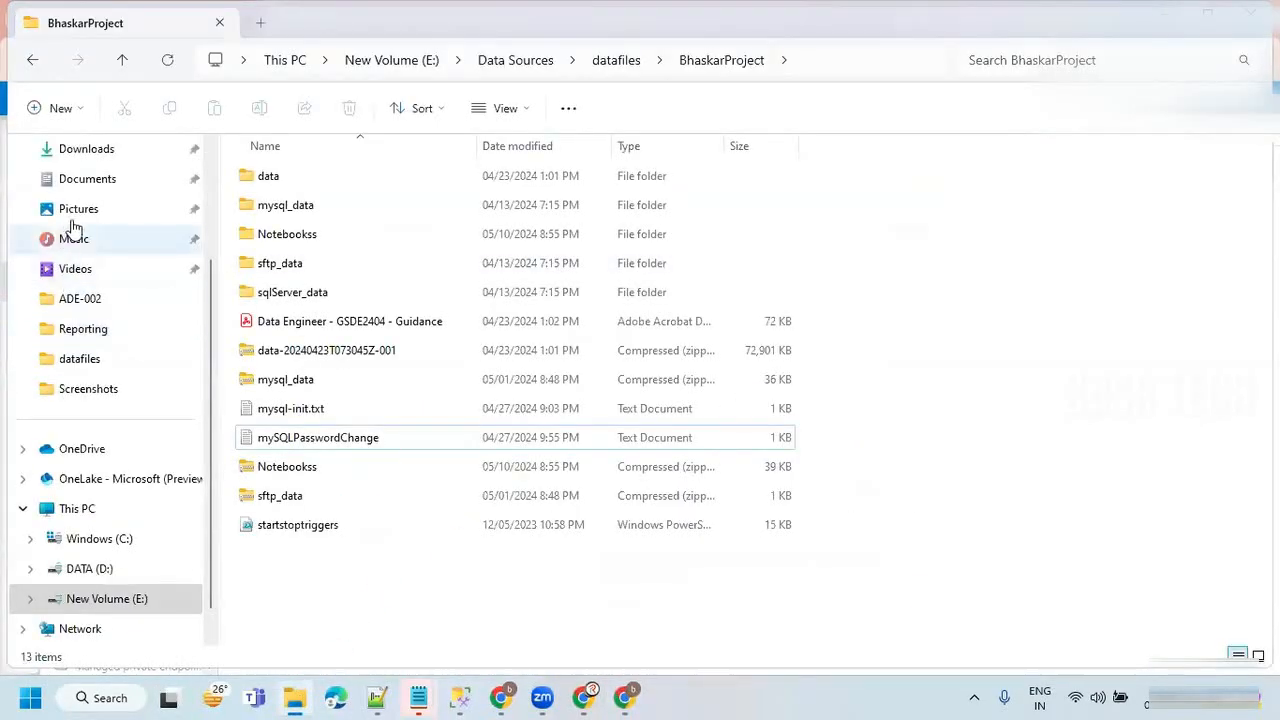
{"action": "left_click", "coordinate": [87, 150]}
{"action": "left_click", "coordinate": [320, 373]}
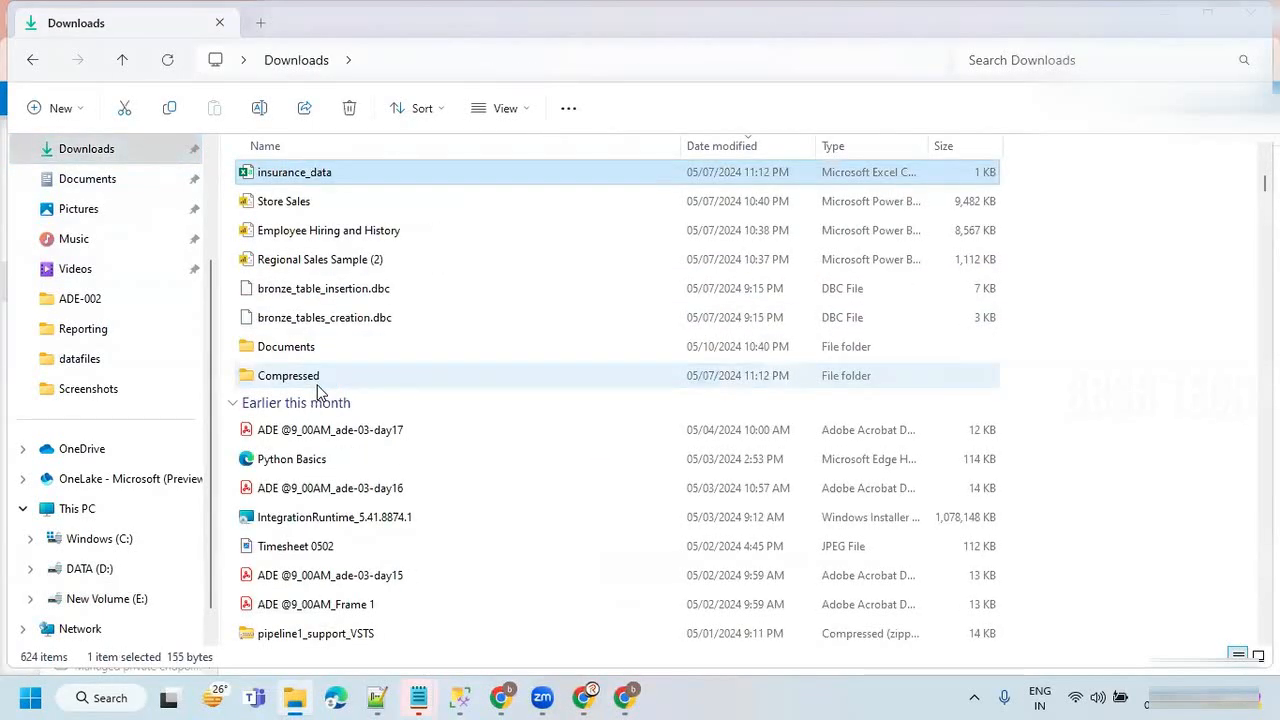
{"action": "key", "text": "i"}
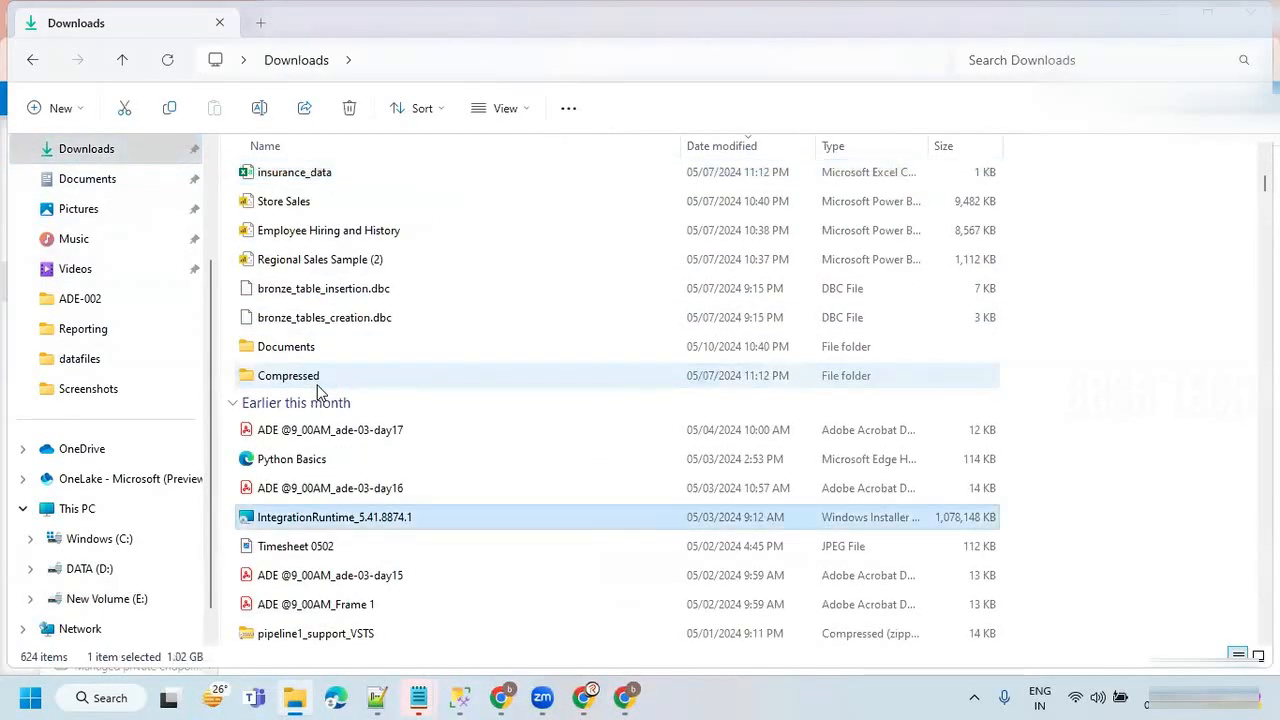
{"action": "right_click", "coordinate": [316, 525]}
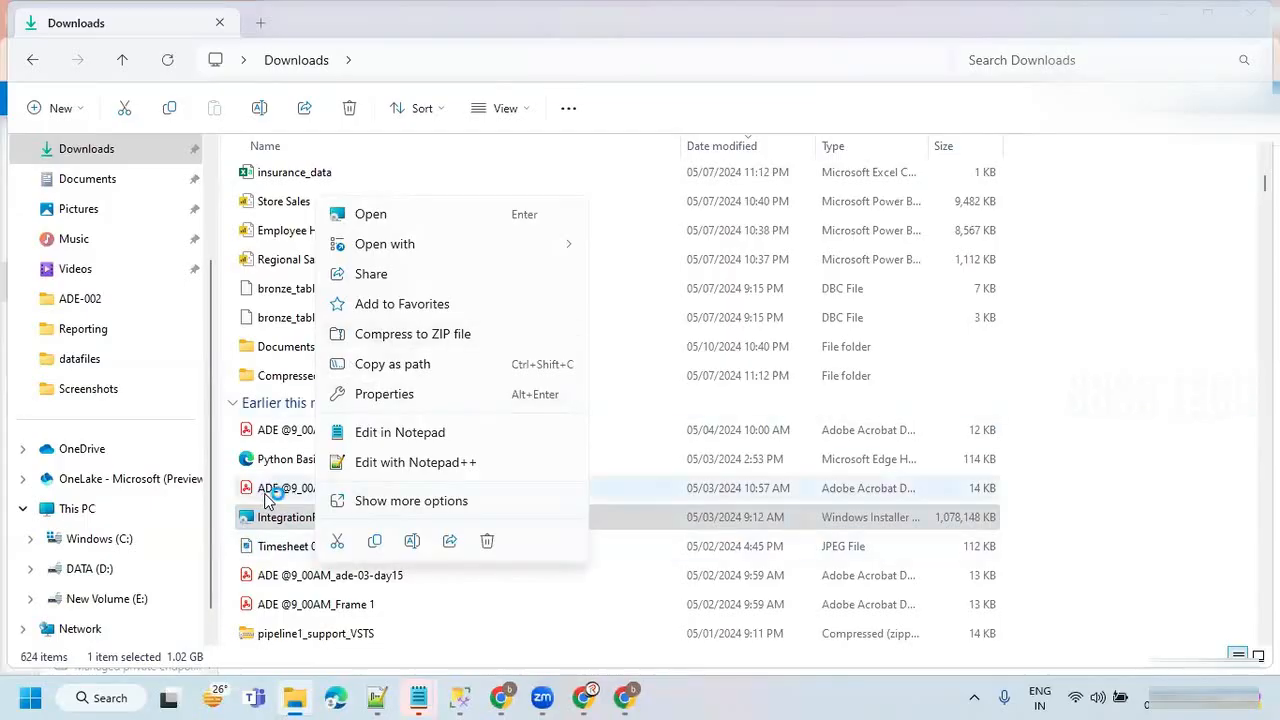
{"action": "left_click", "coordinate": [262, 489]}
{"action": "double_click", "coordinate": [285, 517]}
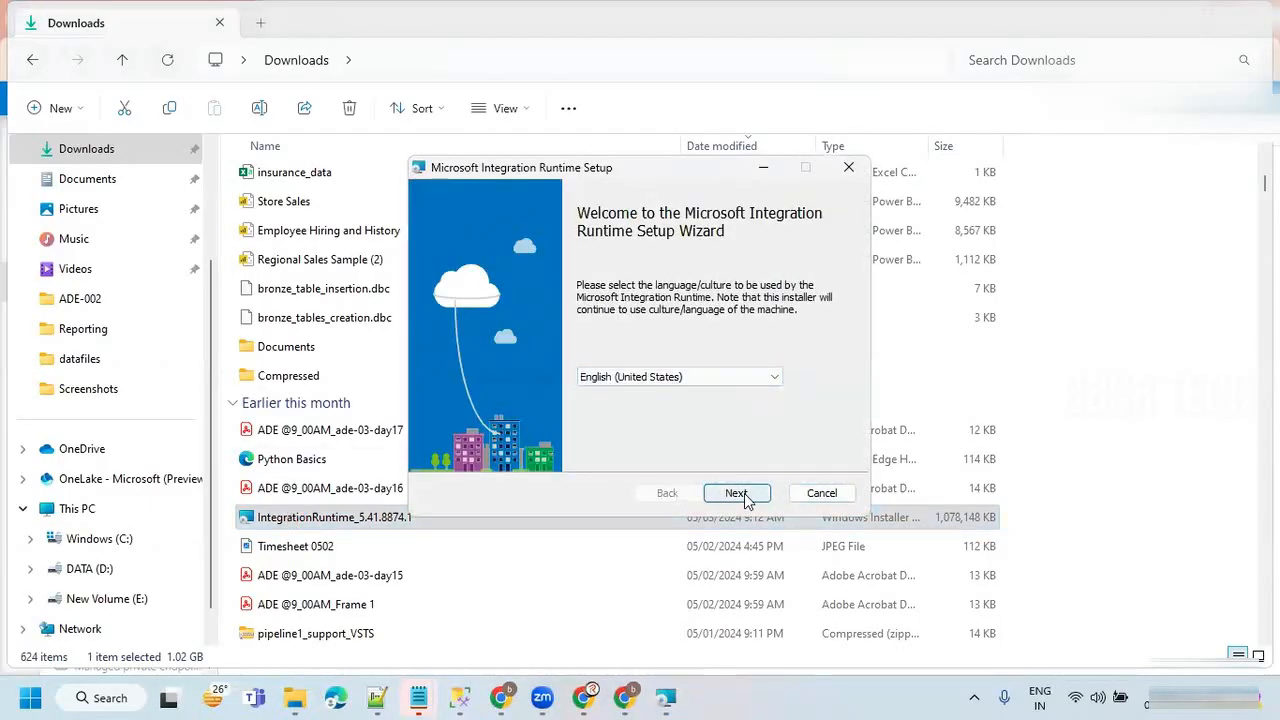
Accept the license agreement and start installing Microsoft Integration Runtime with the English (United States) language and default options.
{"action": "left_click", "coordinate": [736, 493]}
{"action": "left_click", "coordinate": [540, 452]}
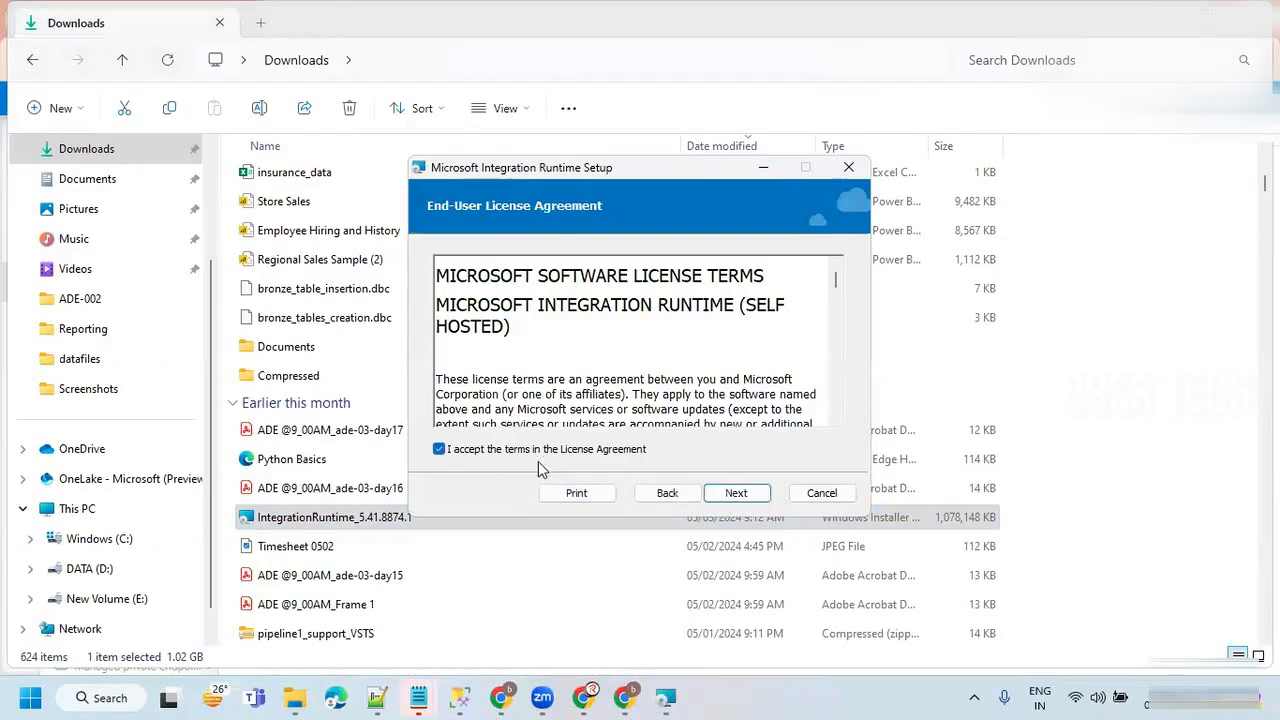
{"action": "left_click", "coordinate": [736, 491]}
{"action": "left_click", "coordinate": [716, 500]}
{"action": "left_click", "coordinate": [718, 500]}
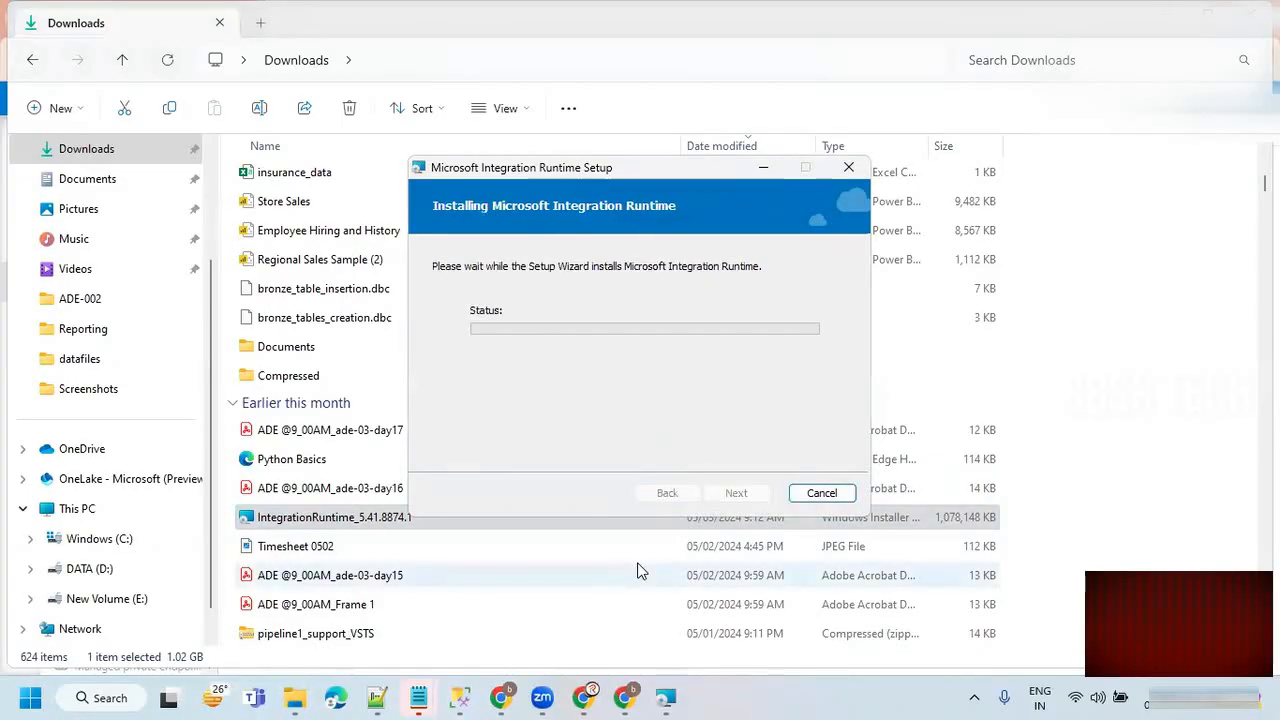
Switch back to Data Factory and start a new Azure, Self-Hosted integration runtime with the Self-Hosted network environment.
{"action": "left_click", "coordinate": [624, 697]}
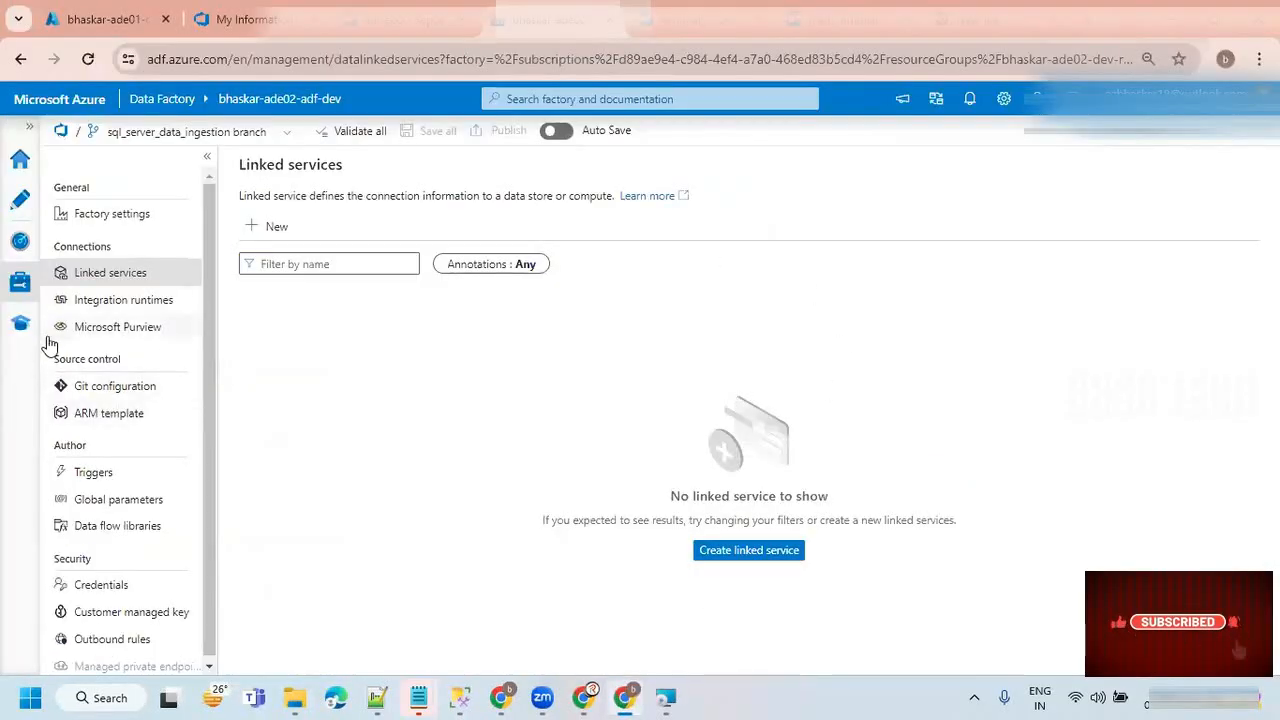
{"action": "left_click", "coordinate": [112, 300]}
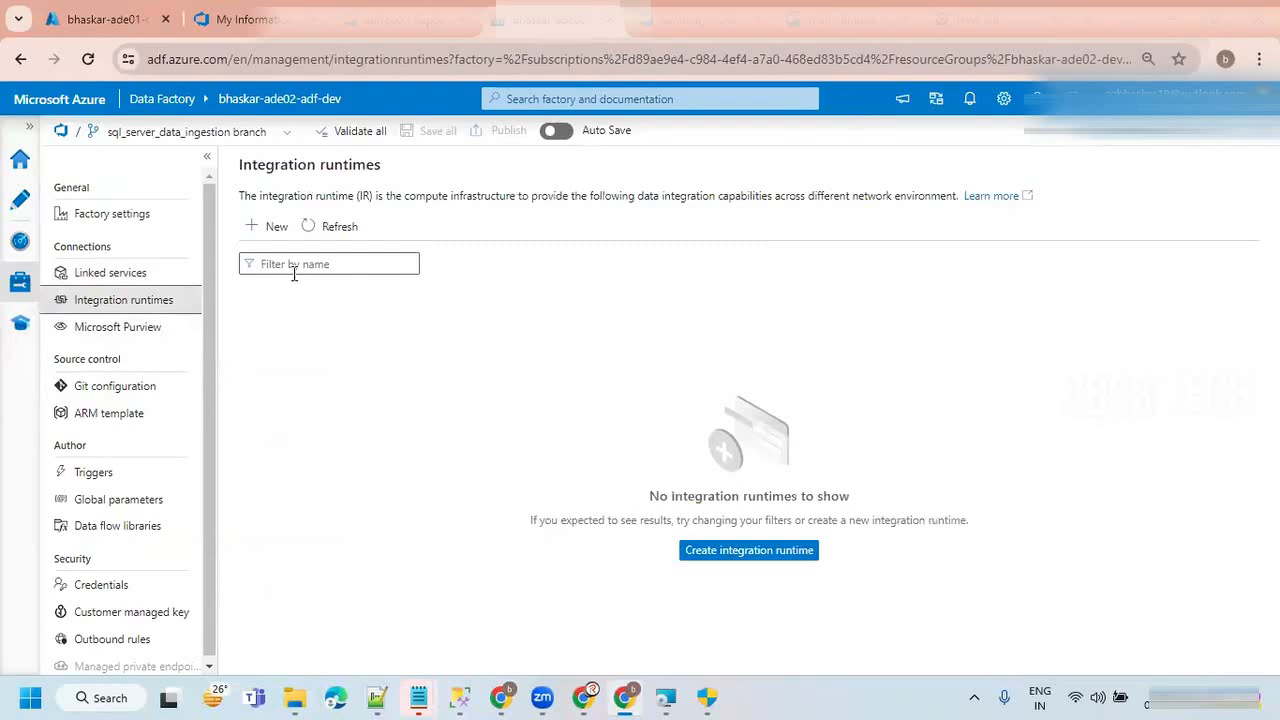
{"action": "left_click", "coordinate": [263, 228]}
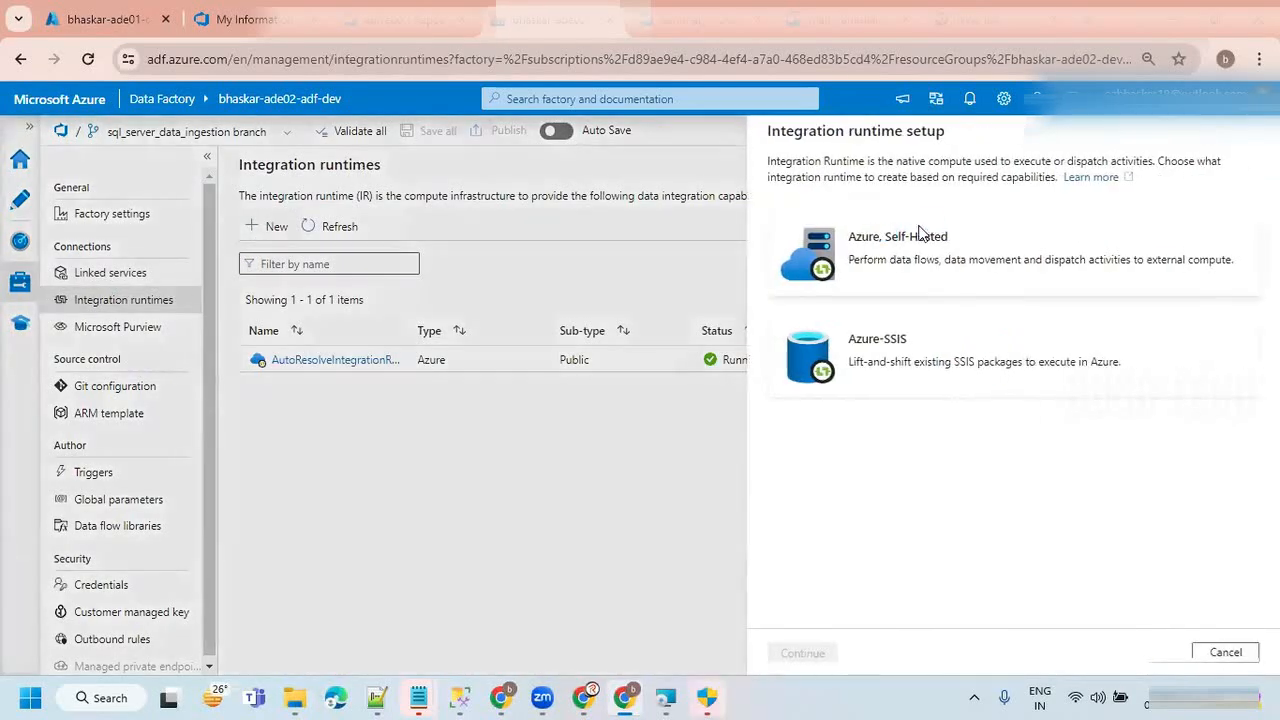
{"action": "left_click", "coordinate": [906, 263]}
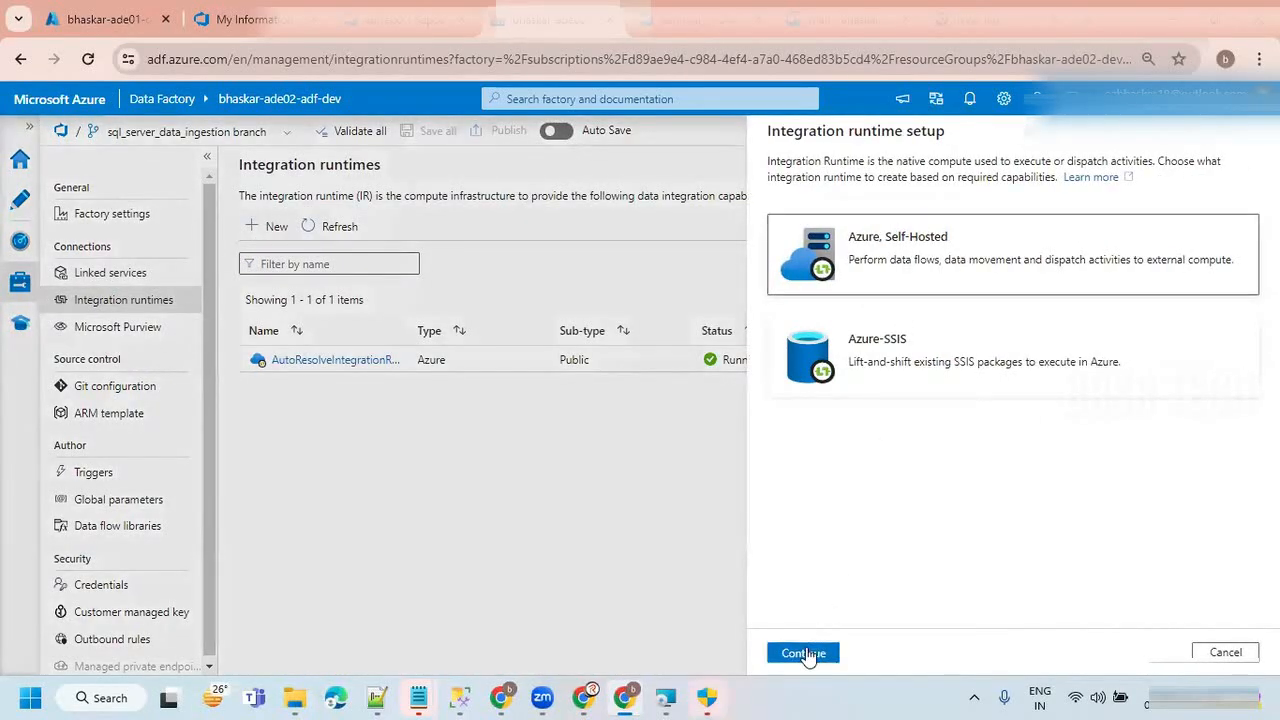
{"action": "left_click", "coordinate": [803, 653]}
{"action": "left_click", "coordinate": [865, 345]}
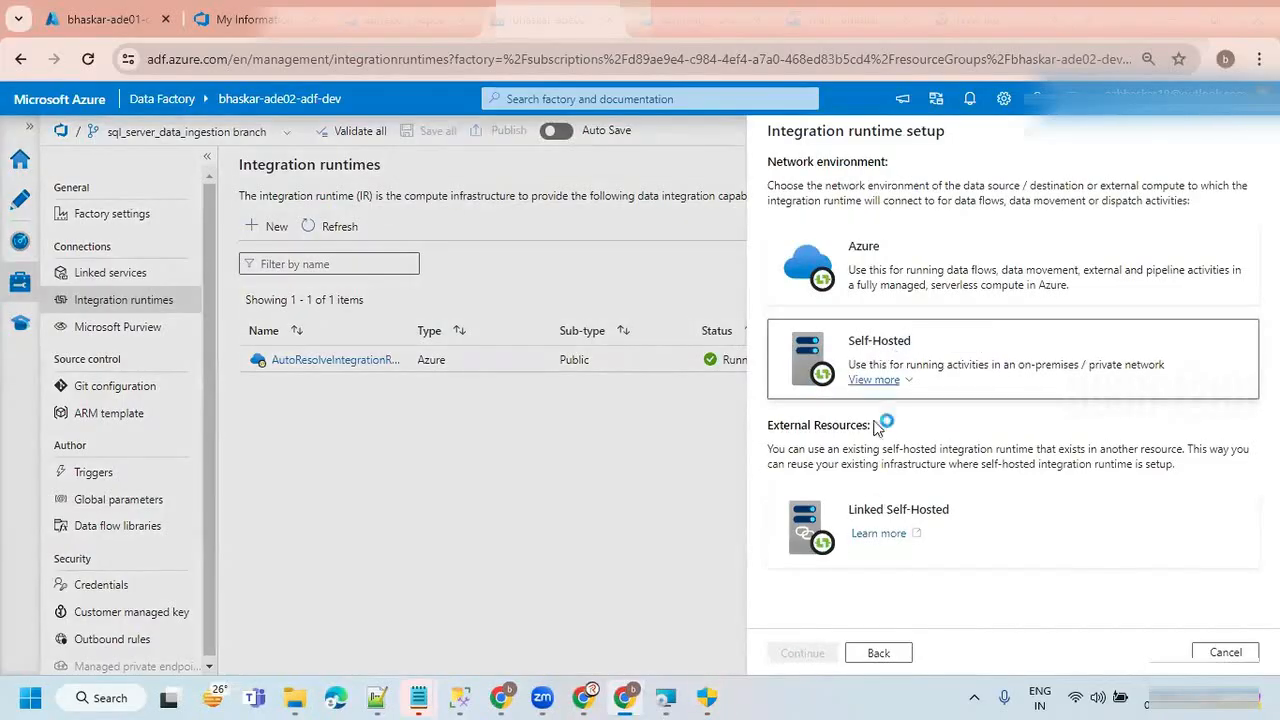
{"action": "left_click", "coordinate": [806, 653]}
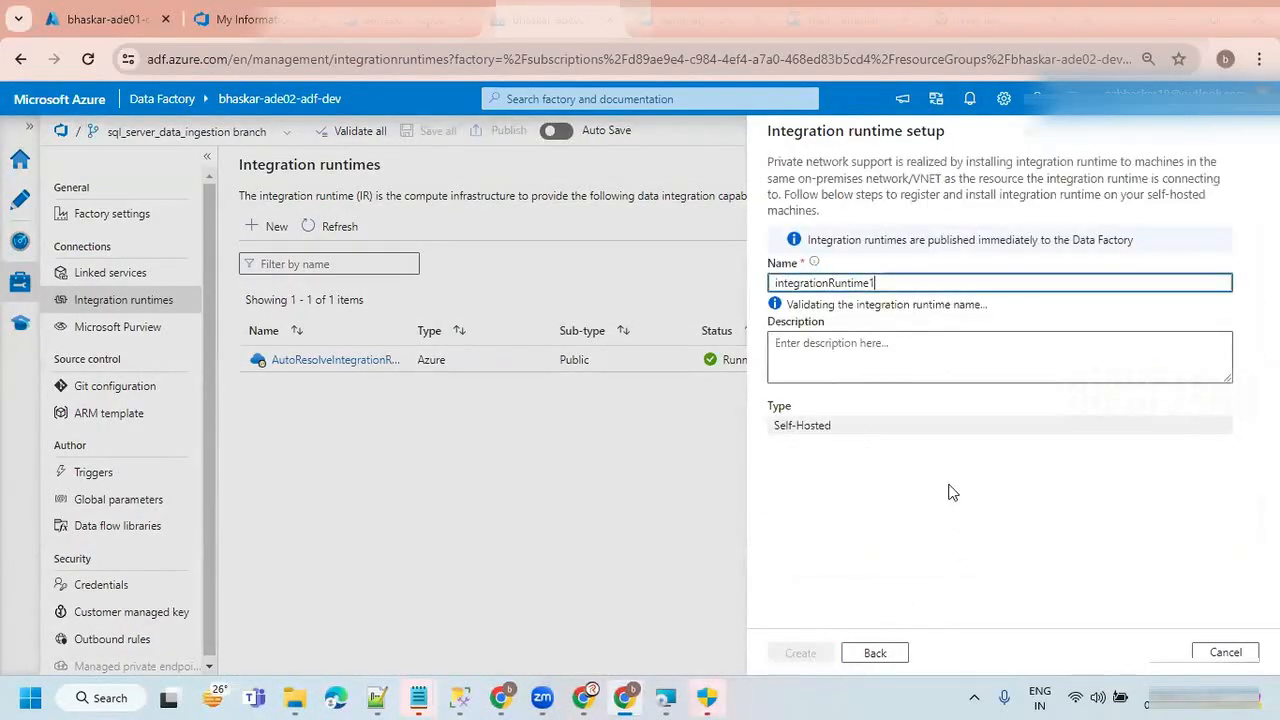
Name the integration runtime SelfHostedIR, create it and dismiss the save notification.
{"action": "double_click", "coordinate": [899, 284]}
{"action": "type", "text": "SelfHostedIR"}
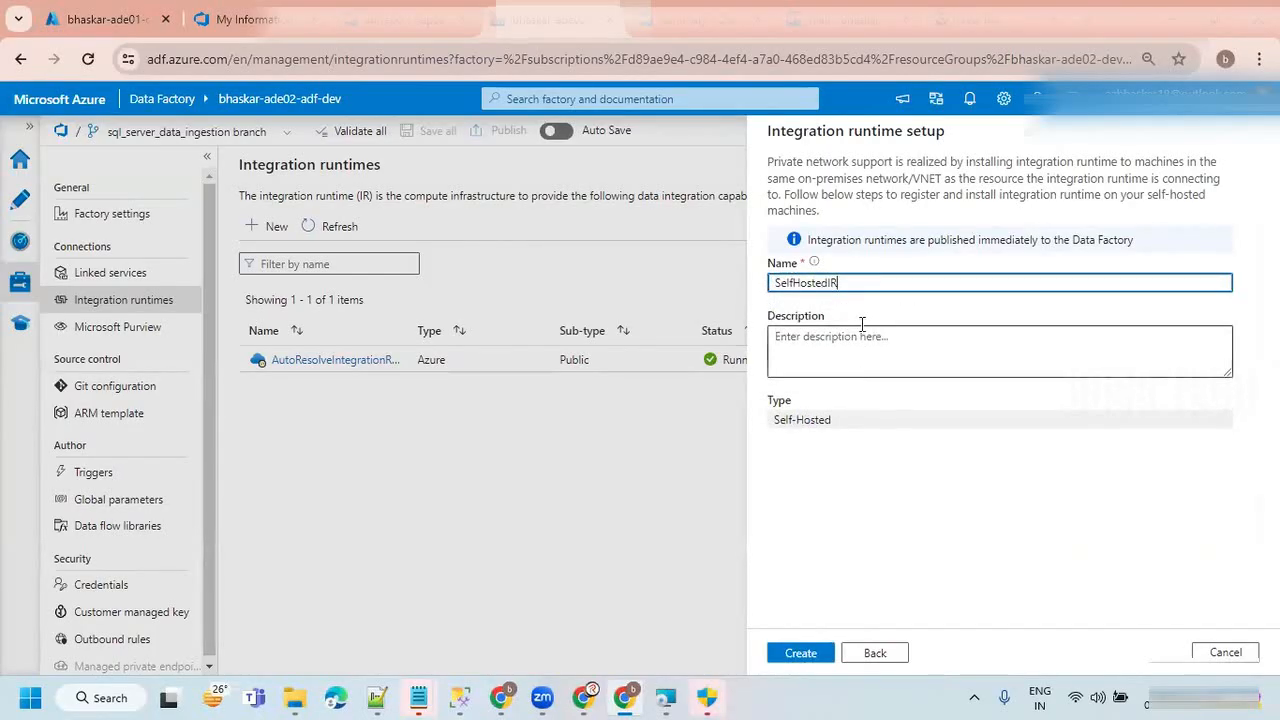
{"action": "left_click", "coordinate": [781, 653]}
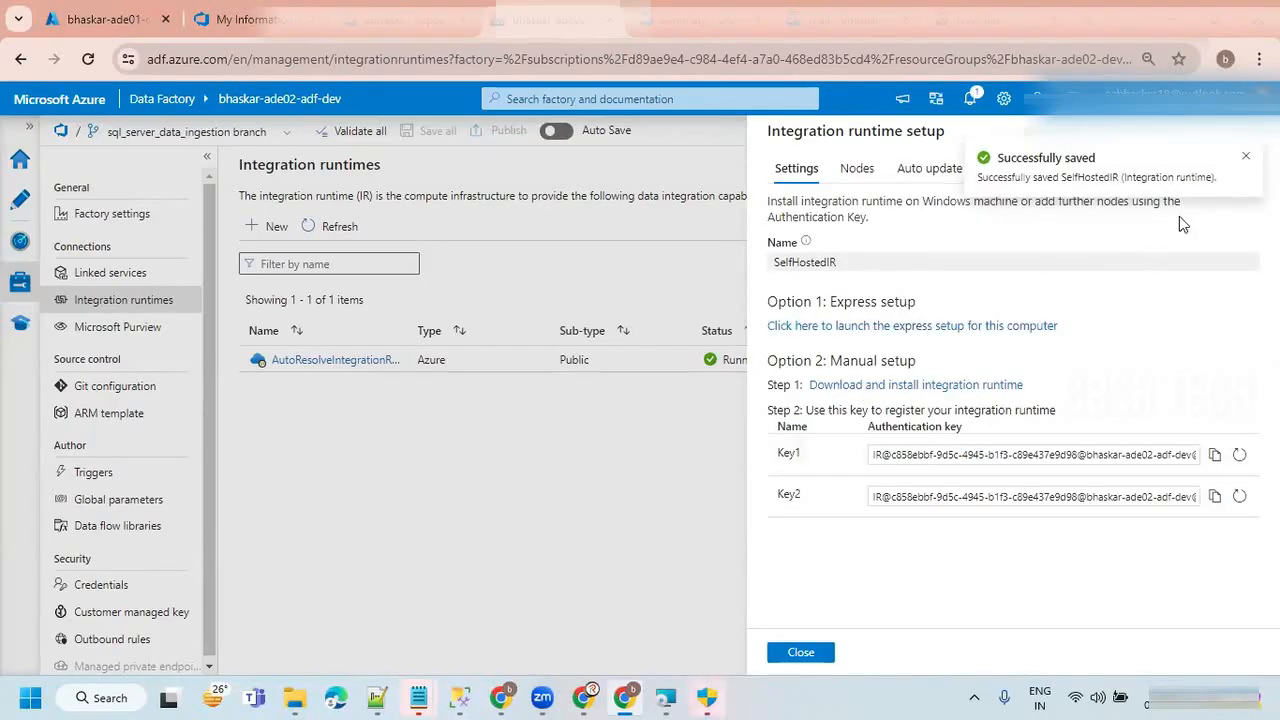
{"action": "left_click", "coordinate": [1245, 157]}
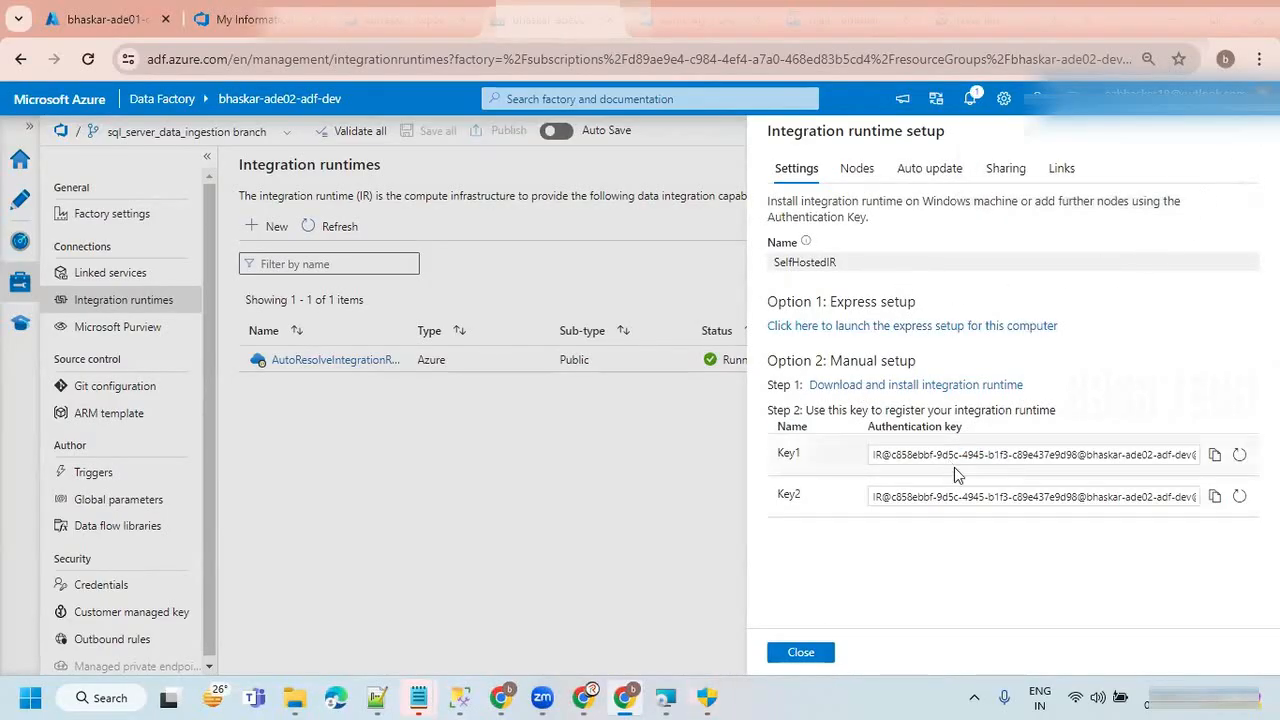
Copy the Key1 authentication key, acknowledge the installer's sleep mode warning and complete the Microsoft Integration Runtime setup.
{"action": "left_click", "coordinate": [1215, 457]}
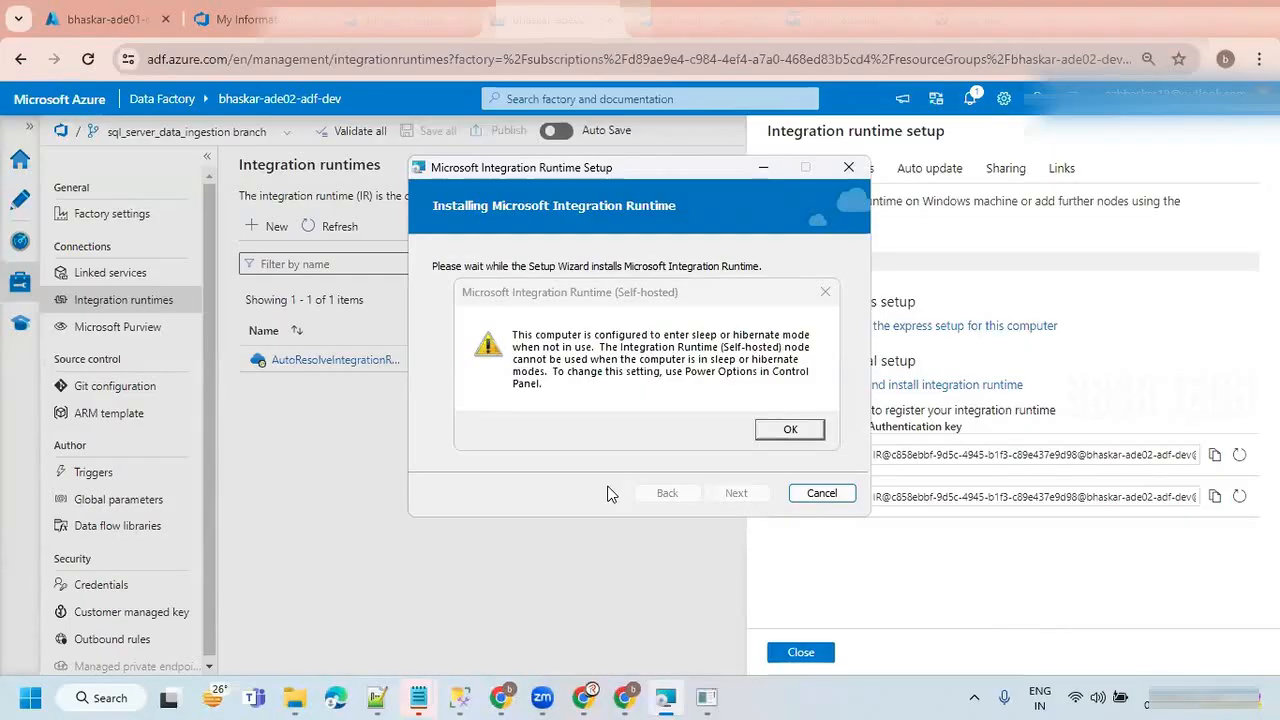
{"action": "left_click", "coordinate": [789, 431]}
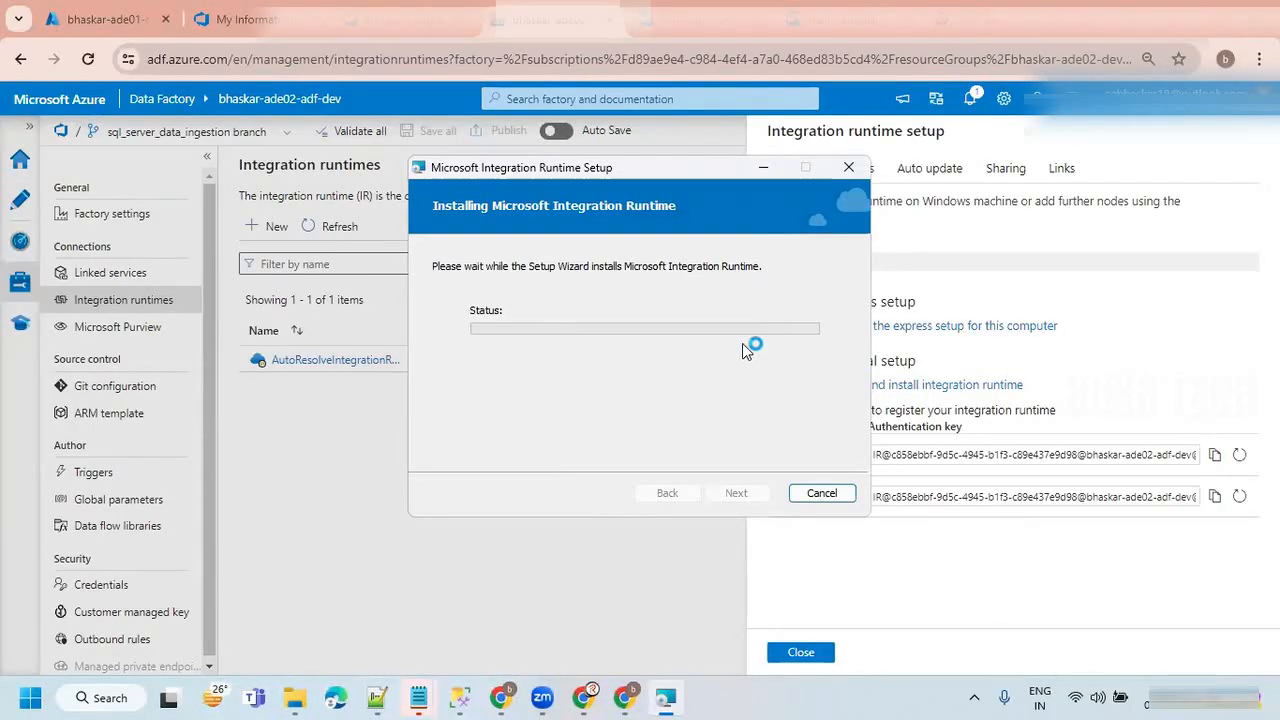
{"action": "left_click", "coordinate": [733, 492]}
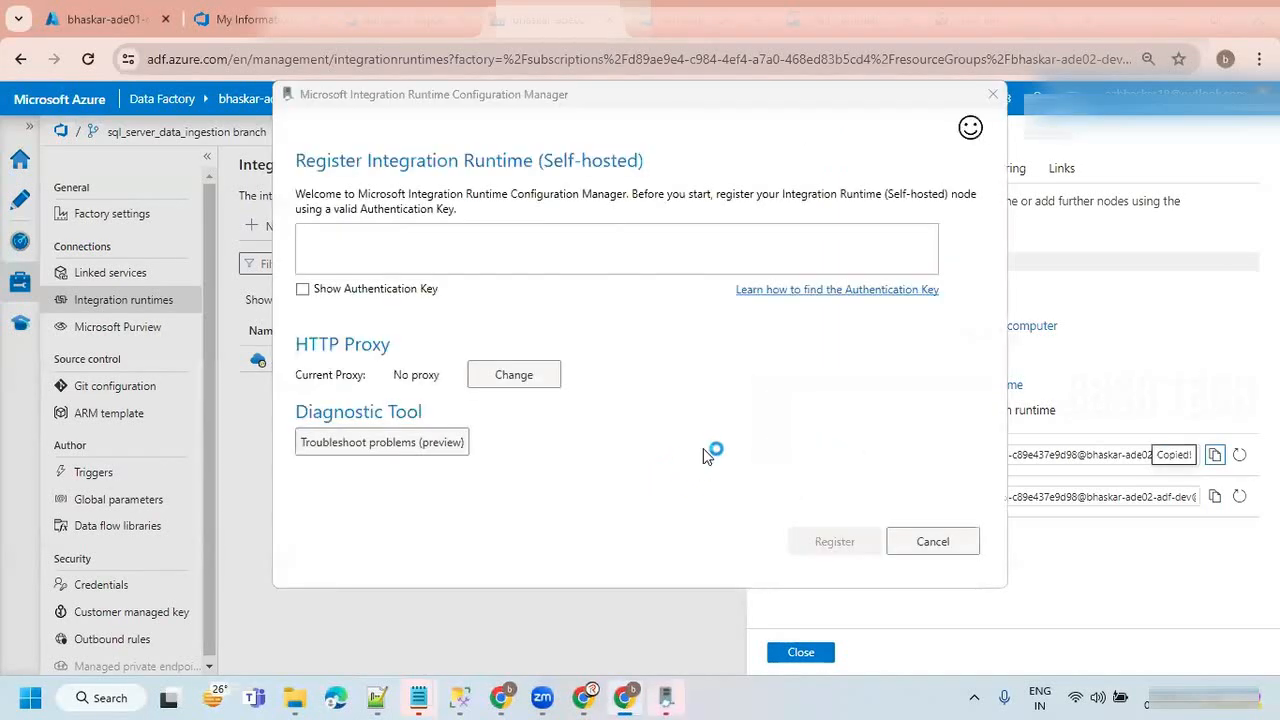
Paste the authentication key, register this computer as a SelfHostedIR node without remote access, and close the Configuration Manager.
{"action": "left_click", "coordinate": [605, 232]}
{"action": "key", "text": "ctrl+v"}
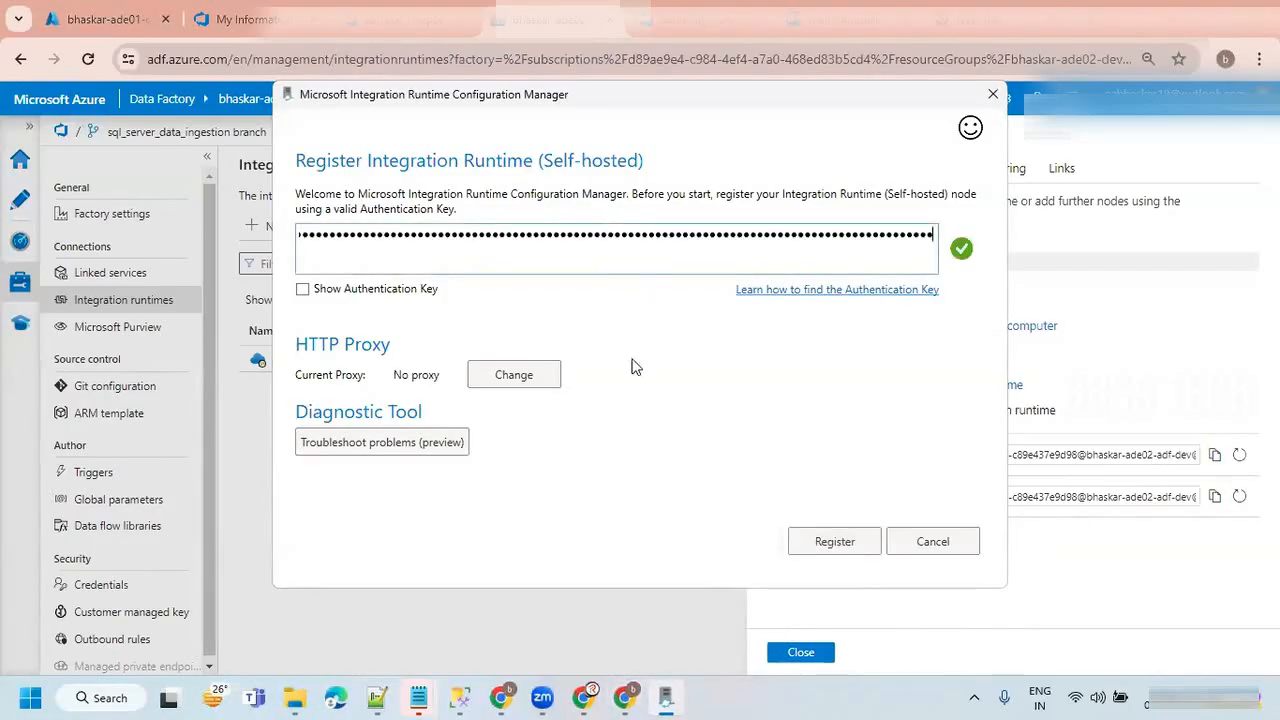
{"action": "left_click", "coordinate": [826, 549]}
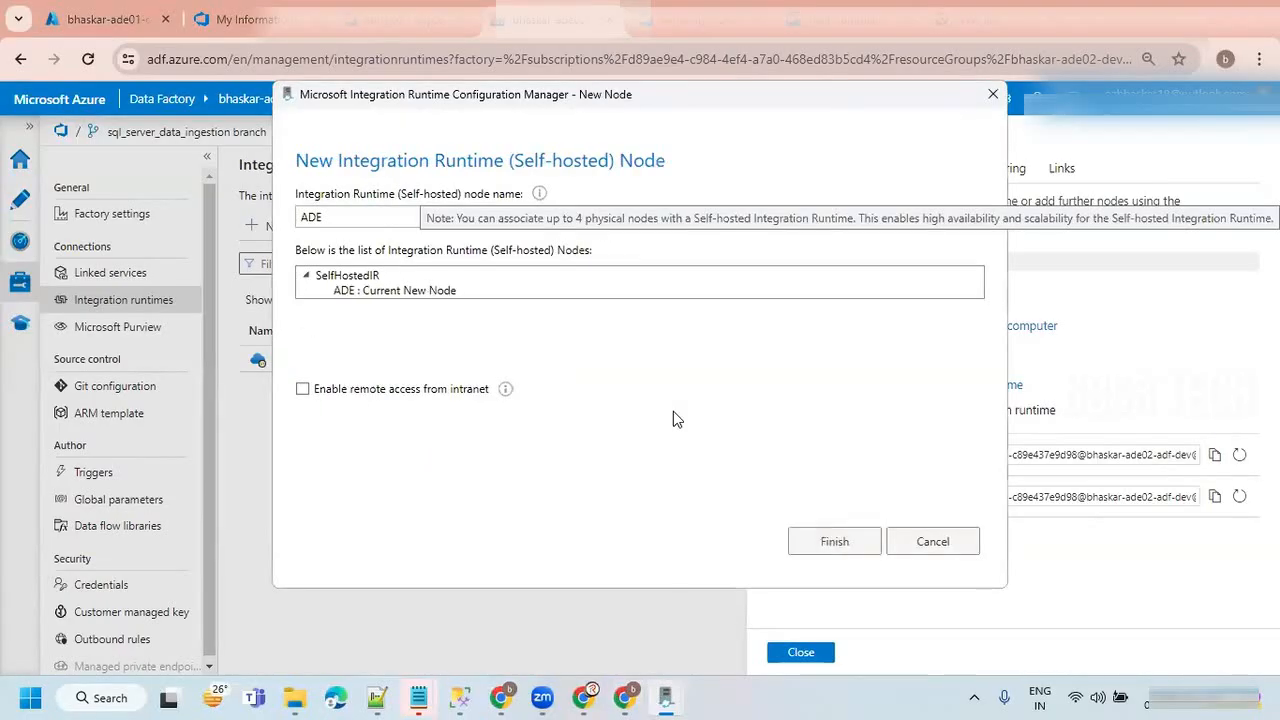
{"action": "left_click", "coordinate": [833, 543]}
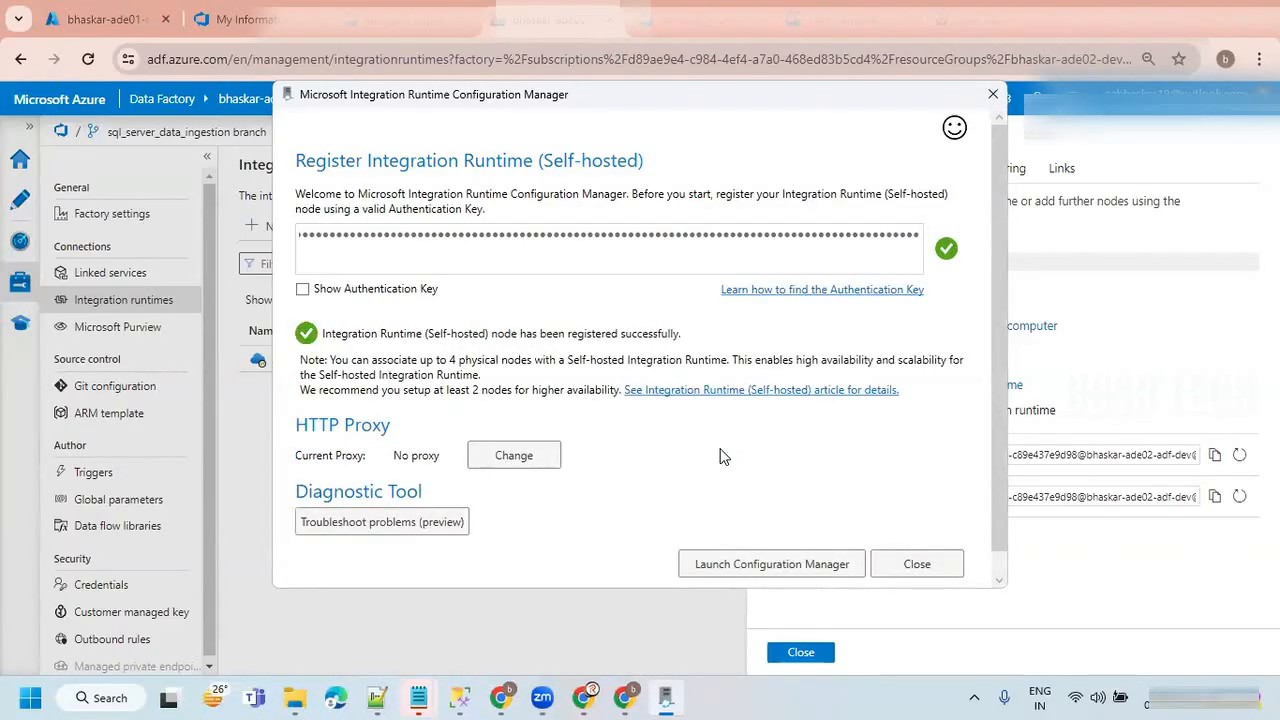
{"action": "left_click", "coordinate": [917, 564]}
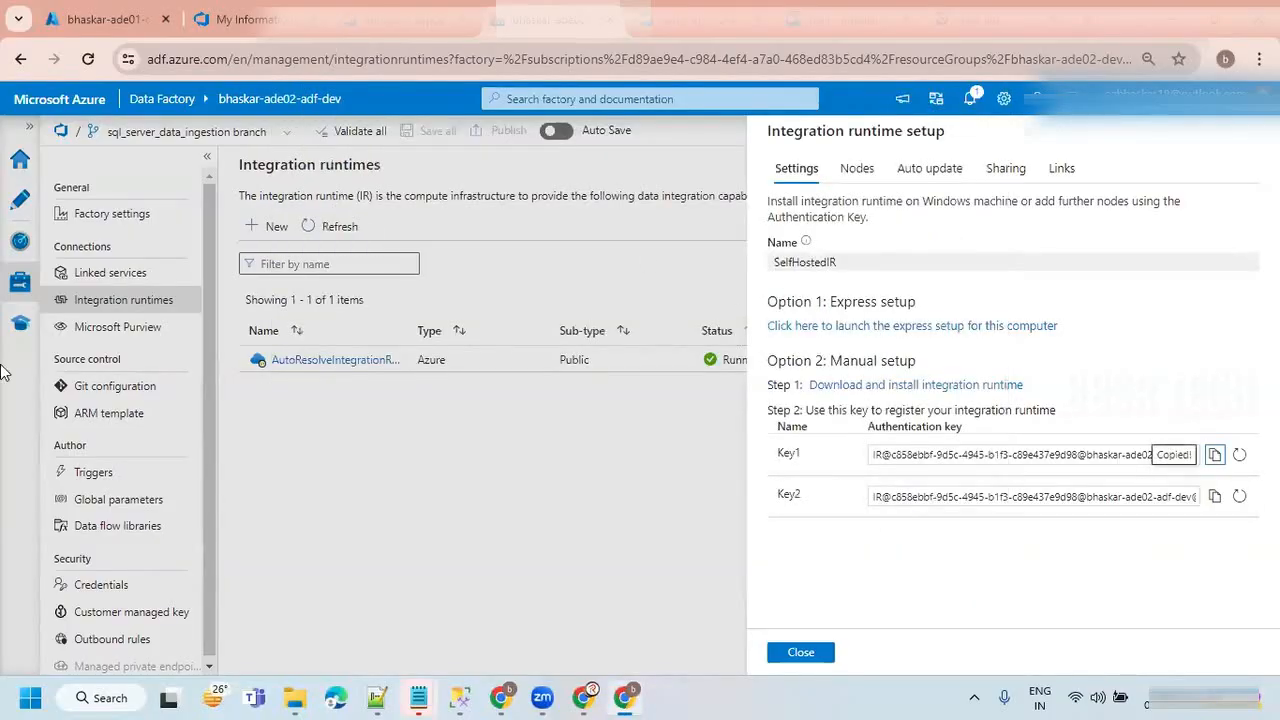
Close the integration runtime setup, refresh the runtime list and open the linked services page.
{"action": "left_click", "coordinate": [812, 654]}
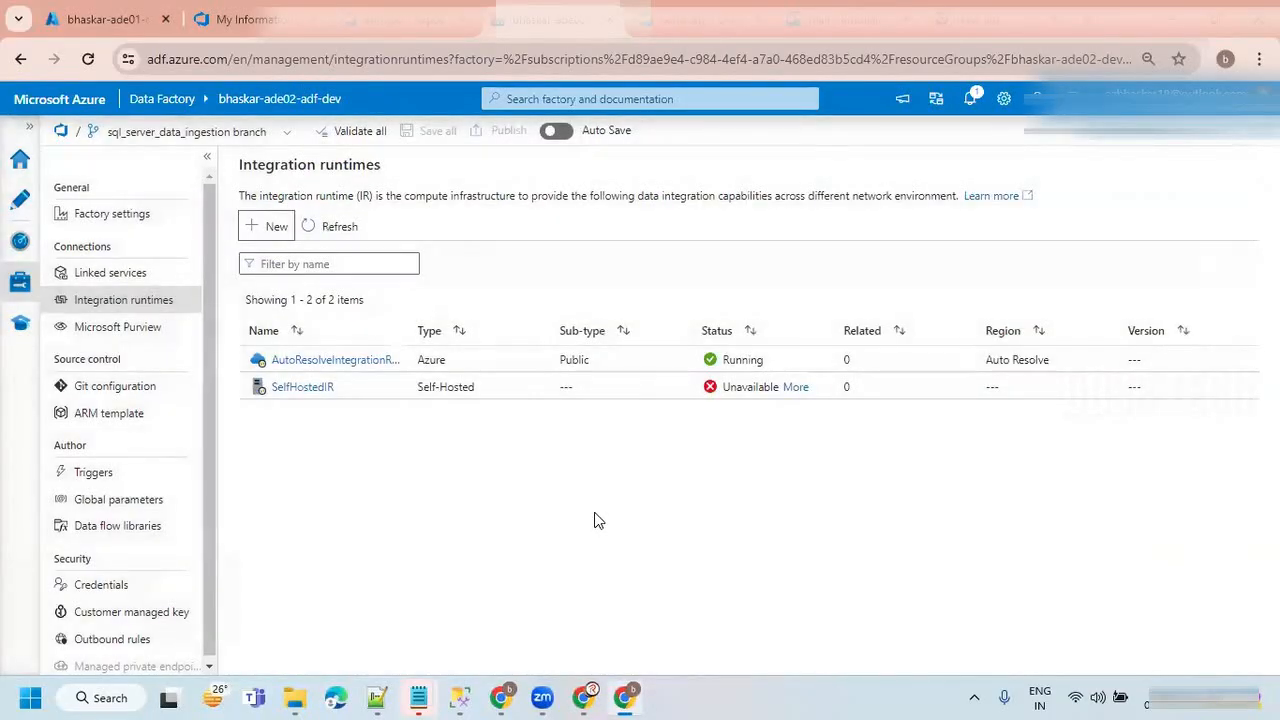
{"action": "left_click", "coordinate": [330, 228]}
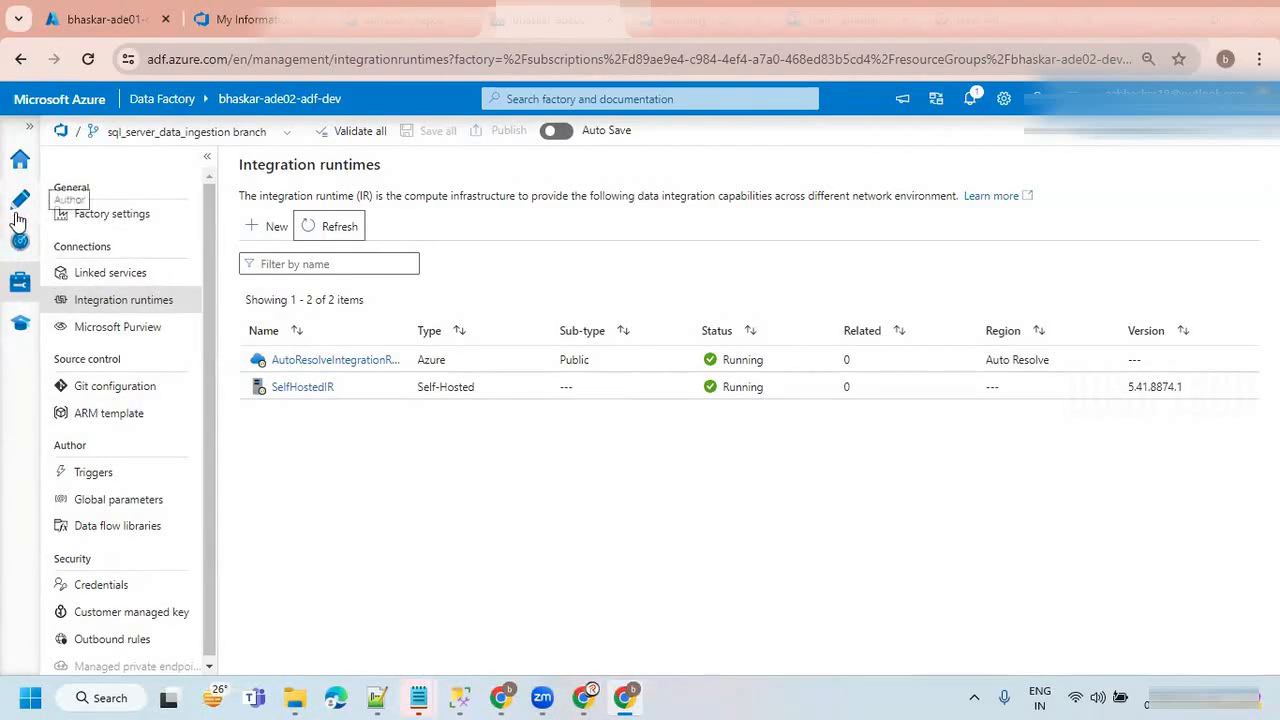
{"action": "left_click", "coordinate": [106, 272]}
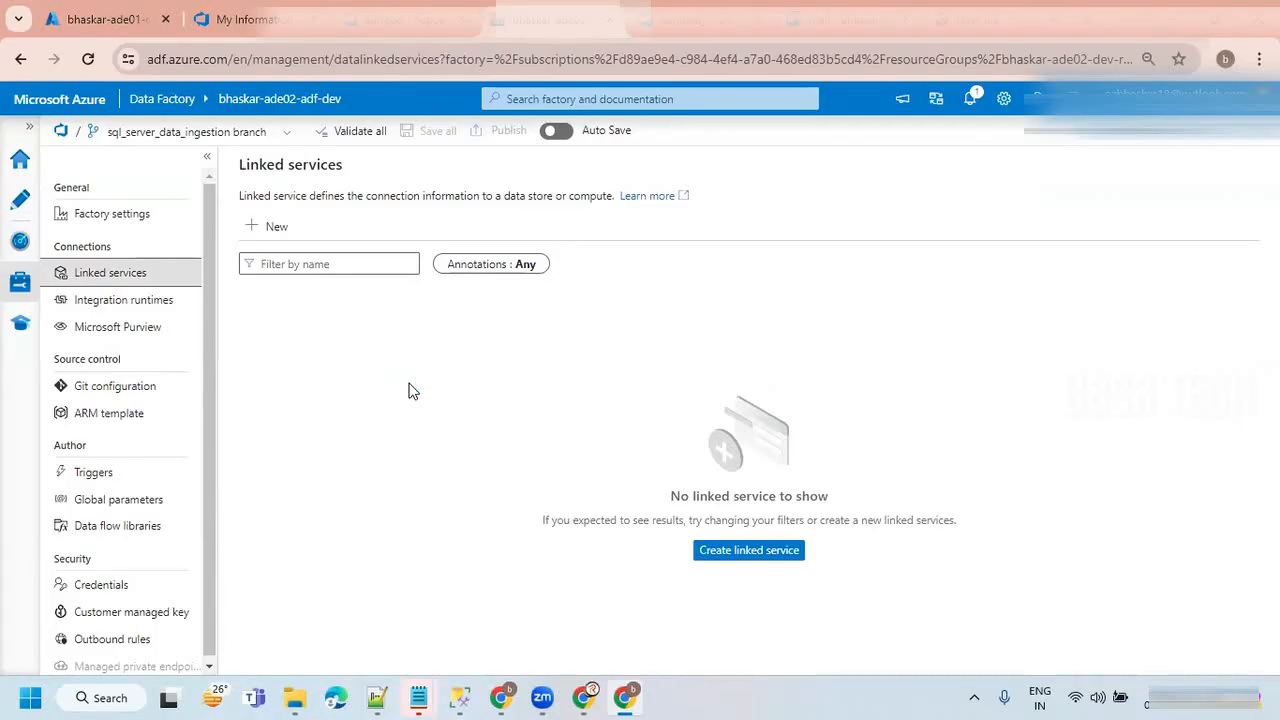
Switch to Zoom Whiteboards in the other browser window, open the ADE @7:30AM whiteboard and dismiss the sharing notice.
{"action": "left_click", "coordinate": [502, 698]}
{"action": "left_click", "coordinate": [92, 20]}
{"action": "left_click", "coordinate": [36, 155]}
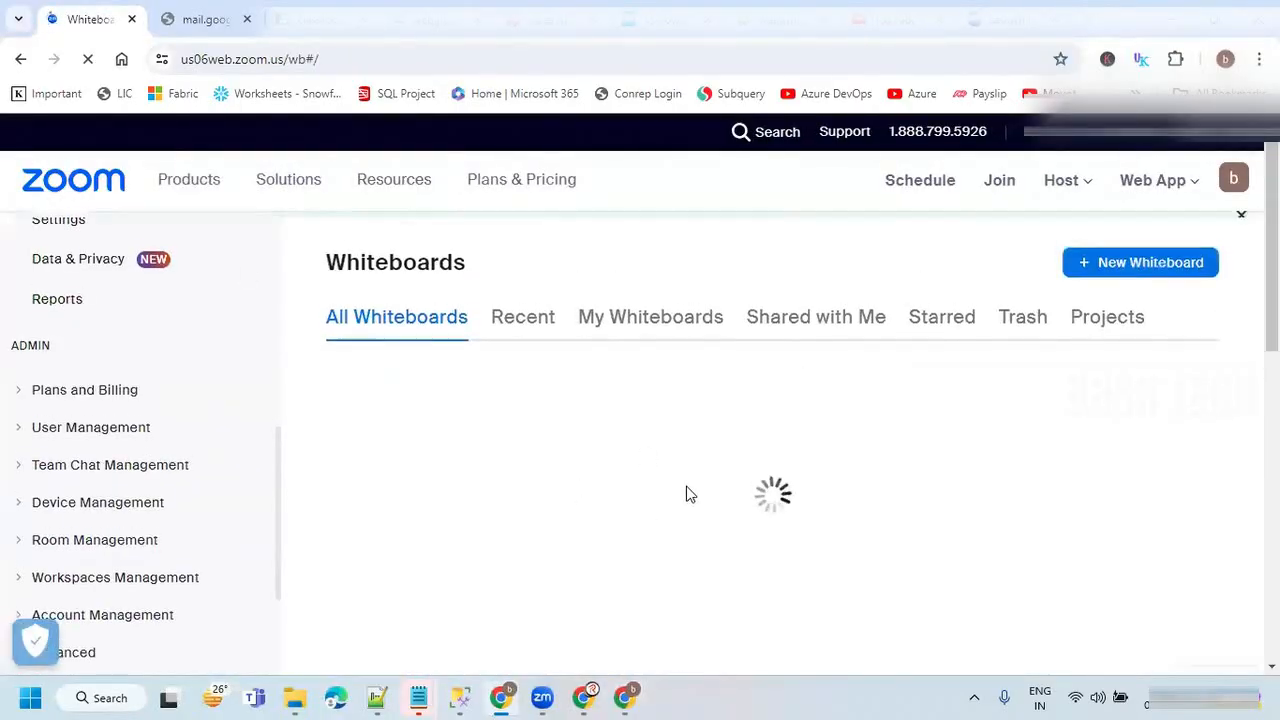
{"action": "scroll", "coordinate": [674, 466], "scroll_direction": "down", "scroll_amount": 2}
{"action": "scroll", "coordinate": [675, 460], "scroll_direction": "down", "scroll_amount": 8}
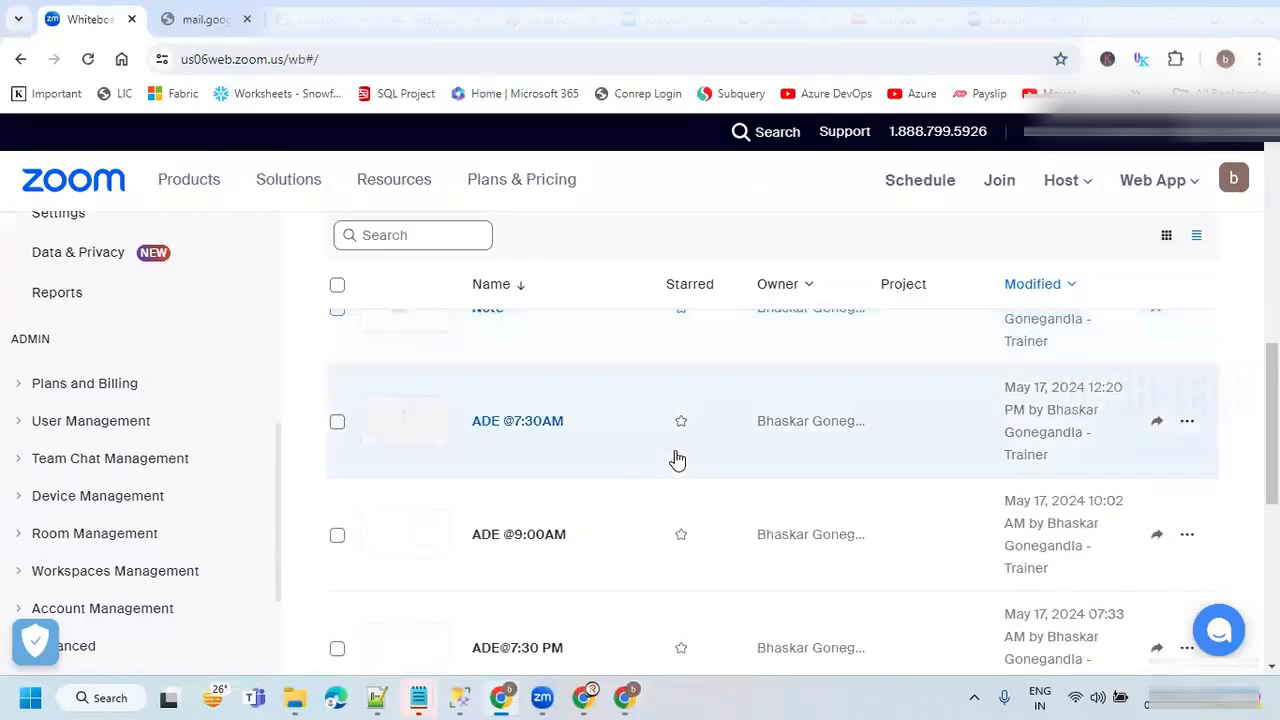
{"action": "left_click", "coordinate": [513, 421]}
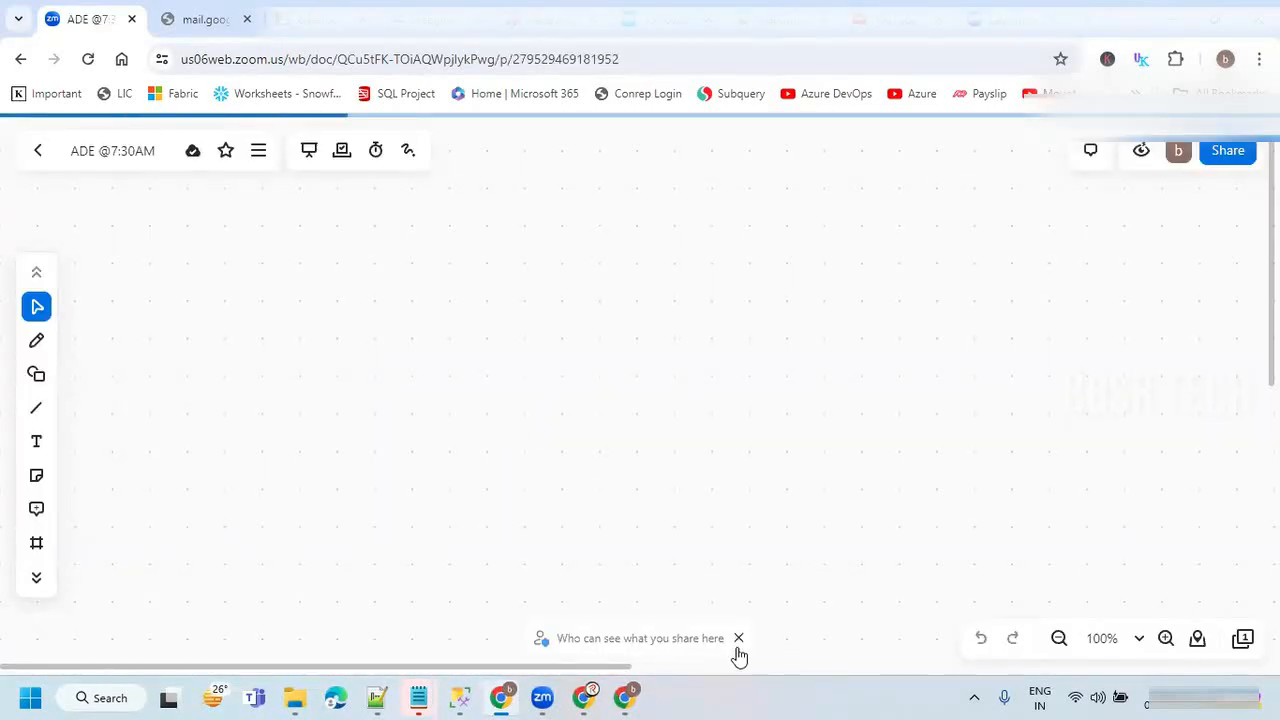
{"action": "left_click", "coordinate": [739, 638]}
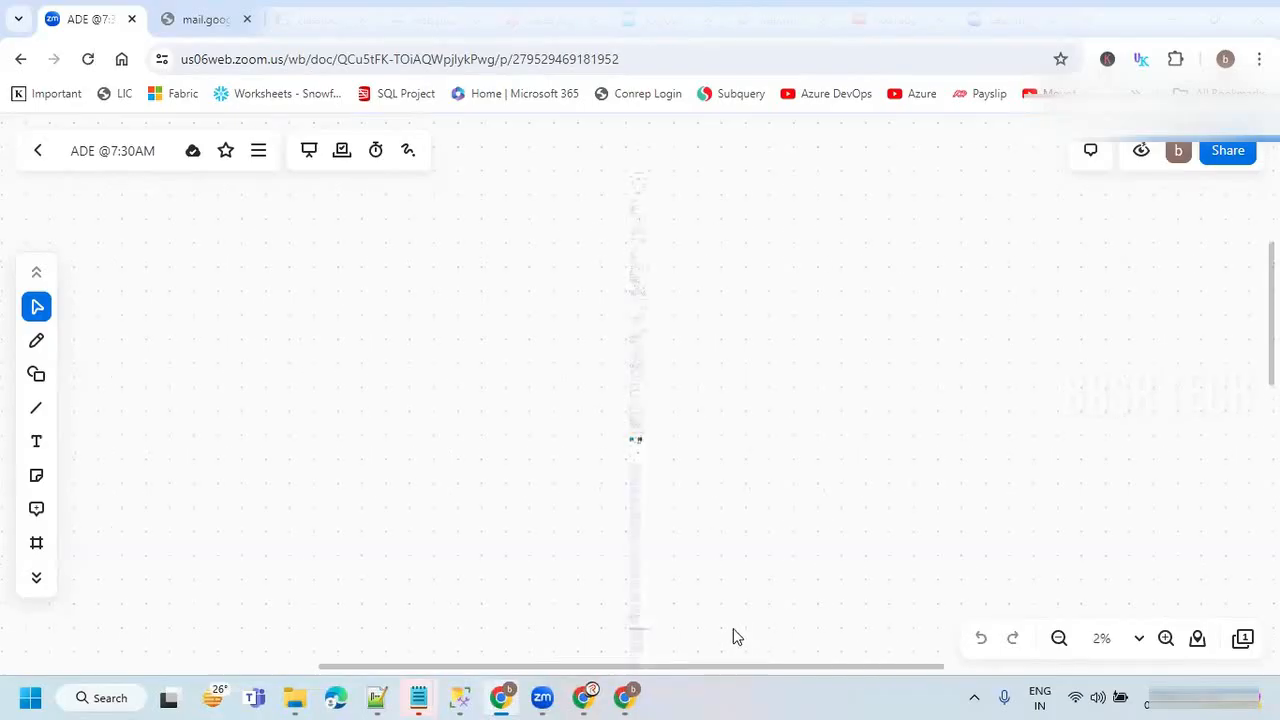
Examine the Frame 25 data flow diagram at 100% zoom, from the data sources through the landing, bronze, silver and gold layers.
{"action": "left_click", "coordinate": [1166, 638]}
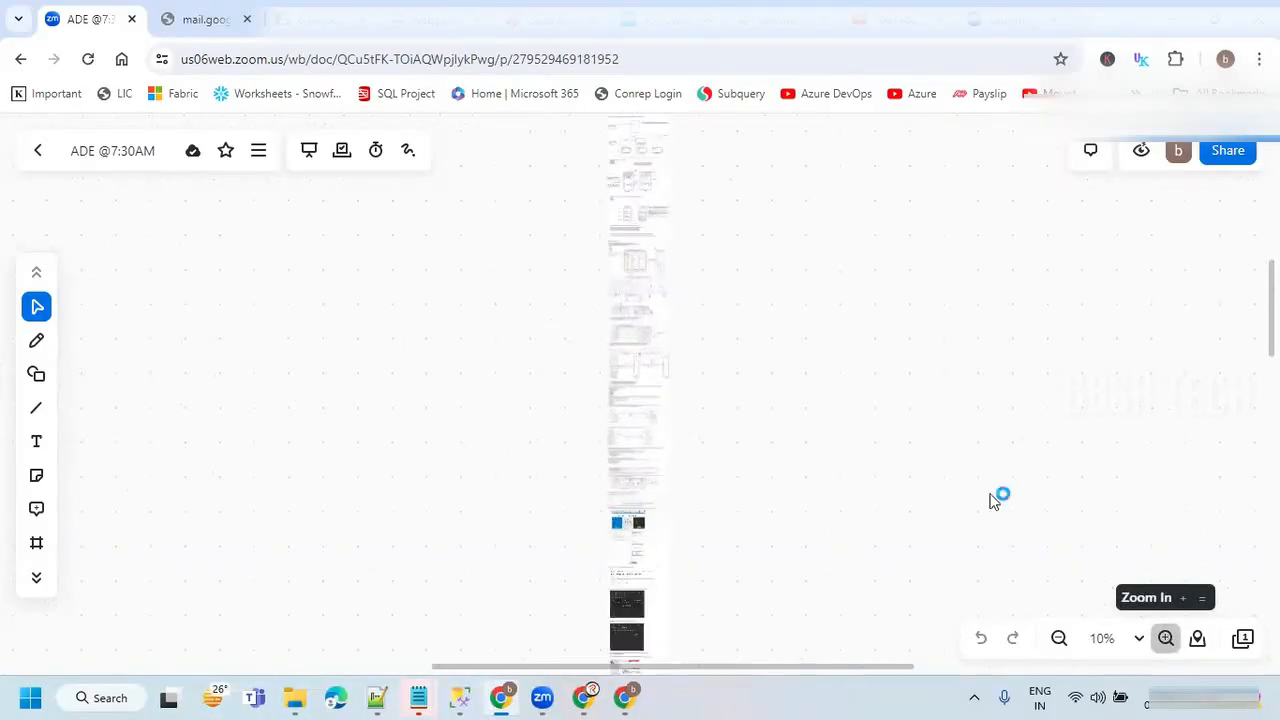
{"action": "scroll", "coordinate": [1008, 457], "scroll_direction": "down", "scroll_amount": 10}
{"action": "scroll", "coordinate": [1012, 462], "scroll_direction": "down", "scroll_amount": 5}
{"action": "scroll", "coordinate": [1114, 526], "scroll_direction": "up", "scroll_amount": 5}
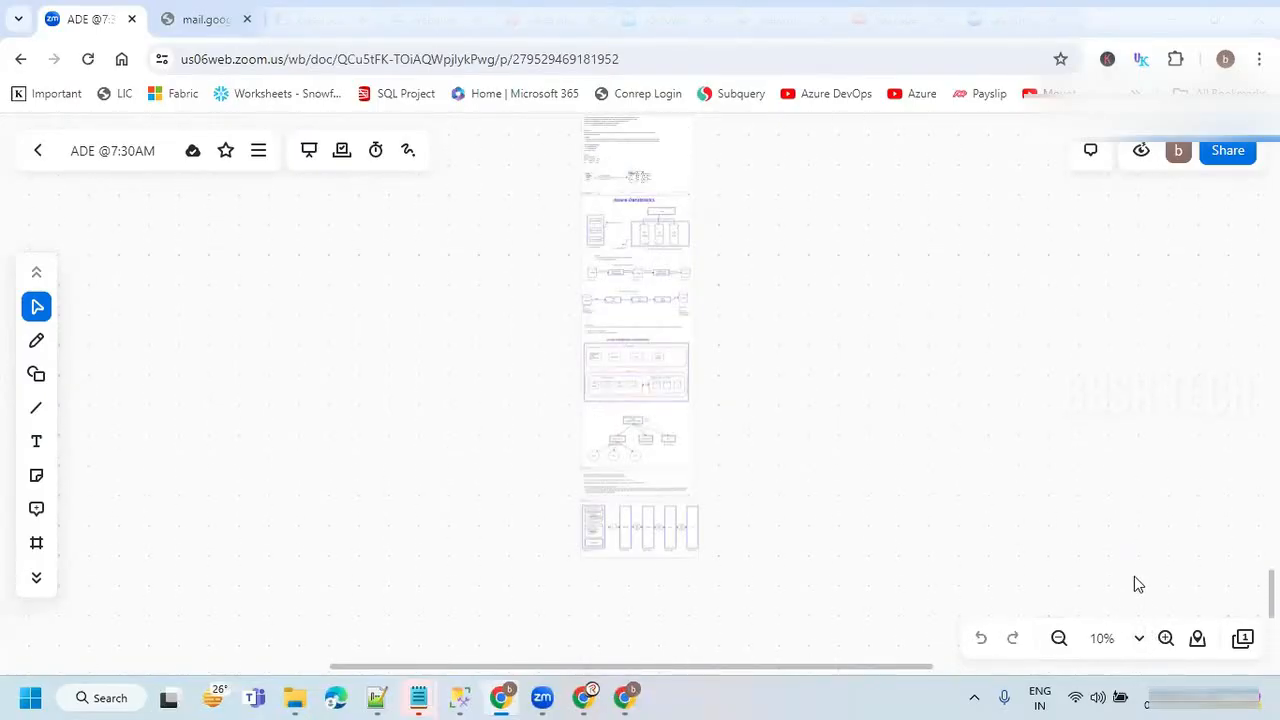
{"action": "left_click", "coordinate": [1166, 639]}
{"action": "left_click", "coordinate": [1166, 639]}
{"action": "left_click", "coordinate": [1166, 639]}
{"action": "scroll", "coordinate": [900, 440], "scroll_direction": "down", "scroll_amount": 5}
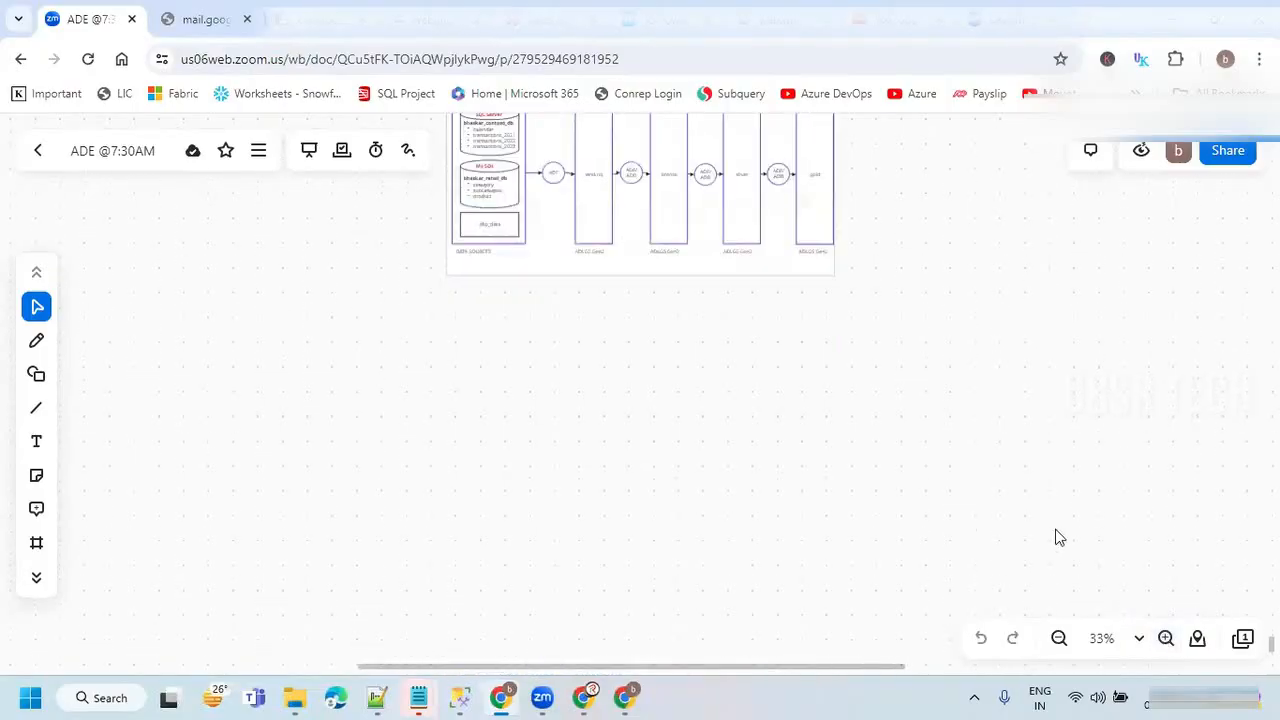
{"action": "left_click", "coordinate": [1166, 640]}
{"action": "scroll", "coordinate": [1140, 580], "scroll_direction": "up", "scroll_amount": 3}
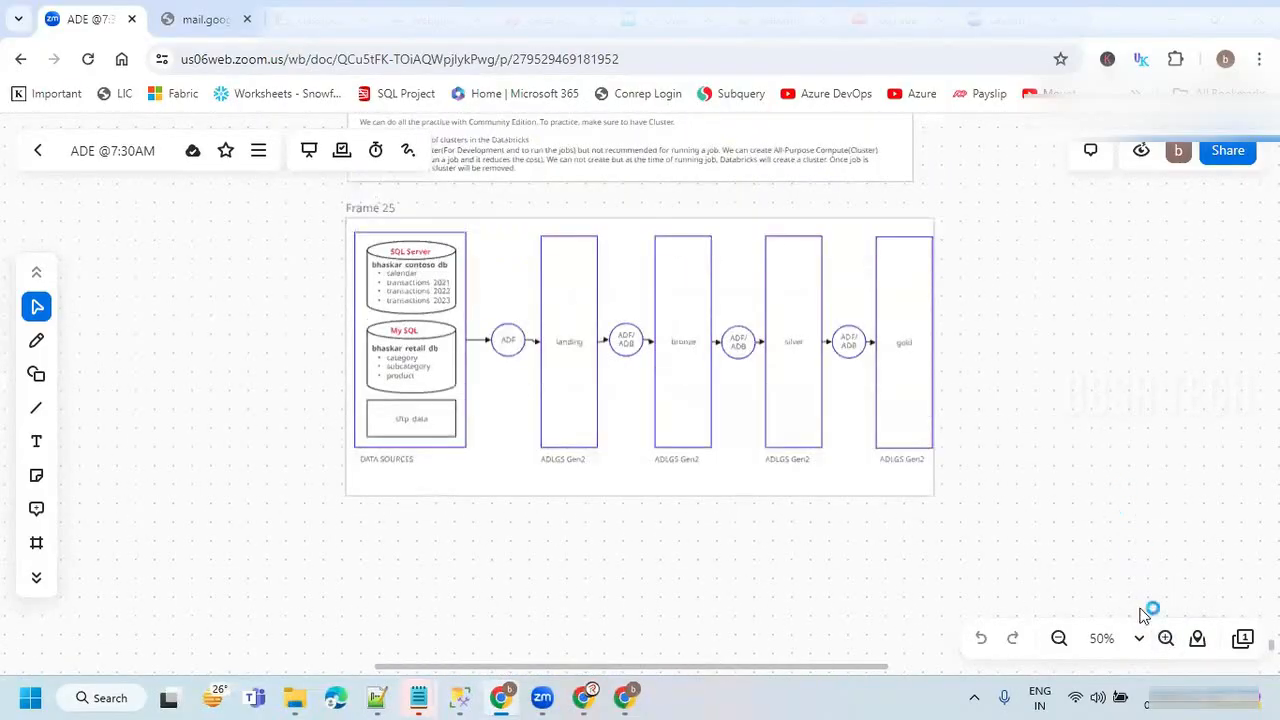
{"action": "left_click", "coordinate": [1166, 639]}
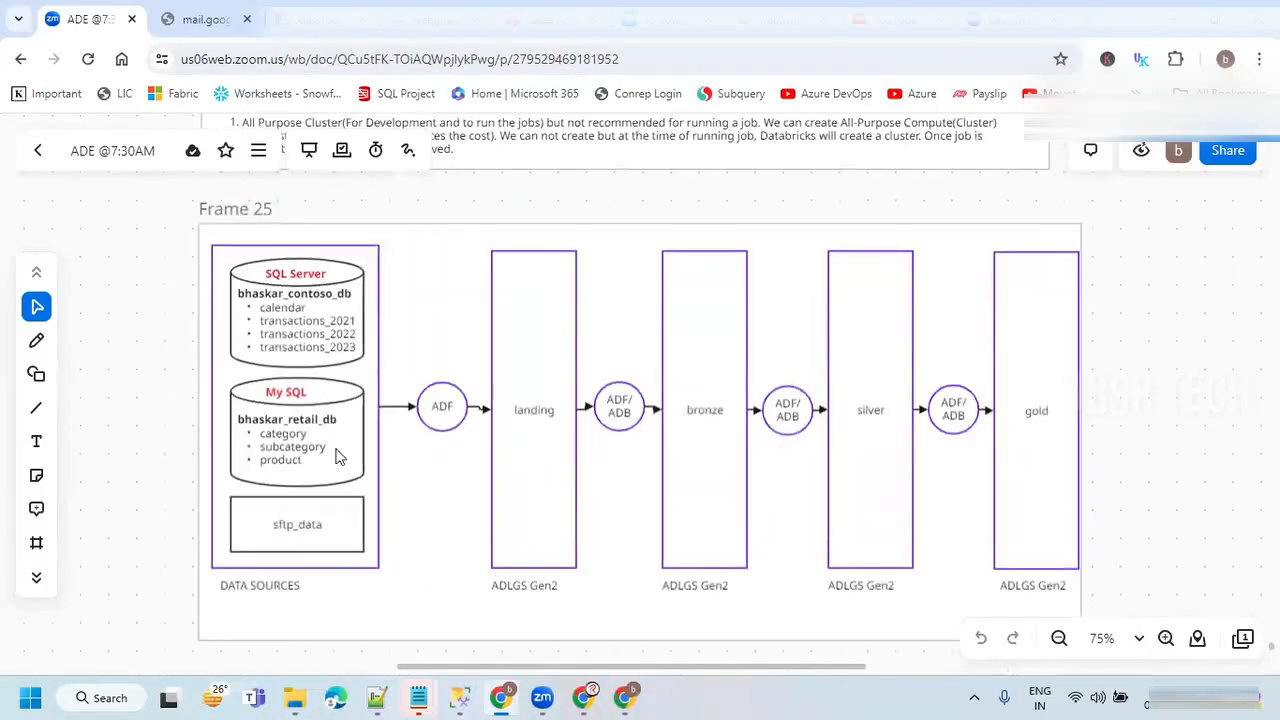
{"action": "left_click", "coordinate": [1166, 640]}
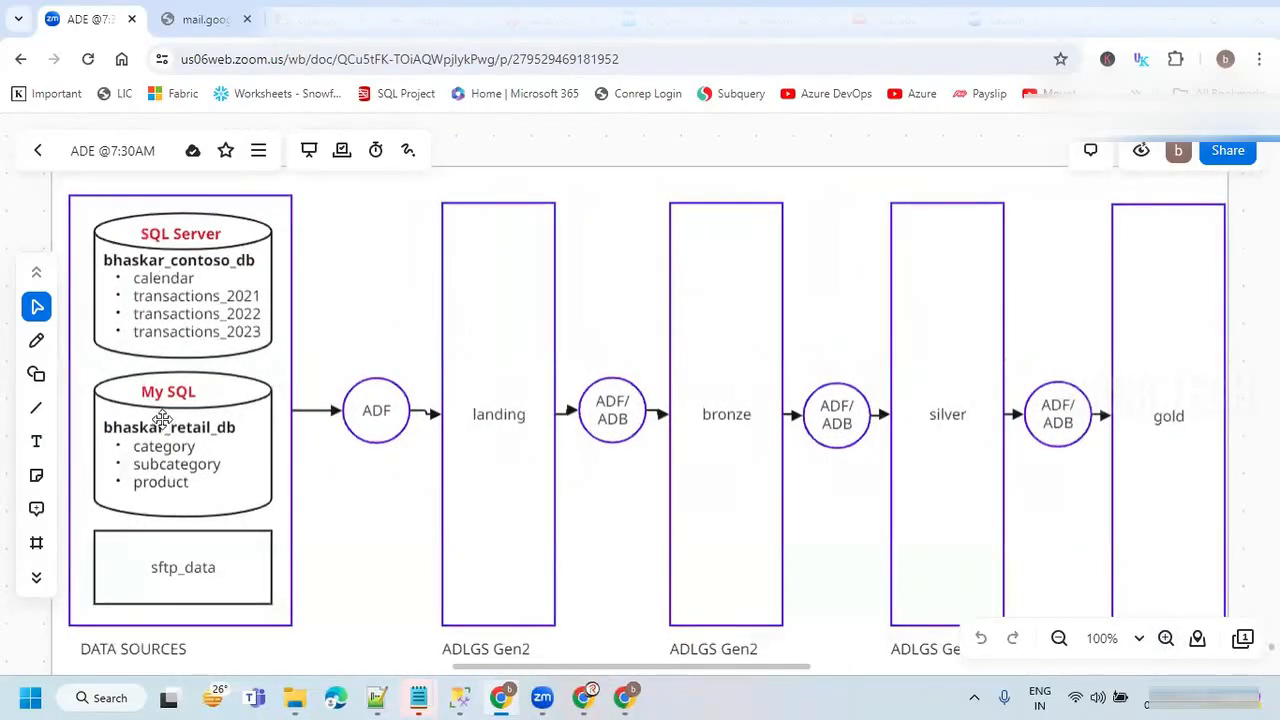
Make the sftp_data label in the data sources box bold and red.
{"action": "left_click", "coordinate": [173, 574]}
{"action": "left_click", "coordinate": [180, 570]}
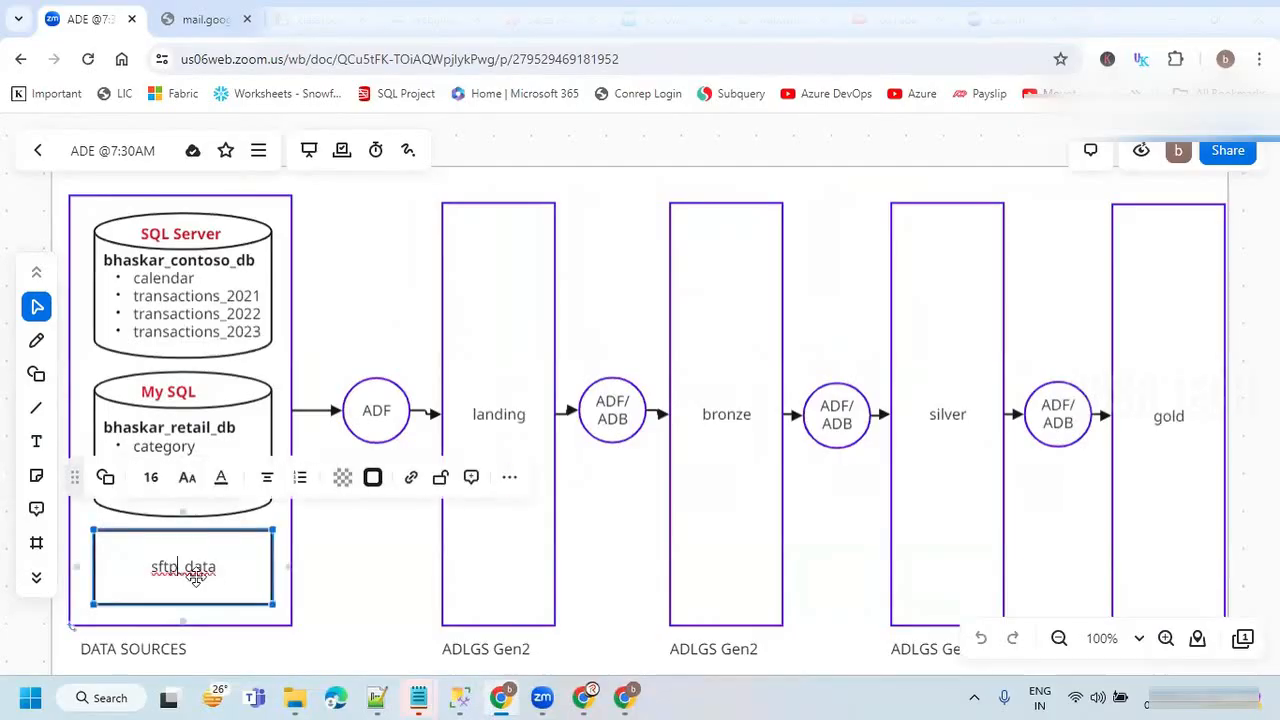
{"action": "double_click", "coordinate": [195, 570]}
{"action": "key", "text": "ctrl+b"}
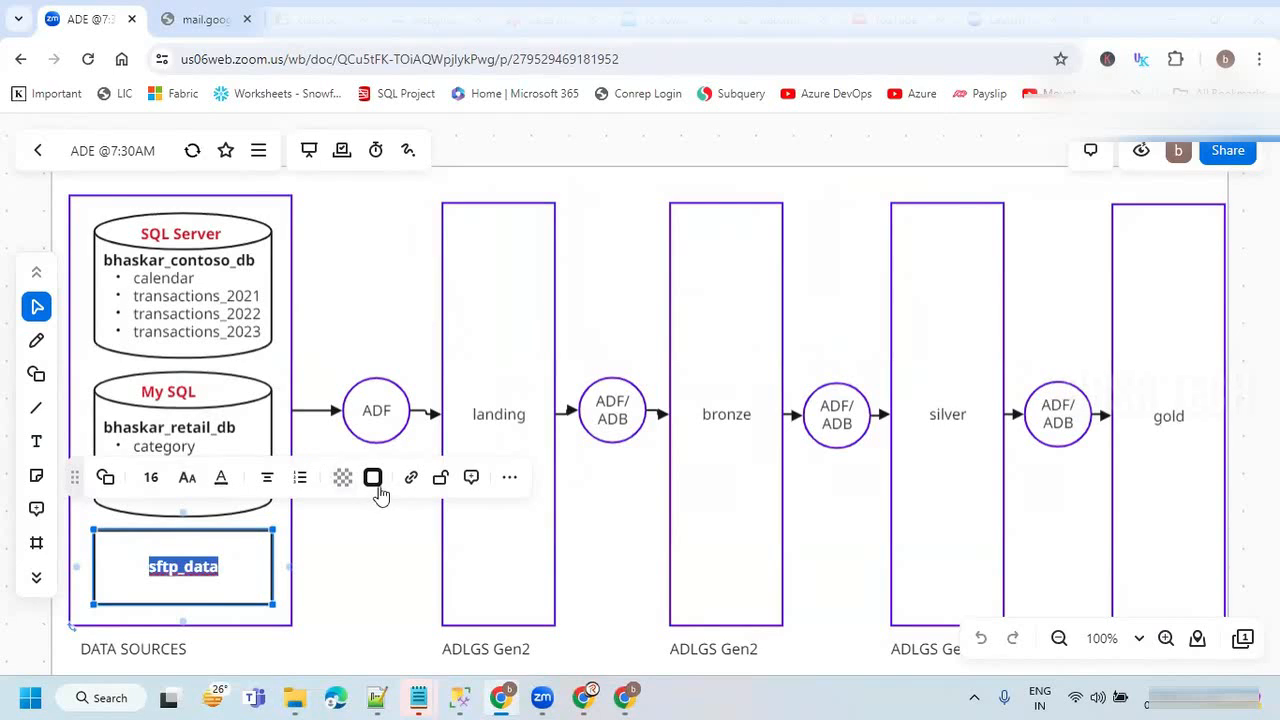
{"action": "left_click", "coordinate": [222, 478]}
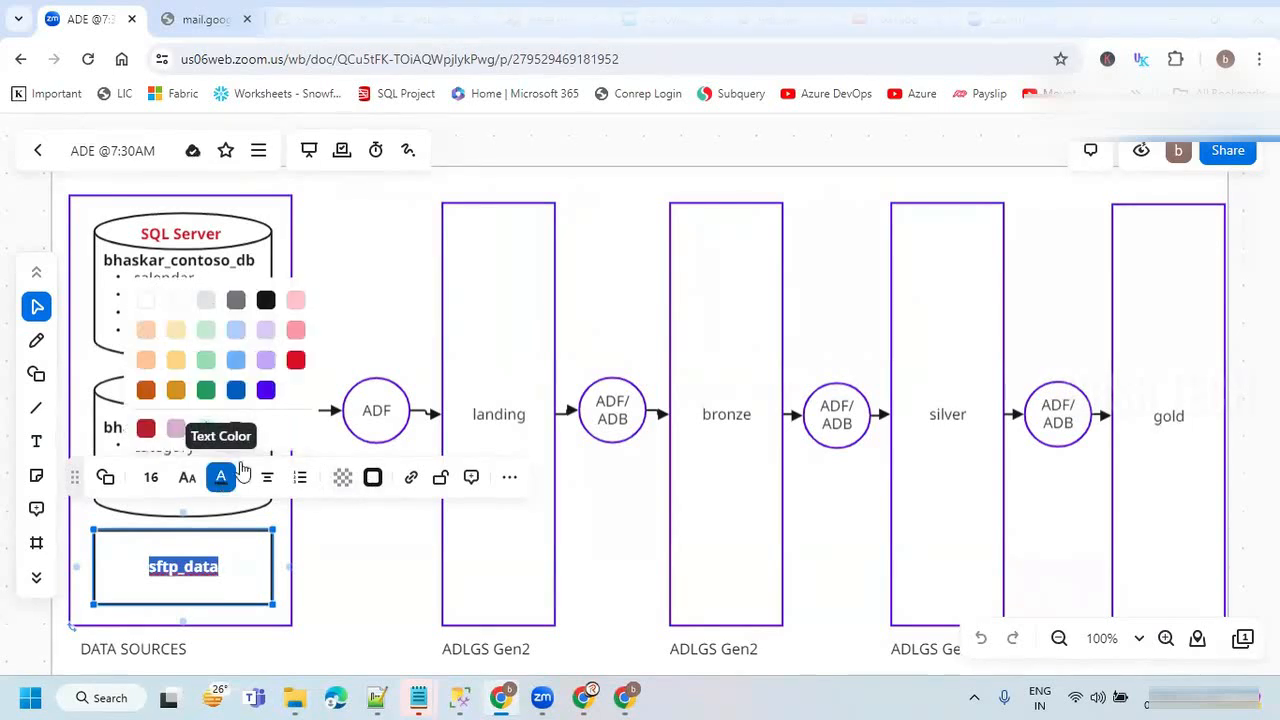
{"action": "left_click", "coordinate": [296, 360]}
{"action": "left_click", "coordinate": [388, 574]}
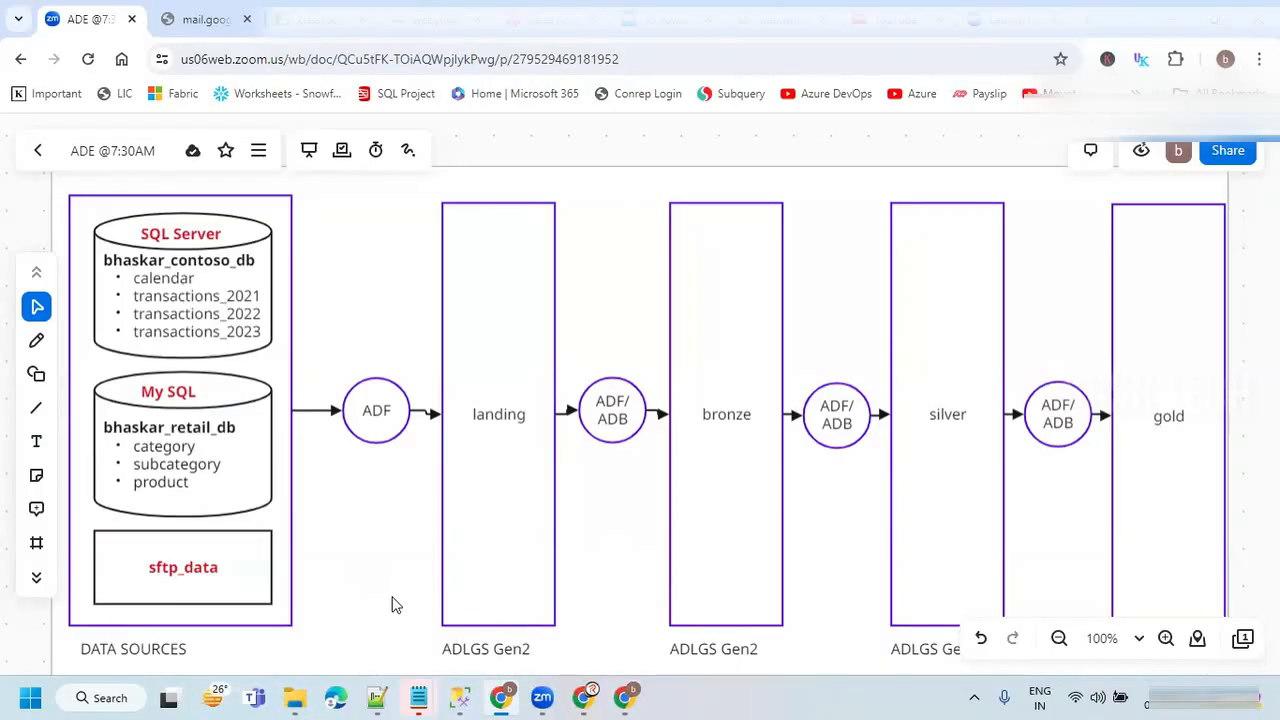
Return to Azure Data Factory and start a new linked service for the SQL server database data store.
{"action": "key", "text": "alt+Tab"}
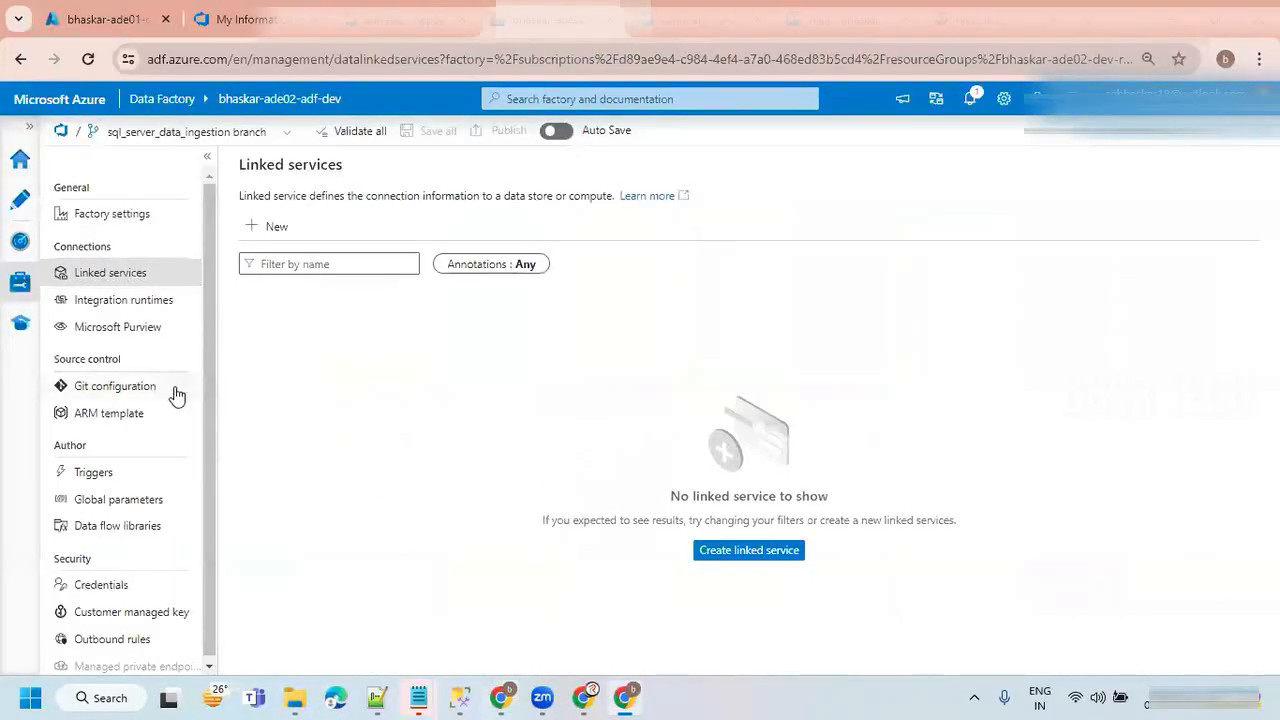
{"action": "left_click", "coordinate": [255, 230]}
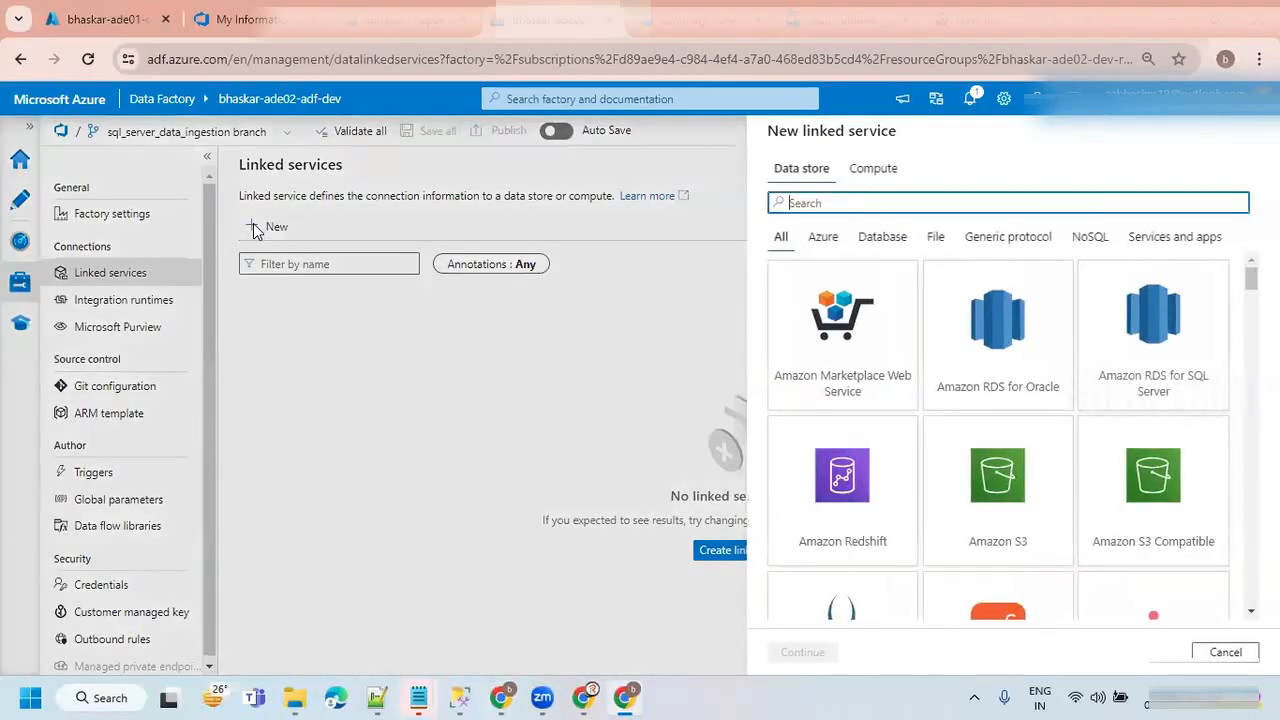
{"action": "left_click", "coordinate": [822, 240]}
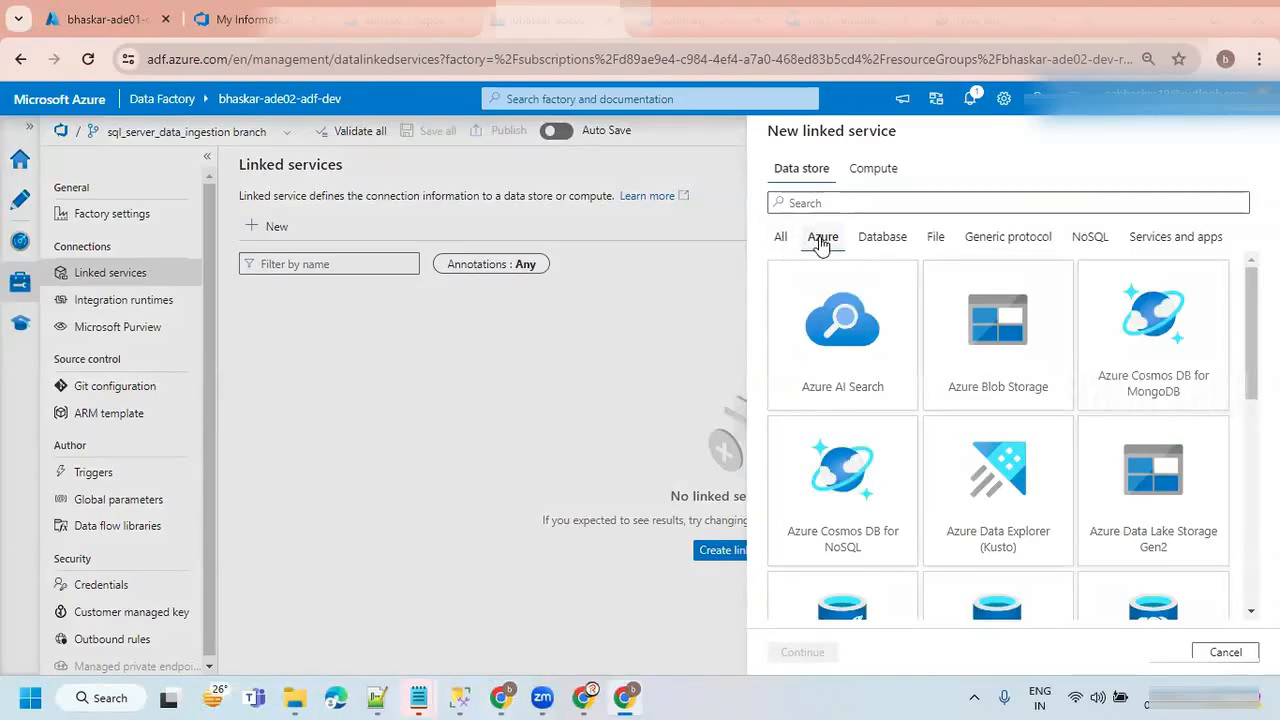
{"action": "left_click", "coordinate": [866, 237]}
{"action": "left_click", "coordinate": [813, 200]}
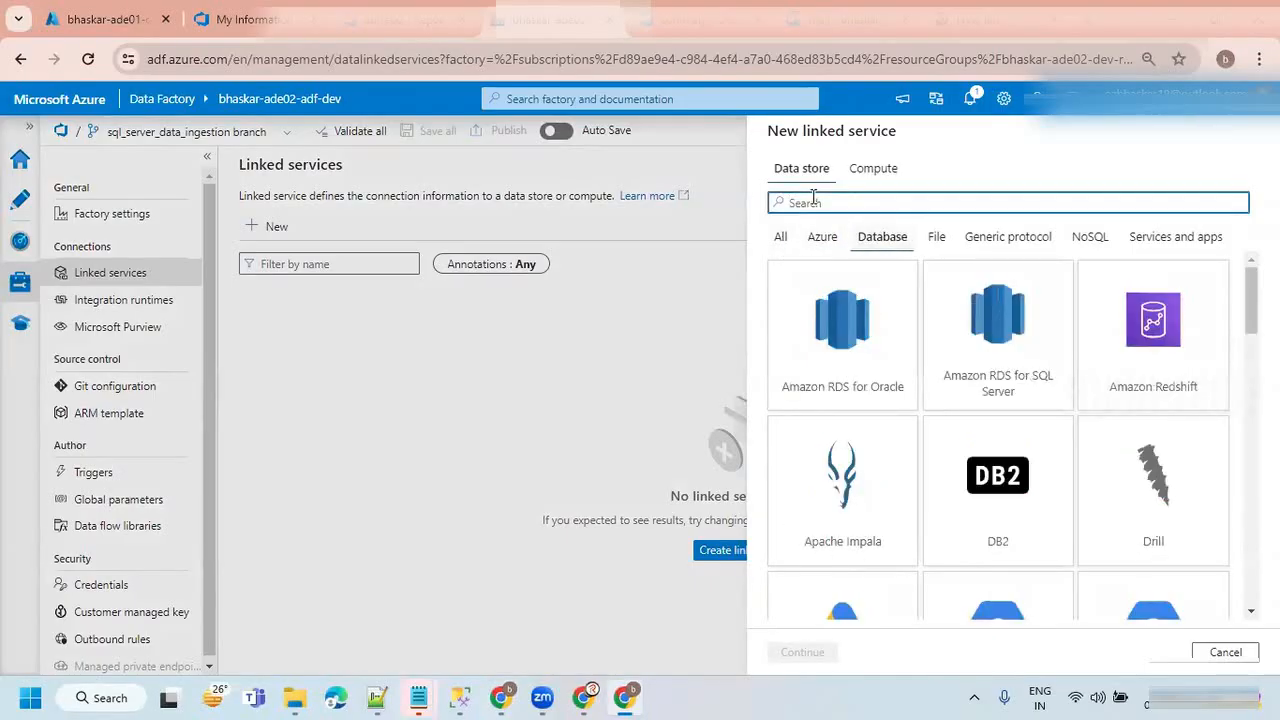
{"action": "type", "text": "sql"}
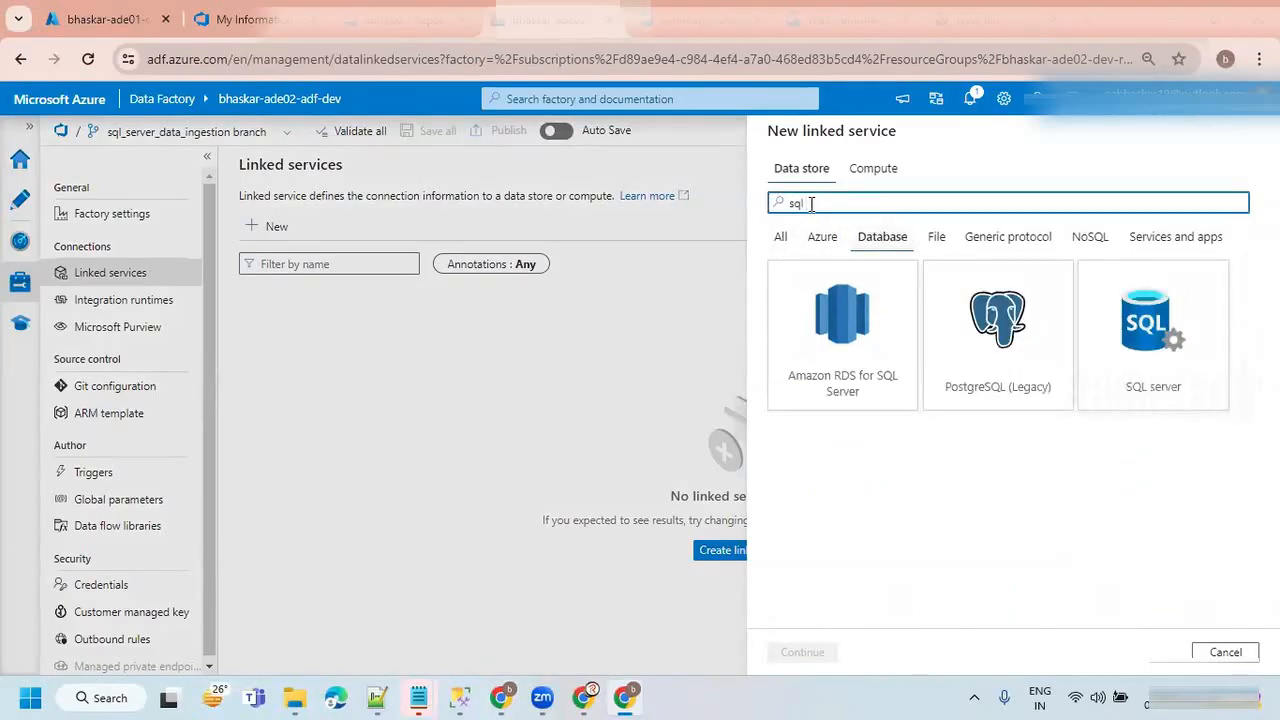
{"action": "left_click", "coordinate": [1148, 343]}
{"action": "left_click", "coordinate": [823, 648]}
Name the linked service ls_sql_server and connect it via the SelfHostedIR integration runtime.
{"action": "left_click_drag", "start_coordinate": [828, 251], "coordinate": [757, 262]}
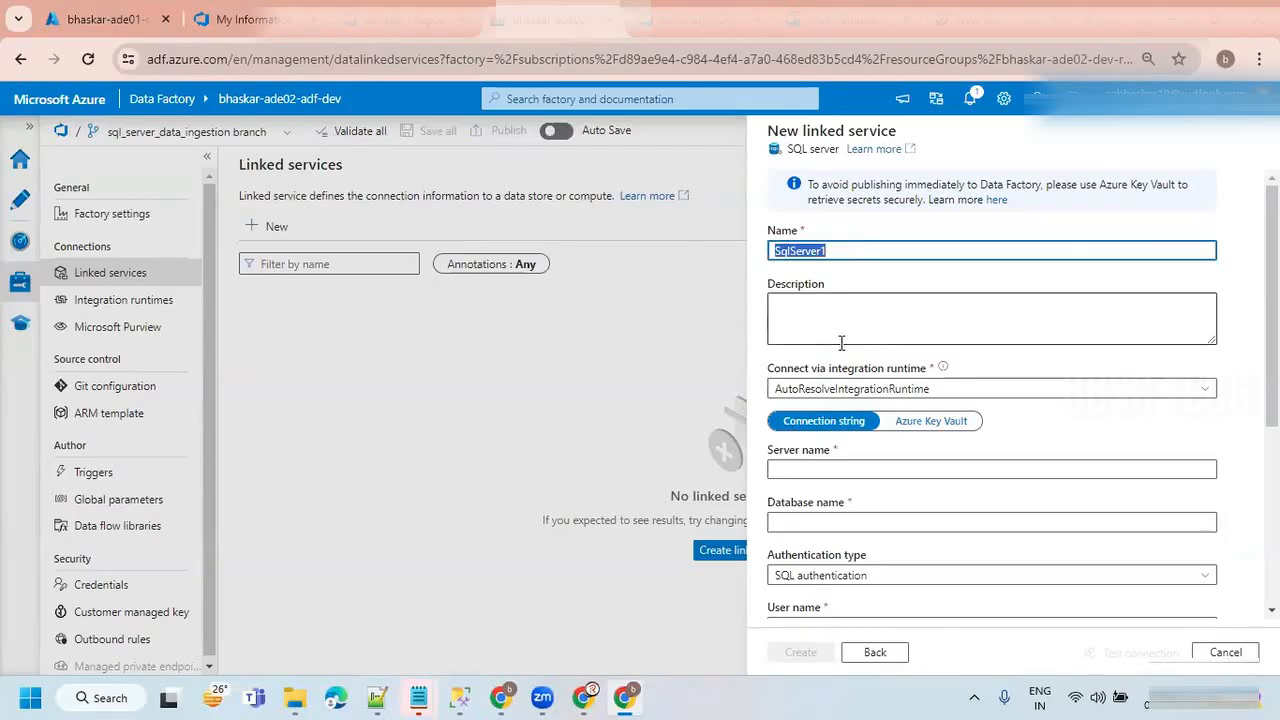
{"action": "type", "text": "ls_sql_s"}
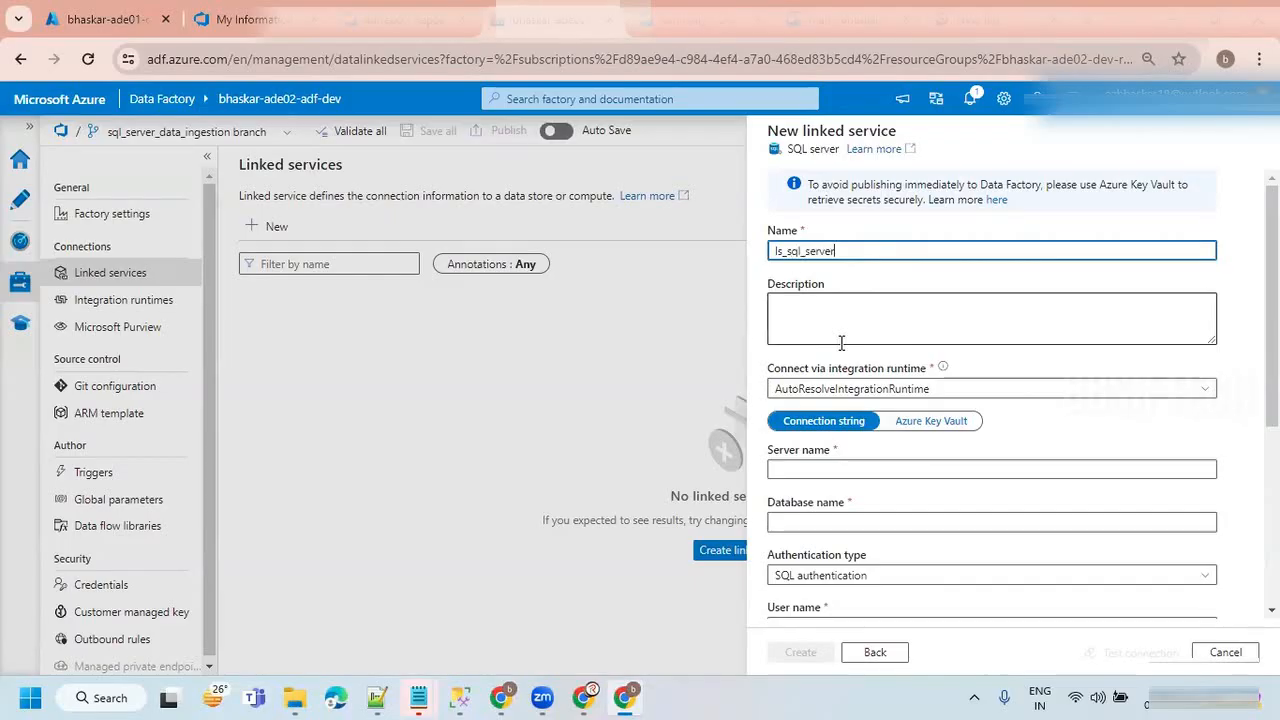
{"action": "scroll", "coordinate": [845, 350], "scroll_direction": "down", "scroll_amount": 1}
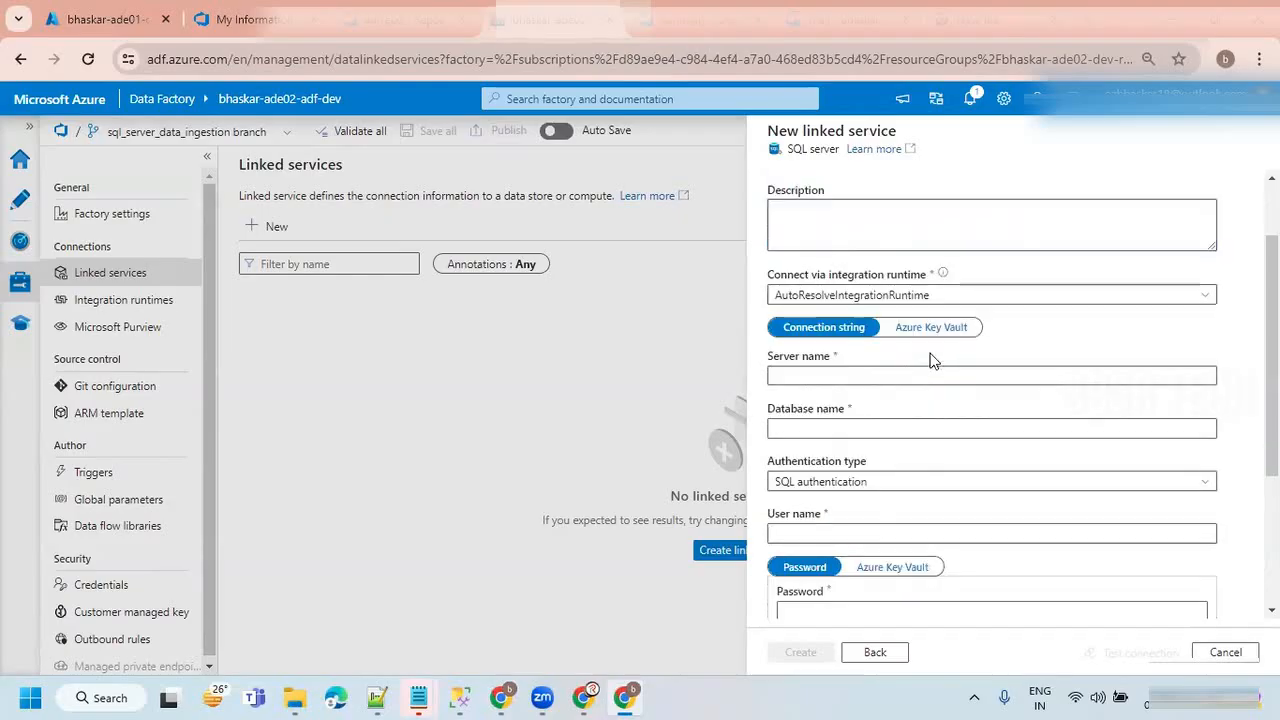
{"action": "left_click", "coordinate": [891, 297]}
{"action": "left_click", "coordinate": [855, 372]}
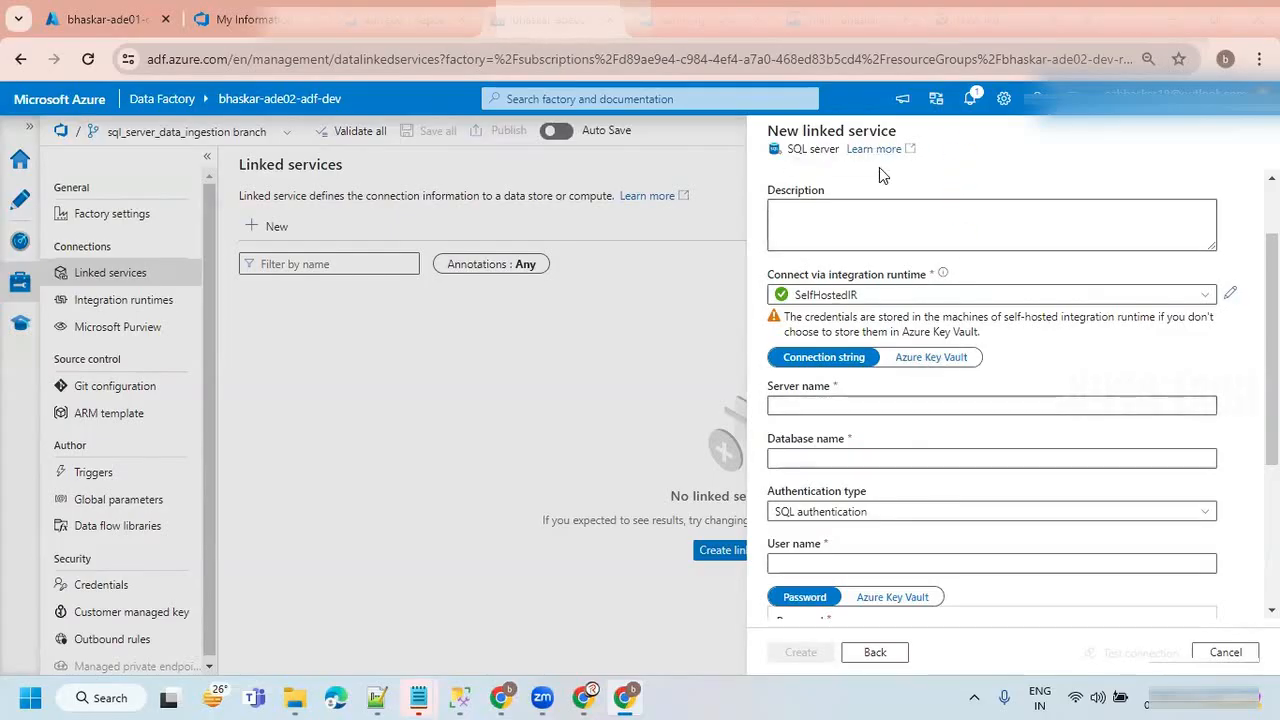
Set the server name to ADE and, after checking the whiteboard diagram, the database name to bhaskar_contoso_db.
{"action": "left_click", "coordinate": [810, 406]}
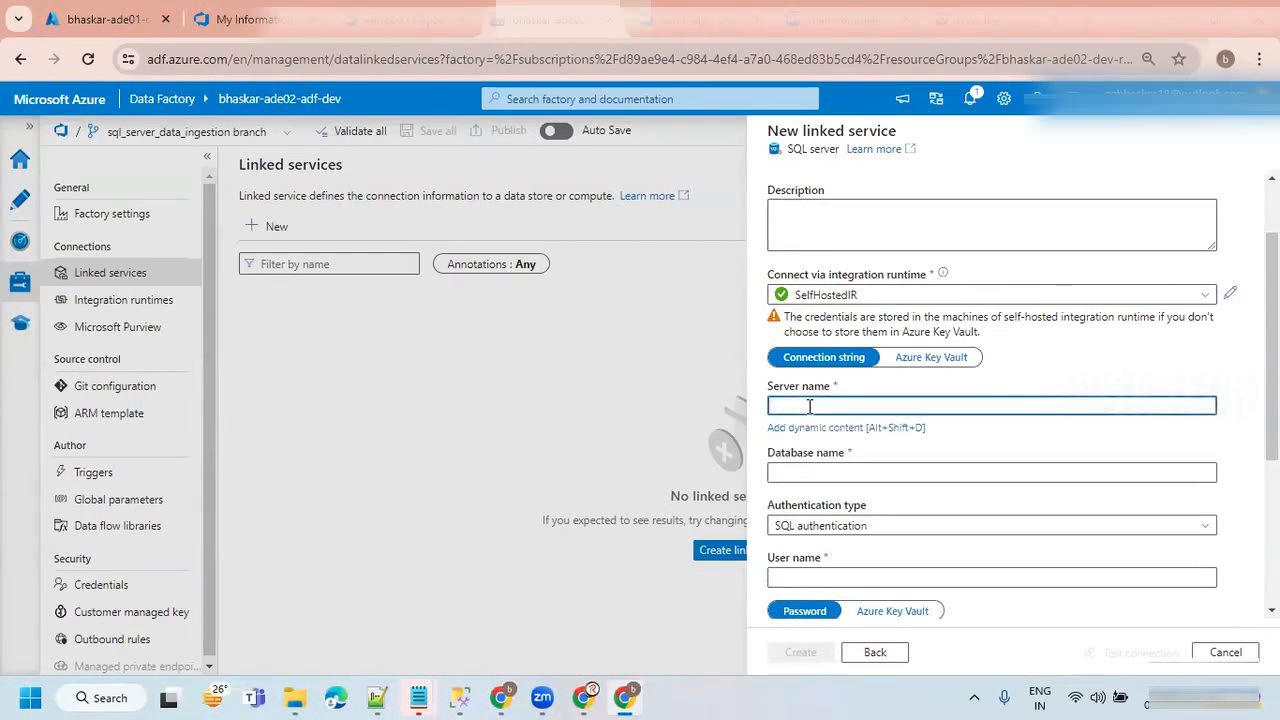
{"action": "type", "text": "ADF"}
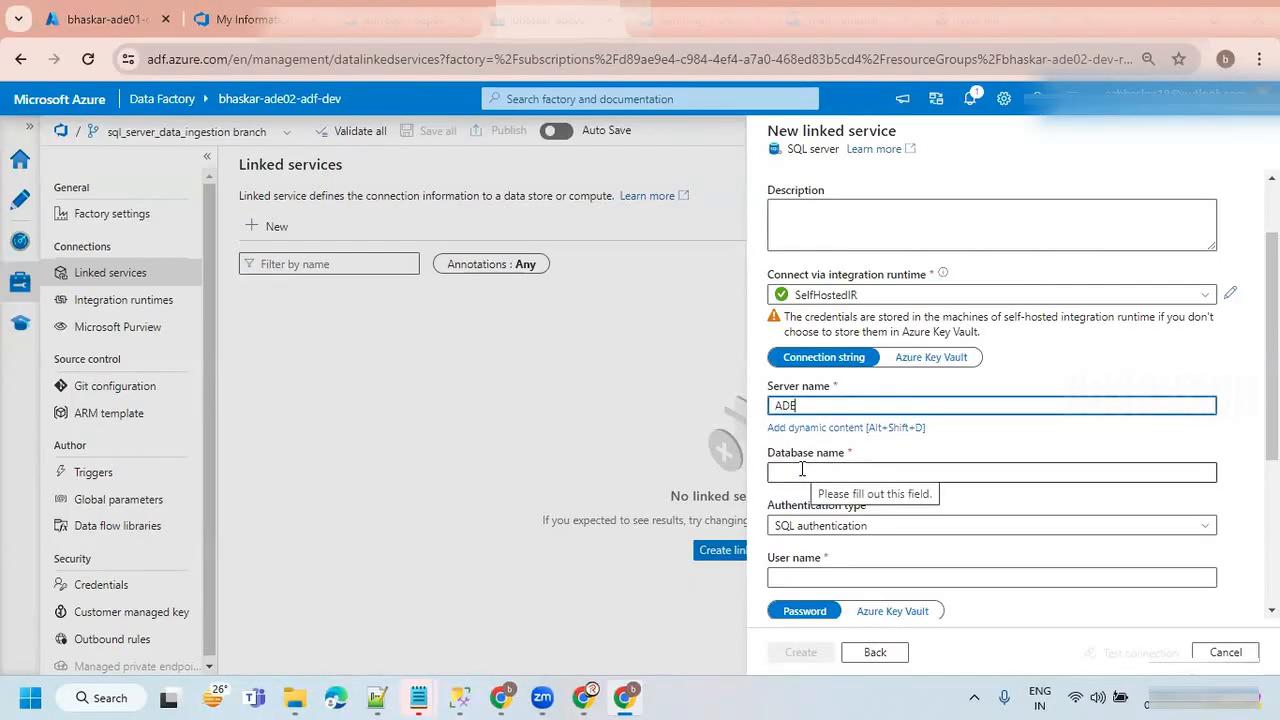
{"action": "key", "text": "alt+Tab"}
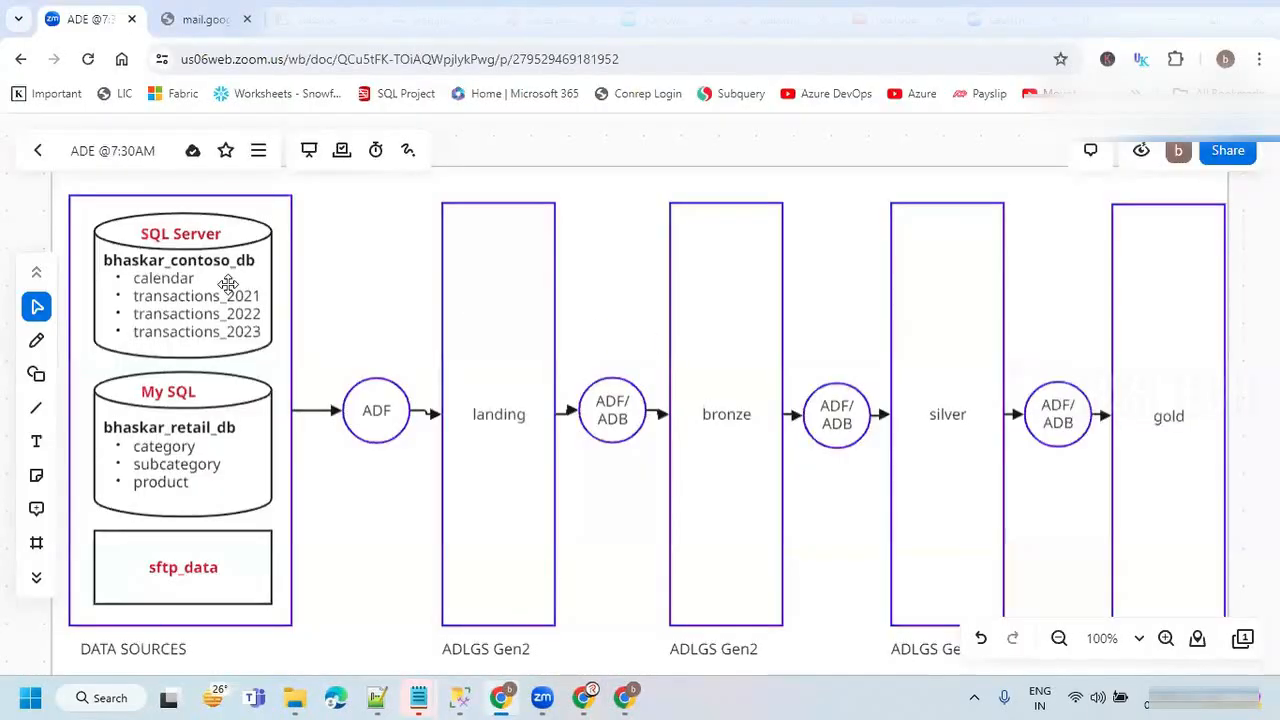
{"action": "key", "text": "alt+Tab"}
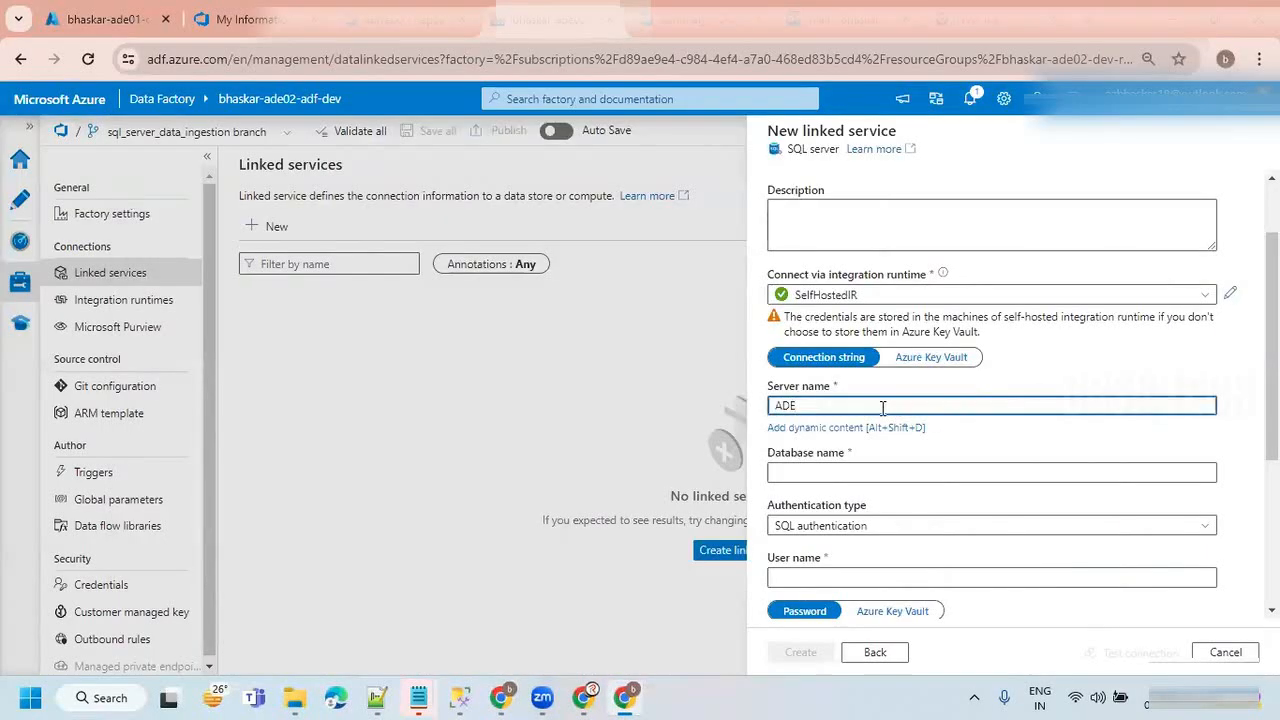
{"action": "left_click", "coordinate": [800, 472]}
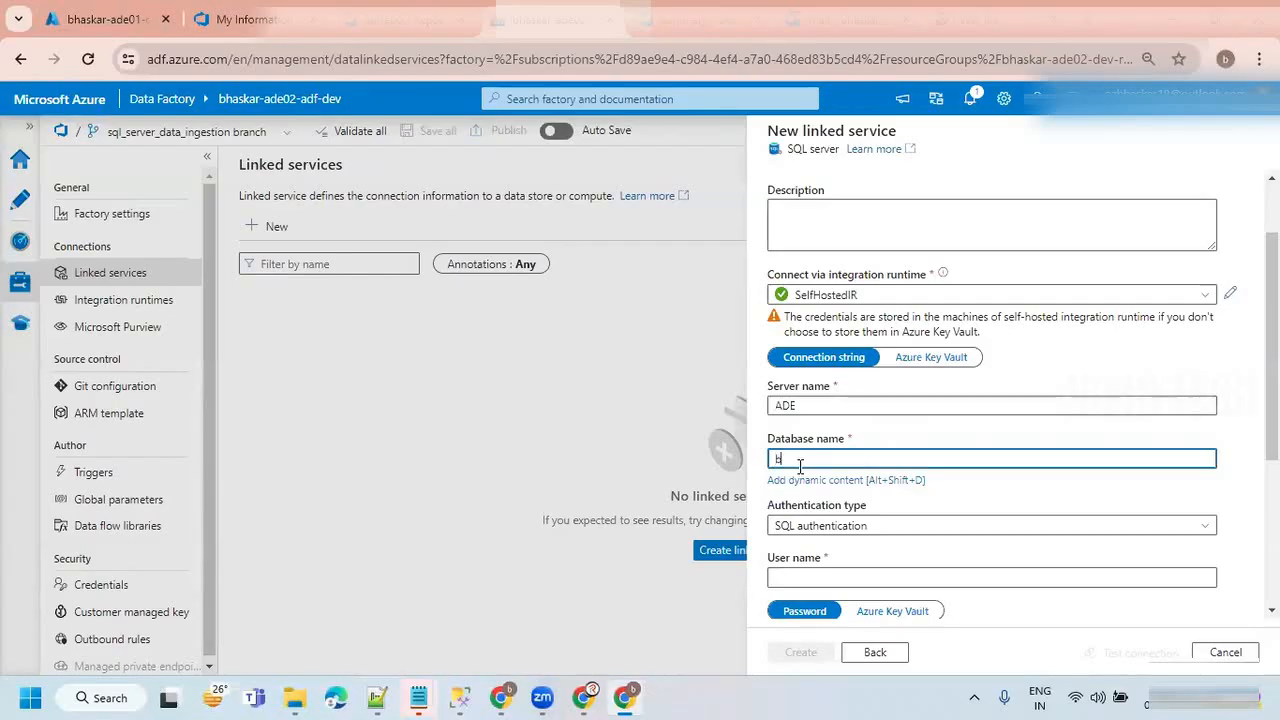
{"action": "type", "text": "bhaskar_contoso_d"}
{"action": "scroll", "coordinate": [910, 520], "scroll_direction": "down", "scroll_amount": 2}
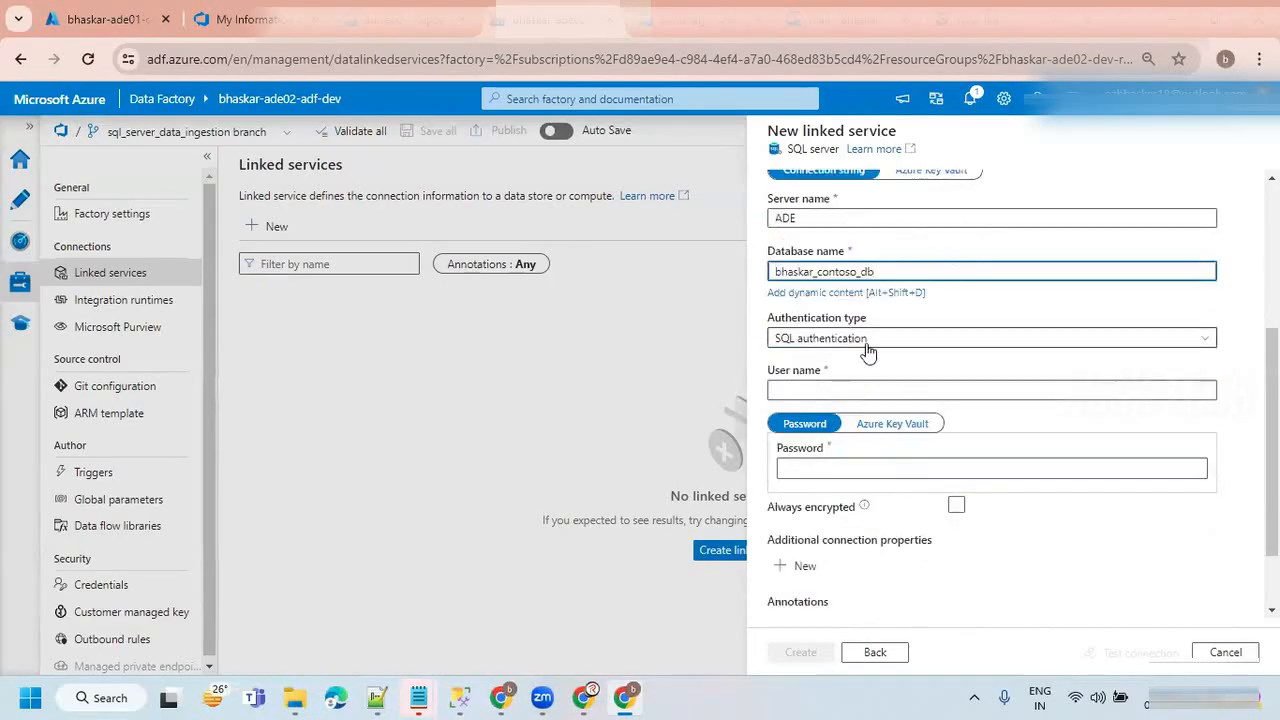
Set the authentication type to Windows authentication and enter the account's user name and password.
{"action": "left_click", "coordinate": [867, 346]}
{"action": "left_click", "coordinate": [862, 374]}
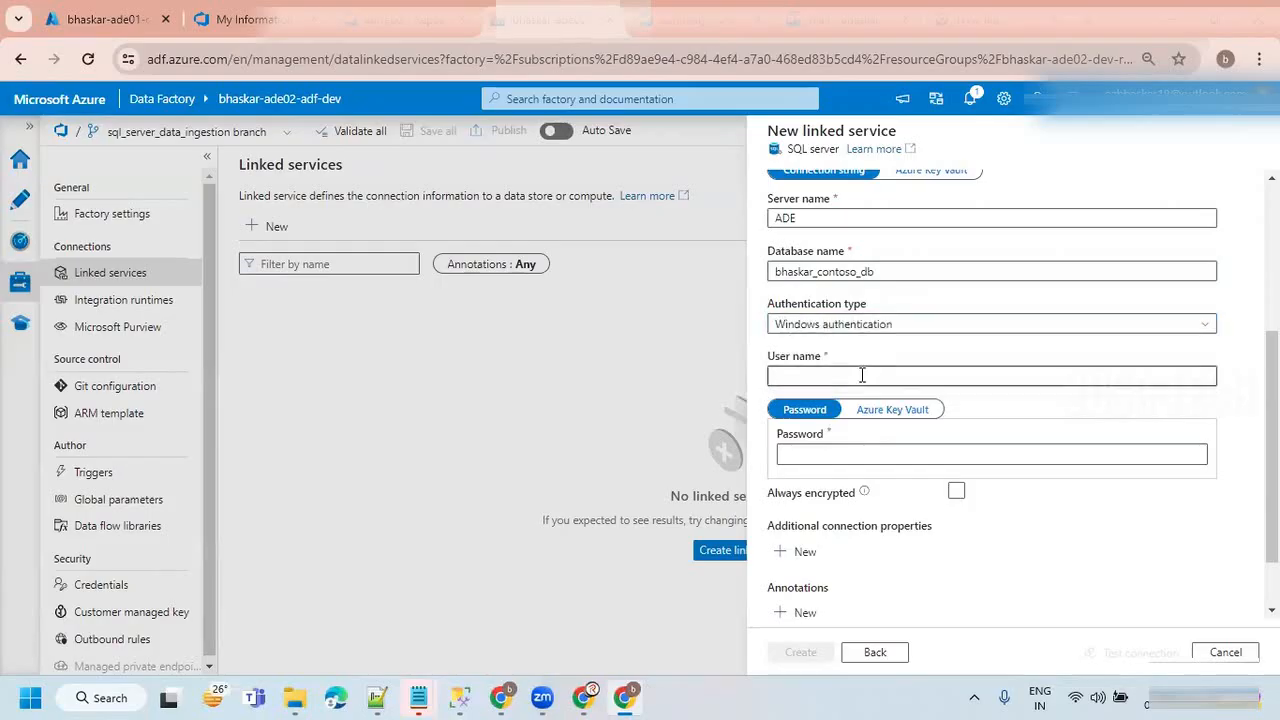
{"action": "left_click", "coordinate": [828, 377]}
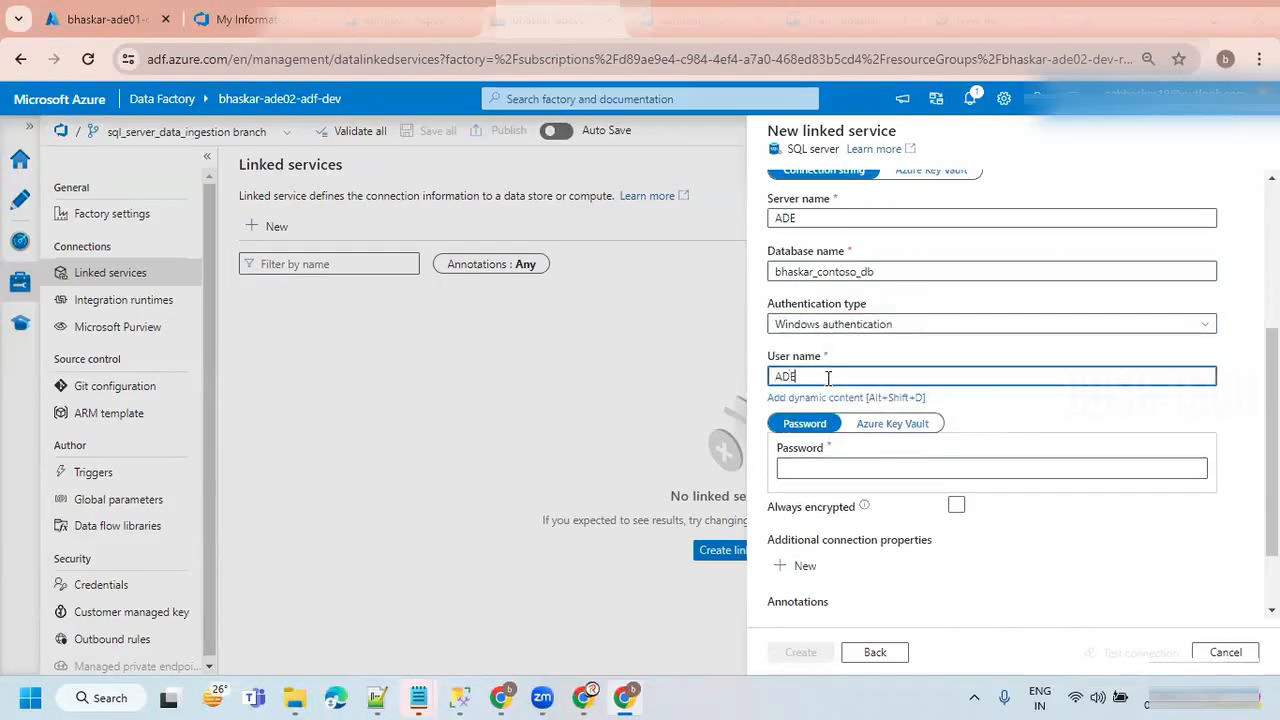
{"action": "type", "text": "ADE\\"}
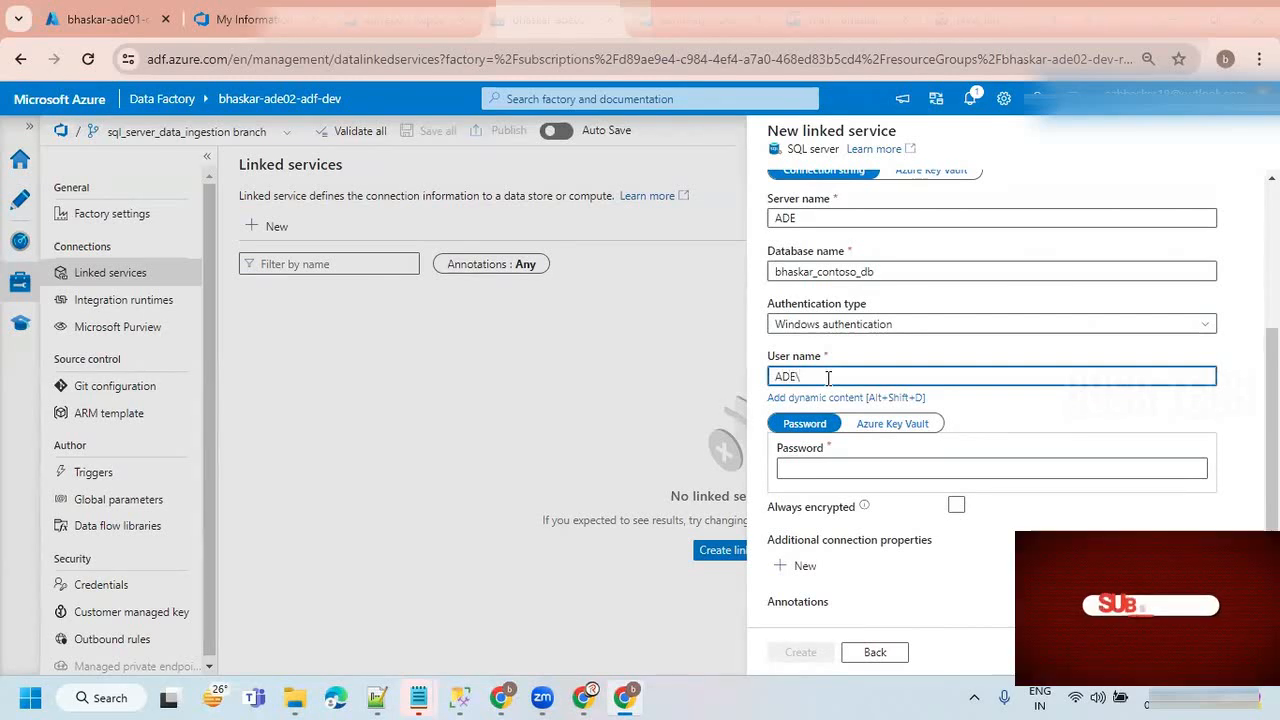
{"action": "type", "text": "bhaska"}
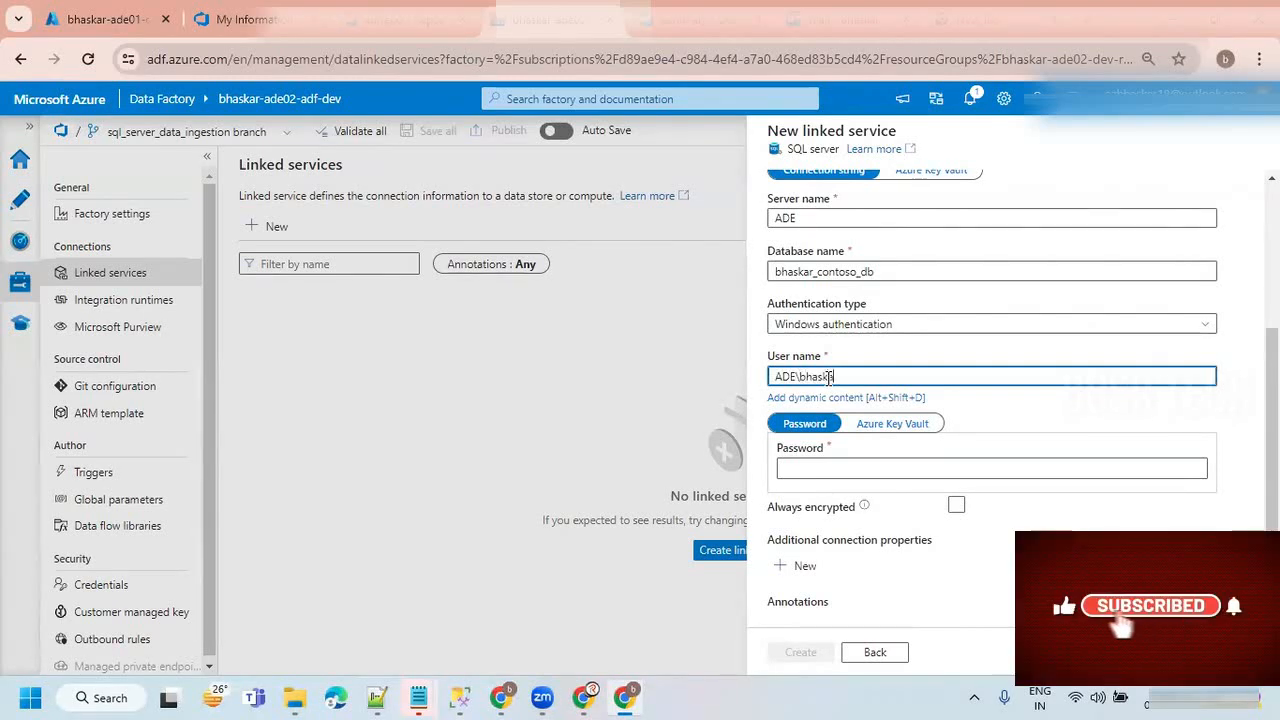
{"action": "type", "text": "r"}
{"action": "key", "text": "Tab"}
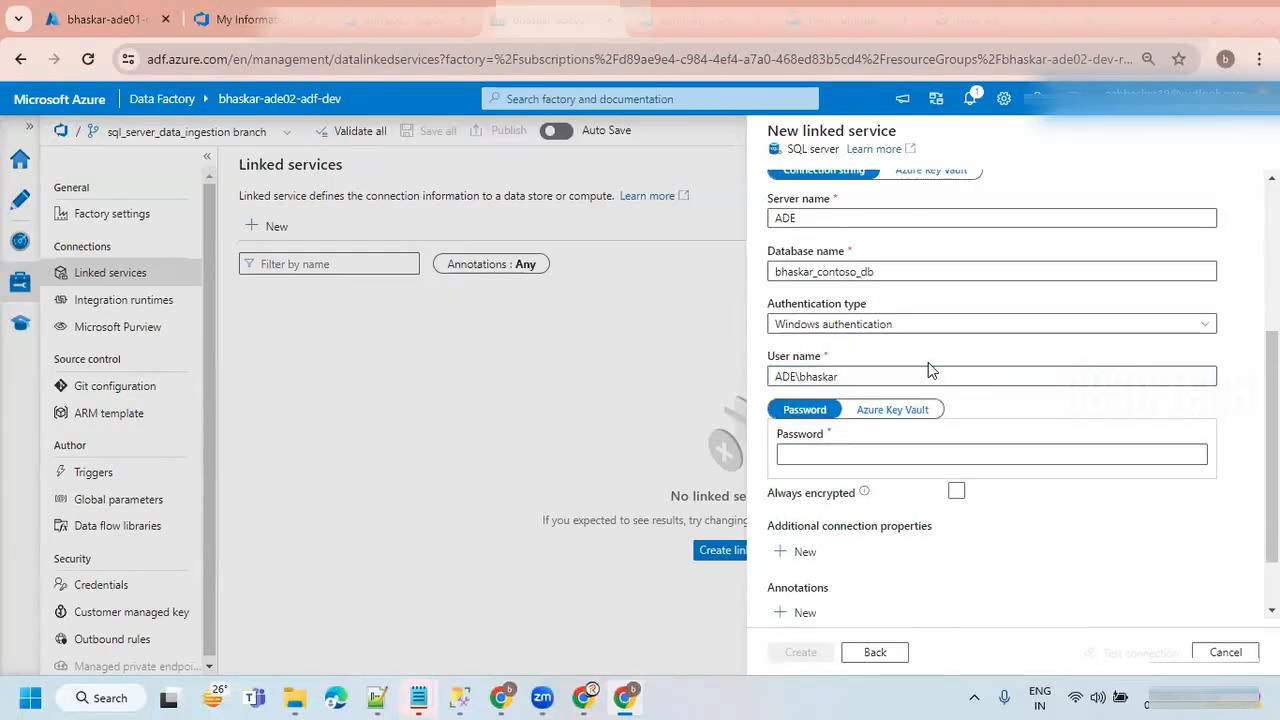
{"action": "type", "text": "••••"}
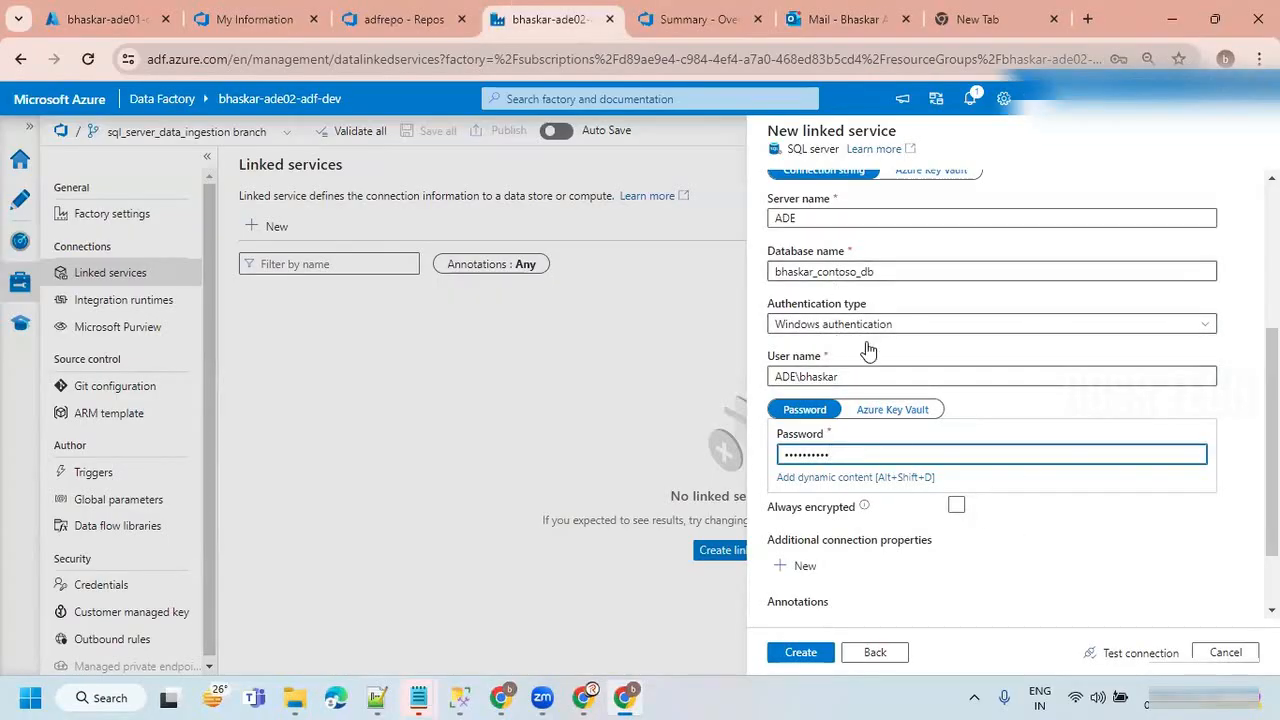
Test the SQL Server connection, create the ls_sql_server linked service with immediate publishing accepted, and dismiss the notification.
{"action": "left_click", "coordinate": [1140, 654]}
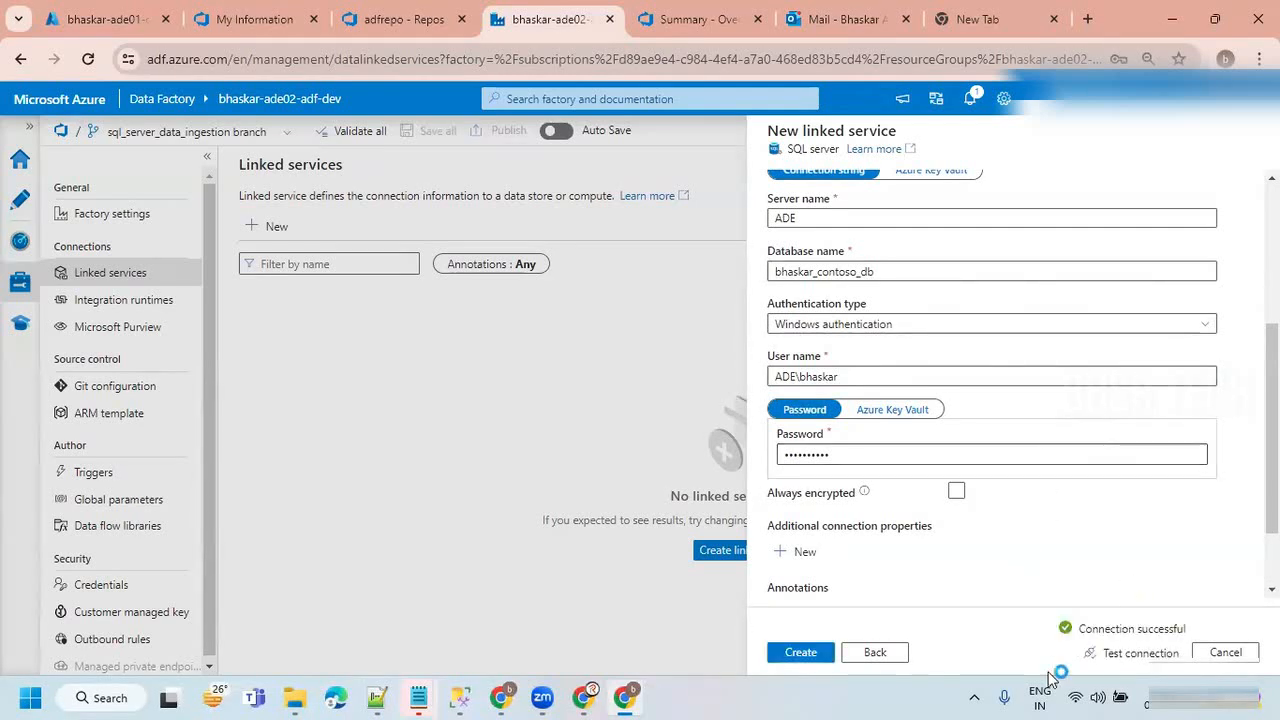
{"action": "left_click", "coordinate": [793, 655]}
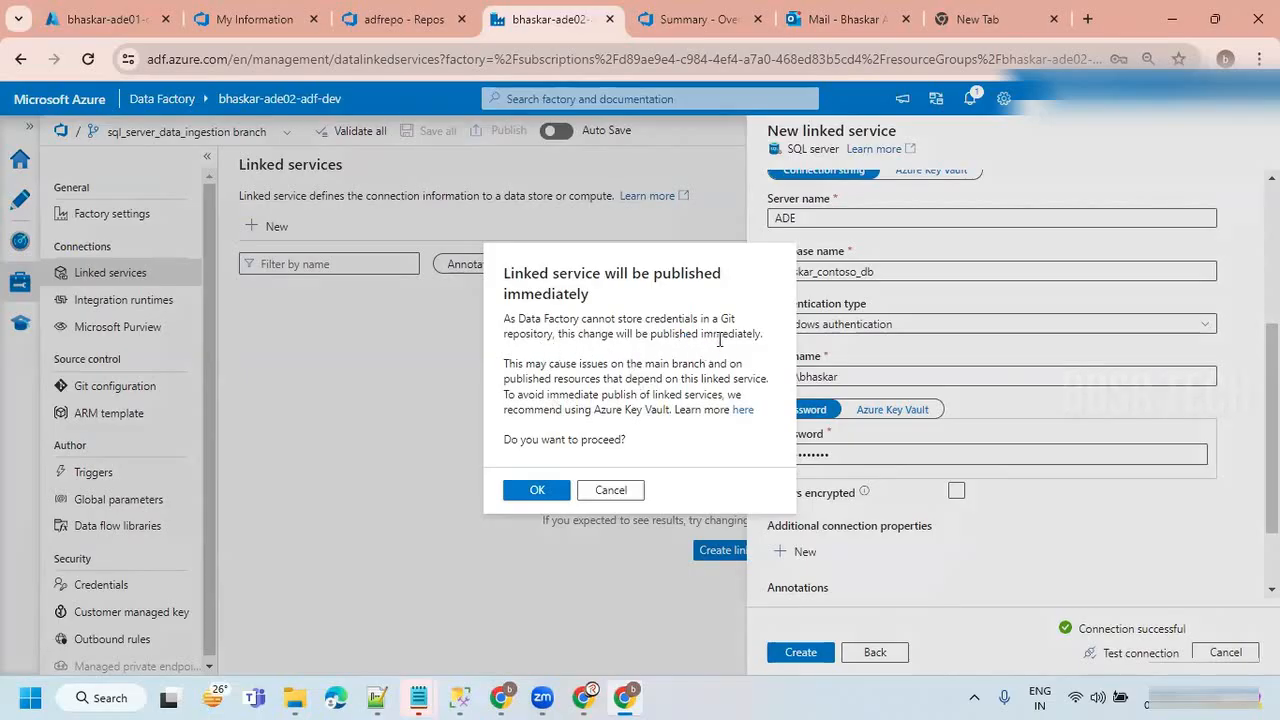
{"action": "left_click", "coordinate": [518, 491]}
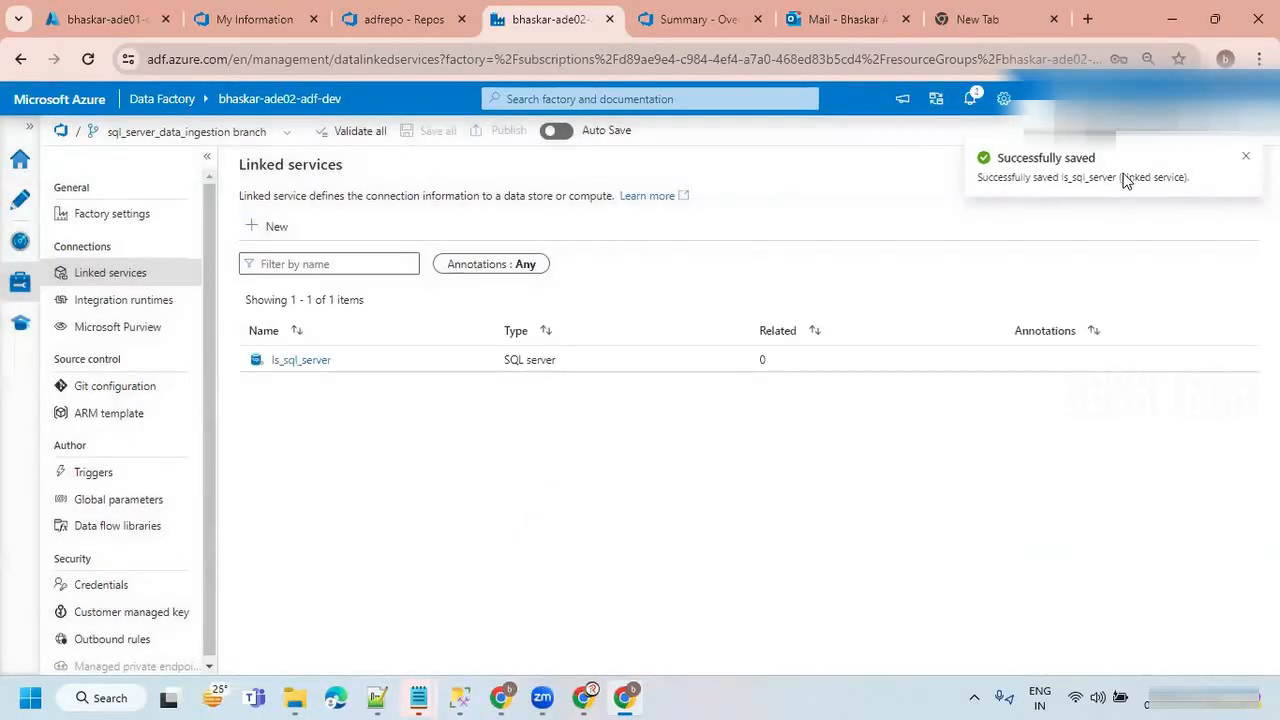
{"action": "left_click", "coordinate": [1246, 156]}
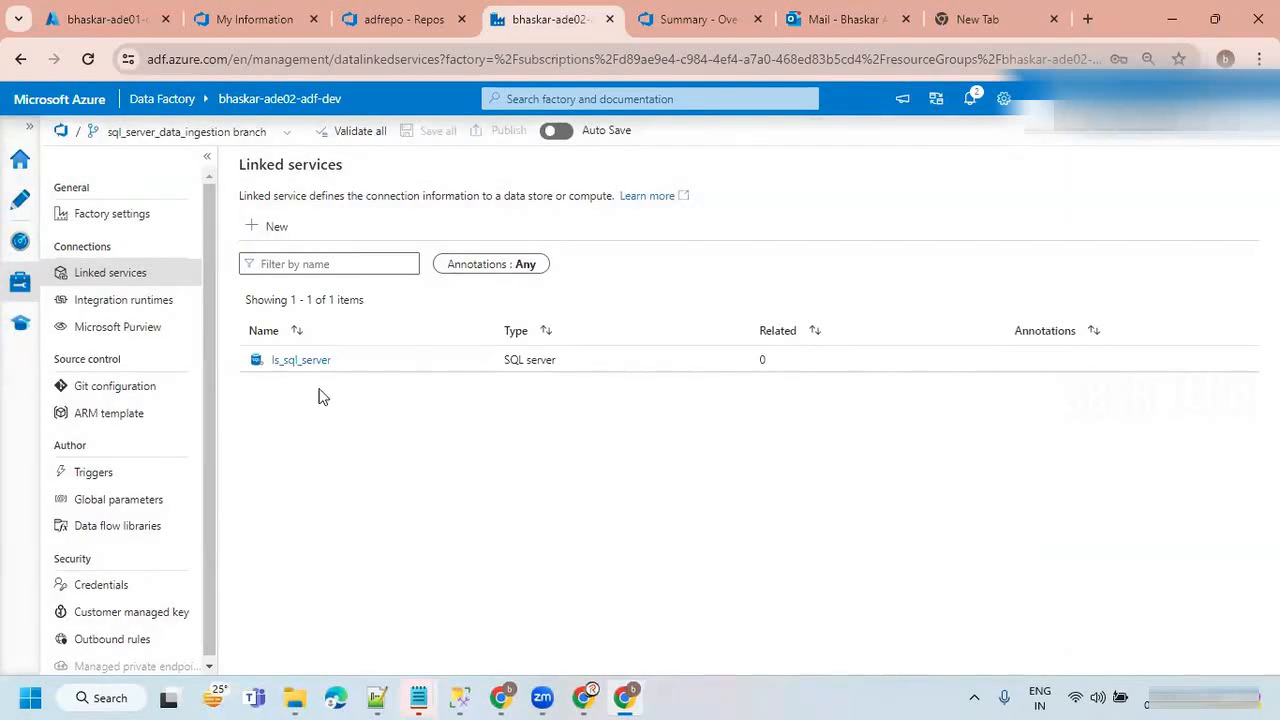
Start another new linked service for the MySQL data store, finding it by searching for mysq.
{"action": "left_click", "coordinate": [256, 229]}
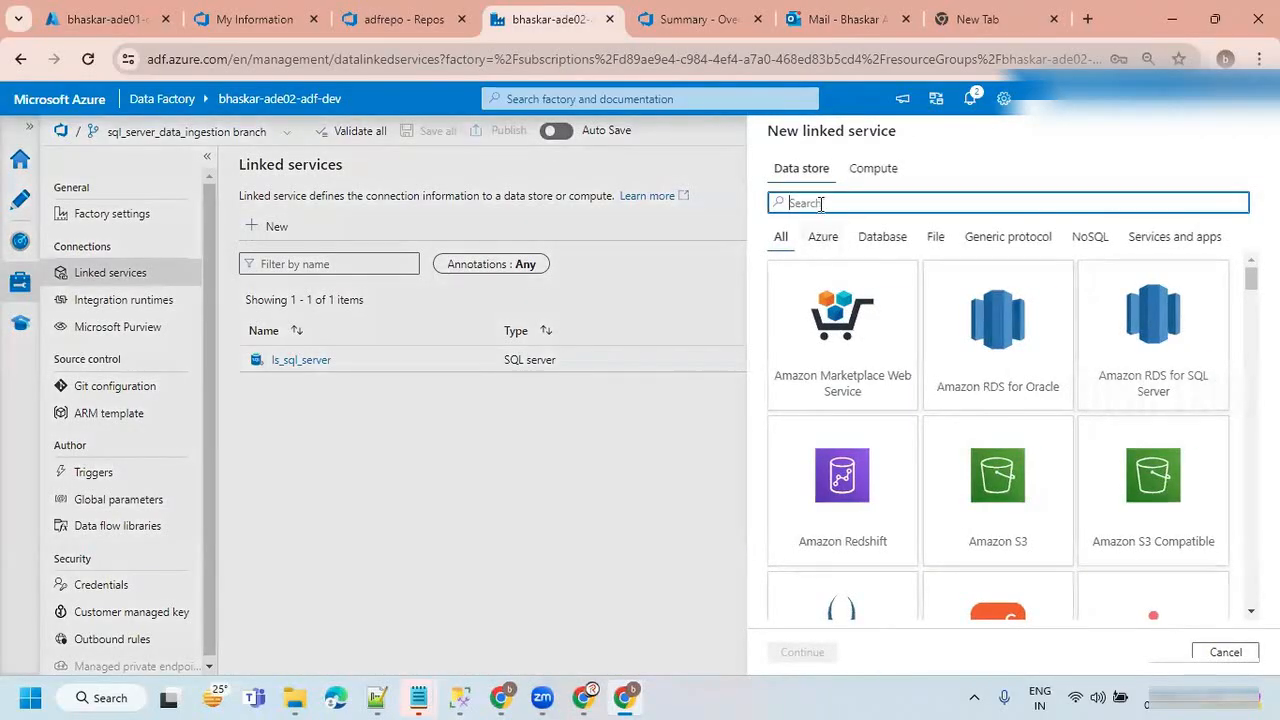
{"action": "type", "text": "mysq"}
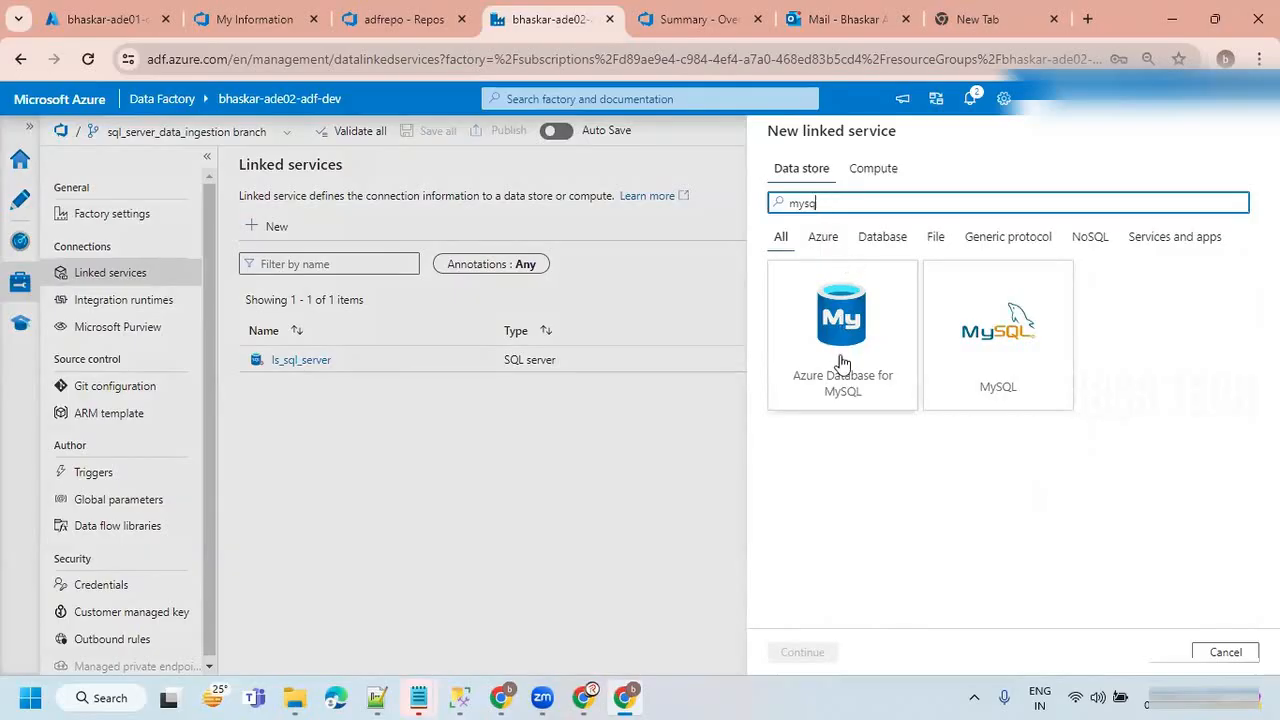
{"action": "left_click", "coordinate": [1012, 358]}
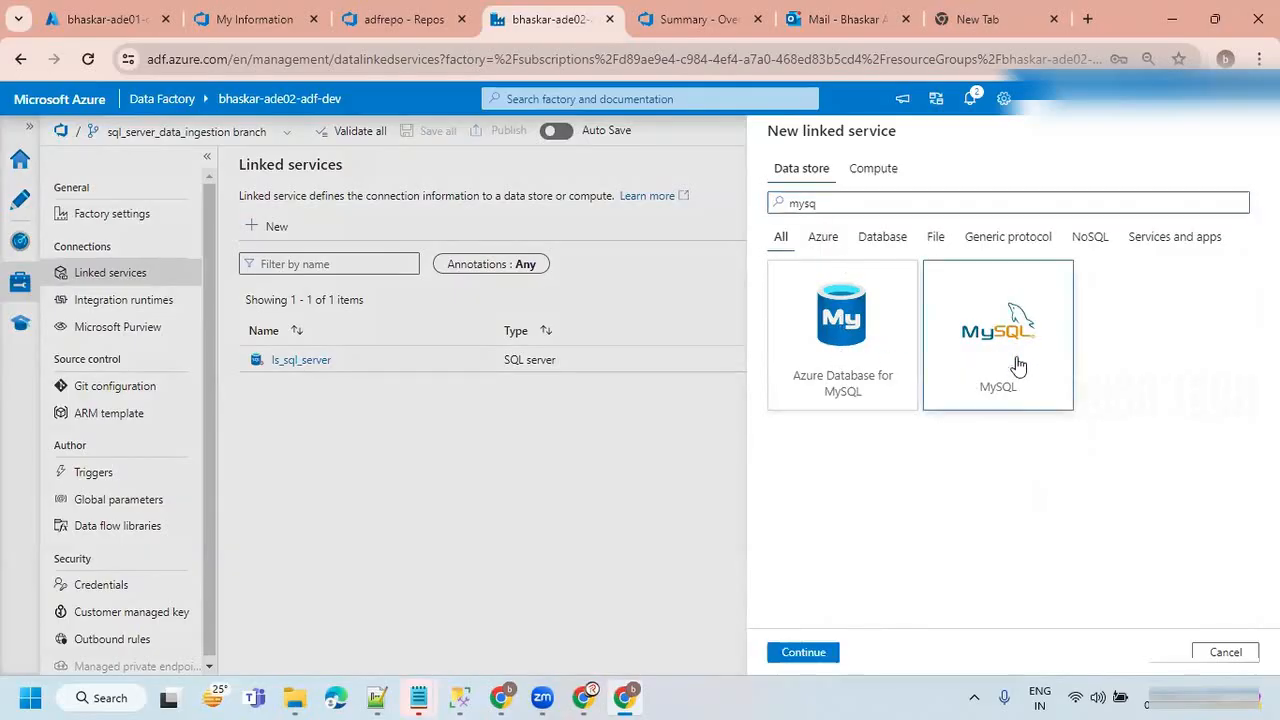
{"action": "left_click", "coordinate": [803, 652]}
Name the linked service ls_mysql and connect it via the SelfHostedIR integration runtime.
{"action": "left_click_drag", "start_coordinate": [835, 201], "coordinate": [699, 205]}
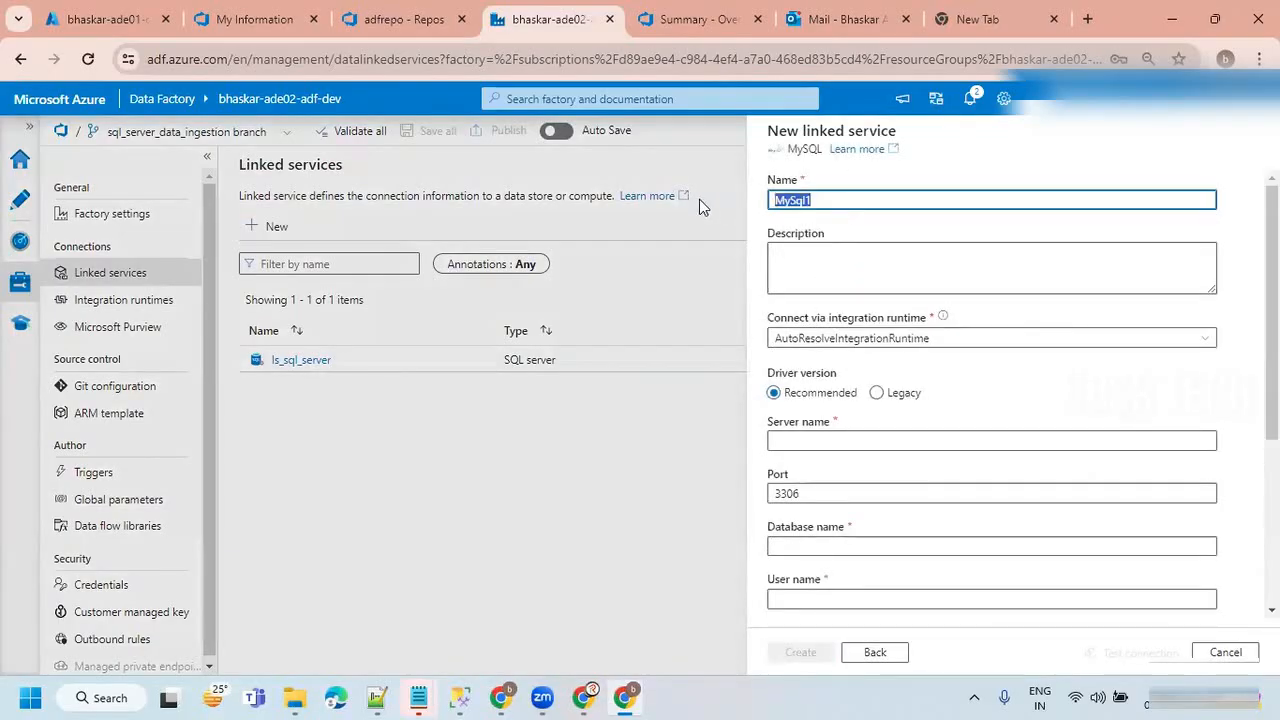
{"action": "key", "text": "BackSpace"}
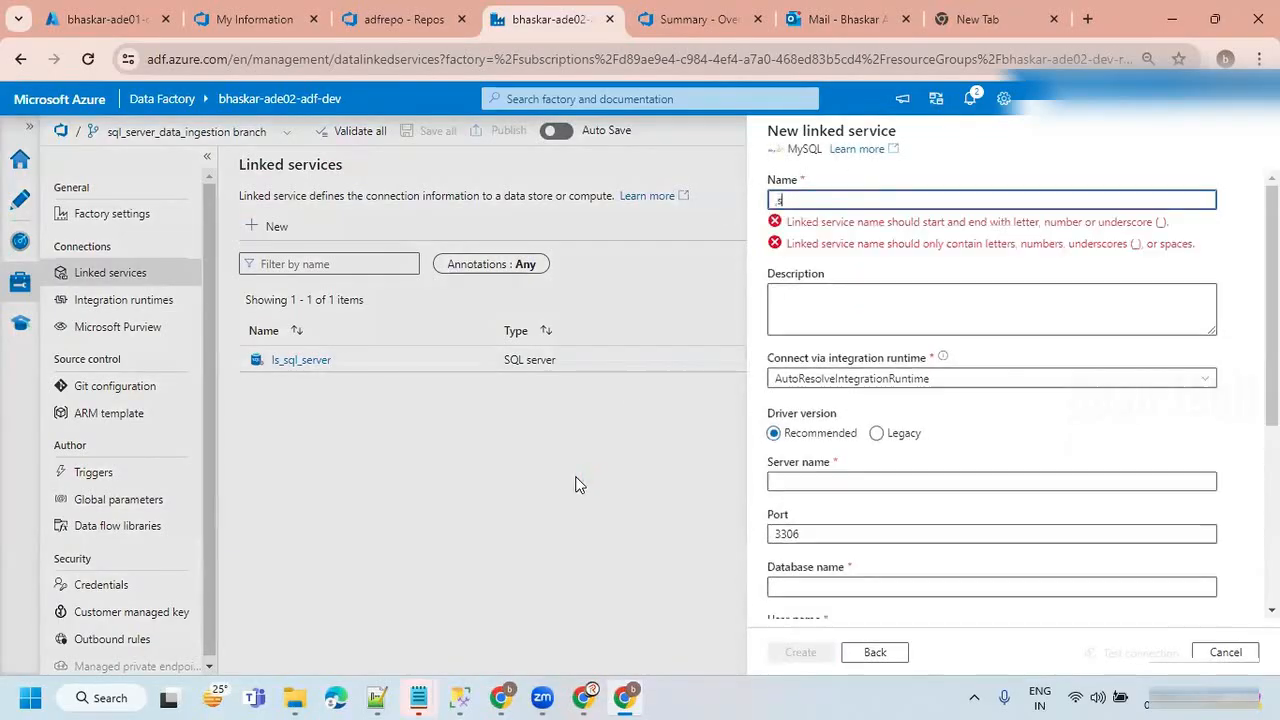
{"action": "key", "text": "Num_Lock"}
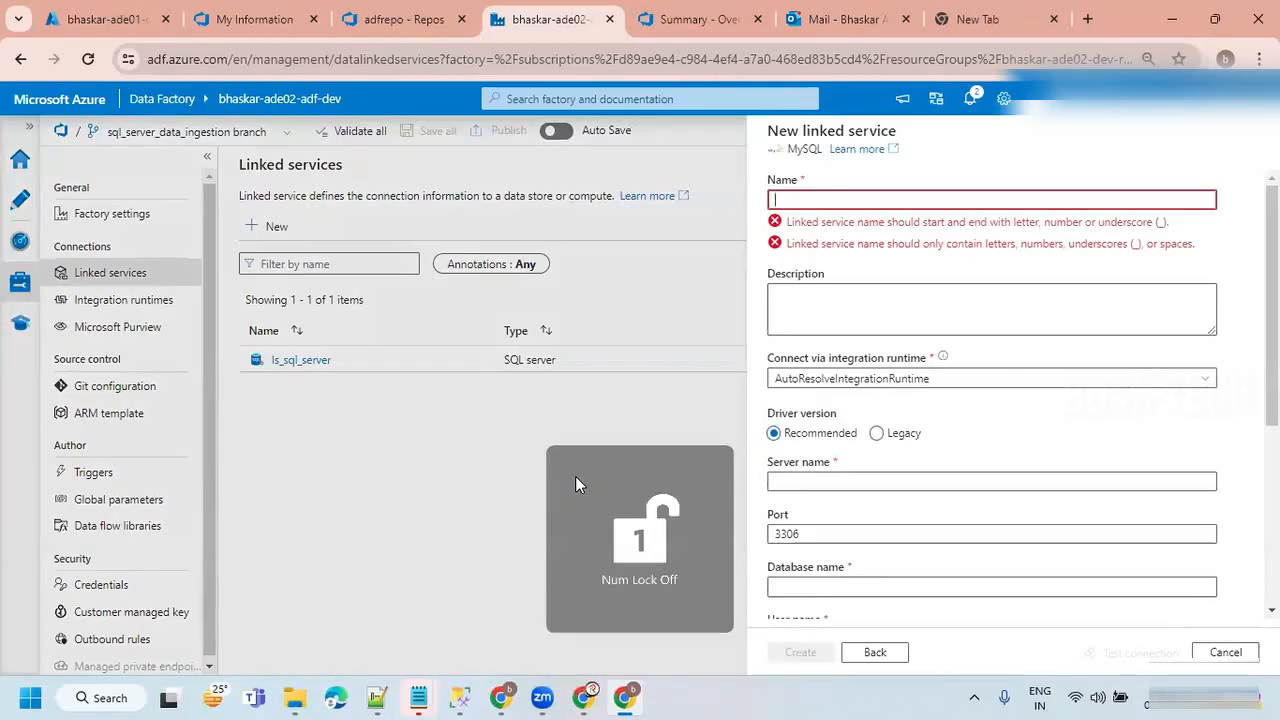
{"action": "key", "text": "BackSpace"}
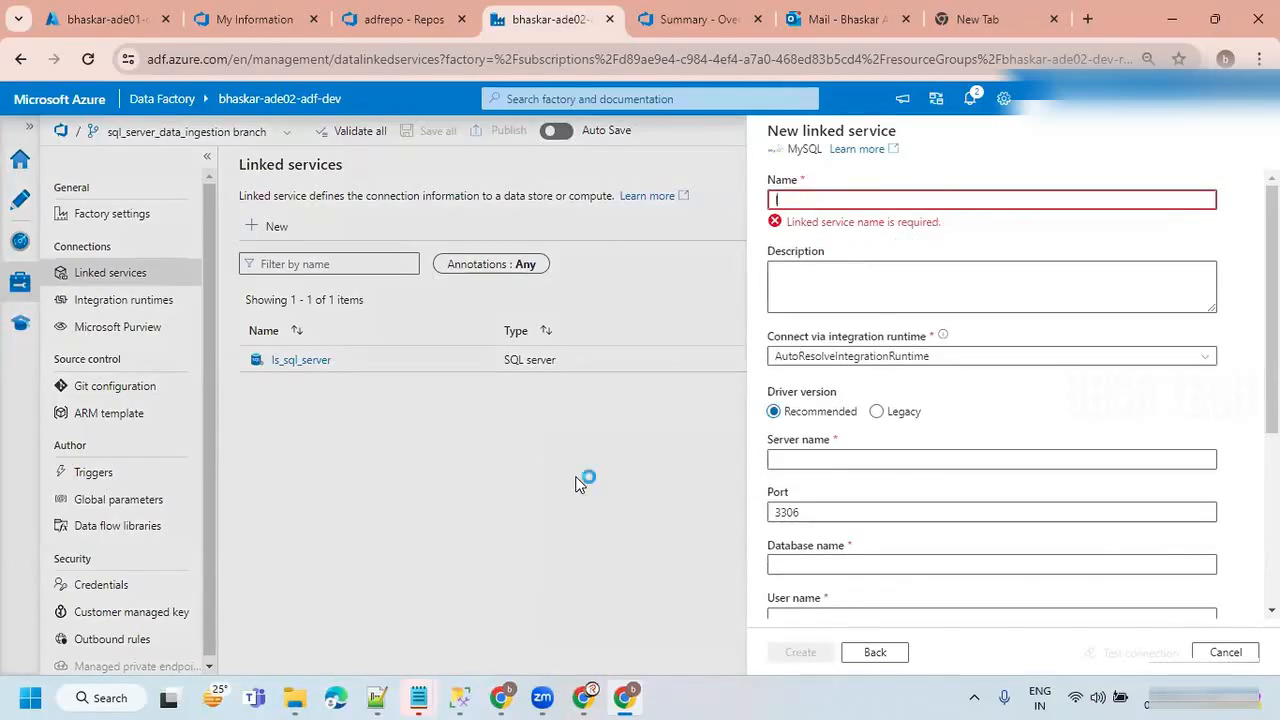
{"action": "type", "text": "ls_mysql"}
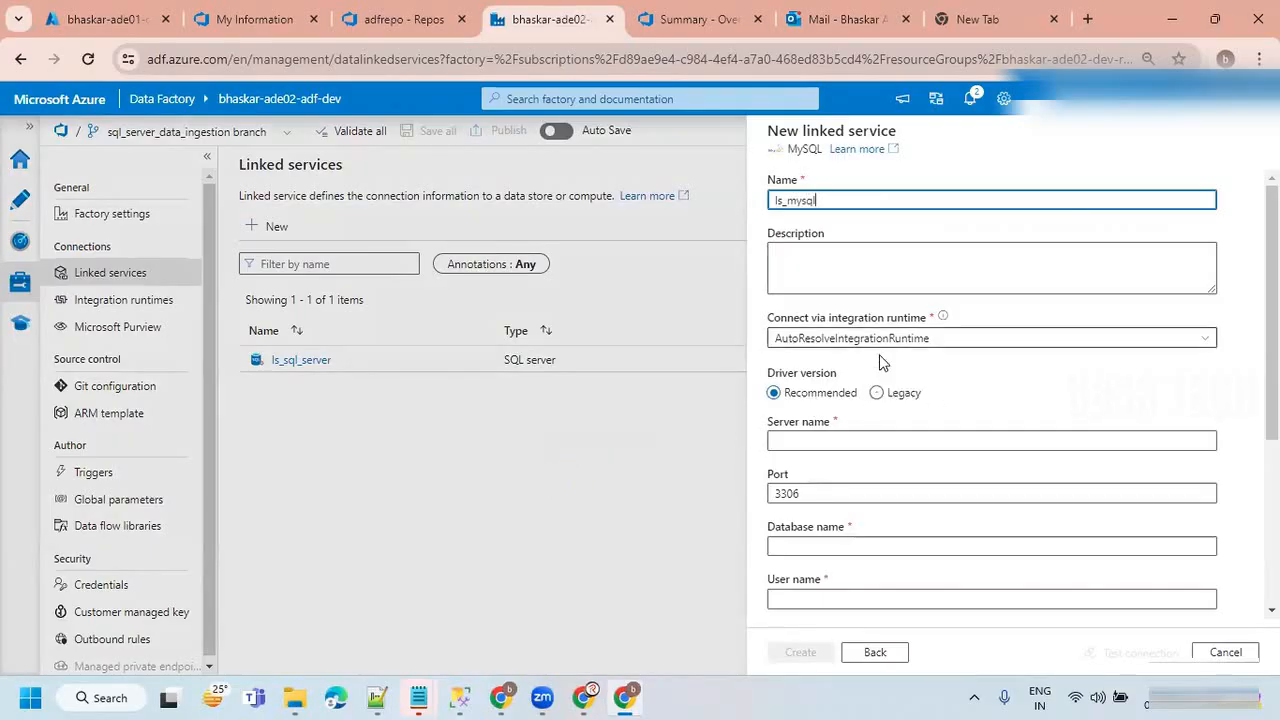
{"action": "left_click", "coordinate": [850, 338]}
{"action": "left_click", "coordinate": [838, 414]}
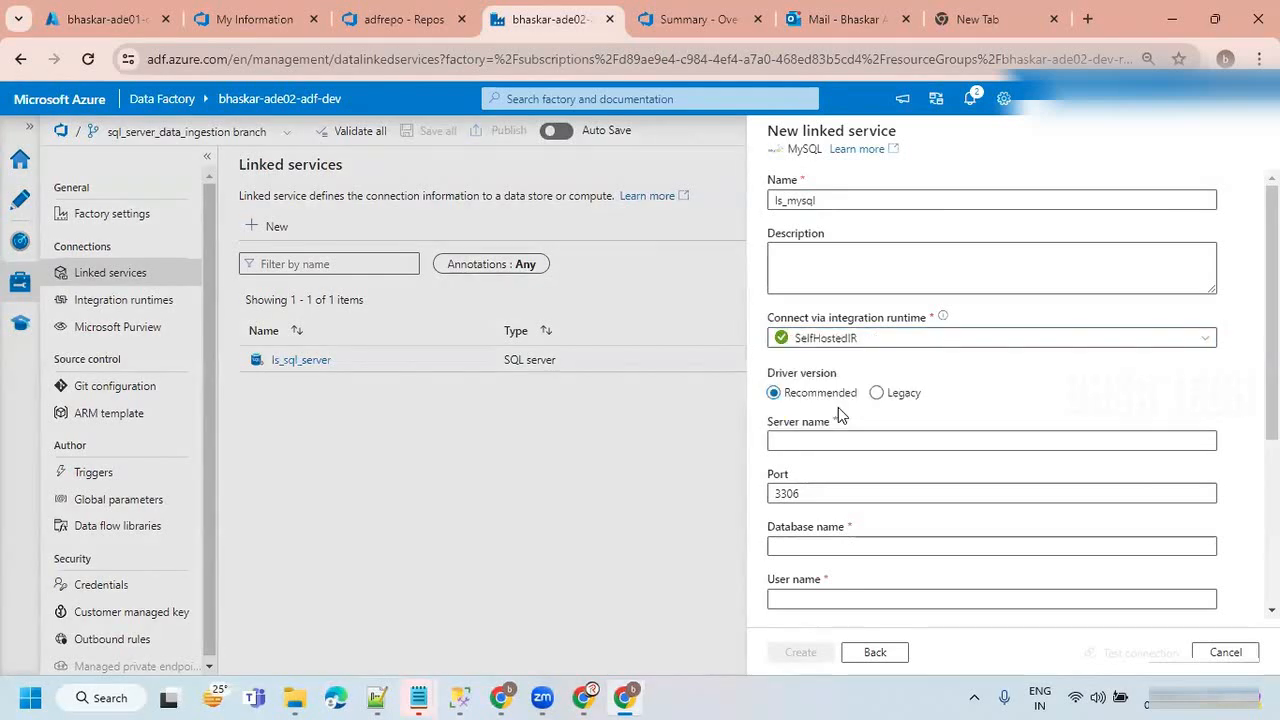
Set the server name to localhost and, after checking the whiteboard diagram, the database name to bhaskar_retail_db.
{"action": "left_click", "coordinate": [860, 441]}
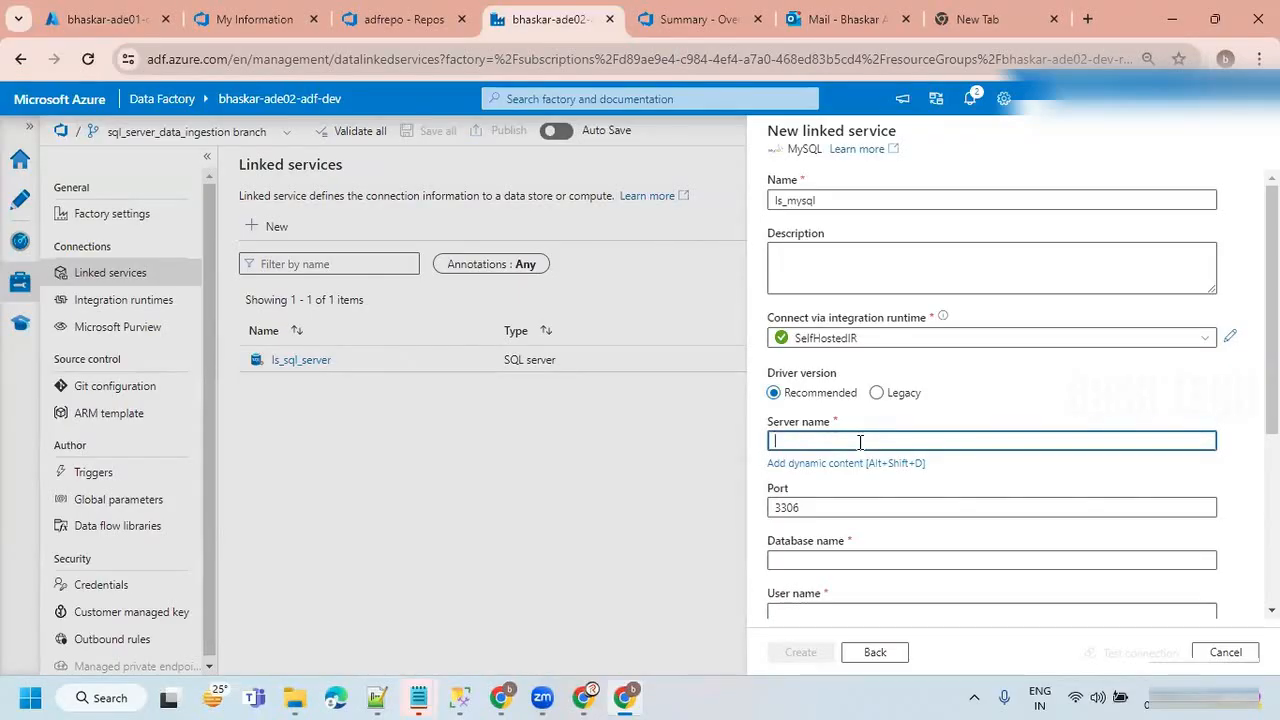
{"action": "type", "text": "localhost"}
{"action": "scroll", "coordinate": [830, 505], "scroll_direction": "down", "scroll_amount": 1}
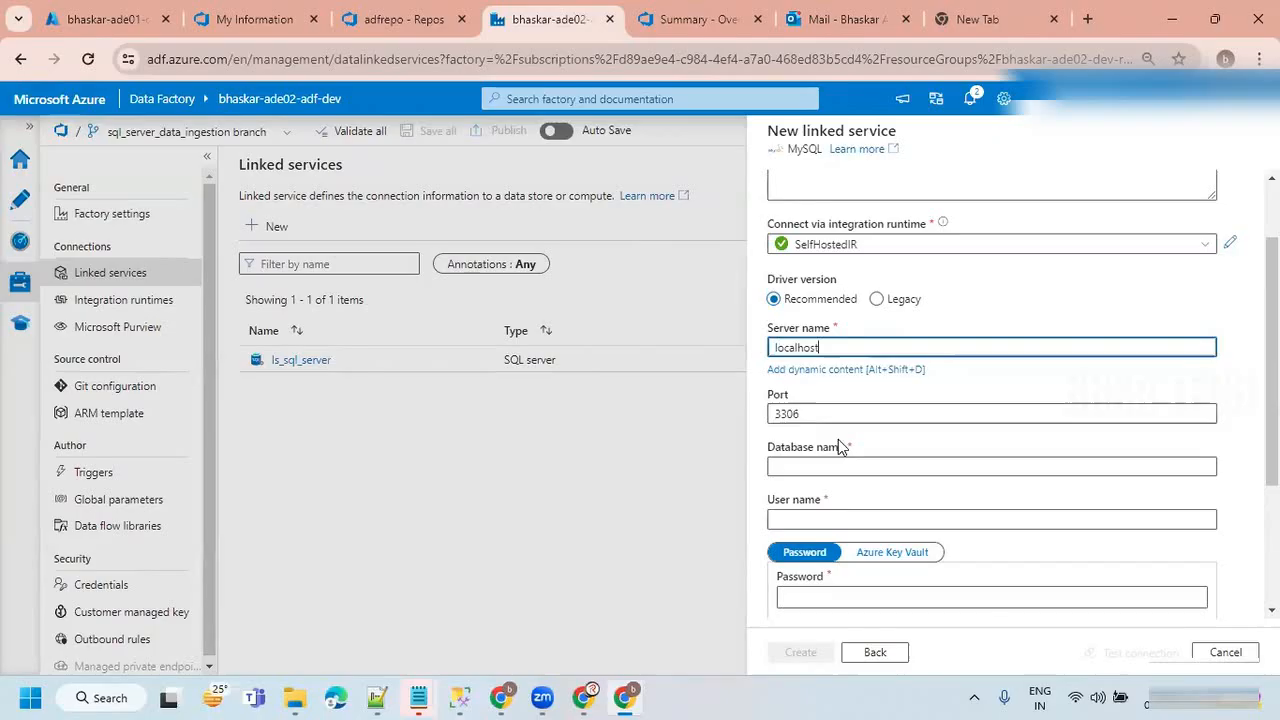
{"action": "scroll", "coordinate": [840, 450], "scroll_direction": "down", "scroll_amount": 1}
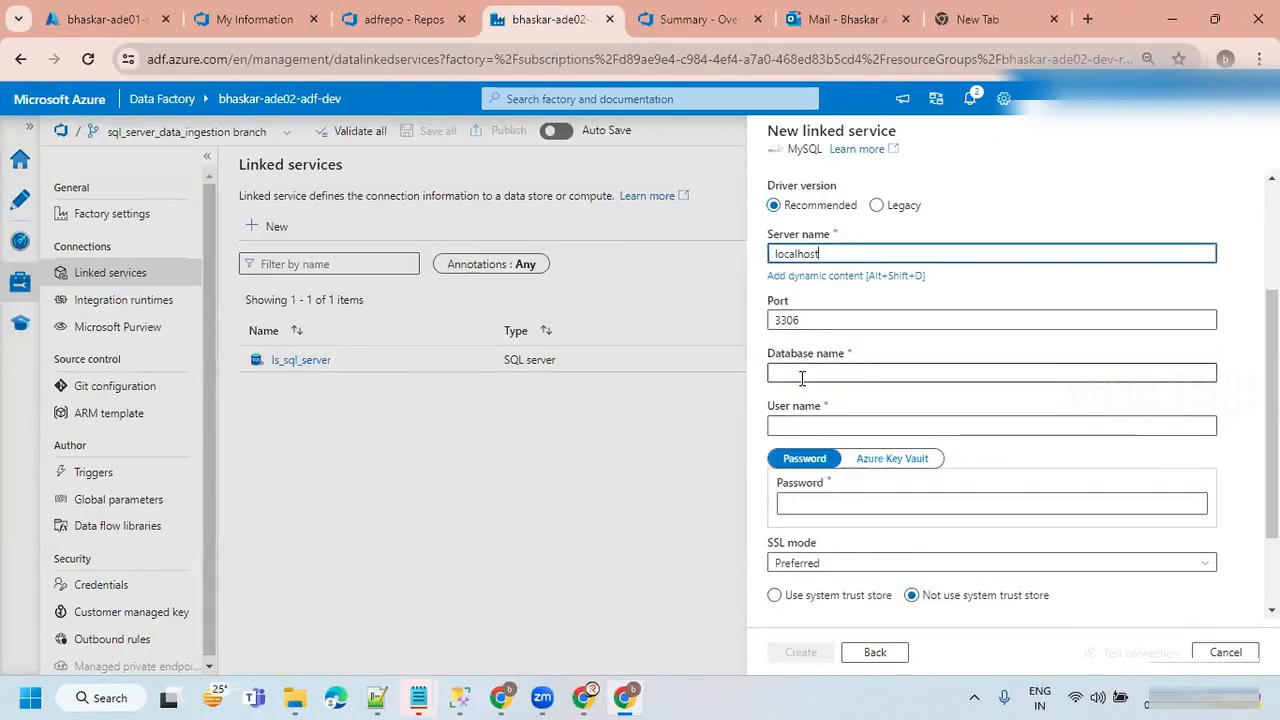
{"action": "left_click", "coordinate": [501, 697]}
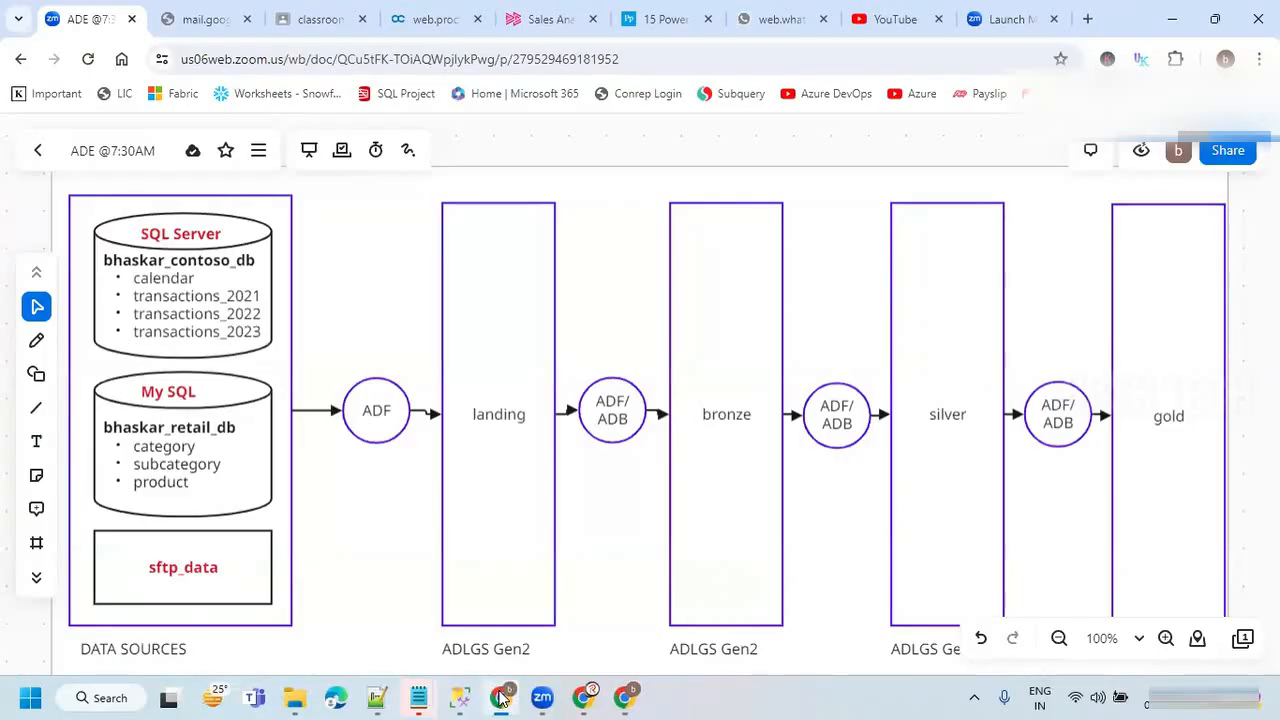
{"action": "left_click", "coordinate": [501, 697]}
{"action": "left_click", "coordinate": [828, 374]}
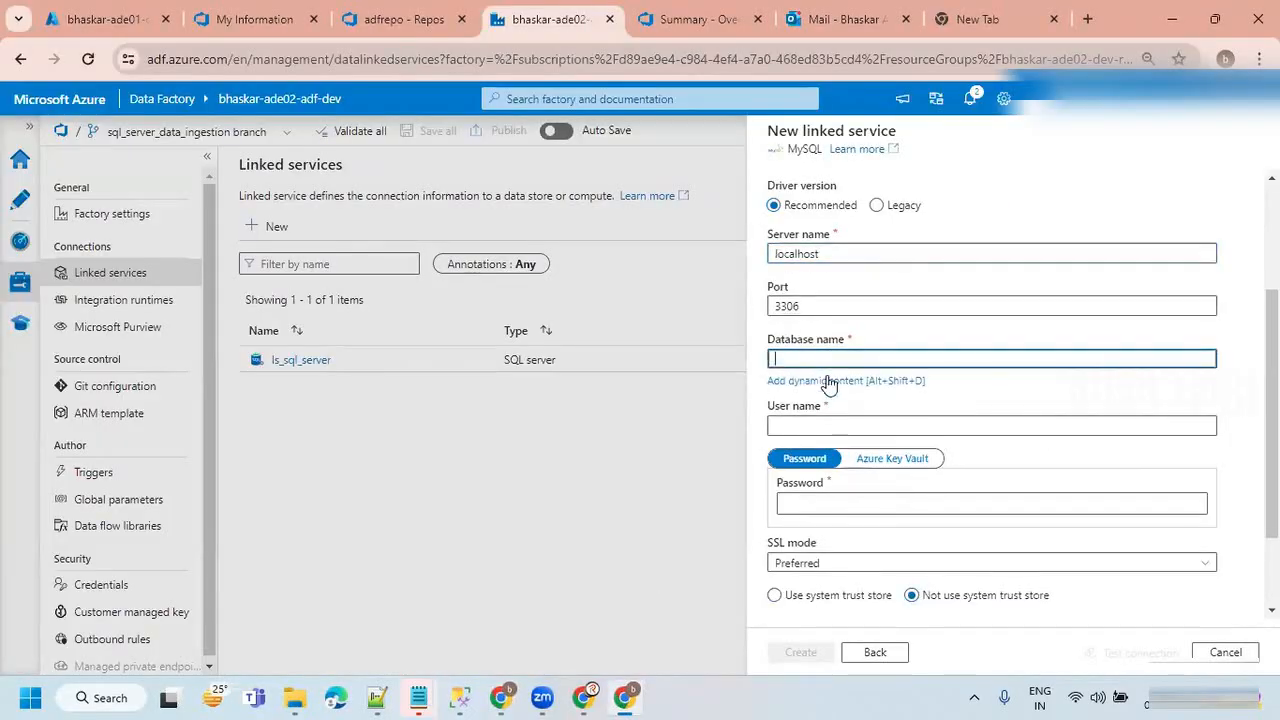
{"action": "type", "text": "bhaskar_retail_db"}
Enter the MySQL account's user name and password, and test the connection.
{"action": "left_click", "coordinate": [810, 424]}
{"action": "type", "text": "bhaskar"}
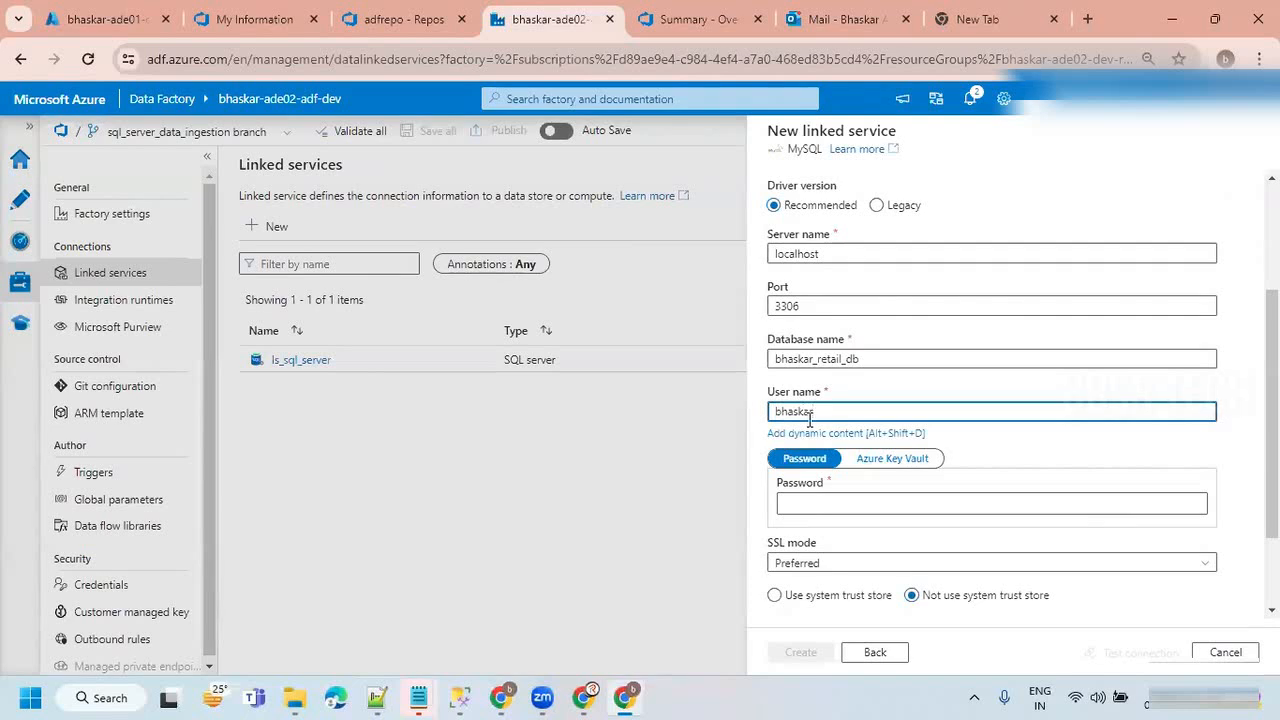
{"action": "left_click", "coordinate": [815, 502]}
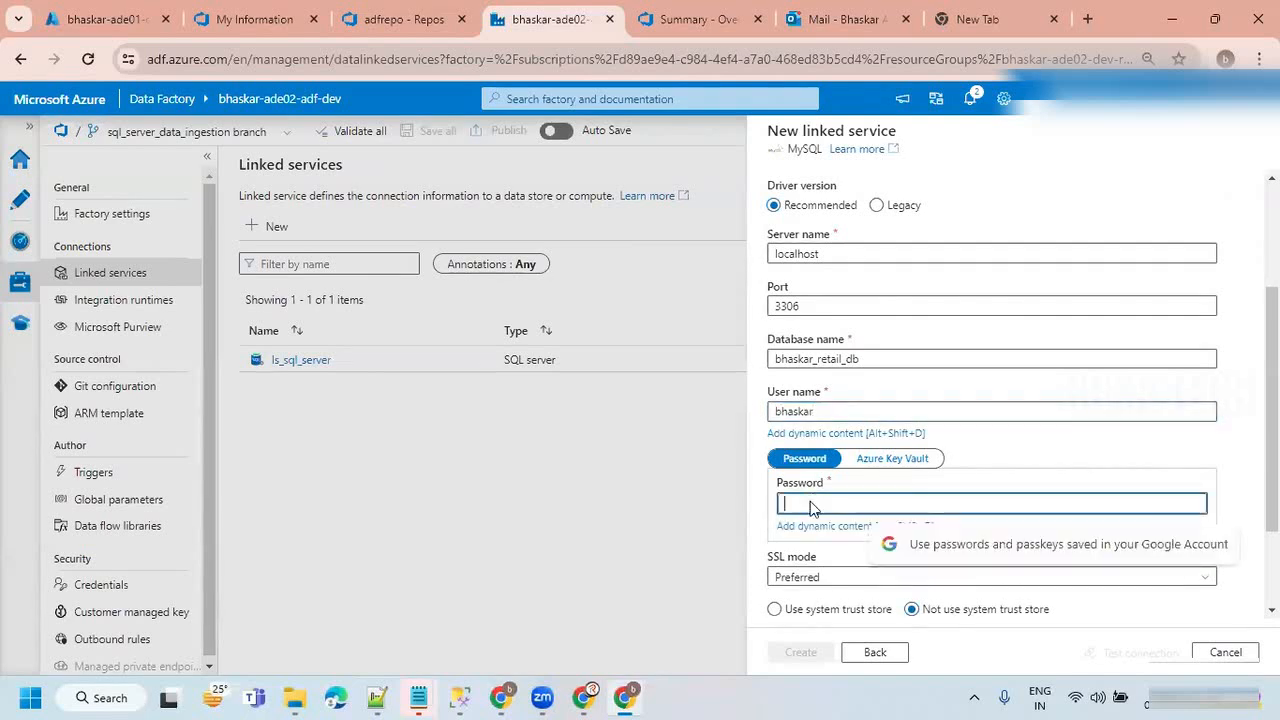
{"action": "type", "text": "••••••••"}
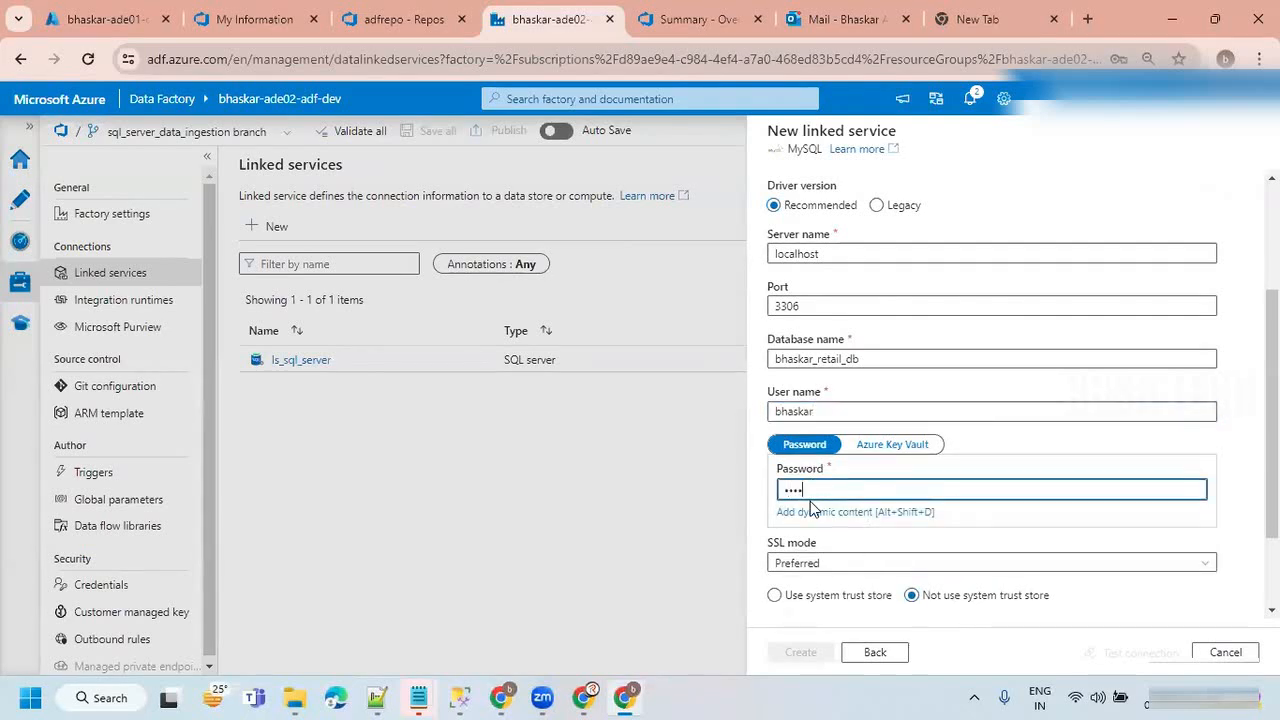
{"action": "type", "text": "••"}
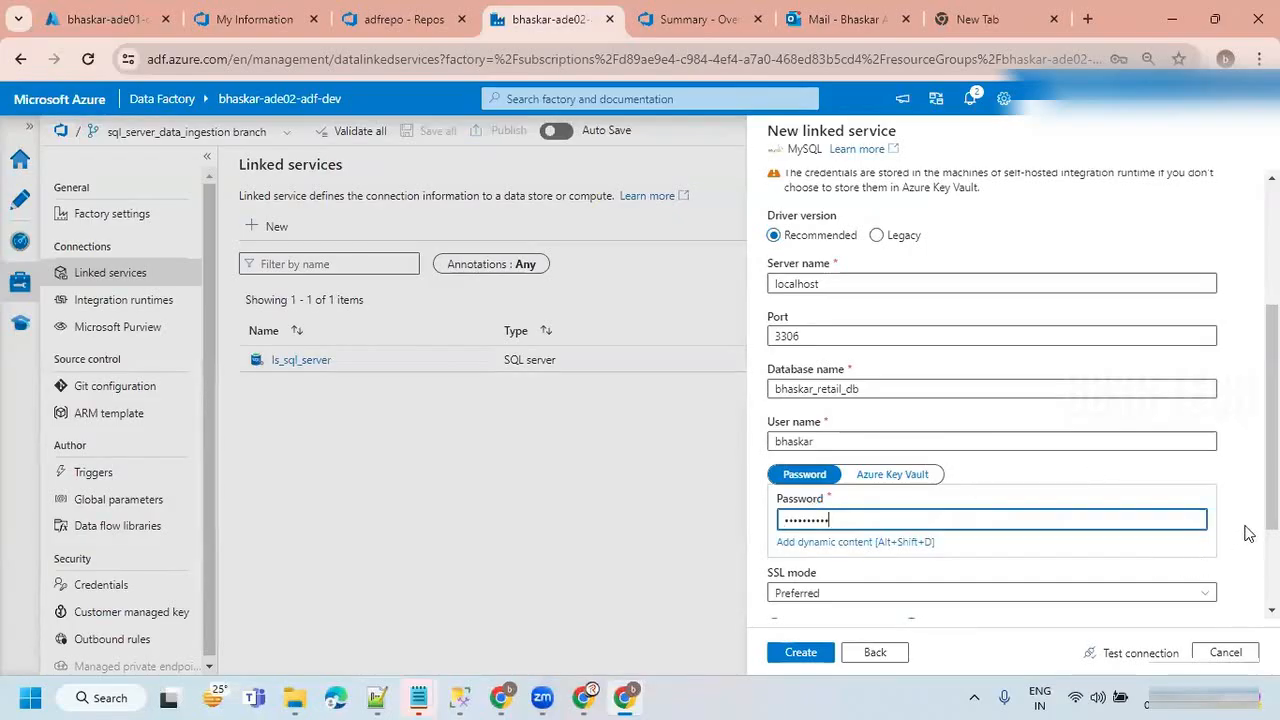
{"action": "scroll", "coordinate": [1246, 529], "scroll_direction": "down", "scroll_amount": 2}
{"action": "left_click", "coordinate": [1135, 652]}
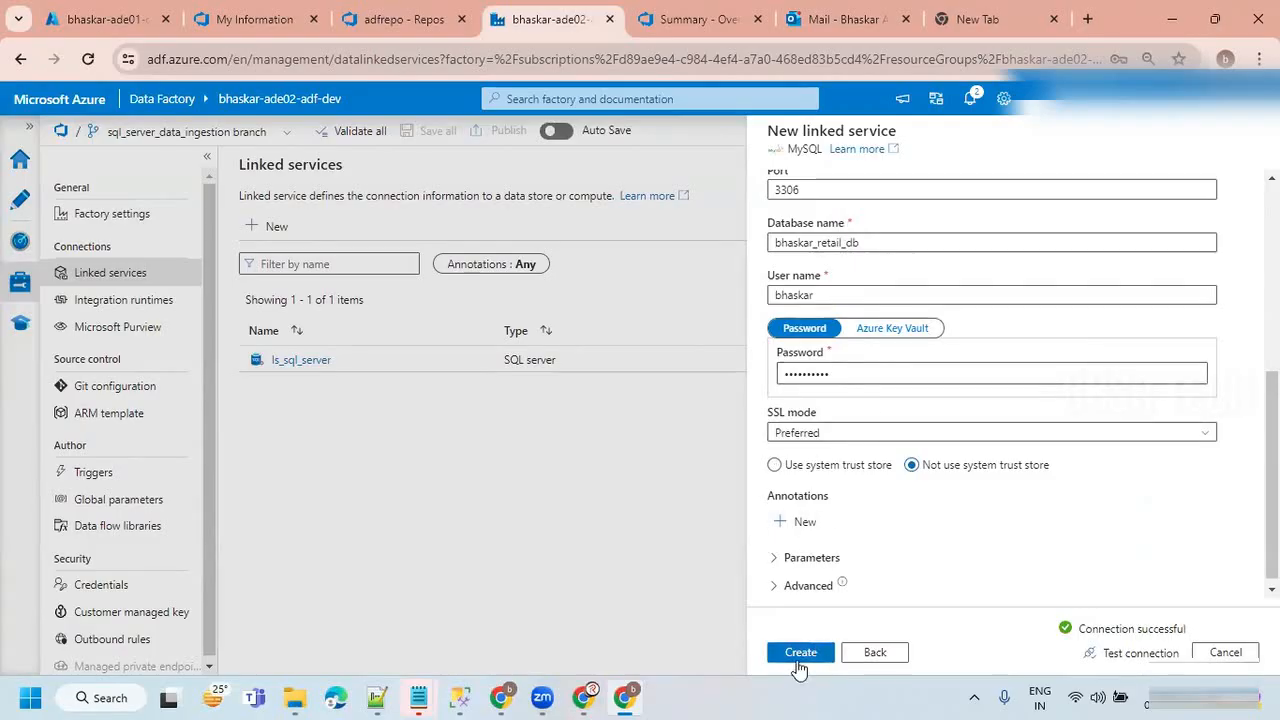
Search Windows for "opensh" and clear the search text.
{"action": "left_click", "coordinate": [100, 698]}
{"action": "type", "text": "op"}
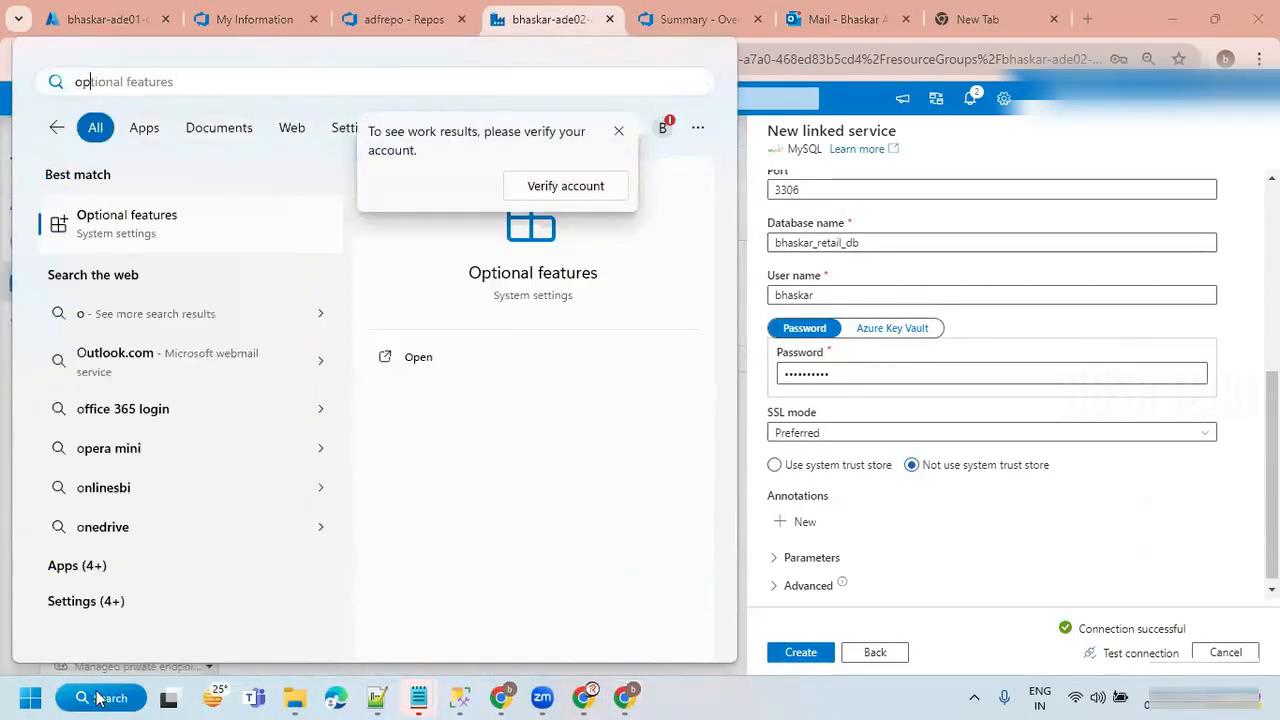
{"action": "type", "text": "n"}
{"action": "key", "text": "BackSpace"}
{"action": "type", "text": "en"}
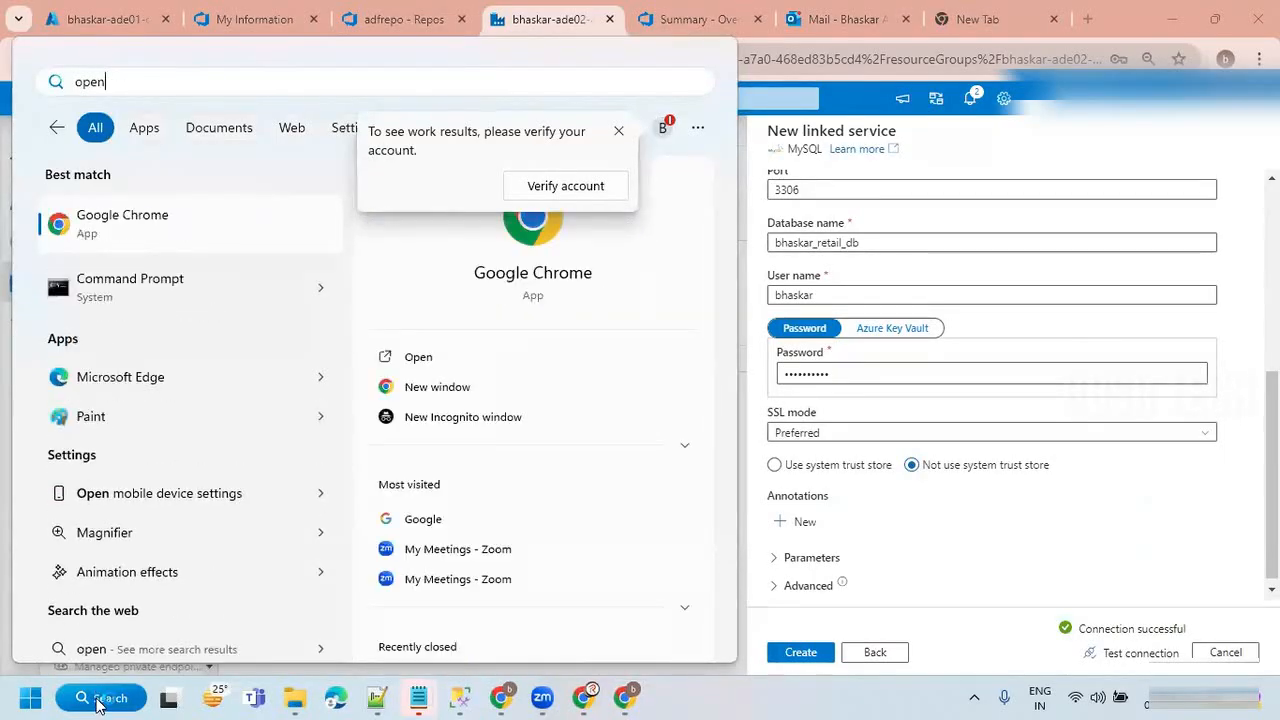
{"action": "type", "text": "sh"}
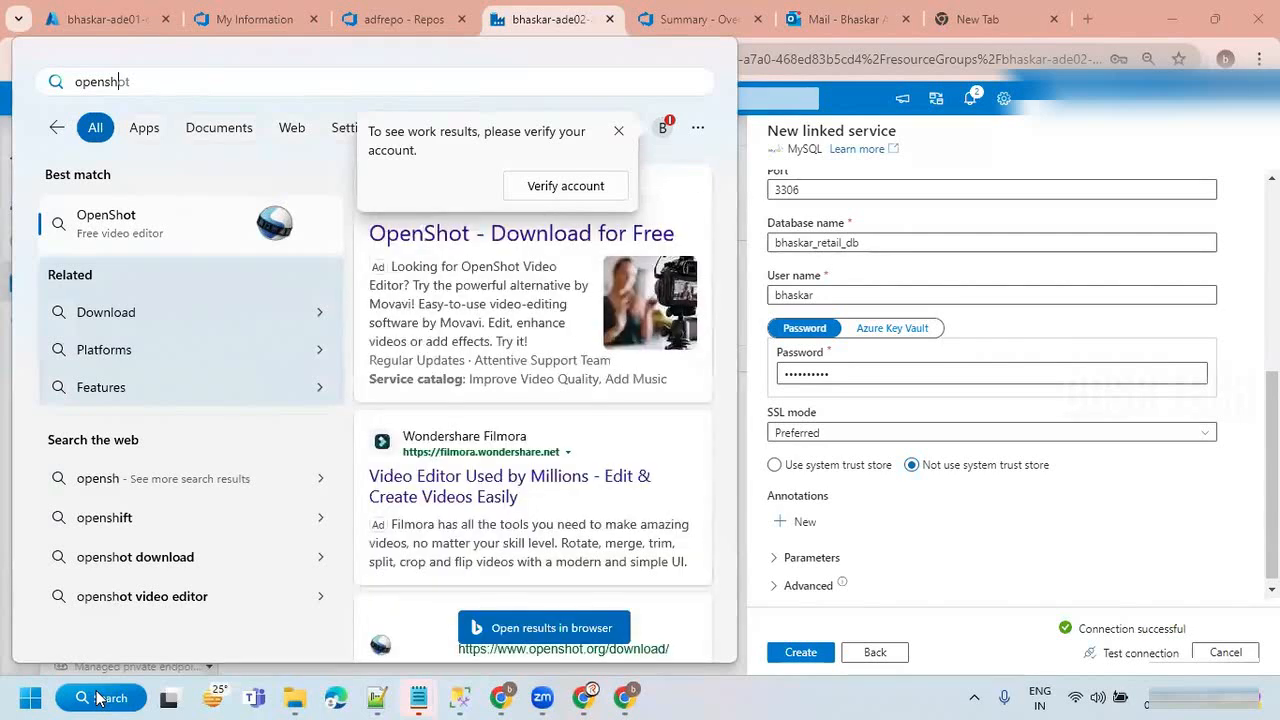
{"action": "key", "text": "BackSpace"}
{"action": "key", "text": "BackSpace"}
{"action": "key", "text": "BackSpace"}
{"action": "key", "text": "BackSpace"}
{"action": "key", "text": "BackSpace"}
{"action": "key", "text": "BackSpace"}
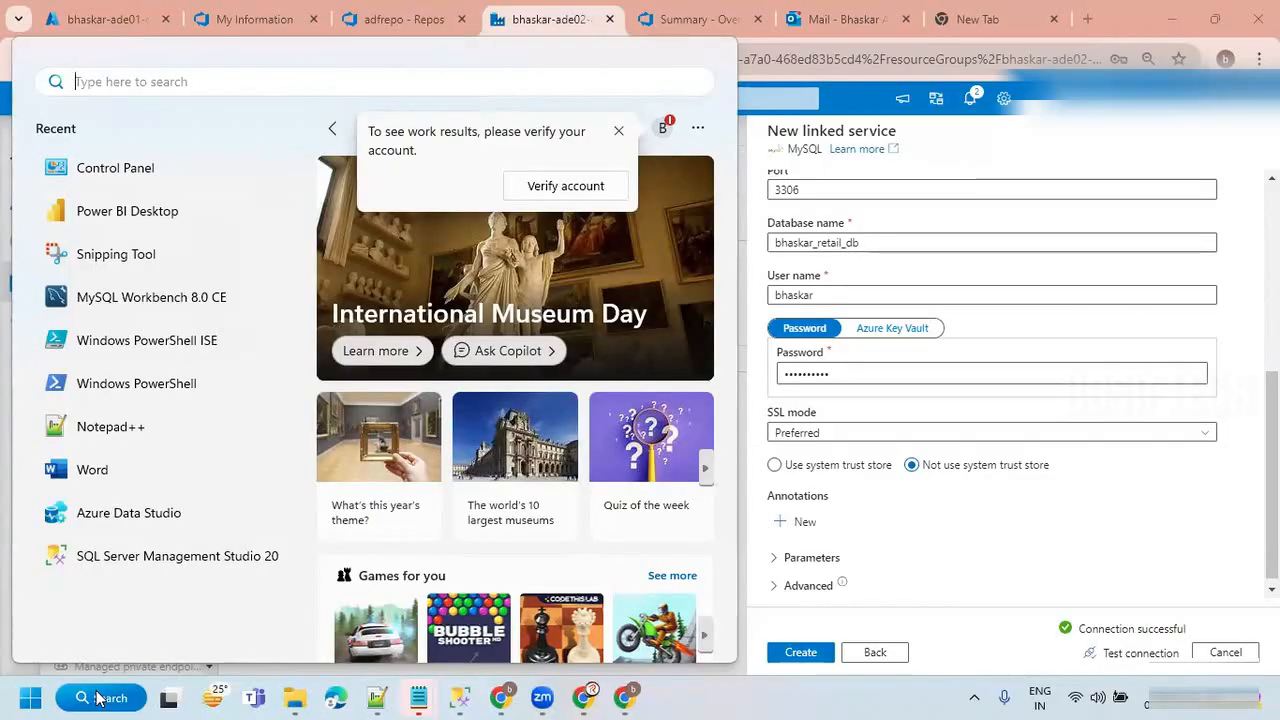
Open Windows Settings, search it for entries starting with "open", clear the search and close Settings.
{"action": "type", "text": "set"}
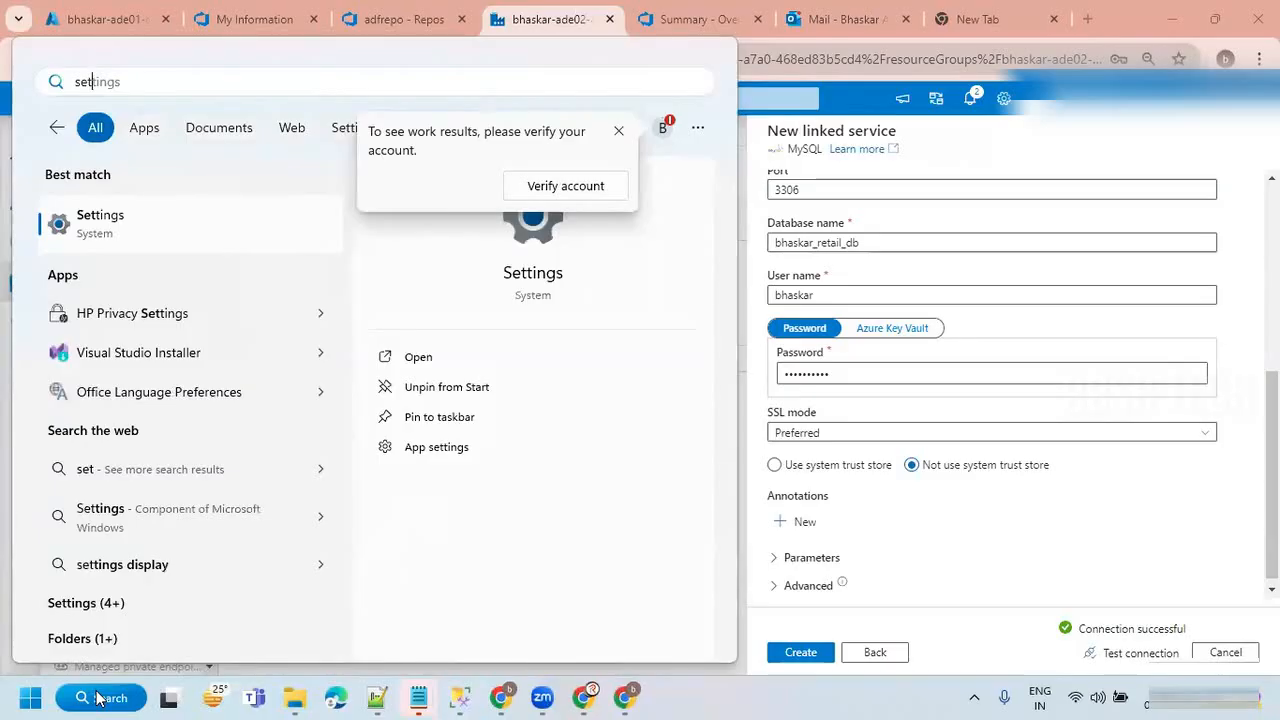
{"action": "left_click", "coordinate": [139, 225]}
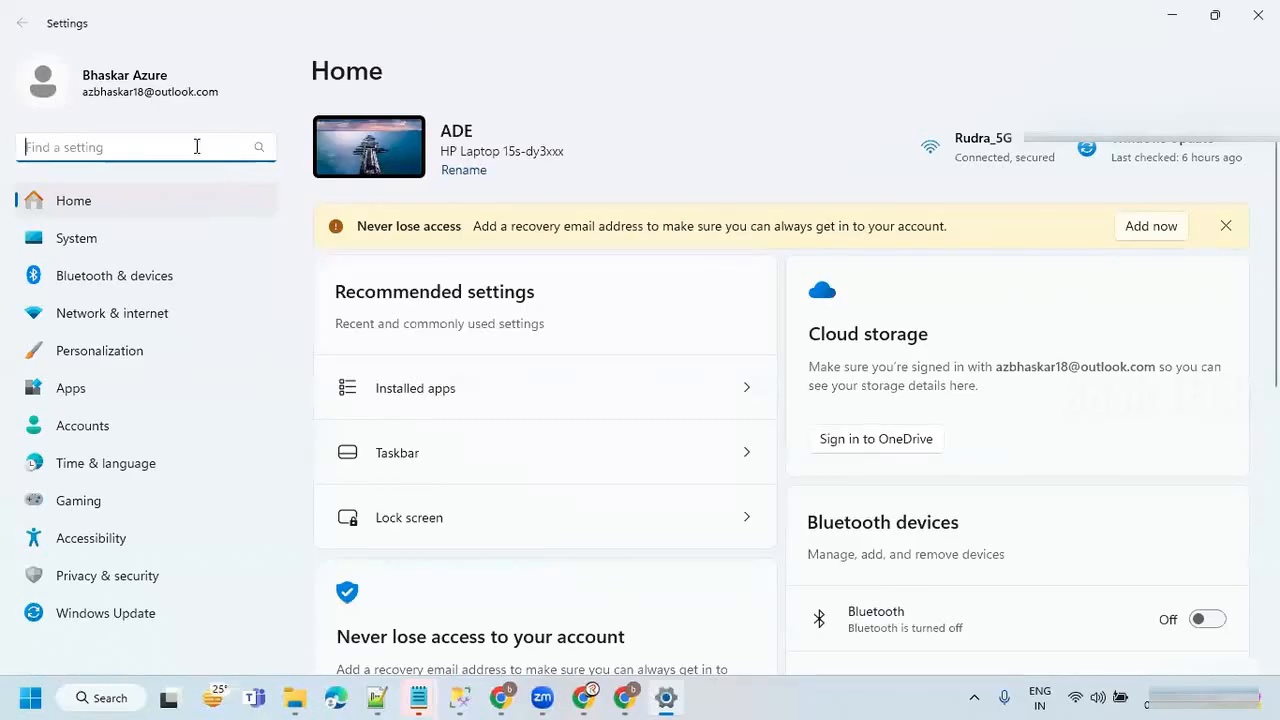
{"action": "type", "text": "ope"}
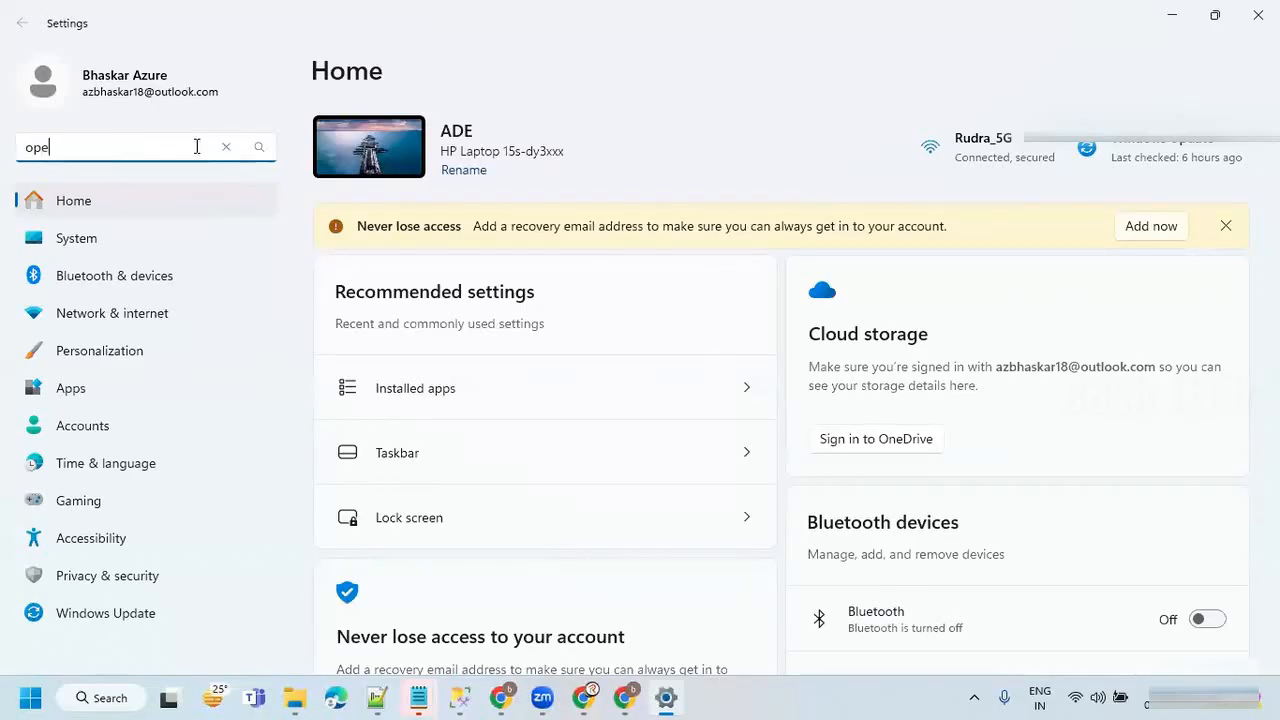
{"action": "type", "text": "n"}
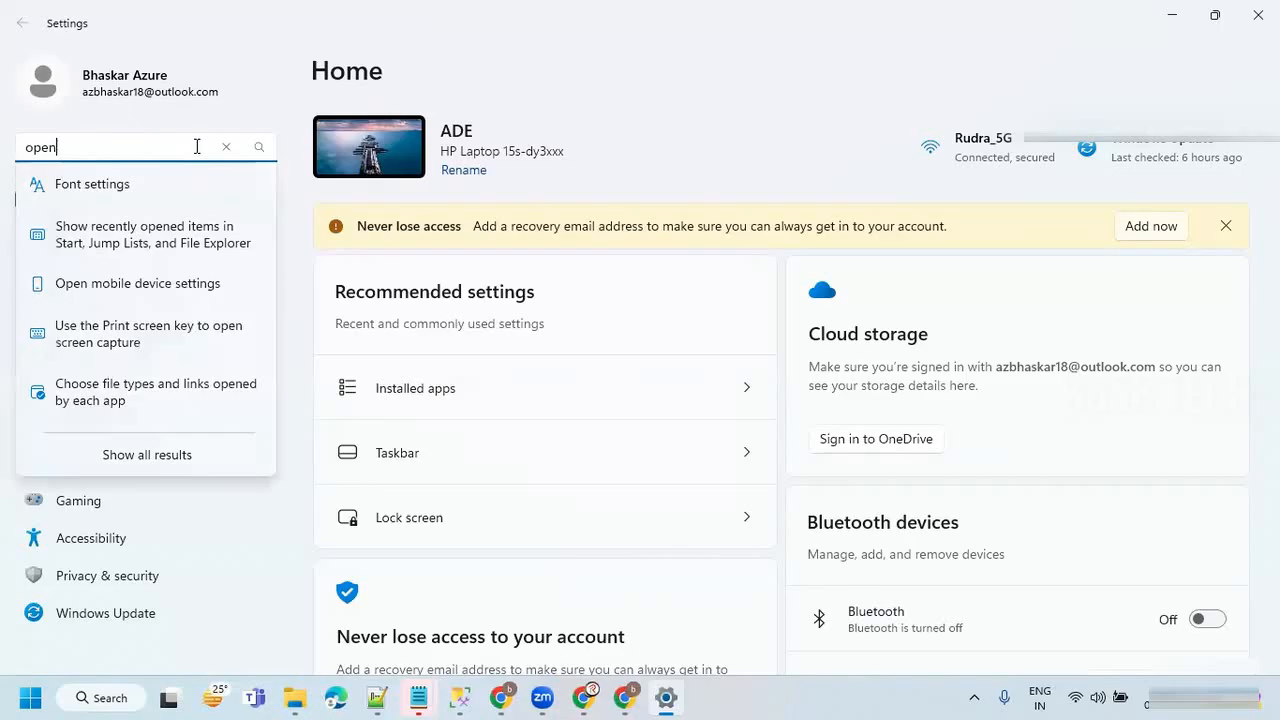
{"action": "type", "text": "shr"}
{"action": "key", "text": "BackSpace"}
{"action": "key", "text": "BackSpace"}
{"action": "key", "text": "BackSpace"}
{"action": "key", "text": "BackSpace"}
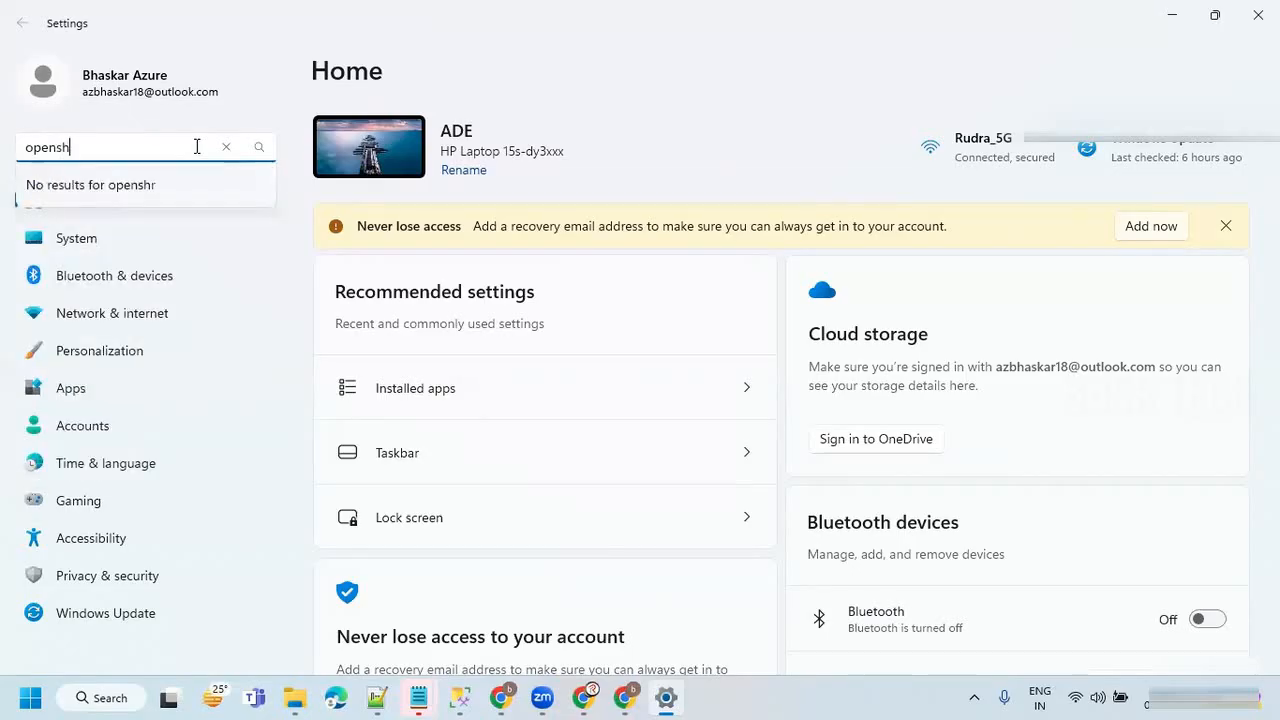
{"action": "type", "text": "ss"}
{"action": "key", "text": "BackSpace"}
{"action": "key", "text": "BackSpace"}
{"action": "key", "text": "BackSpace"}
{"action": "key", "text": "BackSpace"}
{"action": "key", "text": "BackSpace"}
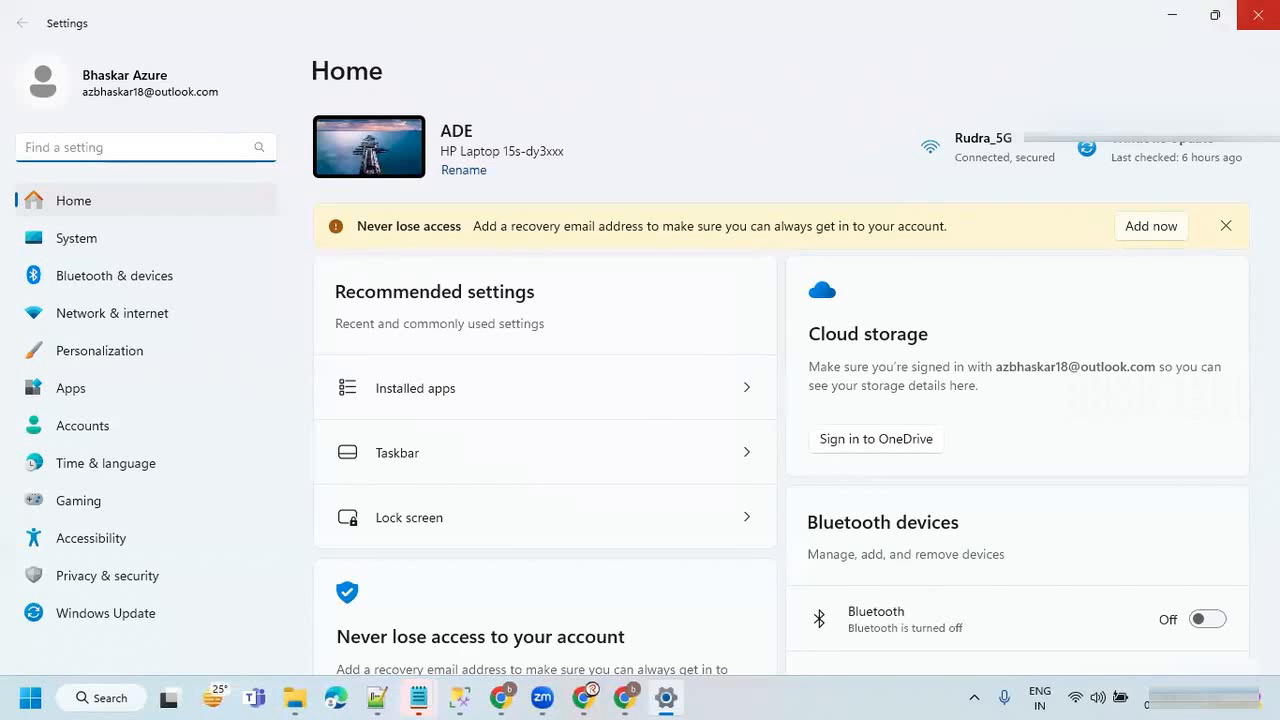
{"action": "left_click", "coordinate": [1257, 15]}
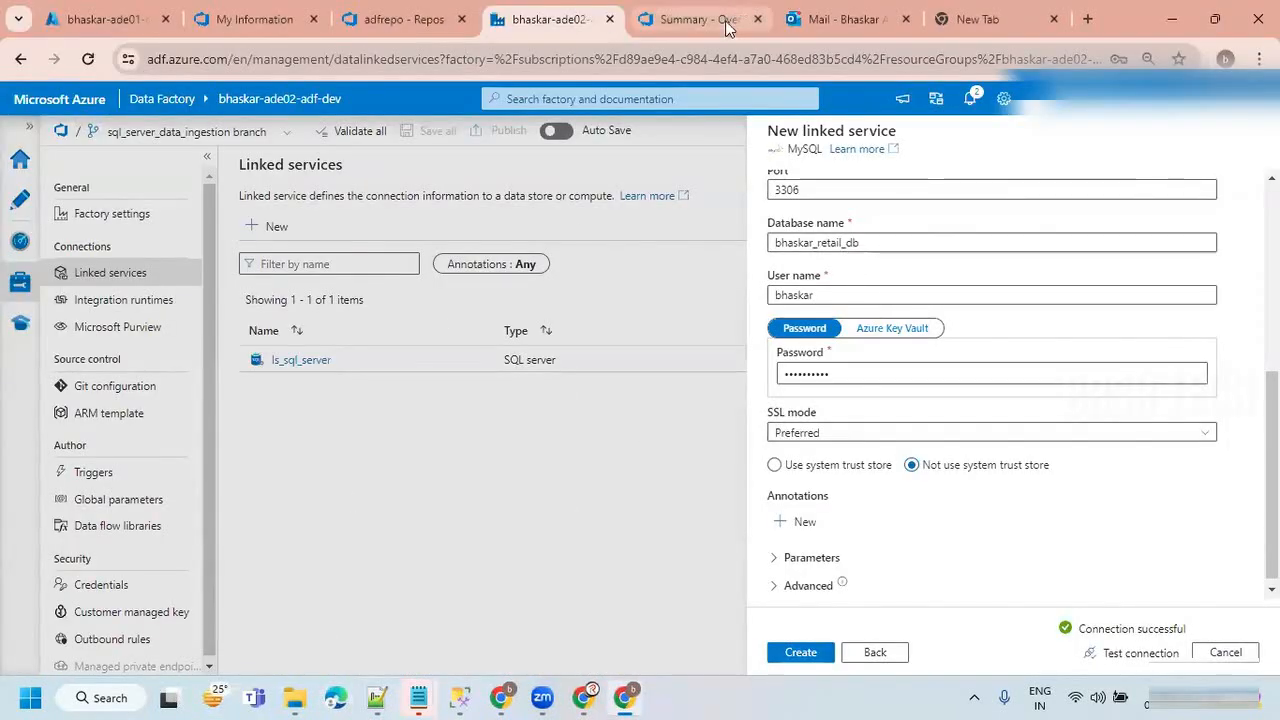
Create the ls_mysql linked service and accept that it is published immediately.
{"action": "left_click", "coordinate": [810, 652]}
{"action": "left_click", "coordinate": [538, 491]}
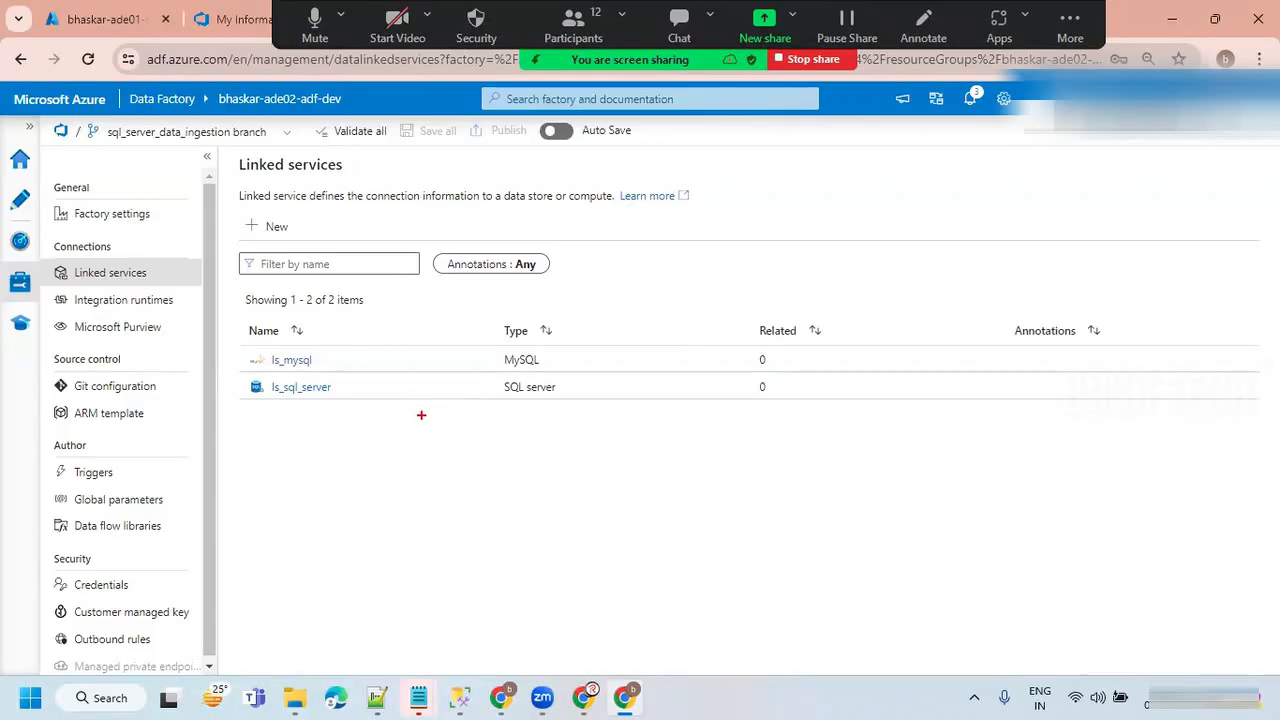
{"action": "mouse_move", "coordinate": [423, 392]}
{"action": "left_mouse_down"}
{"action": "mouse_move", "coordinate": [470, 383]}
{"action": "mouse_move", "coordinate": [500, 420]}
{"action": "mouse_move", "coordinate": [536, 395]}
{"action": "mouse_move", "coordinate": [561, 430]}
{"action": "left_mouse_up"}
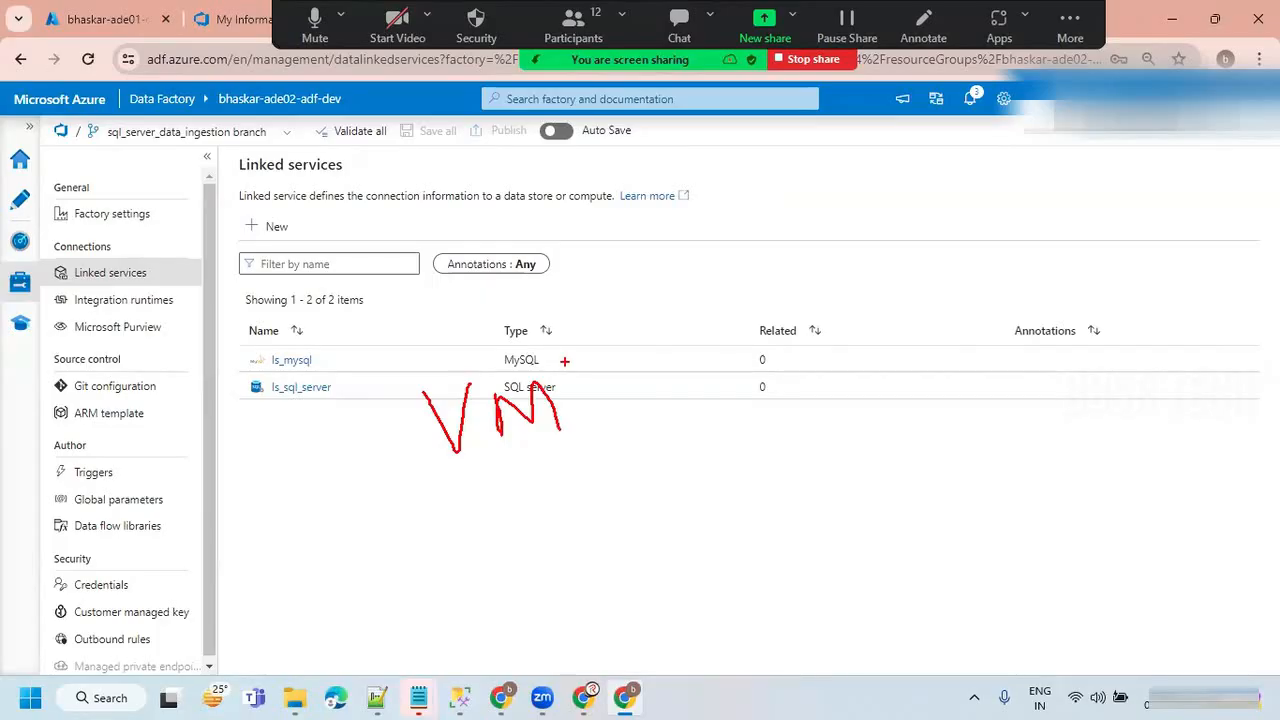
{"action": "mouse_move", "coordinate": [556, 334]}
{"action": "left_mouse_down"}
{"action": "mouse_move", "coordinate": [392, 350]}
{"action": "mouse_move", "coordinate": [430, 506]}
{"action": "mouse_move", "coordinate": [558, 332]}
{"action": "left_mouse_up"}
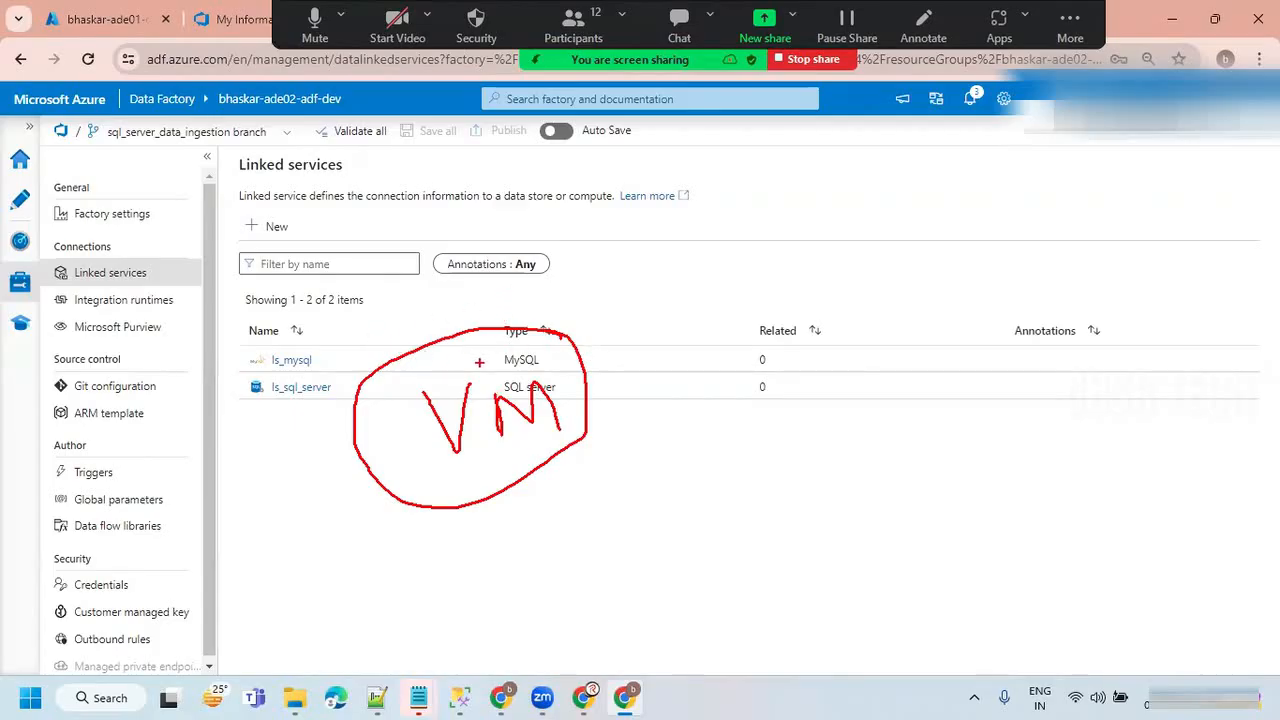
{"action": "mouse_move", "coordinate": [95, 249]}
{"action": "left_mouse_down"}
{"action": "mouse_move", "coordinate": [216, 231]}
{"action": "mouse_move", "coordinate": [100, 250]}
{"action": "mouse_move", "coordinate": [186, 342]}
{"action": "mouse_move", "coordinate": [228, 258]}
{"action": "left_mouse_up"}
{"action": "left_click_drag", "start_coordinate": [472, 466], "coordinate": [612, 410]}
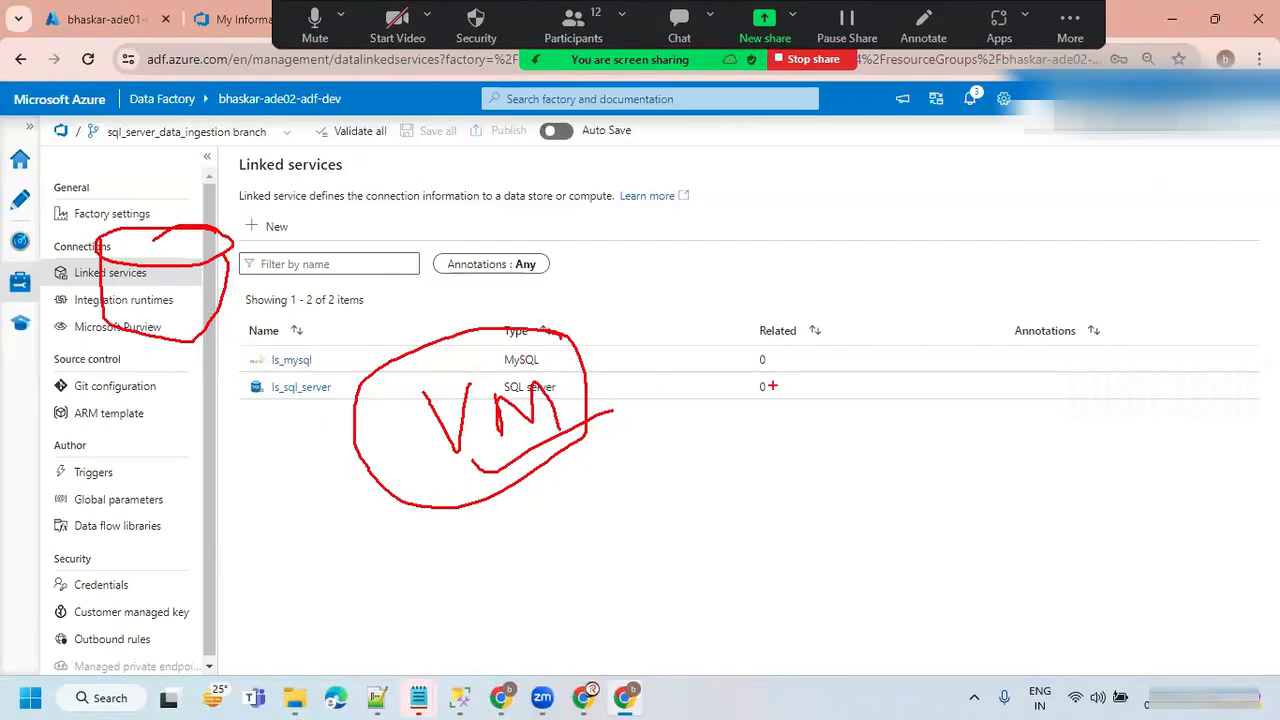
{"action": "left_click_drag", "start_coordinate": [872, 194], "coordinate": [888, 280]}
{"action": "left_click_drag", "start_coordinate": [876, 232], "coordinate": [930, 272]}
{"action": "mouse_move", "coordinate": [894, 366]}
{"action": "left_mouse_down"}
{"action": "mouse_move", "coordinate": [880, 352]}
{"action": "mouse_move", "coordinate": [886, 446]}
{"action": "mouse_move", "coordinate": [902, 388]}
{"action": "mouse_move", "coordinate": [906, 408]}
{"action": "left_mouse_up"}
{"action": "left_click_drag", "start_coordinate": [880, 482], "coordinate": [876, 606]}
{"action": "mouse_move", "coordinate": [872, 526]}
{"action": "left_mouse_down"}
{"action": "mouse_move", "coordinate": [866, 552]}
{"action": "mouse_move", "coordinate": [908, 546]}
{"action": "left_mouse_up"}
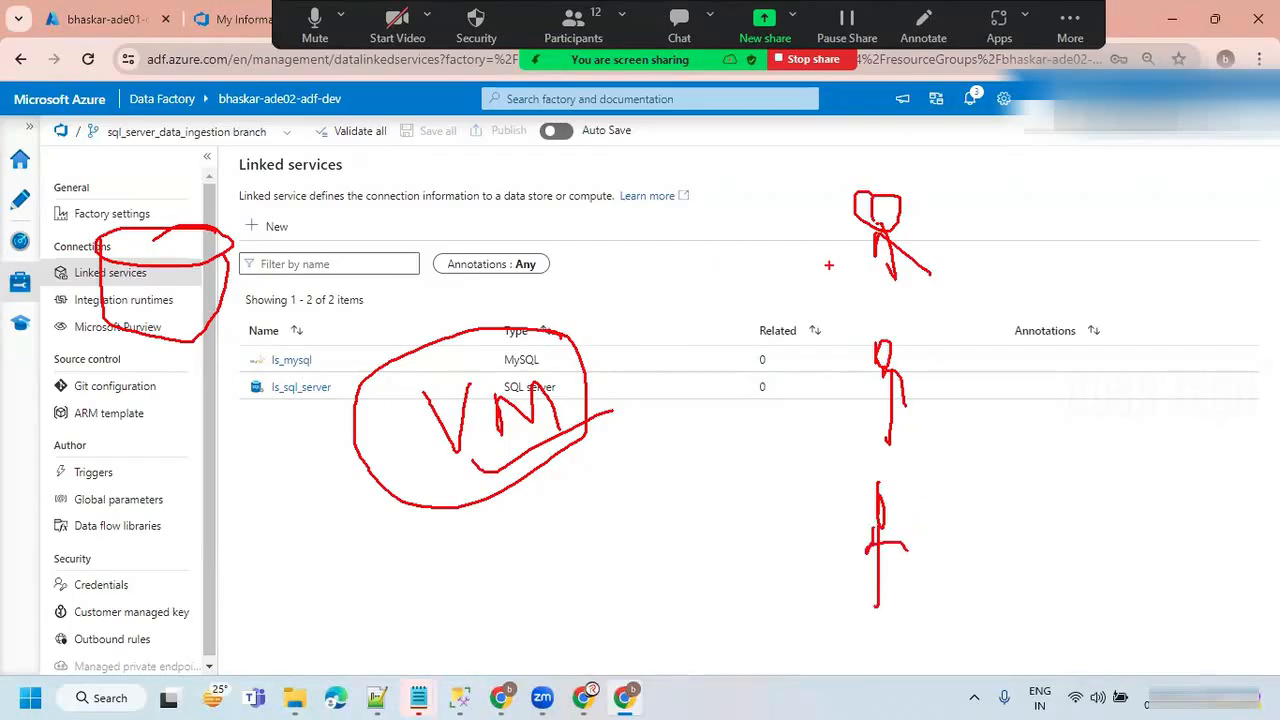
{"action": "left_click_drag", "start_coordinate": [838, 241], "coordinate": [590, 376]}
{"action": "left_click_drag", "start_coordinate": [838, 390], "coordinate": [638, 373]}
{"action": "left_click_drag", "start_coordinate": [828, 530], "coordinate": [570, 424]}
{"action": "left_click_drag", "start_coordinate": [131, 183], "coordinate": [8, 314]}
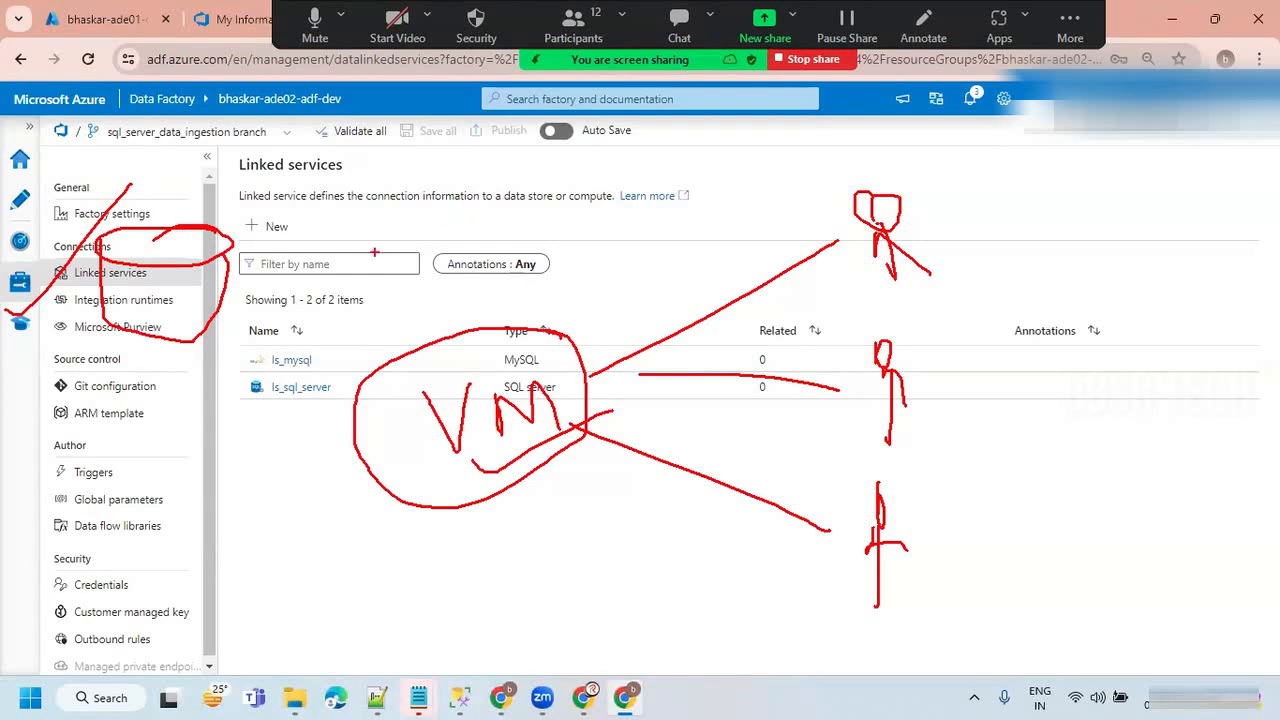
{"action": "mouse_move", "coordinate": [218, 290]}
{"action": "left_mouse_down"}
{"action": "mouse_move", "coordinate": [356, 328]}
{"action": "mouse_move", "coordinate": [378, 355]}
{"action": "left_mouse_up"}
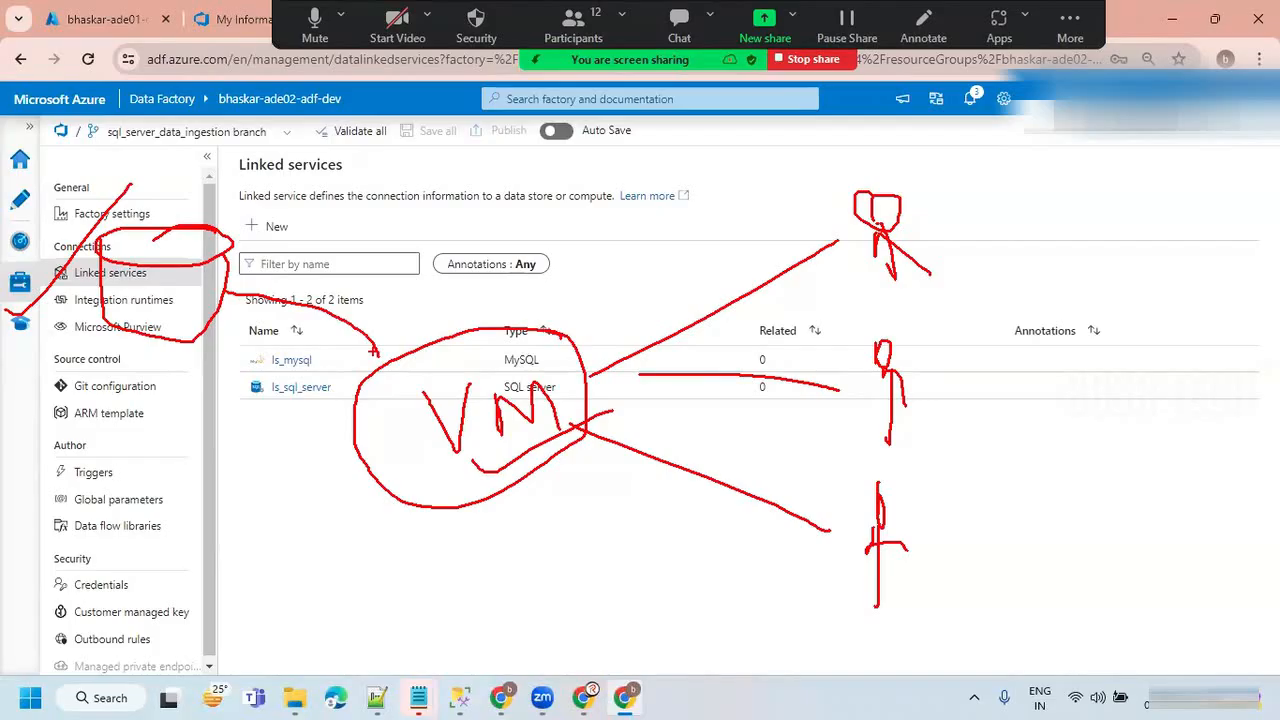
{"action": "key", "text": "Escape"}
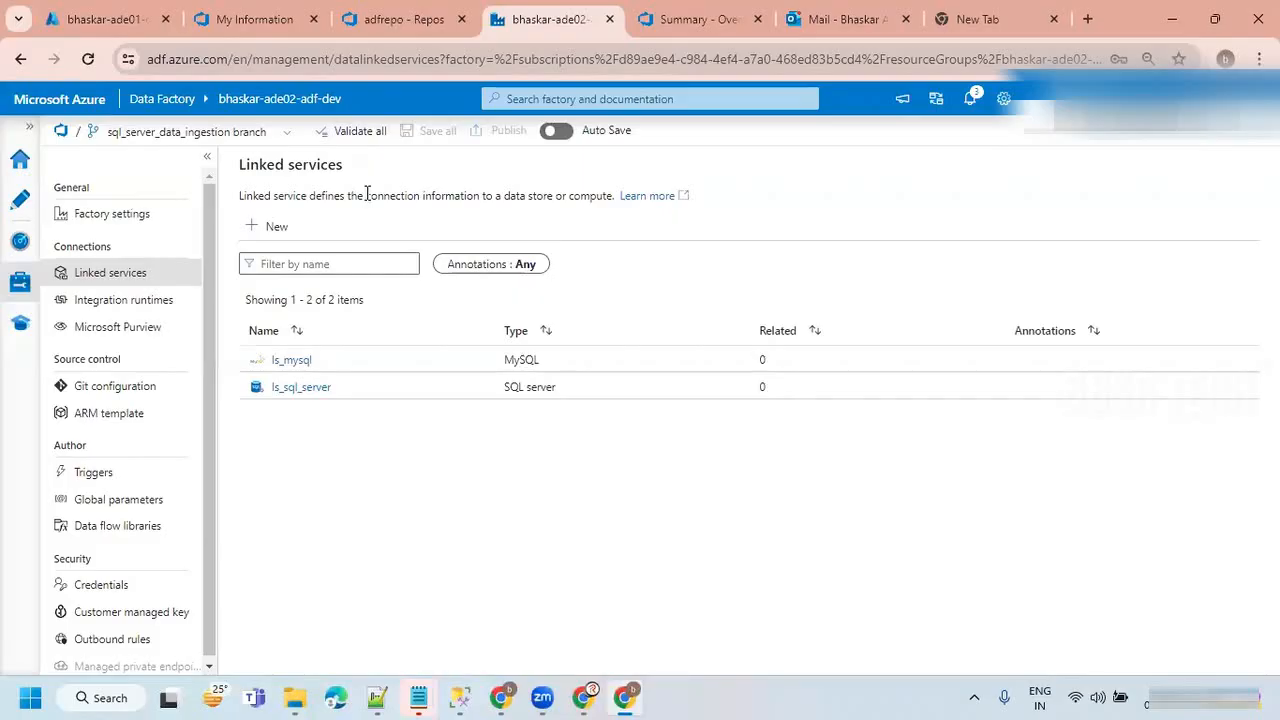
{"action": "left_click_drag", "start_coordinate": [366, 195], "coordinate": [443, 195]}
{"action": "left_click", "coordinate": [396, 225]}
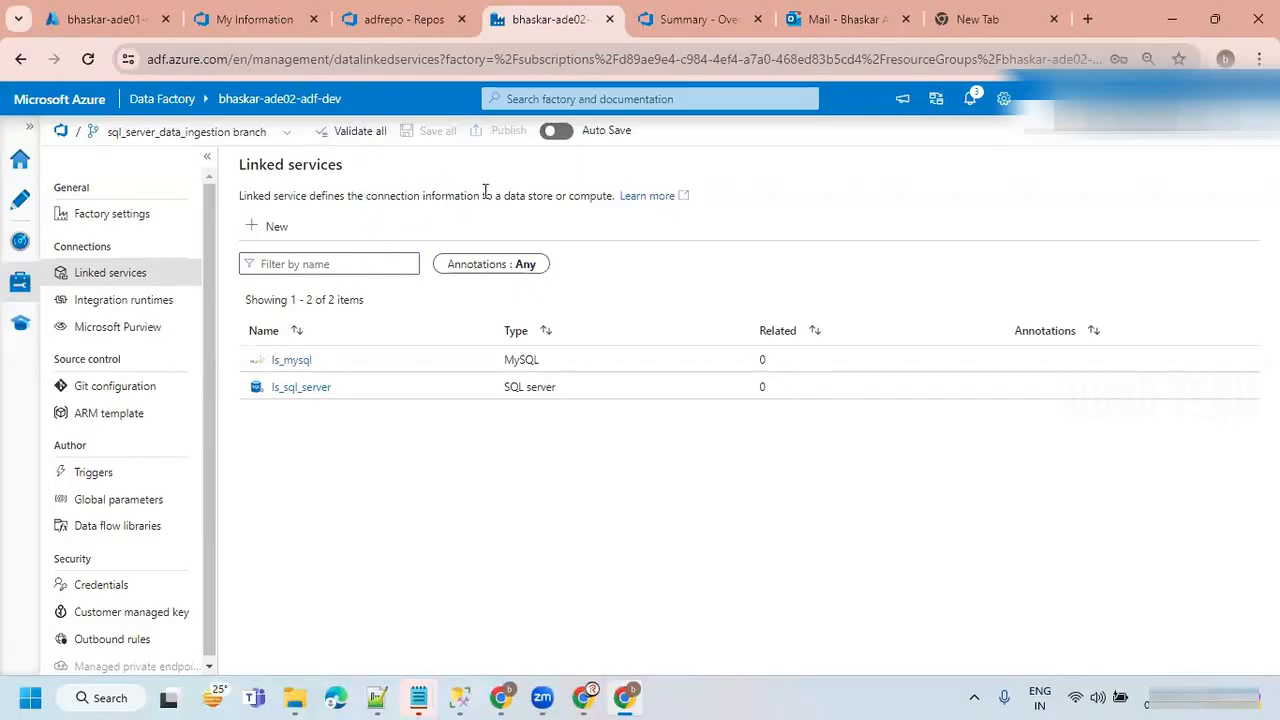
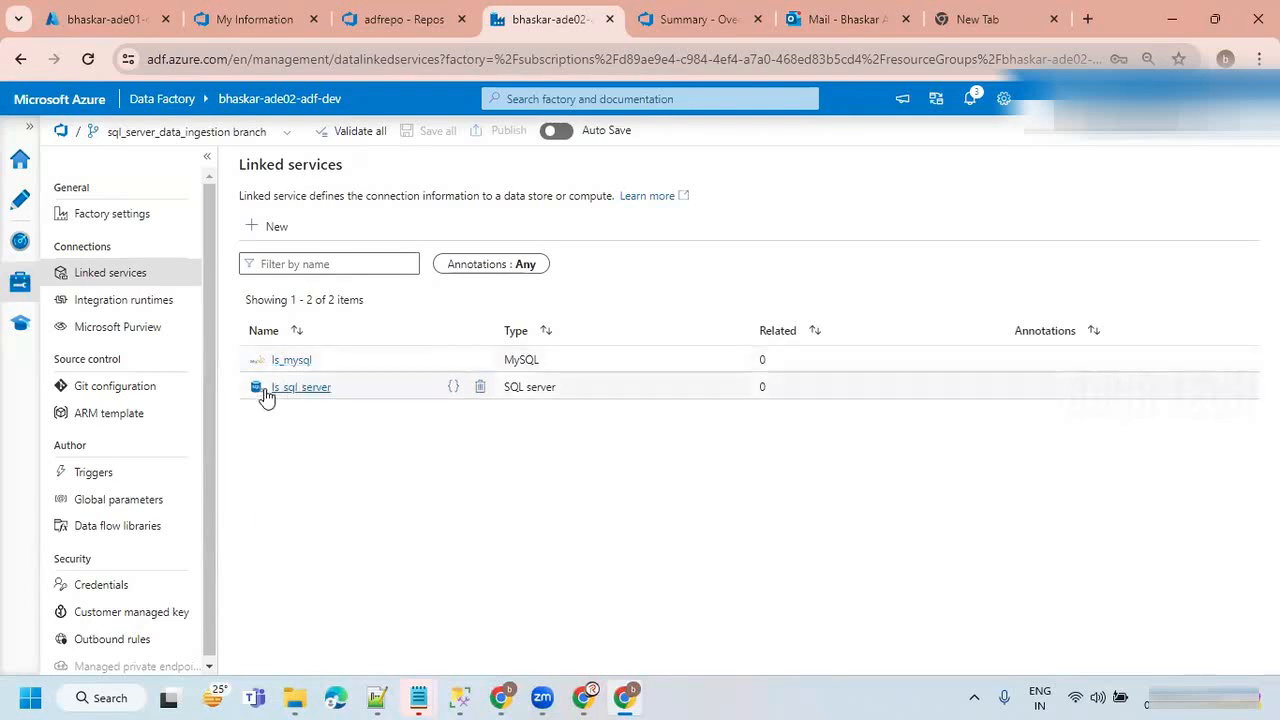
Look up the Optional features page through Windows search and open it in Settings.
{"action": "left_click", "coordinate": [99, 698]}
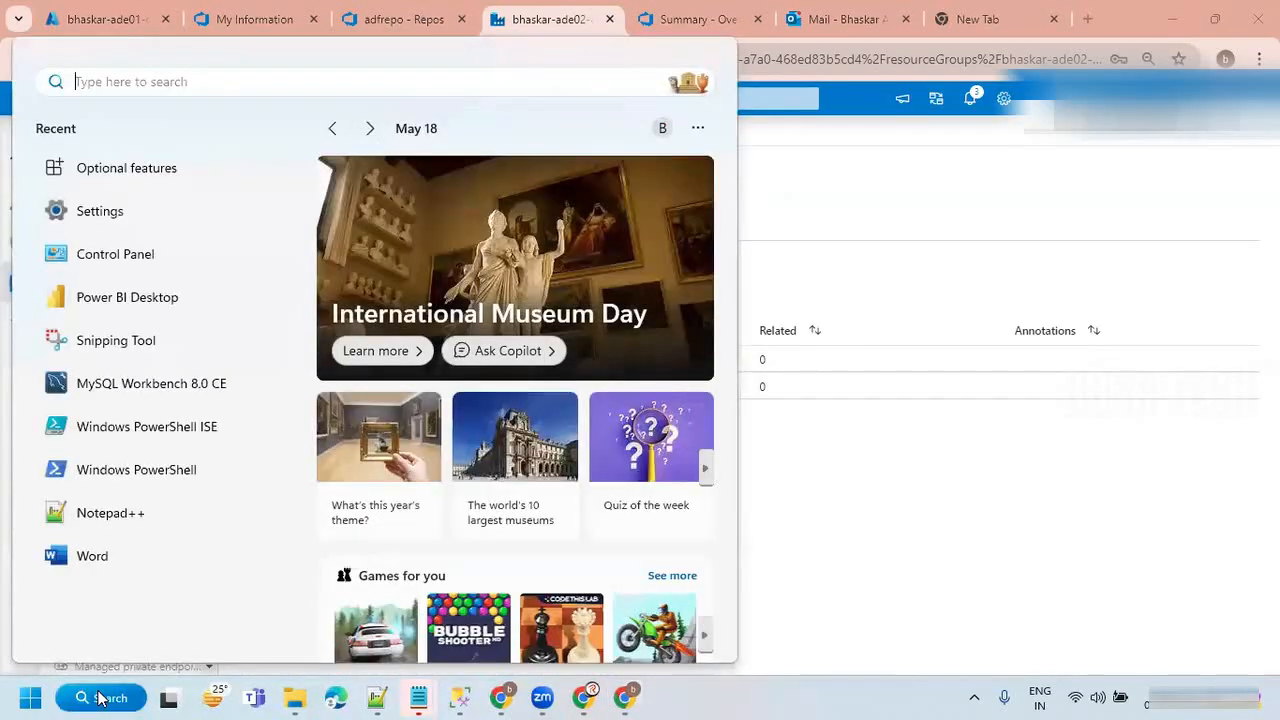
{"action": "type", "text": "option"}
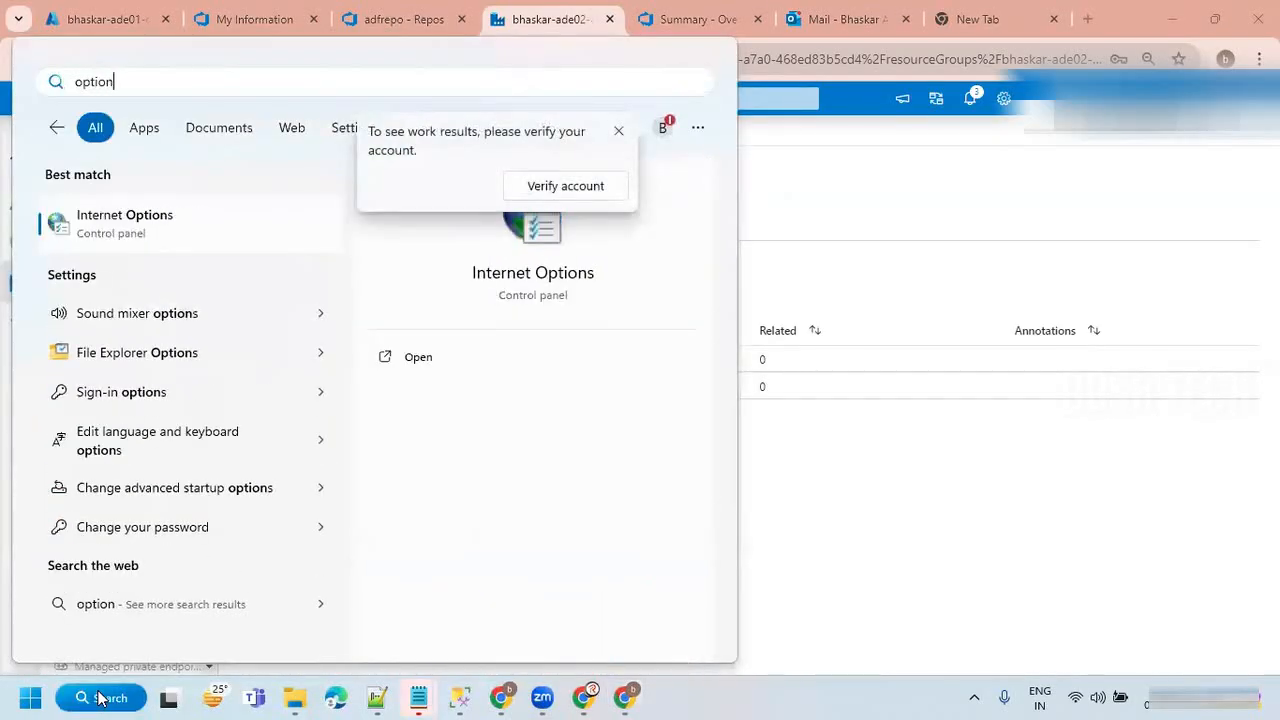
{"action": "key", "text": "BackSpace"}
{"action": "key", "text": "BackSpace"}
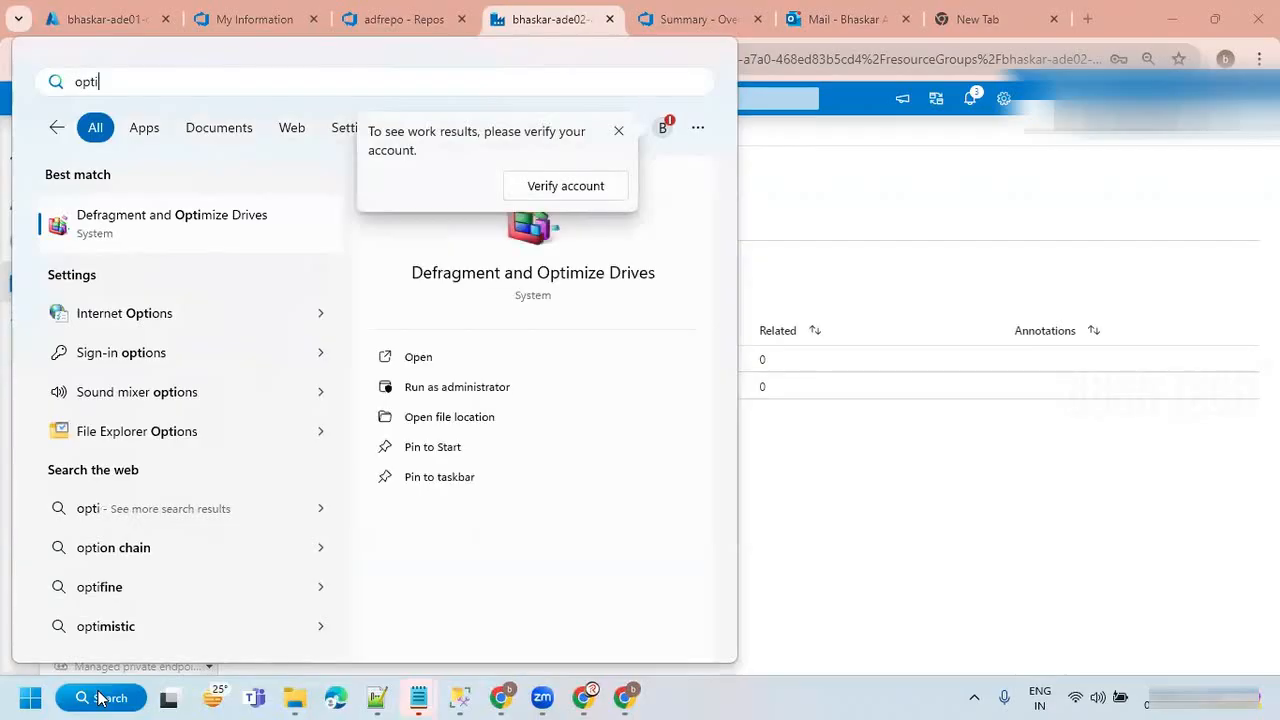
{"action": "type", "text": "nal"}
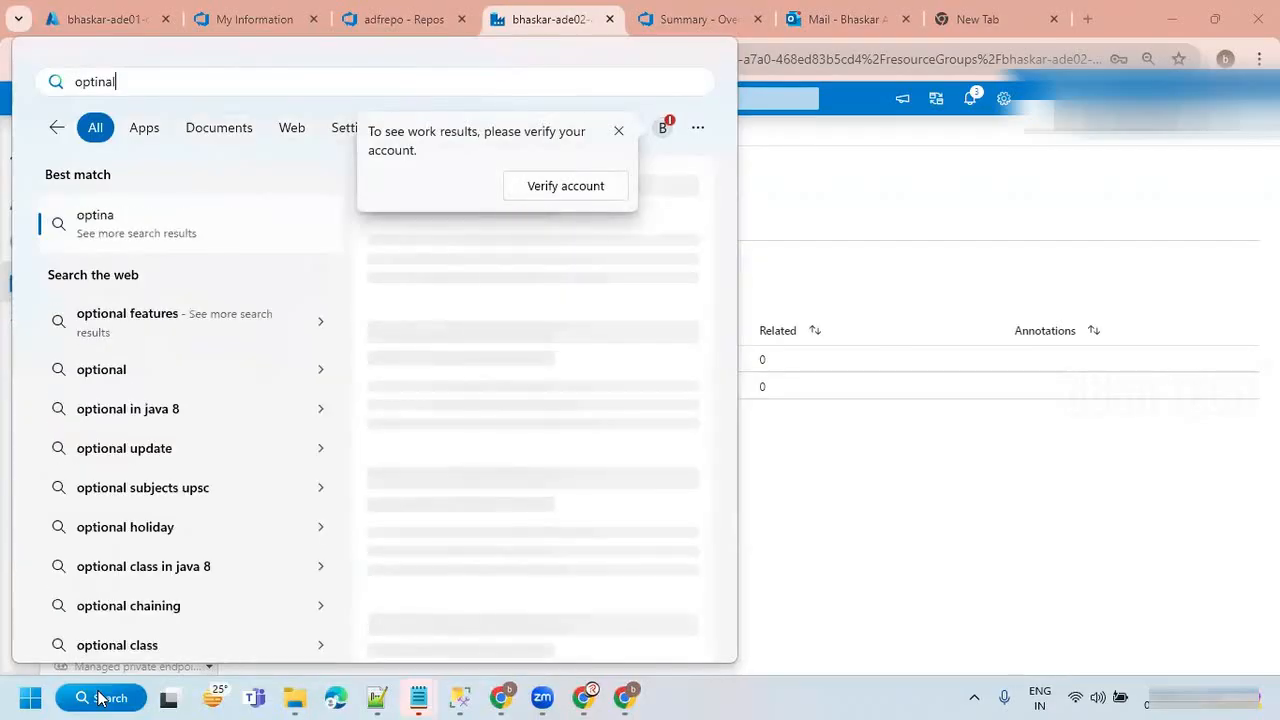
{"action": "type", "text": " fe"}
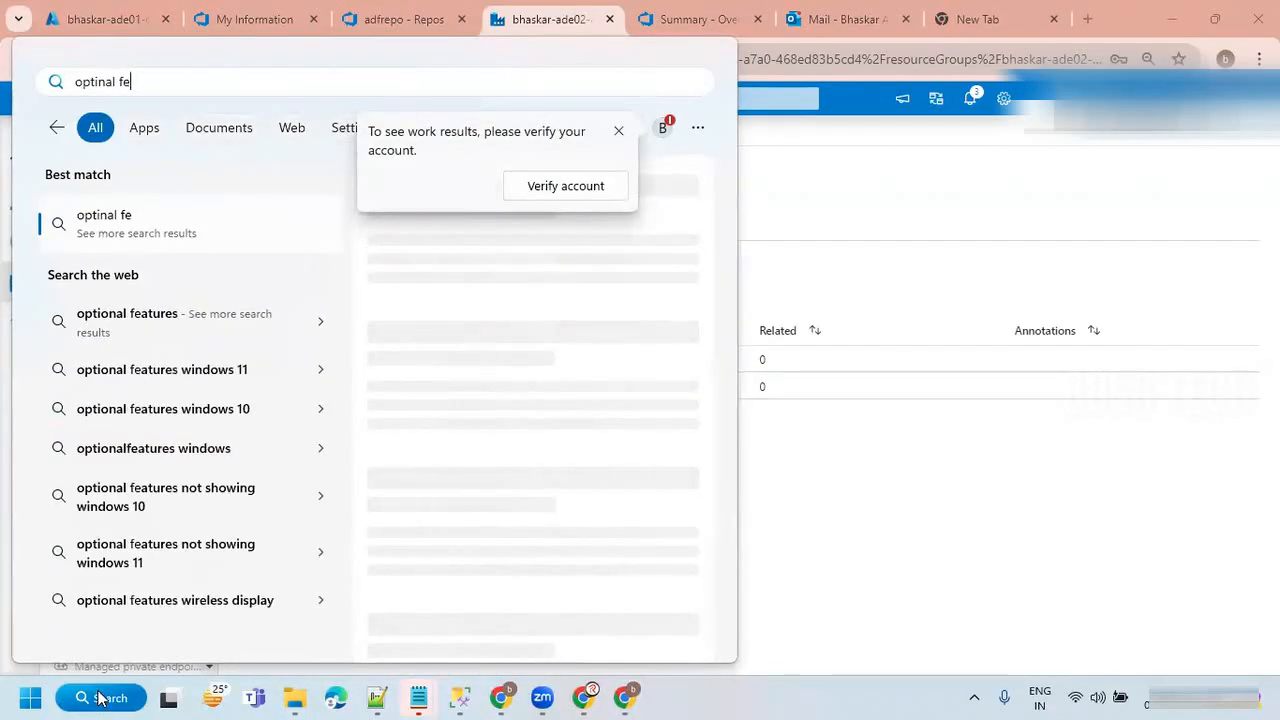
{"action": "key", "text": "BackSpace"}
{"action": "key", "text": "BackSpace"}
{"action": "key", "text": "BackSpace"}
{"action": "key", "text": "BackSpace"}
{"action": "key", "text": "BackSpace"}
{"action": "key", "text": "BackSpace"}
{"action": "key", "text": "BackSpace"}
{"action": "key", "text": "BackSpace"}
{"action": "key", "text": "BackSpace"}
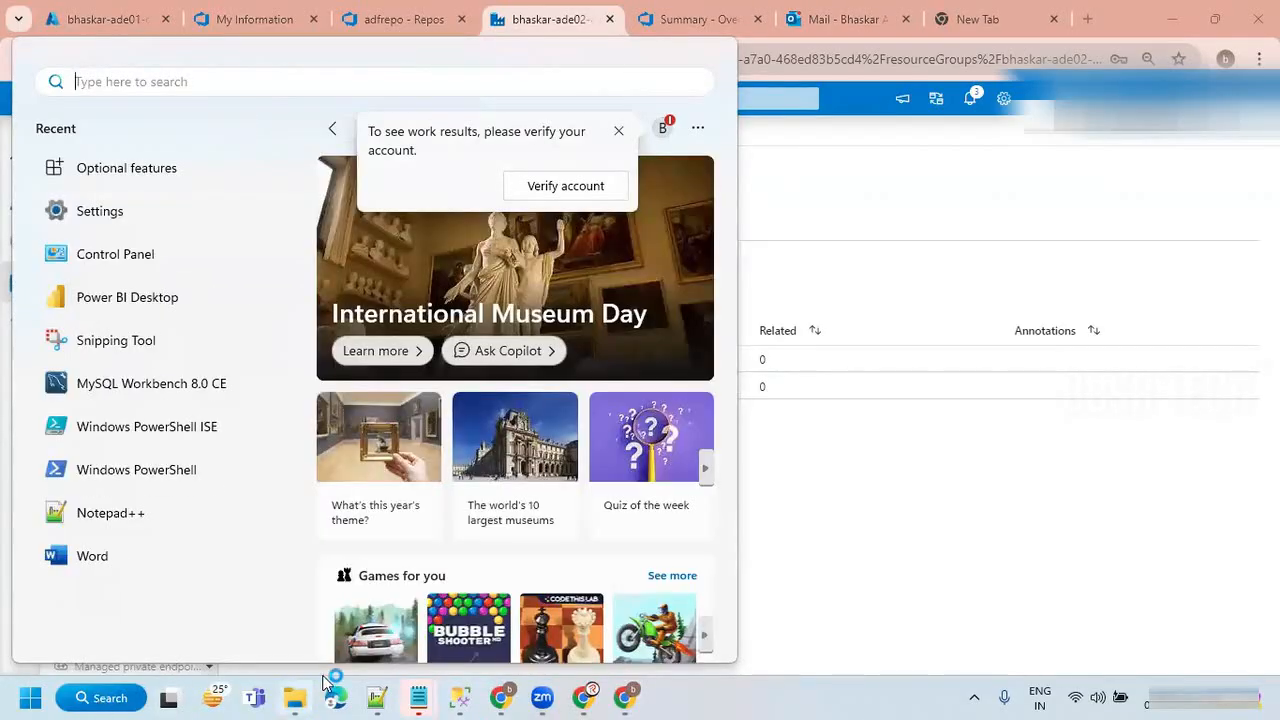
{"action": "left_click", "coordinate": [148, 174]}
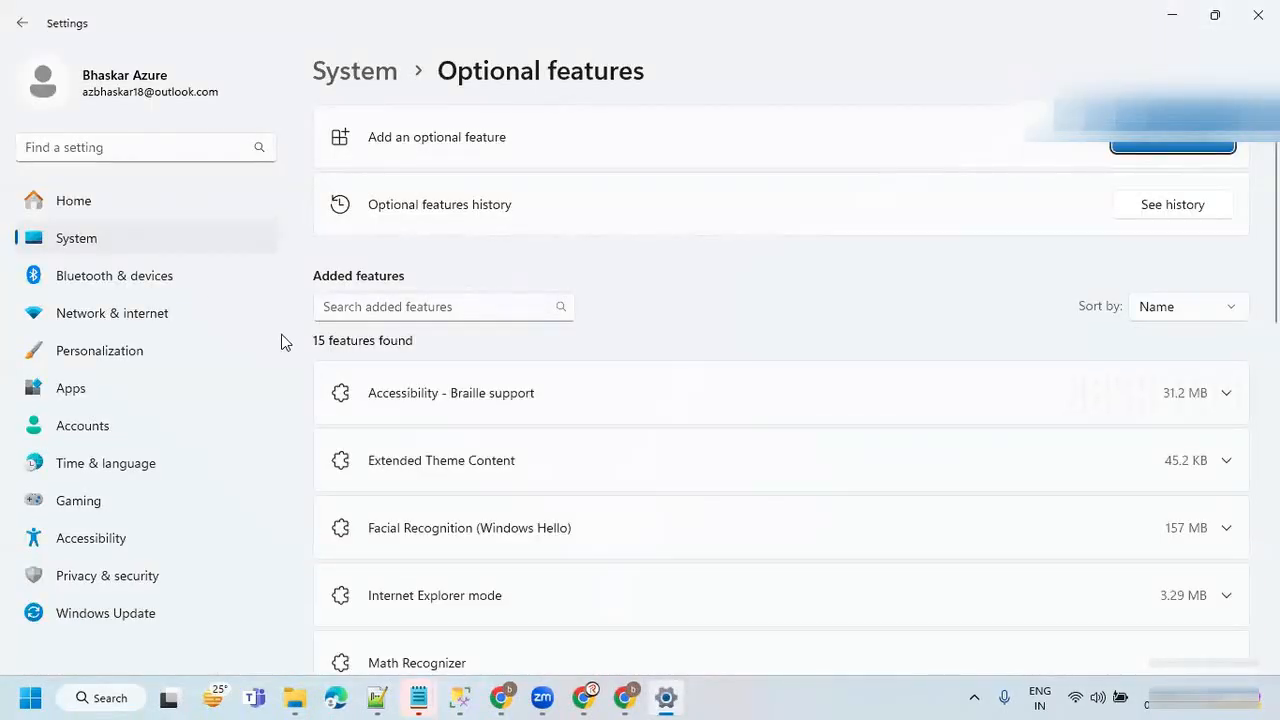
Filter the added optional features by "op" and view the details of the OpenSSH Server feature.
{"action": "left_click", "coordinate": [433, 308]}
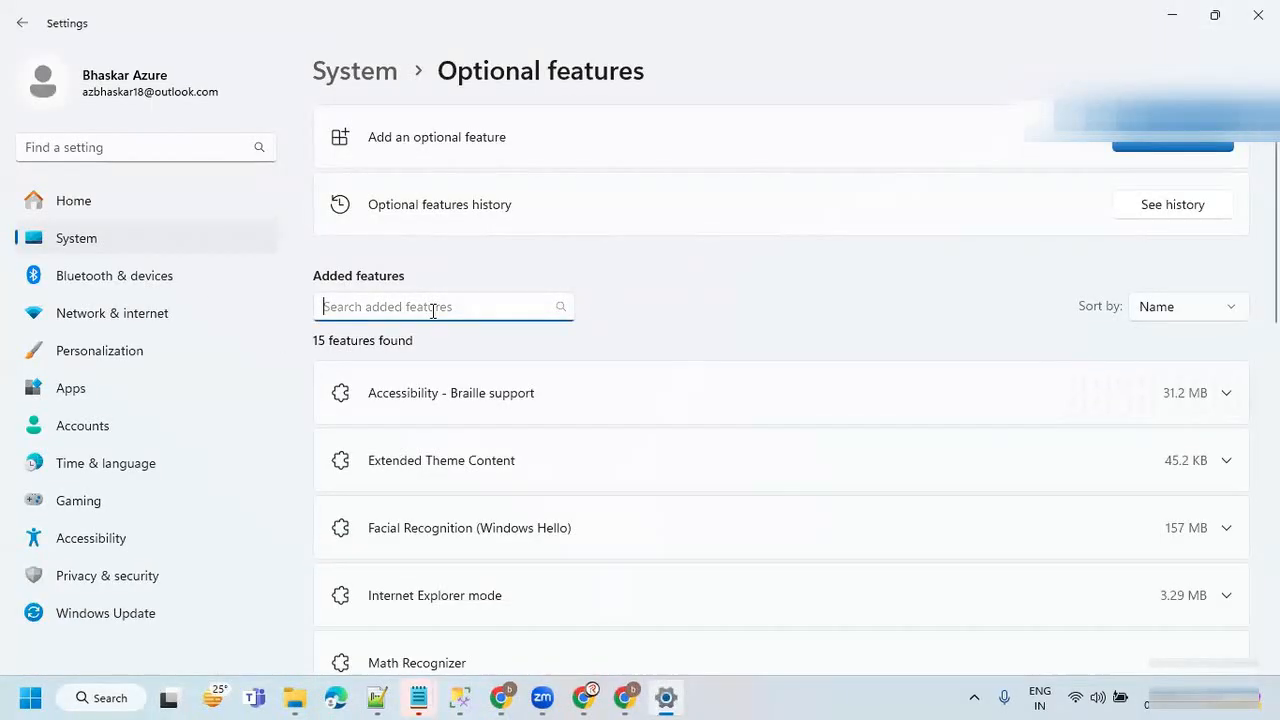
{"action": "type", "text": "opn"}
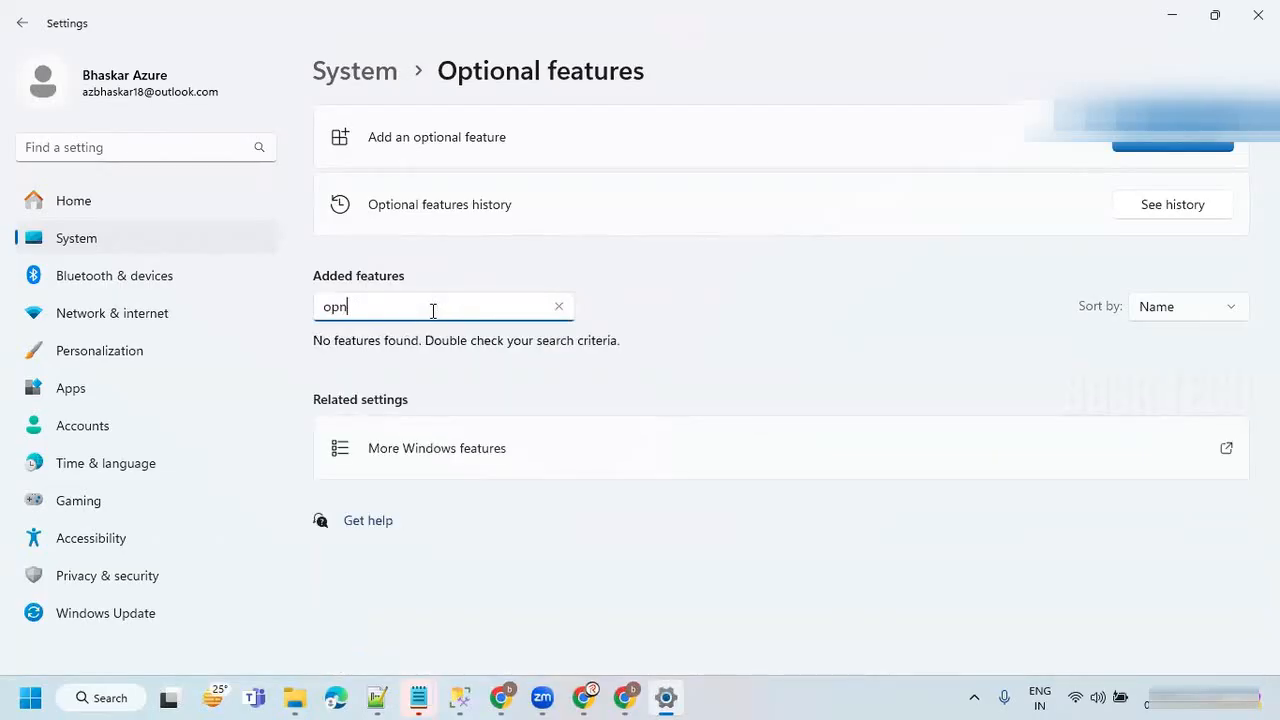
{"action": "key", "text": "BackSpace"}
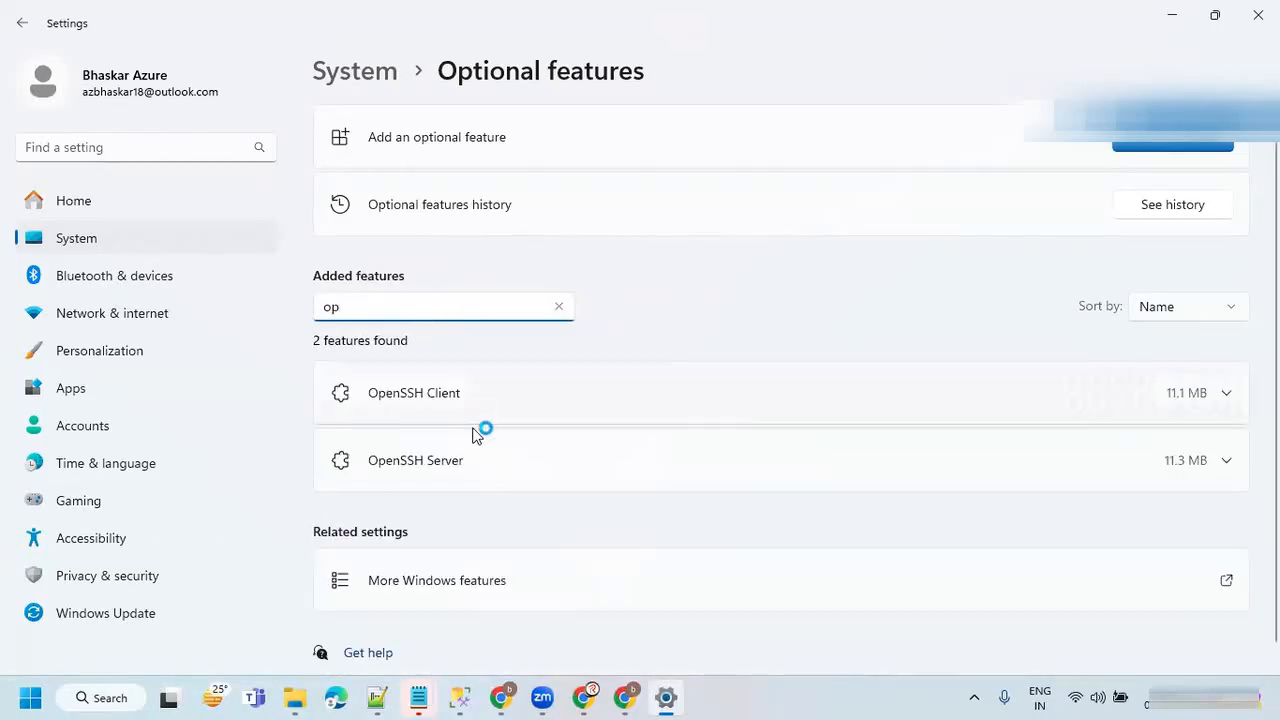
{"action": "mouse_move", "coordinate": [315, 446]}
{"action": "left_mouse_down"}
{"action": "mouse_move", "coordinate": [489, 471]}
{"action": "mouse_move", "coordinate": [1236, 479]}
{"action": "left_mouse_up"}
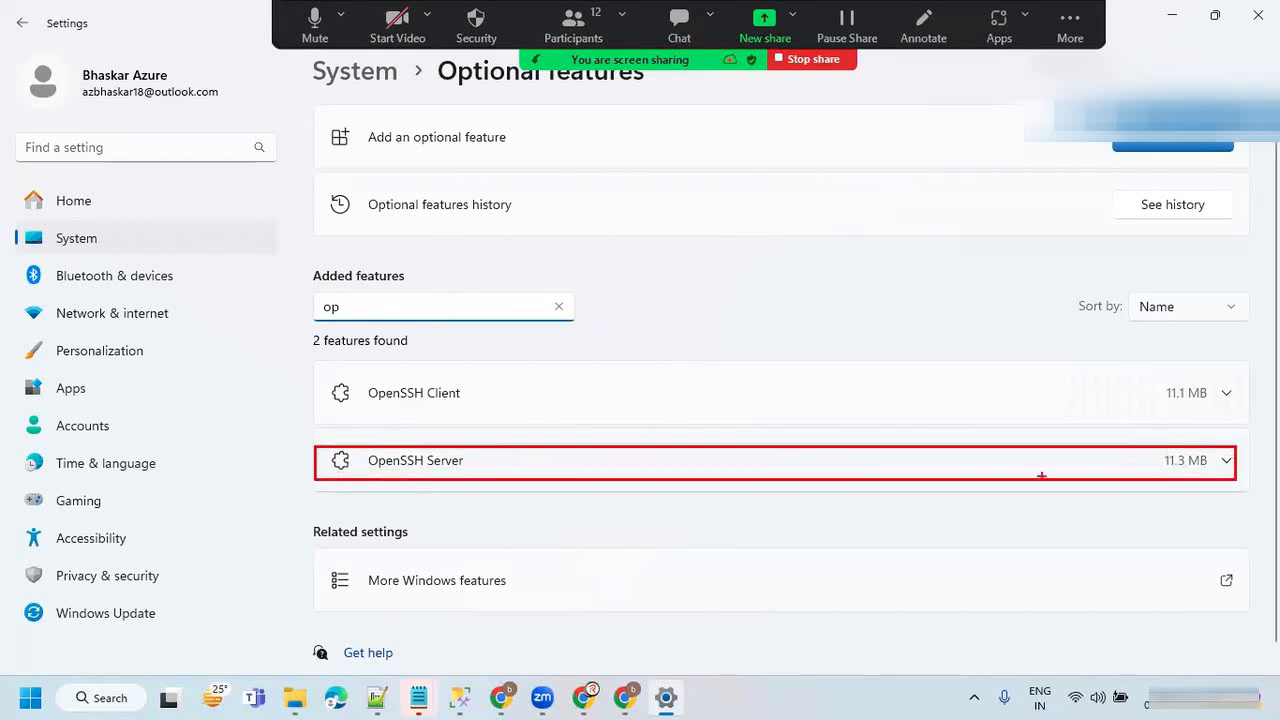
{"action": "left_click_drag", "start_coordinate": [590, 331], "coordinate": [585, 422]}
{"action": "left_click_drag", "start_coordinate": [603, 400], "coordinate": [585, 422]}
{"action": "left_click", "coordinate": [426, 468]}
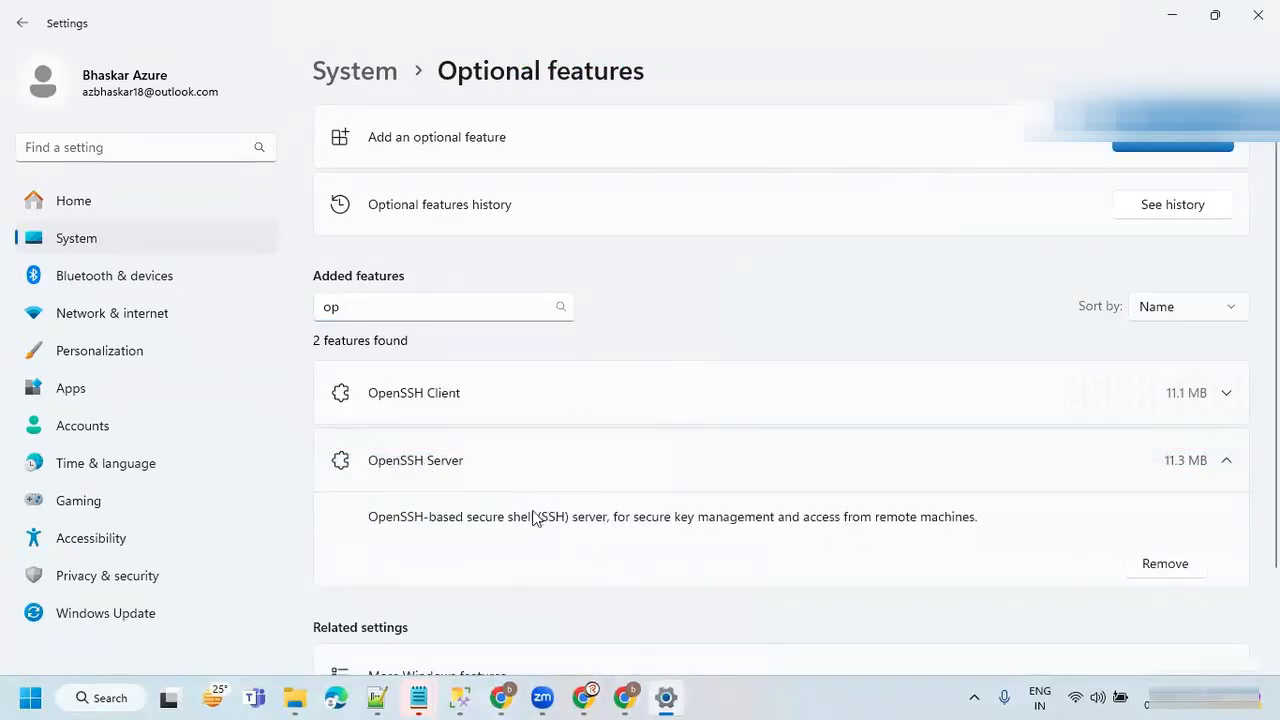
{"action": "left_click", "coordinate": [407, 469]}
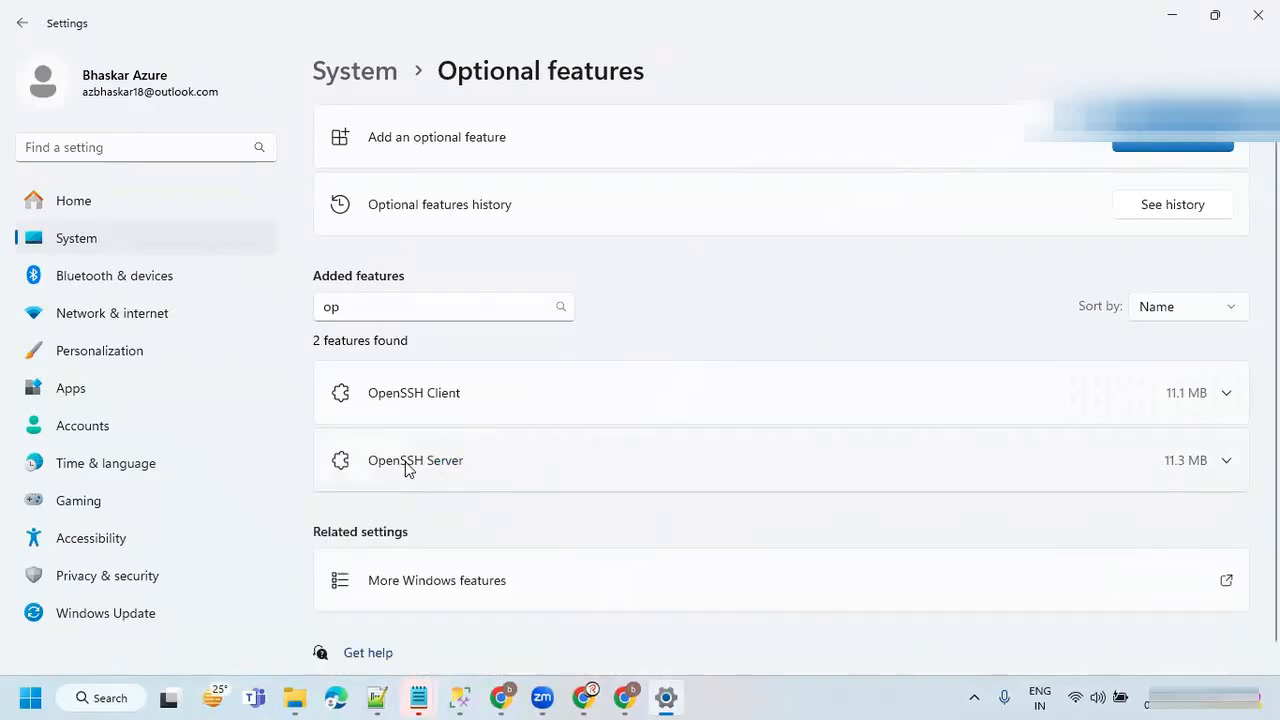
Search Windows for "windows de" and open Windows Defender Firewall.
{"action": "left_click", "coordinate": [97, 702]}
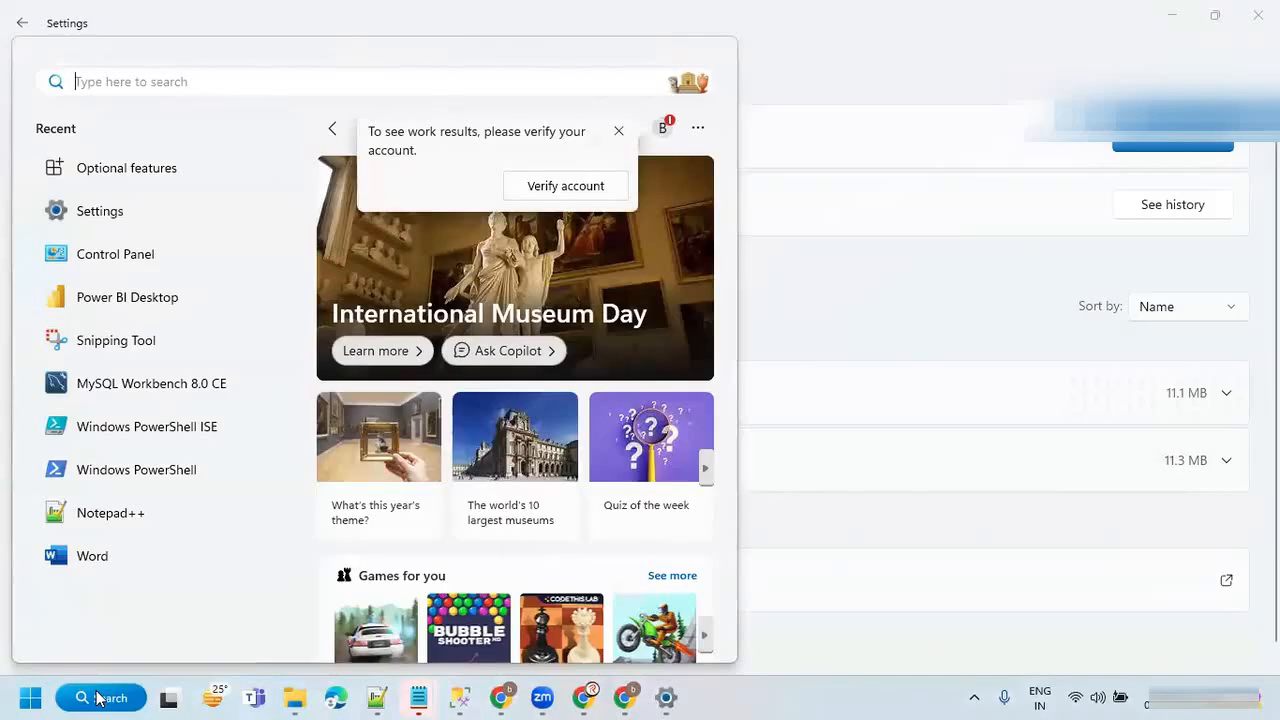
{"action": "type", "text": "def"}
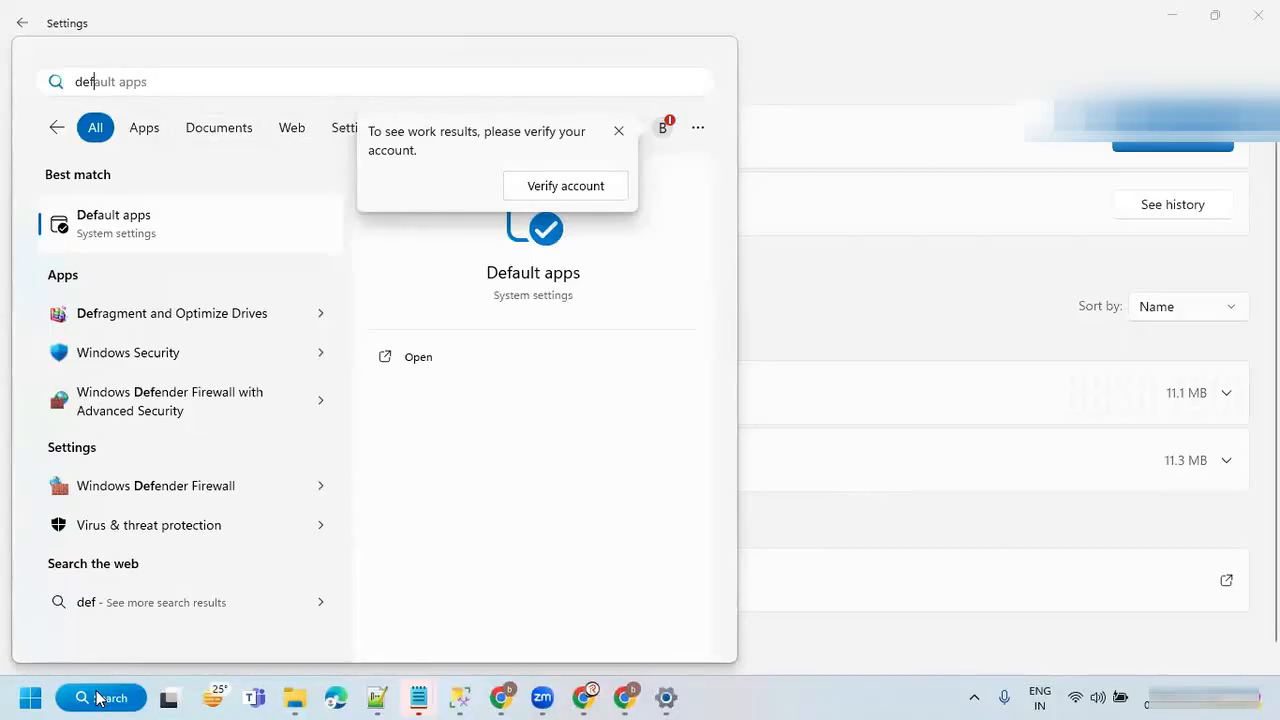
{"action": "key", "text": "BackSpace"}
{"action": "key", "text": "BackSpace"}
{"action": "key", "text": "BackSpace"}
{"action": "type", "text": "windows"}
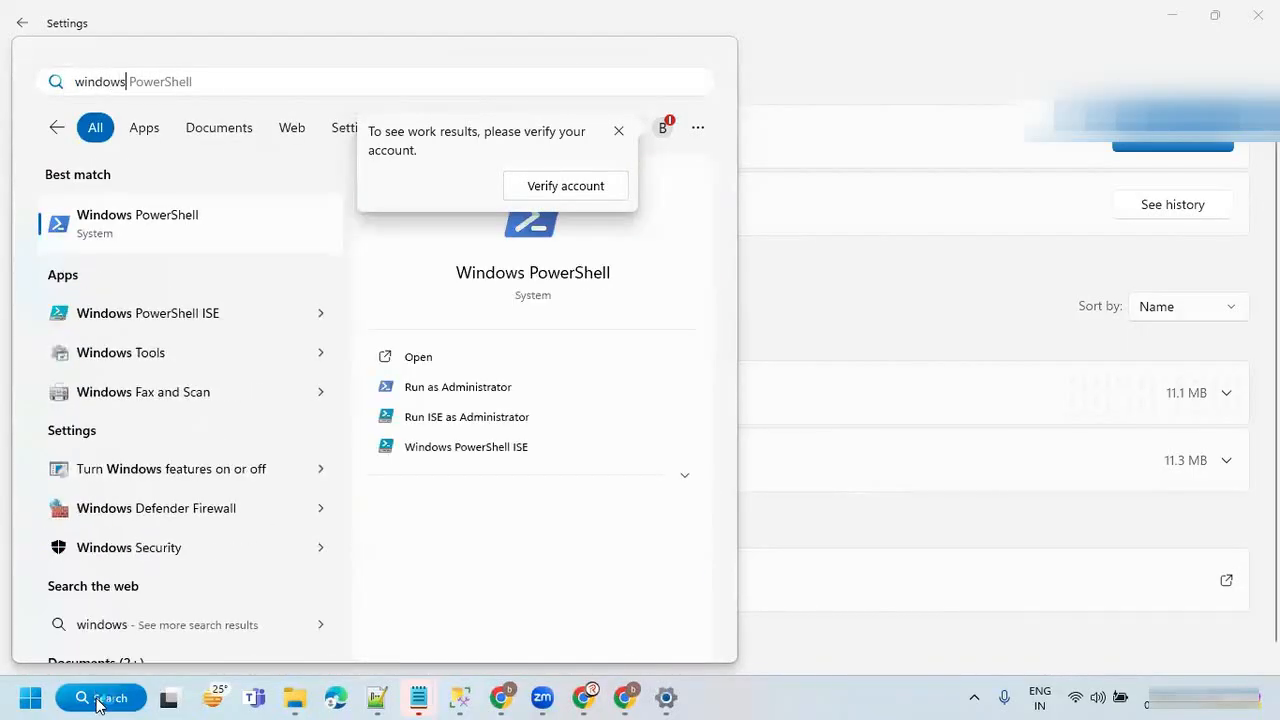
{"action": "type", "text": " de"}
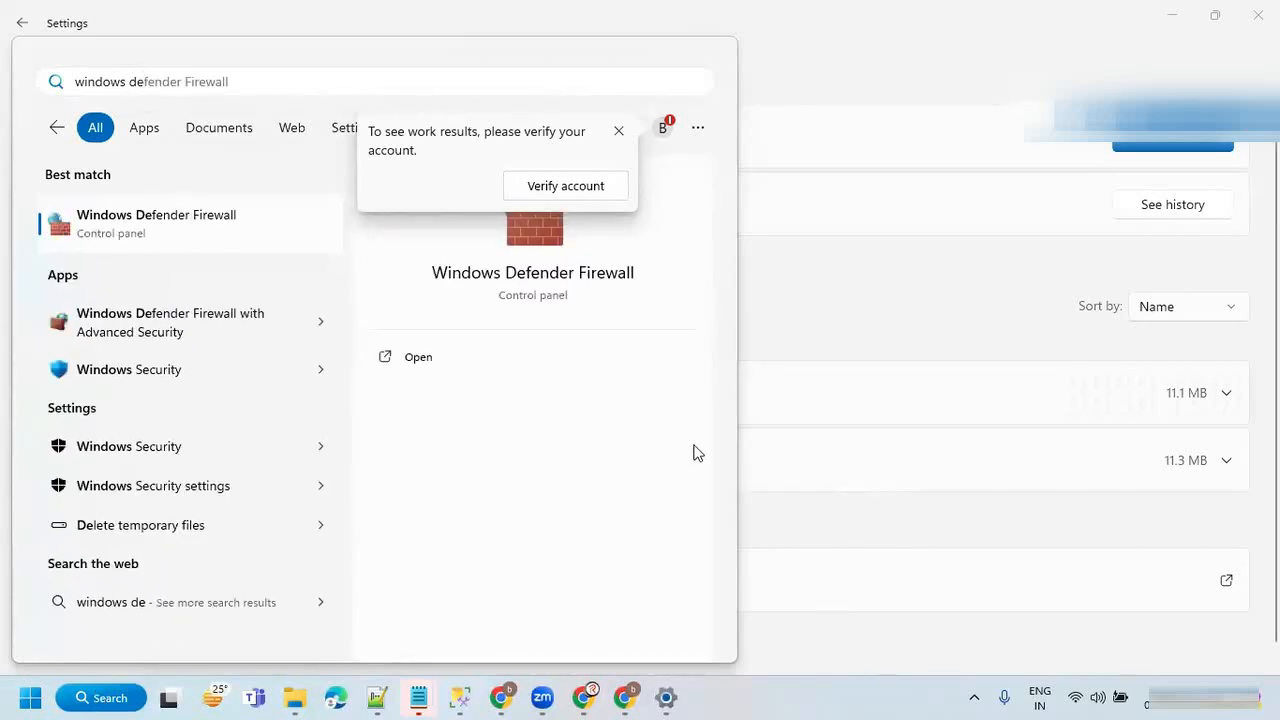
{"action": "left_click", "coordinate": [147, 229]}
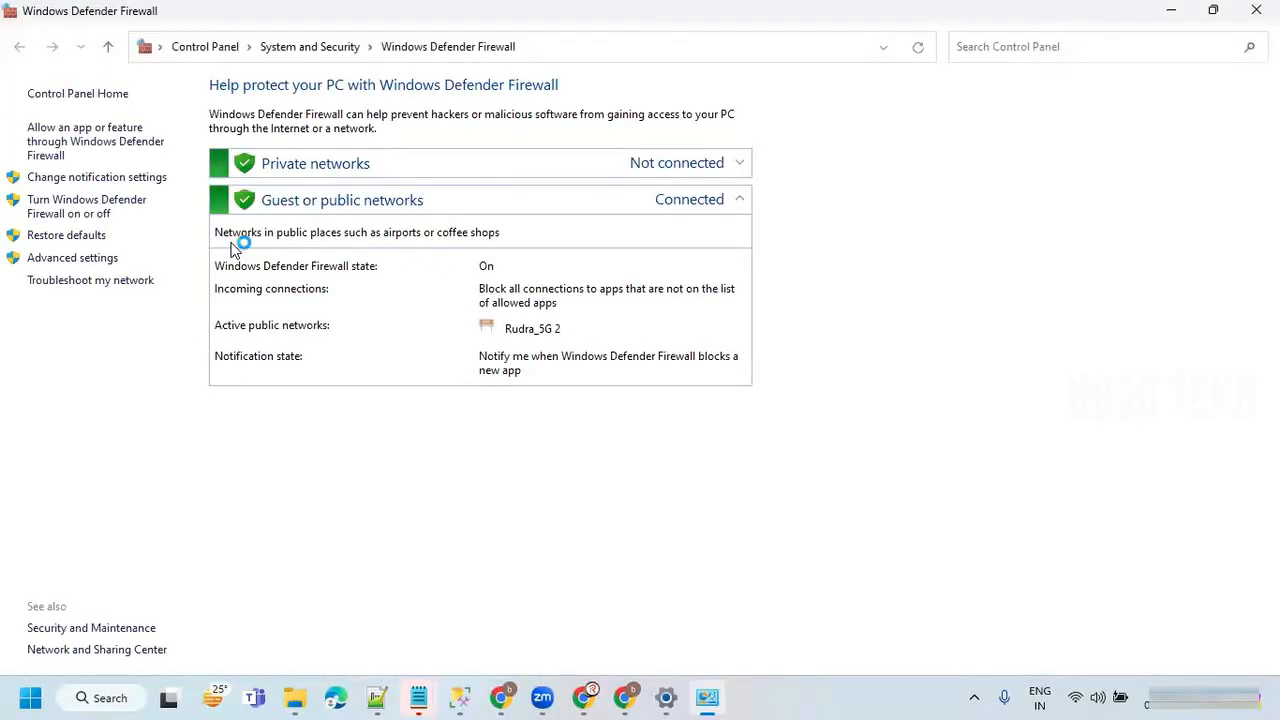
Open the firewall's advanced settings and examine the Port 3306 and SFTPInbound22 entries among the inbound rules.
{"action": "left_click", "coordinate": [64, 262]}
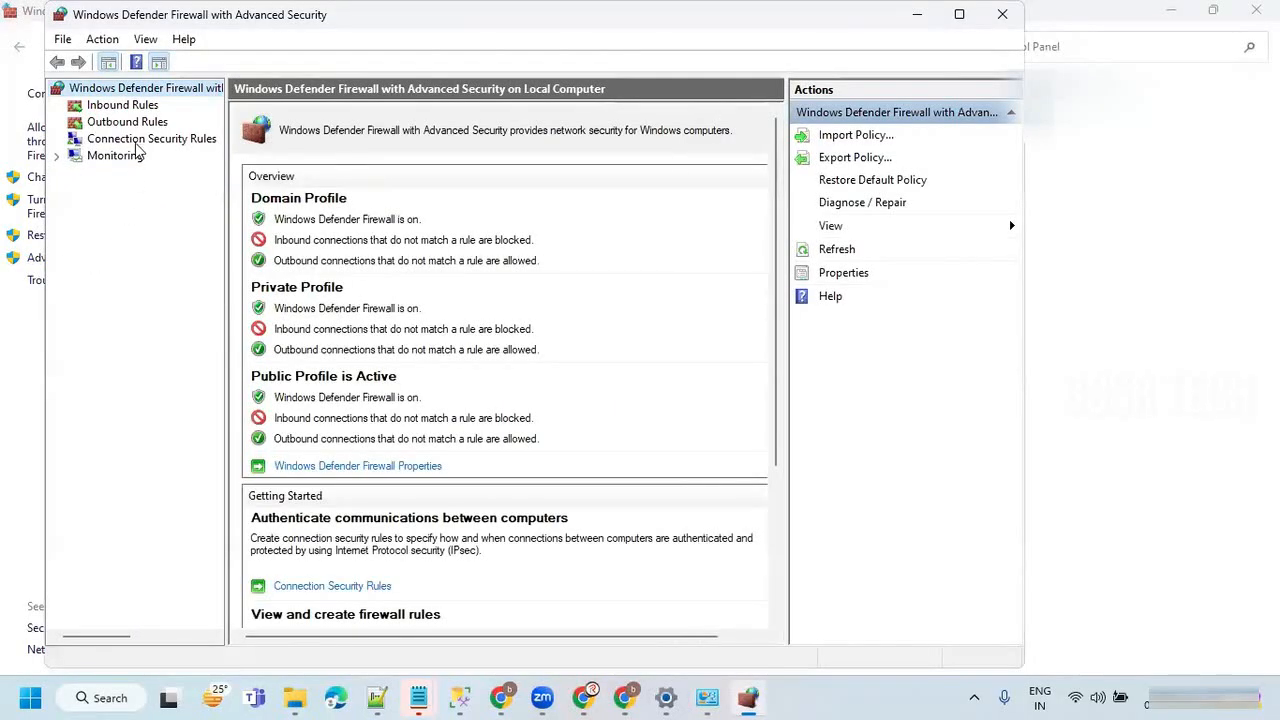
{"action": "left_click", "coordinate": [120, 106]}
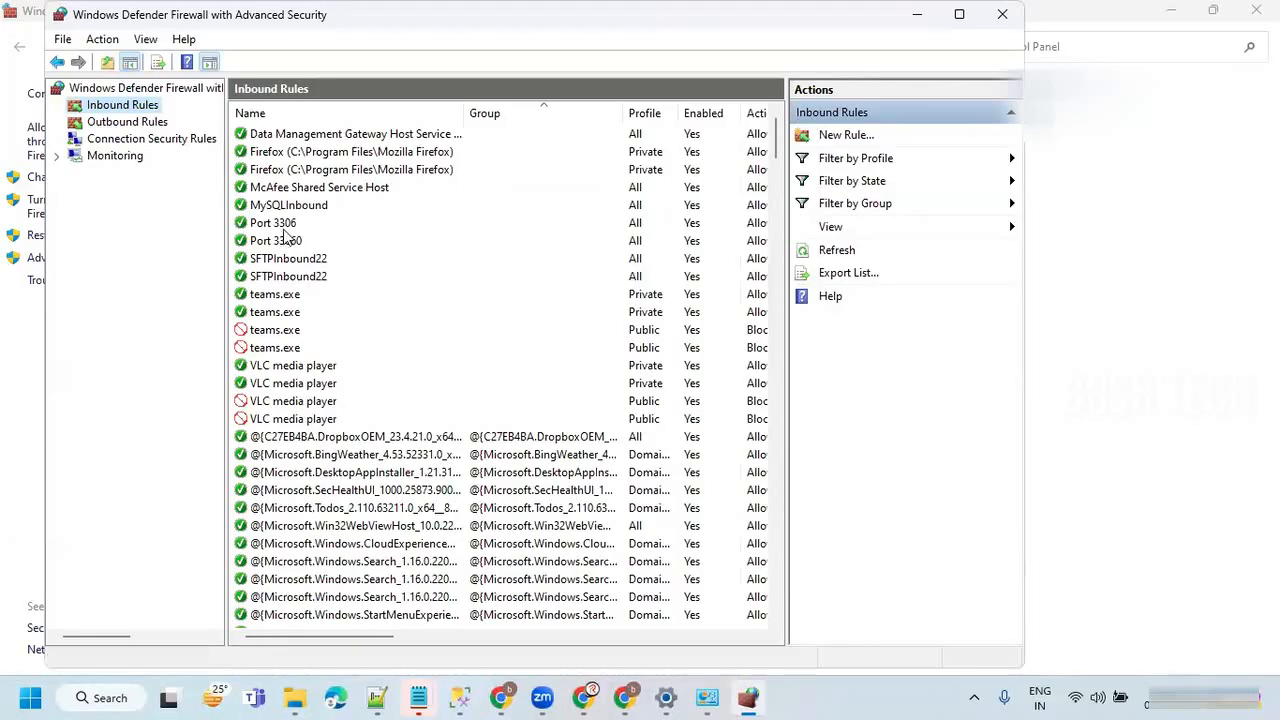
{"action": "left_click", "coordinate": [283, 226]}
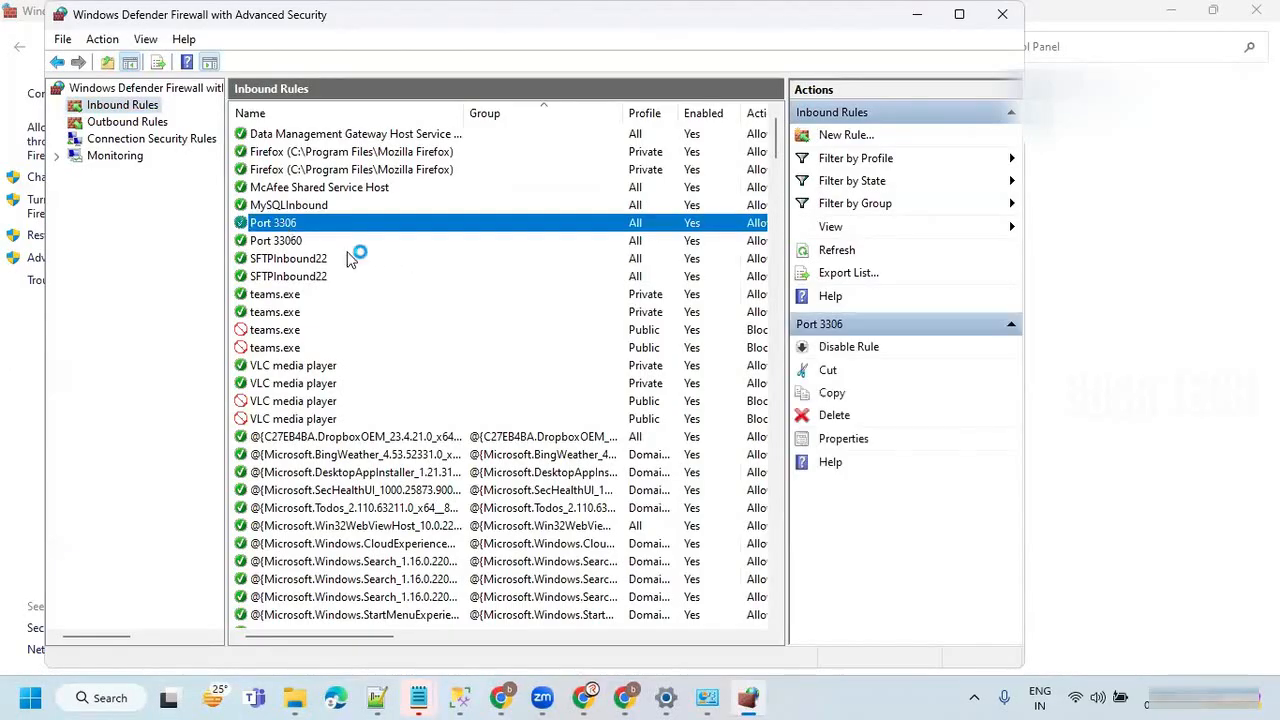
{"action": "double_click", "coordinate": [302, 219]}
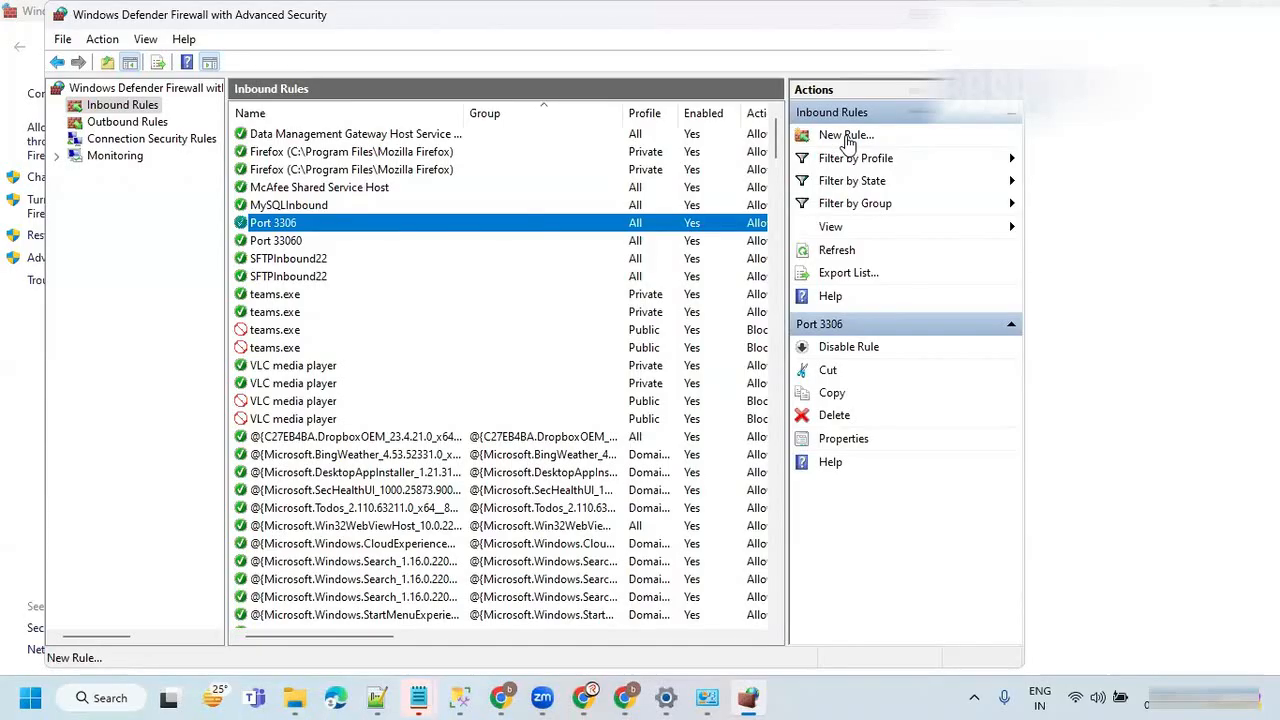
{"action": "left_click", "coordinate": [281, 260]}
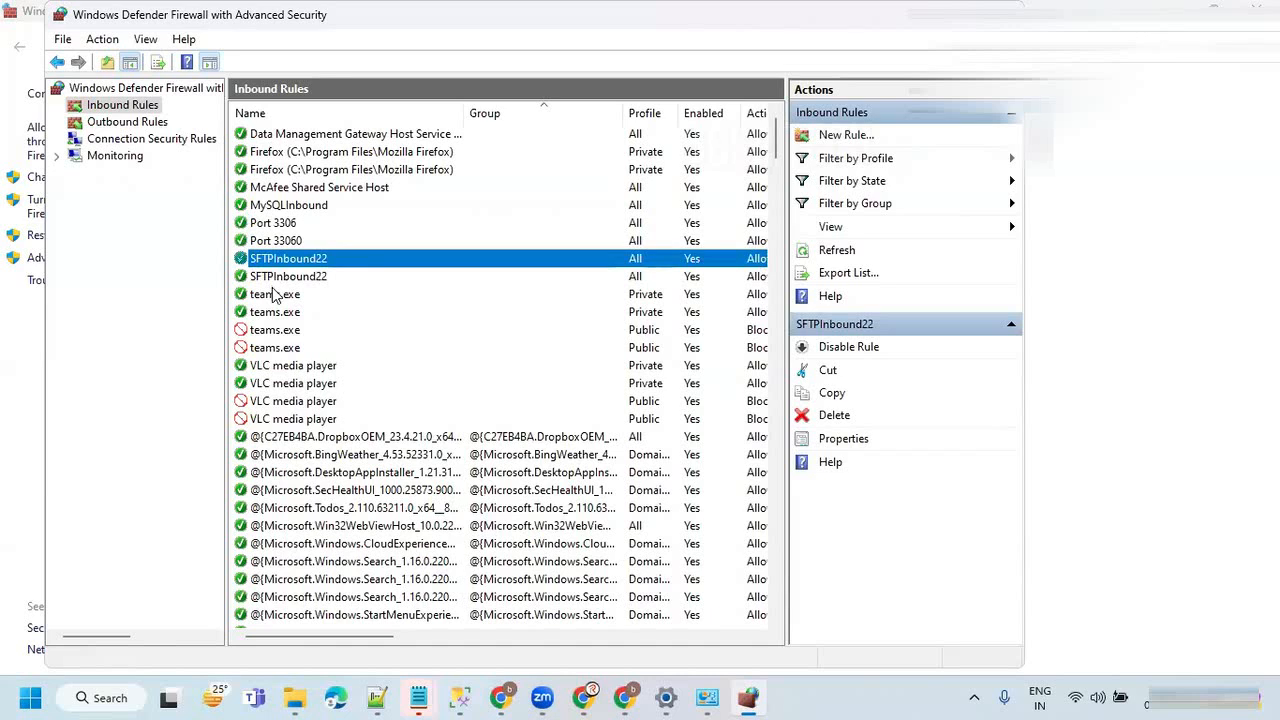
{"action": "left_click", "coordinate": [285, 277]}
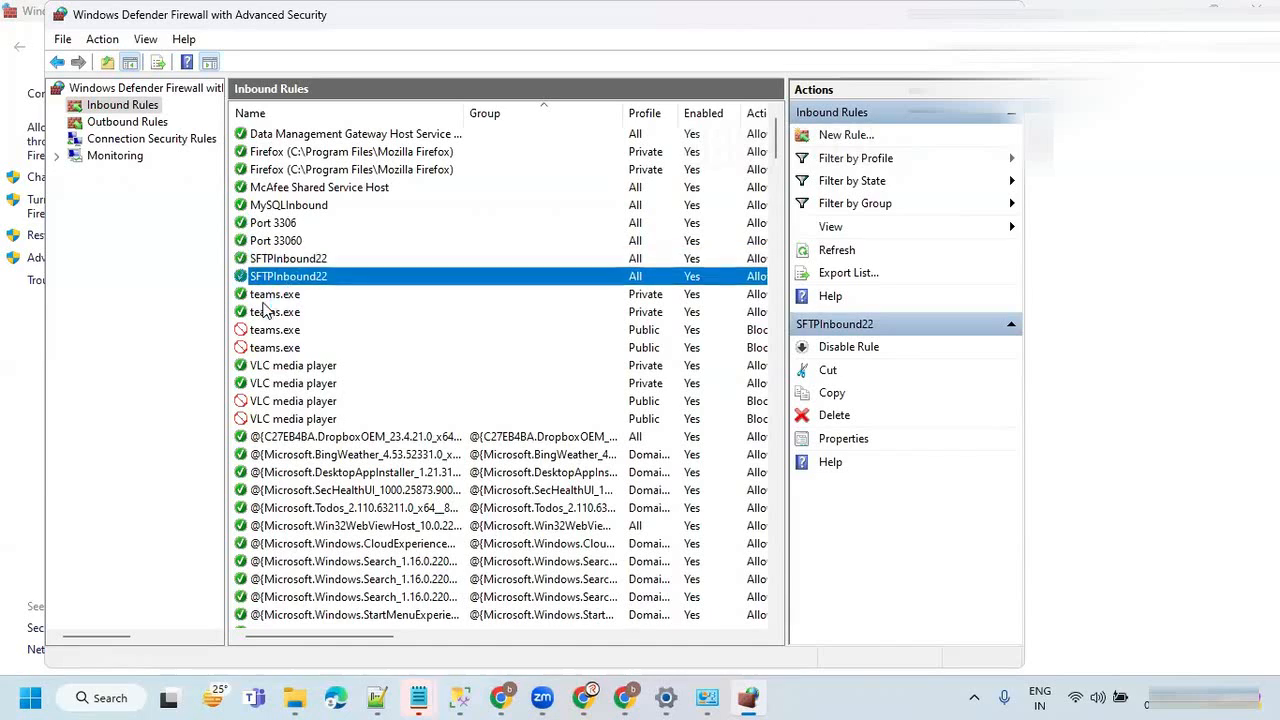
{"action": "left_click", "coordinate": [287, 262]}
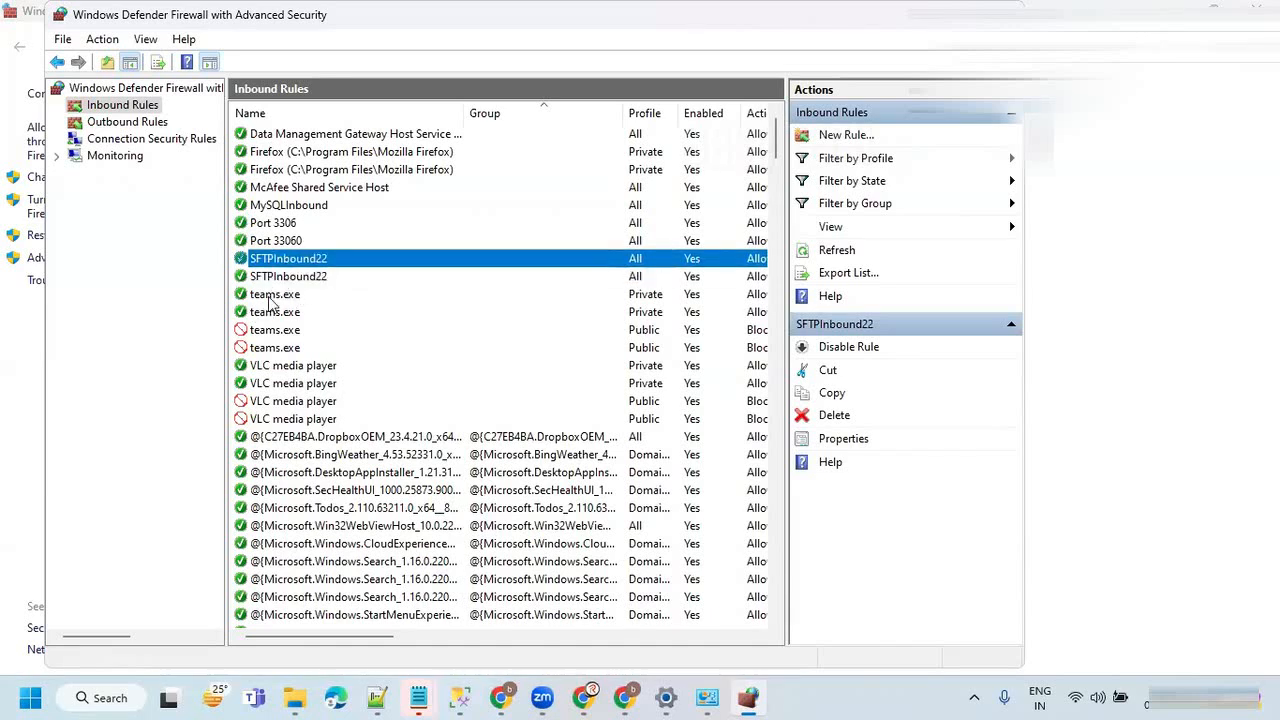
{"action": "left_click", "coordinate": [280, 226]}
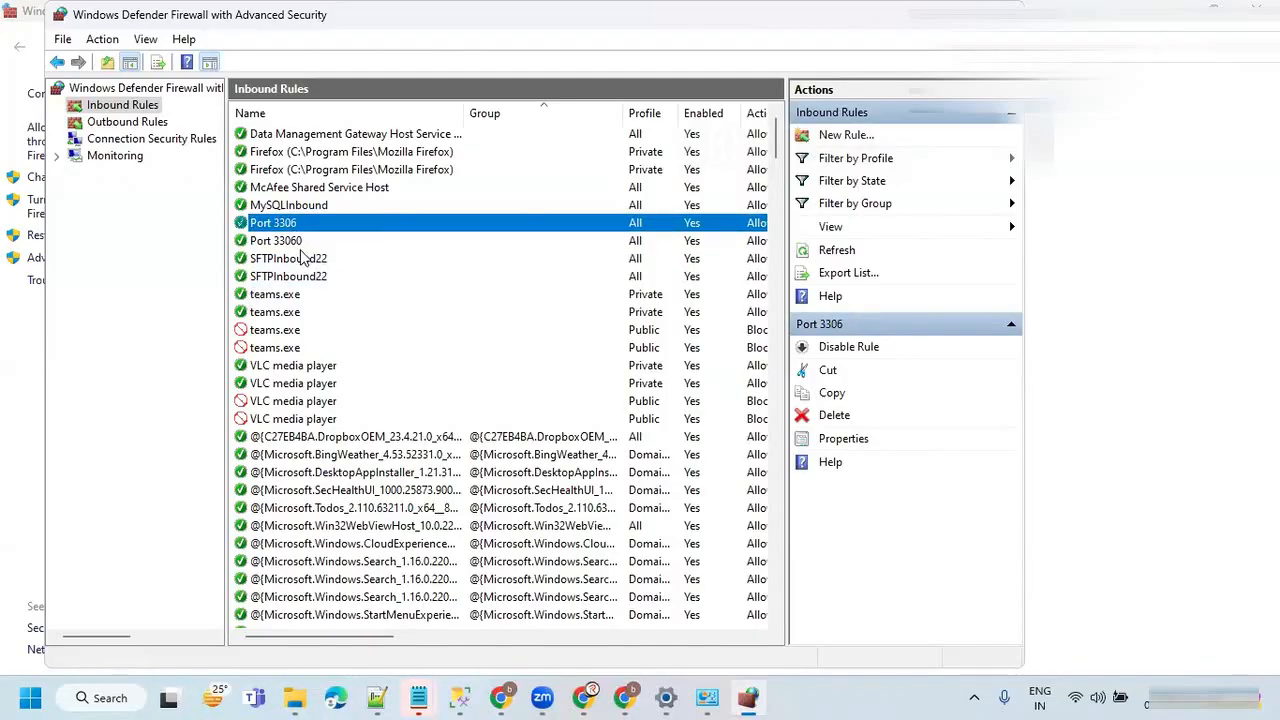
{"action": "left_click", "coordinate": [298, 260]}
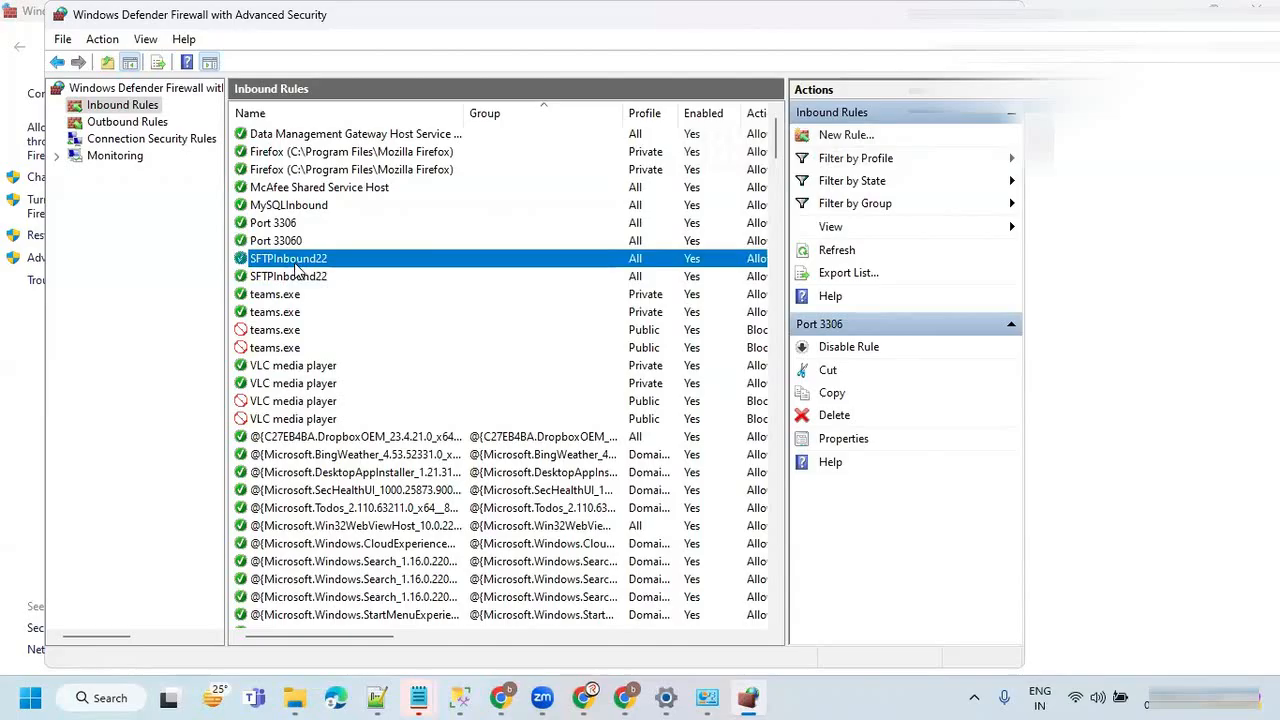
Walk through a new inbound port rule allowing TCP port 22 on the Domain, Private and Public profiles, and cancel it before naming.
{"action": "left_click", "coordinate": [845, 137]}
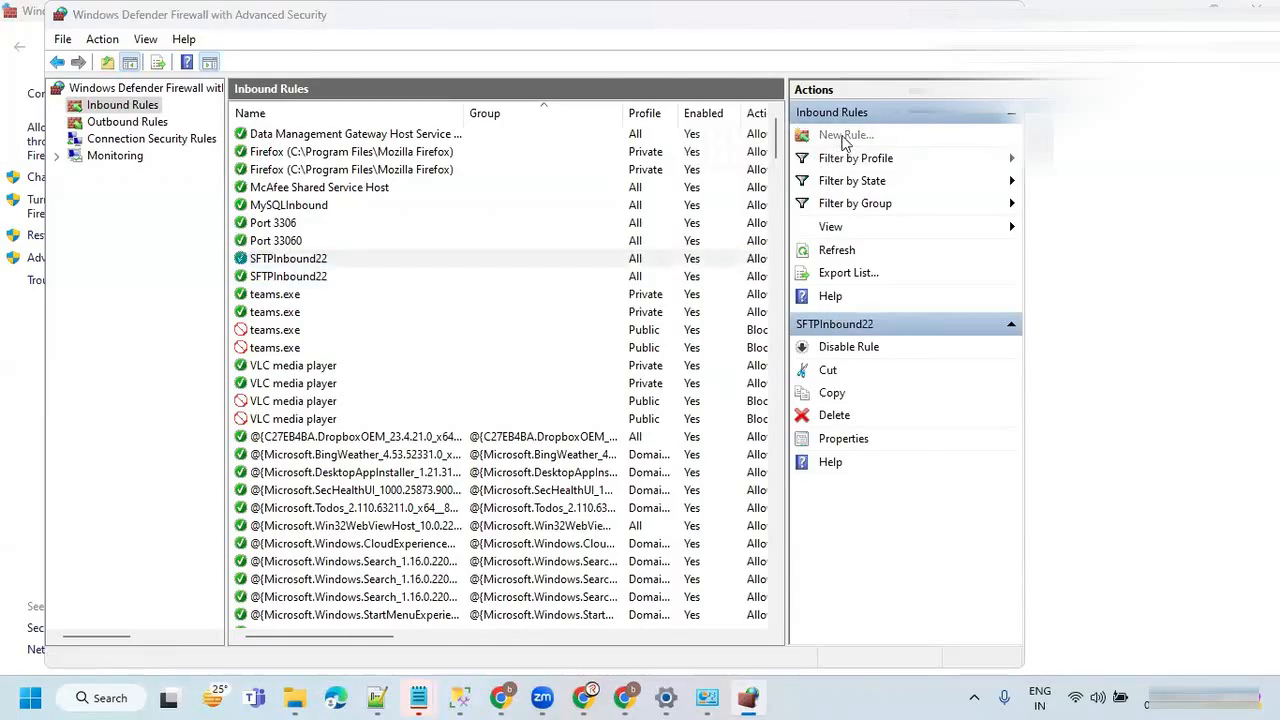
{"action": "left_click", "coordinate": [297, 283]}
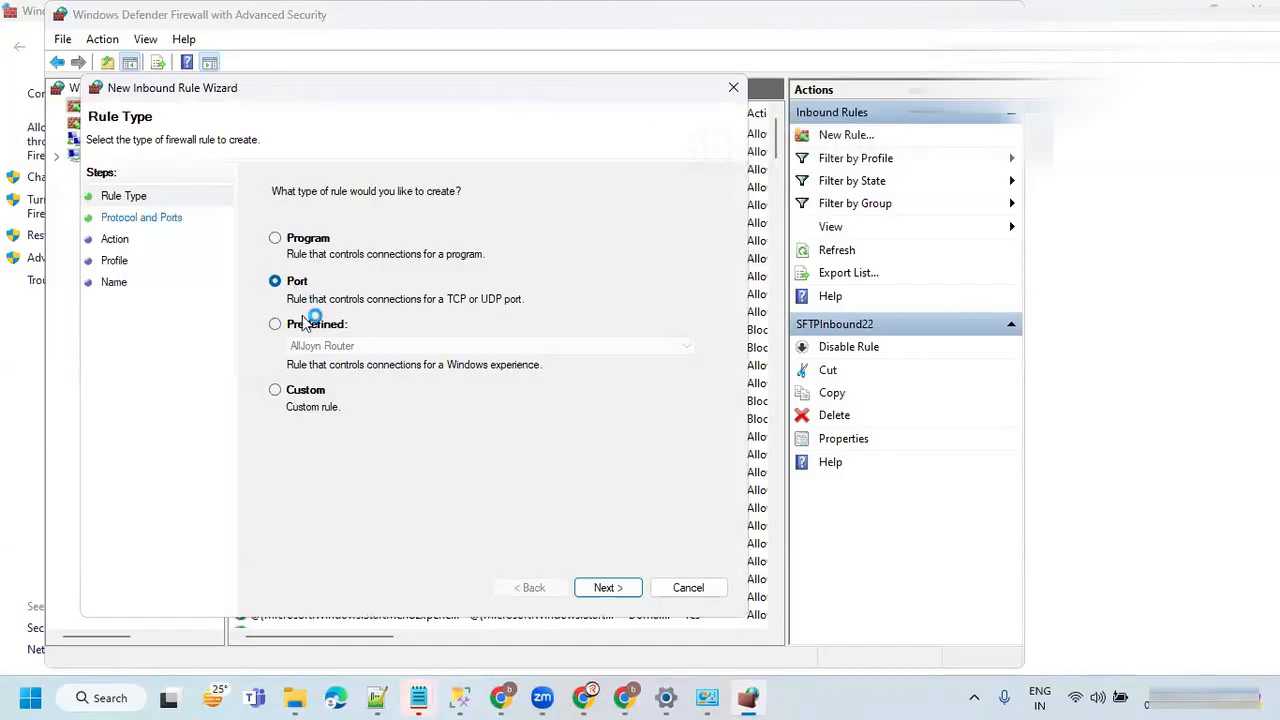
{"action": "left_click", "coordinate": [606, 586]}
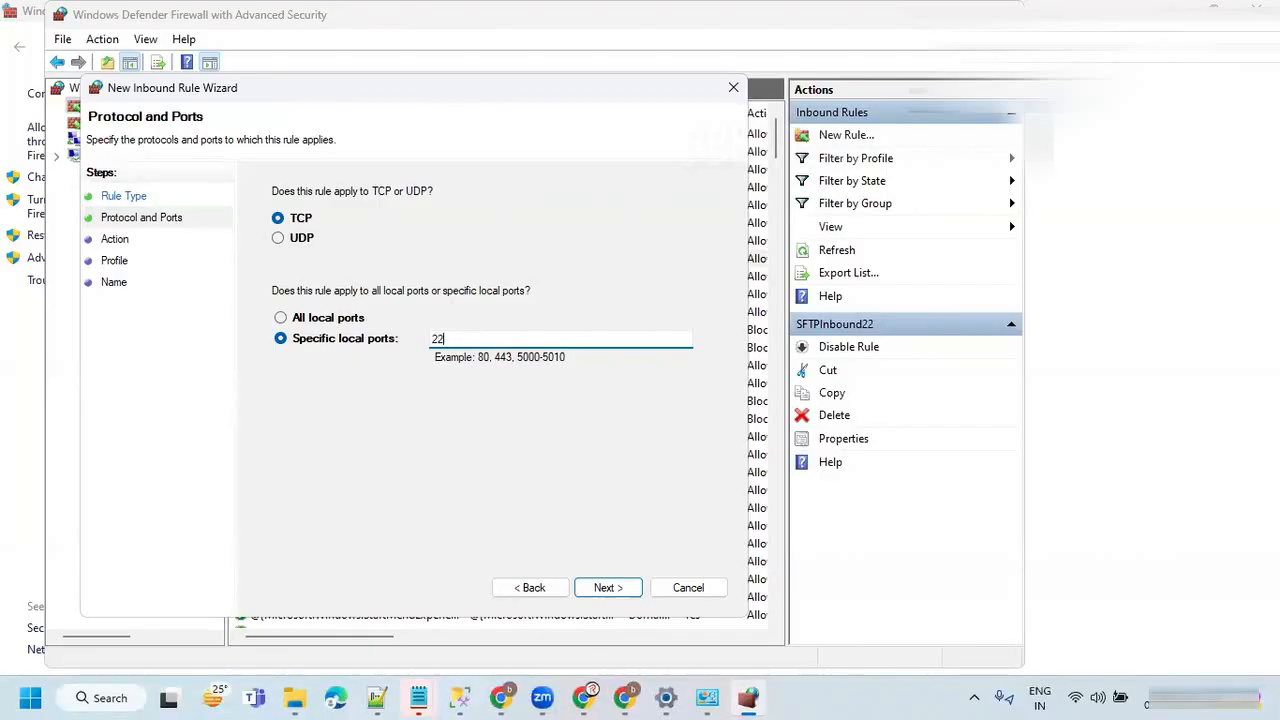
{"action": "left_click", "coordinate": [598, 595]}
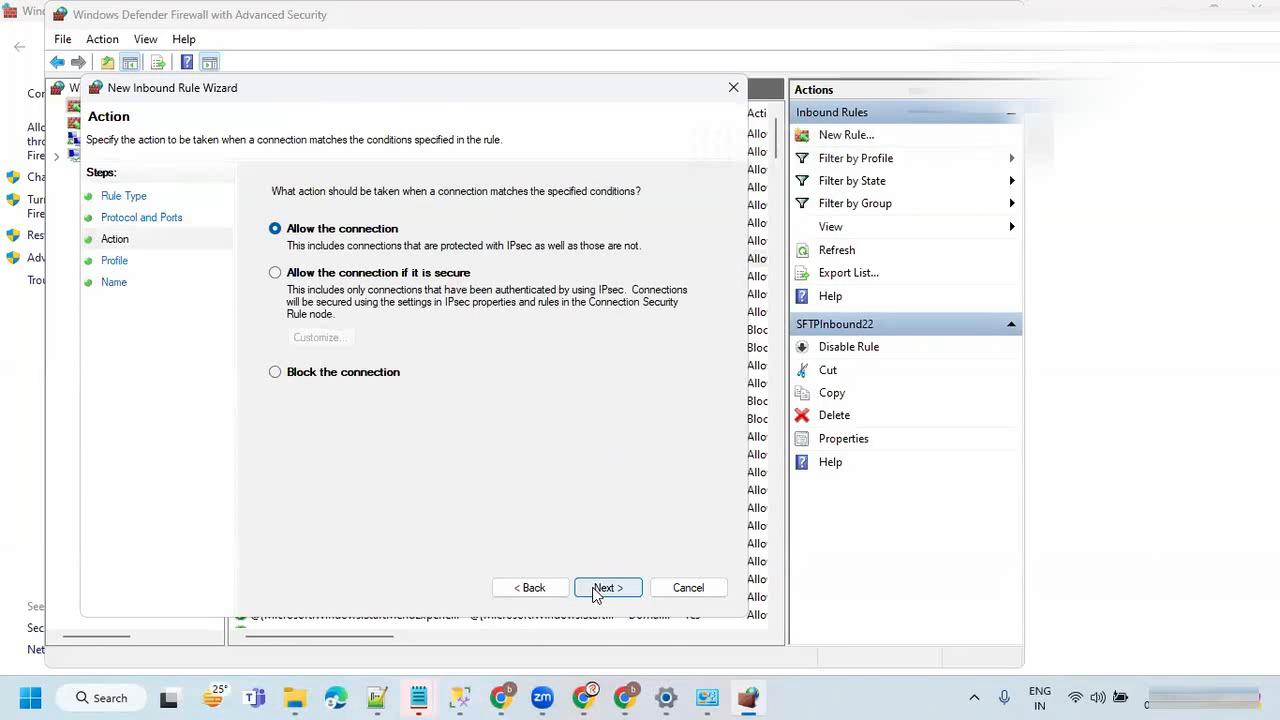
{"action": "left_click", "coordinate": [604, 594]}
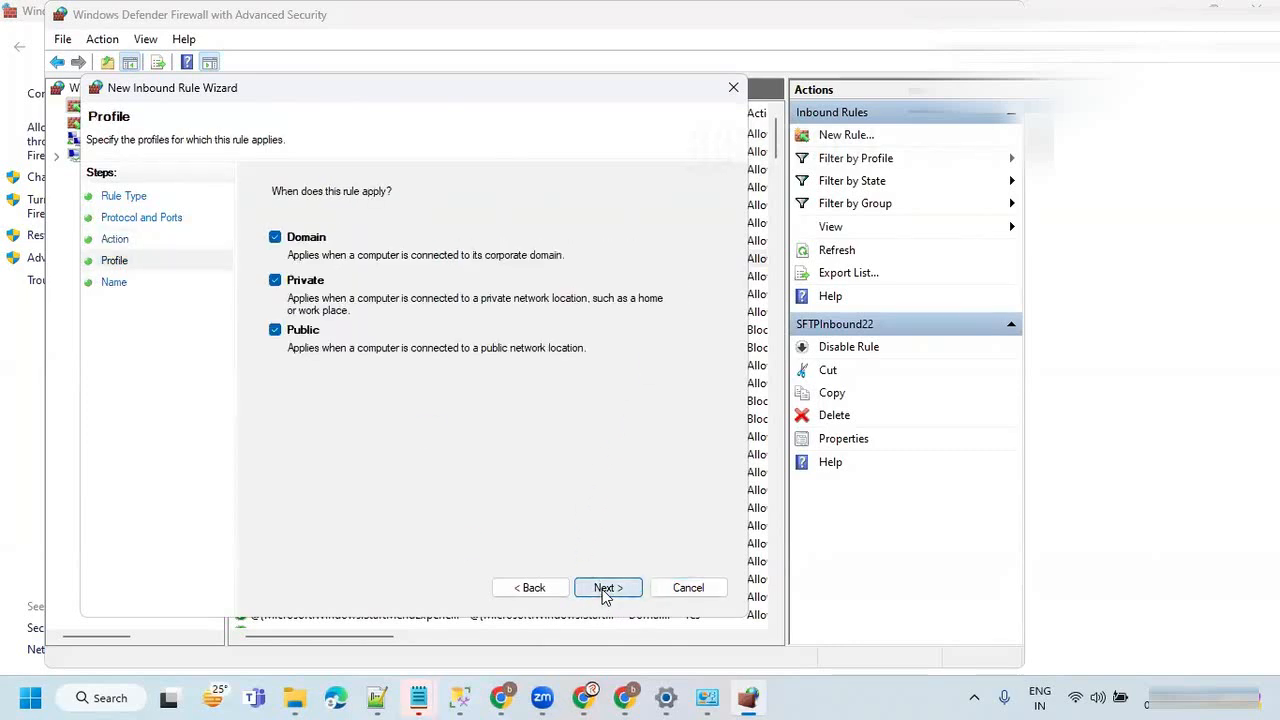
{"action": "left_click", "coordinate": [606, 592]}
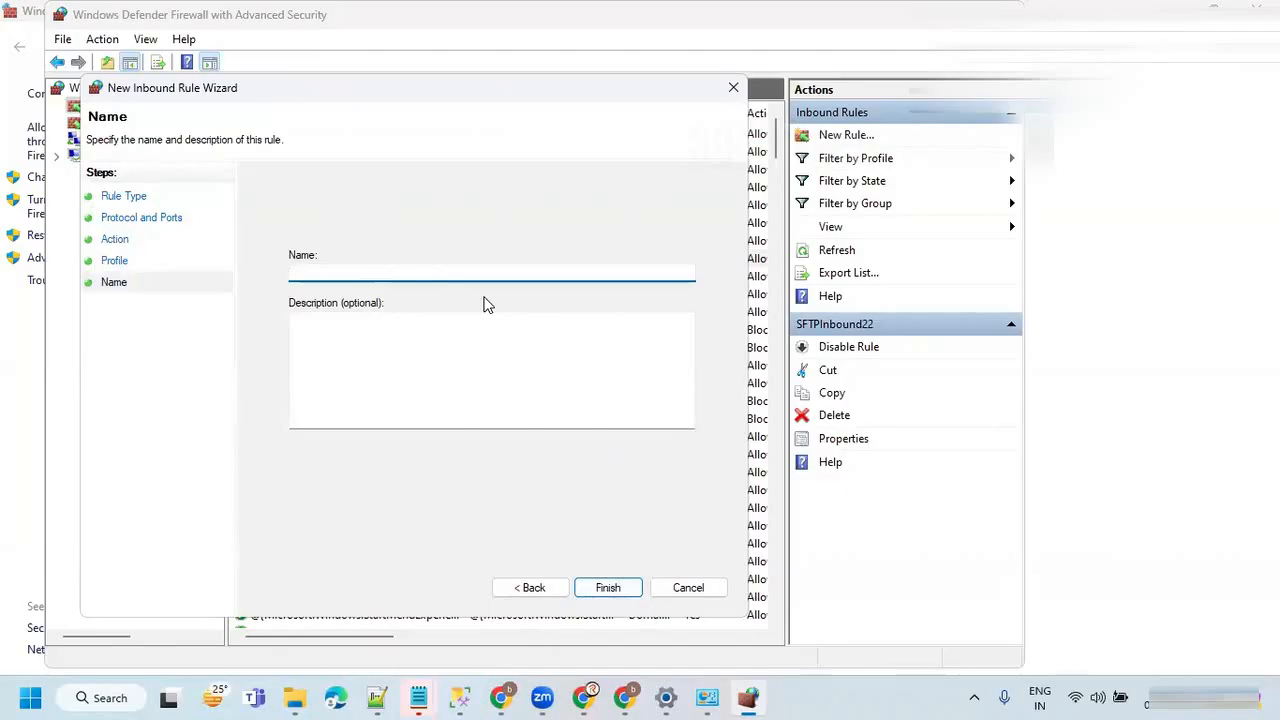
{"action": "left_click", "coordinate": [686, 588]}
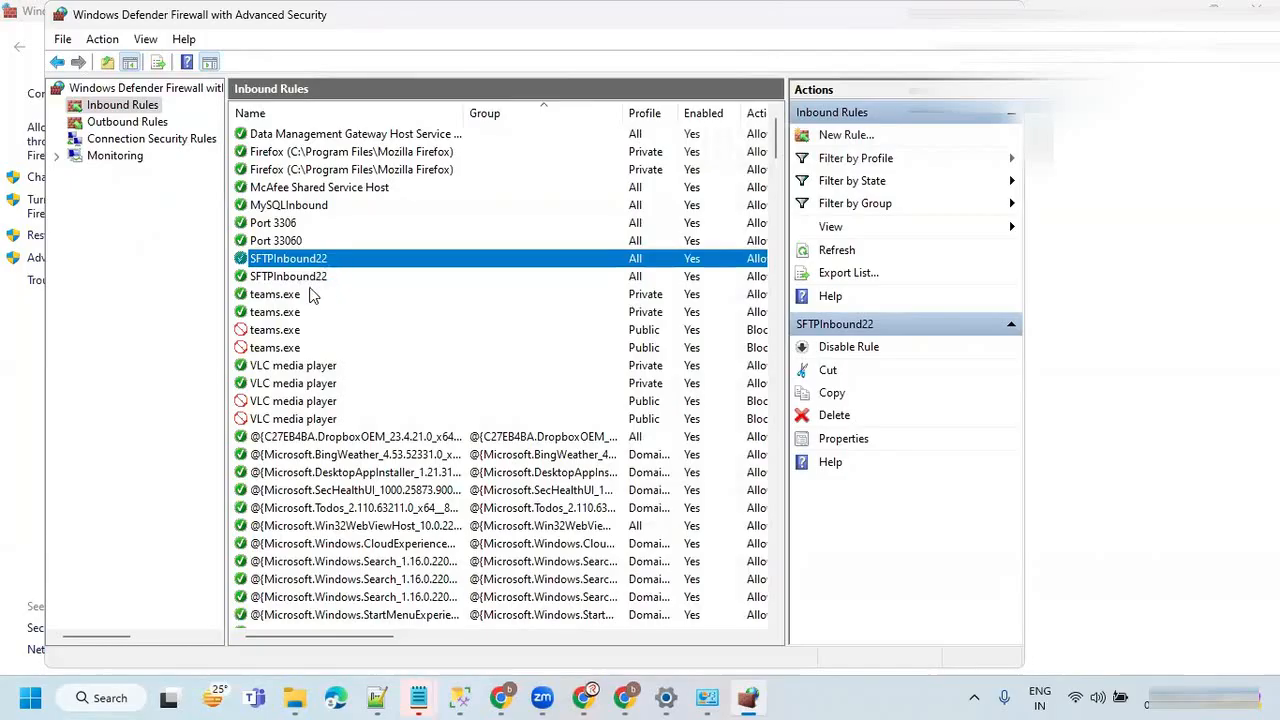
Close the firewall windows and the Settings window to return to the linked services list in Azure Data Factory.
{"action": "left_click", "coordinate": [281, 224]}
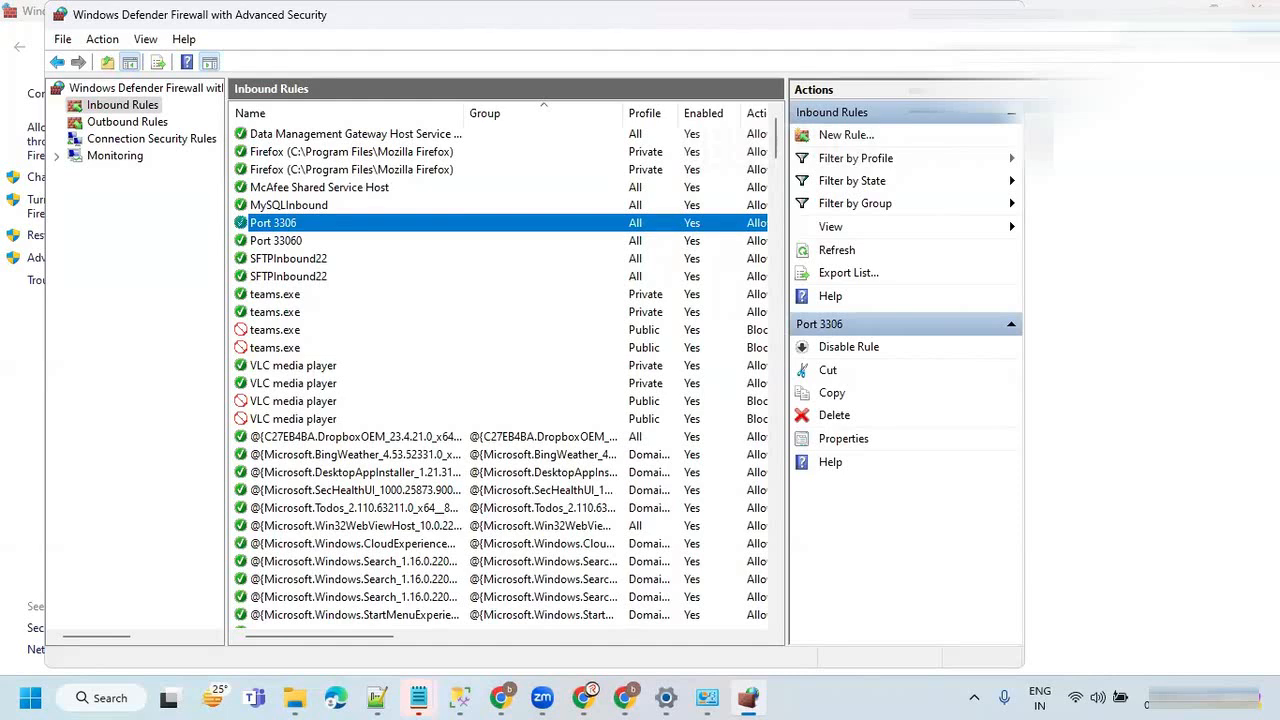
{"action": "left_click", "coordinate": [1250, 10]}
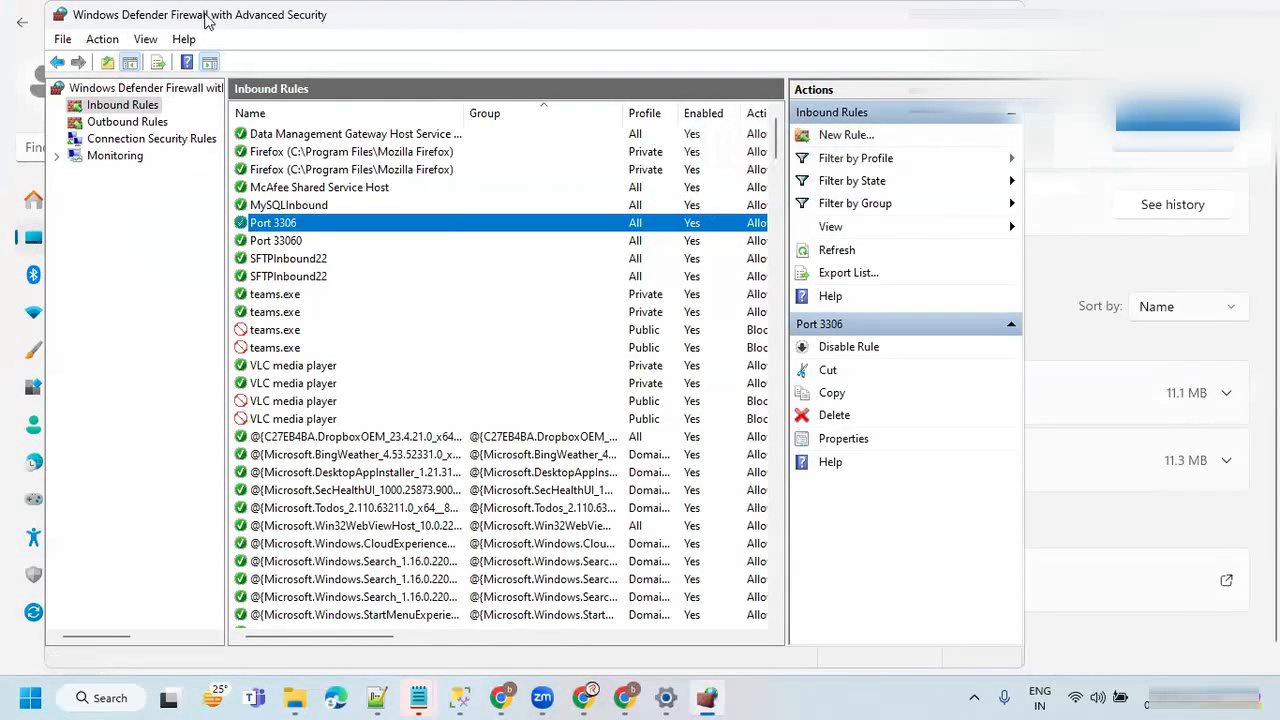
{"action": "left_click_drag", "start_coordinate": [207, 20], "coordinate": [215, 132]}
{"action": "left_click", "coordinate": [990, 126]}
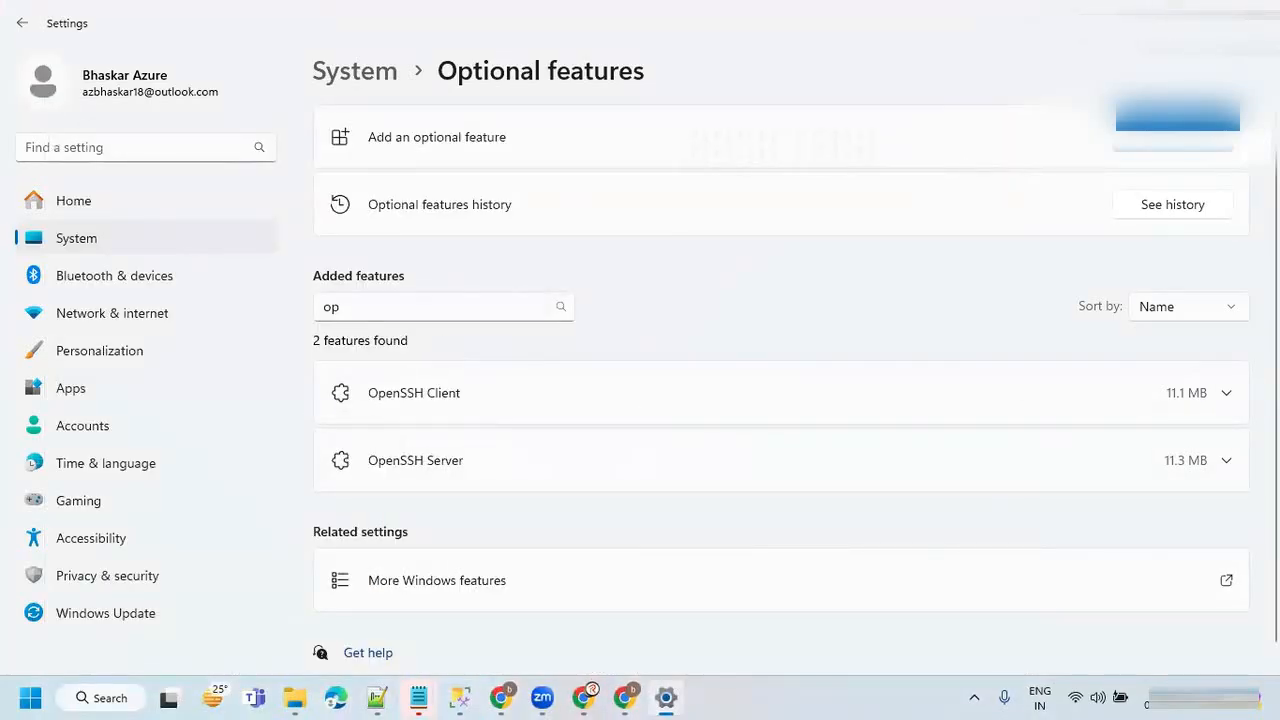
{"action": "left_click", "coordinate": [1260, 8]}
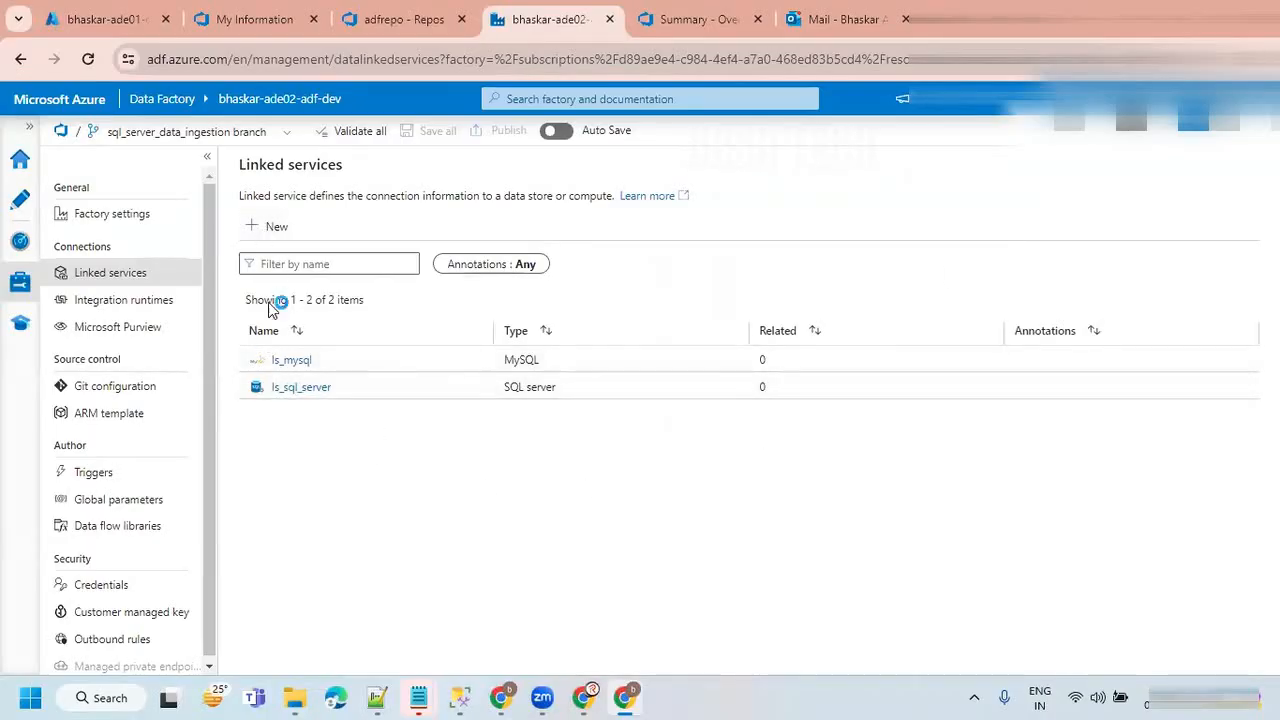
Start a new linked service, search the data stores for "sft" and choose SFTP as its type.
{"action": "left_click", "coordinate": [274, 228]}
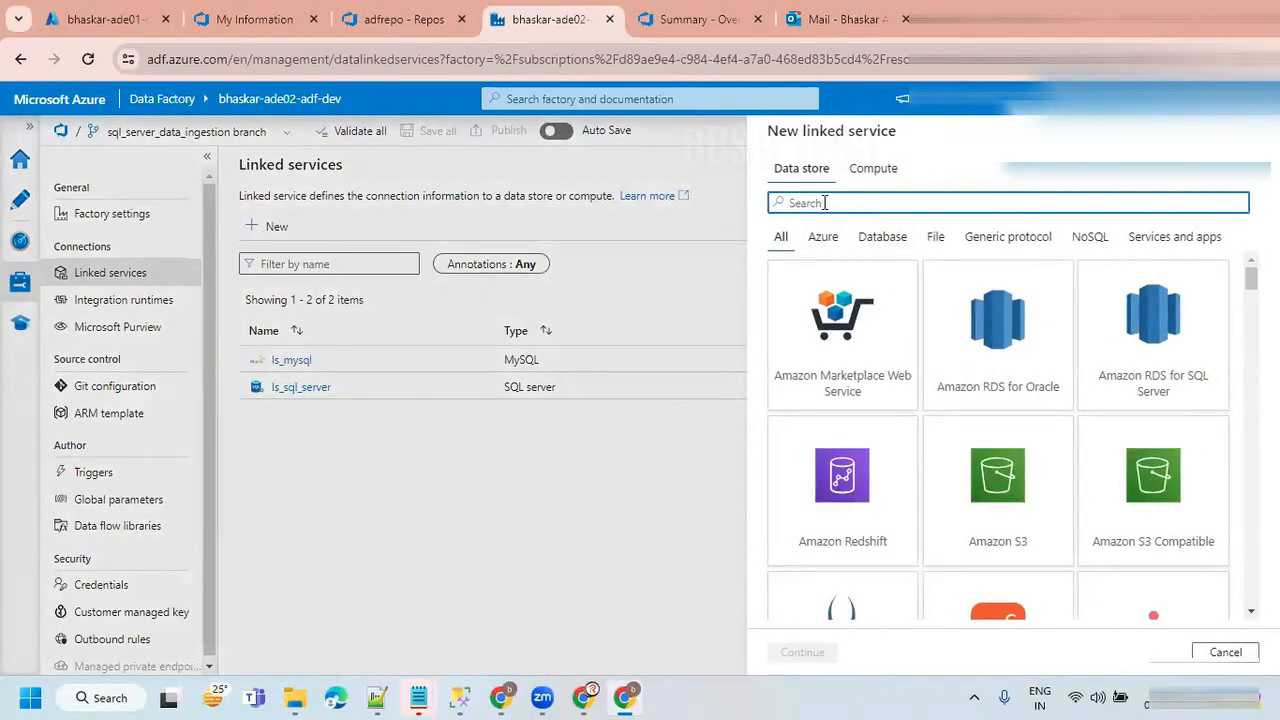
{"action": "type", "text": "sft"}
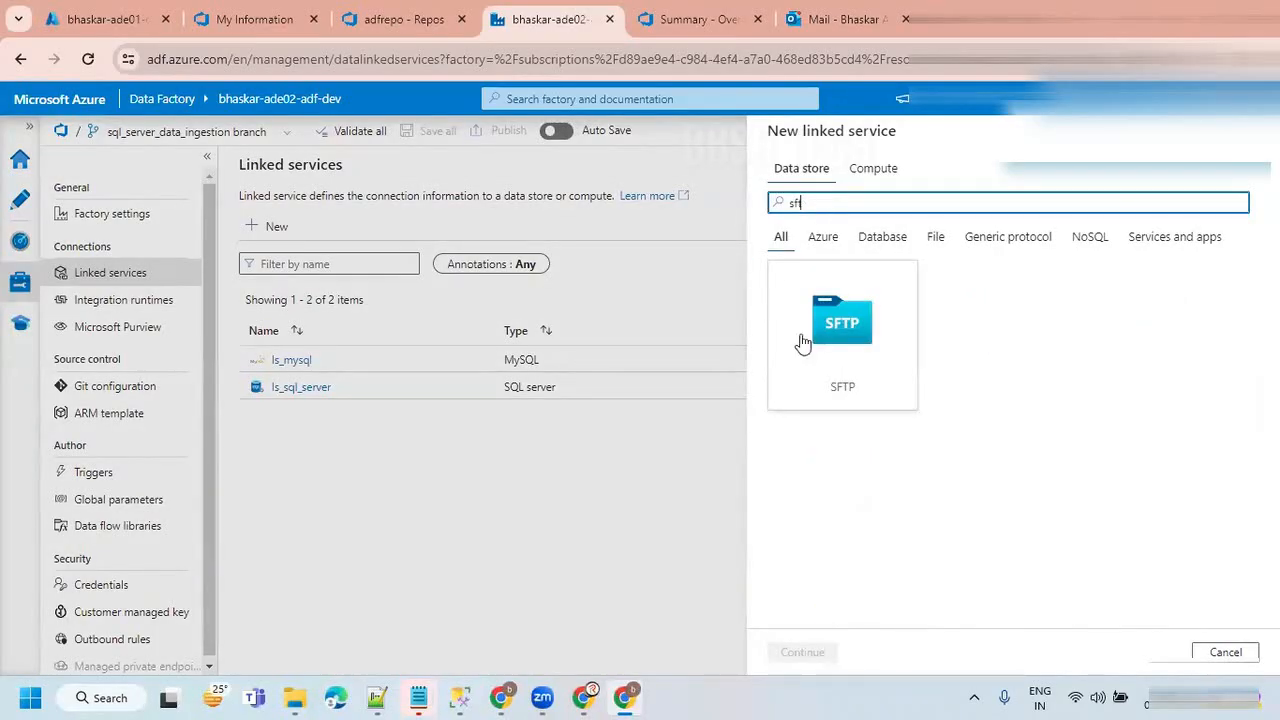
{"action": "left_click", "coordinate": [864, 388]}
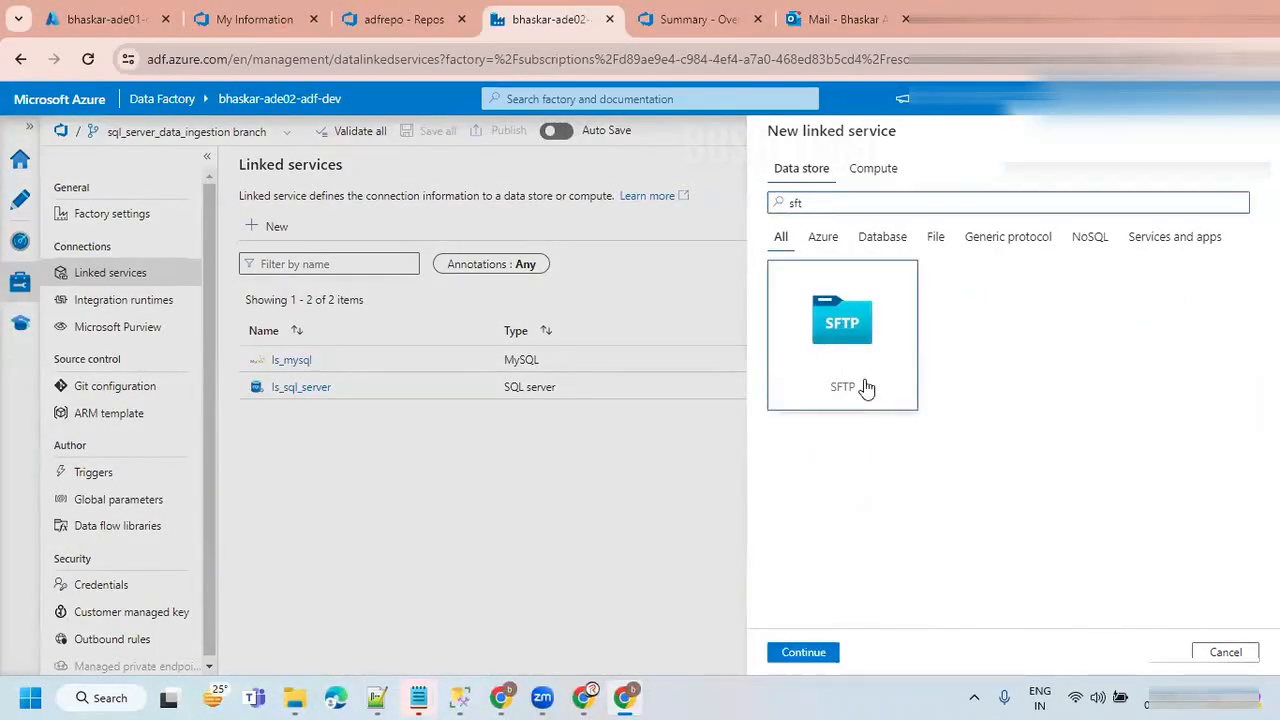
{"action": "left_click", "coordinate": [812, 652]}
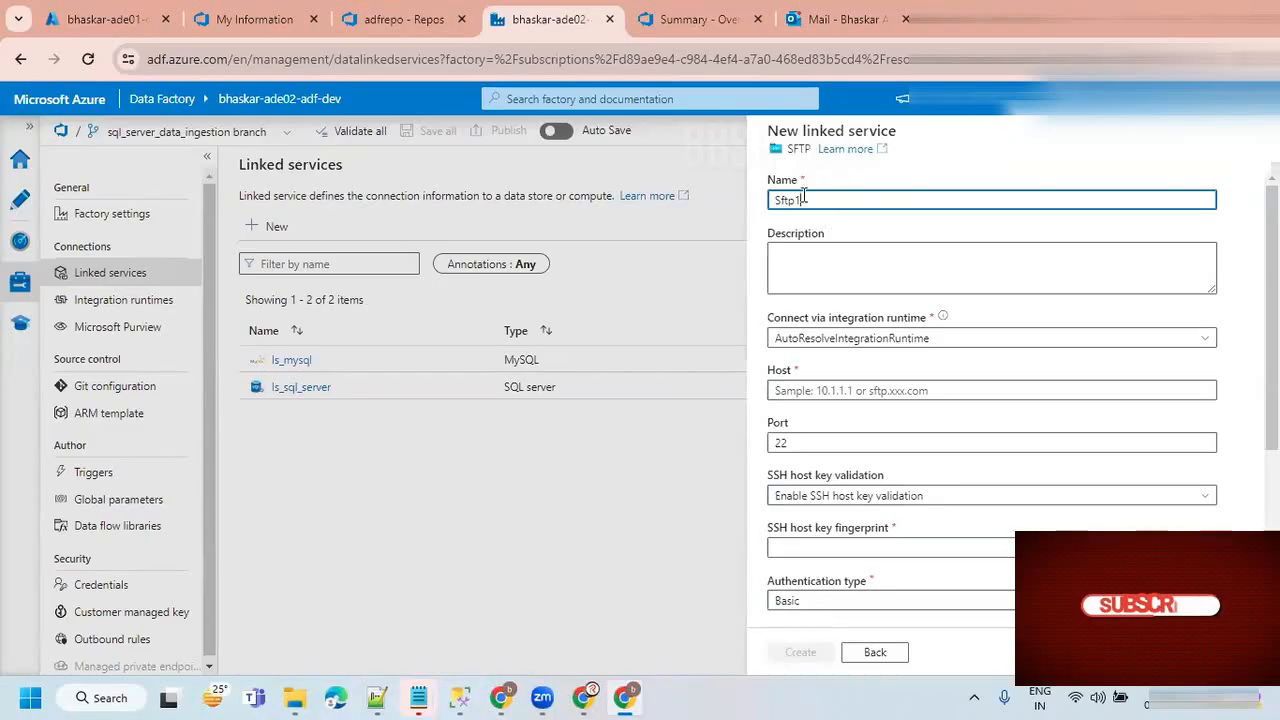
Name the SFTP linked service ls_sffp and connect it via the SelfHostedIR integration runtime.
{"action": "left_click_drag", "start_coordinate": [804, 200], "coordinate": [718, 202]}
{"action": "type", "text": "ls"}
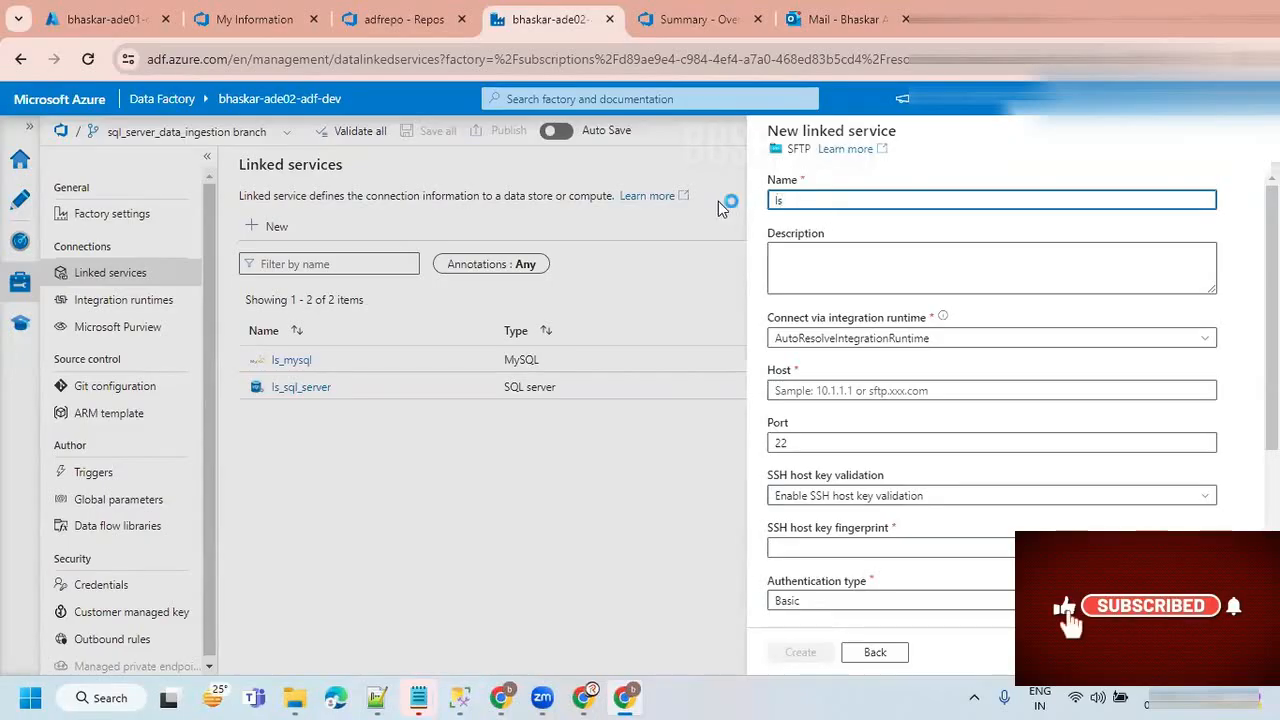
{"action": "type", "text": "_sftp"}
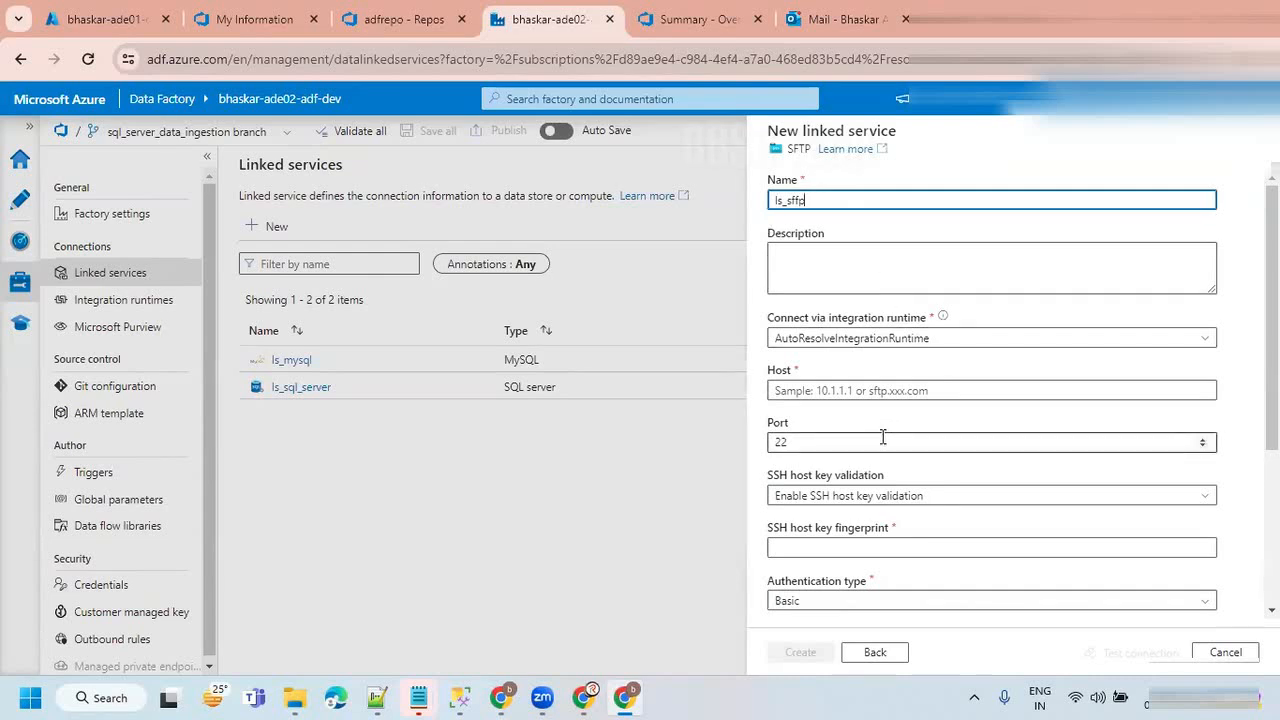
{"action": "left_click", "coordinate": [812, 342]}
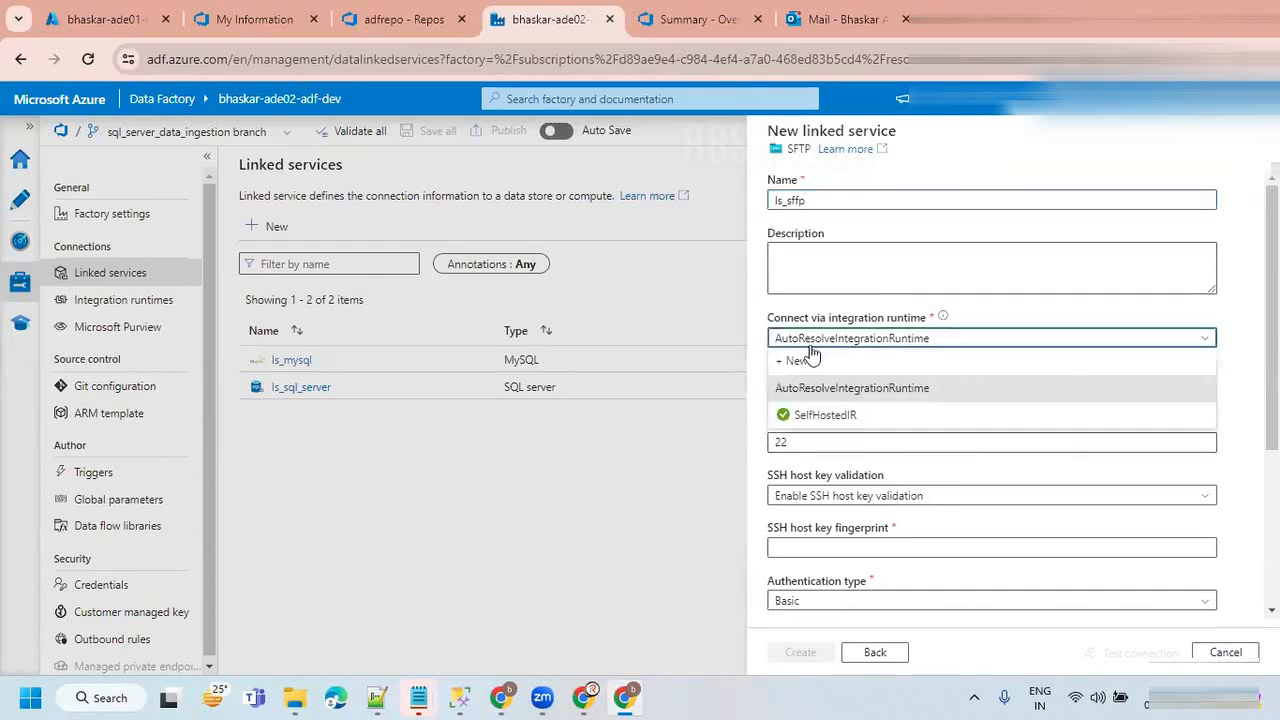
{"action": "left_click", "coordinate": [803, 415]}
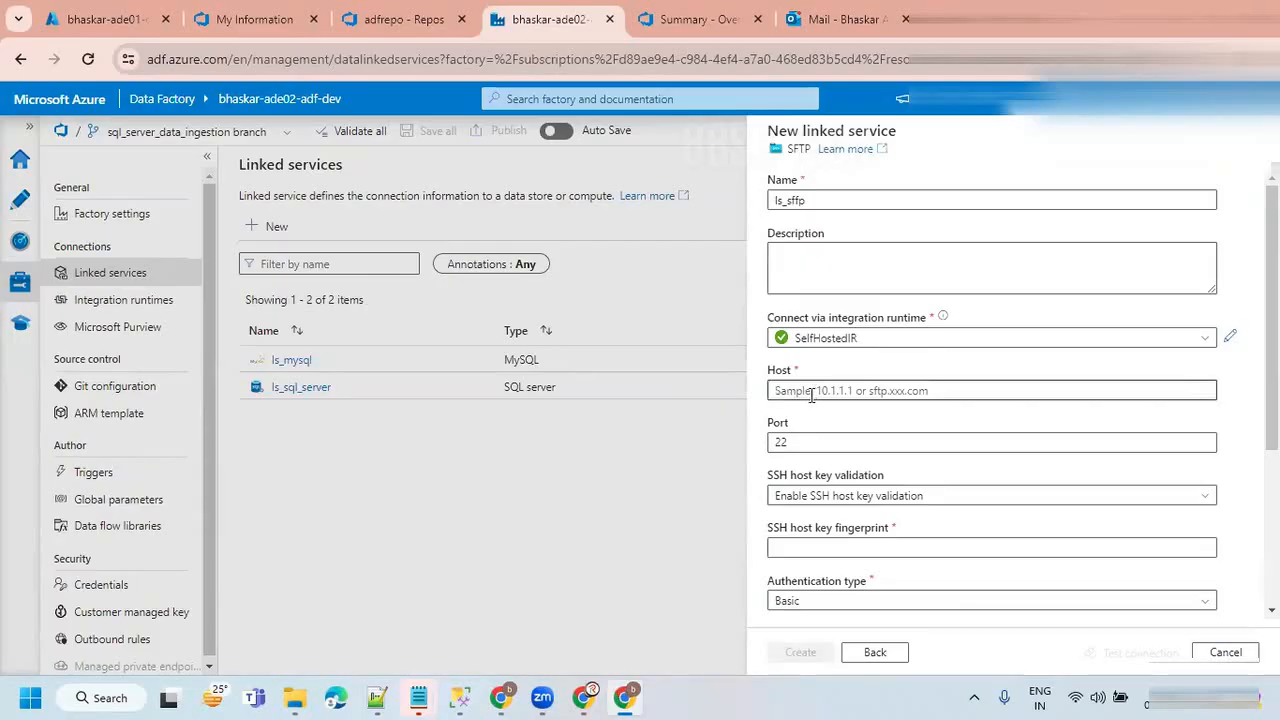
Open Command Prompt through a Windows search for "cmd" and run ipconfig.
{"action": "left_click", "coordinate": [84, 698]}
{"action": "type", "text": "c"}
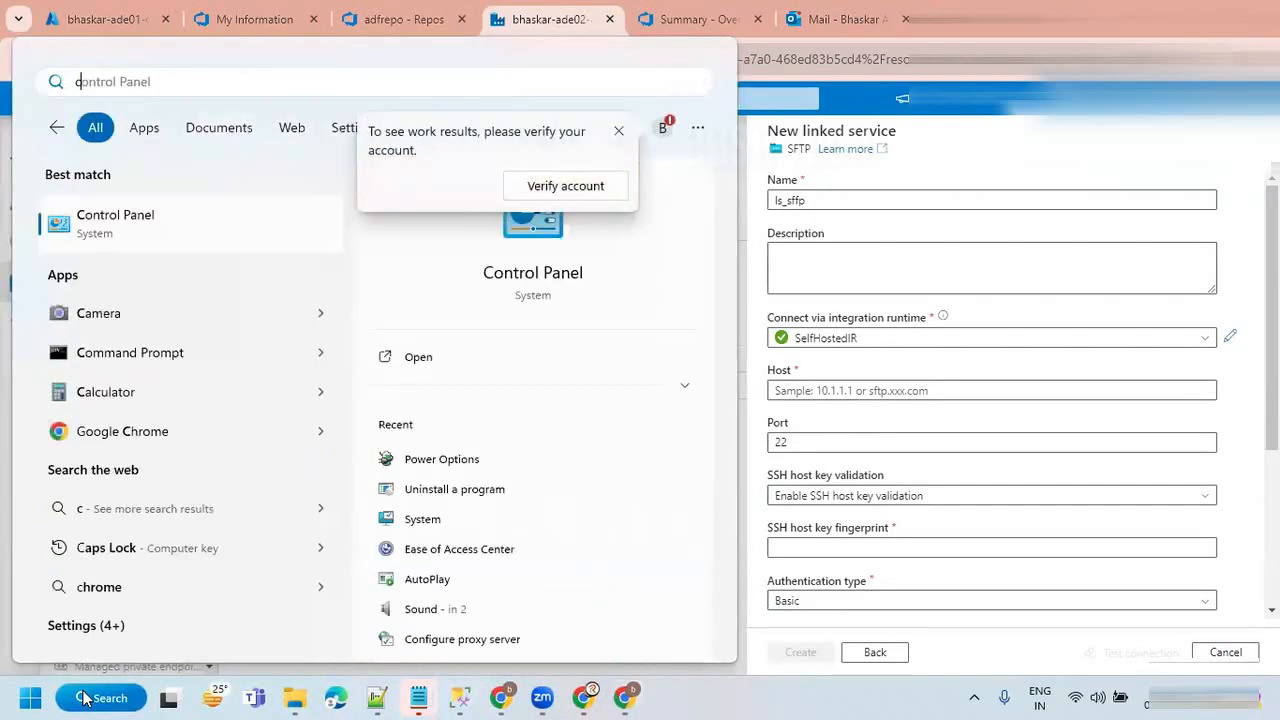
{"action": "type", "text": "md"}
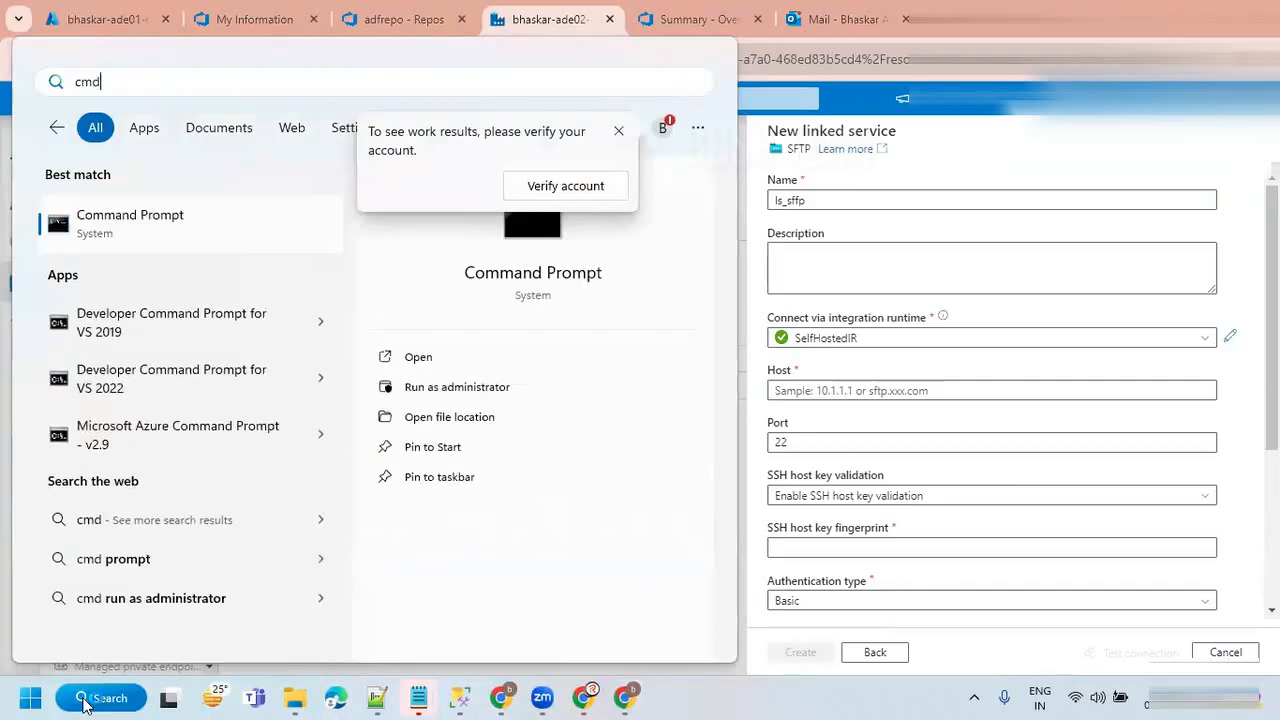
{"action": "left_click", "coordinate": [180, 218]}
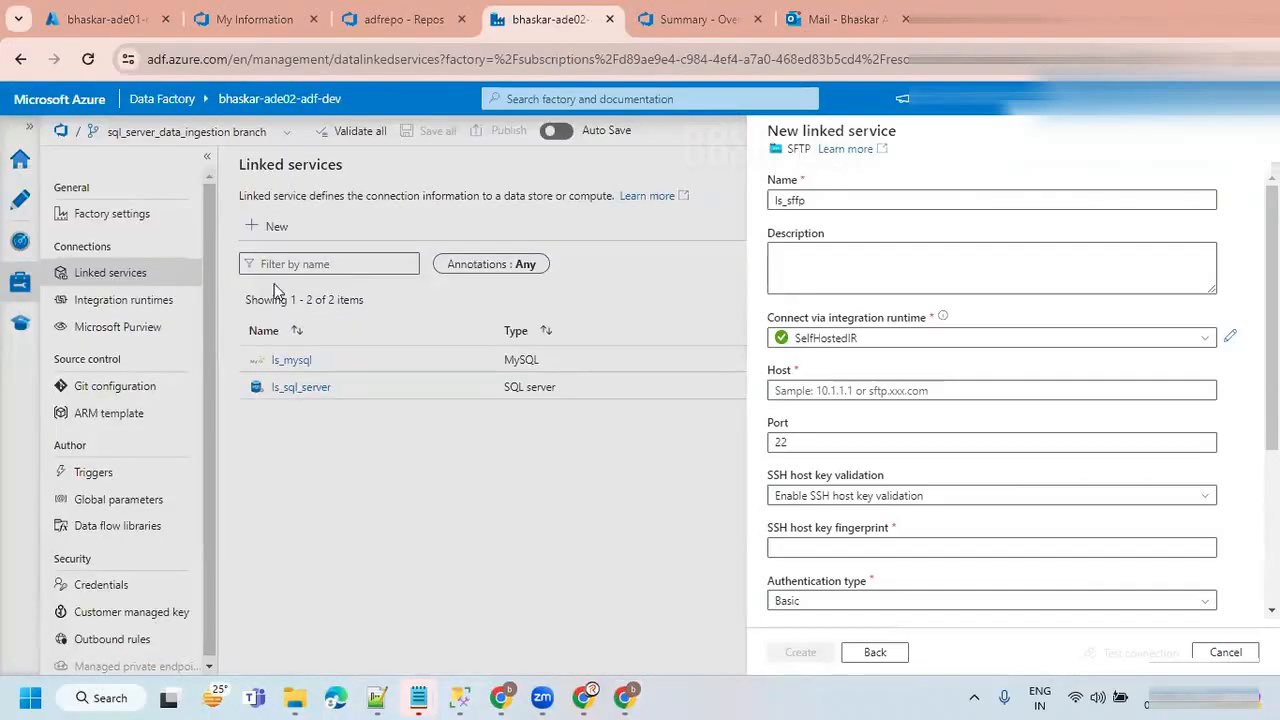
{"action": "type", "text": "ipconfig"}
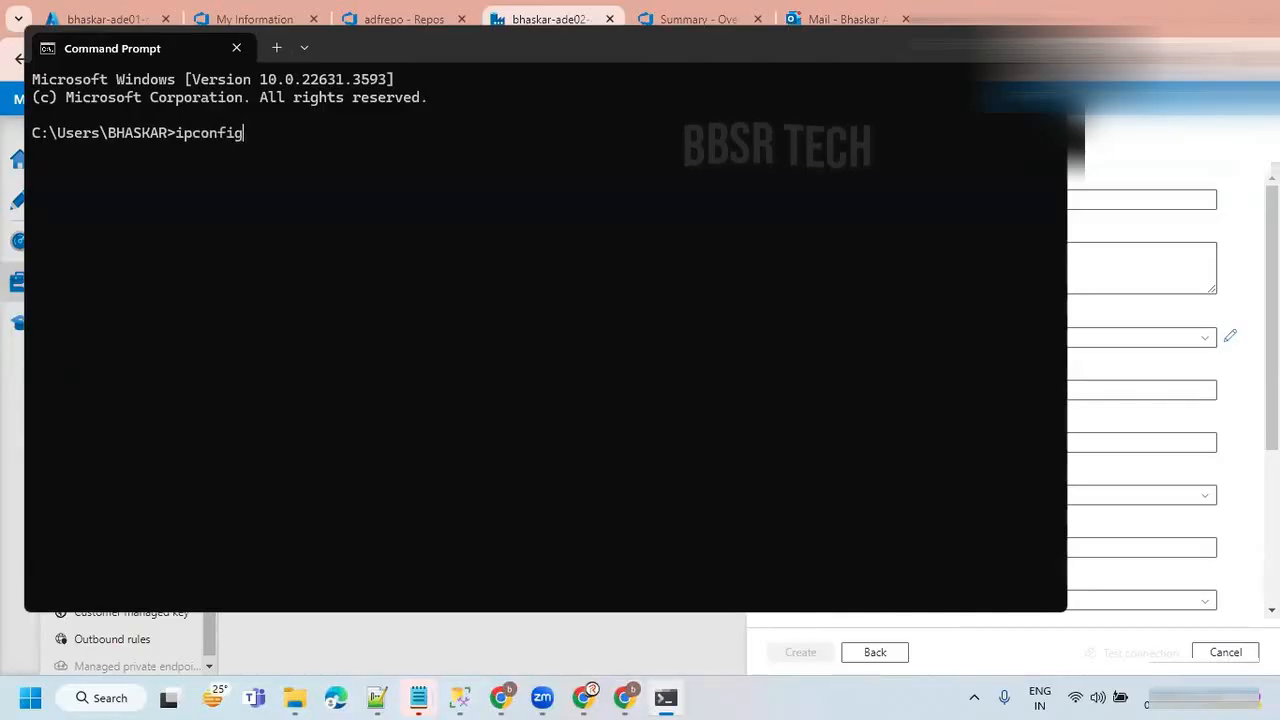
{"action": "key", "text": "Return"}
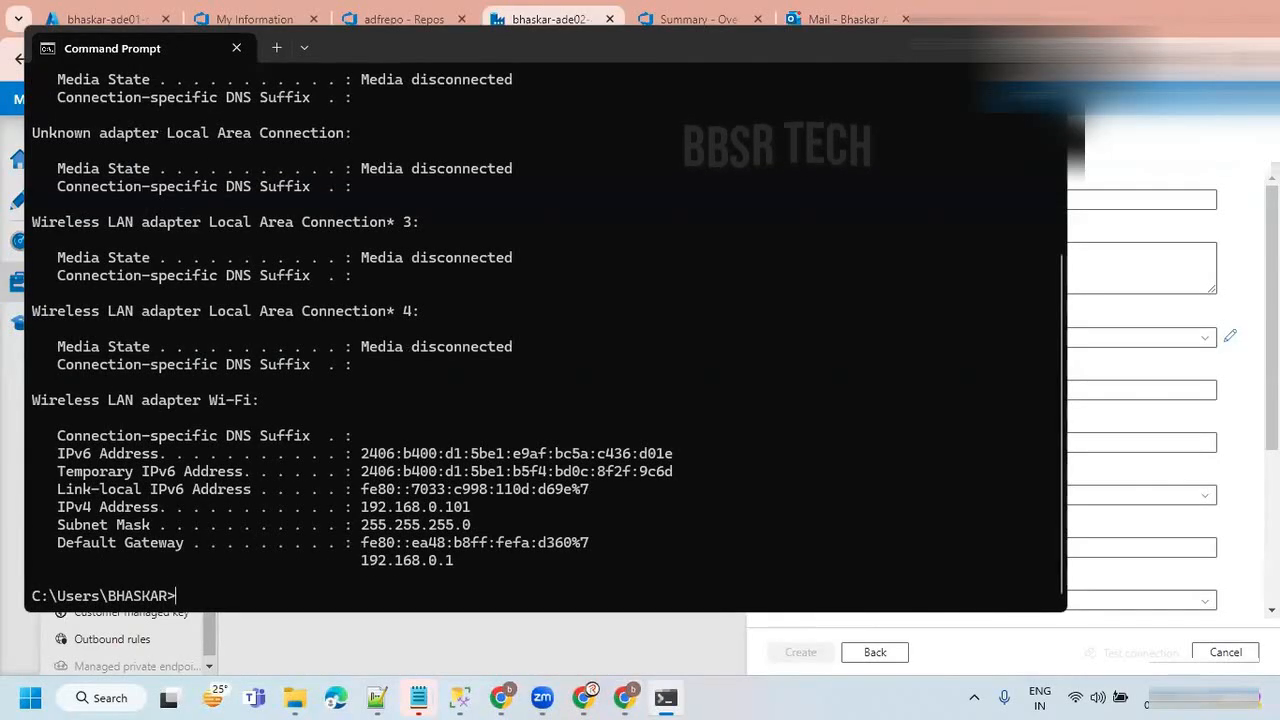
Copy the Wi-Fi adapter's IPv4 address 192.168.0.101 and paste it as the SFTP linked service's host in Data Factory.
{"action": "left_click_drag", "start_coordinate": [49, 508], "coordinate": [465, 508]}
{"action": "right_click", "coordinate": [452, 508]}
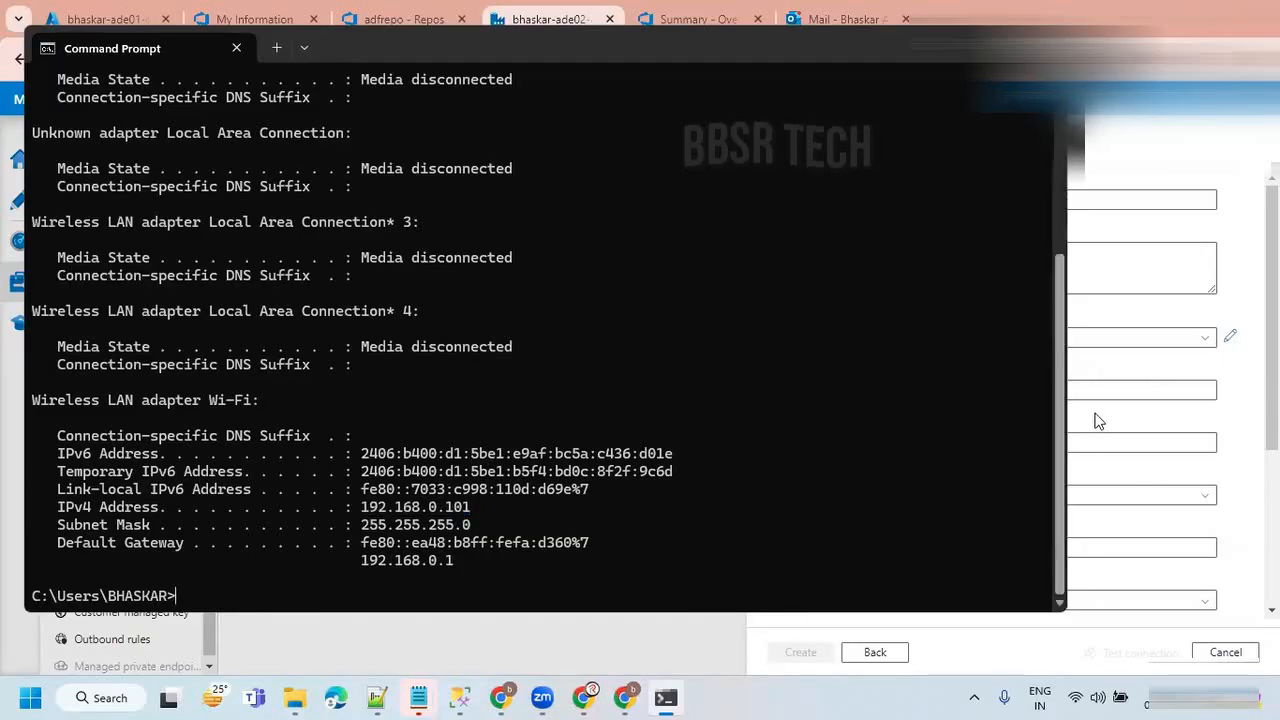
{"action": "left_click", "coordinate": [1226, 362]}
{"action": "left_click", "coordinate": [836, 396]}
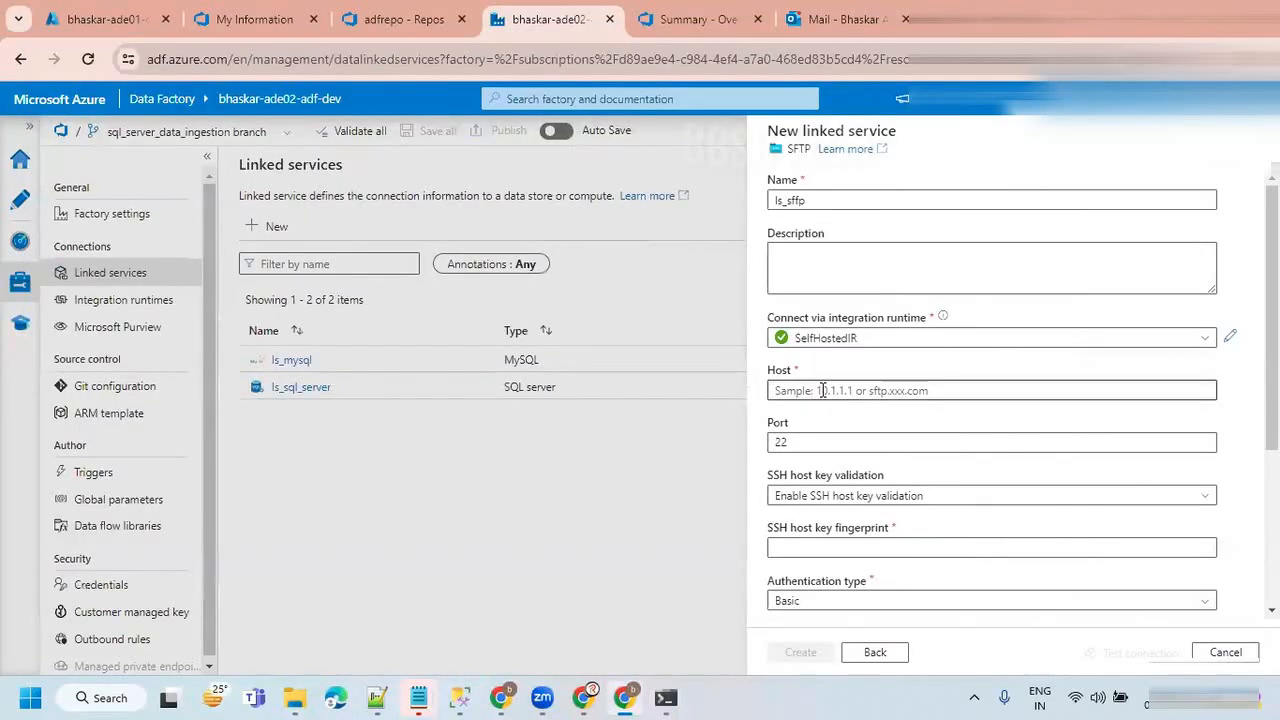
{"action": "type", "text": "192.168.0.101"}
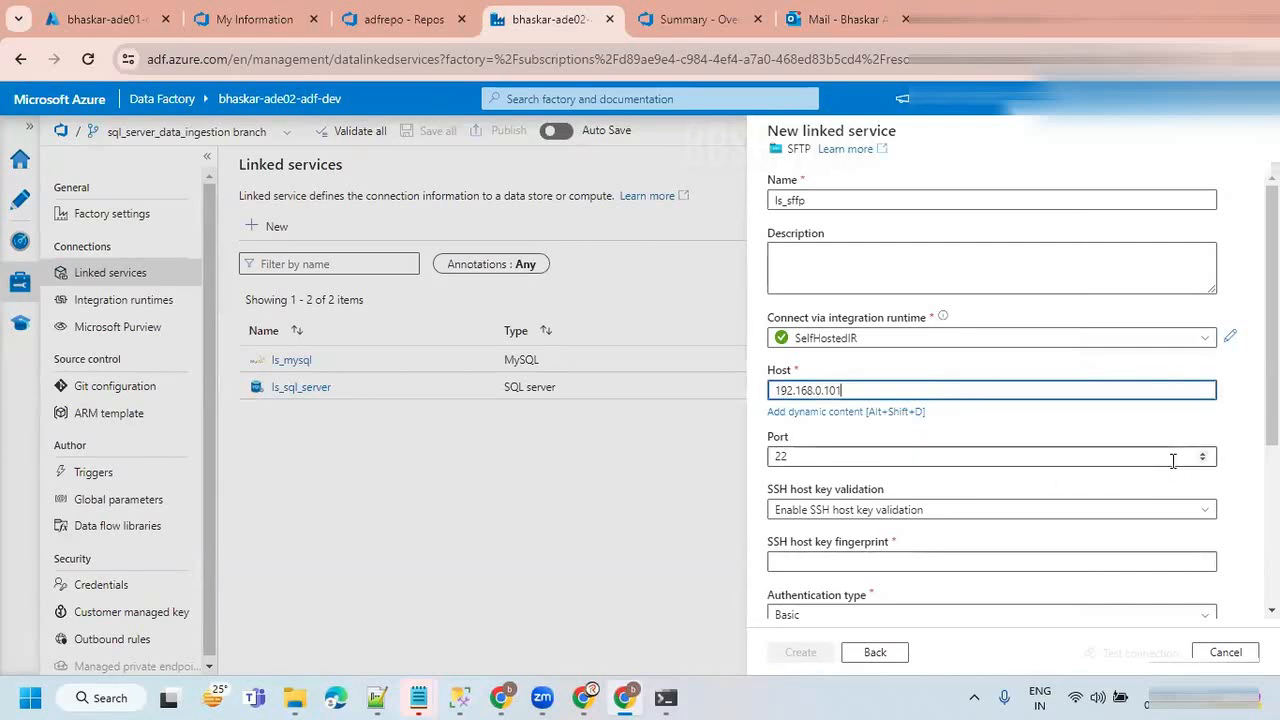
Disable SSH host key validation and select Basic as the authentication type for the SFTP linked service.
{"action": "scroll", "coordinate": [1236, 481], "scroll_direction": "down", "scroll_amount": 2}
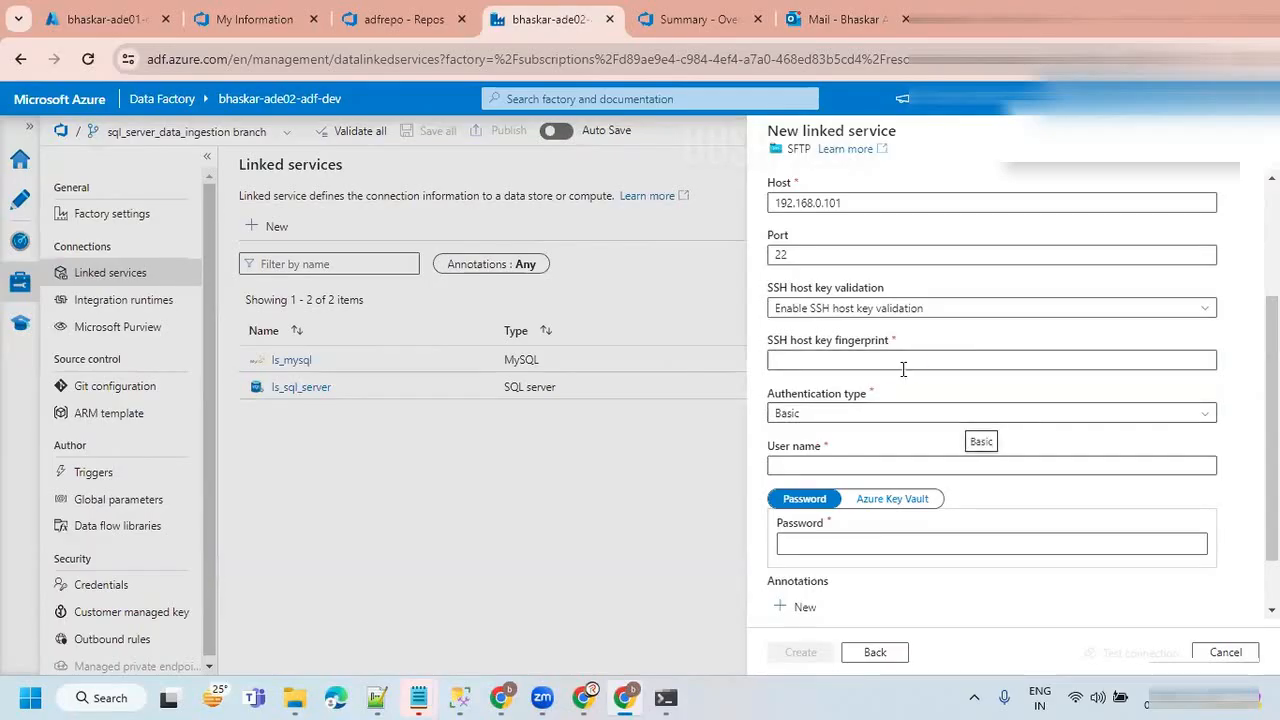
{"action": "left_click", "coordinate": [925, 310]}
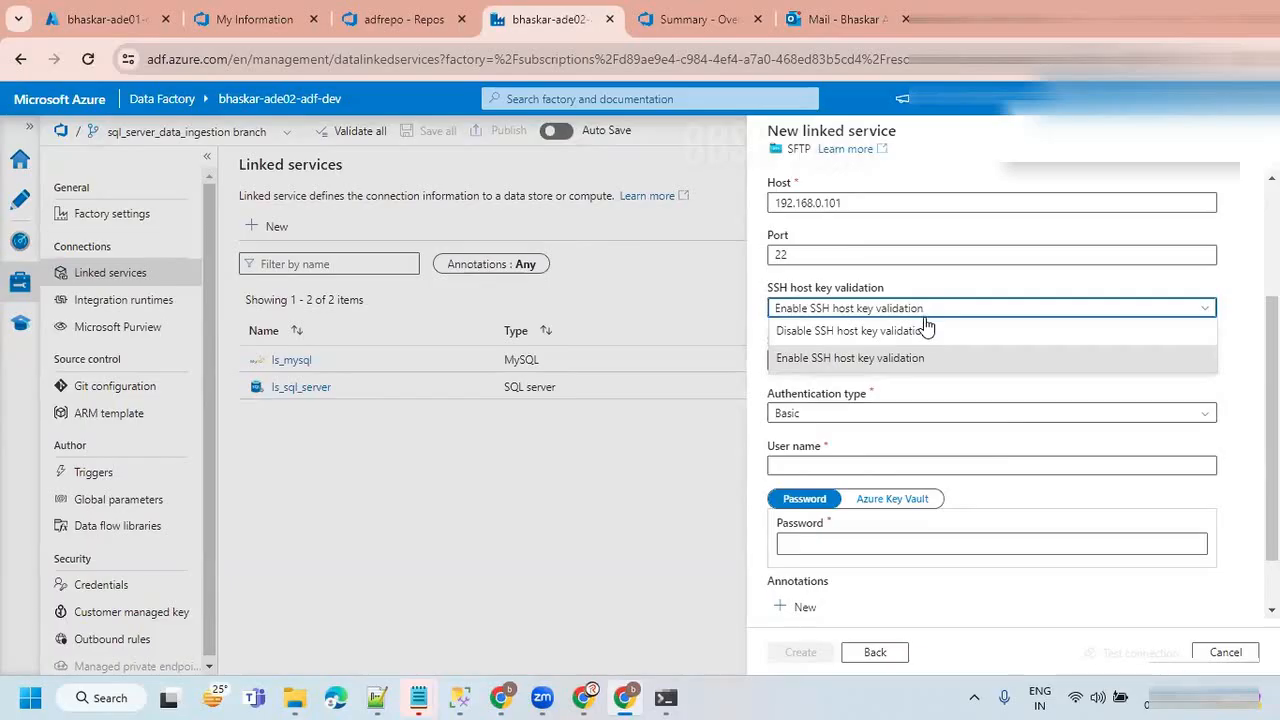
{"action": "left_click", "coordinate": [865, 340]}
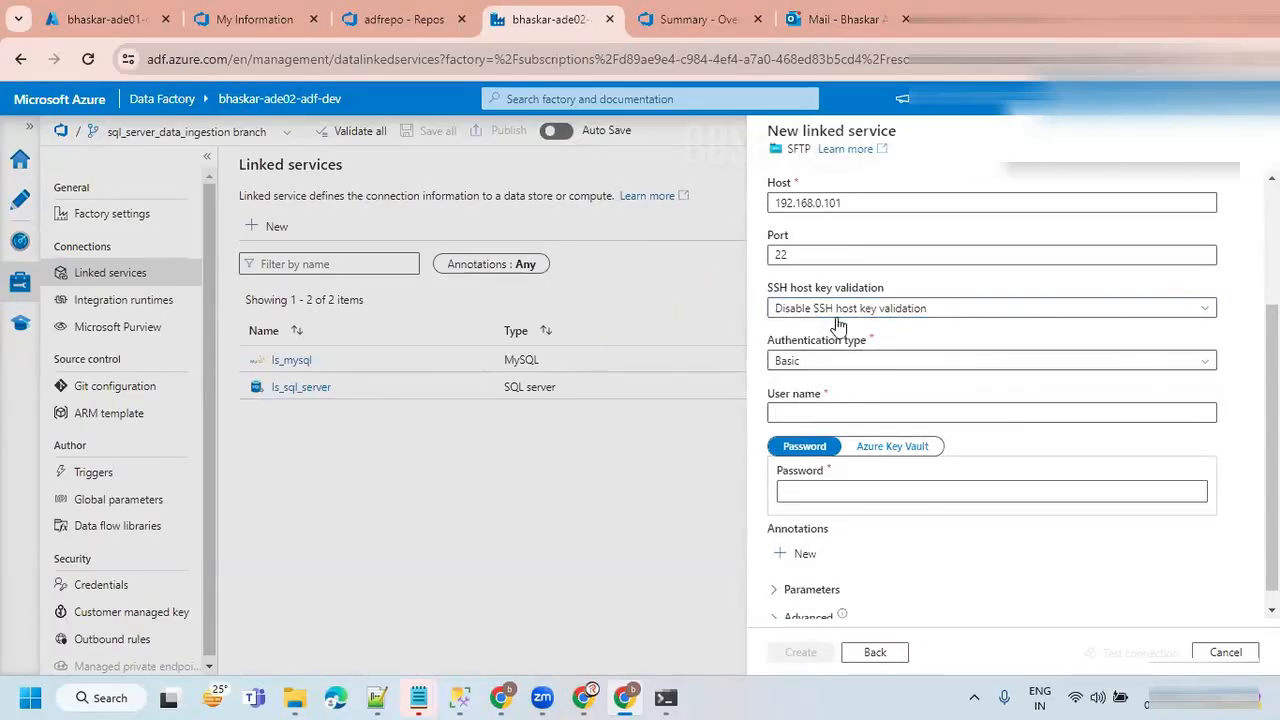
{"action": "left_click", "coordinate": [808, 364]}
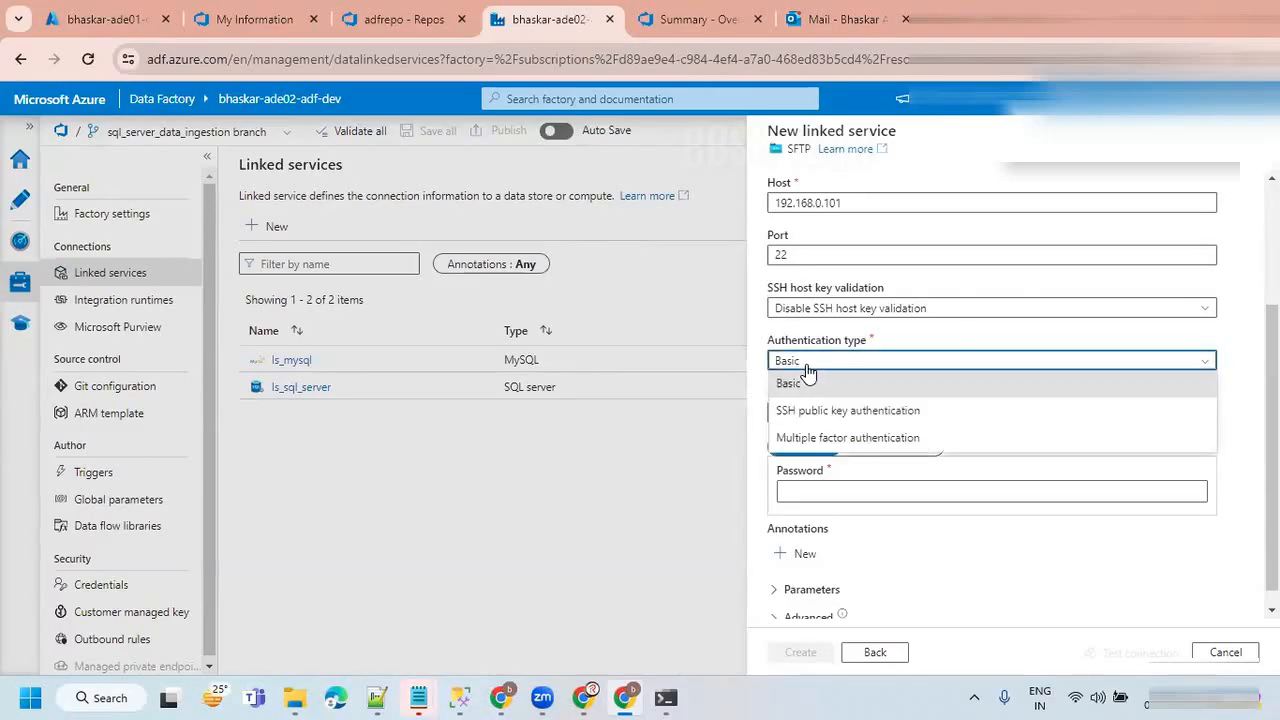
{"action": "left_click", "coordinate": [808, 383]}
Enter the SFTP account's user name and password, and test the connection.
{"action": "left_click", "coordinate": [795, 412]}
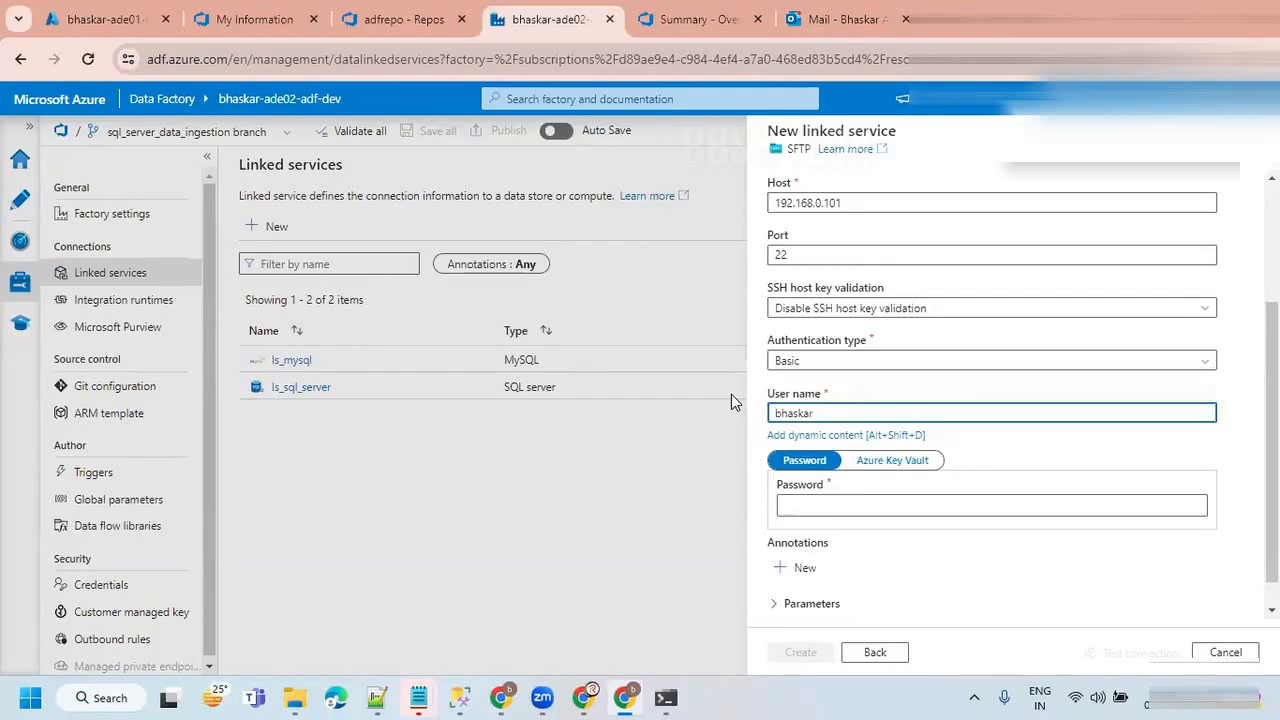
{"action": "left_click", "coordinate": [805, 505]}
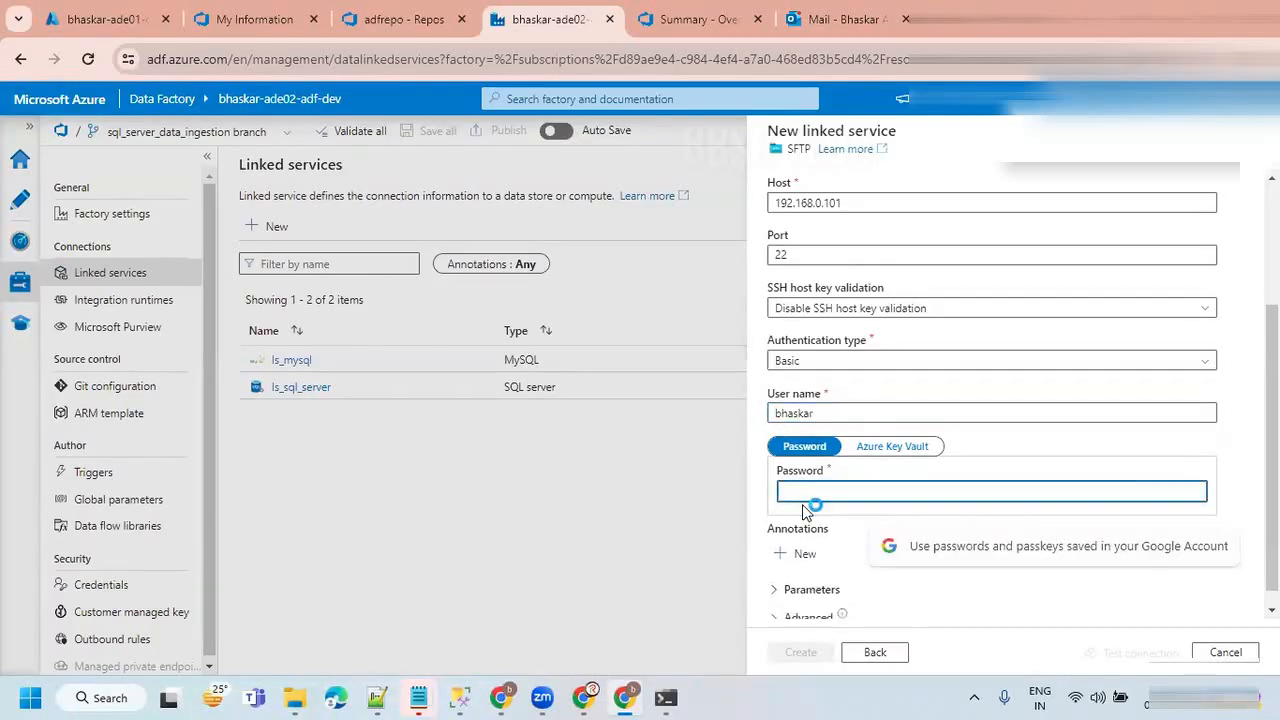
{"action": "type", "text": "*******"}
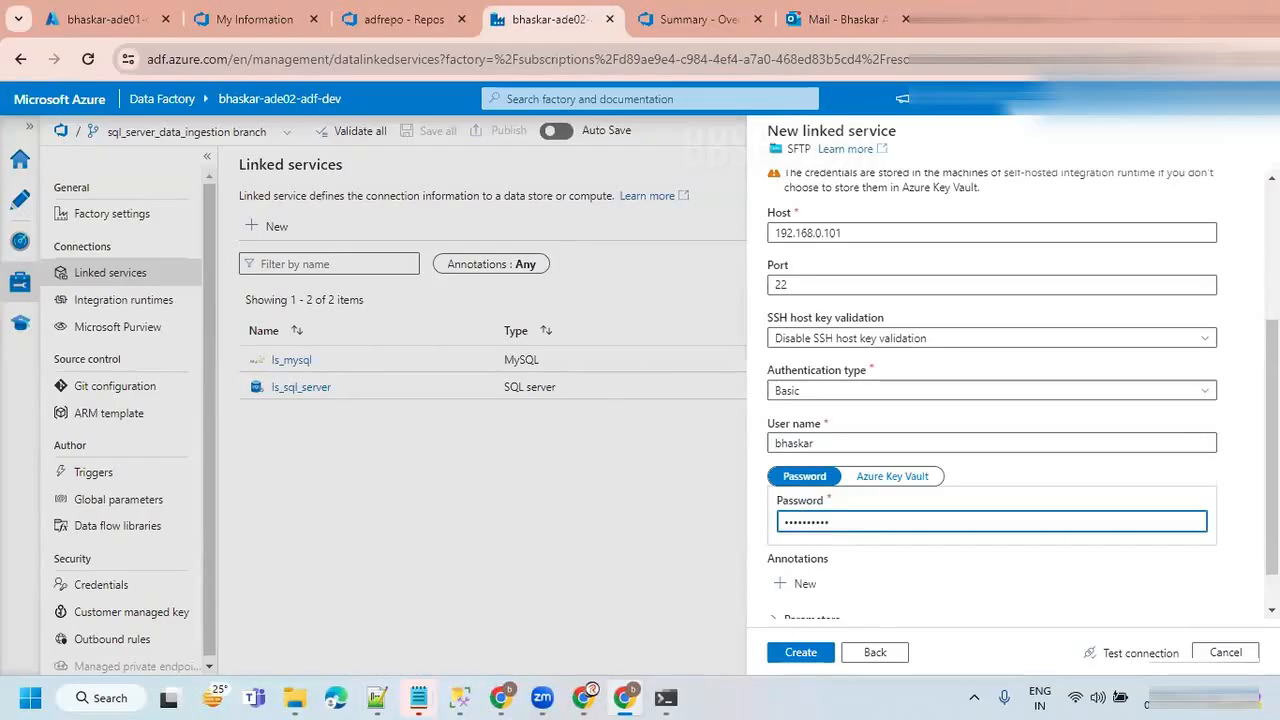
{"action": "left_click", "coordinate": [1133, 656]}
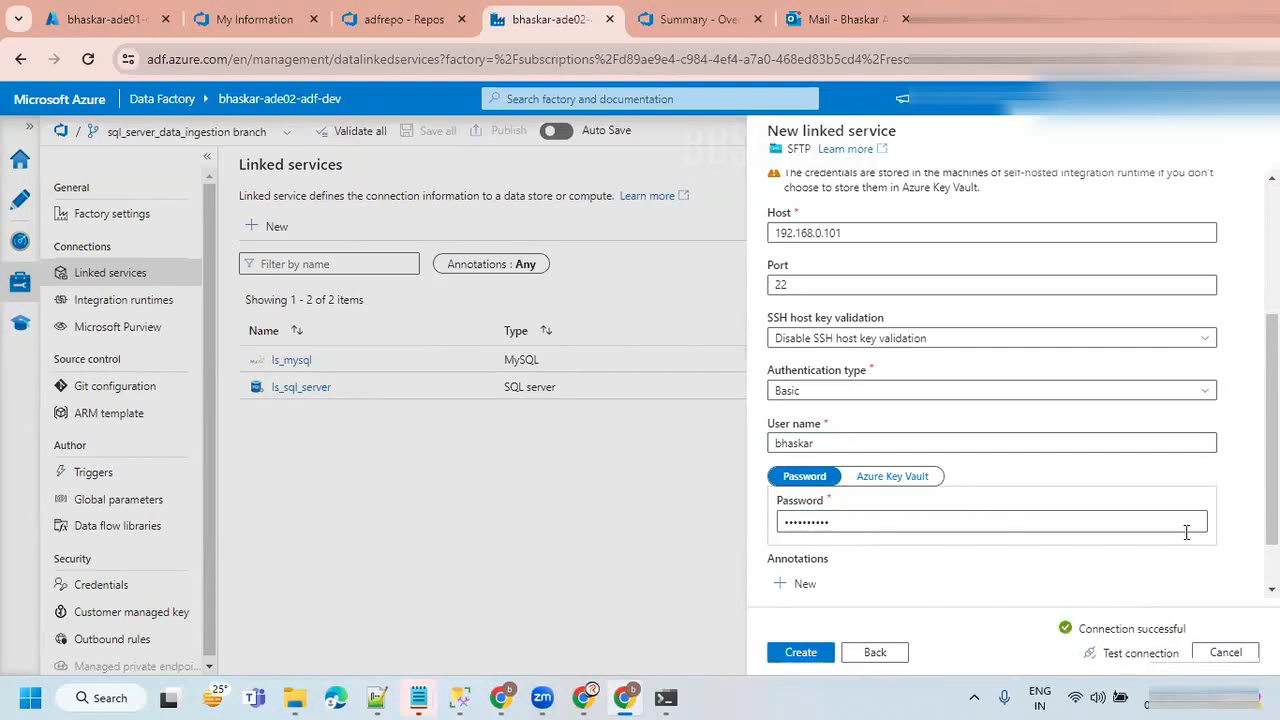
{"action": "scroll", "coordinate": [1228, 557], "scroll_direction": "up", "scroll_amount": 3}
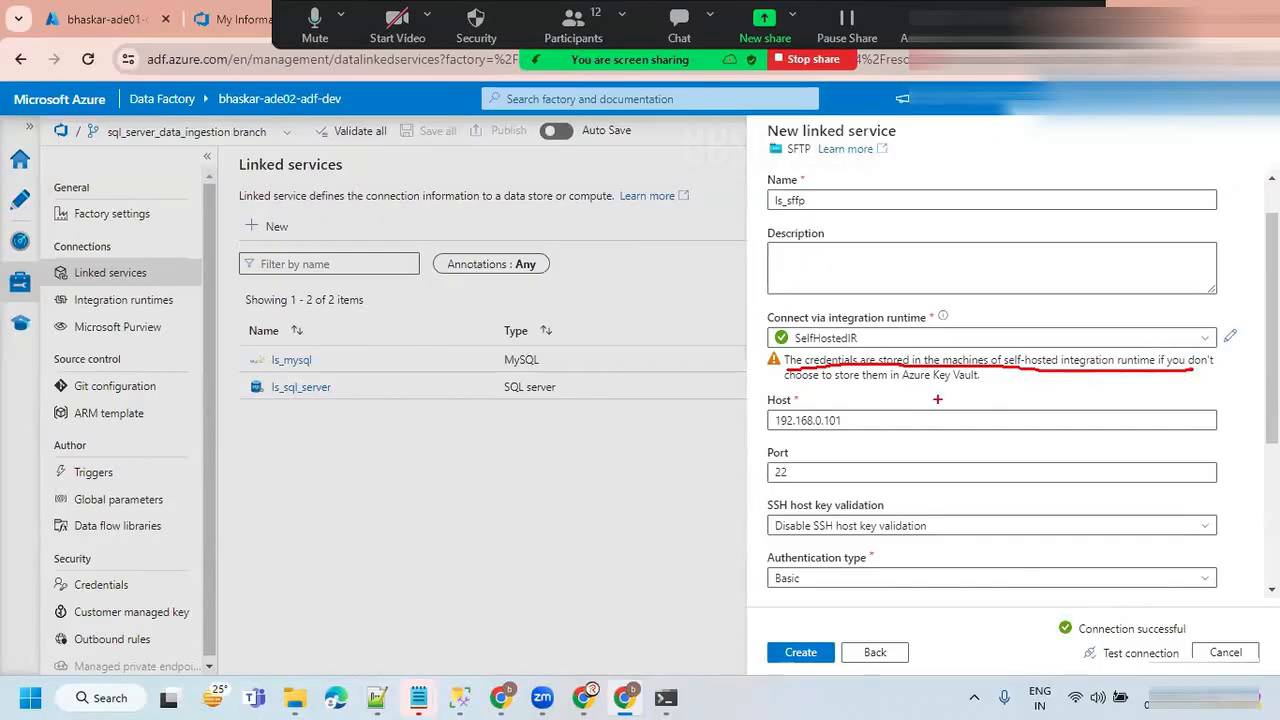
{"action": "left_click_drag", "start_coordinate": [786, 381], "coordinate": [980, 380]}
{"action": "mouse_move", "coordinate": [482, 516]}
{"action": "left_mouse_down"}
{"action": "mouse_move", "coordinate": [550, 478]}
{"action": "mouse_move", "coordinate": [542, 443]}
{"action": "left_mouse_up"}
{"action": "left_click_drag", "start_coordinate": [547, 407], "coordinate": [596, 455]}
{"action": "mouse_move", "coordinate": [594, 408]}
{"action": "left_mouse_down"}
{"action": "mouse_move", "coordinate": [569, 441]}
{"action": "mouse_move", "coordinate": [618, 454]}
{"action": "mouse_move", "coordinate": [375, 430]}
{"action": "mouse_move", "coordinate": [655, 540]}
{"action": "mouse_move", "coordinate": [565, 362]}
{"action": "left_mouse_up"}
{"action": "left_click_drag", "start_coordinate": [523, 262], "coordinate": [521, 345]}
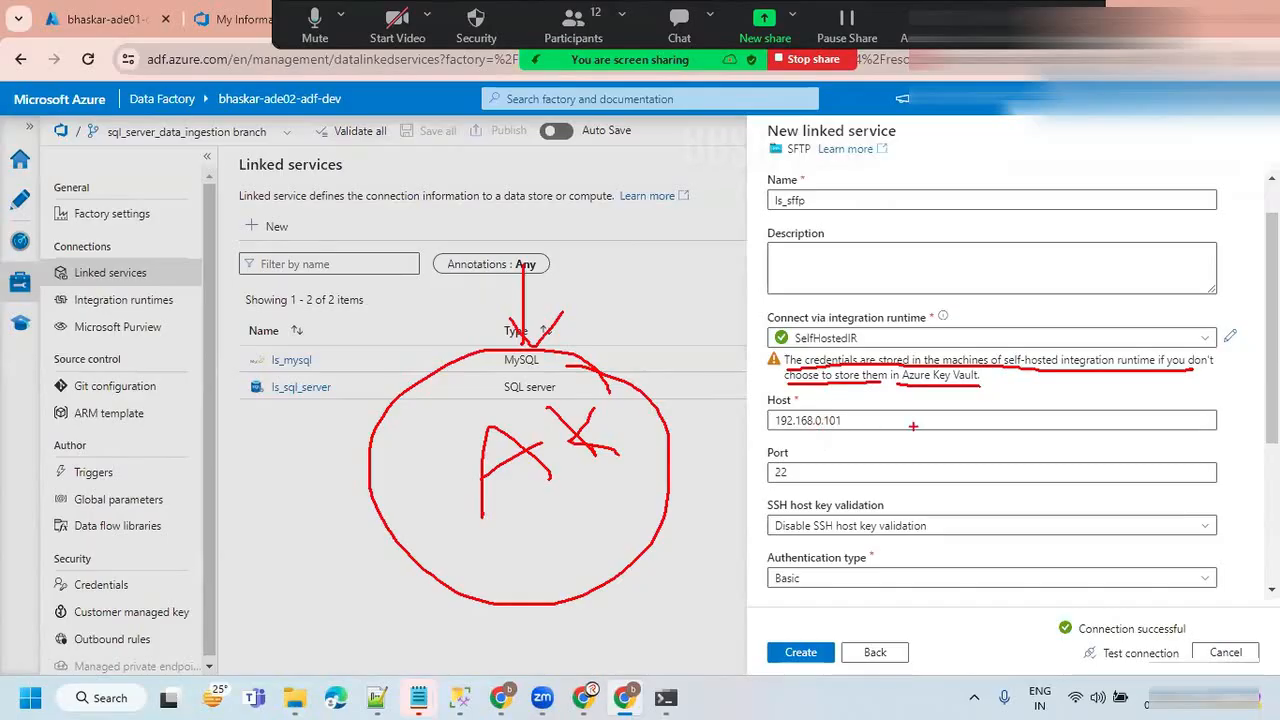
{"action": "key", "text": "Escape"}
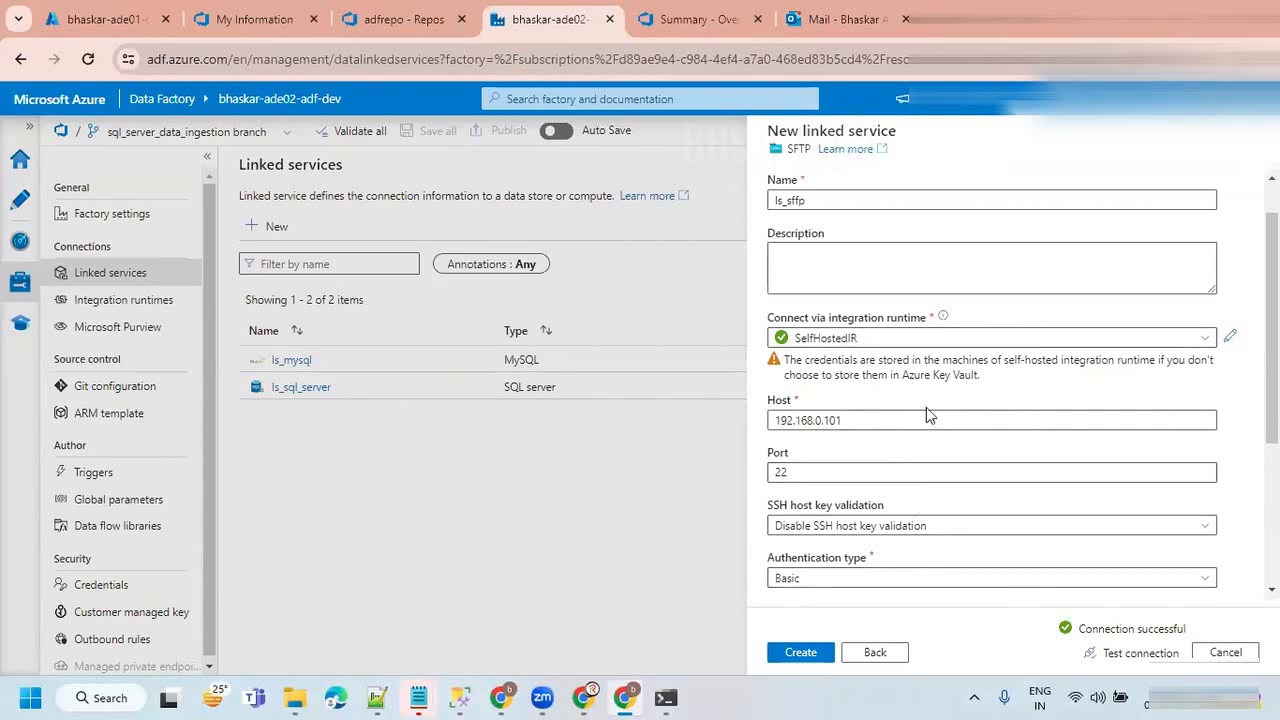
Create the SFTP linked service with the entered connection settings.
{"action": "scroll", "coordinate": [898, 406], "scroll_direction": "down", "scroll_amount": 2}
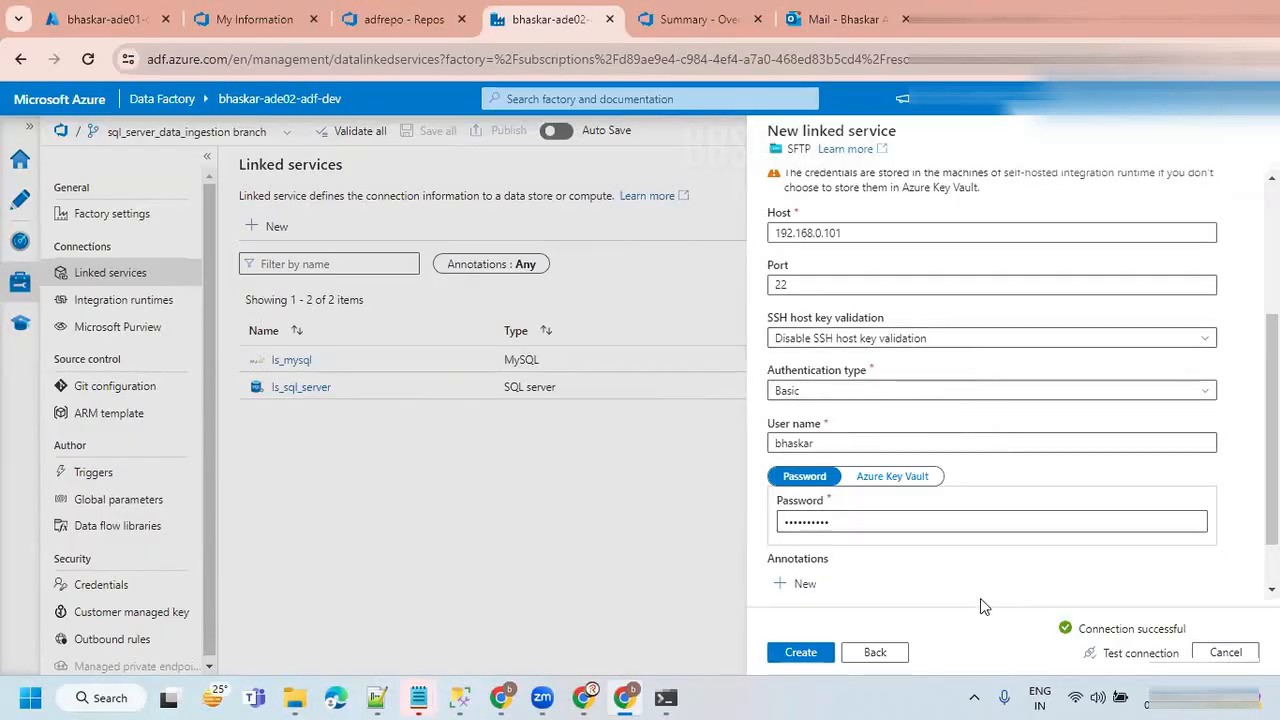
{"action": "left_click", "coordinate": [805, 660]}
{"action": "left_click", "coordinate": [548, 490]}
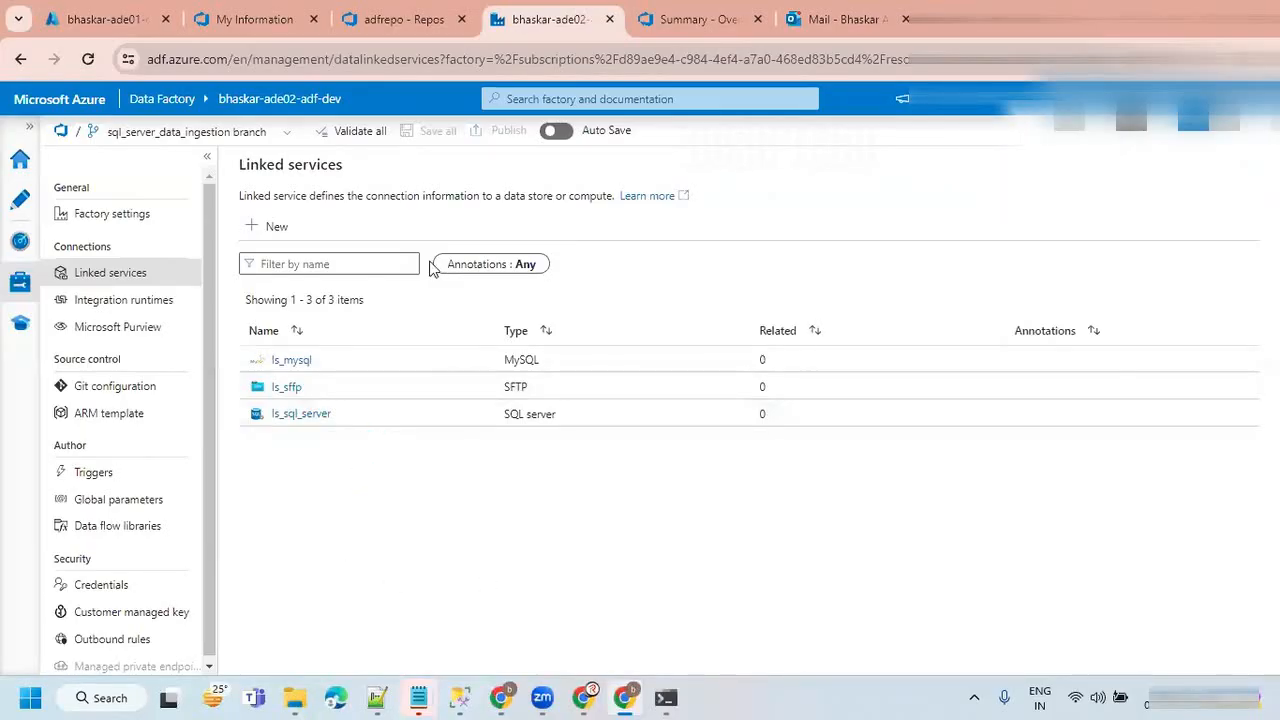
Start a new Azure Data Lake Storage Gen2 linked service and name it ls_adls.
{"action": "left_click", "coordinate": [268, 228]}
{"action": "left_click", "coordinate": [823, 238]}
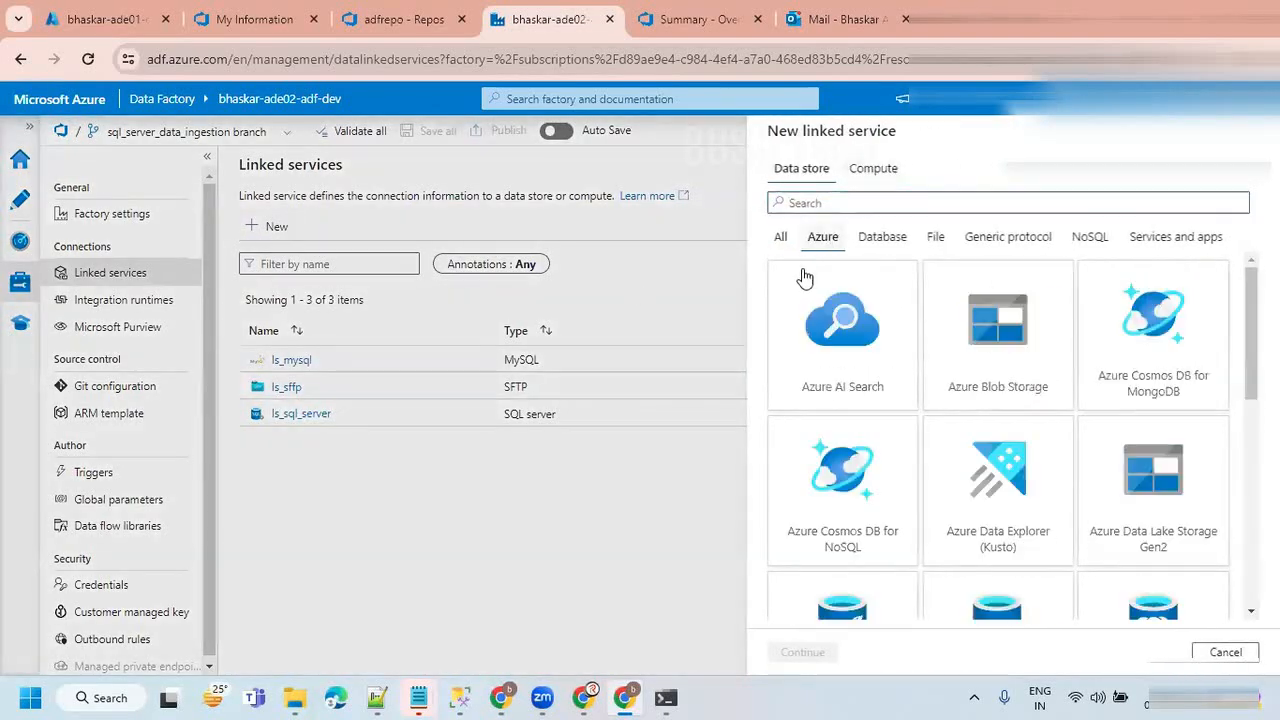
{"action": "left_click", "coordinate": [1155, 505]}
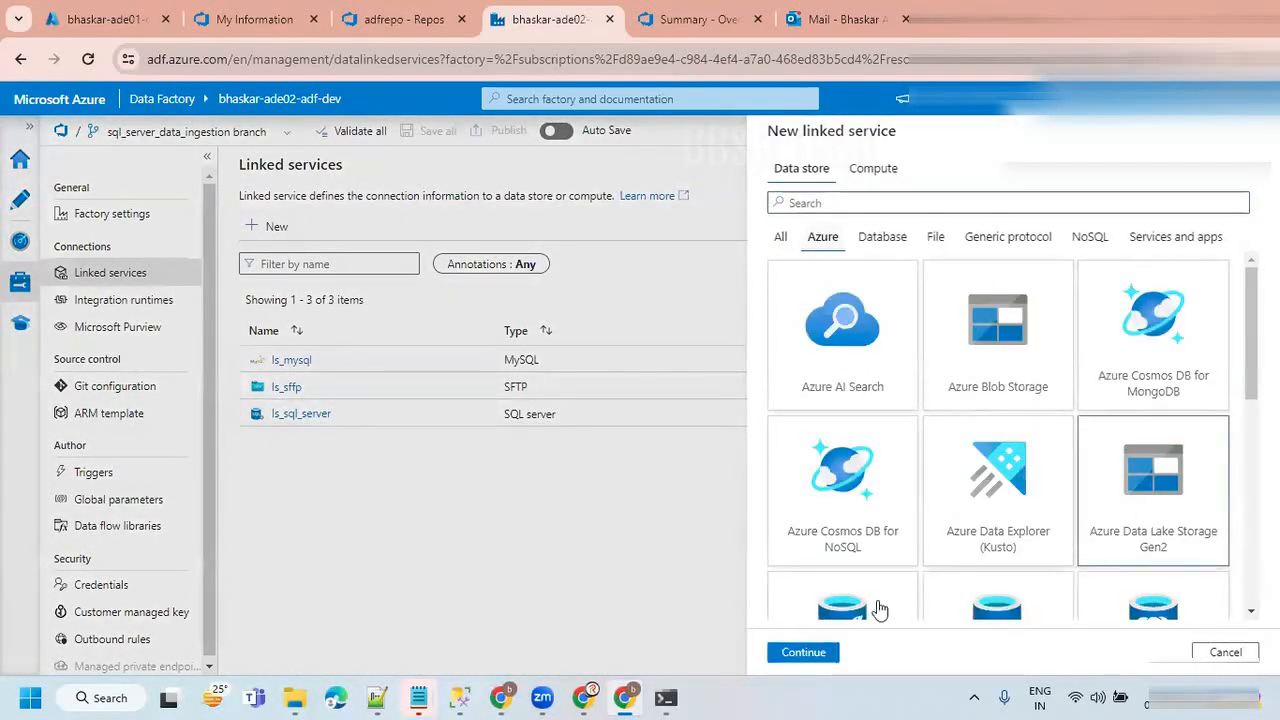
{"action": "left_click", "coordinate": [805, 652]}
{"action": "left_click_drag", "start_coordinate": [890, 200], "coordinate": [762, 203]}
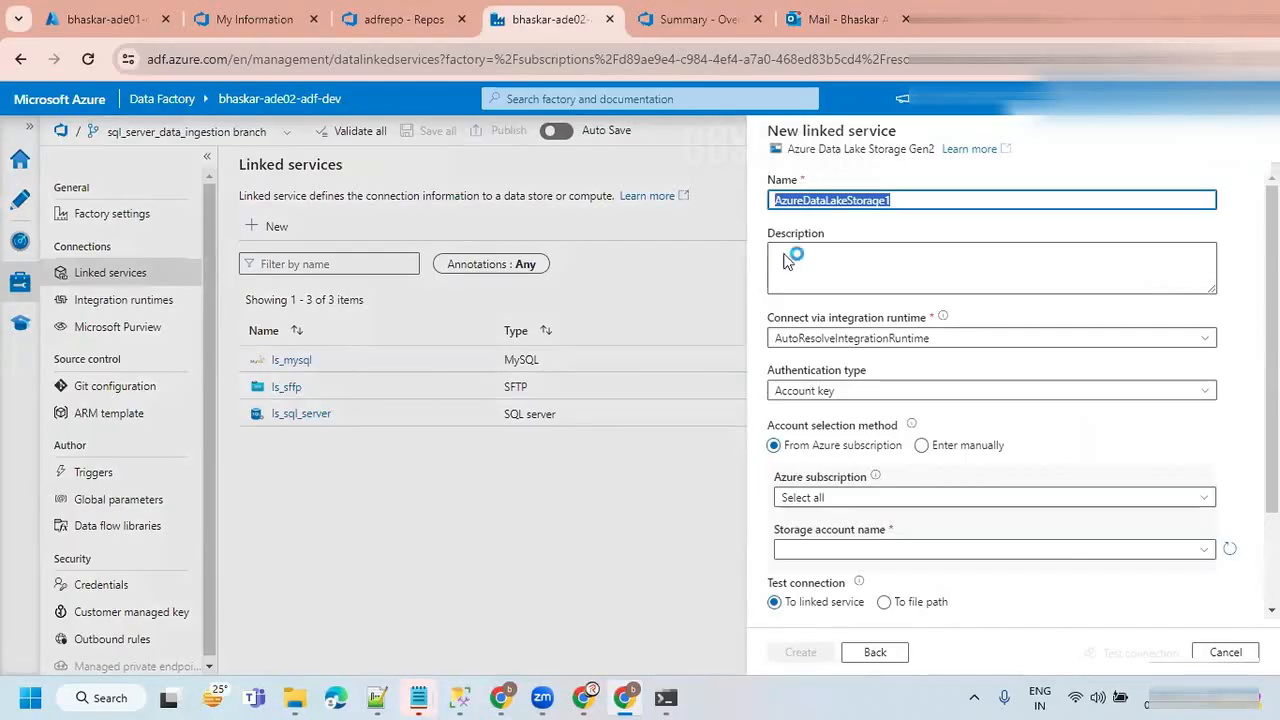
{"action": "type", "text": "ls_adls"}
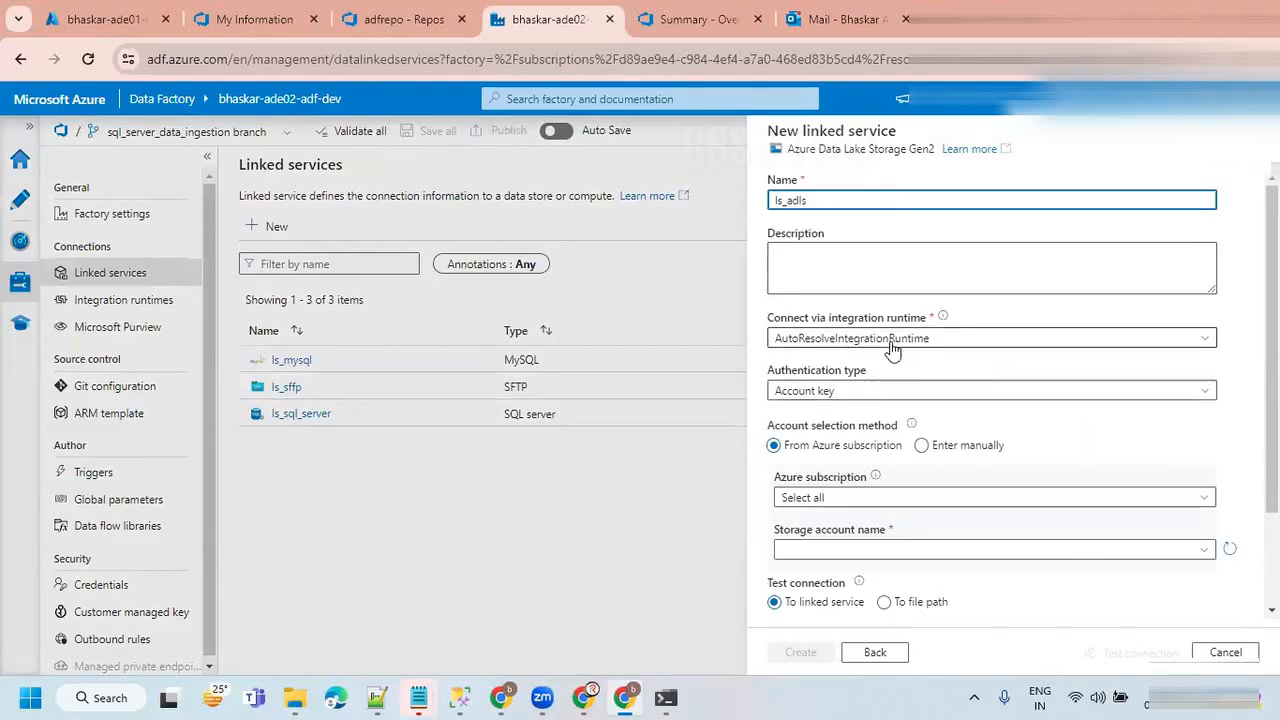
Switch the authentication type to System Assigned Managed Identity and back to Account key.
{"action": "left_click", "coordinate": [878, 393]}
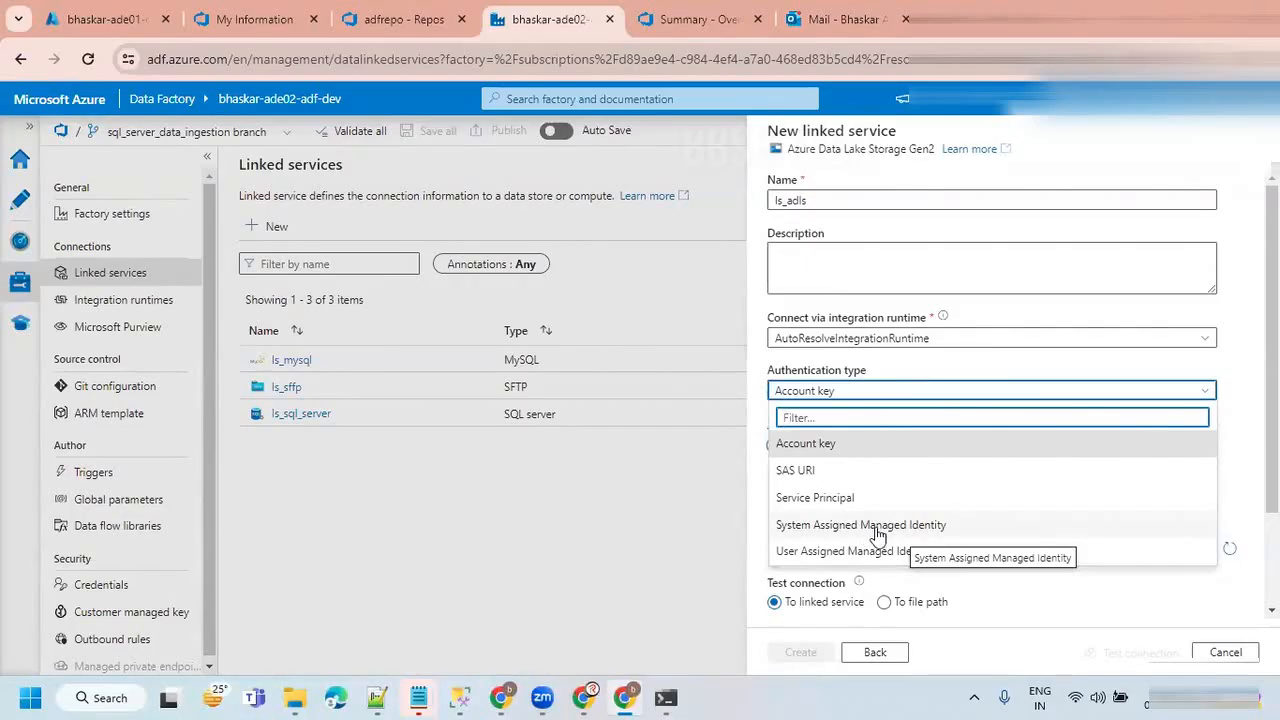
{"action": "left_click", "coordinate": [877, 528]}
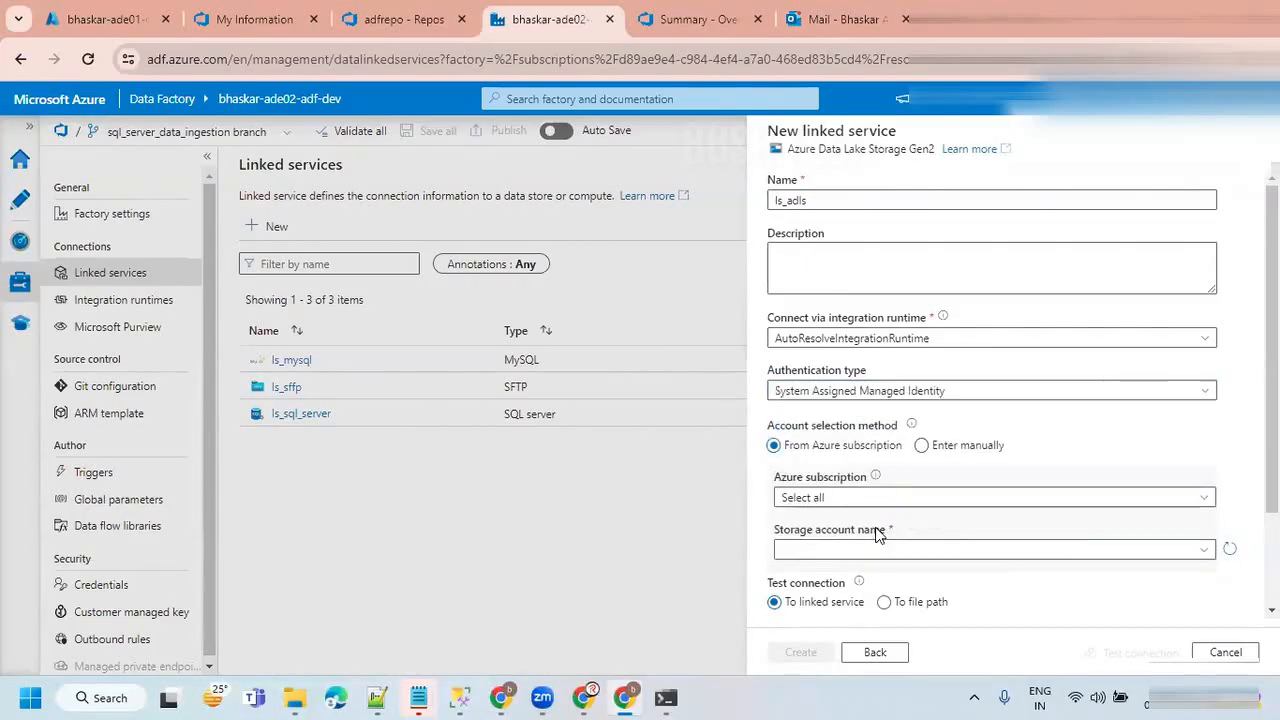
{"action": "left_click", "coordinate": [882, 396]}
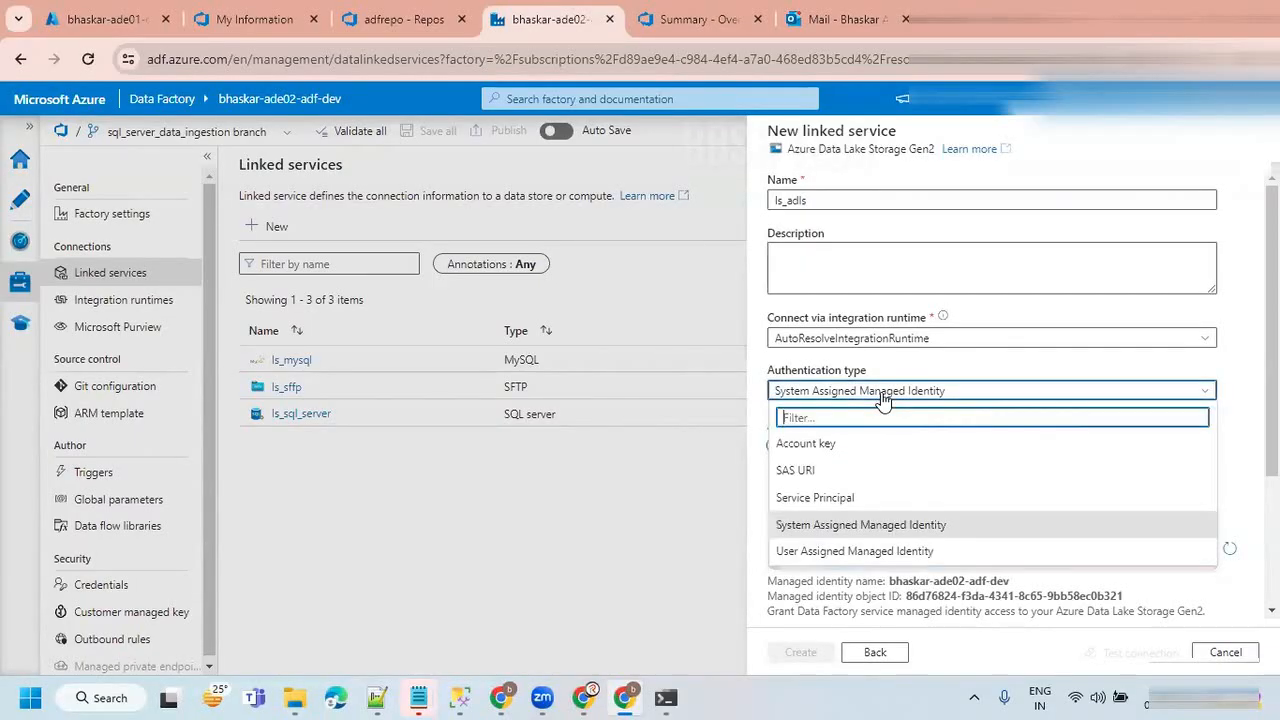
{"action": "left_click", "coordinate": [799, 445]}
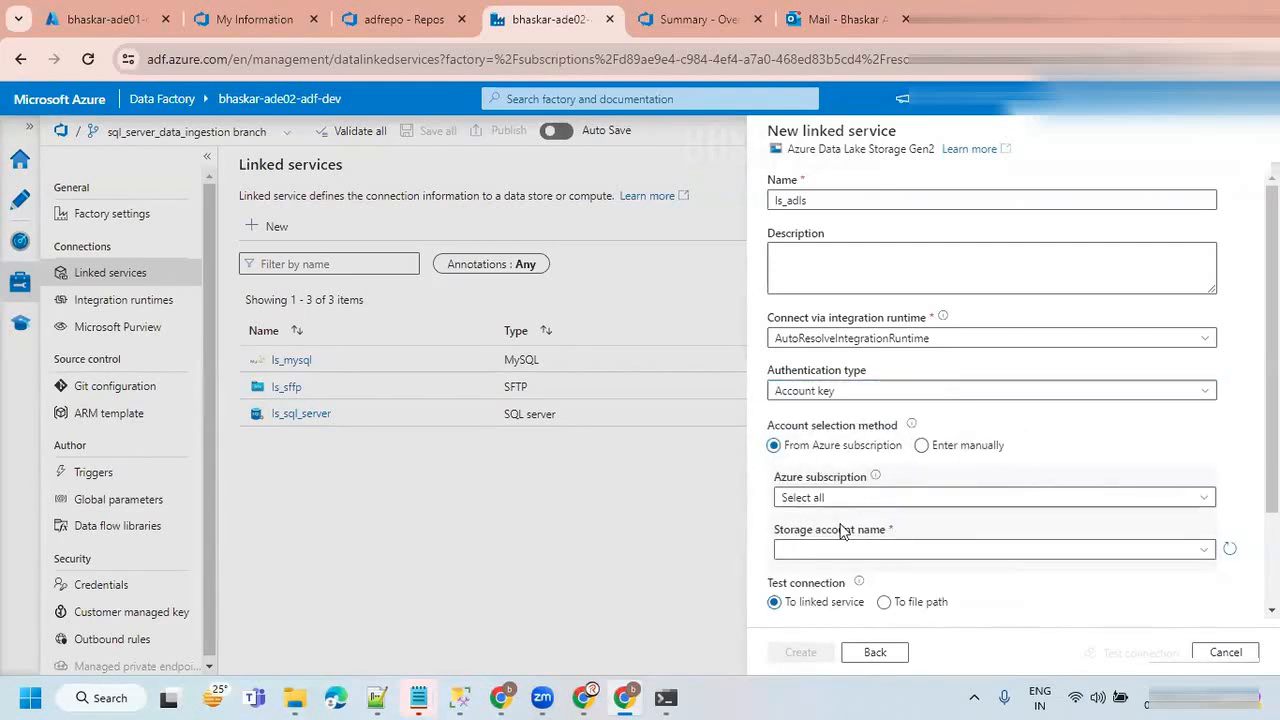
Choose manual account entry for Account key authentication and examine the URL and storage account key fields.
{"action": "scroll", "coordinate": [957, 514], "scroll_direction": "down", "scroll_amount": 2}
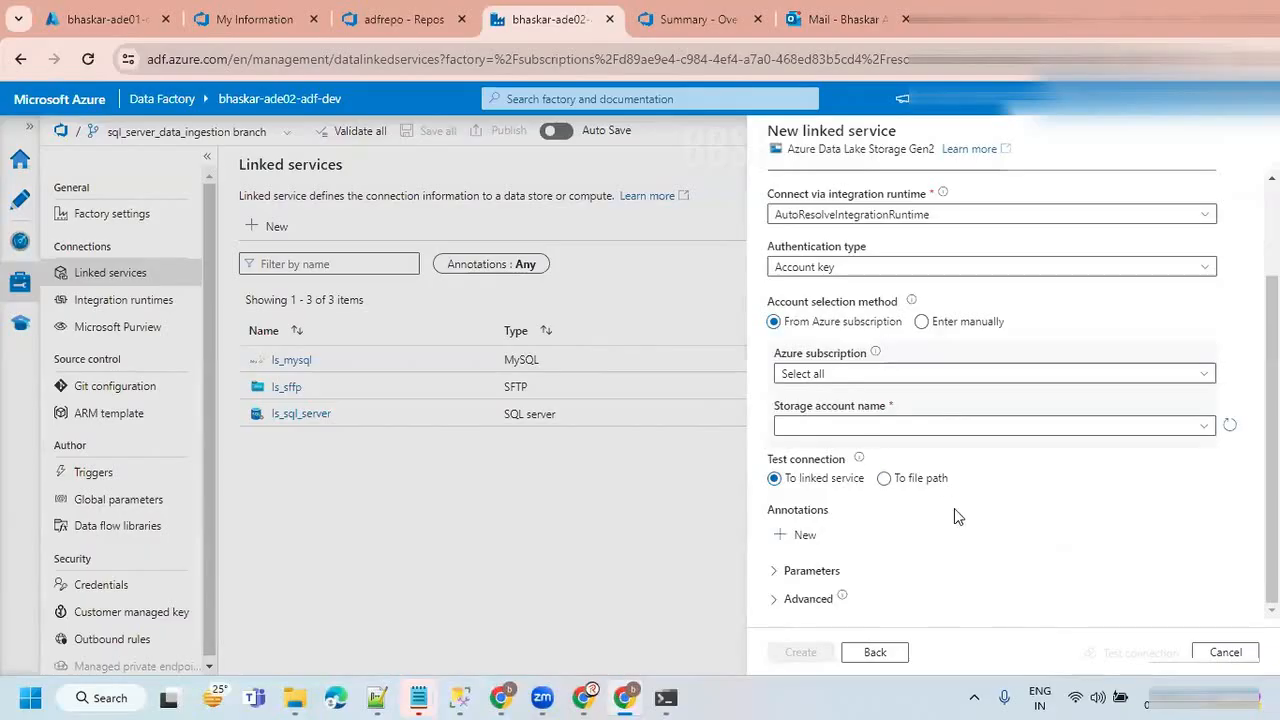
{"action": "scroll", "coordinate": [943, 477], "scroll_direction": "up", "scroll_amount": 1}
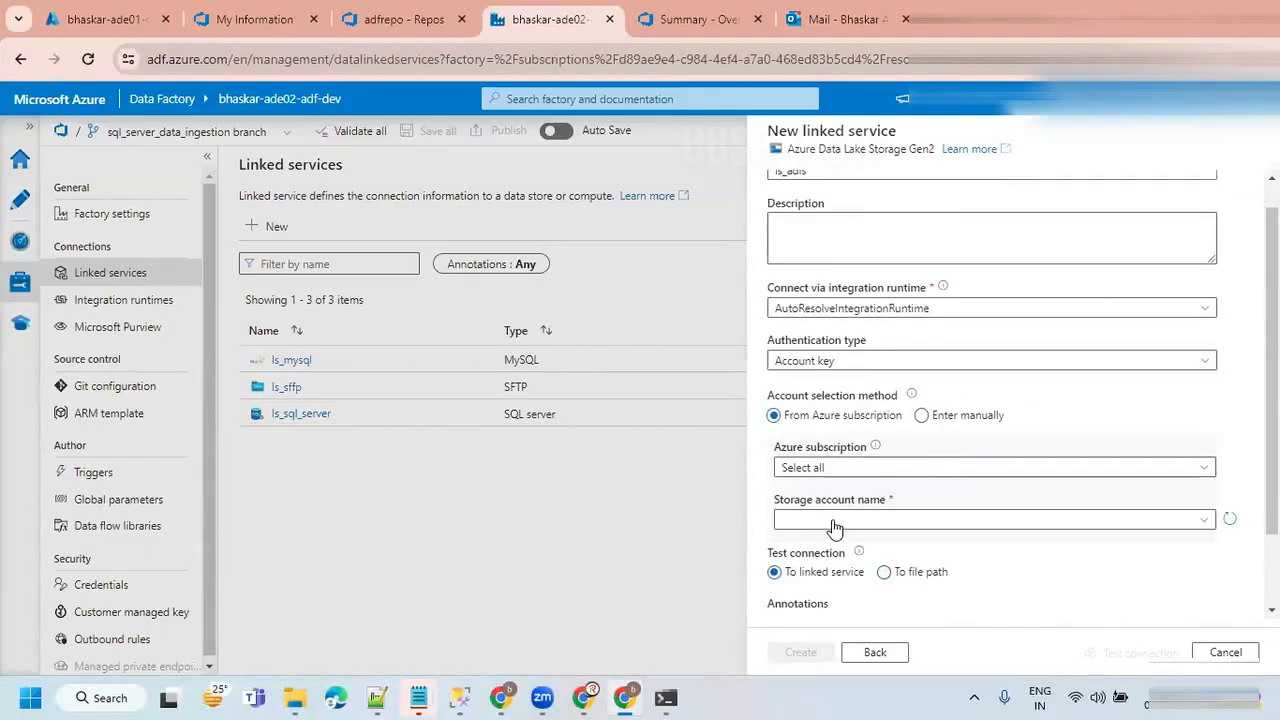
{"action": "left_click", "coordinate": [920, 416]}
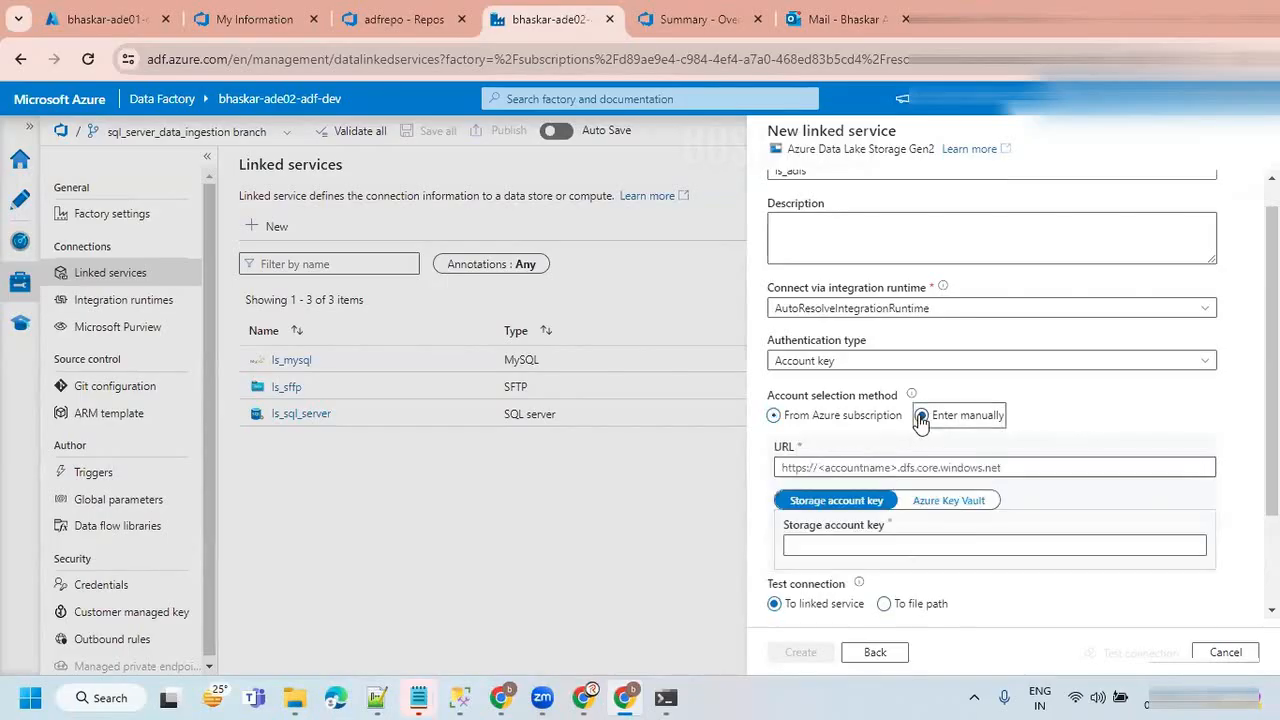
{"action": "left_click", "coordinate": [935, 550]}
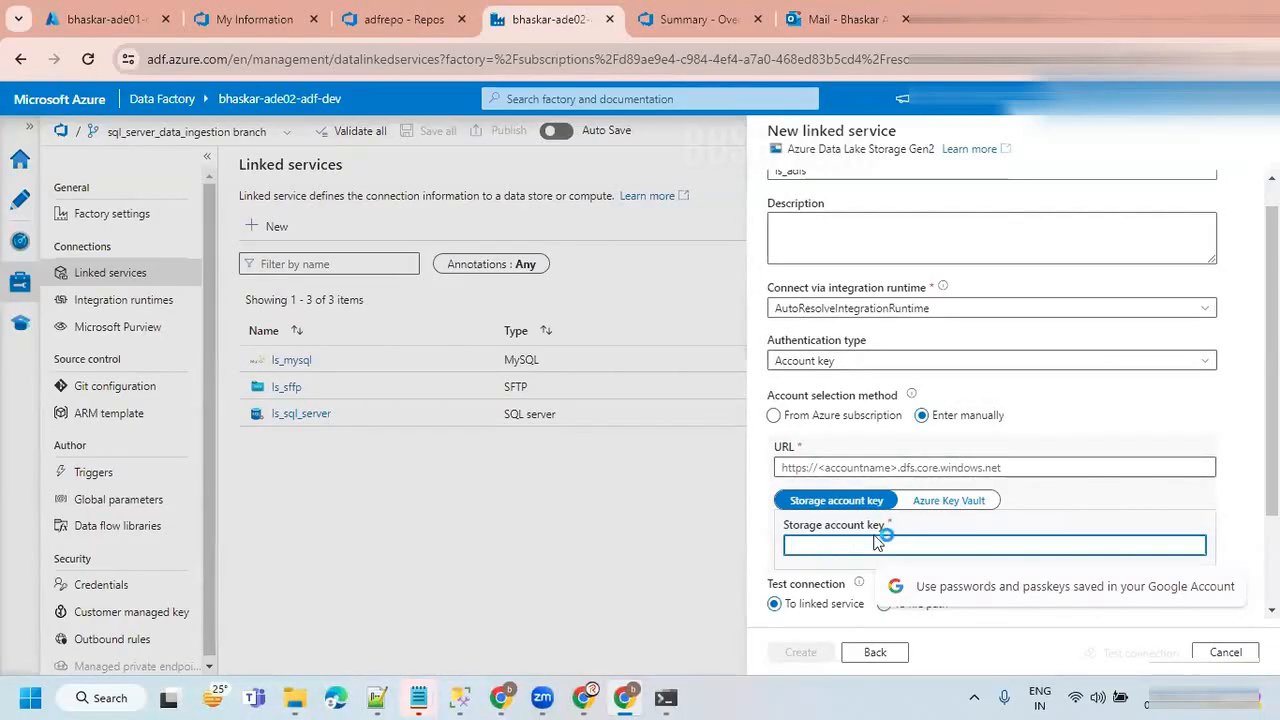
{"action": "left_click", "coordinate": [821, 585]}
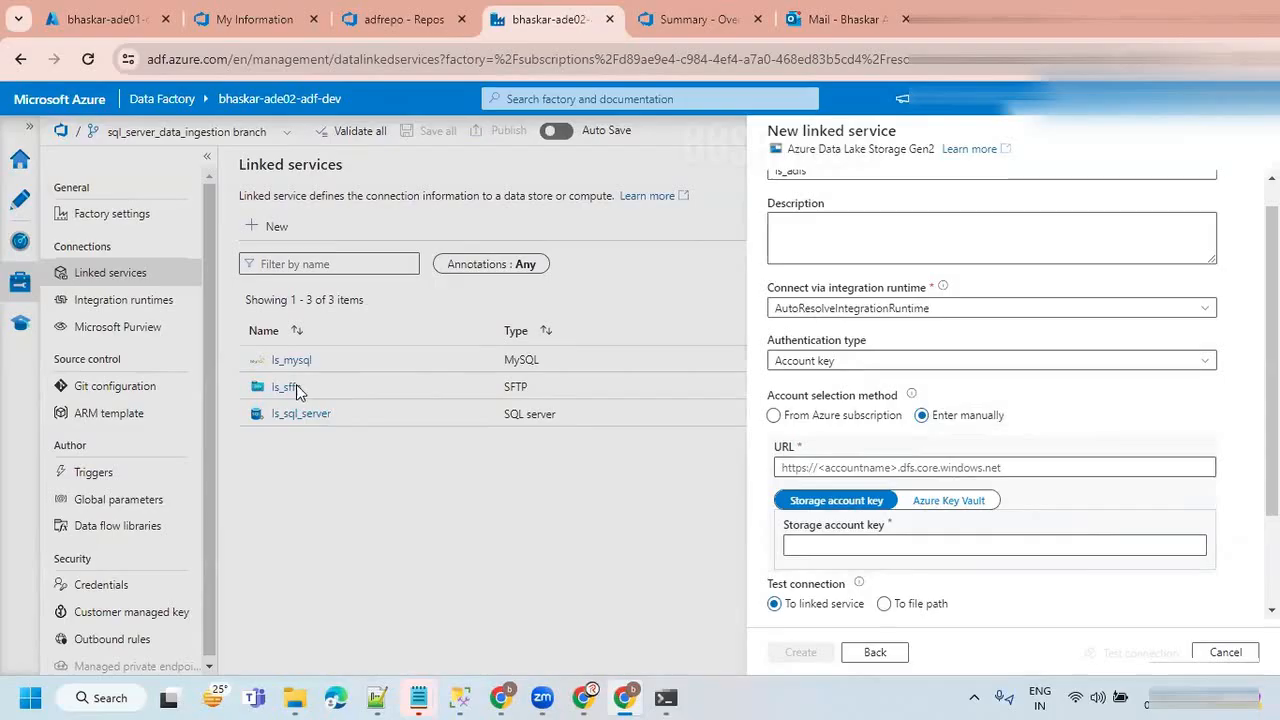
Select AutoResolveIntegrationRuntime as the integration runtime and System Assigned Managed Identity as the authentication type.
{"action": "left_click", "coordinate": [877, 312]}
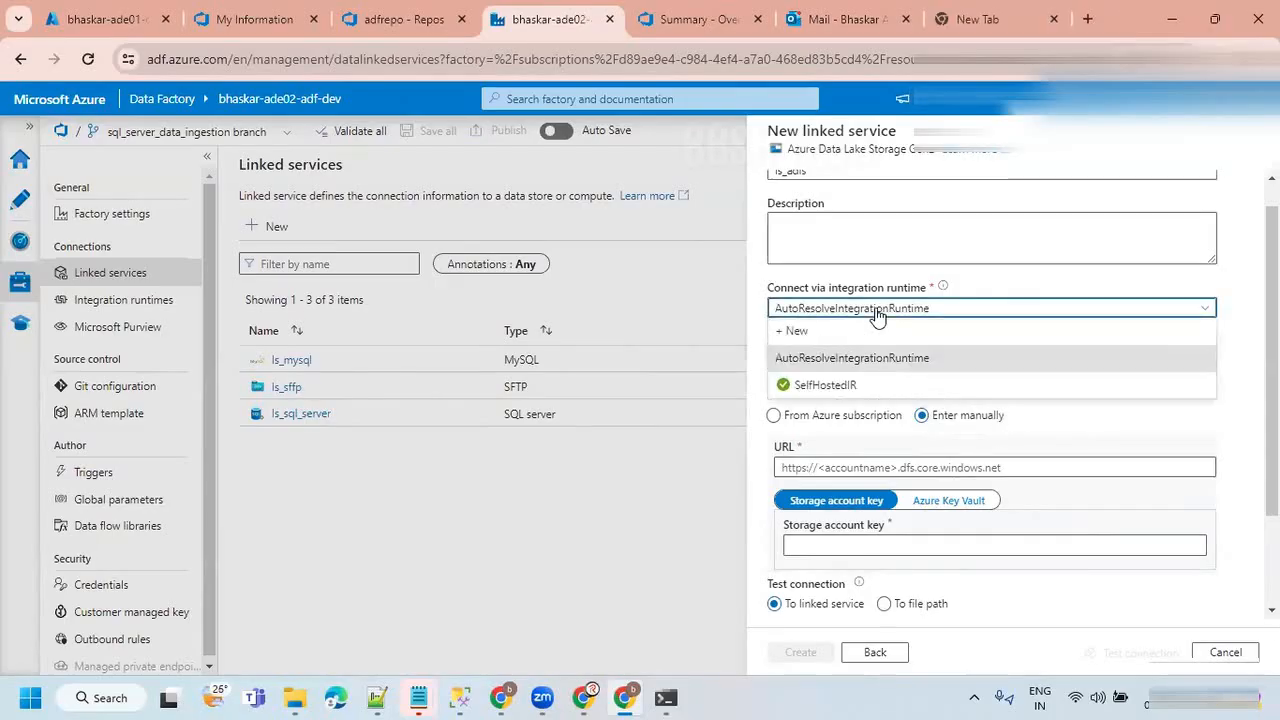
{"action": "left_click", "coordinate": [850, 357]}
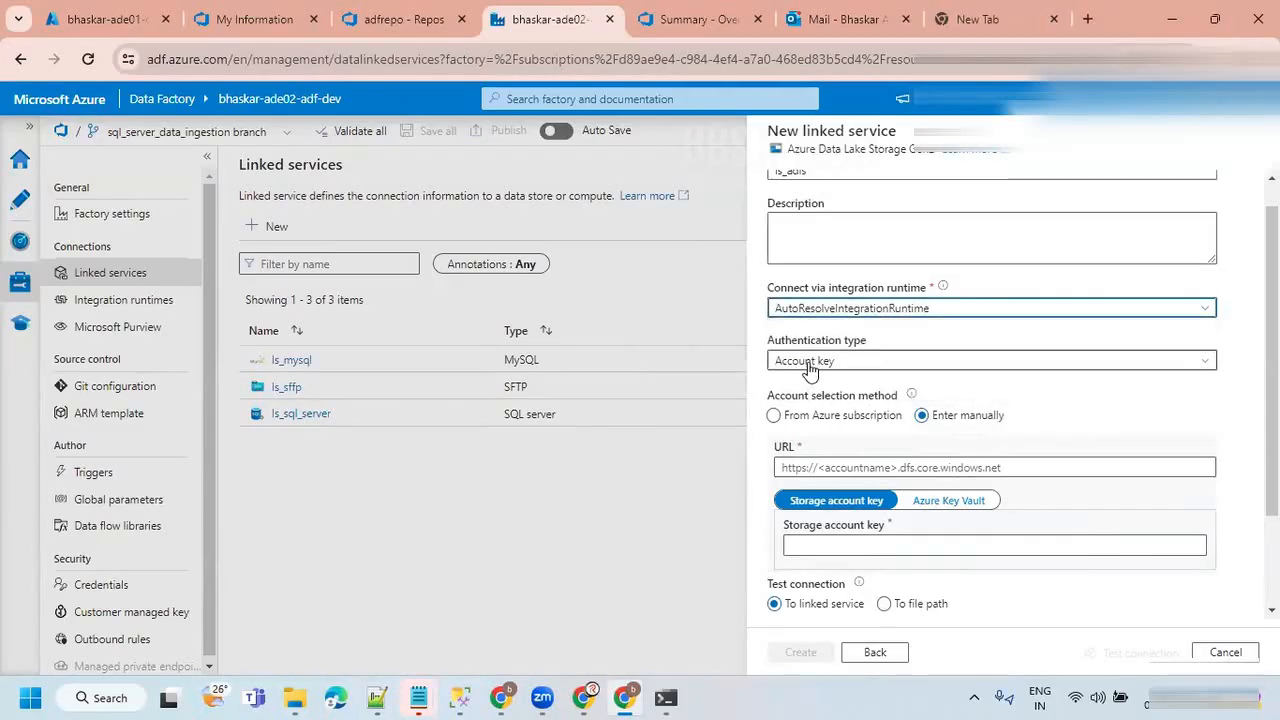
{"action": "left_click", "coordinate": [810, 366]}
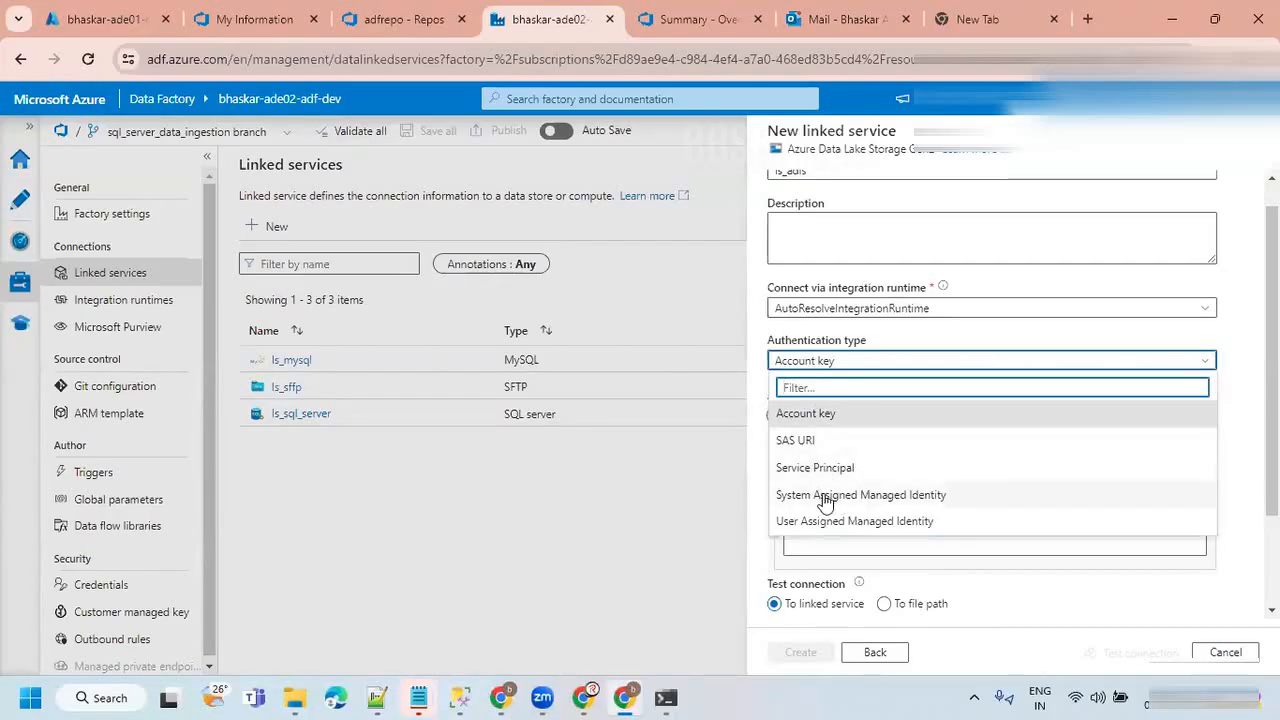
{"action": "left_click", "coordinate": [903, 500]}
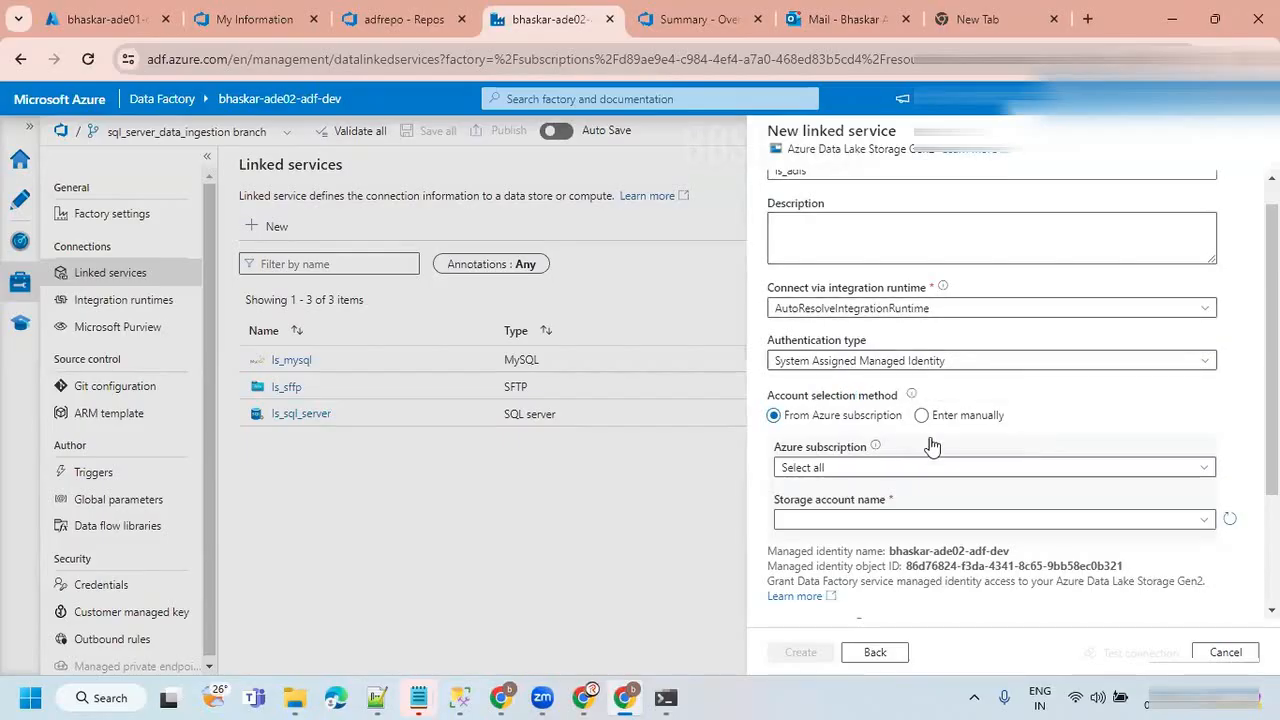
Try Service Principal authentication with manual account entry and examine the tenant, service principal ID and key fields.
{"action": "left_click", "coordinate": [860, 362]}
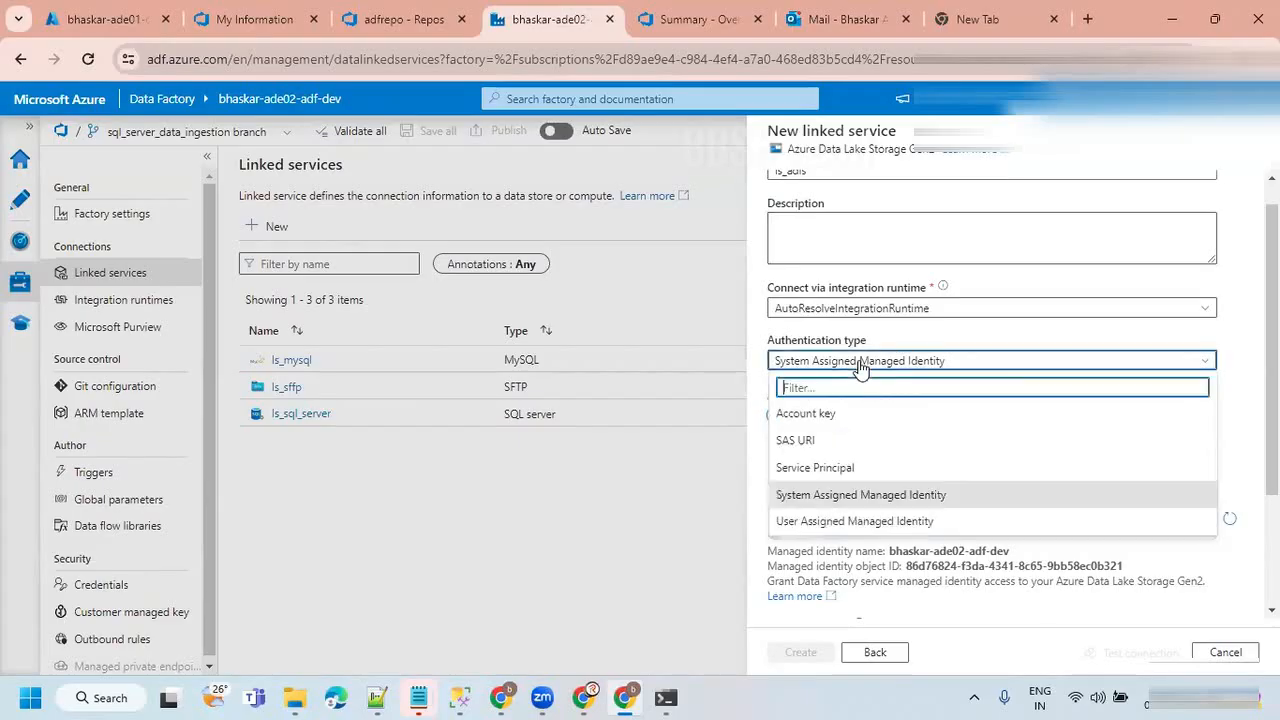
{"action": "left_click", "coordinate": [805, 470]}
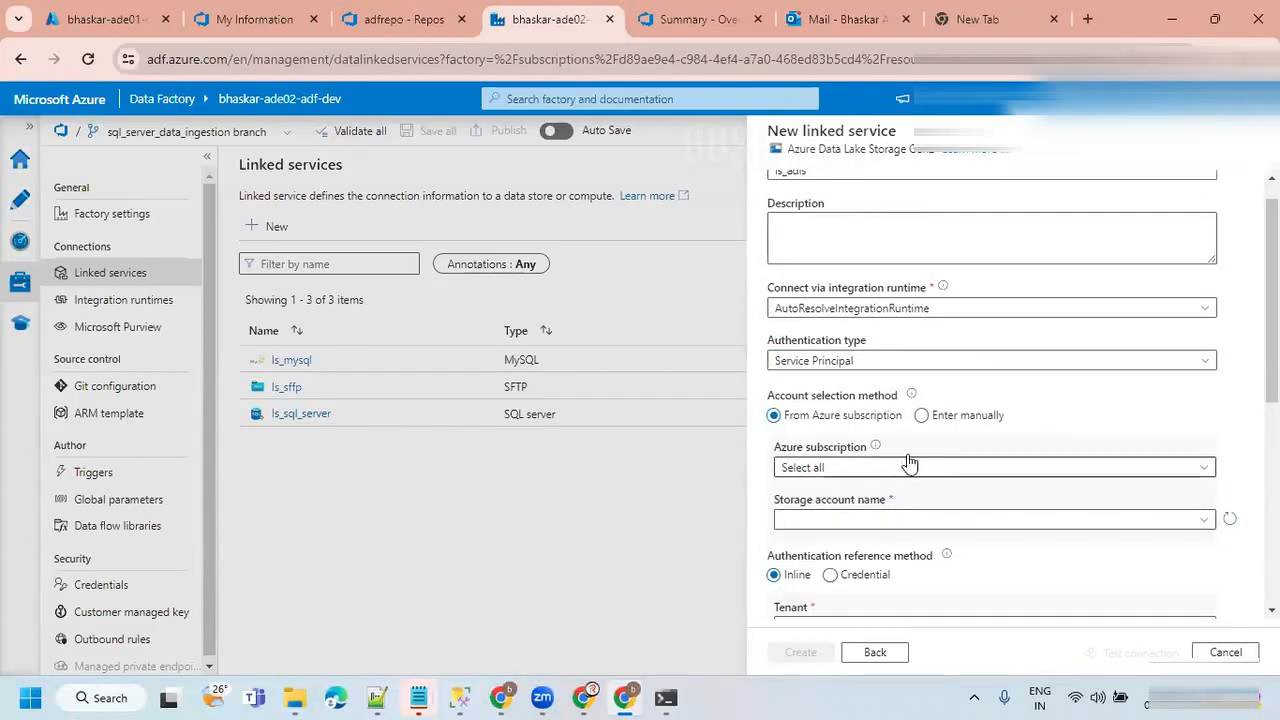
{"action": "left_click", "coordinate": [921, 415]}
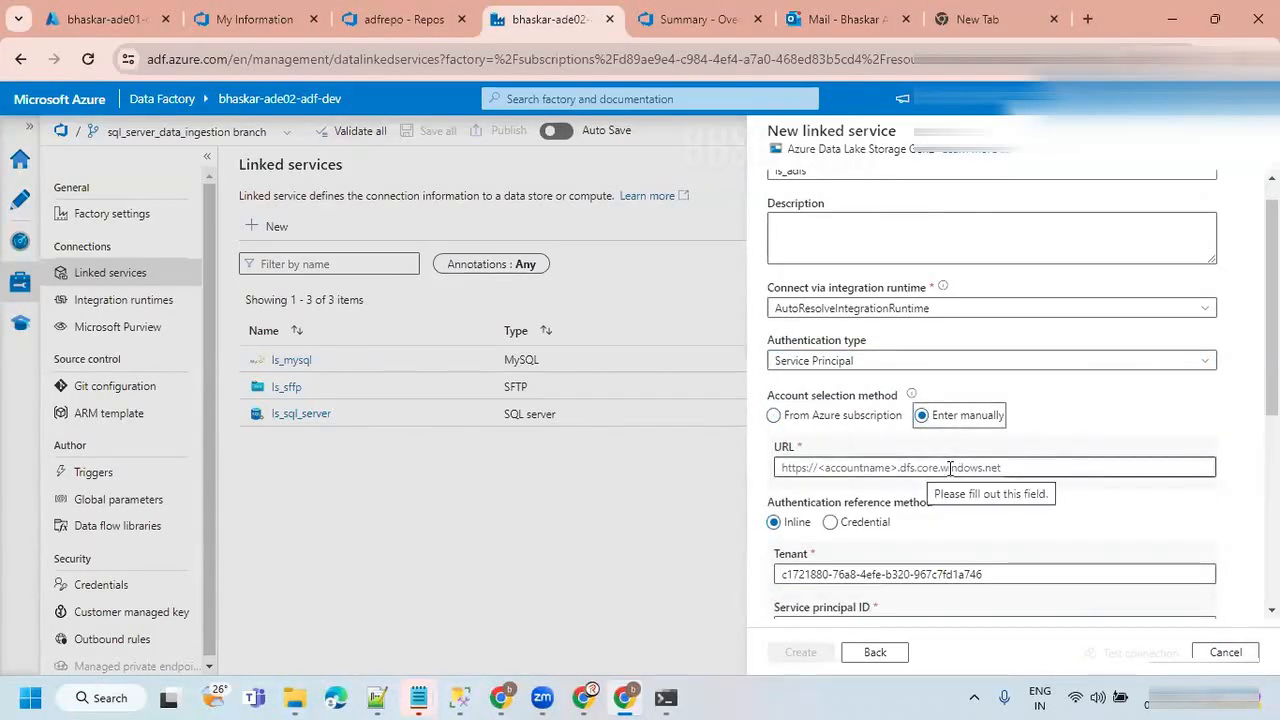
{"action": "scroll", "coordinate": [880, 455], "scroll_direction": "down", "scroll_amount": 2}
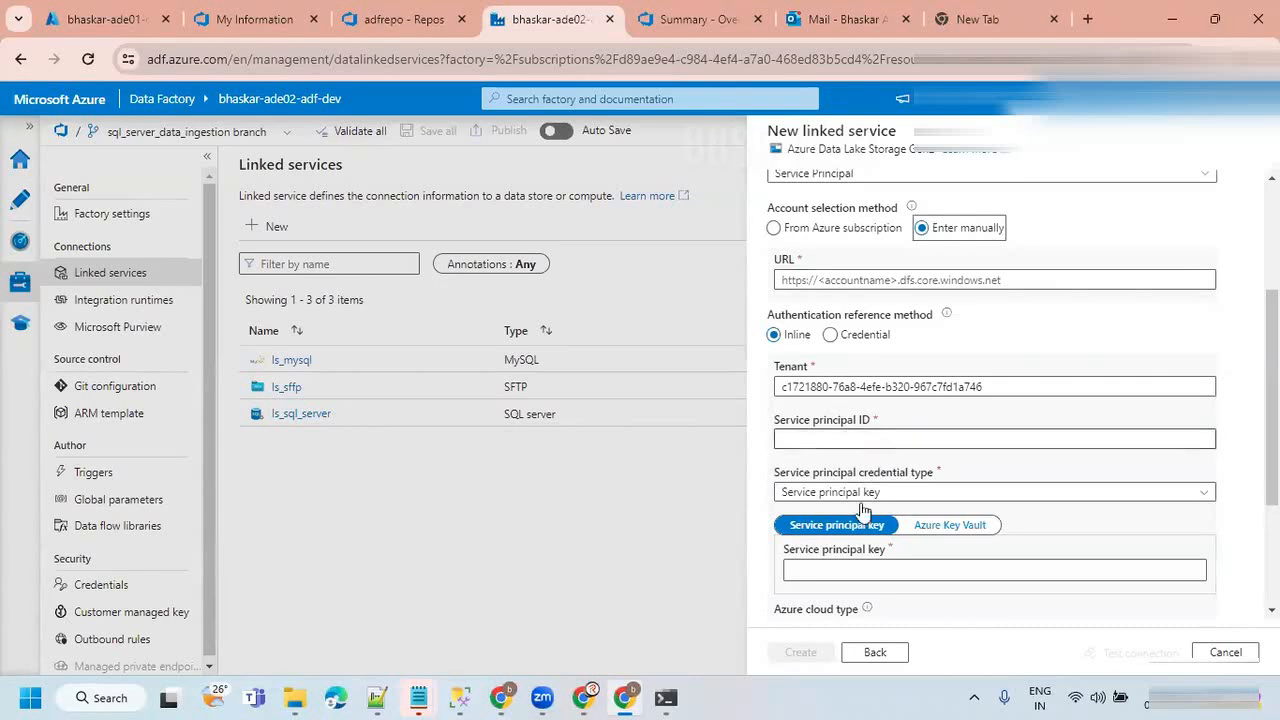
{"action": "scroll", "coordinate": [882, 505], "scroll_direction": "down", "scroll_amount": 2}
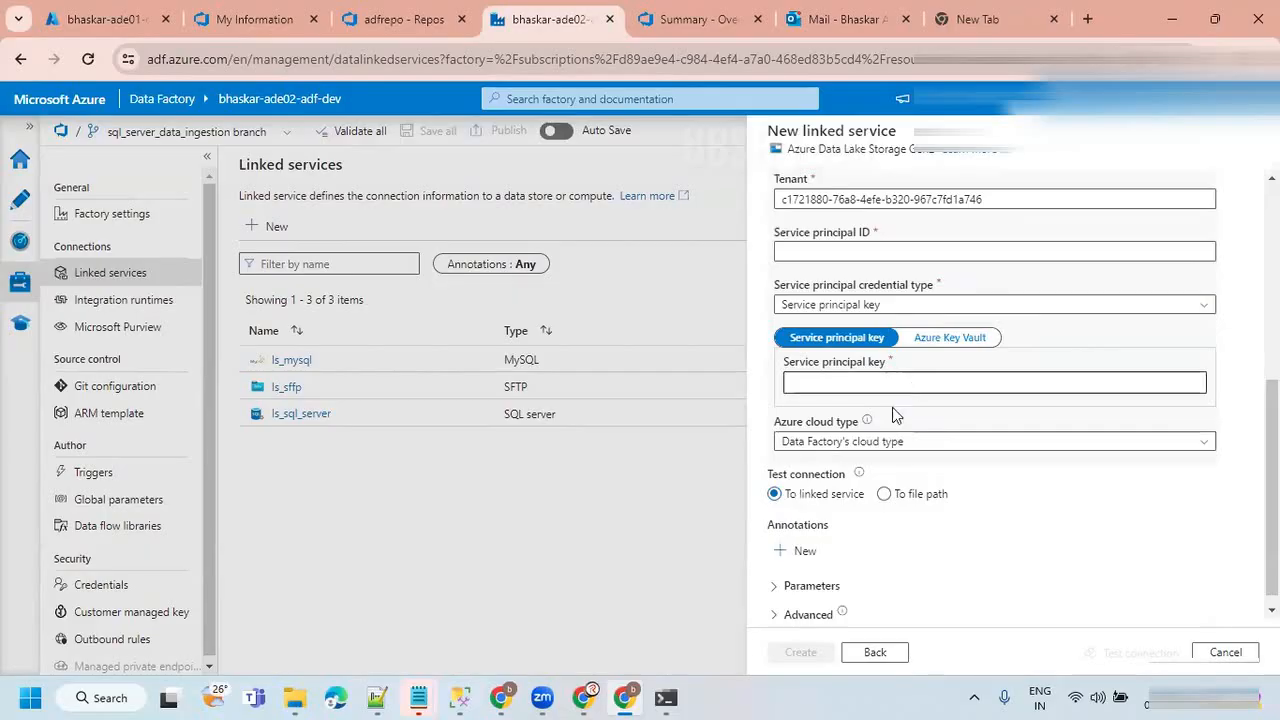
{"action": "scroll", "coordinate": [924, 497], "scroll_direction": "up", "scroll_amount": 1}
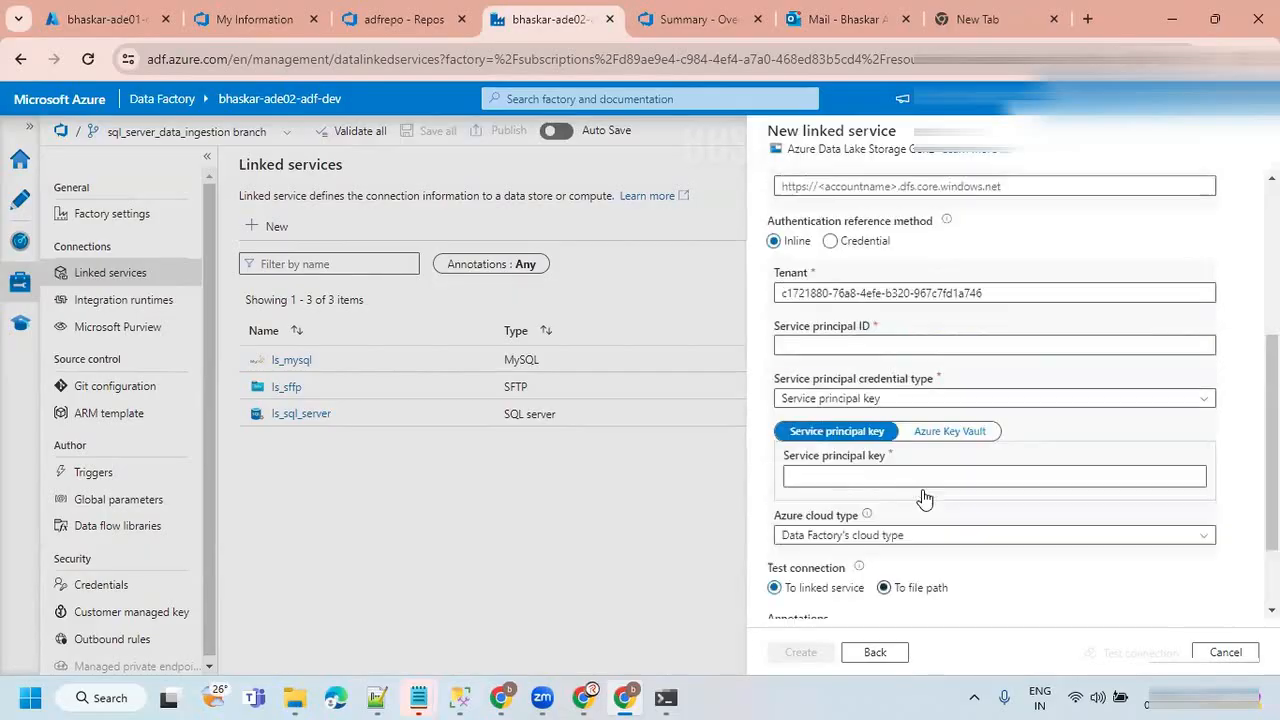
{"action": "scroll", "coordinate": [924, 497], "scroll_direction": "up", "scroll_amount": 3}
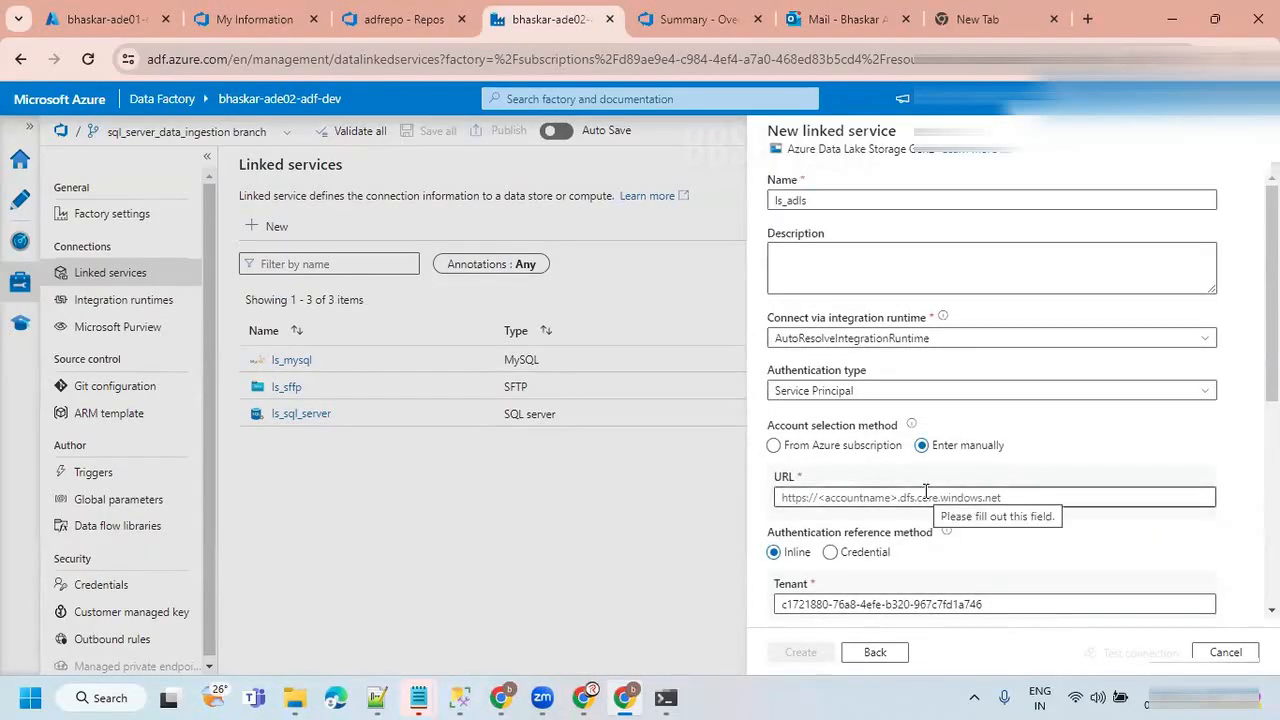
Set authentication to System Assigned Managed Identity and choose the storage account bhaskarade02adlsdev from the Azure subscription.
{"action": "left_click", "coordinate": [890, 391]}
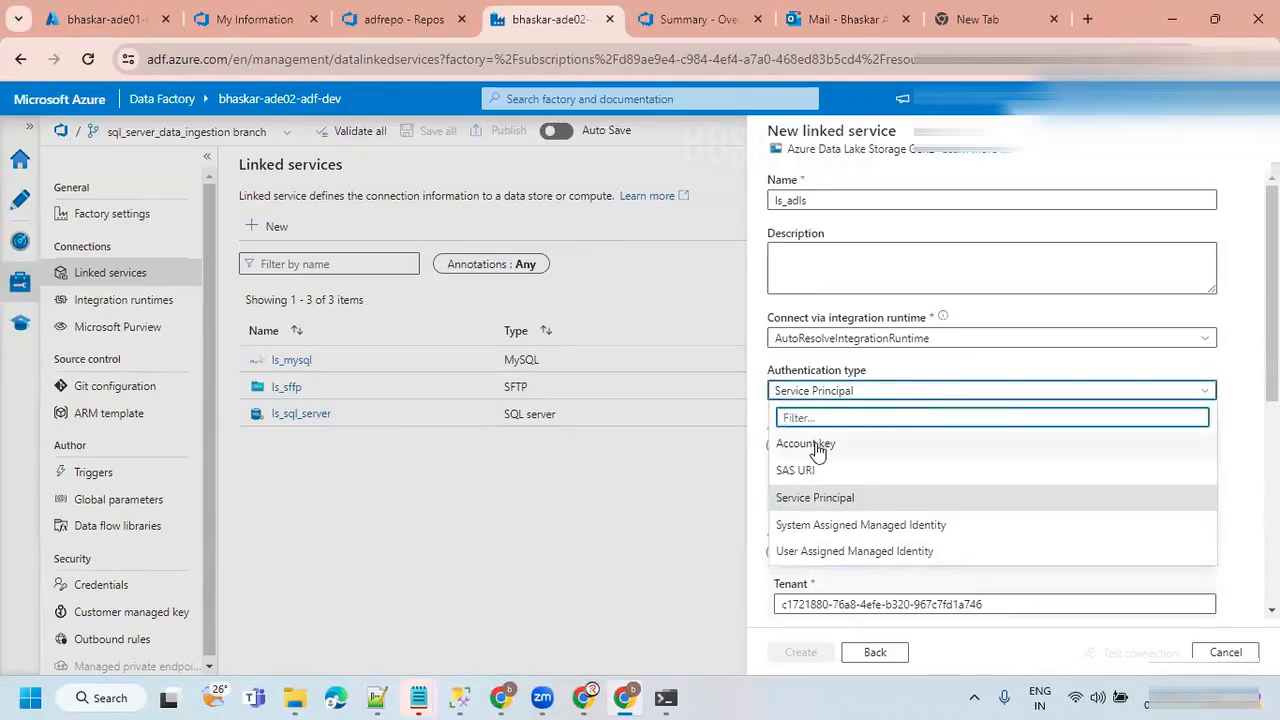
{"action": "left_click", "coordinate": [820, 525]}
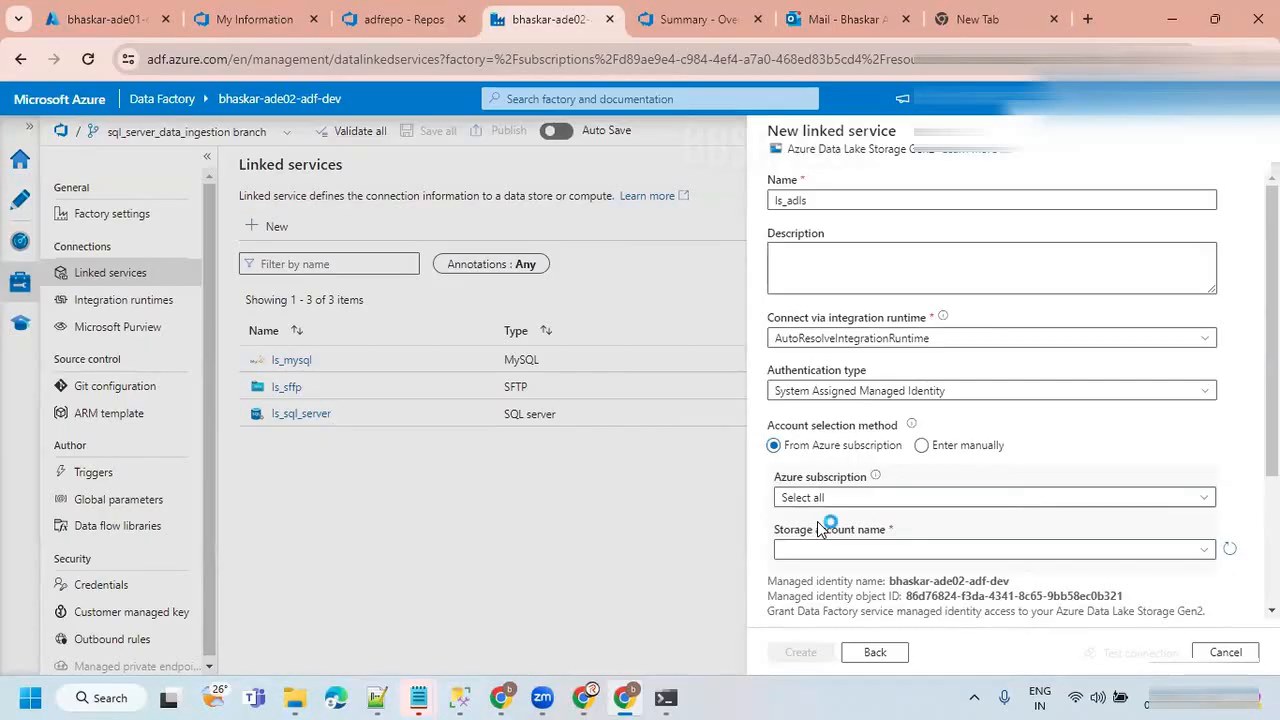
{"action": "left_click", "coordinate": [940, 503]}
{"action": "left_click", "coordinate": [894, 552]}
{"action": "left_click", "coordinate": [872, 551]}
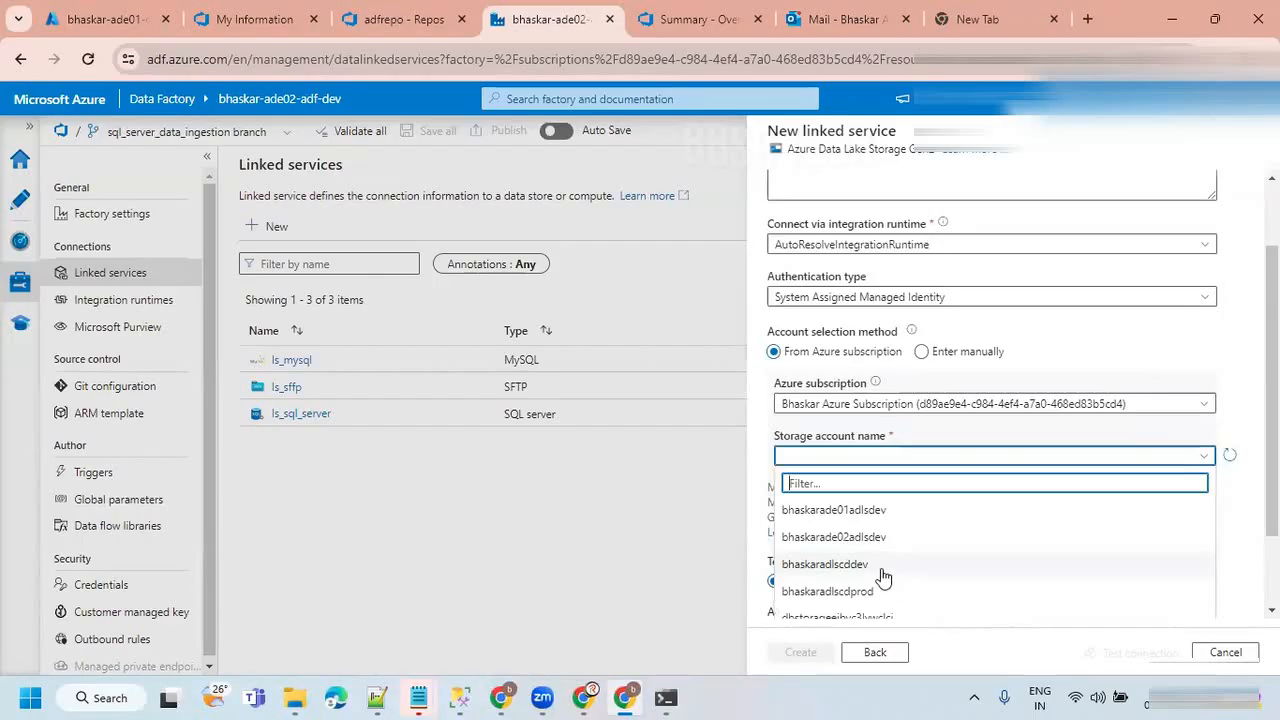
{"action": "scroll", "coordinate": [904, 560], "scroll_direction": "down", "scroll_amount": 1}
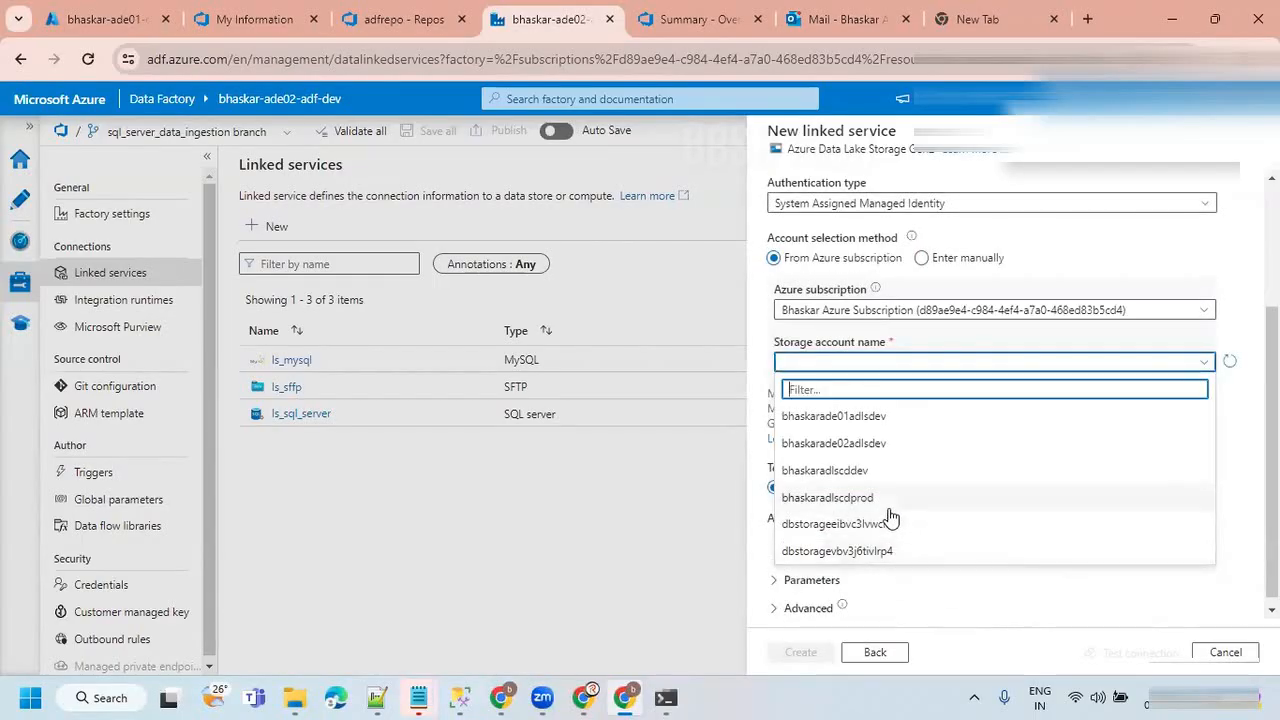
{"action": "left_click", "coordinate": [853, 450]}
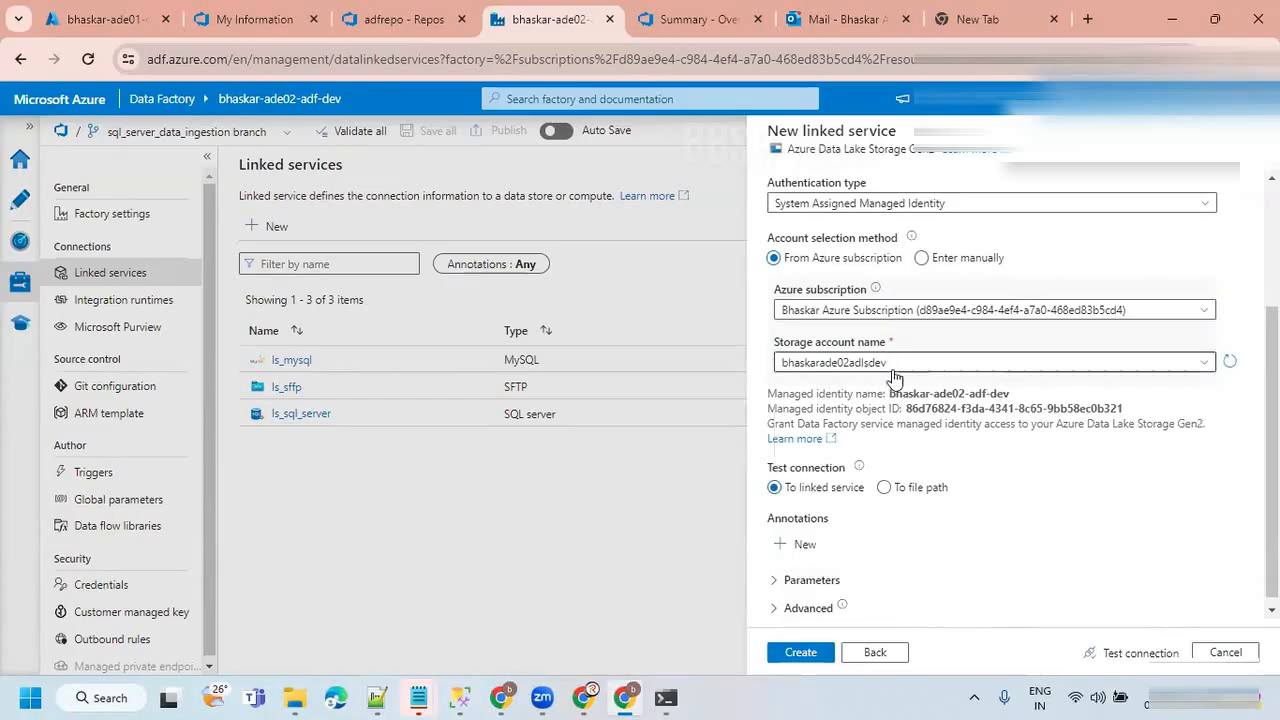
Test the Data Lake linked service connection and read the error details.
{"action": "left_click", "coordinate": [1141, 655]}
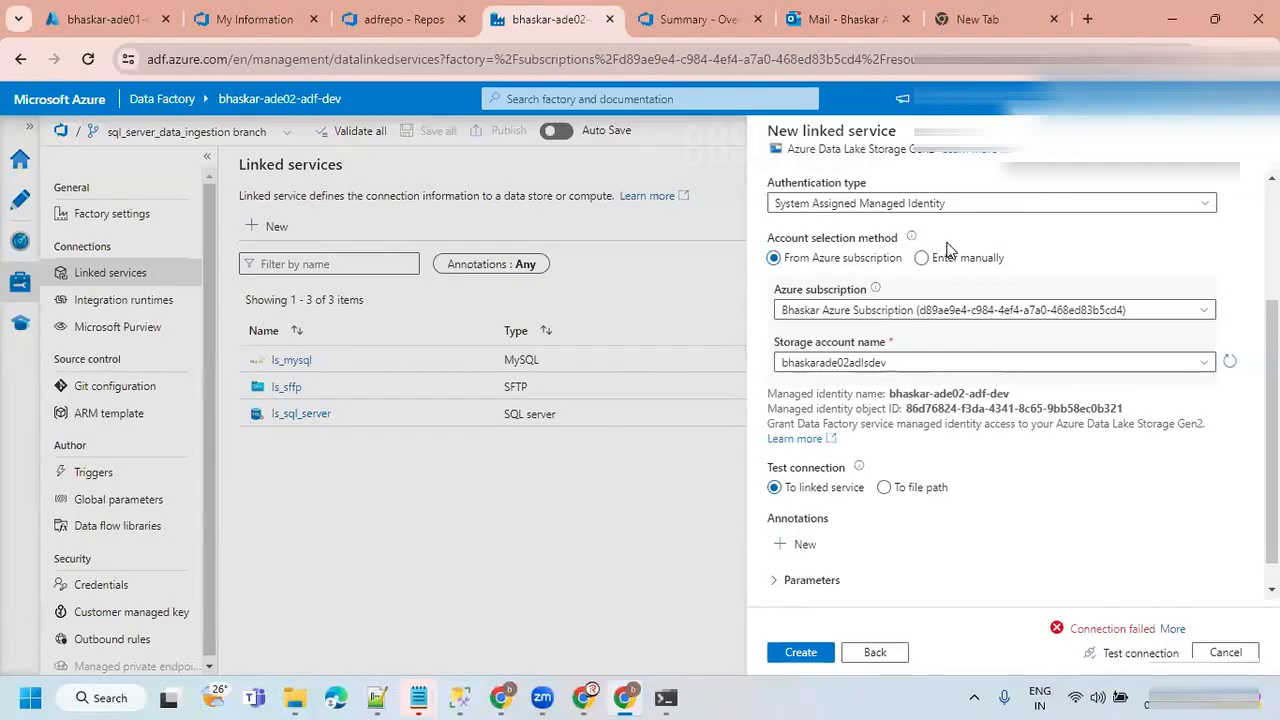
{"action": "left_click", "coordinate": [1172, 630]}
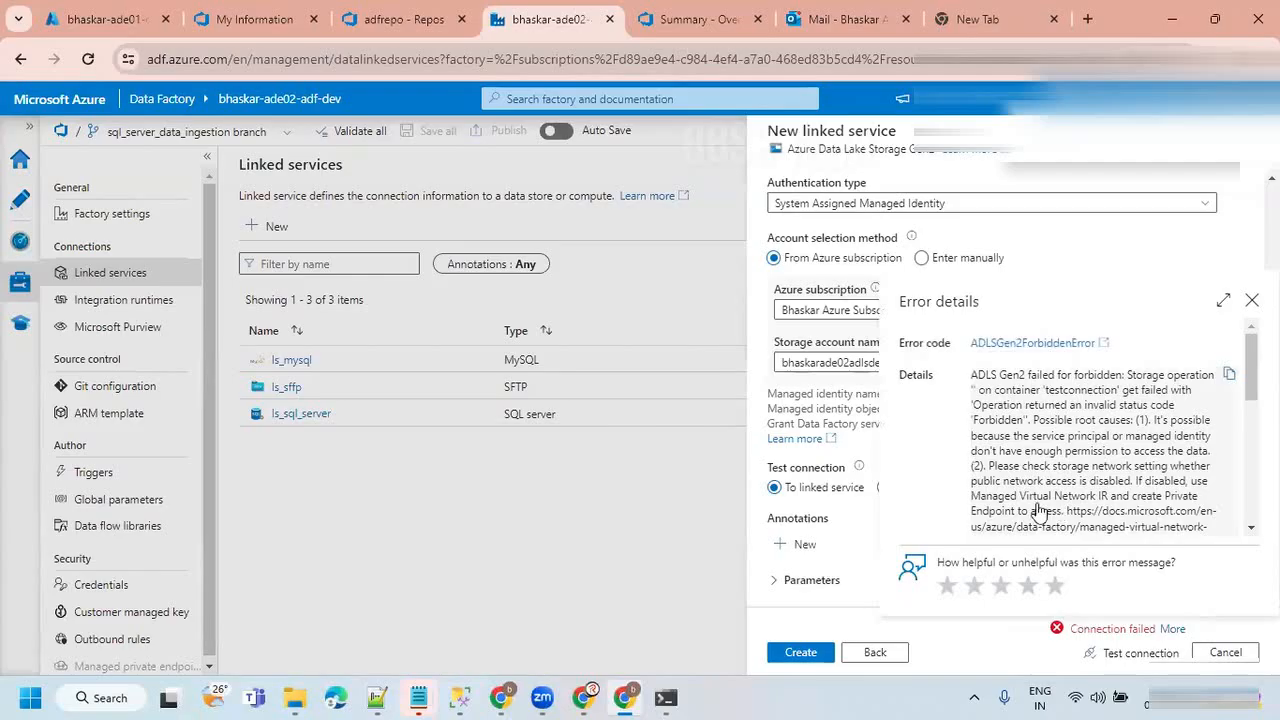
{"action": "left_click", "coordinate": [1251, 303]}
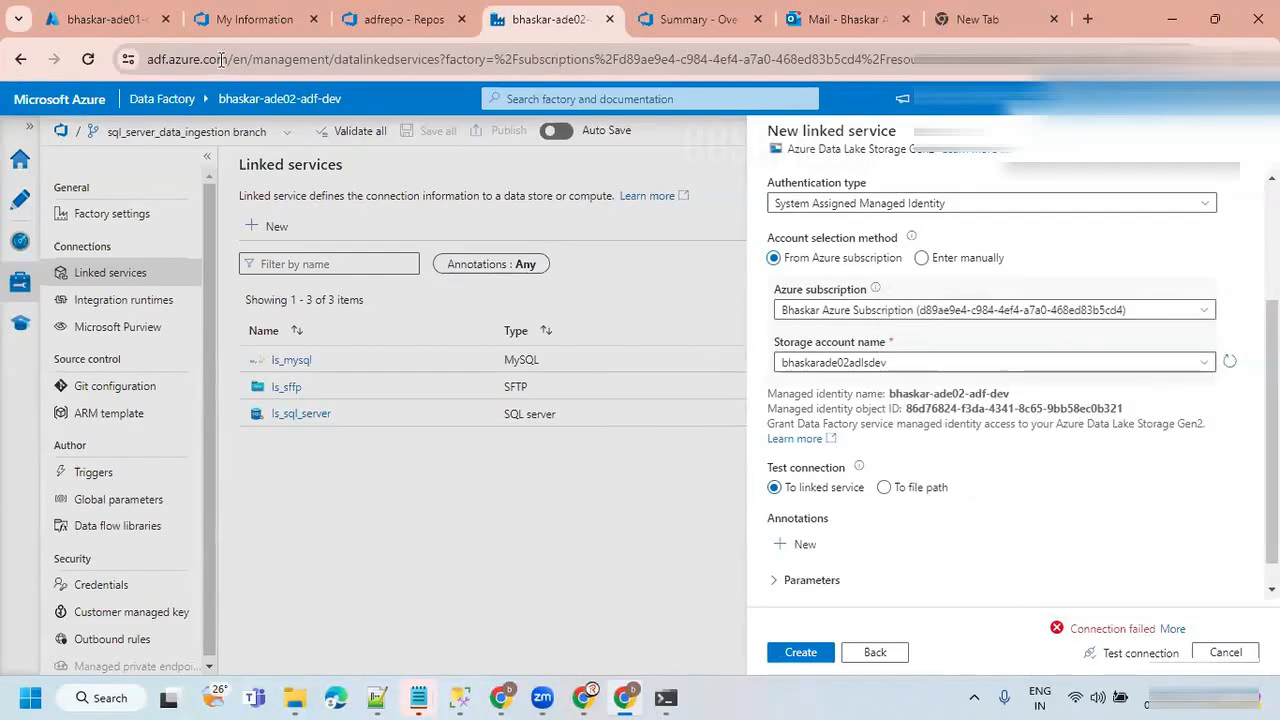
Switch to the Azure portal and open access control for storage account bhaskarade02adlsdev in resource group bhaskar-ade02-dev-rg.
{"action": "left_click", "coordinate": [105, 19]}
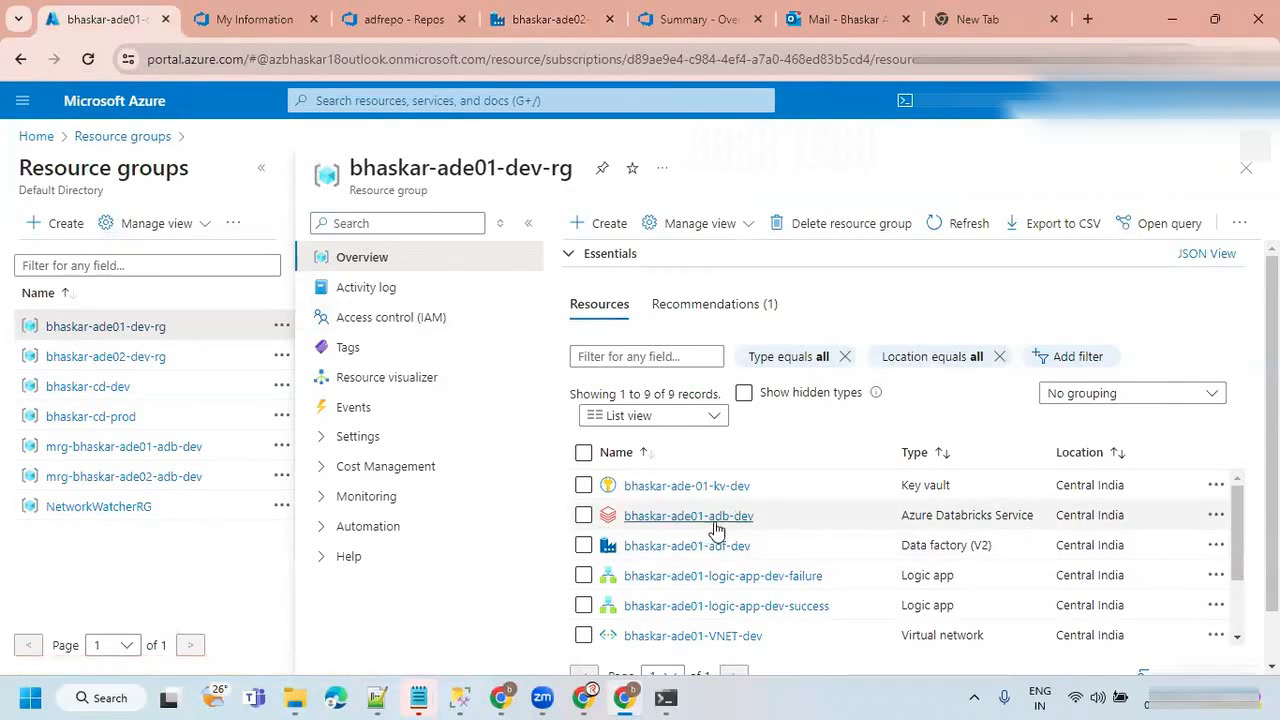
{"action": "left_click", "coordinate": [146, 358]}
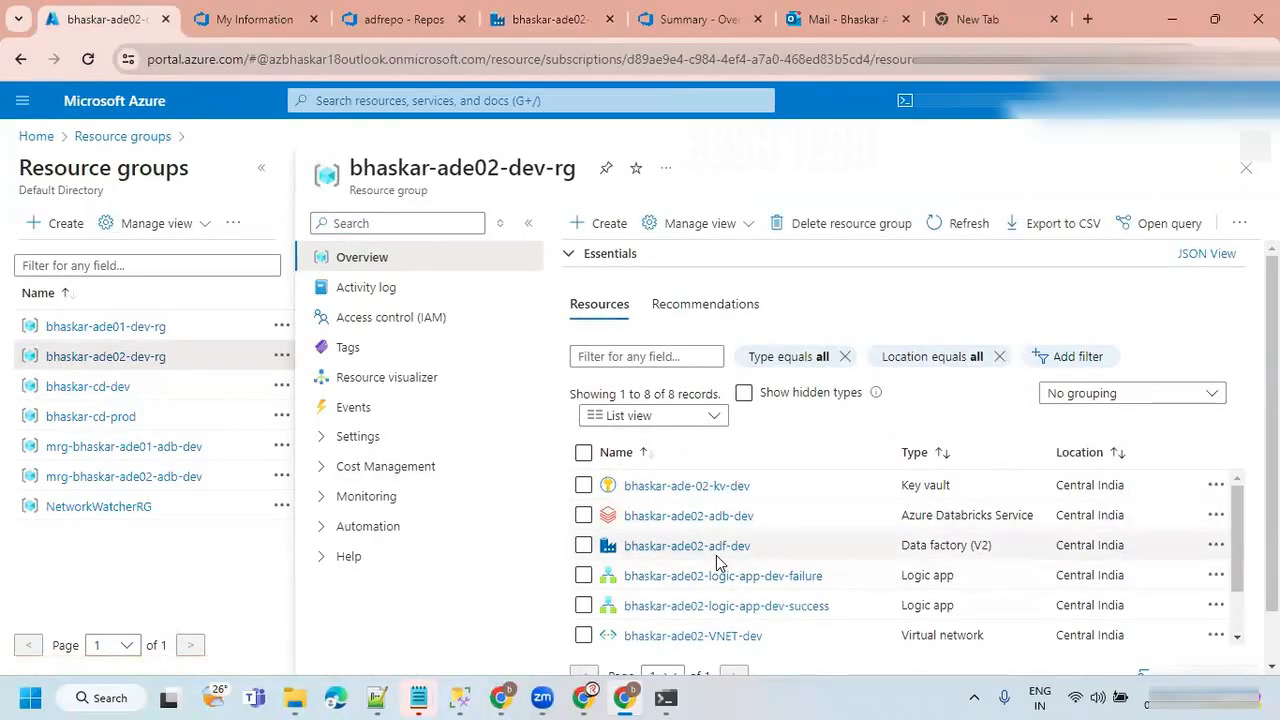
{"action": "scroll", "coordinate": [735, 578], "scroll_direction": "down", "scroll_amount": 2}
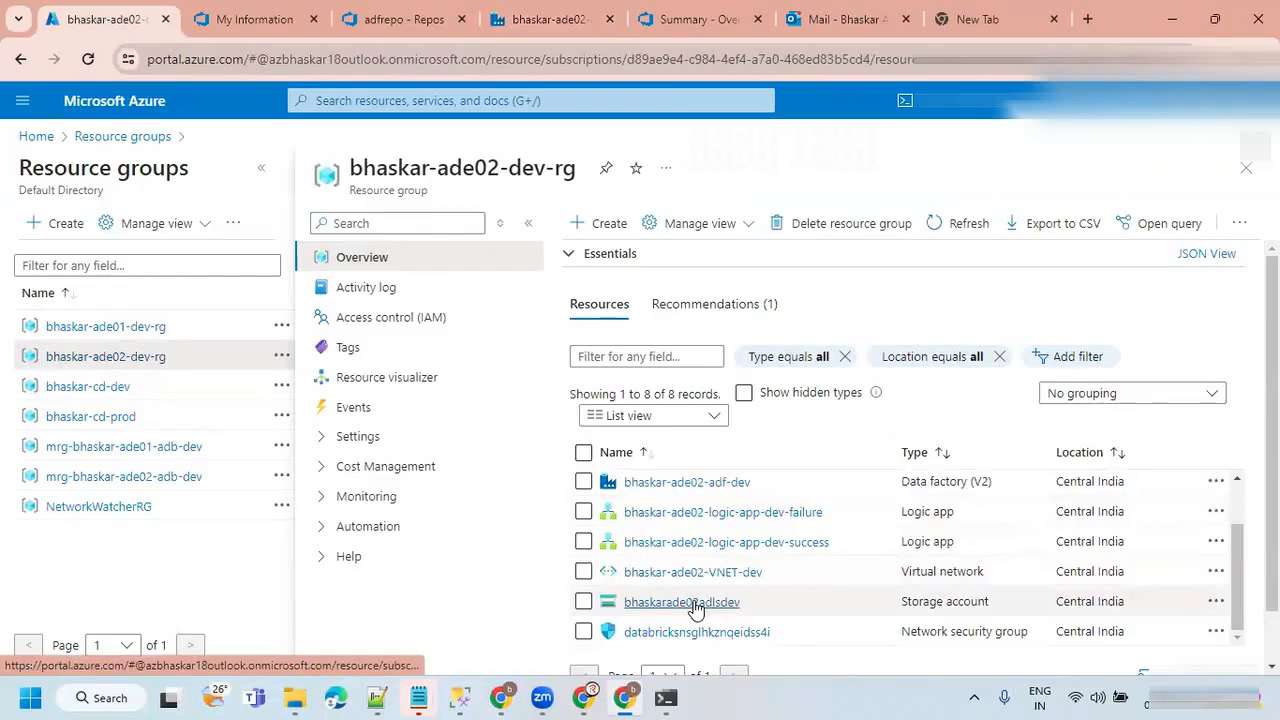
{"action": "left_click", "coordinate": [682, 603]}
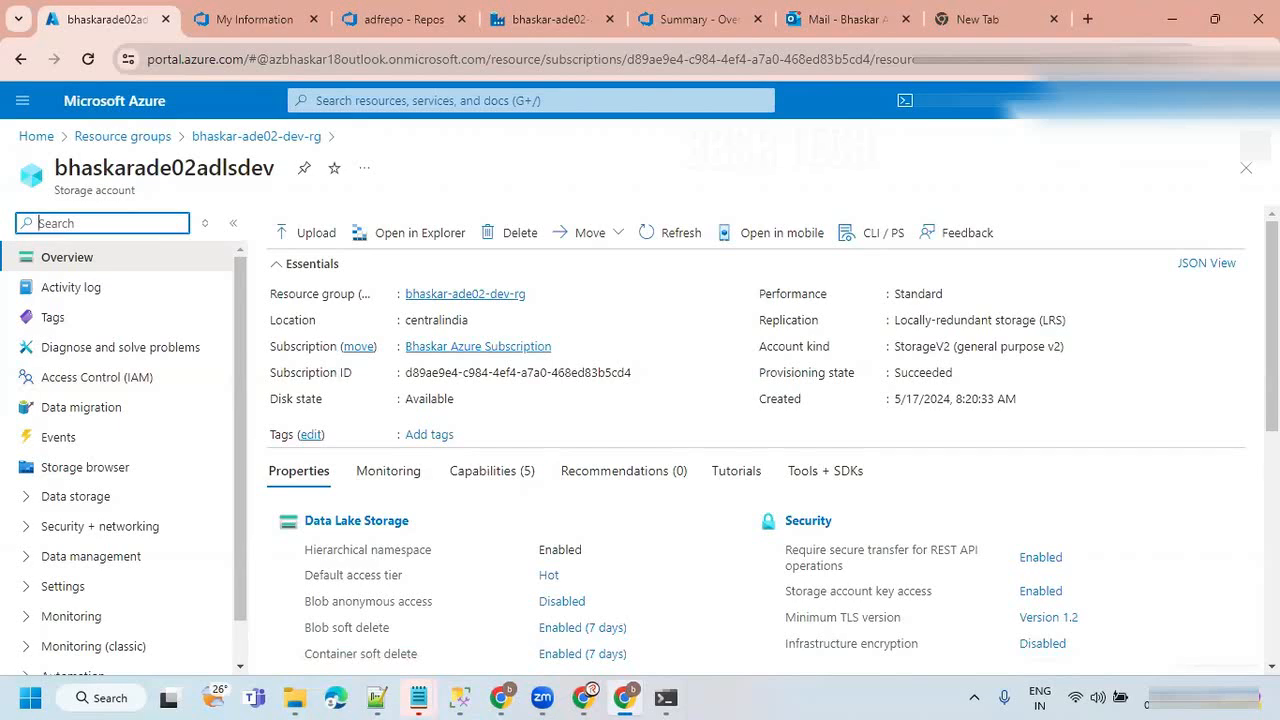
{"action": "left_click", "coordinate": [117, 390]}
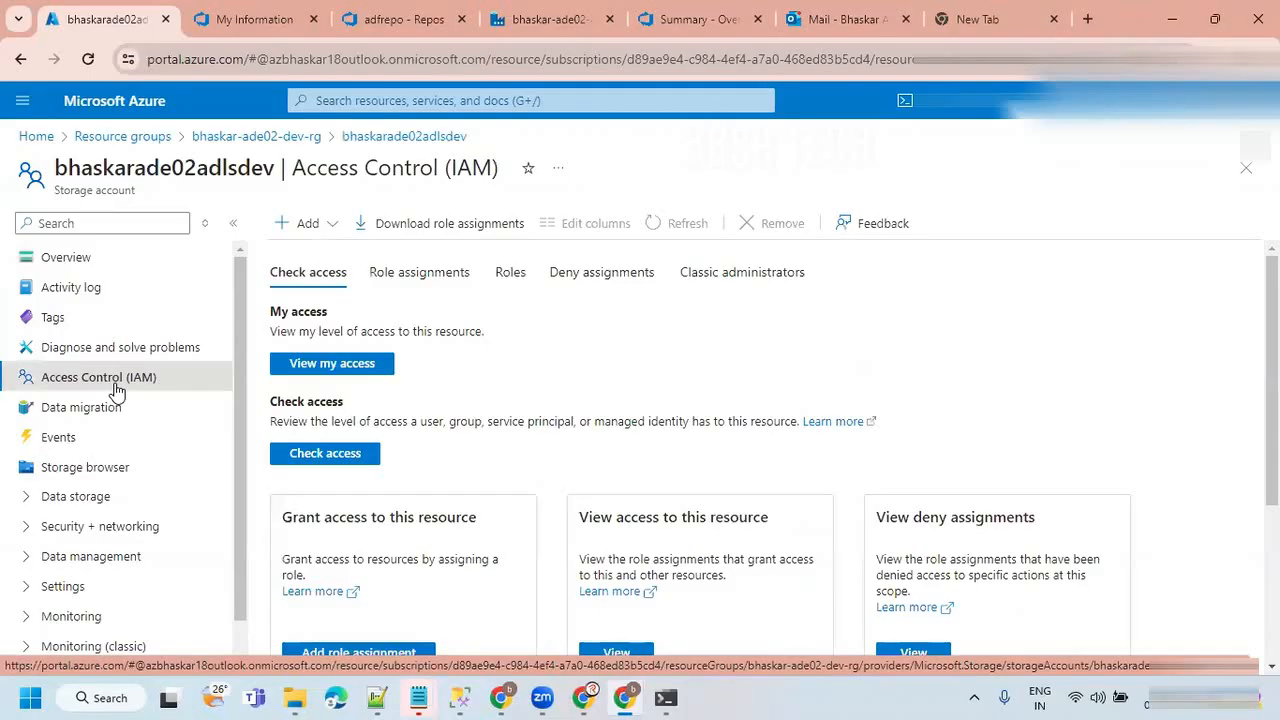
Start a role assignment on the storage account, search roles for "blob" and choose Storage Blob Data Contributor.
{"action": "left_click", "coordinate": [329, 230]}
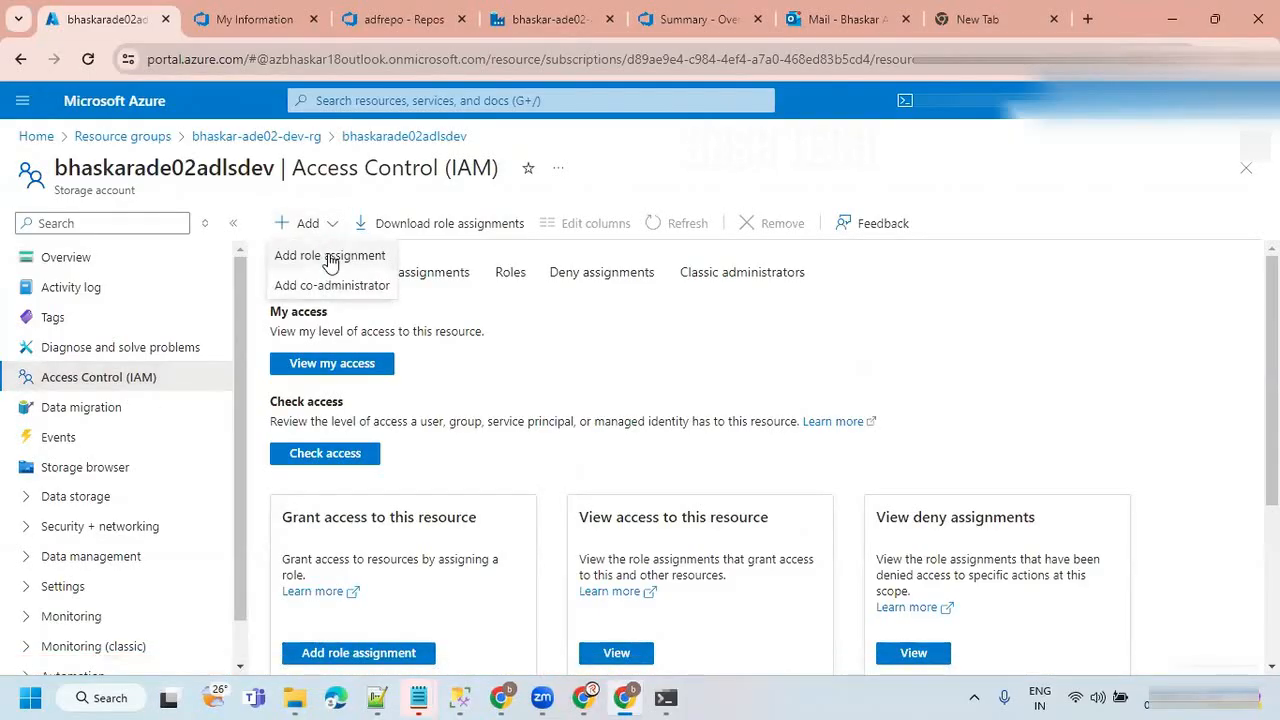
{"action": "left_click", "coordinate": [332, 259]}
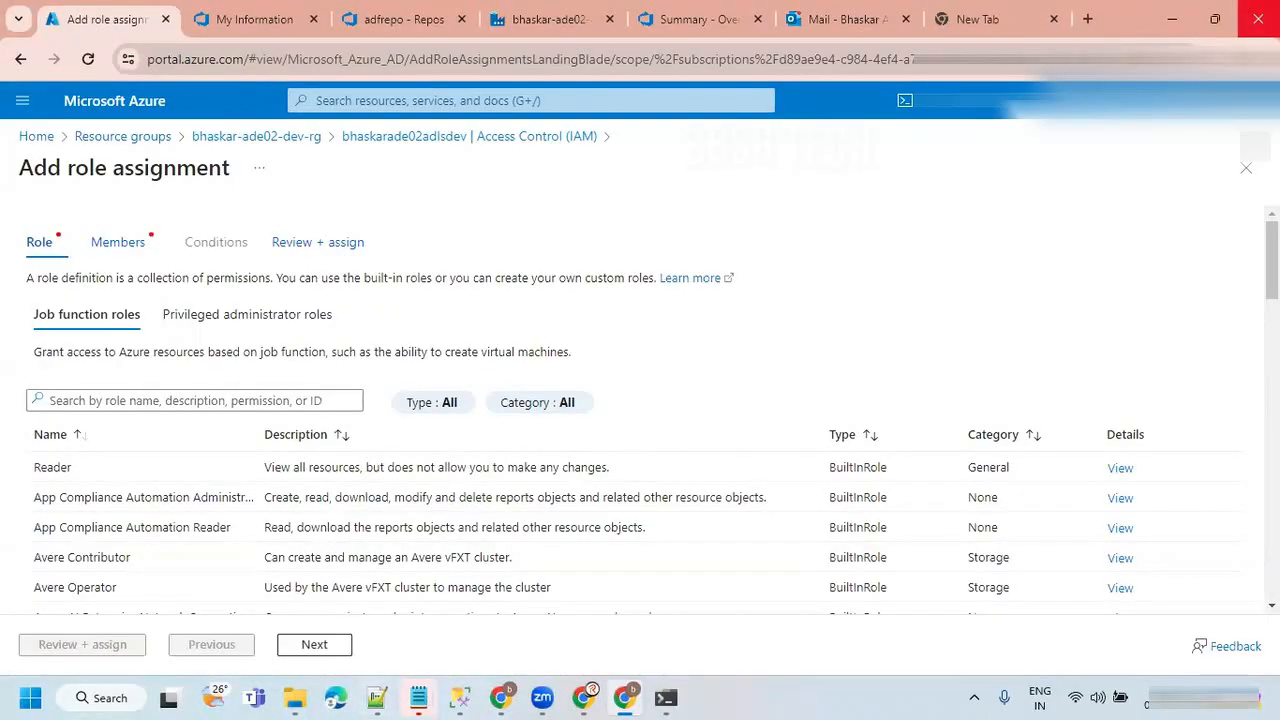
{"action": "left_click", "coordinate": [125, 400]}
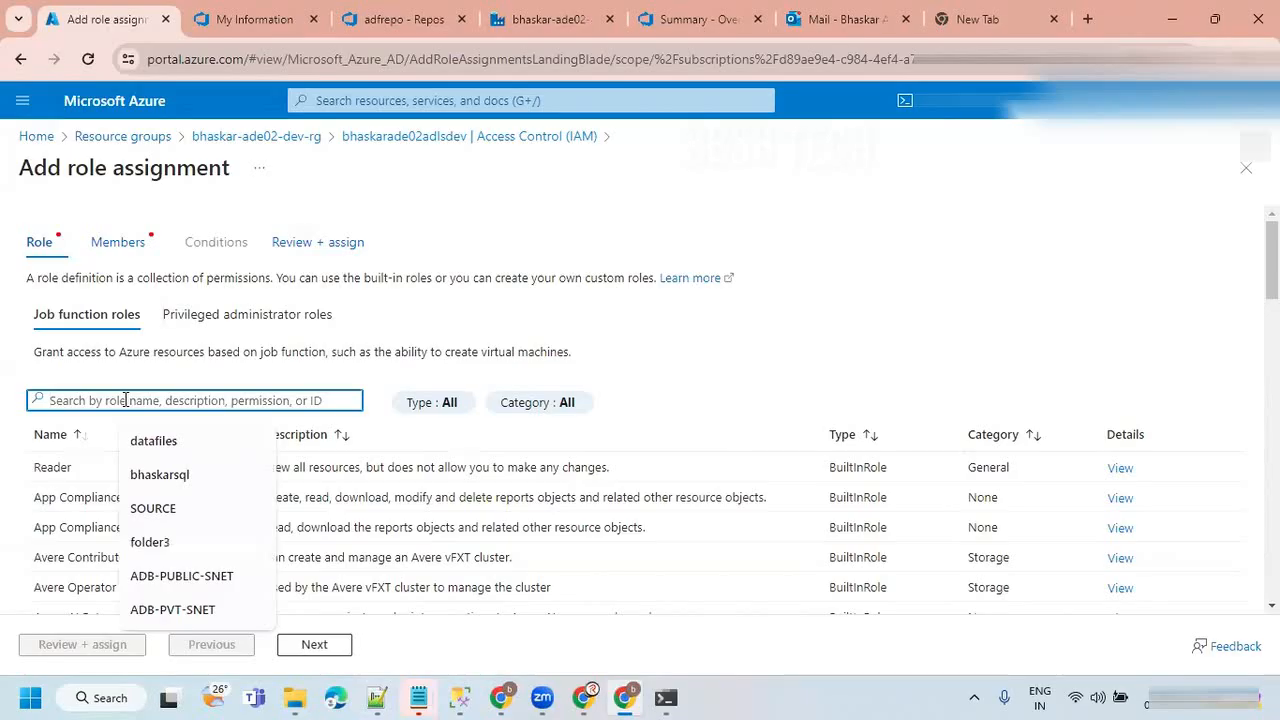
{"action": "type", "text": "blob"}
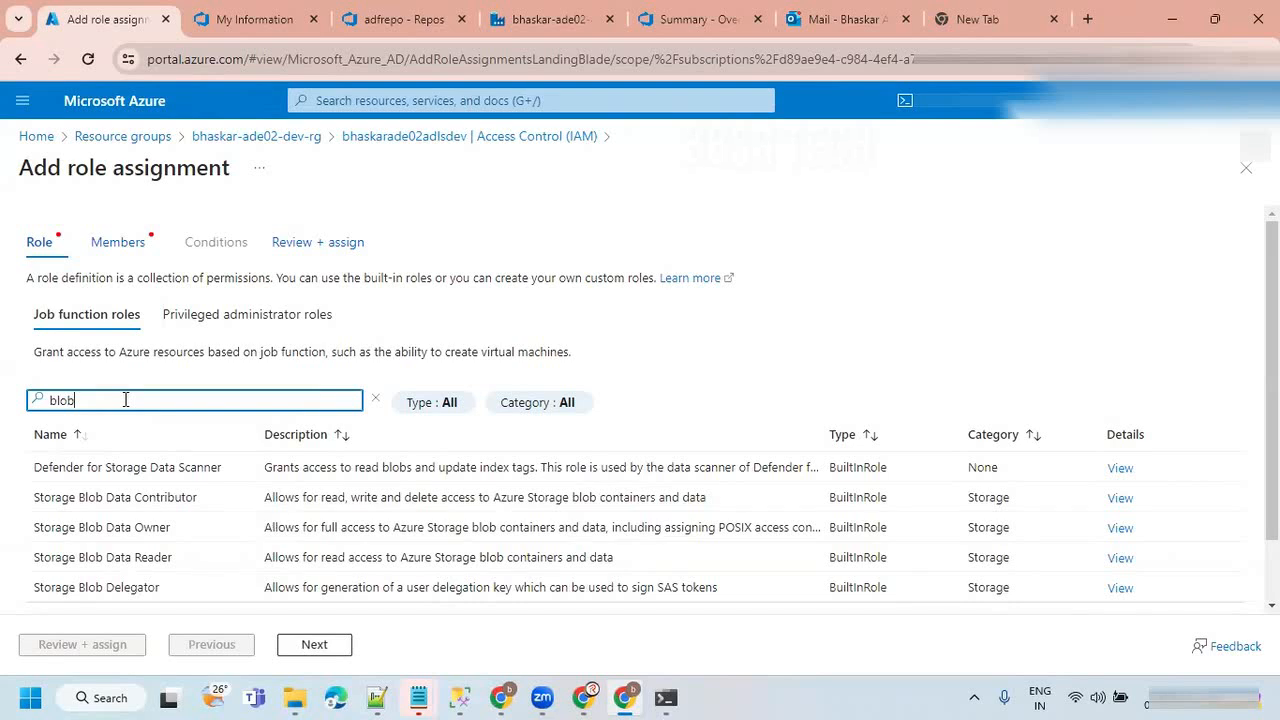
{"action": "left_click", "coordinate": [99, 500]}
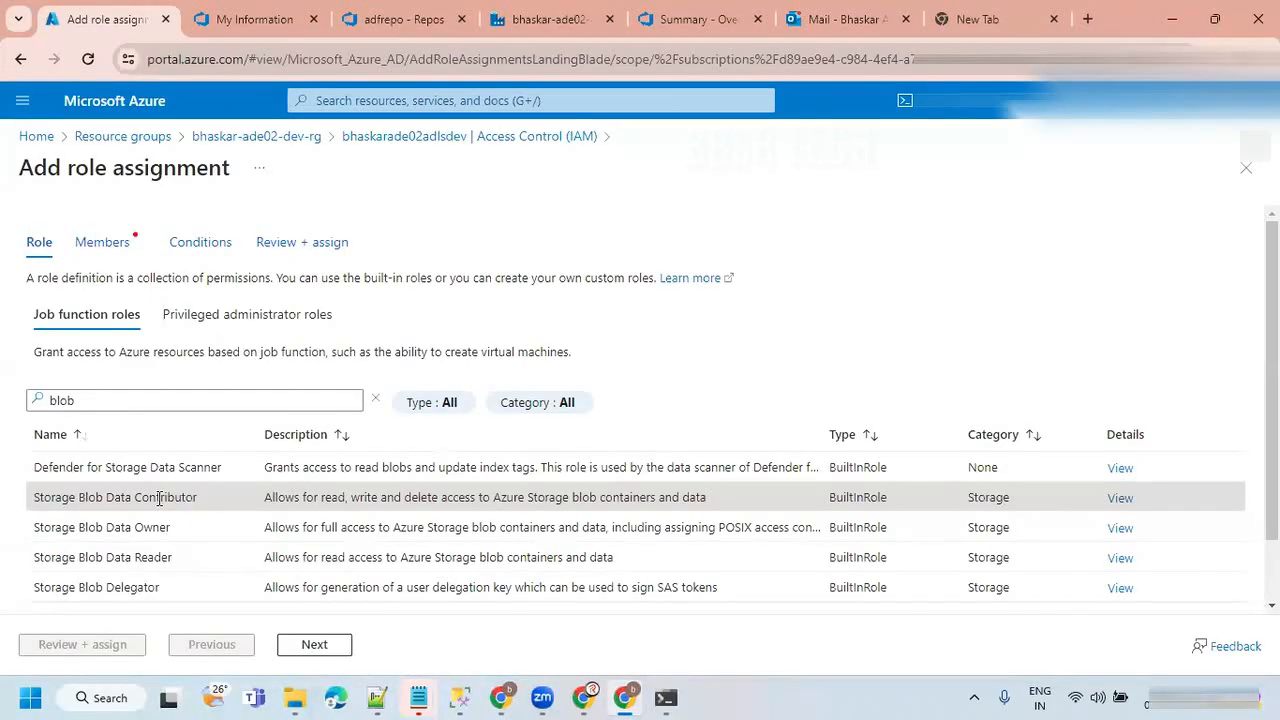
{"action": "left_click", "coordinate": [316, 645]}
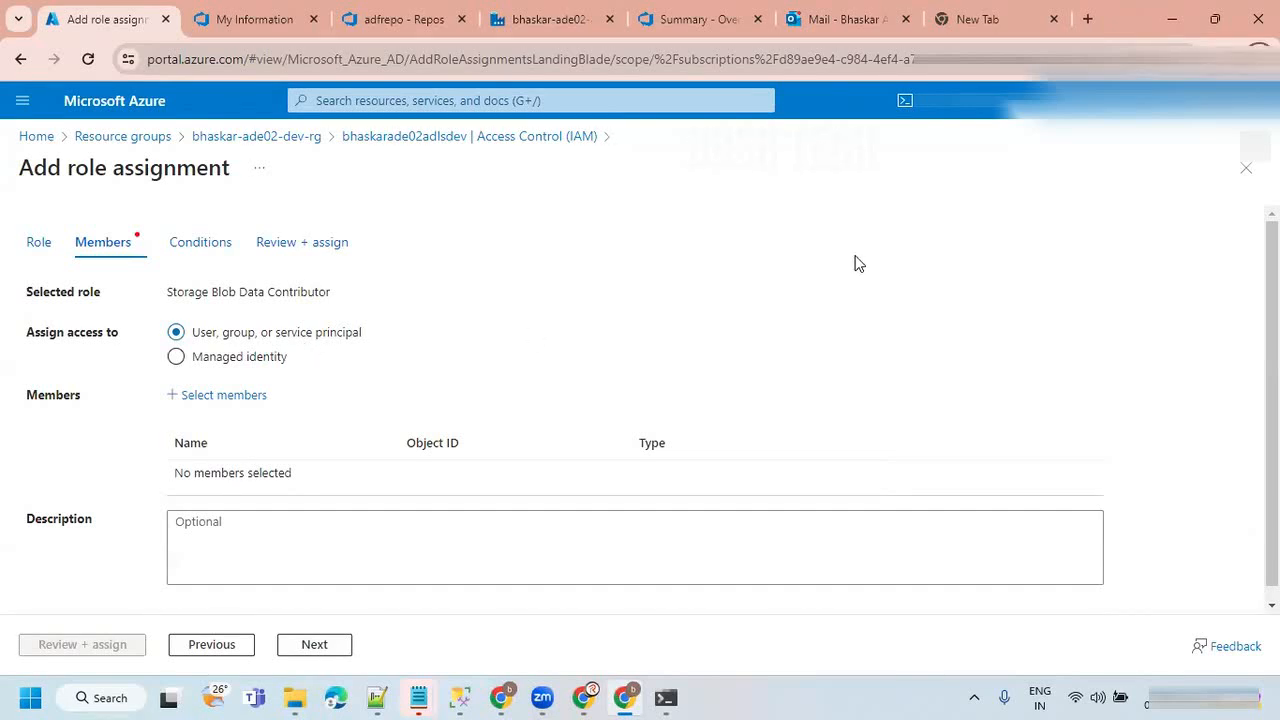
Try Service Principal authentication with manual account entry in the data factory's Data Lake linked service.
{"action": "key", "text": "alt+Tab"}
{"action": "key", "text": "alt+Tab"}
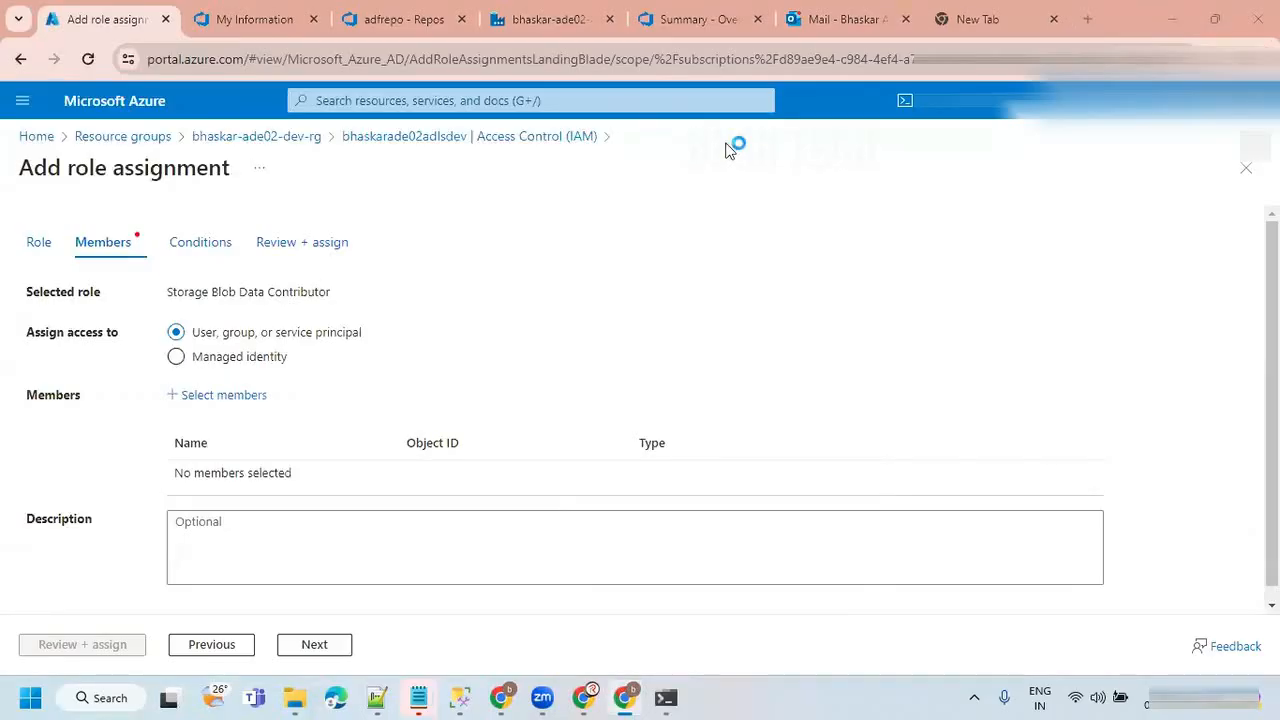
{"action": "left_click", "coordinate": [545, 19]}
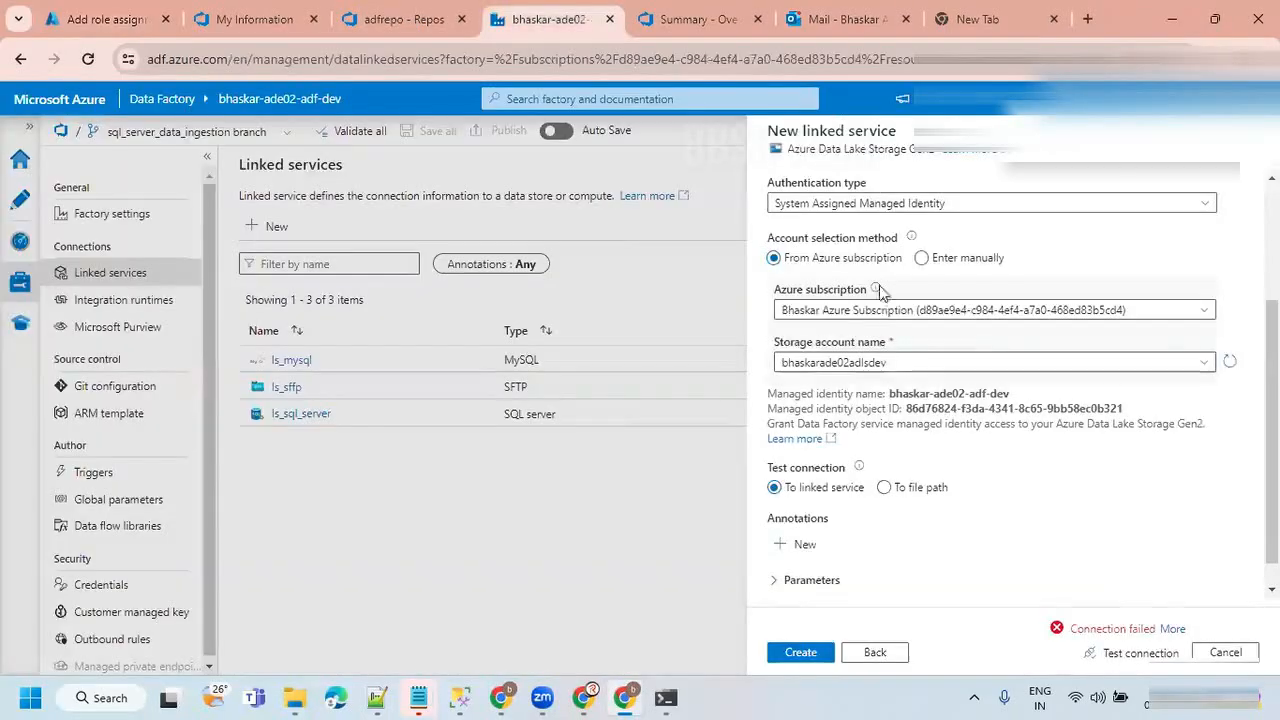
{"action": "left_click", "coordinate": [1005, 204]}
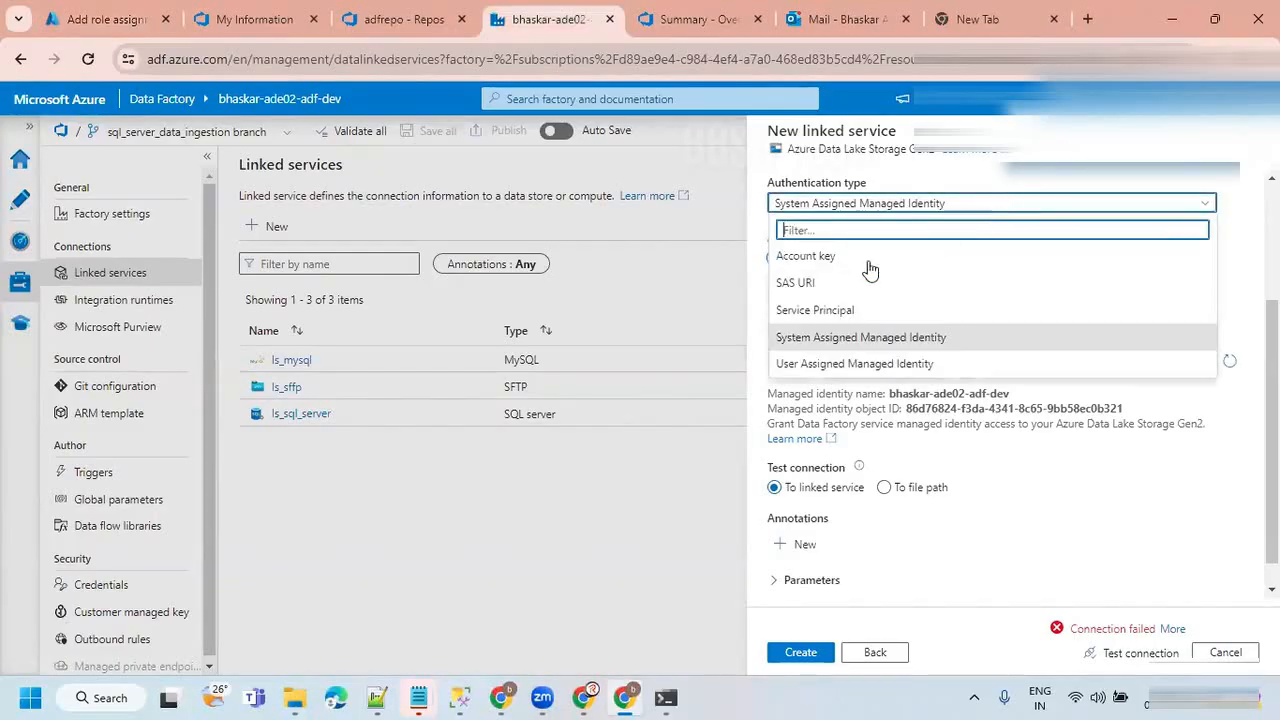
{"action": "left_click", "coordinate": [815, 310]}
{"action": "left_click", "coordinate": [998, 258]}
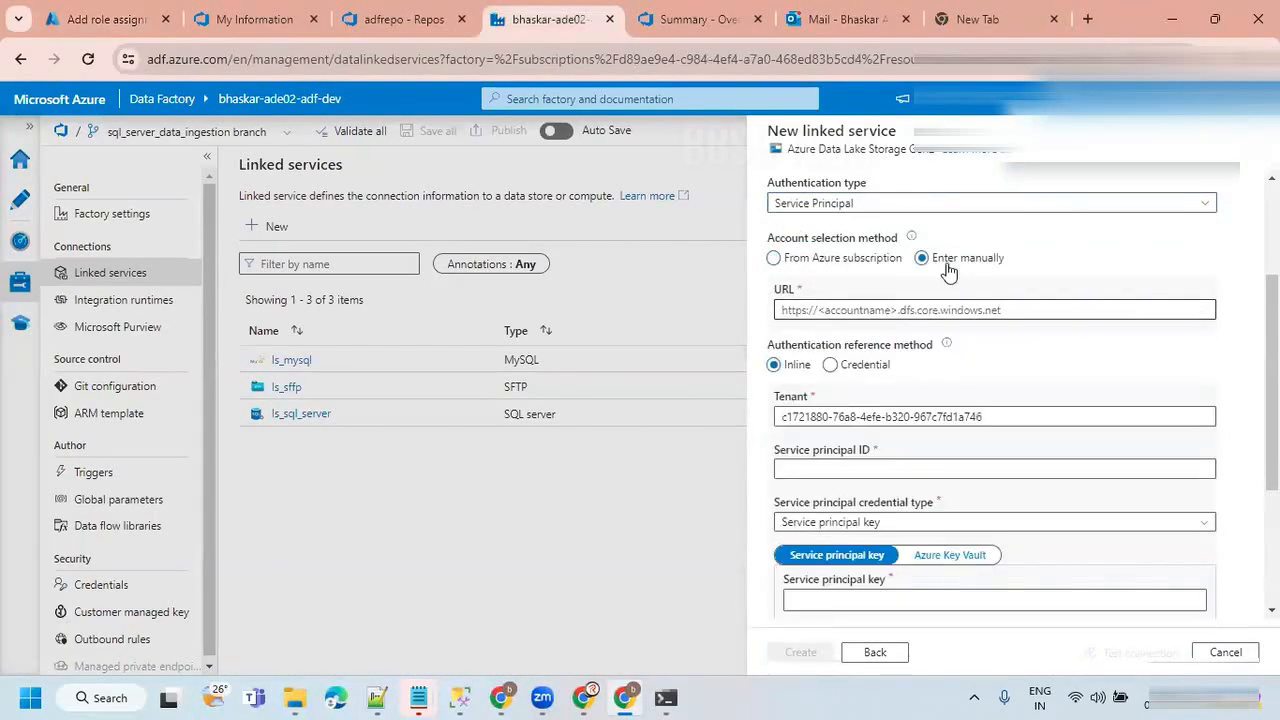
{"action": "key", "text": "alt+Tab"}
{"action": "key", "text": "alt+Tab"}
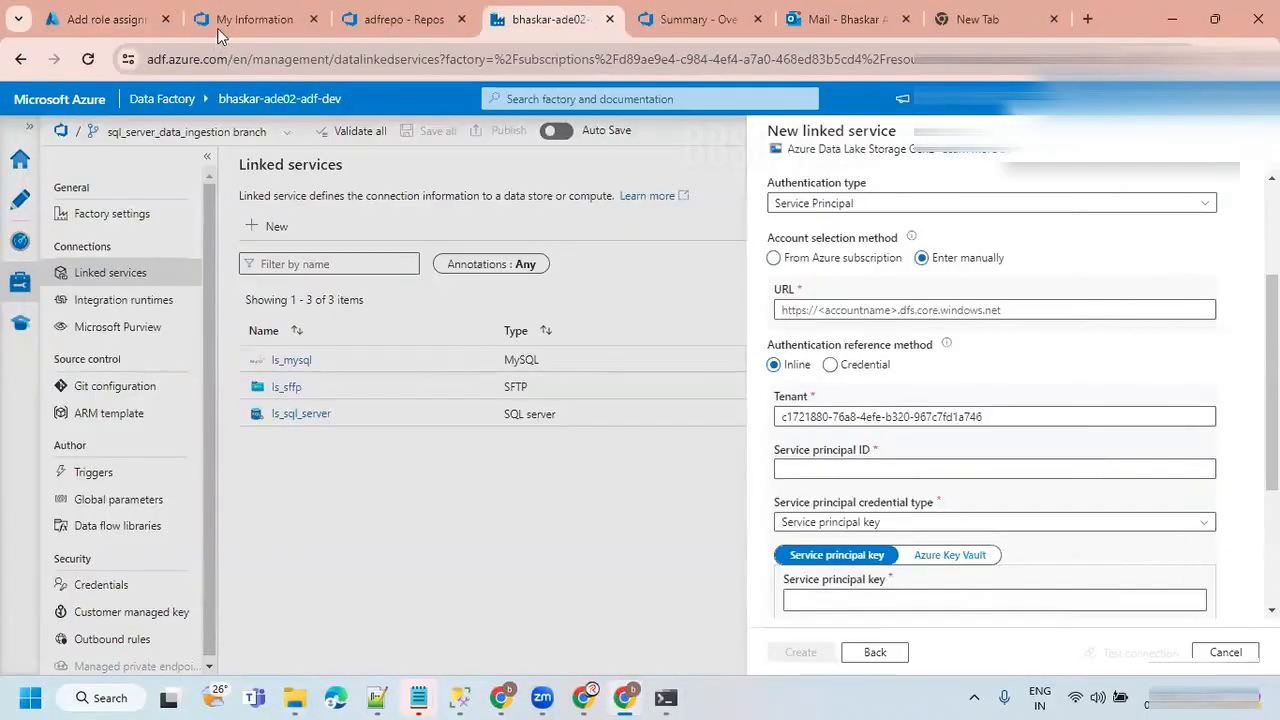
{"action": "left_click", "coordinate": [145, 12]}
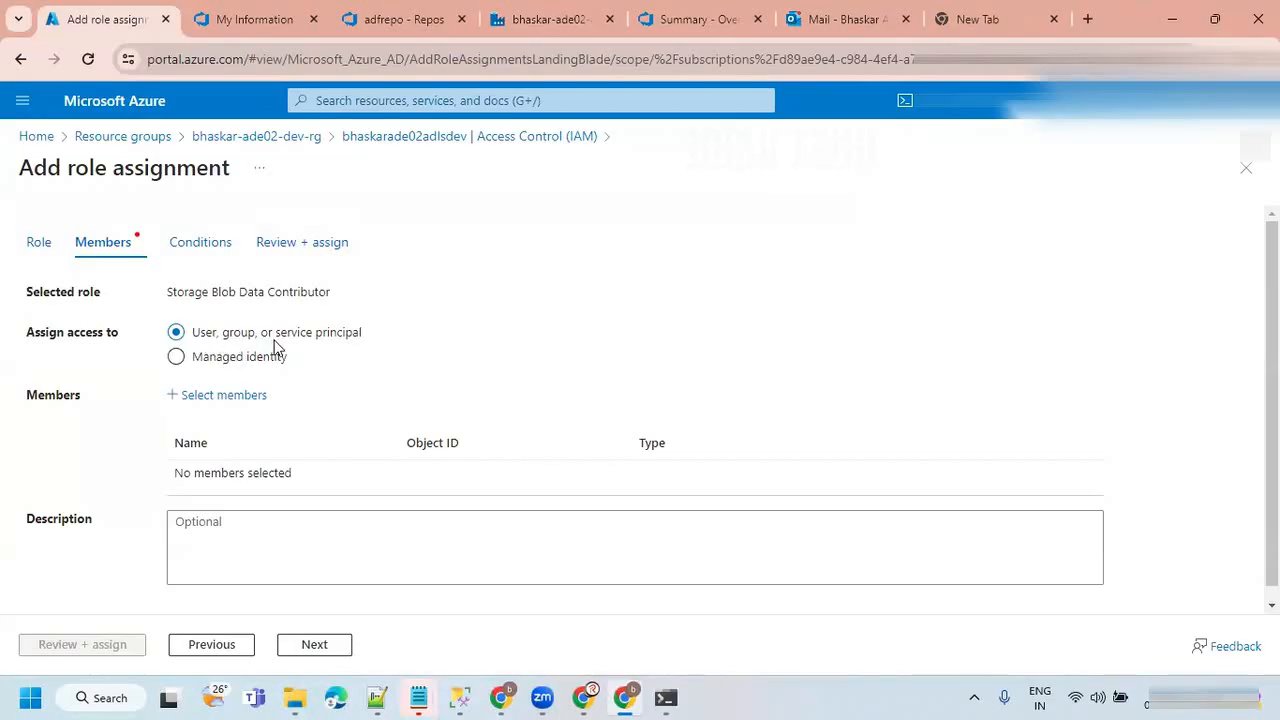
Set the linked service's authentication type back to System Assigned Managed Identity in the data factory.
{"action": "left_click", "coordinate": [550, 19]}
{"action": "left_click", "coordinate": [862, 204]}
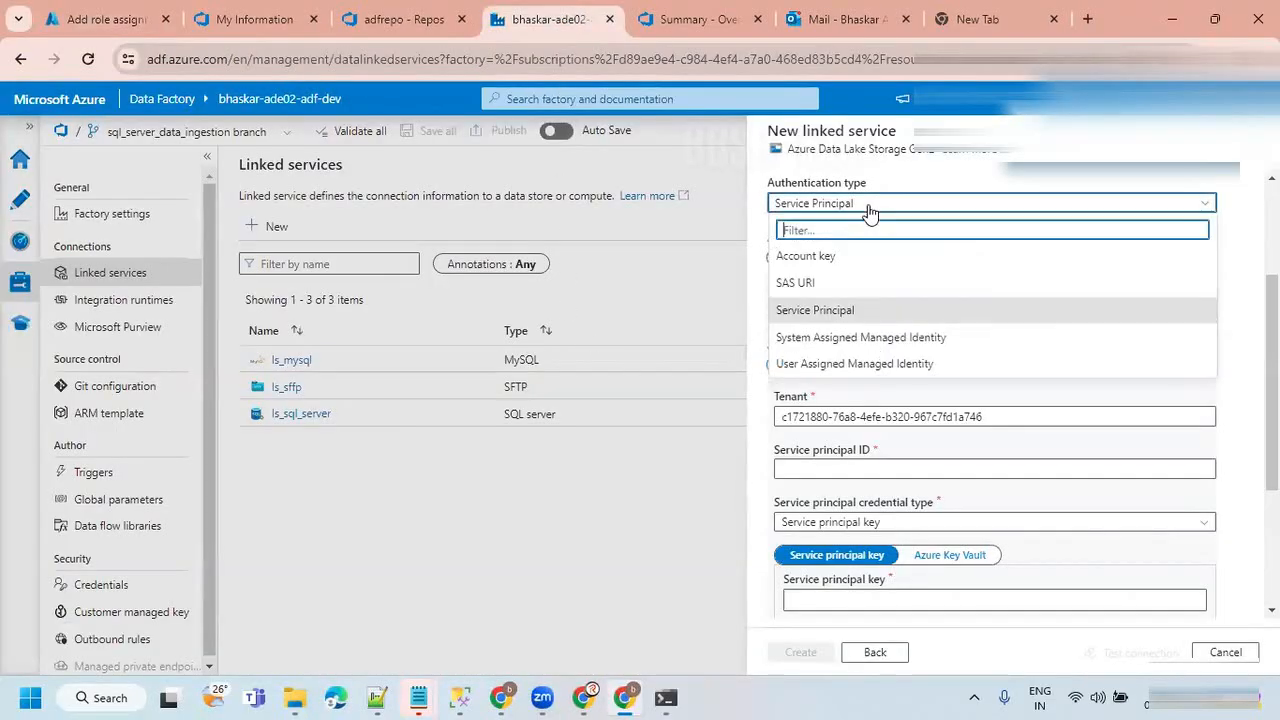
{"action": "left_click", "coordinate": [812, 339]}
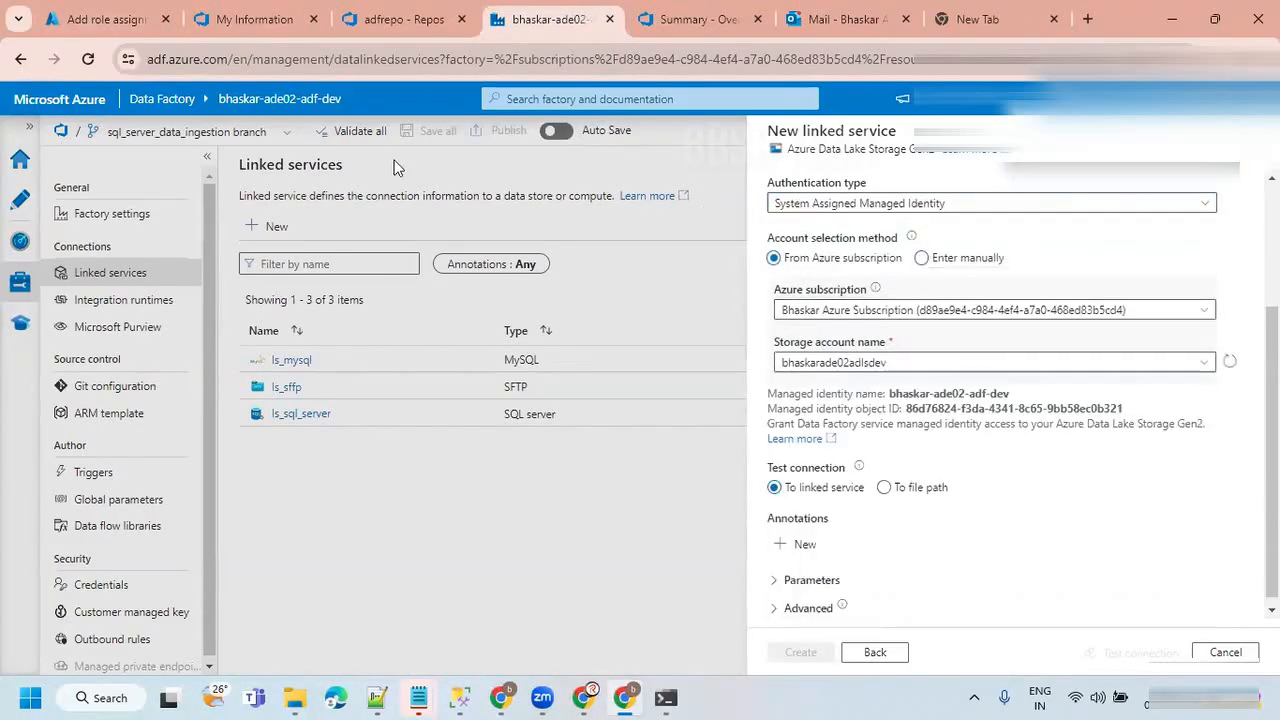
In the Azure portal, assign the role to system-assigned managed identity bhaskar-ade02-adf-dev and complete the assignment.
{"action": "left_click", "coordinate": [132, 19]}
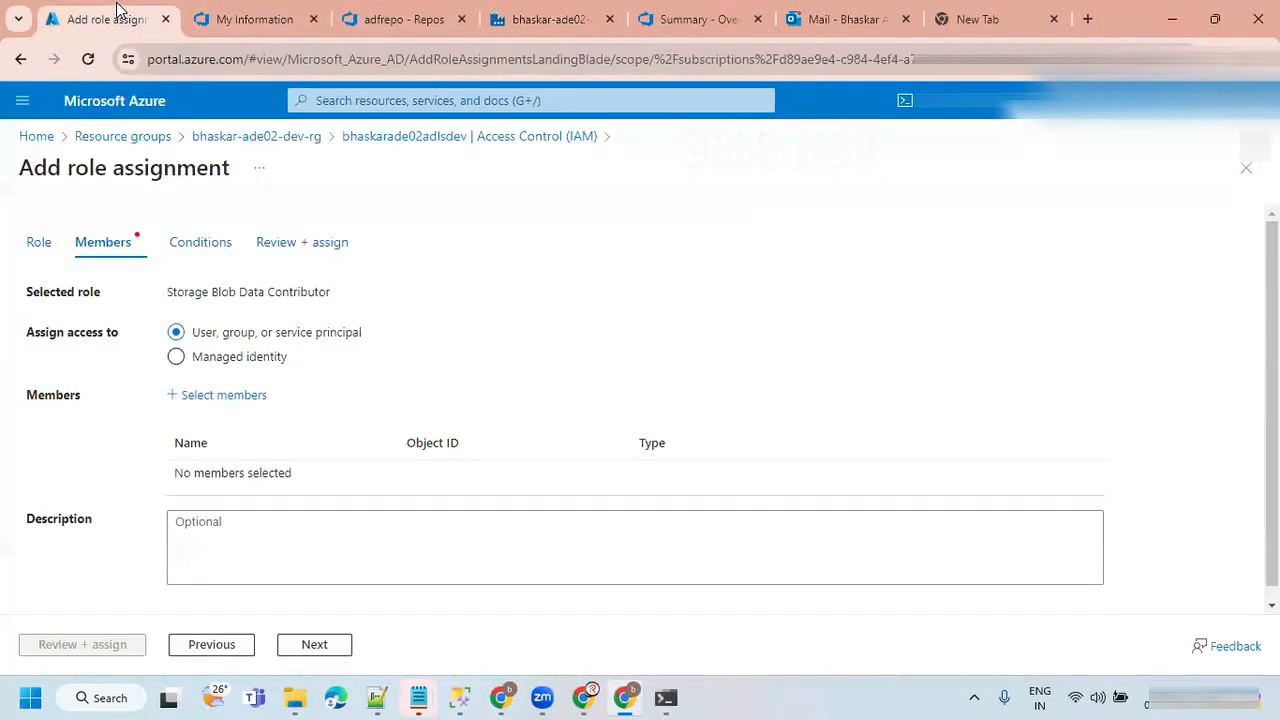
{"action": "left_click", "coordinate": [179, 361]}
{"action": "left_click", "coordinate": [227, 397]}
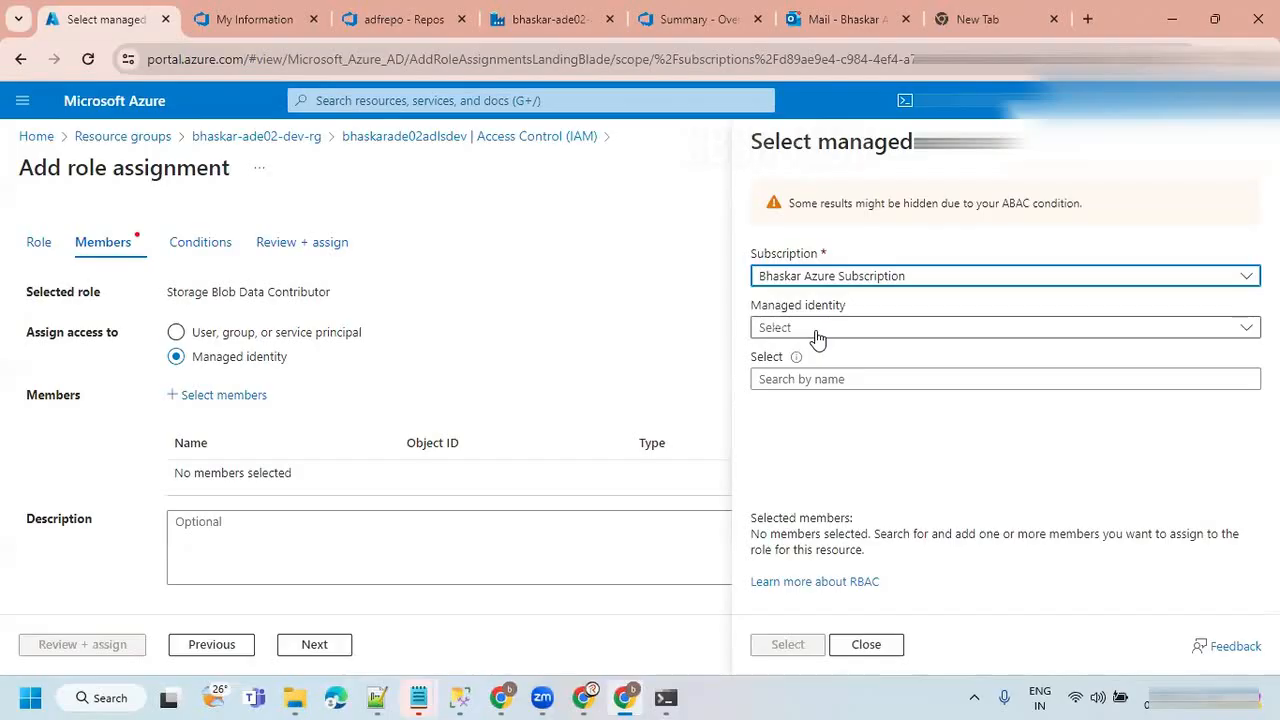
{"action": "left_click", "coordinate": [820, 326]}
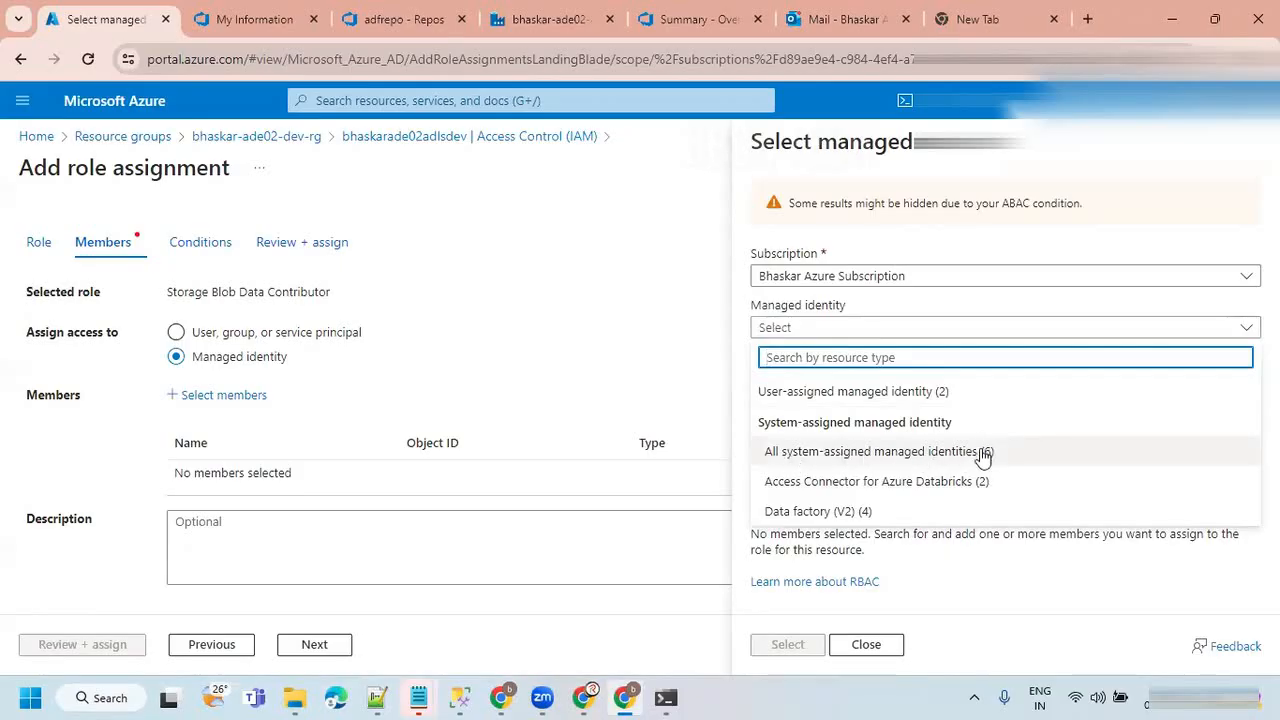
{"action": "left_click", "coordinate": [908, 457]}
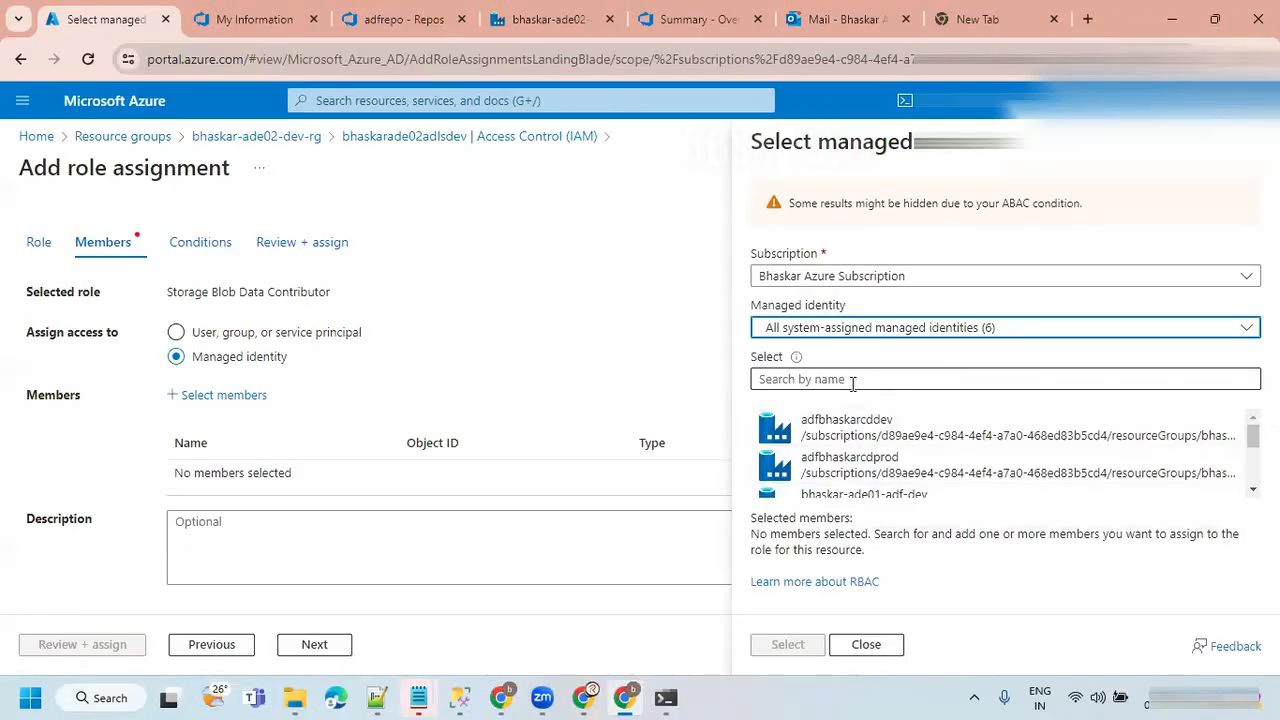
{"action": "scroll", "coordinate": [1000, 455], "scroll_direction": "down", "scroll_amount": 2}
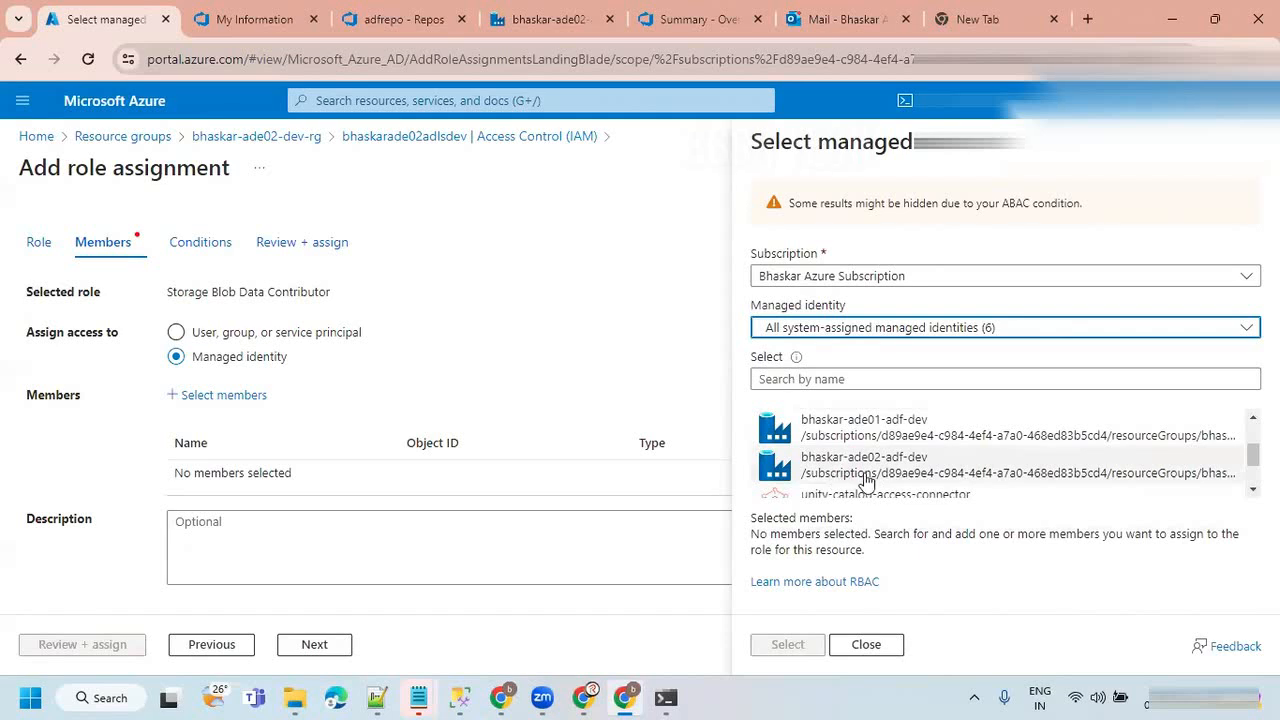
{"action": "left_click", "coordinate": [884, 474]}
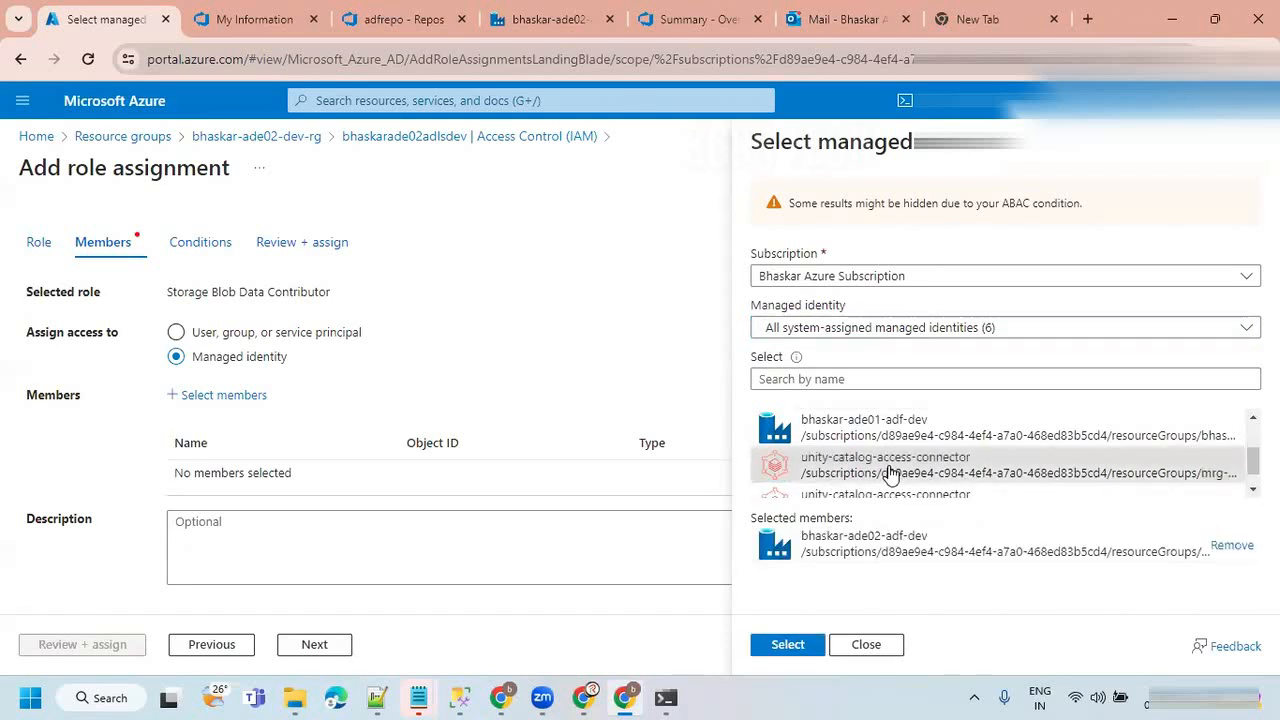
{"action": "left_click", "coordinate": [788, 646]}
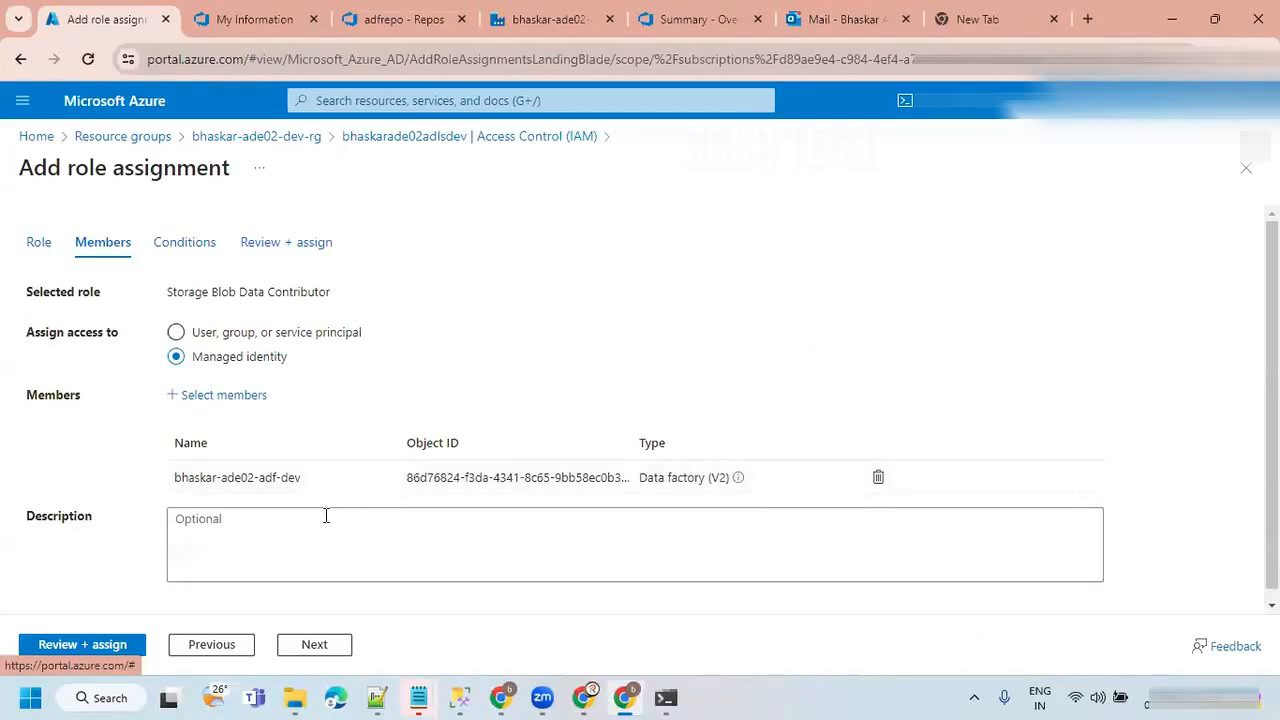
{"action": "left_click", "coordinate": [72, 648]}
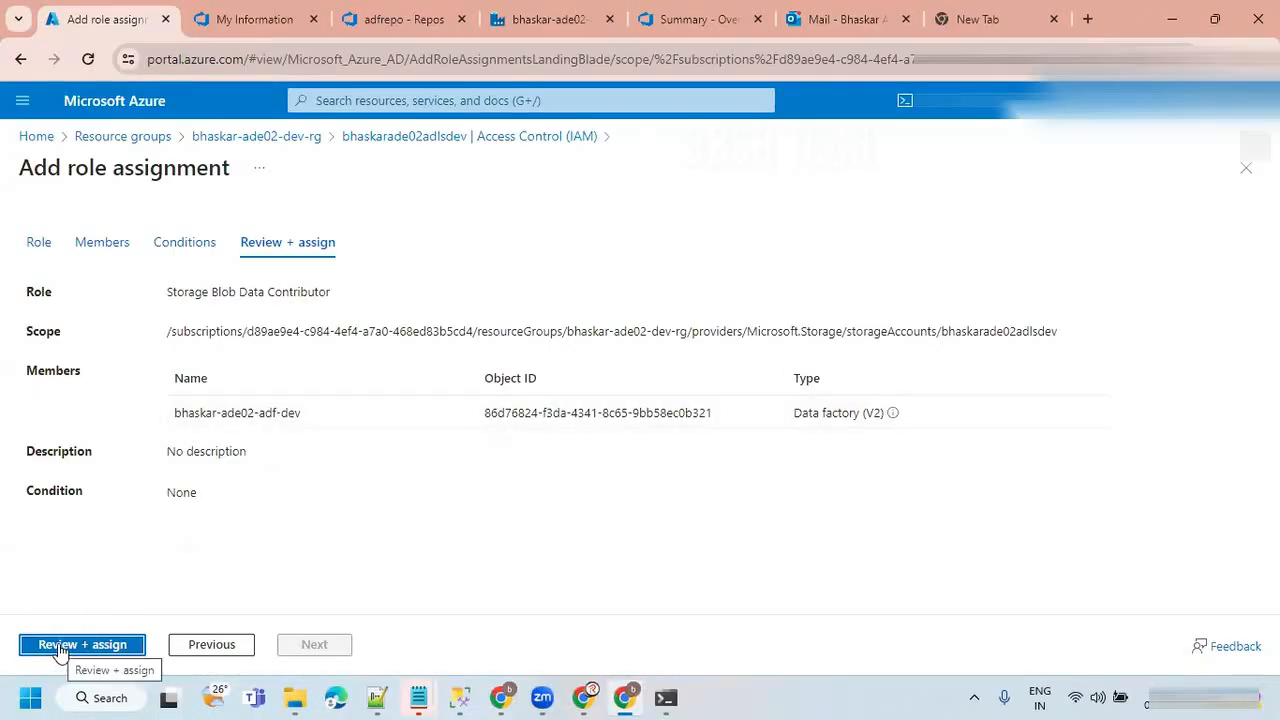
{"action": "left_click", "coordinate": [60, 647]}
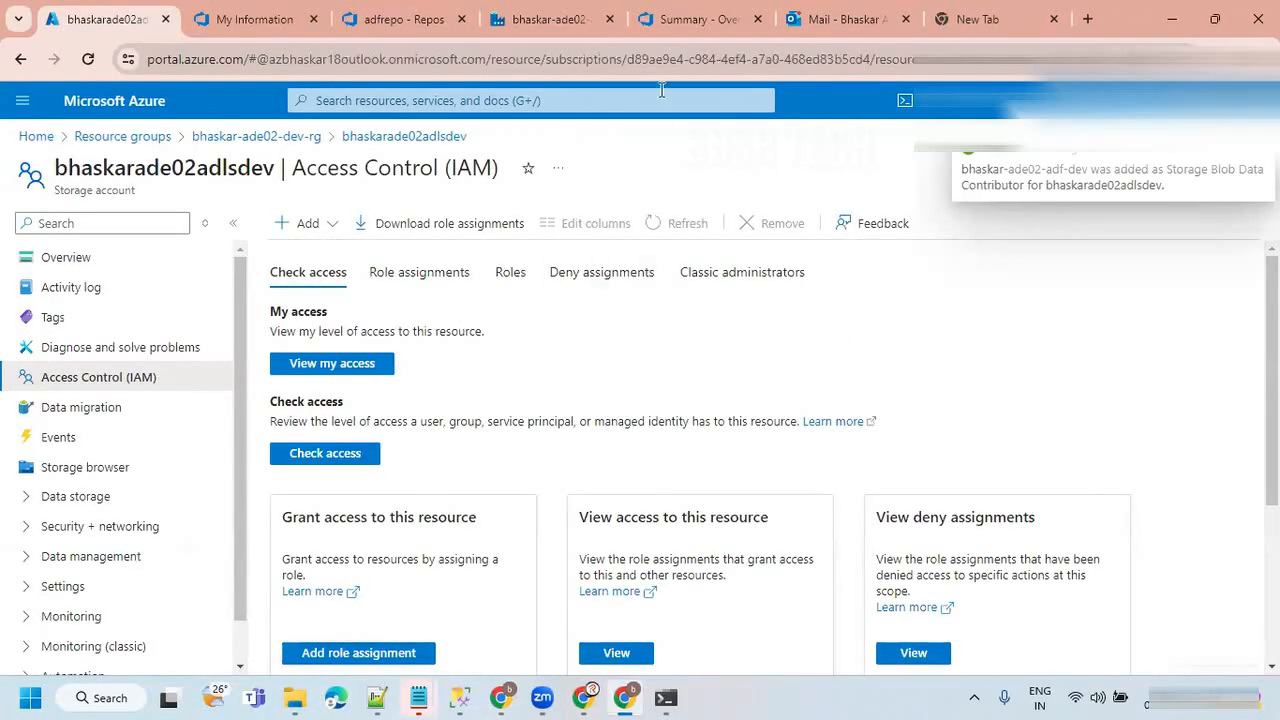
Return to the data factory and retest the Data Lake linked service connection.
{"action": "left_click", "coordinate": [550, 19]}
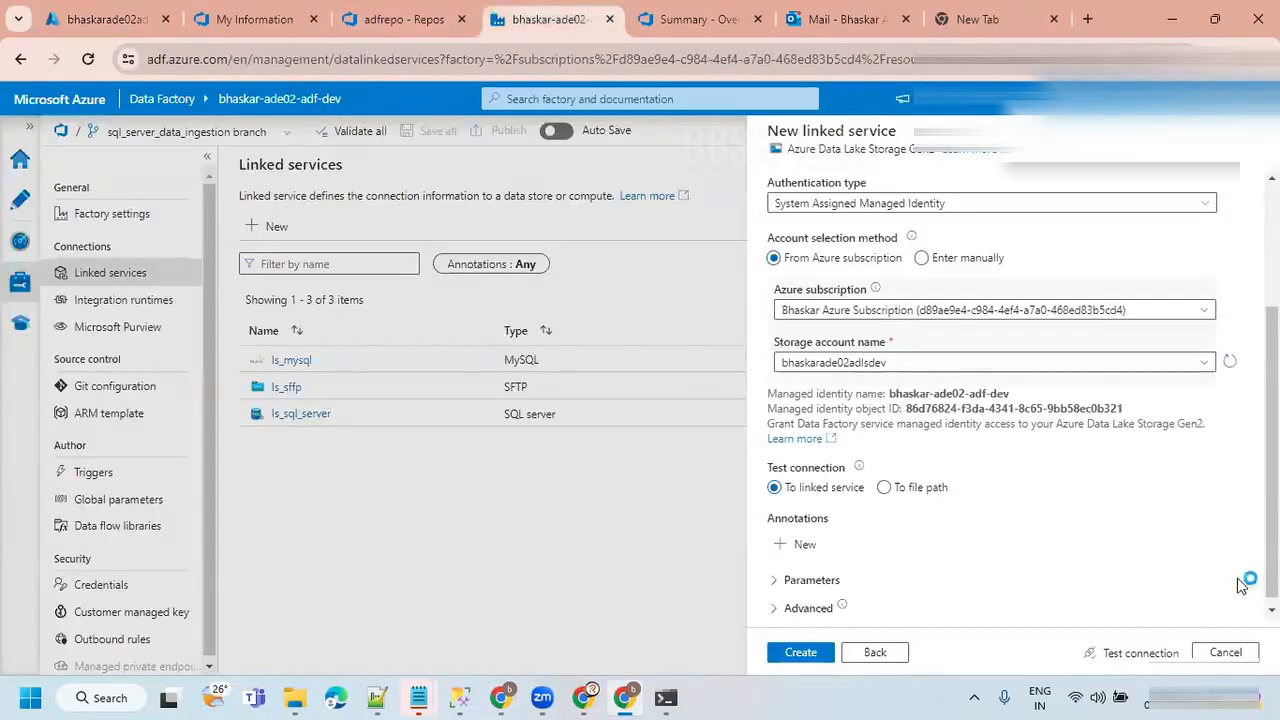
{"action": "left_click", "coordinate": [1136, 655]}
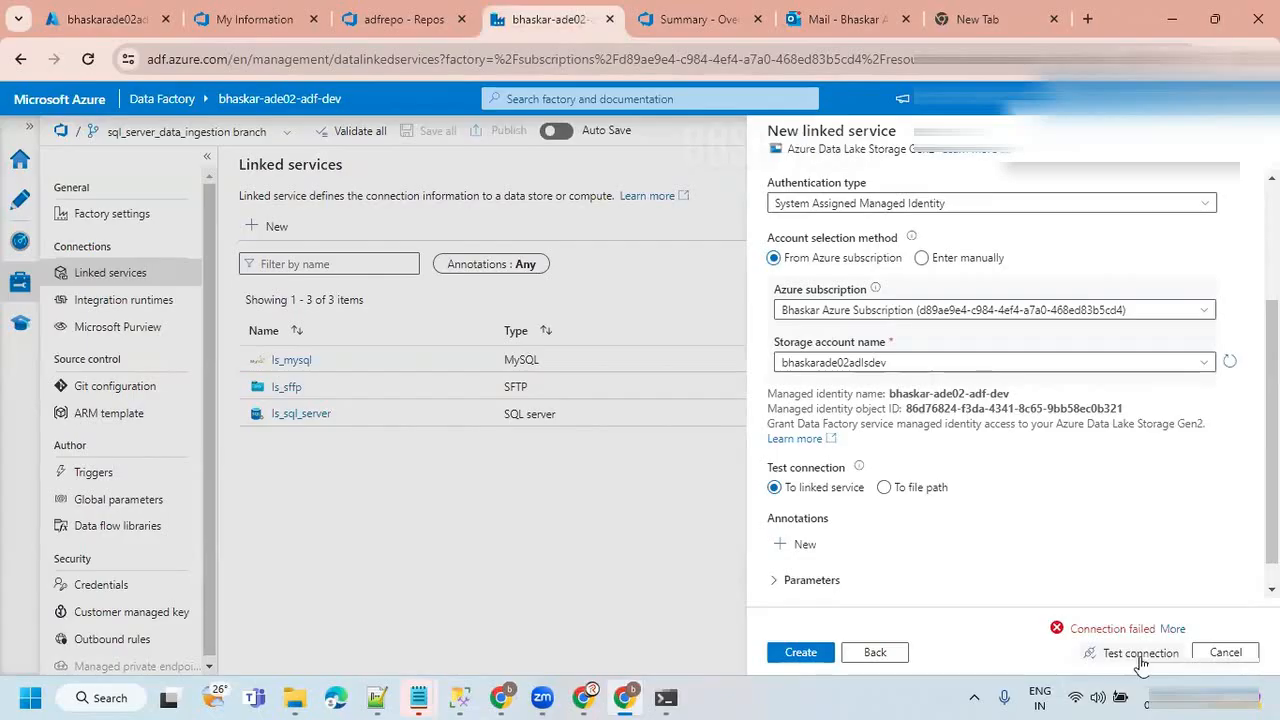
{"action": "left_click", "coordinate": [1143, 655]}
Start another role assignment on the storage account in the Azure portal and select the privileged administrator role Contributor.
{"action": "left_click", "coordinate": [127, 10]}
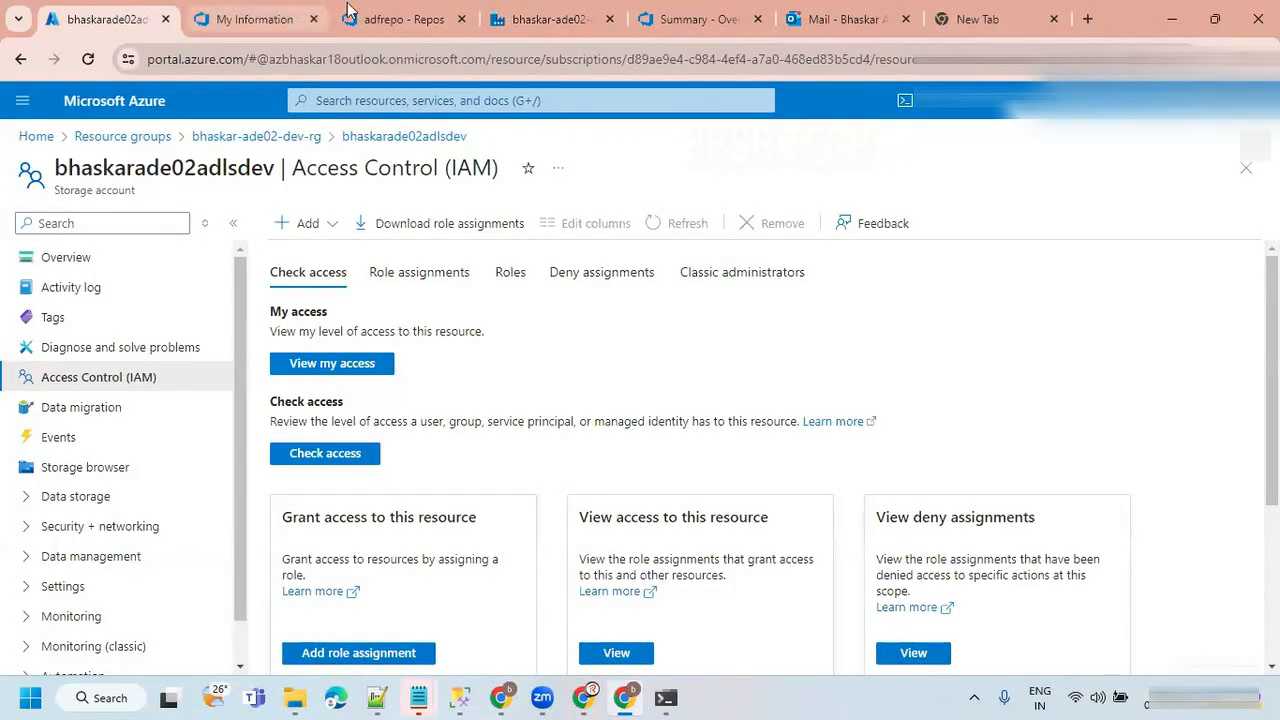
{"action": "left_click", "coordinate": [320, 223]}
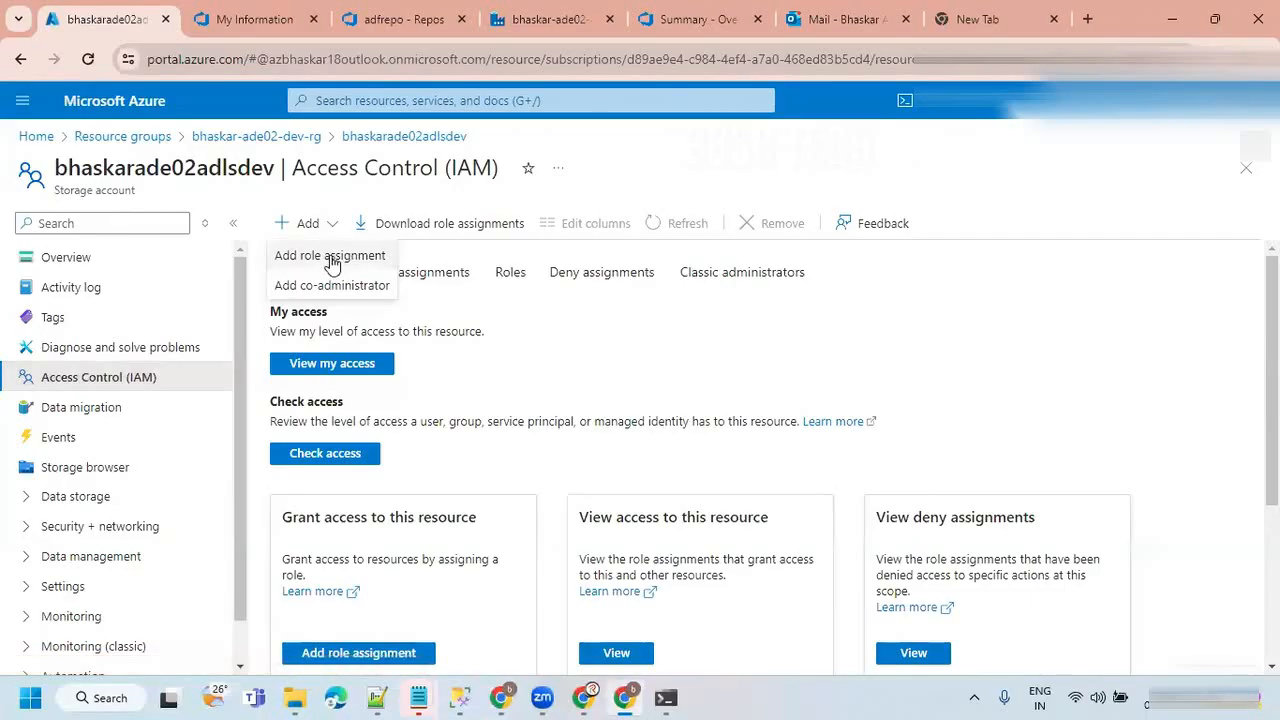
{"action": "left_click", "coordinate": [343, 257]}
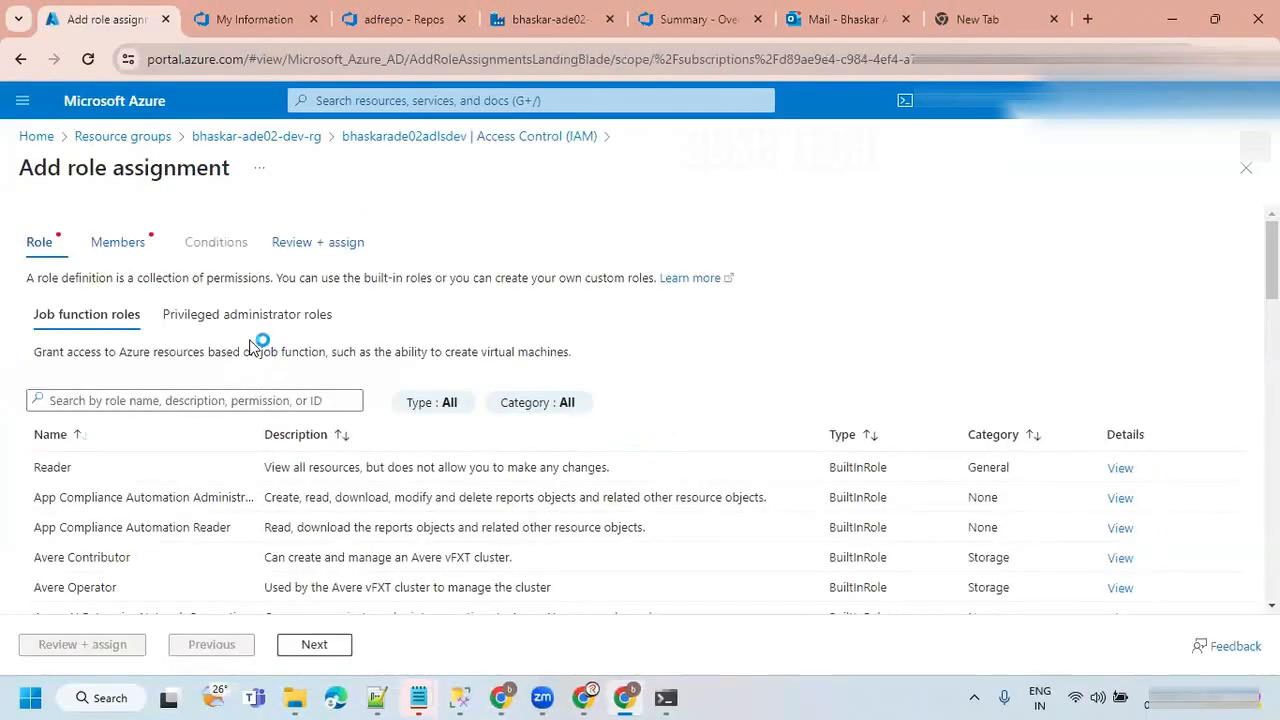
{"action": "left_click", "coordinate": [182, 322]}
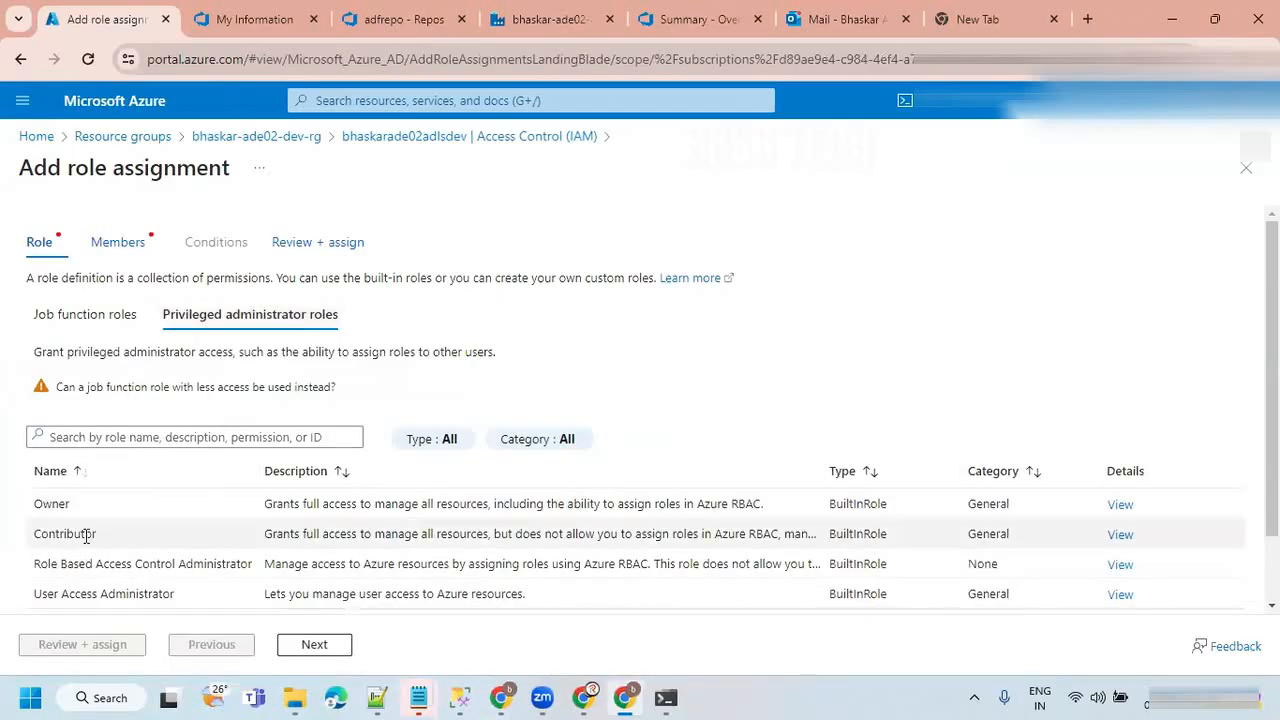
{"action": "left_click", "coordinate": [91, 533]}
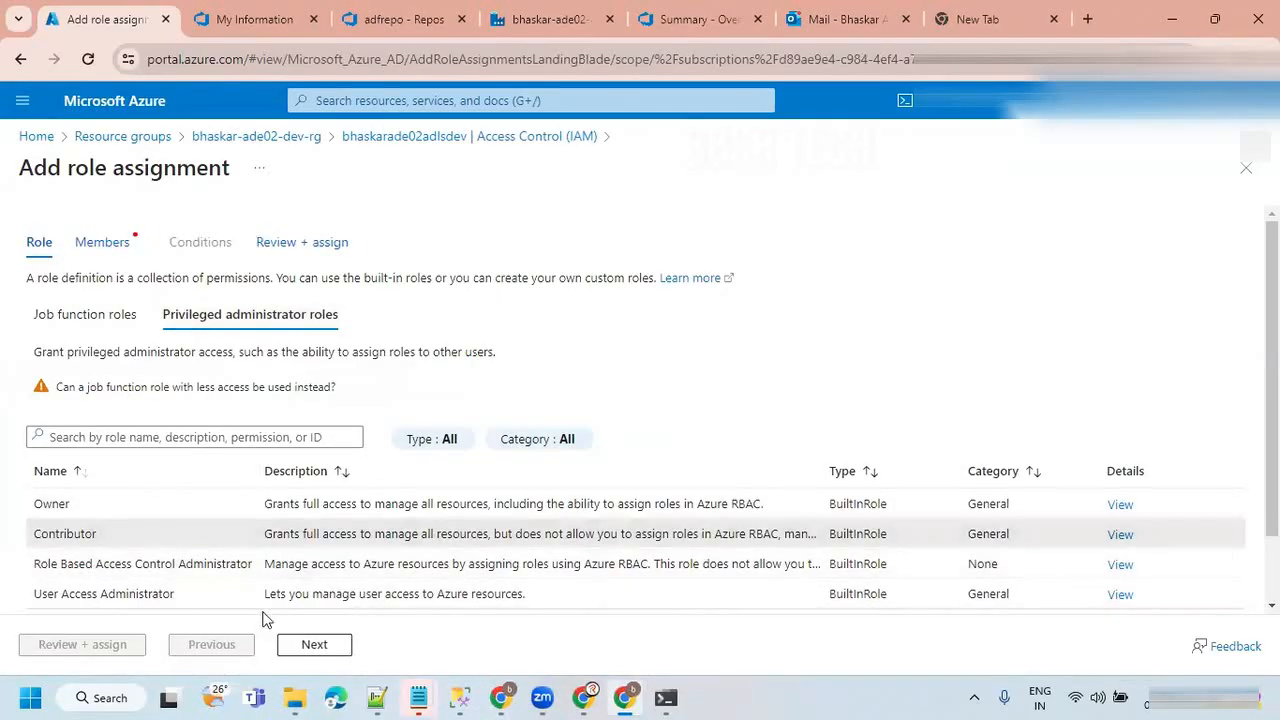
Assign the Contributor role to the system-assigned managed identity bhaskar-ade02-adf-dev and complete the assignment.
{"action": "left_click", "coordinate": [310, 645]}
{"action": "left_click", "coordinate": [213, 360]}
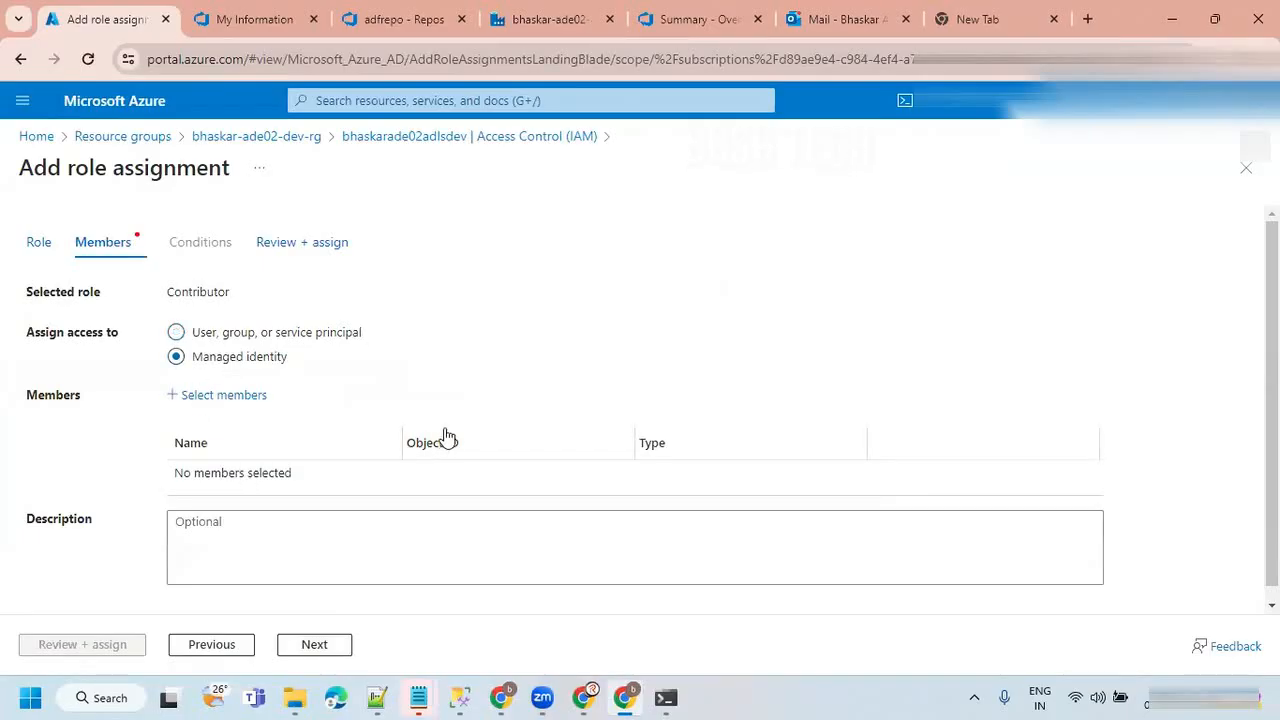
{"action": "left_click", "coordinate": [203, 399]}
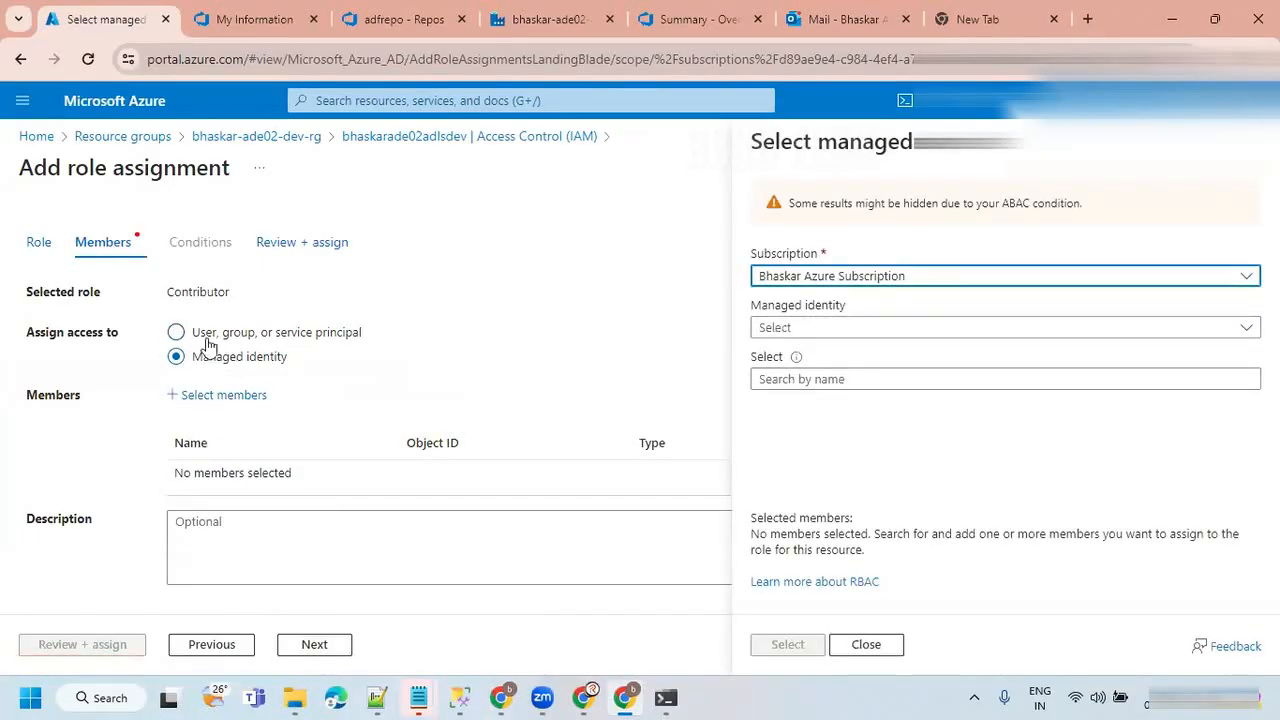
{"action": "left_click", "coordinate": [823, 331]}
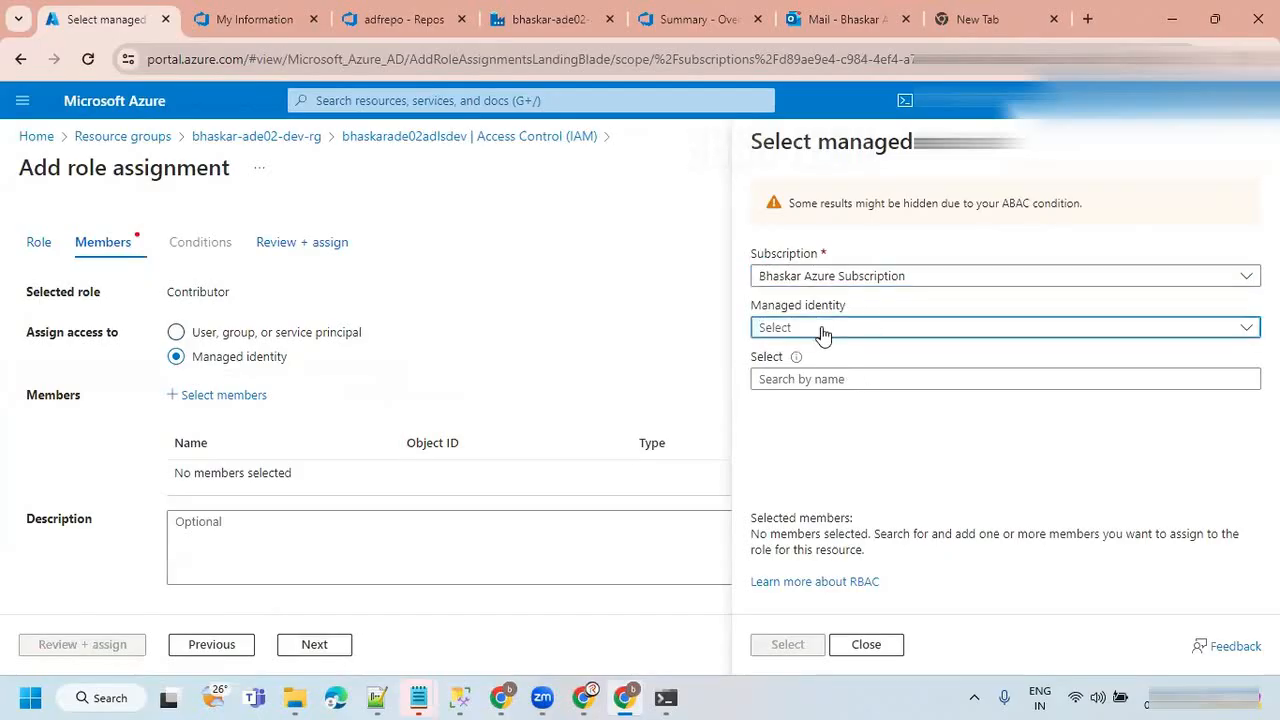
{"action": "left_click", "coordinate": [887, 455]}
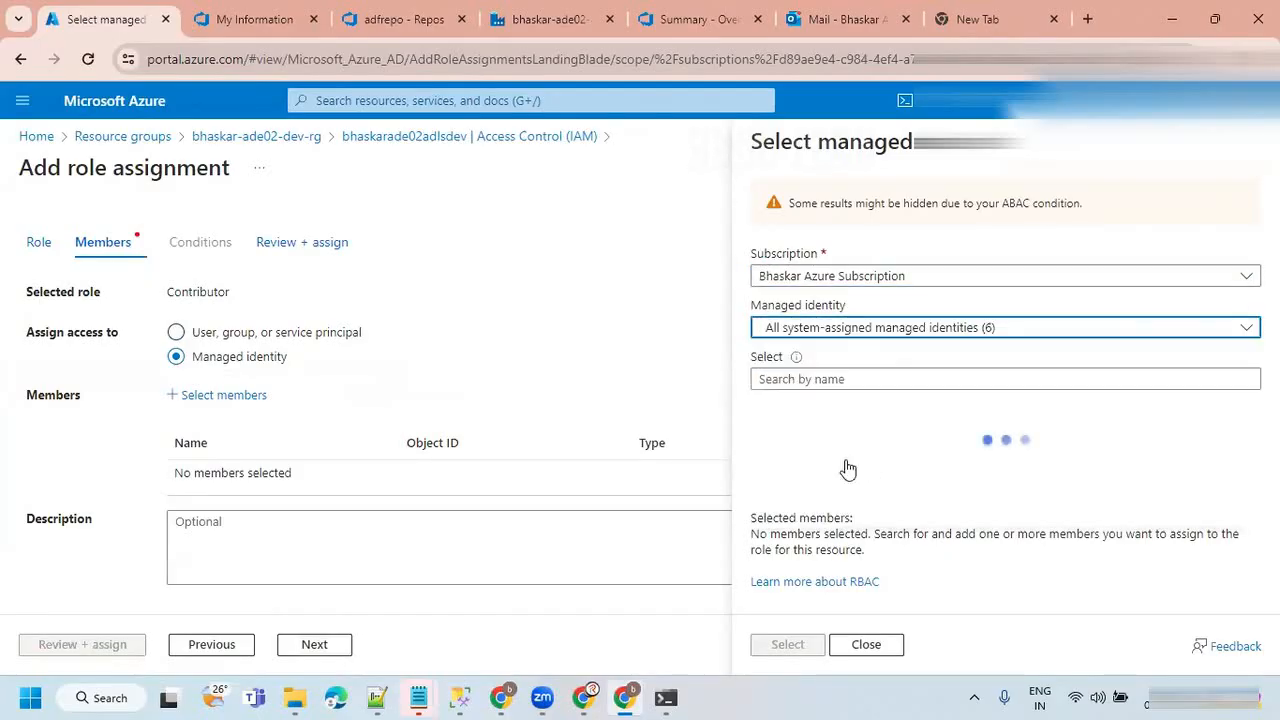
{"action": "scroll", "coordinate": [1250, 485], "scroll_direction": "down", "scroll_amount": 3}
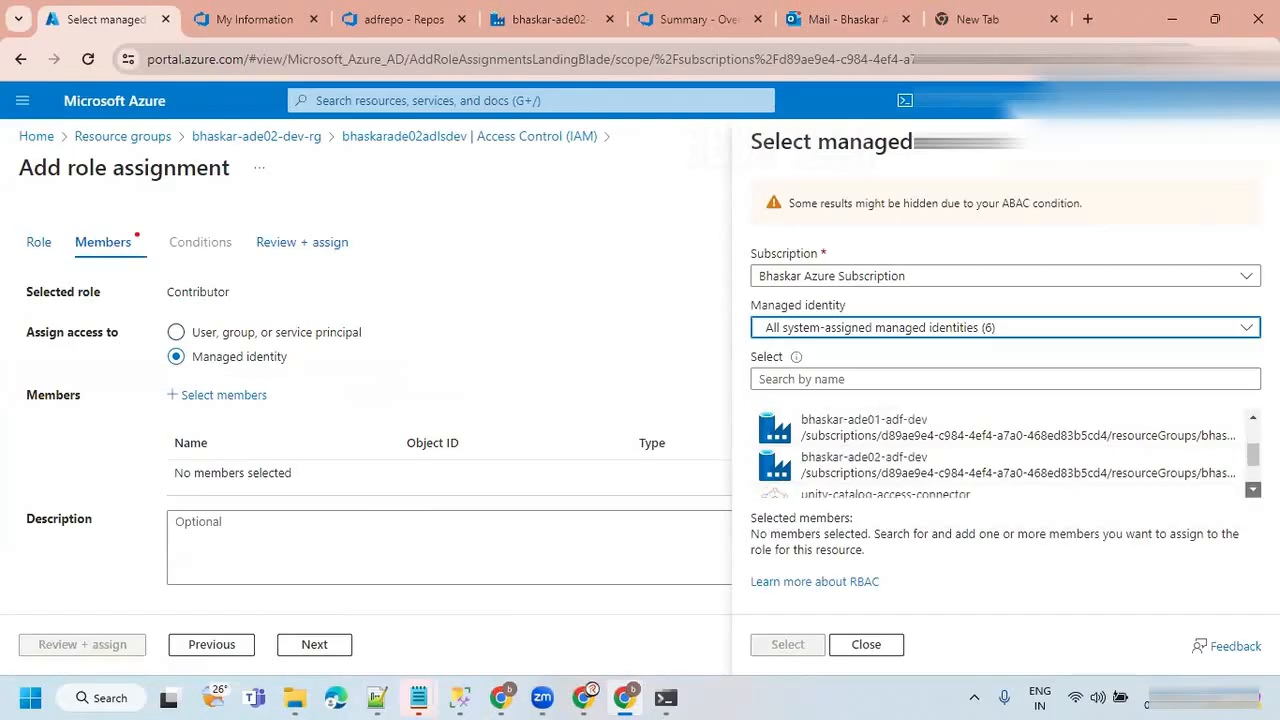
{"action": "left_click", "coordinate": [951, 438]}
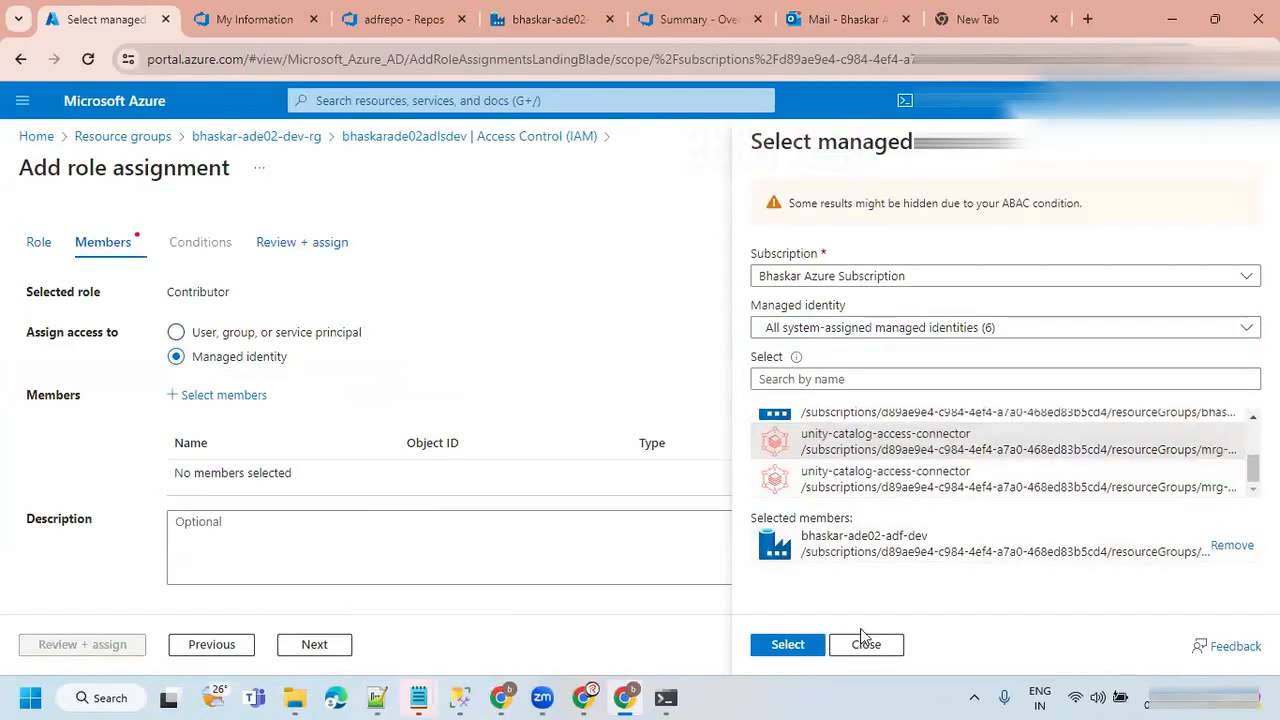
{"action": "left_click", "coordinate": [789, 648]}
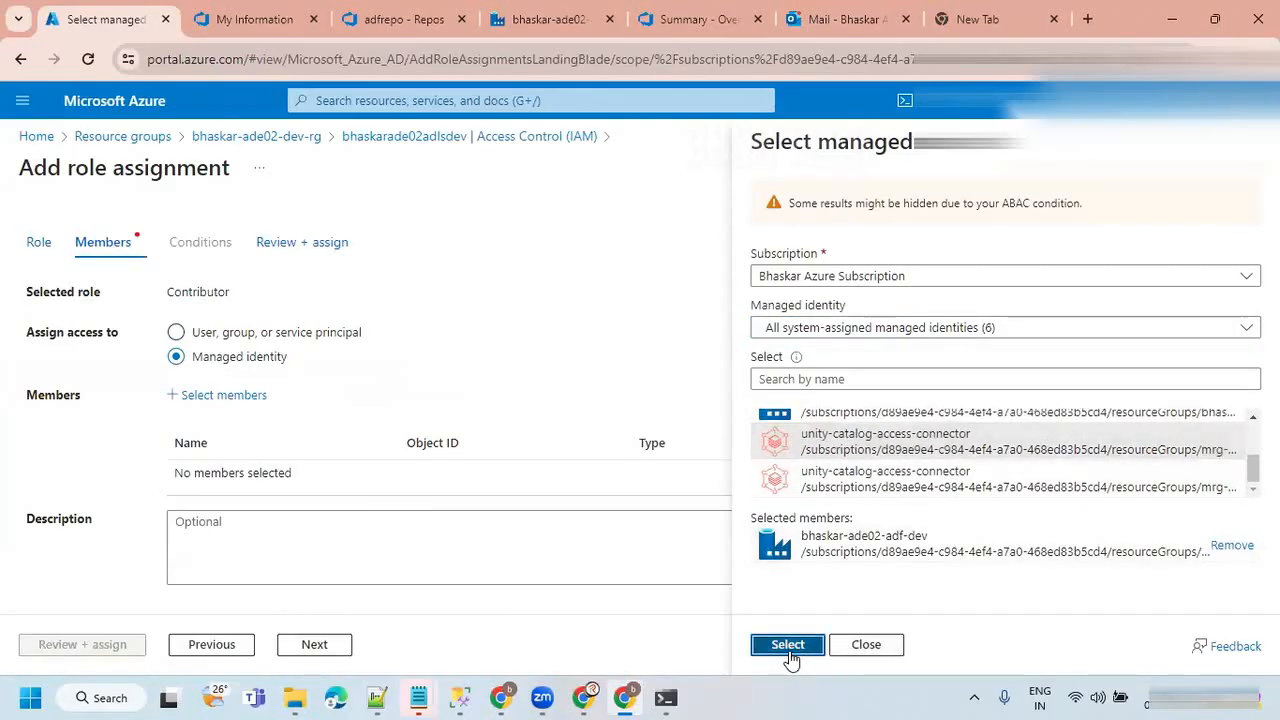
{"action": "left_click", "coordinate": [103, 646]}
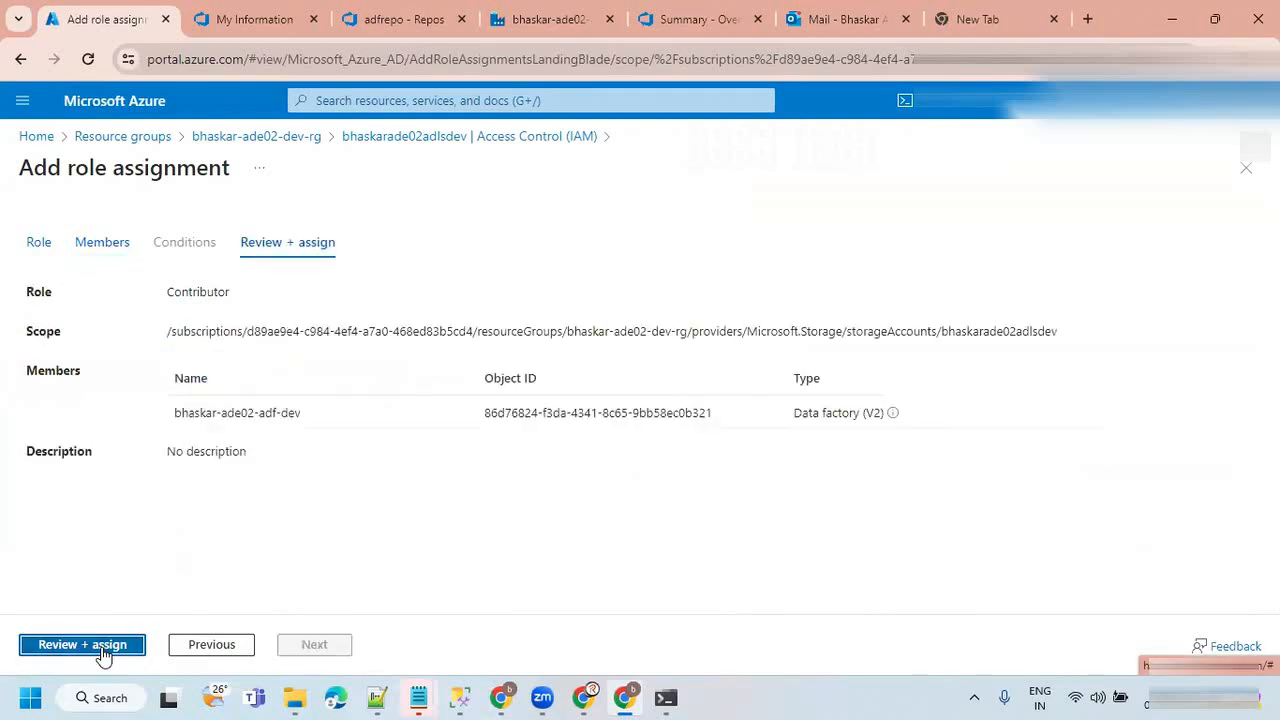
{"action": "left_click", "coordinate": [66, 648]}
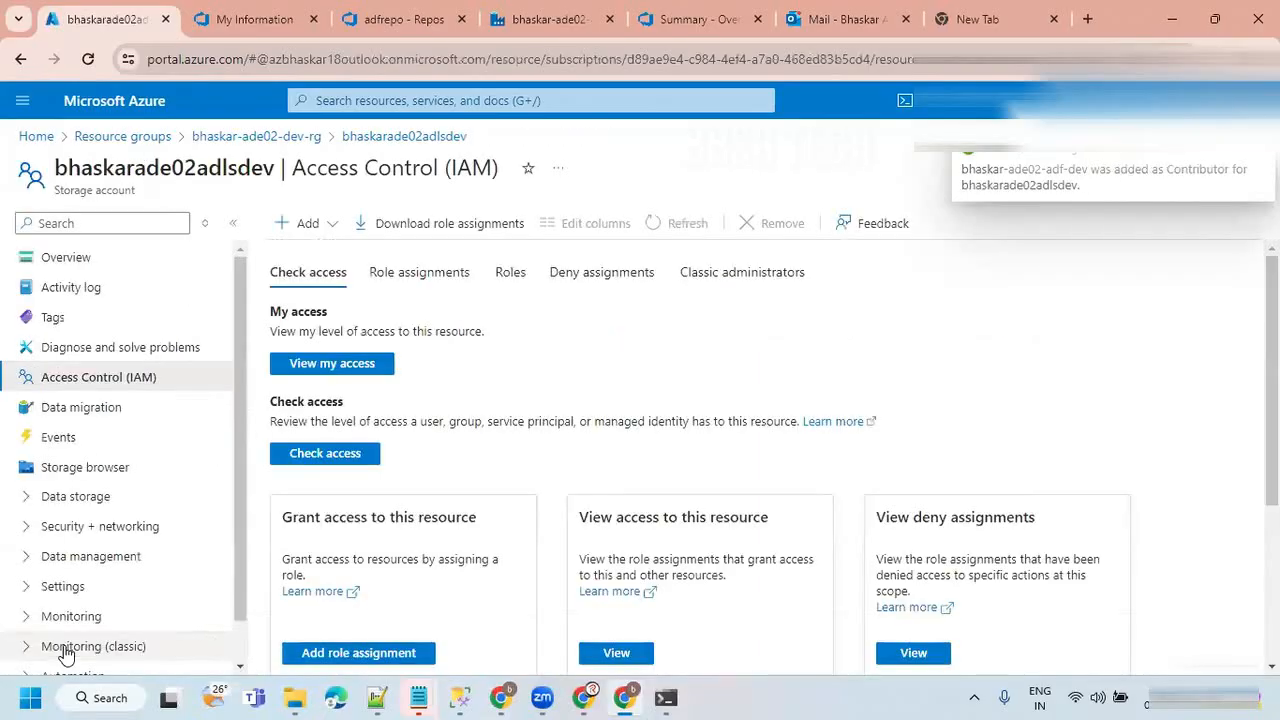
Return to the data factory, retest the Data Lake linked service connection and read the error details.
{"action": "left_click", "coordinate": [490, 22]}
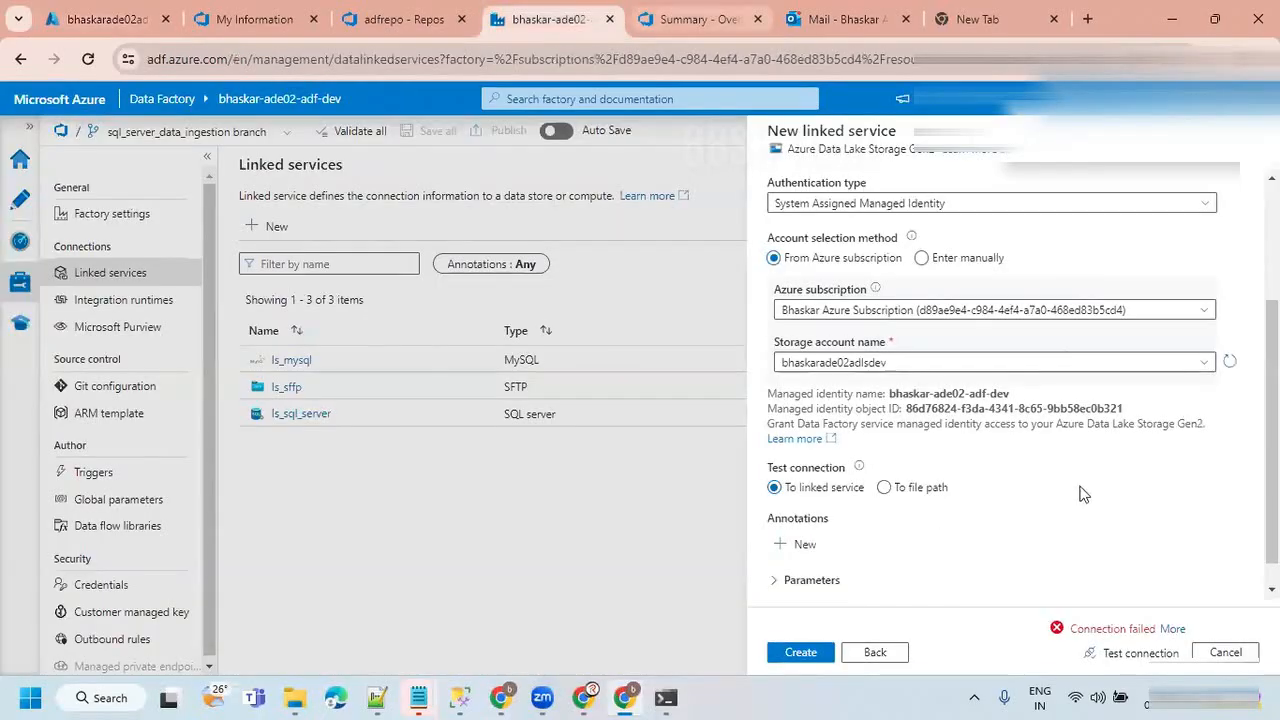
{"action": "left_click", "coordinate": [1140, 654]}
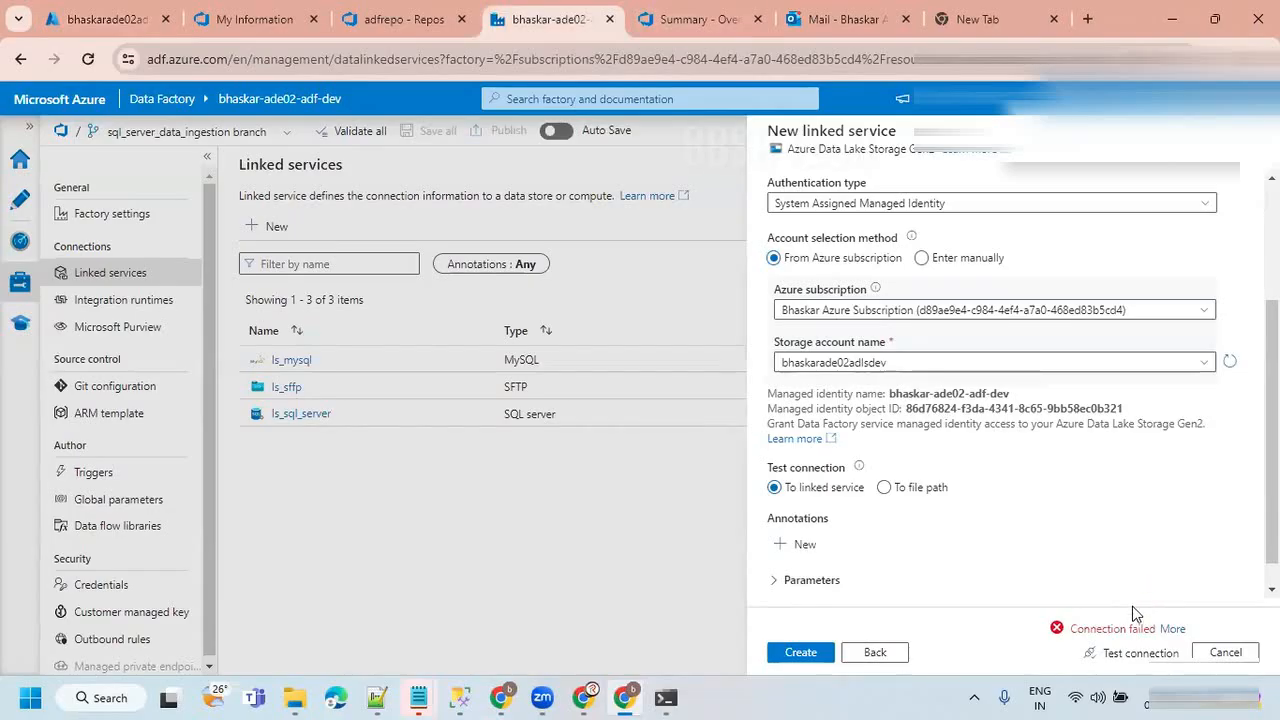
{"action": "left_click", "coordinate": [1125, 652]}
{"action": "left_click", "coordinate": [1173, 628]}
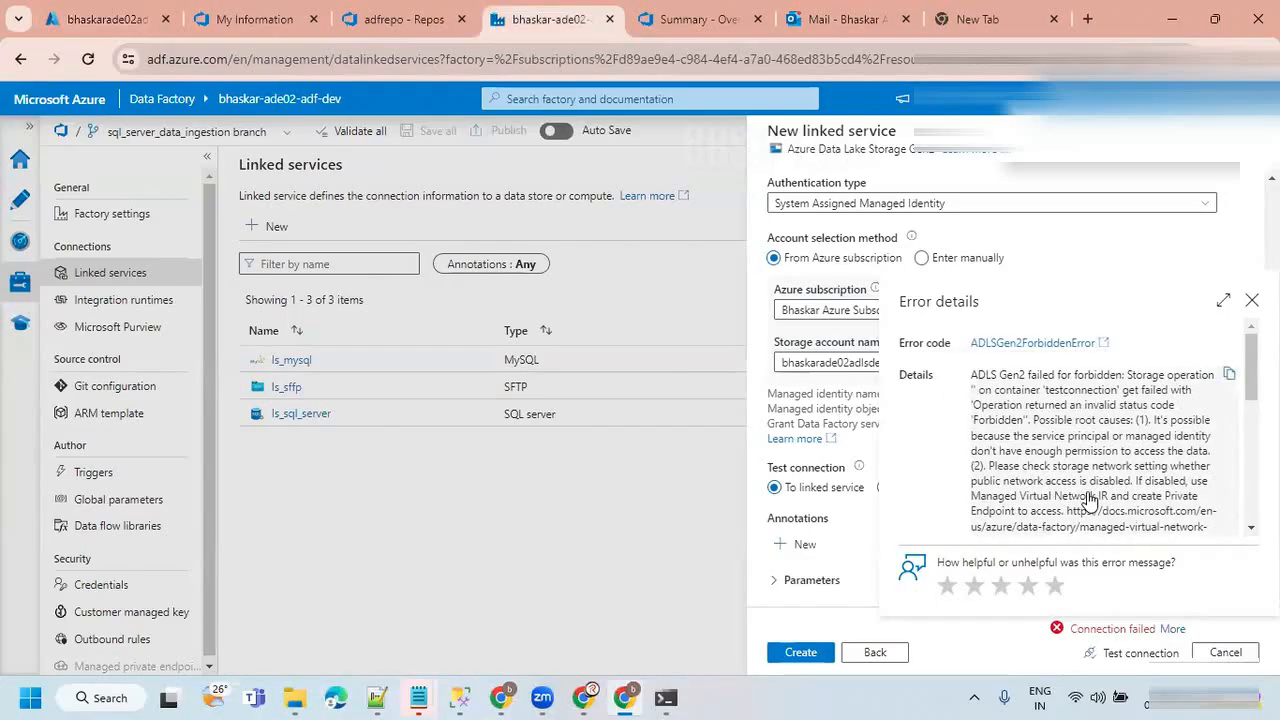
{"action": "left_click", "coordinate": [1251, 300]}
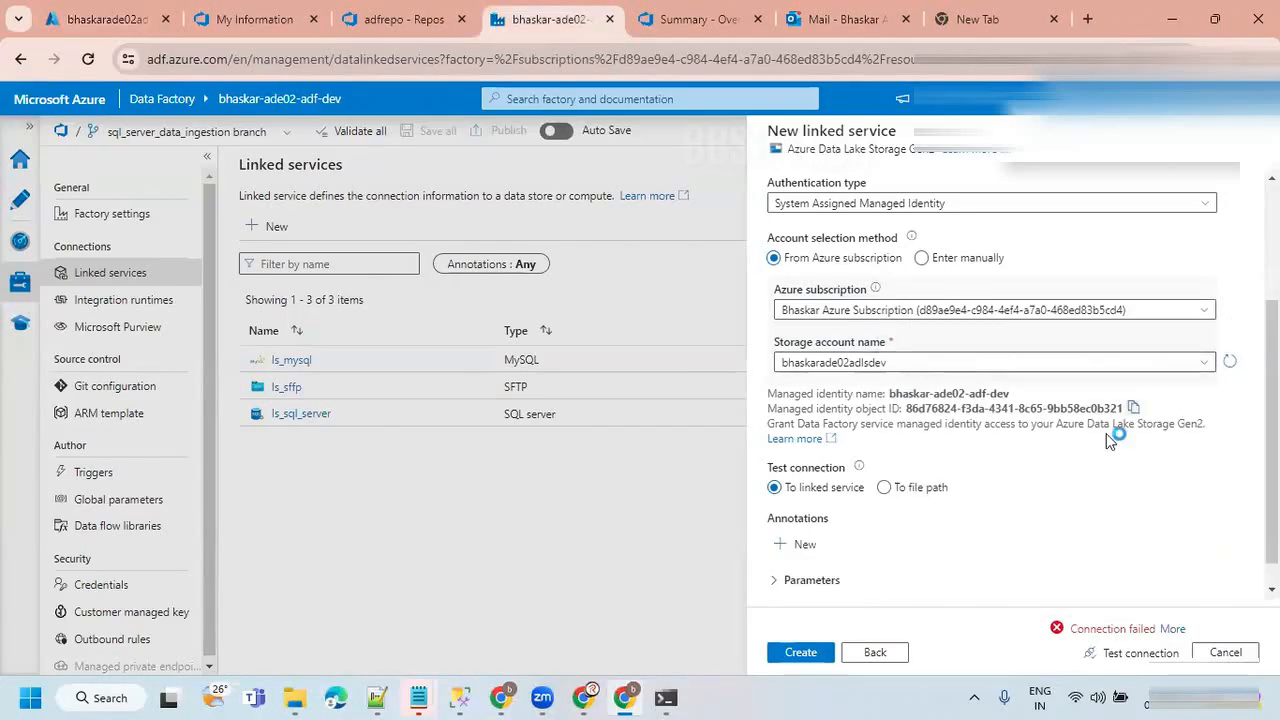
Try the ls_adls linked service with the SelfHostedIR integration runtime and test its connection.
{"action": "scroll", "coordinate": [1106, 433], "scroll_direction": "up", "scroll_amount": 2}
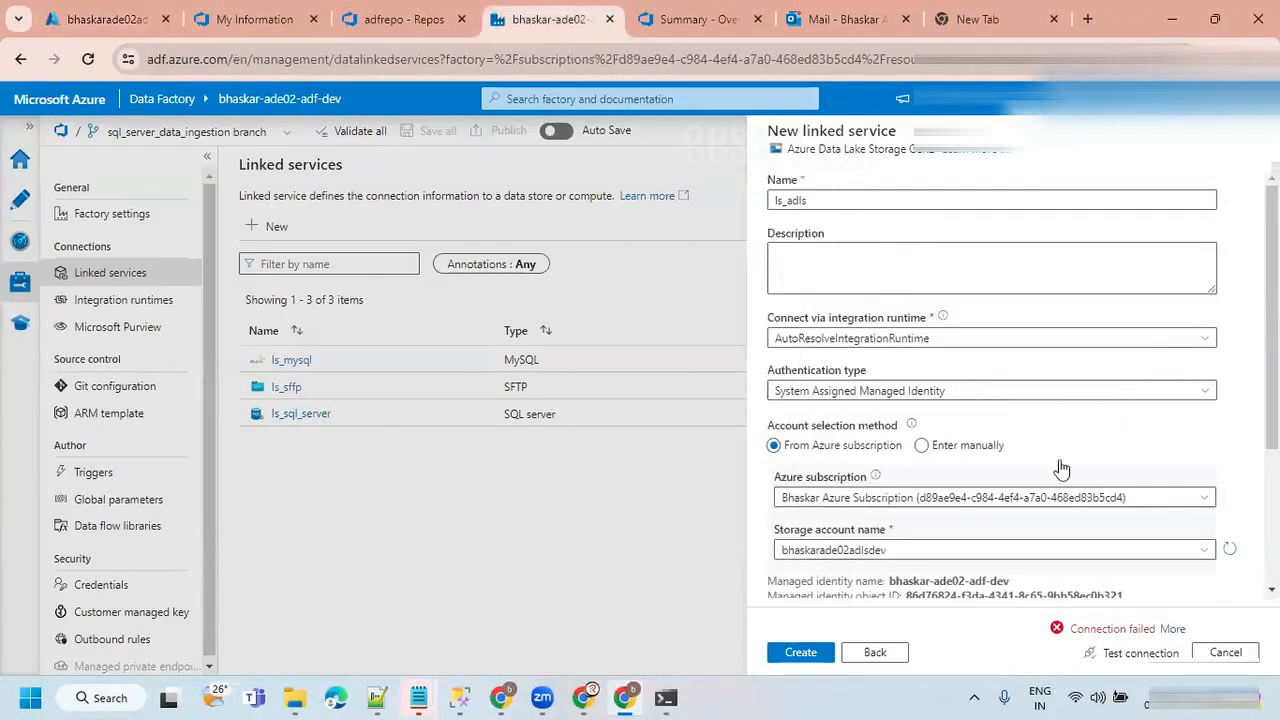
{"action": "left_click", "coordinate": [933, 340]}
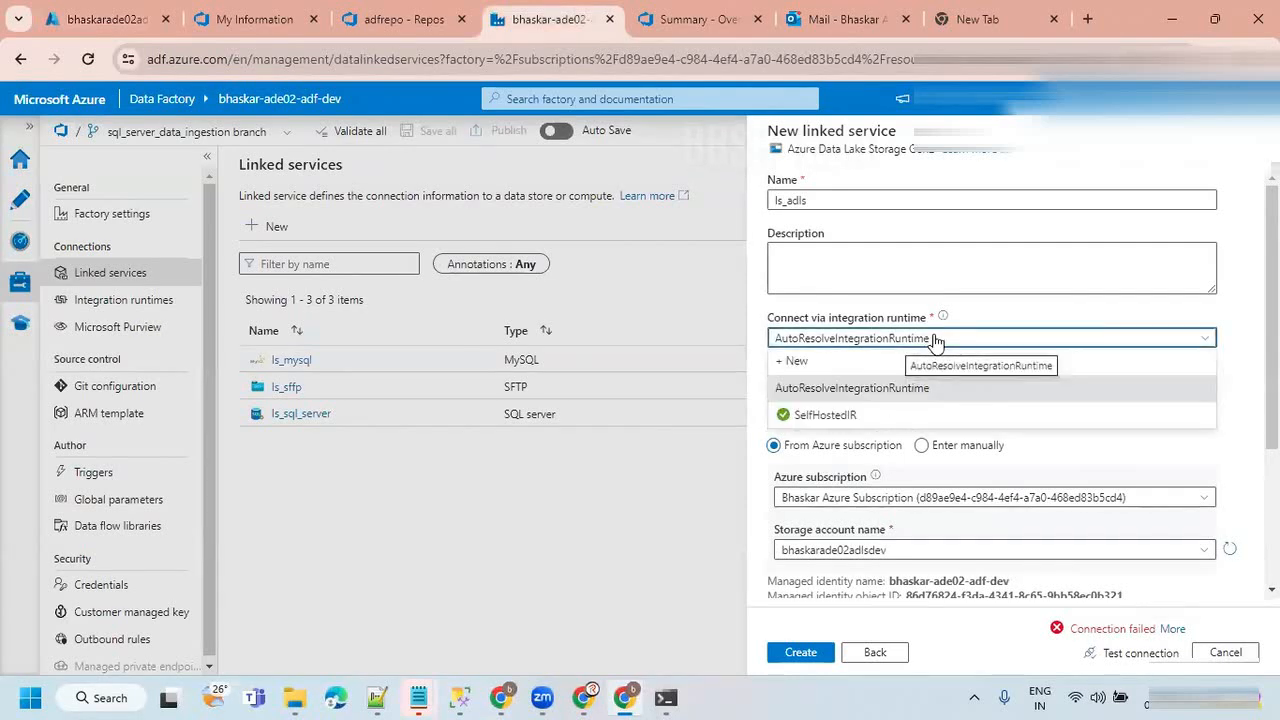
{"action": "left_click", "coordinate": [846, 418]}
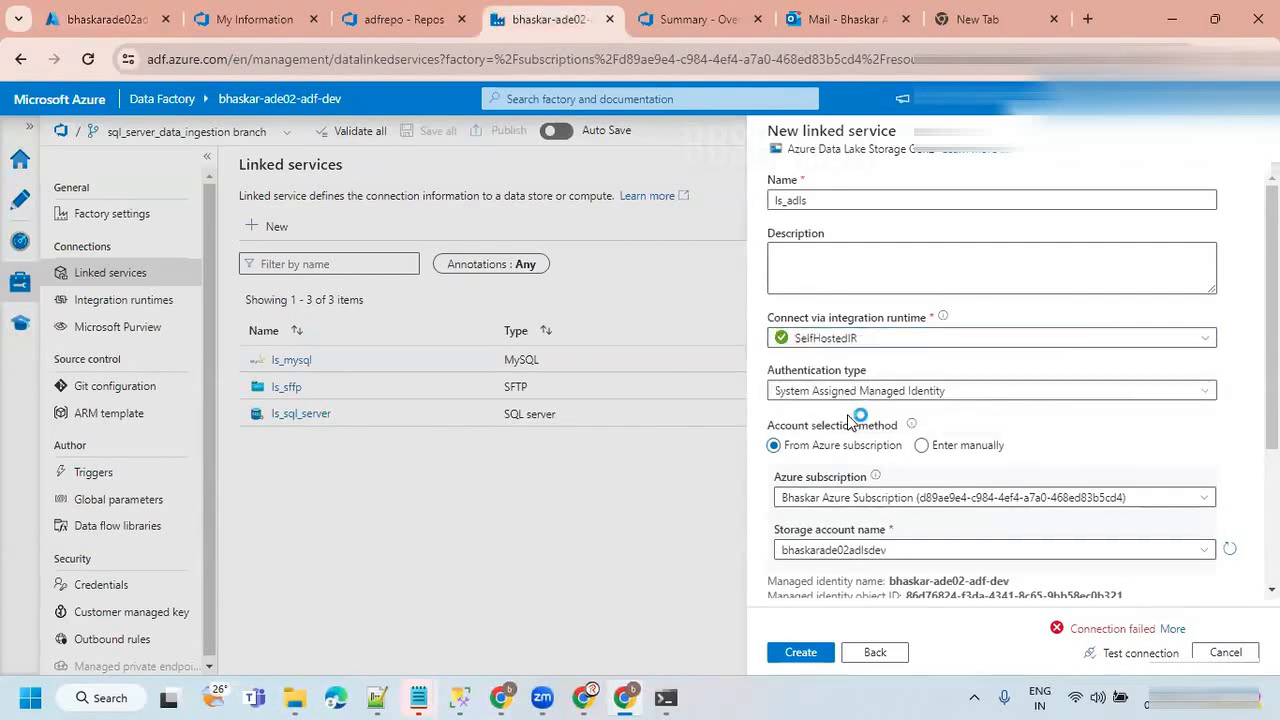
{"action": "left_click", "coordinate": [1141, 652]}
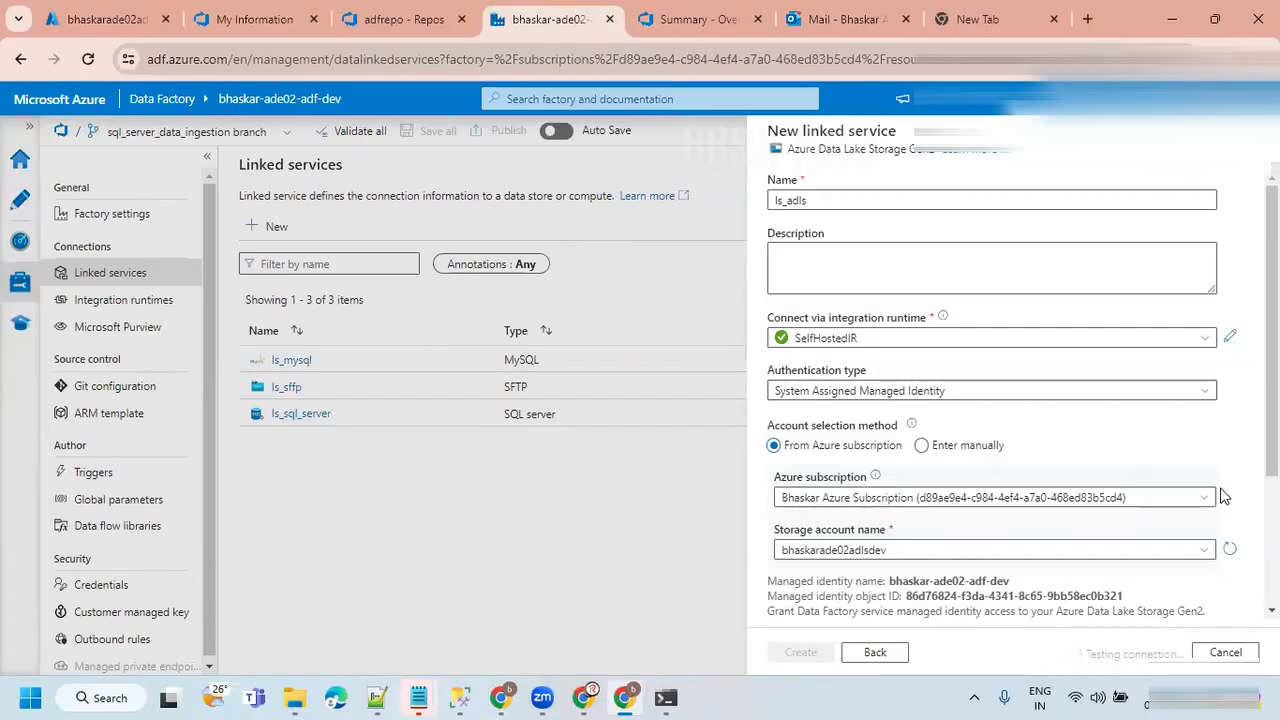
{"action": "scroll", "coordinate": [1194, 537], "scroll_direction": "down", "scroll_amount": 2}
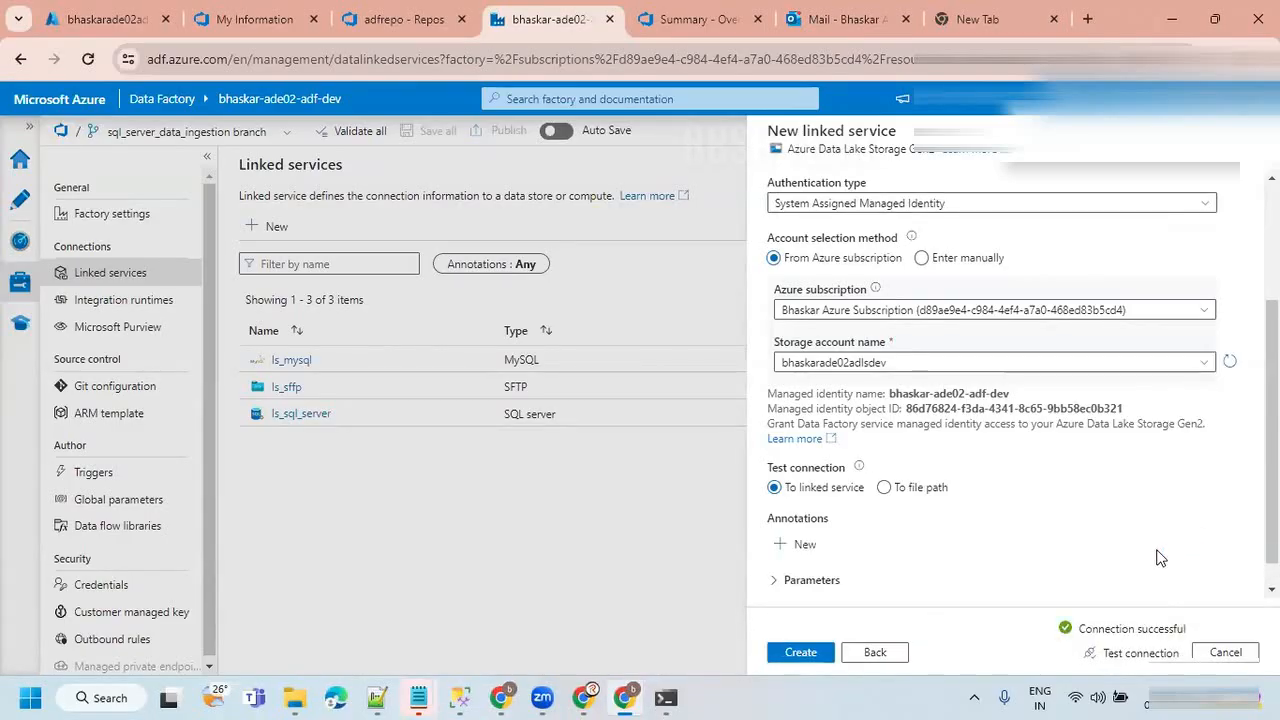
{"action": "scroll", "coordinate": [1157, 557], "scroll_direction": "up", "scroll_amount": 3}
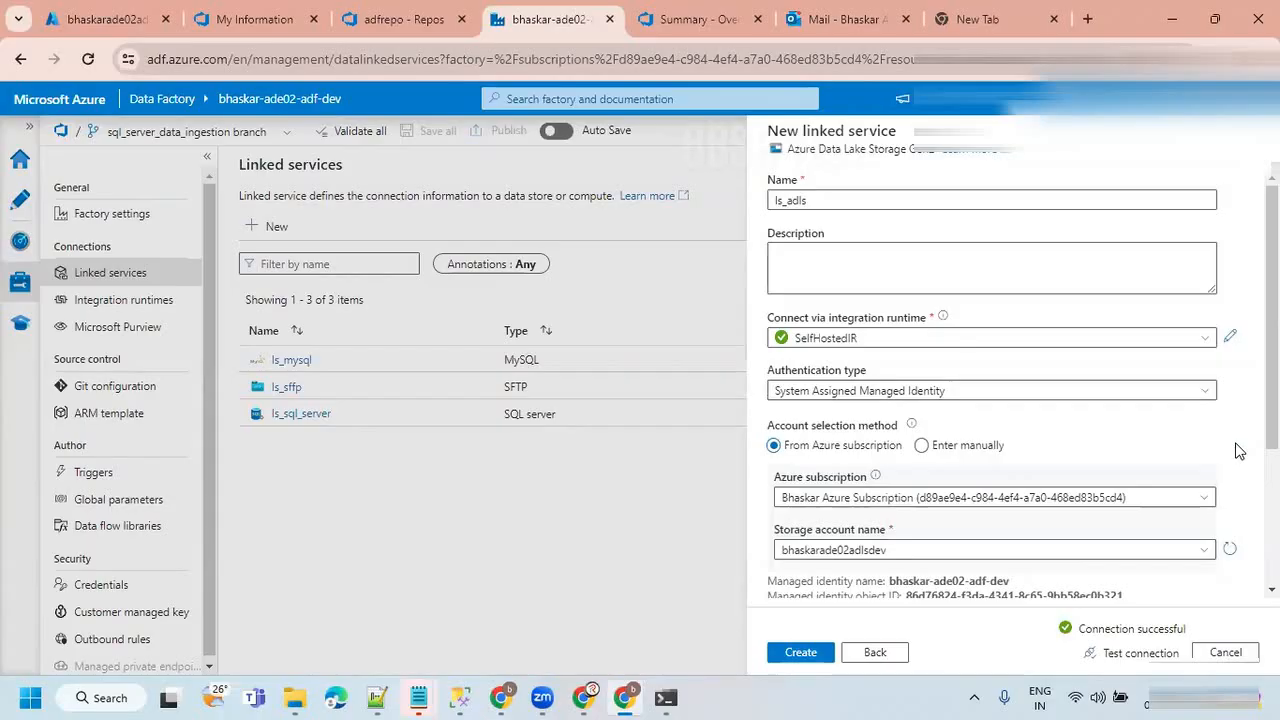
{"action": "scroll", "coordinate": [1237, 451], "scroll_direction": "down", "scroll_amount": 3}
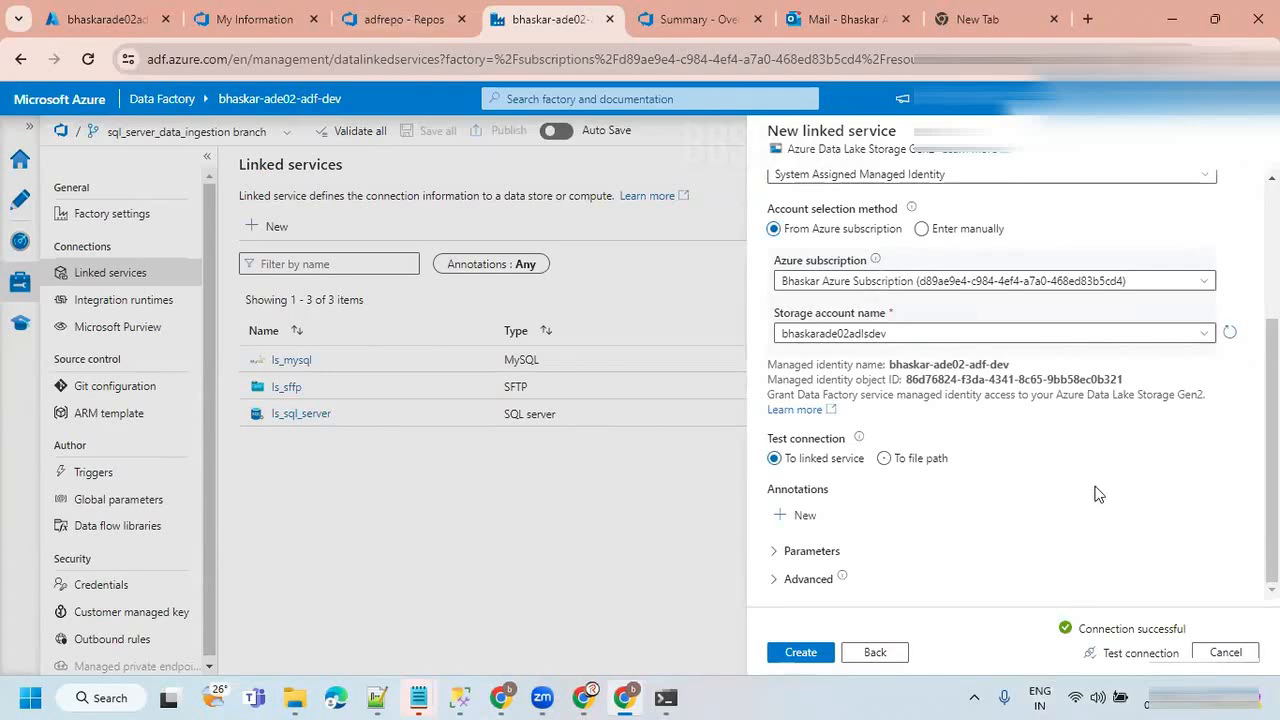
{"action": "scroll", "coordinate": [1085, 515], "scroll_direction": "up", "scroll_amount": 3}
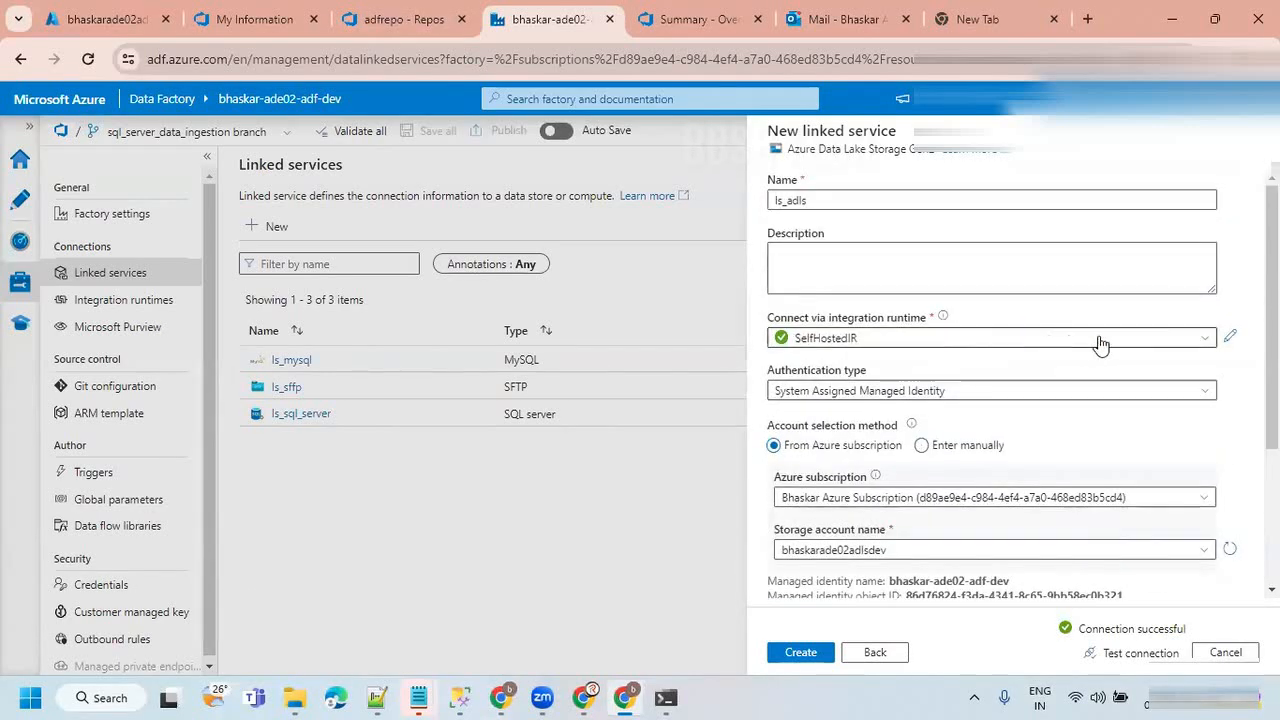
Set the linked service's integration runtime back to AutoResolveIntegrationRuntime and retest the connection.
{"action": "left_click", "coordinate": [1157, 338]}
{"action": "left_click", "coordinate": [900, 387]}
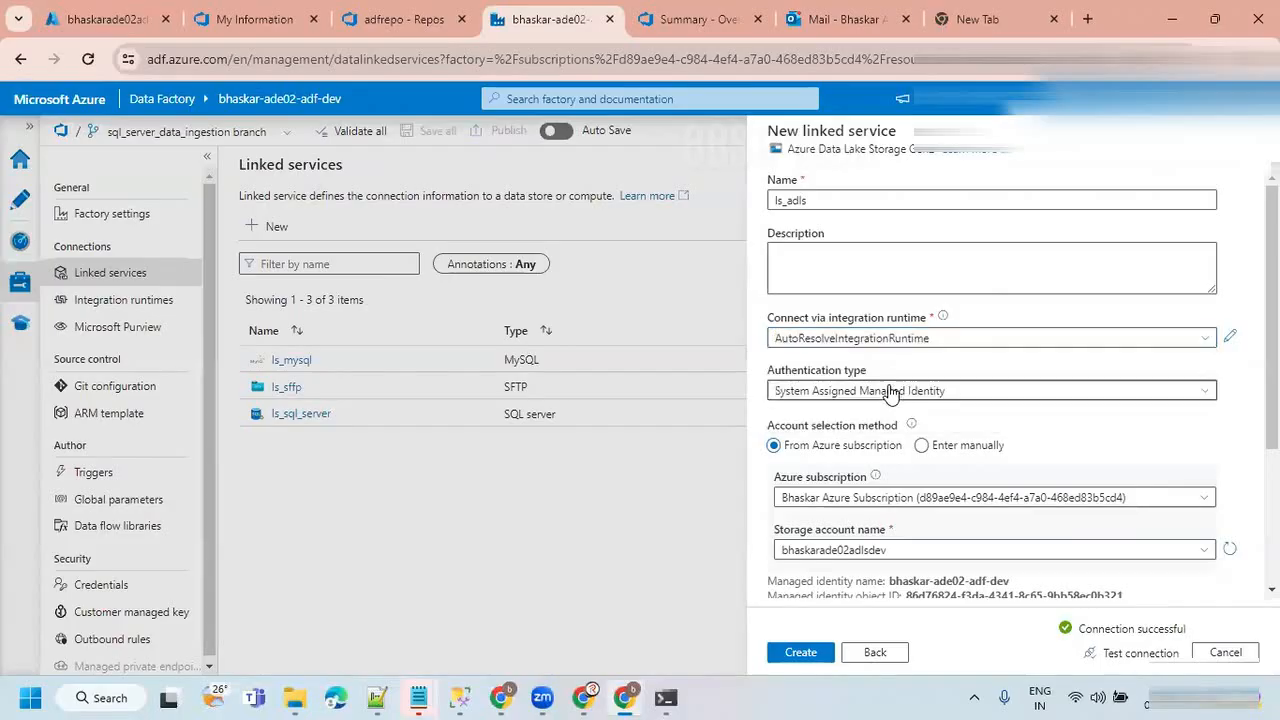
{"action": "scroll", "coordinate": [1196, 436], "scroll_direction": "down", "scroll_amount": 3}
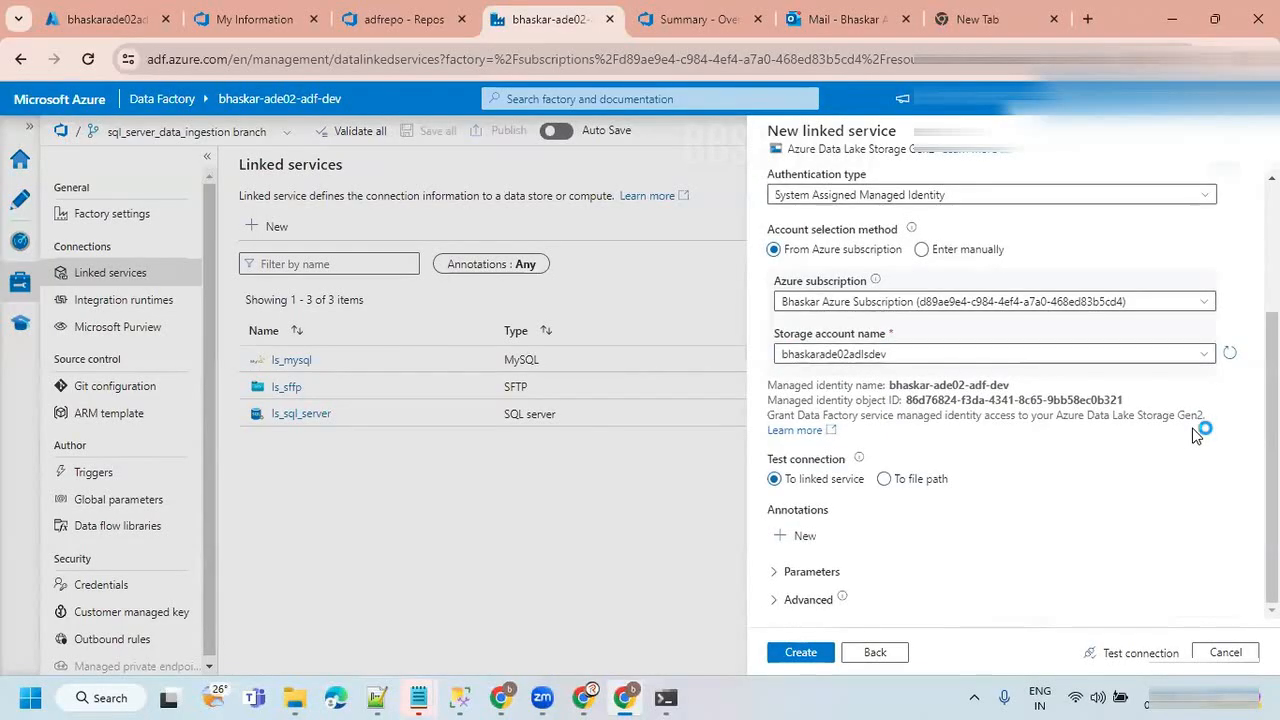
{"action": "left_click", "coordinate": [1138, 655]}
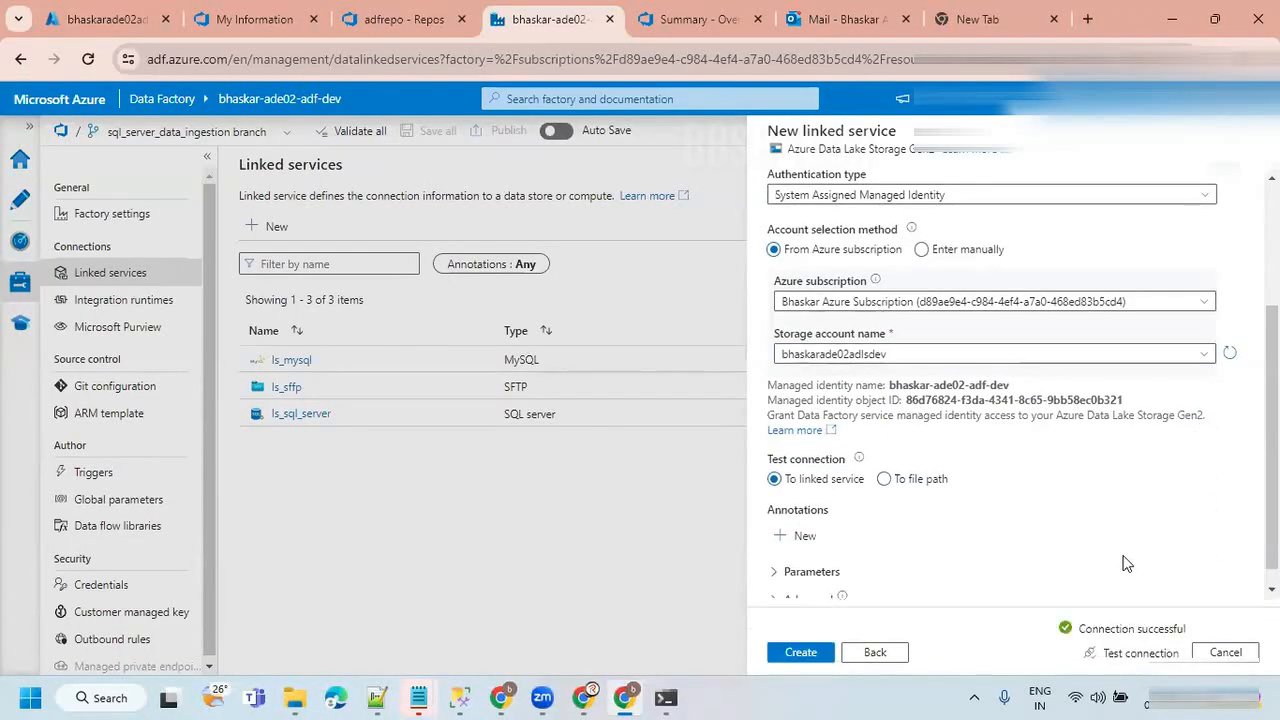
Review the linked service settings, create ls_adls and dismiss the save notification.
{"action": "scroll", "coordinate": [950, 370], "scroll_direction": "up", "scroll_amount": 2}
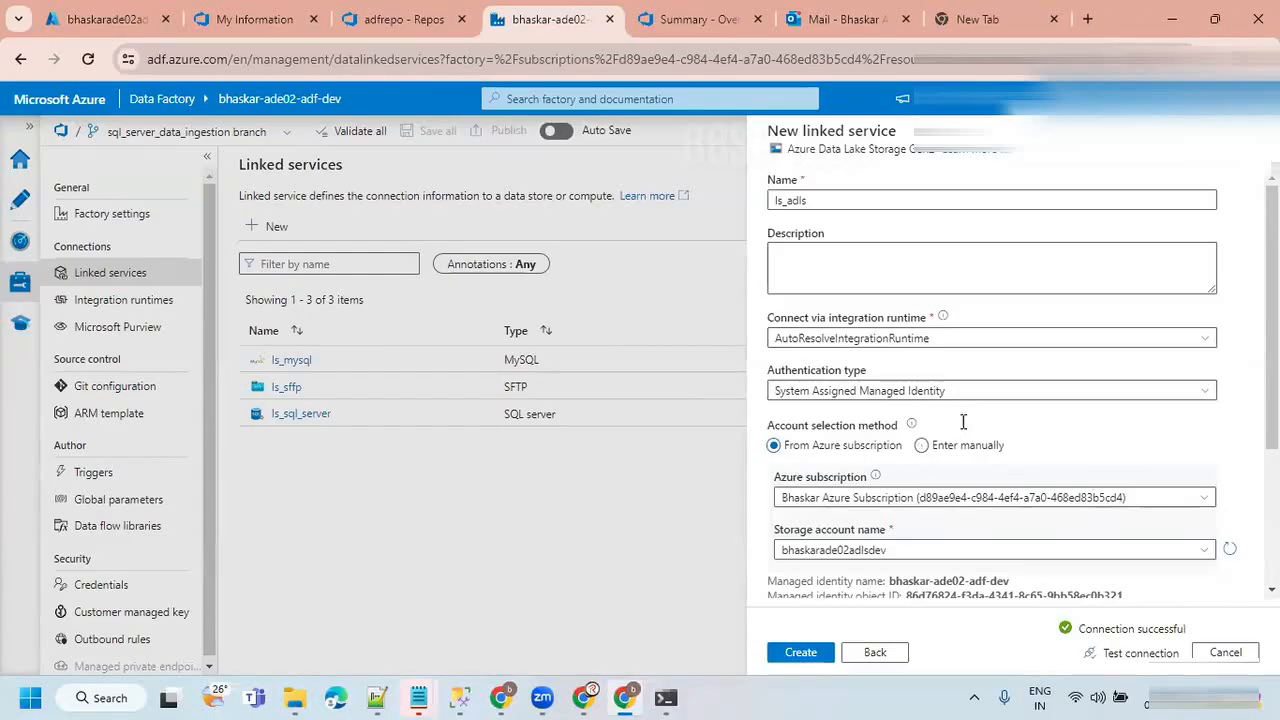
{"action": "scroll", "coordinate": [965, 425], "scroll_direction": "down", "scroll_amount": 2}
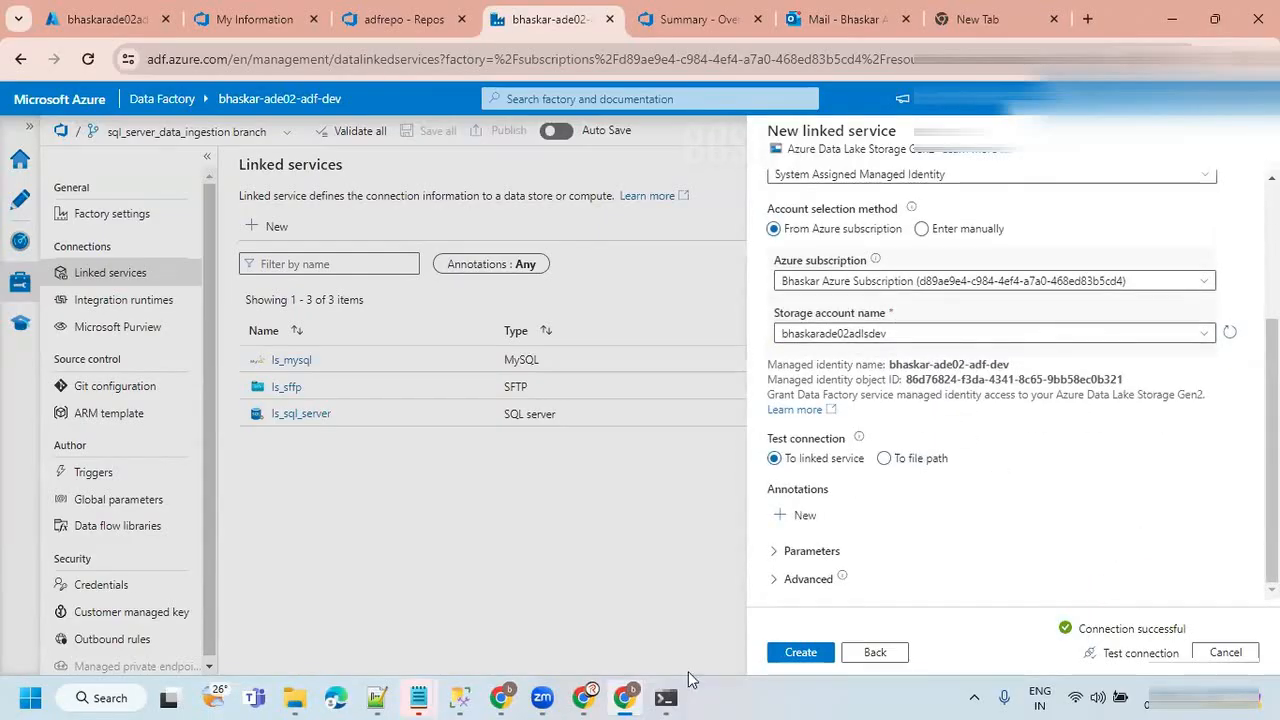
{"action": "left_click", "coordinate": [798, 653]}
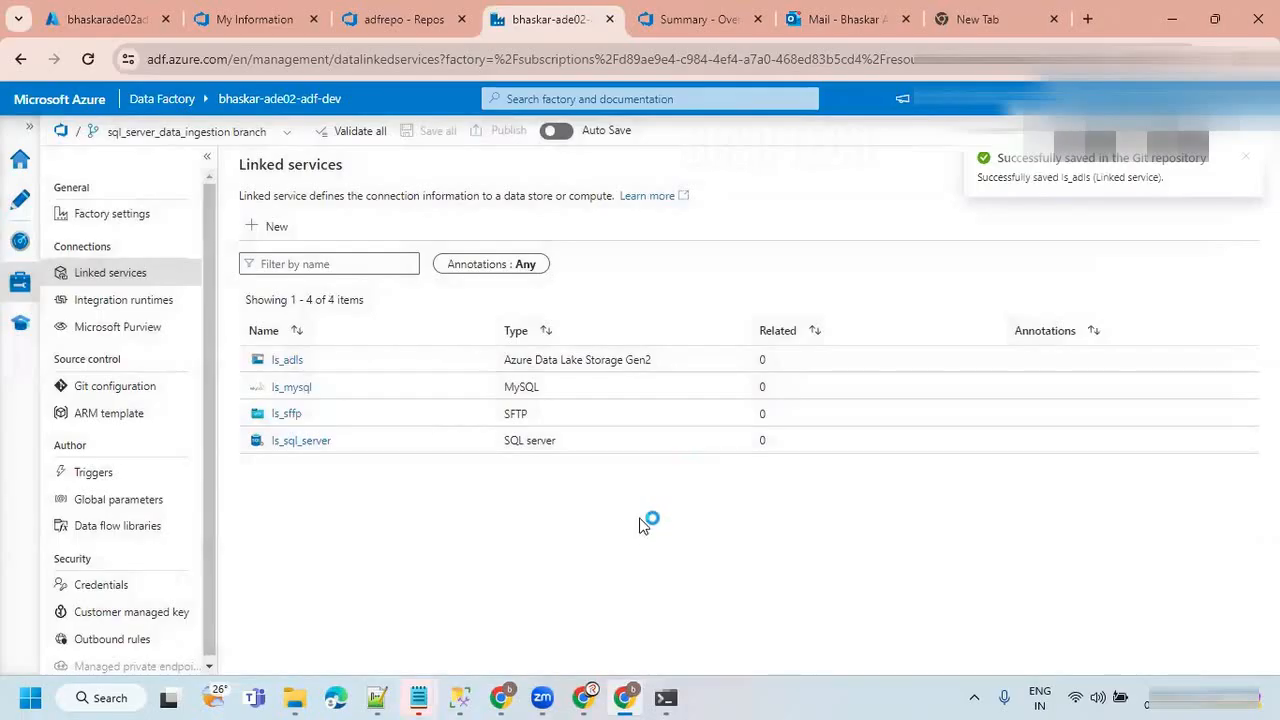
{"action": "left_click", "coordinate": [1250, 165]}
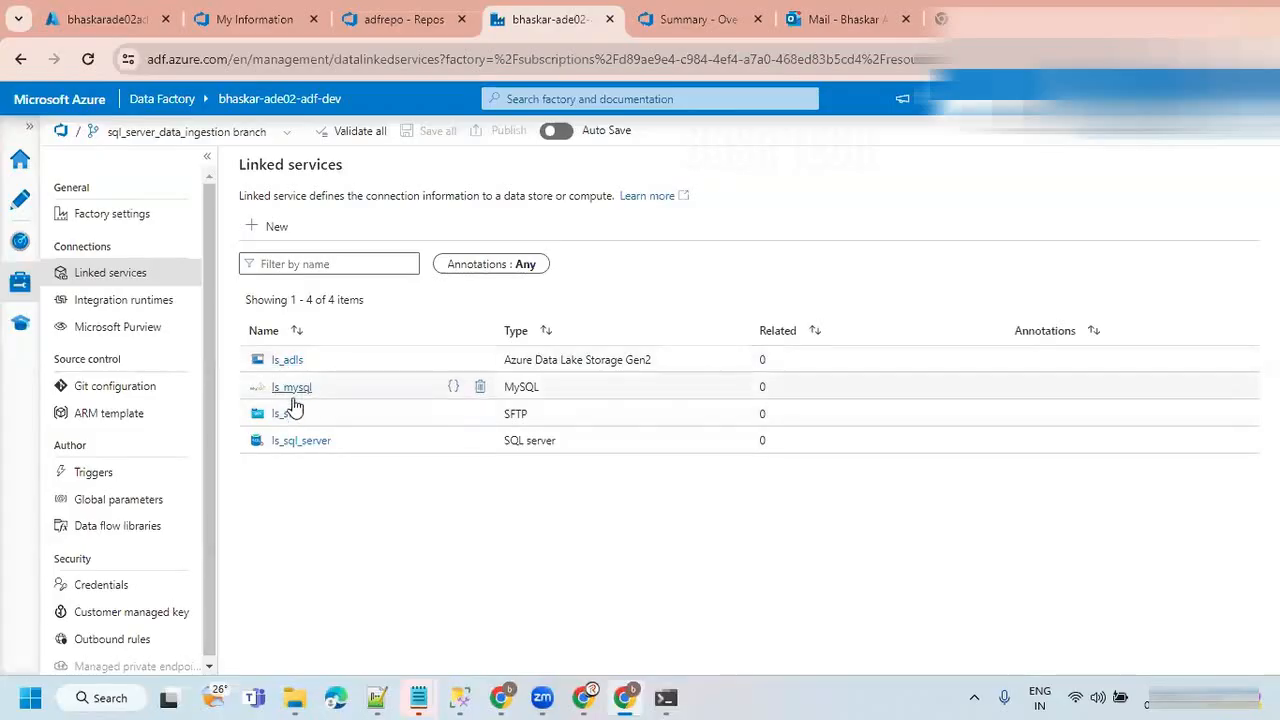
Open the ls_sql_server linked service, review its connection and credential settings, and close it without changes.
{"action": "left_click", "coordinate": [290, 442]}
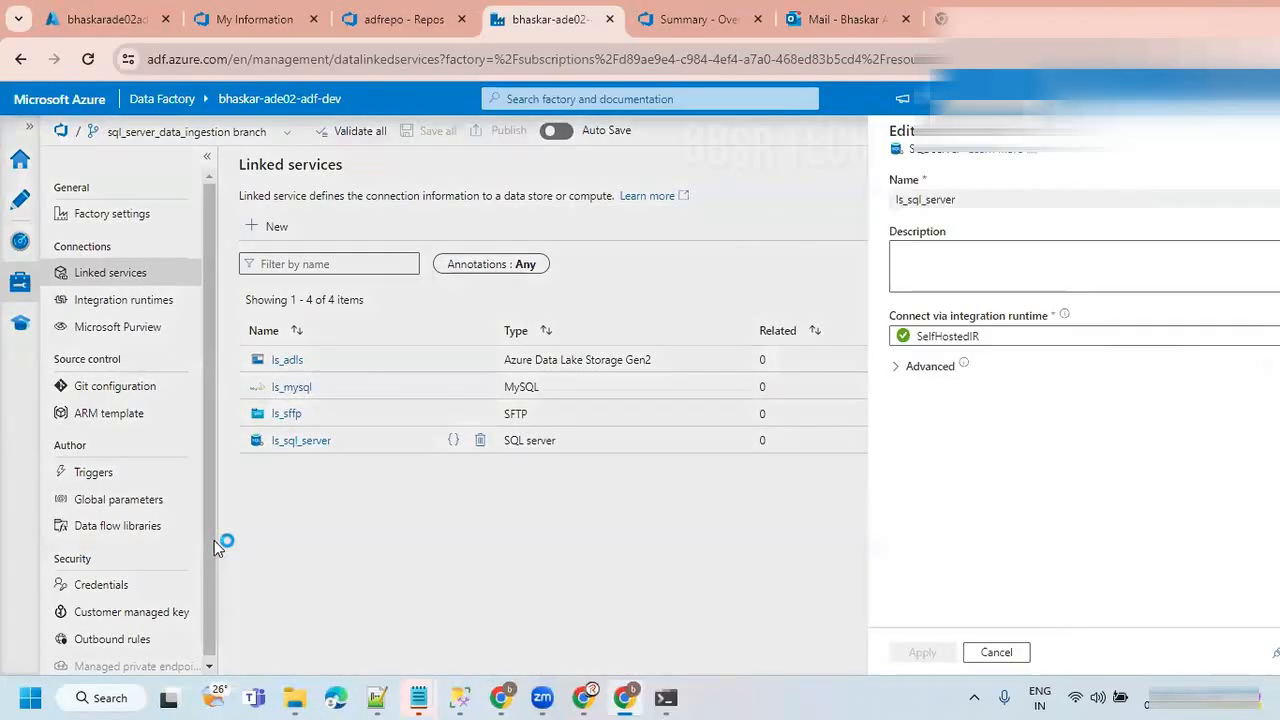
{"action": "scroll", "coordinate": [1105, 440], "scroll_direction": "down", "scroll_amount": 5}
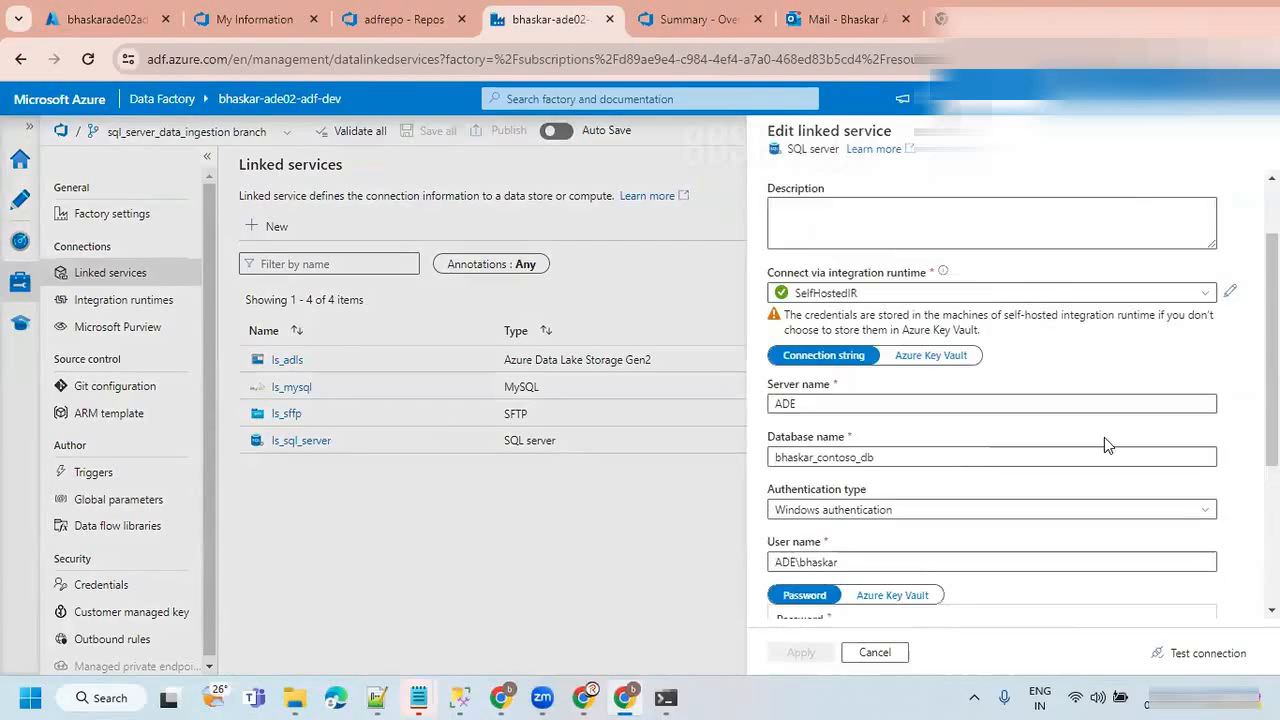
{"action": "scroll", "coordinate": [1104, 437], "scroll_direction": "up", "scroll_amount": 1}
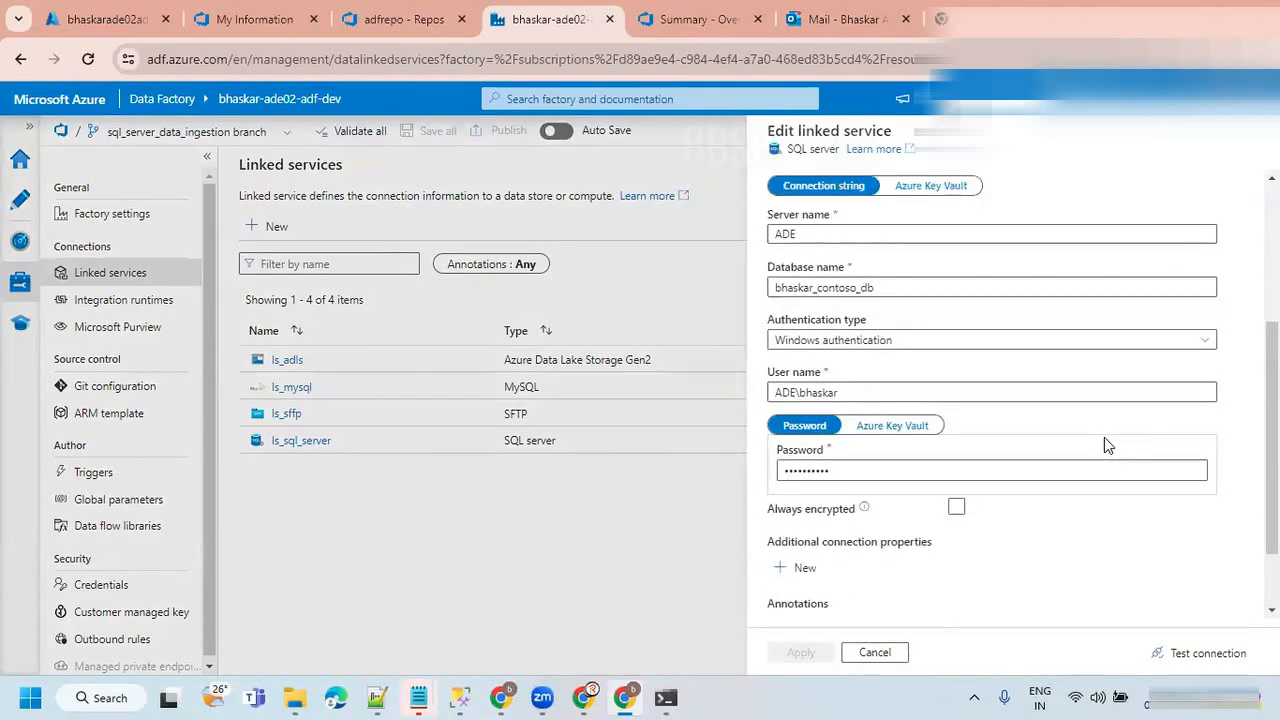
{"action": "scroll", "coordinate": [866, 290], "scroll_direction": "up", "scroll_amount": 1}
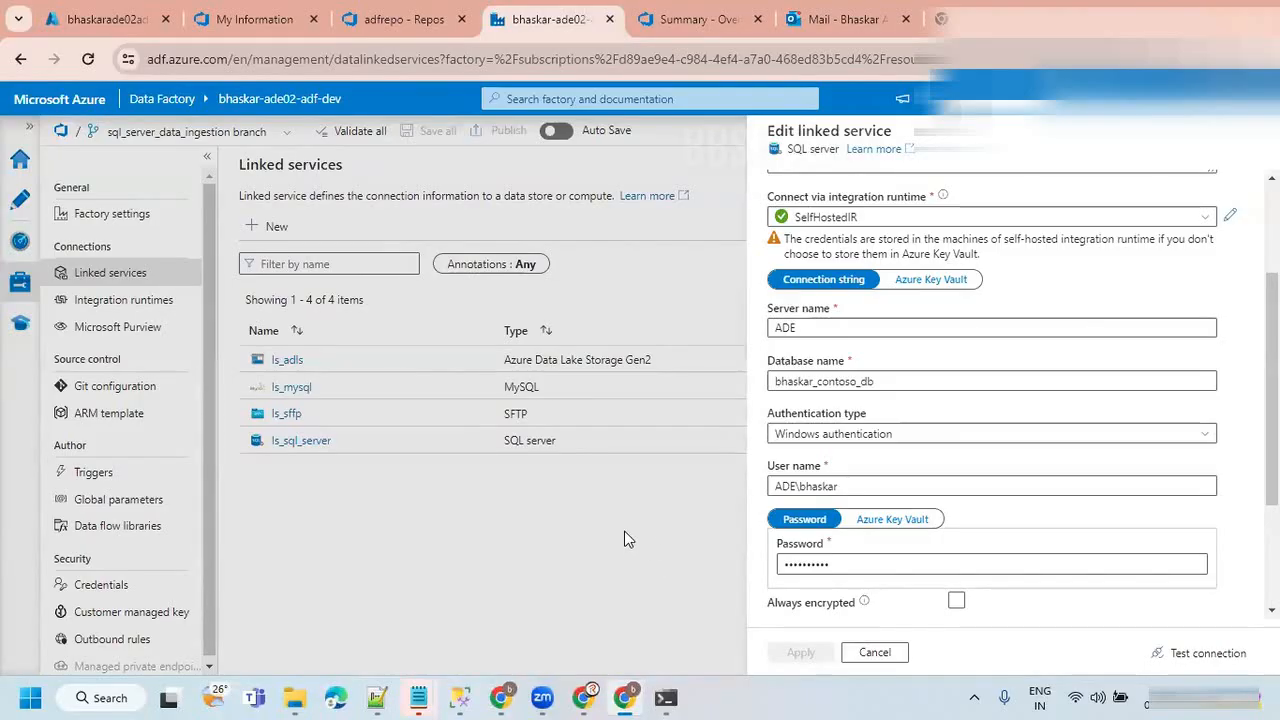
{"action": "left_click", "coordinate": [875, 652]}
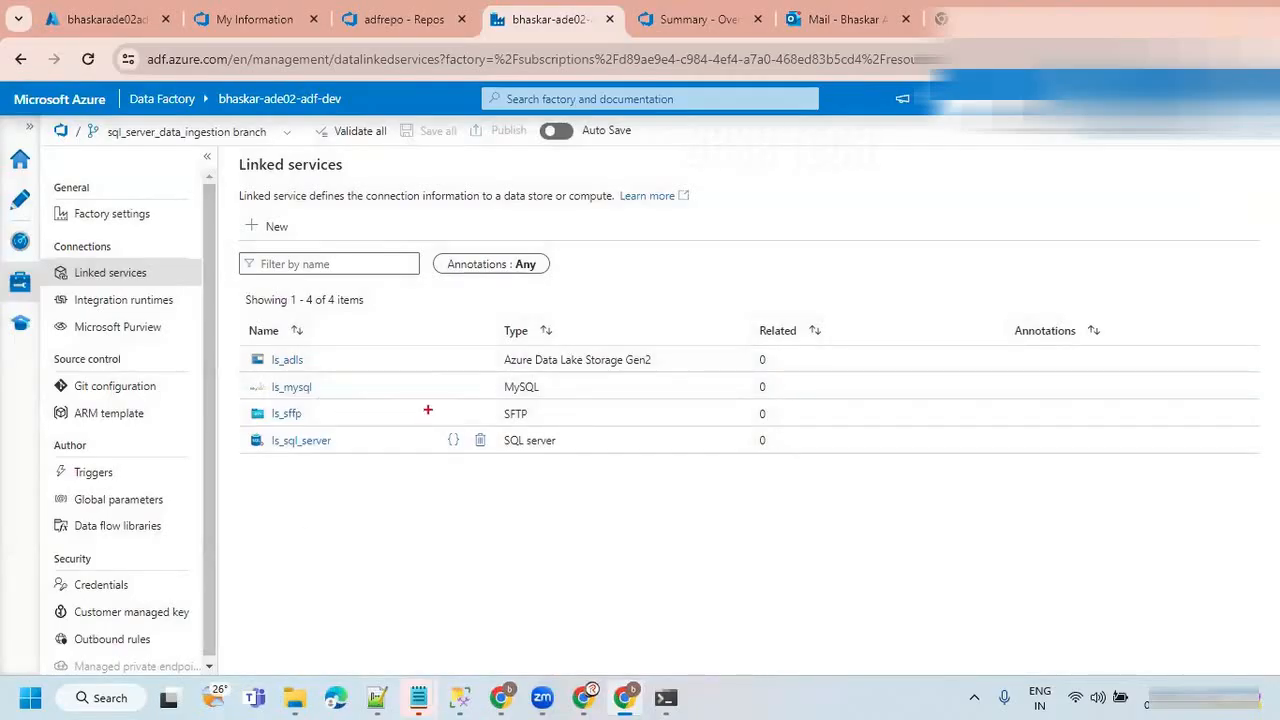
{"action": "mouse_move", "coordinate": [527, 334]}
{"action": "left_mouse_down"}
{"action": "mouse_move", "coordinate": [182, 373]}
{"action": "mouse_move", "coordinate": [425, 532]}
{"action": "mouse_move", "coordinate": [605, 385]}
{"action": "mouse_move", "coordinate": [510, 332]}
{"action": "left_mouse_up"}
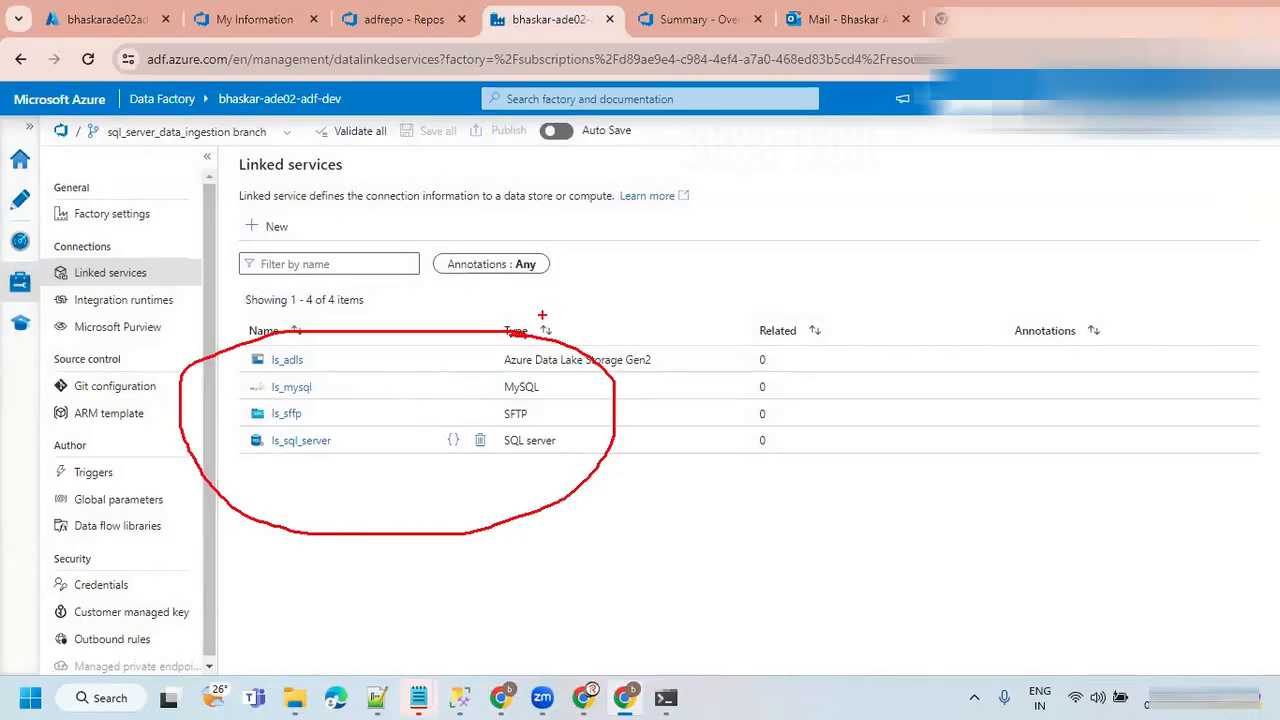
{"action": "left_click_drag", "start_coordinate": [1084, 178], "coordinate": [1104, 219]}
{"action": "mouse_move", "coordinate": [1026, 218]}
{"action": "left_mouse_down"}
{"action": "mouse_move", "coordinate": [1088, 304]}
{"action": "mouse_move", "coordinate": [1106, 232]}
{"action": "left_mouse_up"}
{"action": "mouse_move", "coordinate": [1034, 256]}
{"action": "left_mouse_down"}
{"action": "mouse_move", "coordinate": [766, 262]}
{"action": "mouse_move", "coordinate": [580, 377]}
{"action": "left_mouse_up"}
{"action": "left_click_drag", "start_coordinate": [580, 377], "coordinate": [607, 379]}
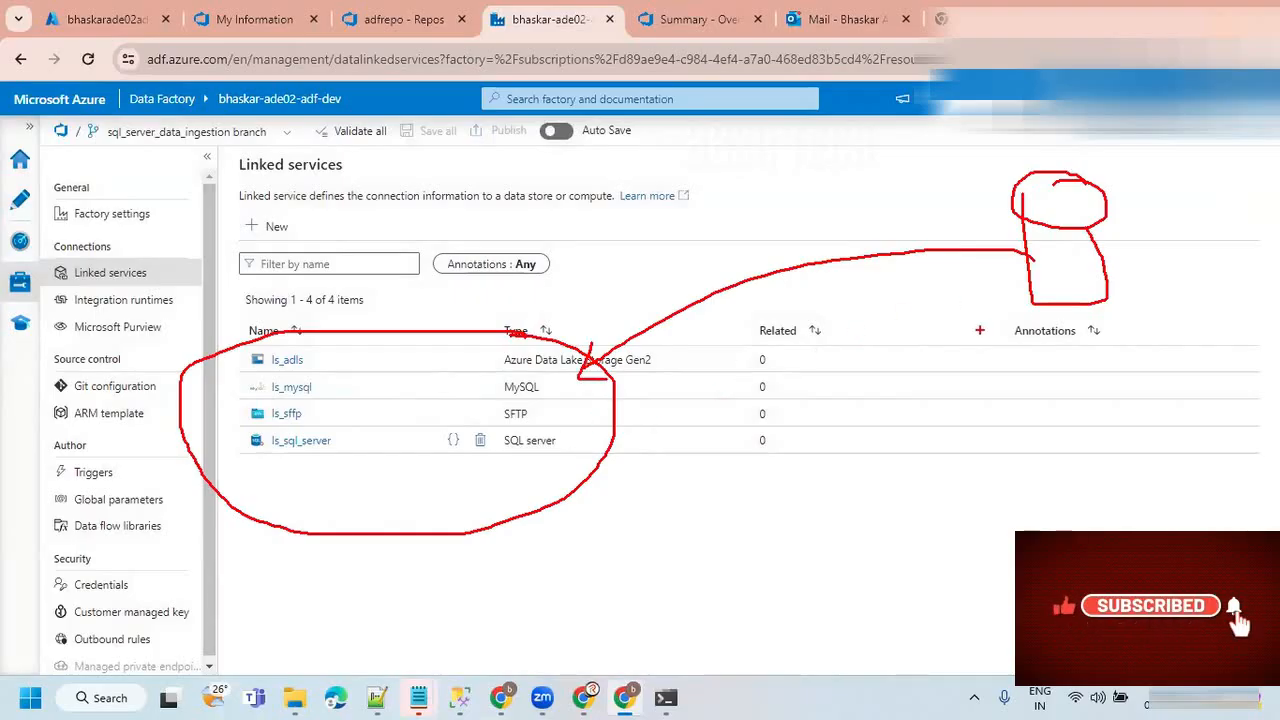
Clear the red annotations drawn over the linked services page.
{"action": "key", "text": "t"}
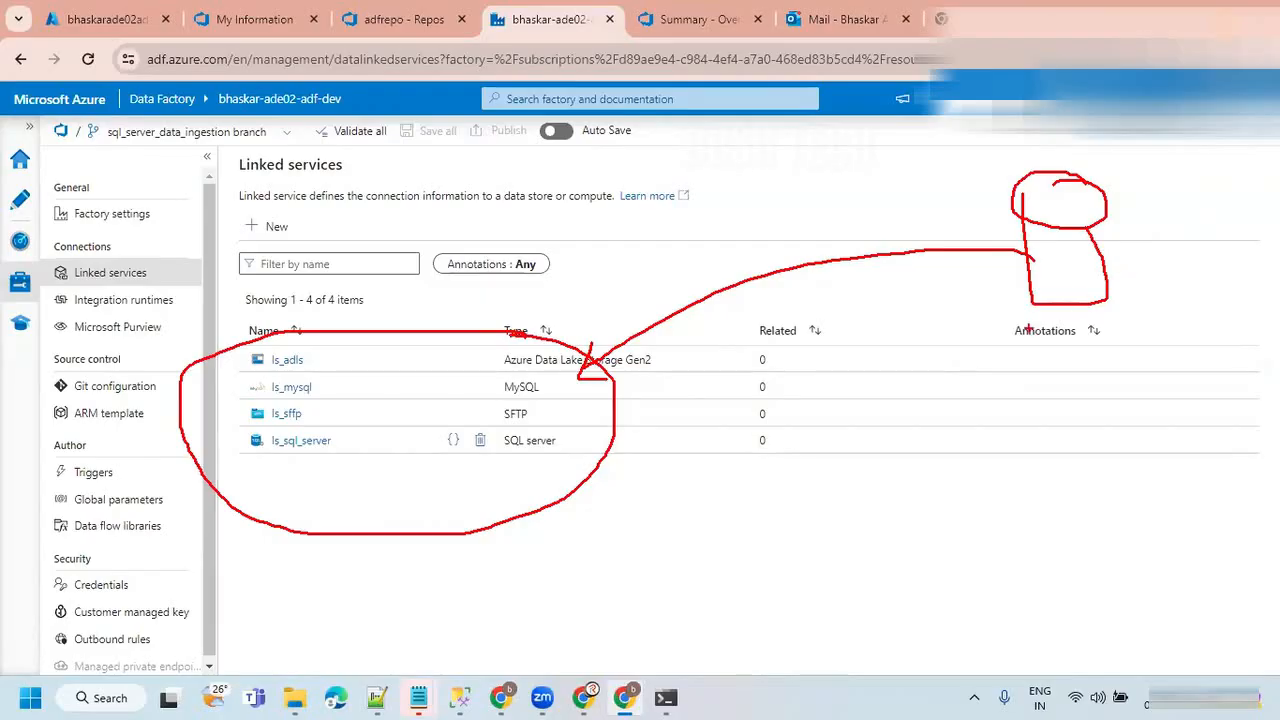
{"action": "key", "text": "Escape"}
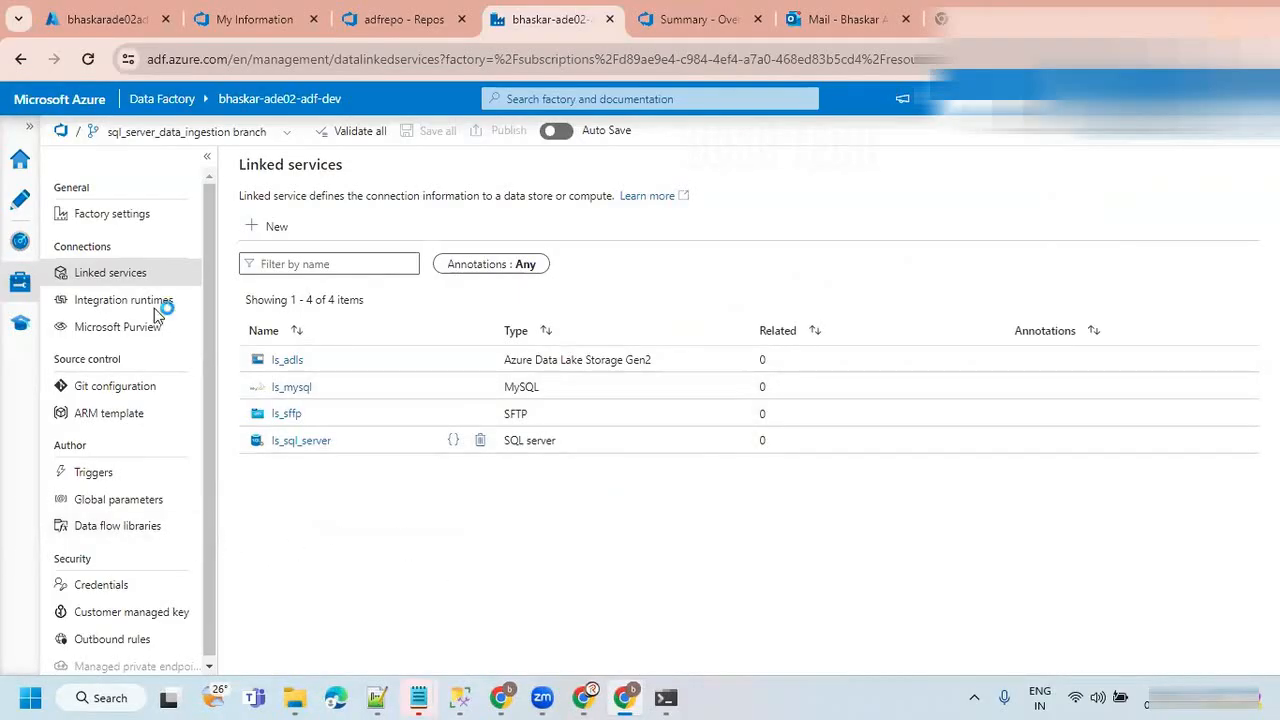
{"action": "mouse_move", "coordinate": [683, 690]}
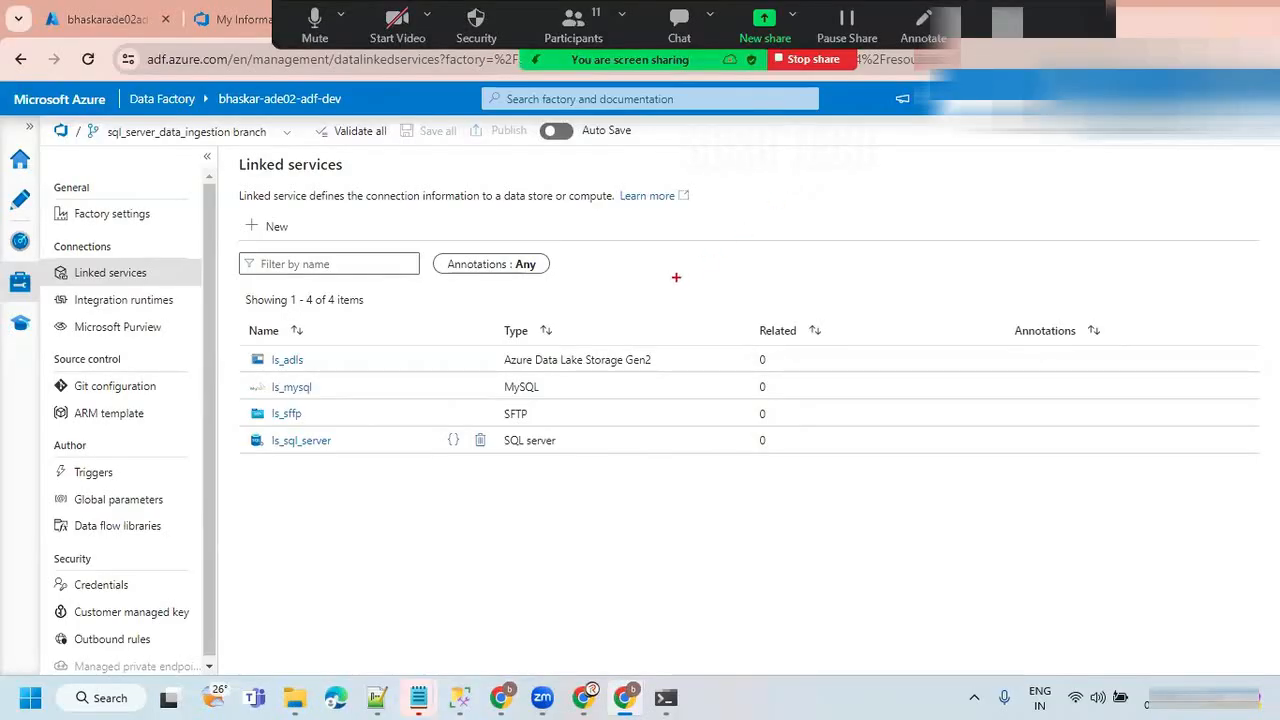
Handwrite Databricks in red above the linked services list.
{"action": "mouse_move", "coordinate": [712, 238]}
{"action": "left_mouse_down"}
{"action": "mouse_move", "coordinate": [730, 268]}
{"action": "mouse_move", "coordinate": [705, 240]}
{"action": "left_mouse_up"}
{"action": "left_click_drag", "start_coordinate": [816, 232], "coordinate": [836, 250]}
{"action": "left_click_drag", "start_coordinate": [832, 196], "coordinate": [836, 230]}
{"action": "mouse_move", "coordinate": [850, 224]}
{"action": "left_mouse_down"}
{"action": "mouse_move", "coordinate": [870, 240]}
{"action": "mouse_move", "coordinate": [868, 202]}
{"action": "mouse_move", "coordinate": [914, 248]}
{"action": "mouse_move", "coordinate": [936, 246]}
{"action": "mouse_move", "coordinate": [956, 212]}
{"action": "left_mouse_up"}
{"action": "left_click_drag", "start_coordinate": [980, 200], "coordinate": [982, 234]}
{"action": "left_click_drag", "start_coordinate": [976, 172], "coordinate": [1006, 230]}
{"action": "left_click_drag", "start_coordinate": [1018, 182], "coordinate": [1024, 224]}
{"action": "left_click_drag", "start_coordinate": [1050, 164], "coordinate": [1022, 230]}
{"action": "mouse_move", "coordinate": [1026, 206]}
{"action": "left_mouse_down"}
{"action": "mouse_move", "coordinate": [1052, 236]}
{"action": "mouse_move", "coordinate": [1074, 228]}
{"action": "left_mouse_up"}
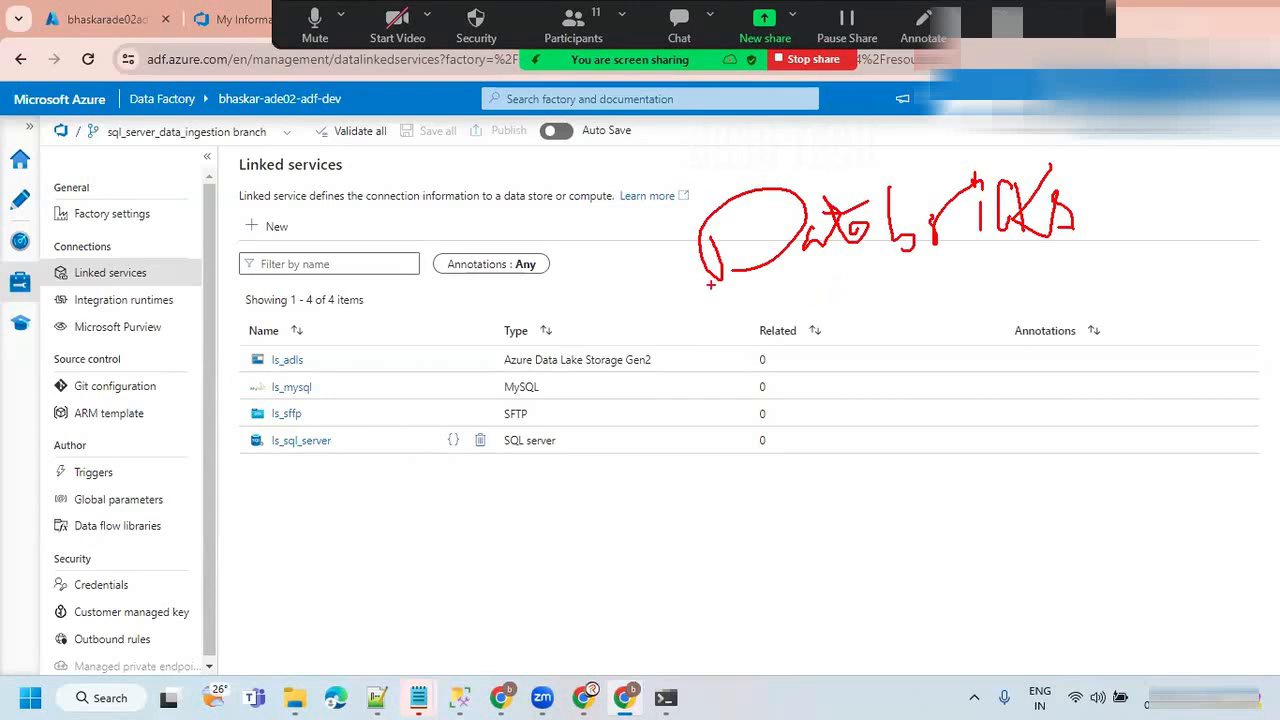
Draw a box around the Related column and handwrite PySpark with an arrow pointing to Databricks.
{"action": "left_click_drag", "start_coordinate": [671, 345], "coordinate": [676, 467]}
{"action": "mouse_move", "coordinate": [672, 343]}
{"action": "left_mouse_down"}
{"action": "mouse_move", "coordinate": [892, 339]}
{"action": "mouse_move", "coordinate": [910, 474]}
{"action": "mouse_move", "coordinate": [692, 484]}
{"action": "mouse_move", "coordinate": [676, 468]}
{"action": "left_mouse_up"}
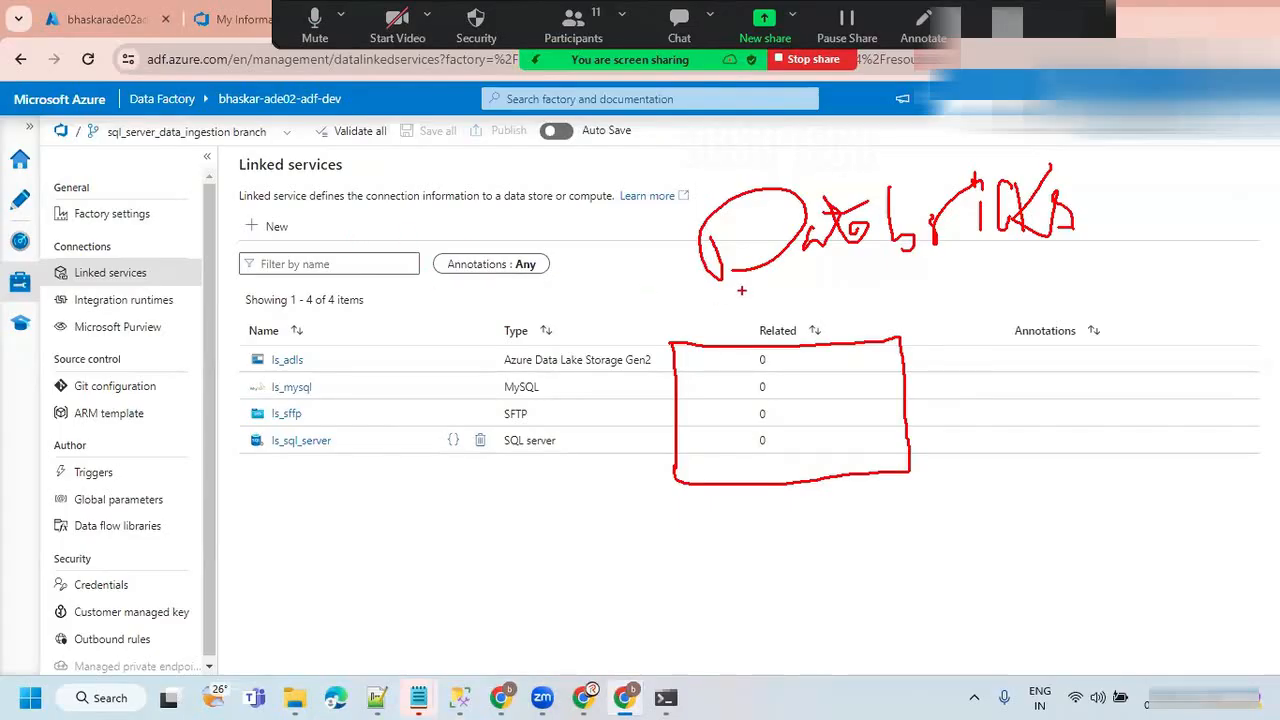
{"action": "mouse_move", "coordinate": [209, 249]}
{"action": "left_mouse_down"}
{"action": "mouse_move", "coordinate": [212, 322]}
{"action": "mouse_move", "coordinate": [226, 284]}
{"action": "mouse_move", "coordinate": [266, 344]}
{"action": "mouse_move", "coordinate": [290, 278]}
{"action": "mouse_move", "coordinate": [340, 300]}
{"action": "mouse_move", "coordinate": [378, 244]}
{"action": "mouse_move", "coordinate": [406, 254]}
{"action": "mouse_move", "coordinate": [438, 212]}
{"action": "mouse_move", "coordinate": [470, 250]}
{"action": "mouse_move", "coordinate": [672, 238]}
{"action": "mouse_move", "coordinate": [637, 260]}
{"action": "left_mouse_up"}
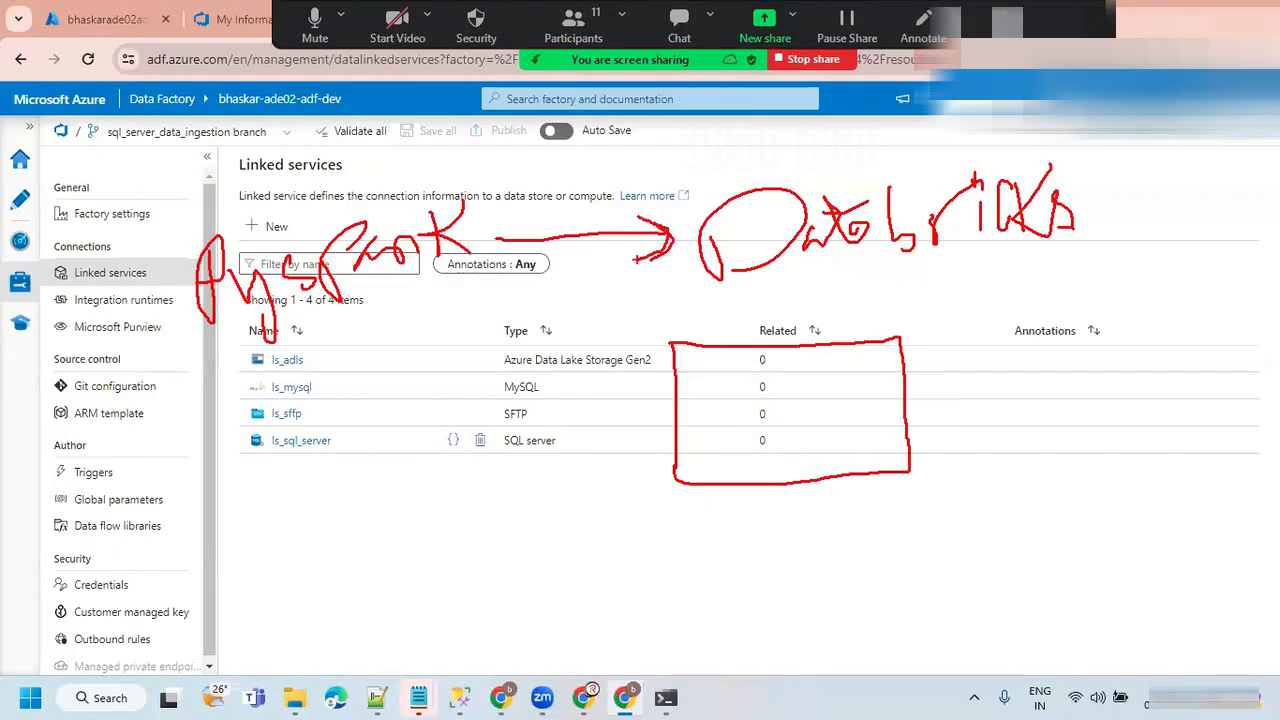
{"action": "mouse_move", "coordinate": [245, 186]}
{"action": "left_mouse_down"}
{"action": "mouse_move", "coordinate": [272, 202]}
{"action": "mouse_move", "coordinate": [322, 124]}
{"action": "left_mouse_up"}
{"action": "left_click_drag", "start_coordinate": [910, 130], "coordinate": [908, 146]}
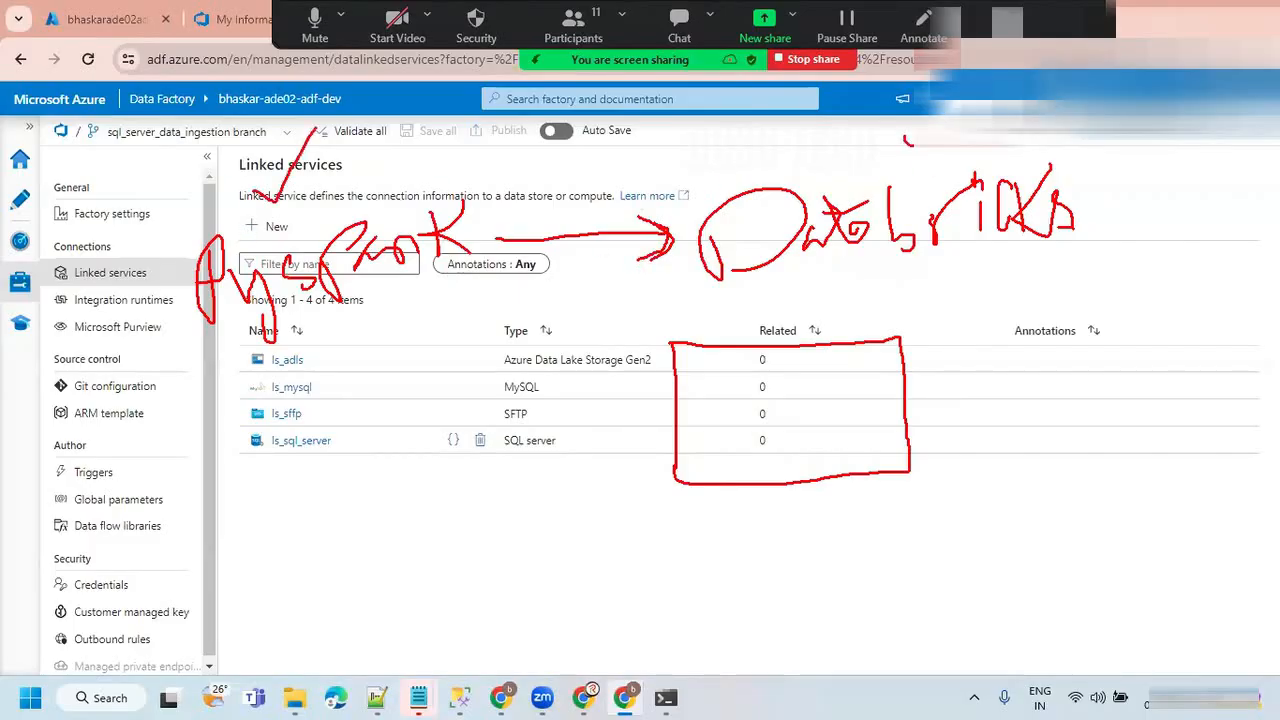
Emphasize PySpark and Databricks with double underlines, a circle and tick marks, and clear all the drawings.
{"action": "left_click_drag", "start_coordinate": [192, 362], "coordinate": [409, 282]}
{"action": "left_click_drag", "start_coordinate": [201, 361], "coordinate": [385, 285]}
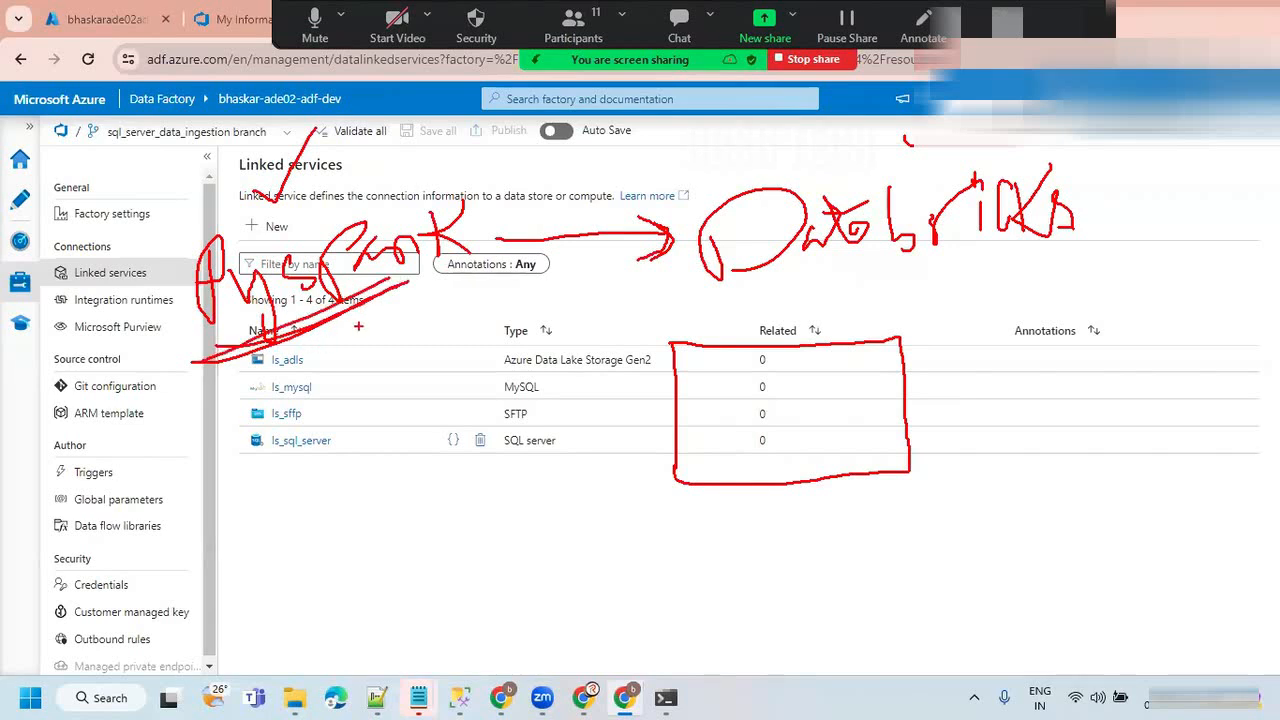
{"action": "left_click_drag", "start_coordinate": [748, 299], "coordinate": [1168, 248]}
{"action": "left_click_drag", "start_coordinate": [812, 285], "coordinate": [1162, 229]}
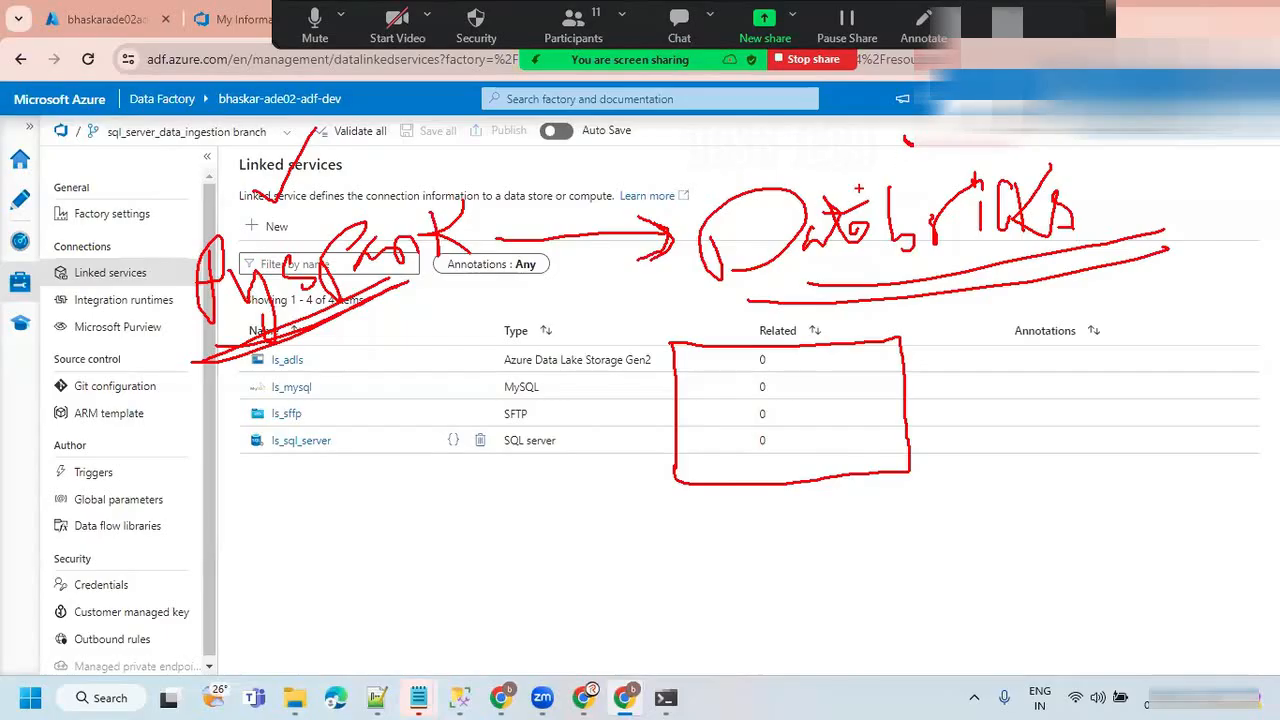
{"action": "mouse_move", "coordinate": [474, 202]}
{"action": "left_mouse_down"}
{"action": "mouse_move", "coordinate": [174, 190]}
{"action": "mouse_move", "coordinate": [156, 369]}
{"action": "mouse_move", "coordinate": [480, 236]}
{"action": "mouse_move", "coordinate": [466, 196]}
{"action": "mouse_move", "coordinate": [312, 188]}
{"action": "mouse_move", "coordinate": [156, 210]}
{"action": "mouse_move", "coordinate": [118, 348]}
{"action": "mouse_move", "coordinate": [192, 398]}
{"action": "mouse_move", "coordinate": [370, 374]}
{"action": "mouse_move", "coordinate": [482, 270]}
{"action": "mouse_move", "coordinate": [483, 206]}
{"action": "left_mouse_up"}
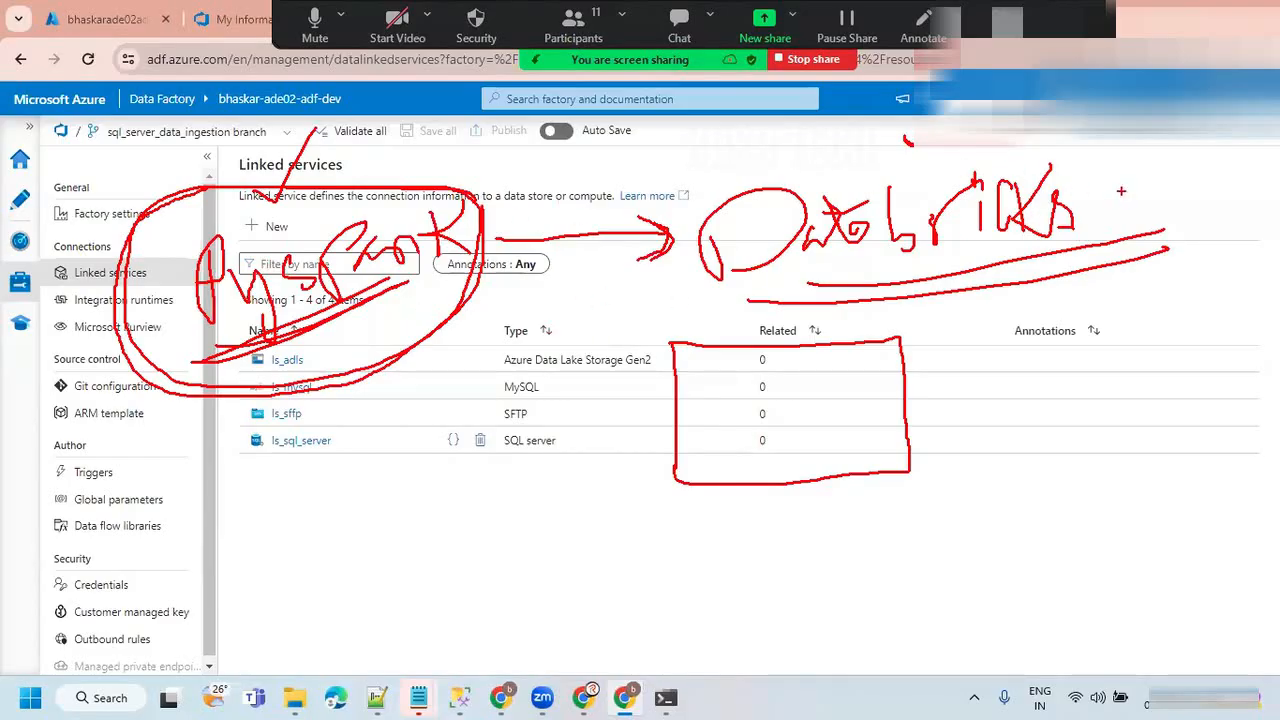
{"action": "left_click_drag", "start_coordinate": [1122, 193], "coordinate": [1205, 153]}
{"action": "mouse_move", "coordinate": [44, 268]}
{"action": "left_mouse_down"}
{"action": "mouse_move", "coordinate": [52, 286]}
{"action": "mouse_move", "coordinate": [96, 240]}
{"action": "left_mouse_up"}
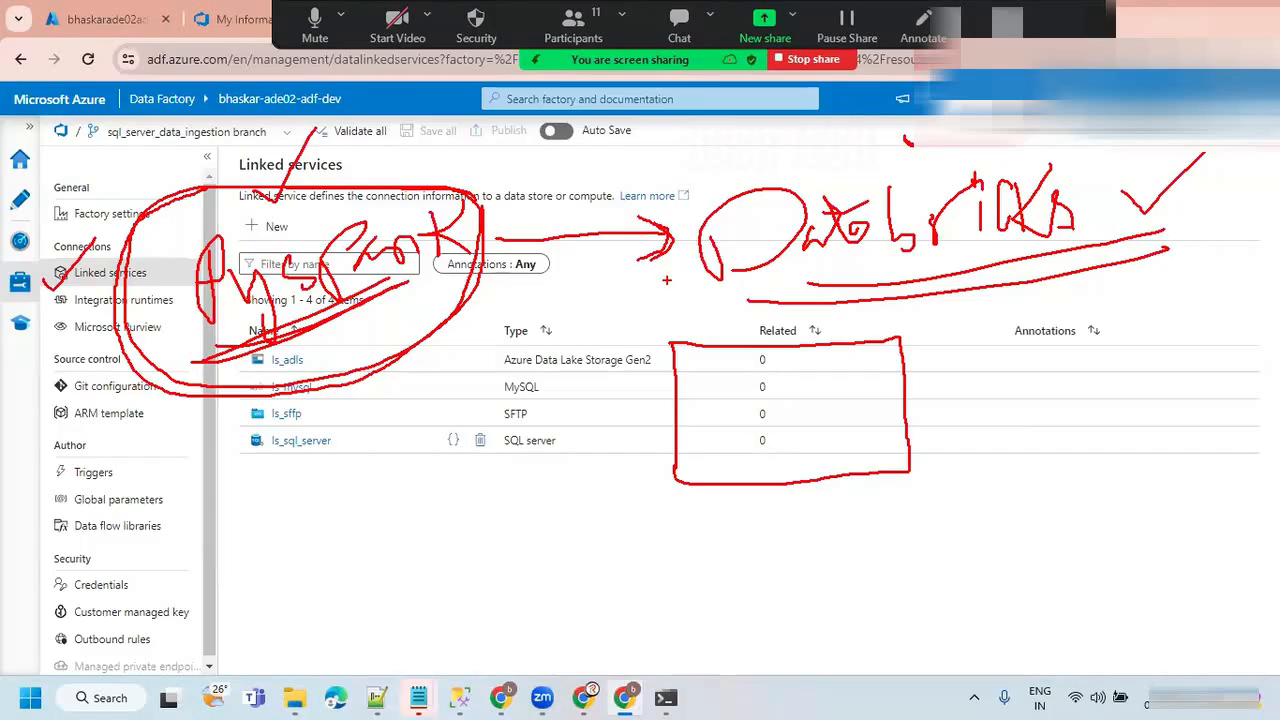
{"action": "key", "text": "Escape"}
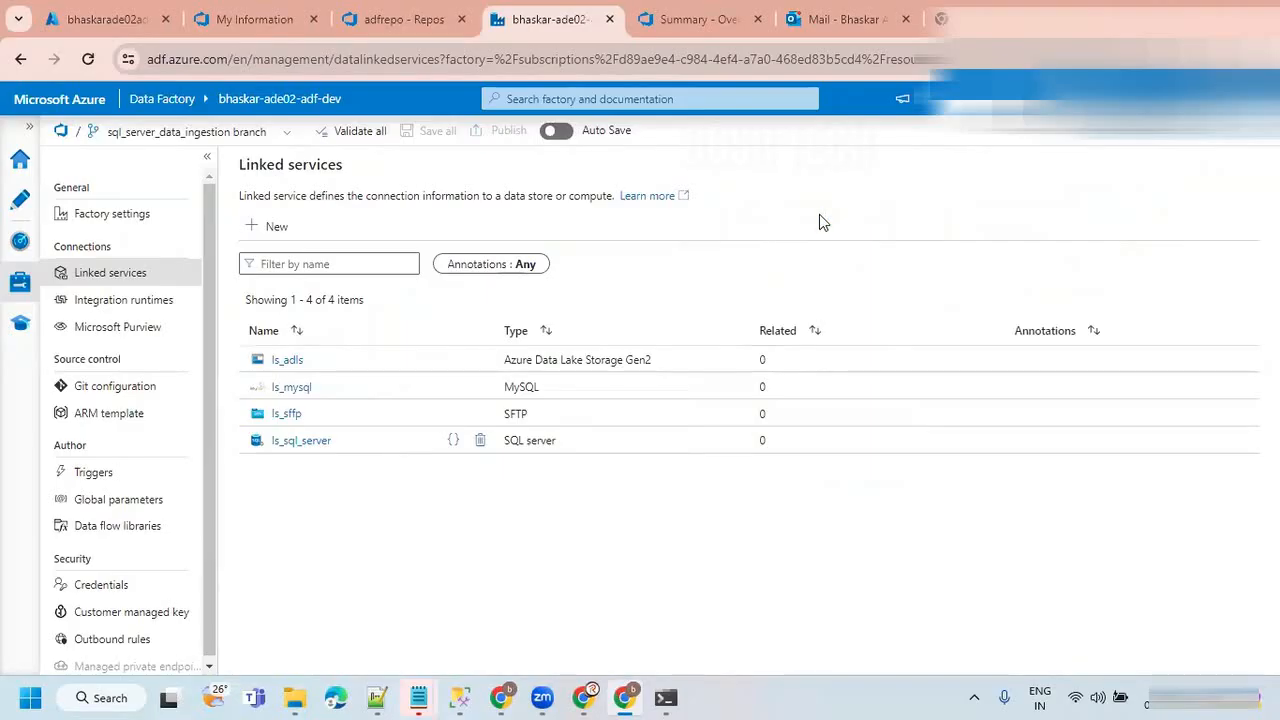
Handwrite IDE'S in large red letters over the lower part of the linked services list and underline it.
{"action": "left_click_drag", "start_coordinate": [395, 474], "coordinate": [401, 538]}
{"action": "left_click_drag", "start_coordinate": [352, 480], "coordinate": [418, 436]}
{"action": "left_click_drag", "start_coordinate": [368, 542], "coordinate": [430, 526]}
{"action": "left_click_drag", "start_coordinate": [452, 474], "coordinate": [462, 533]}
{"action": "mouse_move", "coordinate": [440, 436]}
{"action": "left_mouse_down"}
{"action": "mouse_move", "coordinate": [550, 512]}
{"action": "mouse_move", "coordinate": [558, 466]}
{"action": "left_mouse_up"}
{"action": "left_click_drag", "start_coordinate": [584, 416], "coordinate": [527, 466]}
{"action": "left_click_drag", "start_coordinate": [619, 412], "coordinate": [620, 440]}
{"action": "left_click_drag", "start_coordinate": [688, 392], "coordinate": [648, 468]}
{"action": "left_click_drag", "start_coordinate": [412, 595], "coordinate": [686, 452]}
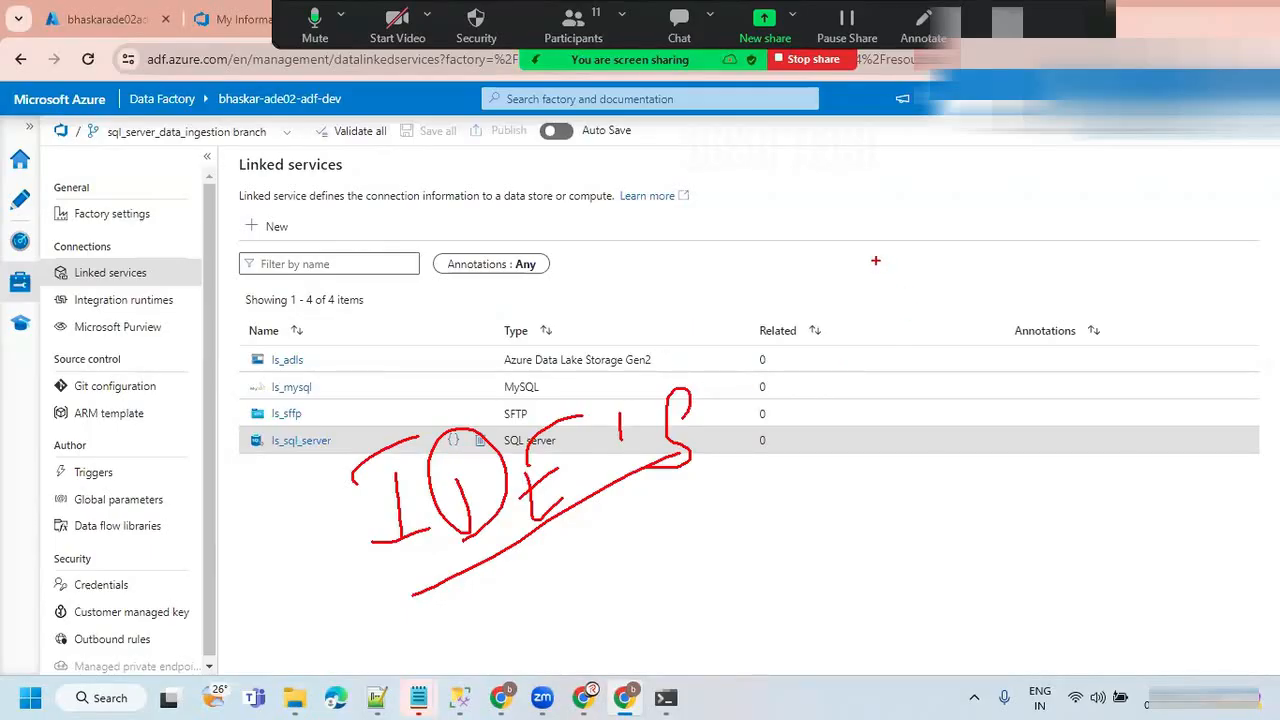
Draw three stacked rectangles beside the IDE'S note, circle the note and outline a tall sheet shape.
{"action": "left_click_drag", "start_coordinate": [823, 222], "coordinate": [1047, 264]}
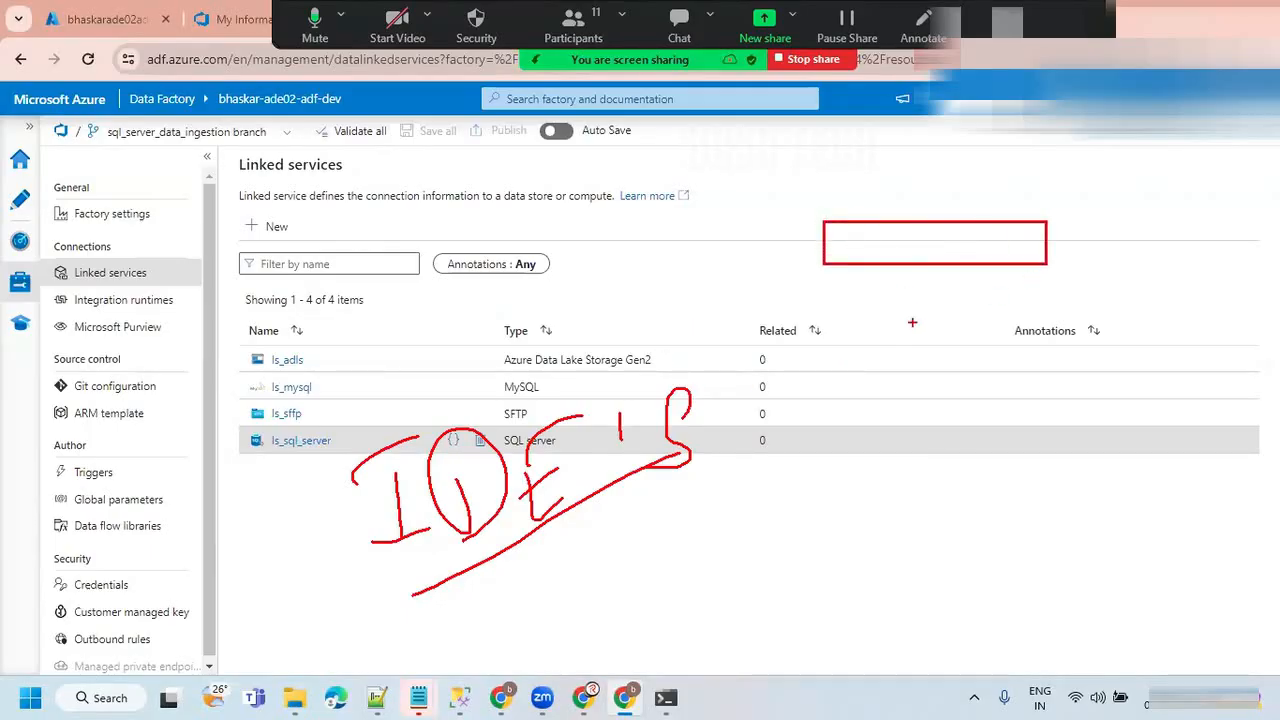
{"action": "left_click_drag", "start_coordinate": [830, 306], "coordinate": [1047, 349]}
{"action": "left_click_drag", "start_coordinate": [829, 402], "coordinate": [1030, 440]}
{"action": "mouse_move", "coordinate": [636, 366]}
{"action": "left_mouse_down"}
{"action": "mouse_move", "coordinate": [530, 337]}
{"action": "mouse_move", "coordinate": [543, 651]}
{"action": "mouse_move", "coordinate": [585, 333]}
{"action": "left_mouse_up"}
{"action": "mouse_move", "coordinate": [168, 192]}
{"action": "left_mouse_down"}
{"action": "mouse_move", "coordinate": [190, 498]}
{"action": "mouse_move", "coordinate": [325, 190]}
{"action": "mouse_move", "coordinate": [168, 196]}
{"action": "left_mouse_up"}
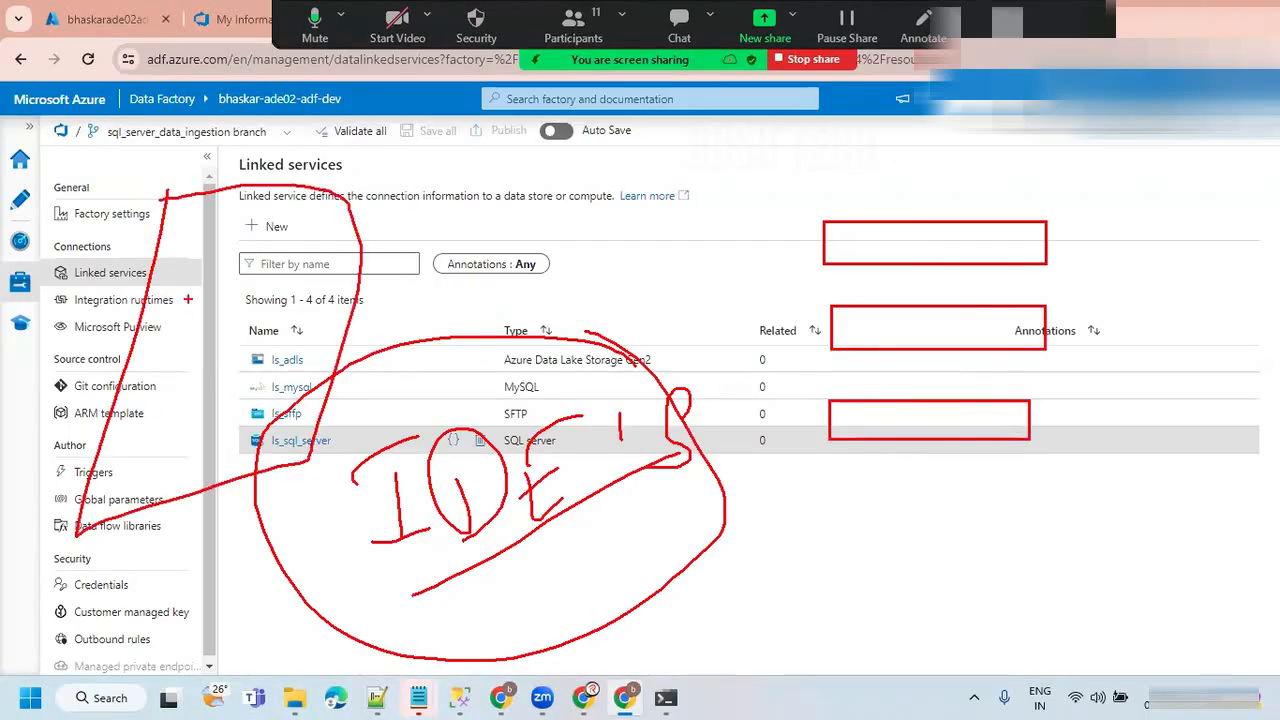
Fill the tall sheet outline with short horizontal strokes representing lines of code.
{"action": "left_click_drag", "start_coordinate": [196, 243], "coordinate": [263, 241]}
{"action": "left_click_drag", "start_coordinate": [208, 283], "coordinate": [265, 283]}
{"action": "left_click_drag", "start_coordinate": [206, 318], "coordinate": [256, 323]}
{"action": "left_click_drag", "start_coordinate": [188, 380], "coordinate": [252, 372]}
{"action": "left_click_drag", "start_coordinate": [202, 426], "coordinate": [256, 418]}
{"action": "left_click_drag", "start_coordinate": [242, 458], "coordinate": [194, 488]}
{"action": "left_click_drag", "start_coordinate": [198, 396], "coordinate": [258, 392]}
{"action": "left_click_drag", "start_coordinate": [216, 264], "coordinate": [230, 226]}
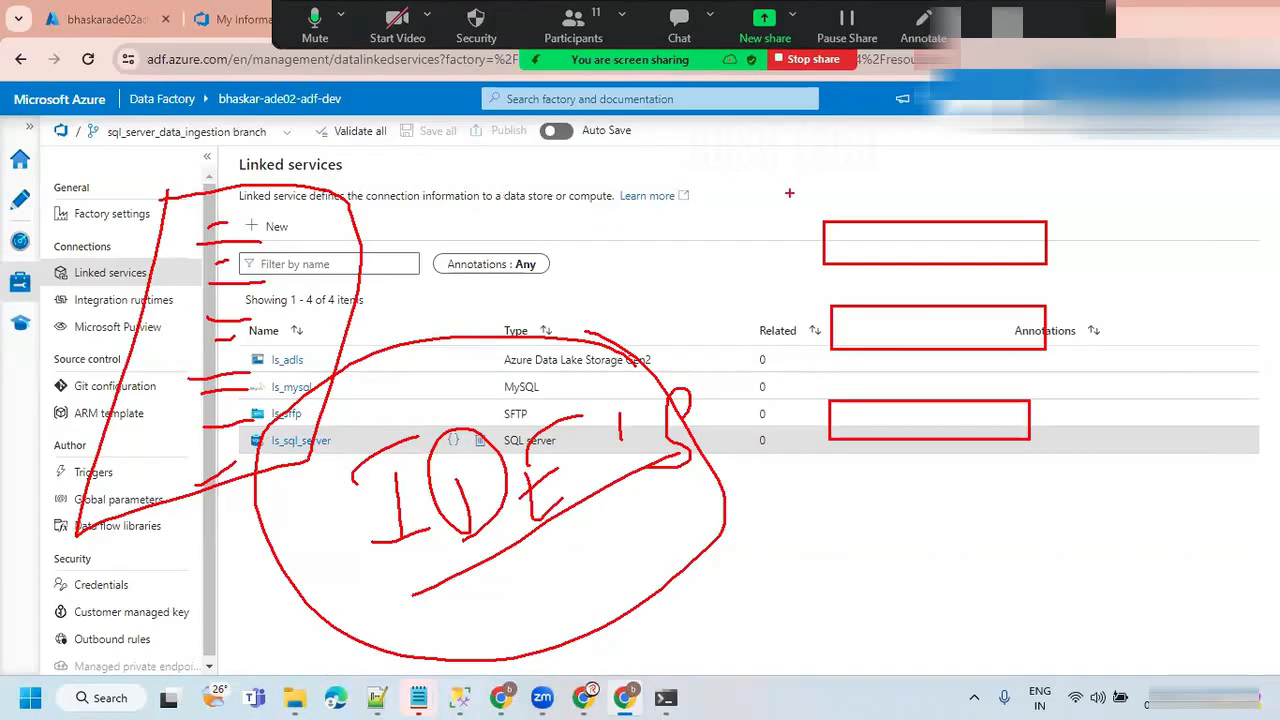
Add a handwritten note above the rectangles, an arrow from the sheet outline and a double-underlined note below the rectangles.
{"action": "mouse_move", "coordinate": [718, 122]}
{"action": "left_mouse_down"}
{"action": "mouse_move", "coordinate": [712, 166]}
{"action": "mouse_move", "coordinate": [766, 132]}
{"action": "mouse_move", "coordinate": [826, 140]}
{"action": "mouse_move", "coordinate": [852, 112]}
{"action": "mouse_move", "coordinate": [862, 150]}
{"action": "mouse_move", "coordinate": [912, 132]}
{"action": "left_mouse_up"}
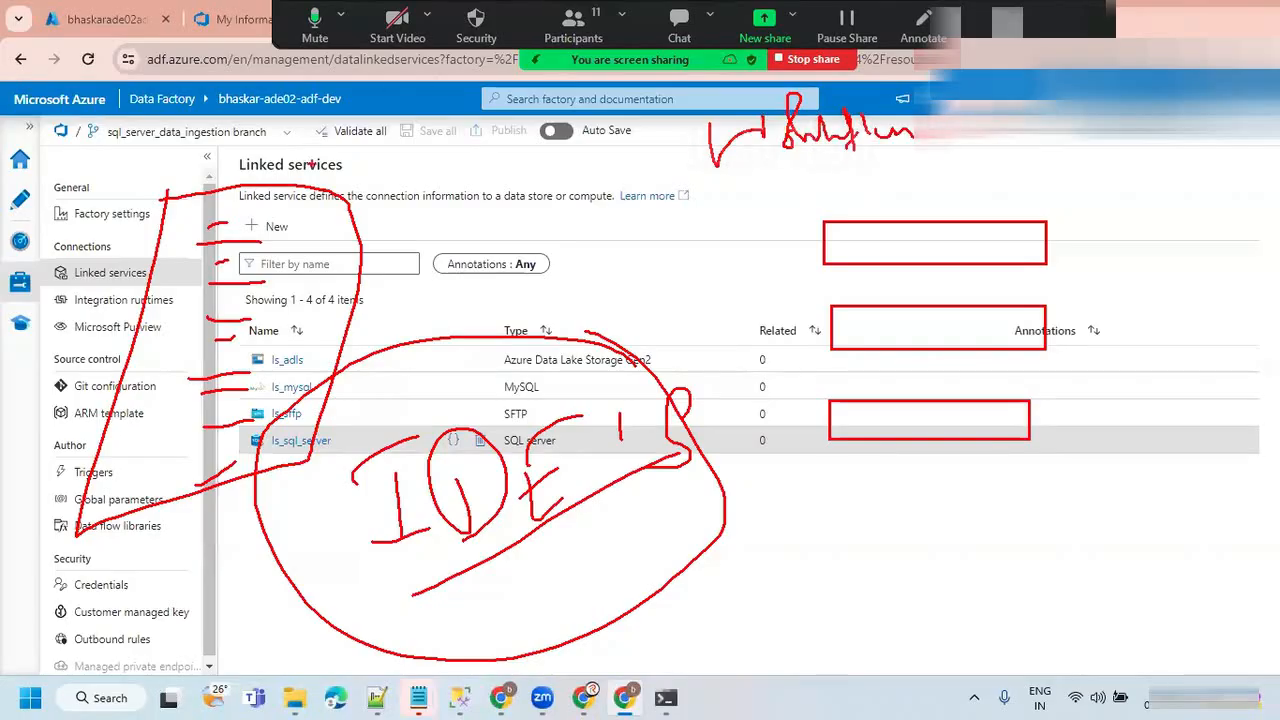
{"action": "mouse_move", "coordinate": [298, 202]}
{"action": "left_mouse_down"}
{"action": "mouse_move", "coordinate": [435, 178]}
{"action": "mouse_move", "coordinate": [440, 200]}
{"action": "left_mouse_up"}
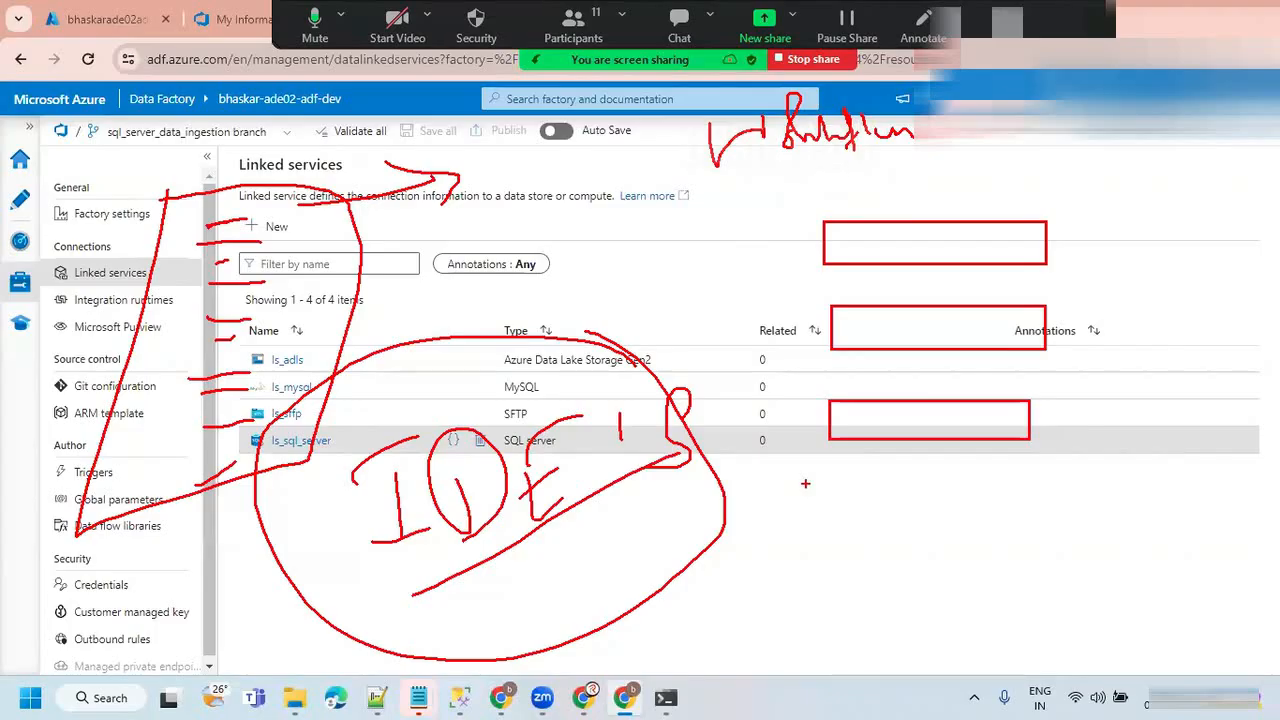
{"action": "mouse_move", "coordinate": [805, 498]}
{"action": "left_mouse_down"}
{"action": "mouse_move", "coordinate": [840, 545]}
{"action": "mouse_move", "coordinate": [978, 520]}
{"action": "mouse_move", "coordinate": [1004, 482]}
{"action": "mouse_move", "coordinate": [1078, 518]}
{"action": "mouse_move", "coordinate": [1094, 486]}
{"action": "left_mouse_up"}
{"action": "left_click_drag", "start_coordinate": [874, 600], "coordinate": [1125, 530]}
{"action": "left_click_drag", "start_coordinate": [968, 578], "coordinate": [1192, 505]}
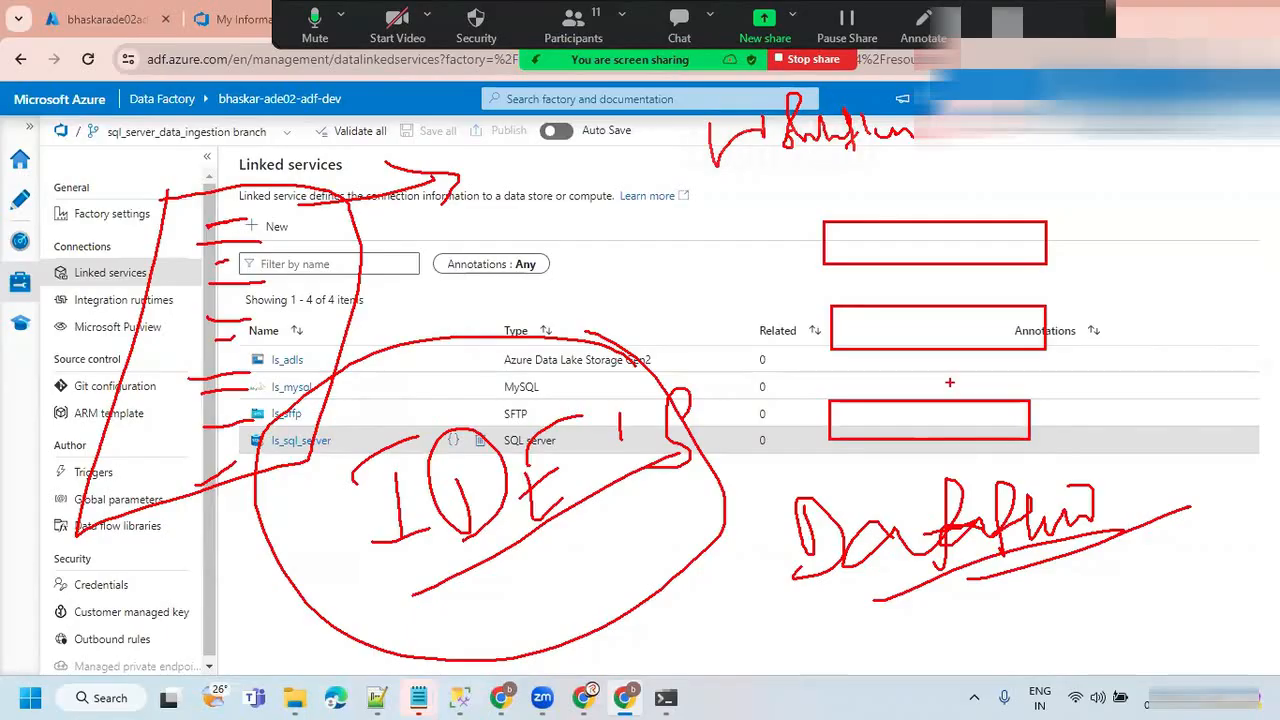
{"action": "mouse_move", "coordinate": [1140, 480]}
{"action": "left_mouse_down"}
{"action": "mouse_move", "coordinate": [1178, 443]}
{"action": "mouse_move", "coordinate": [1160, 492]}
{"action": "mouse_move", "coordinate": [1188, 425]}
{"action": "left_mouse_up"}
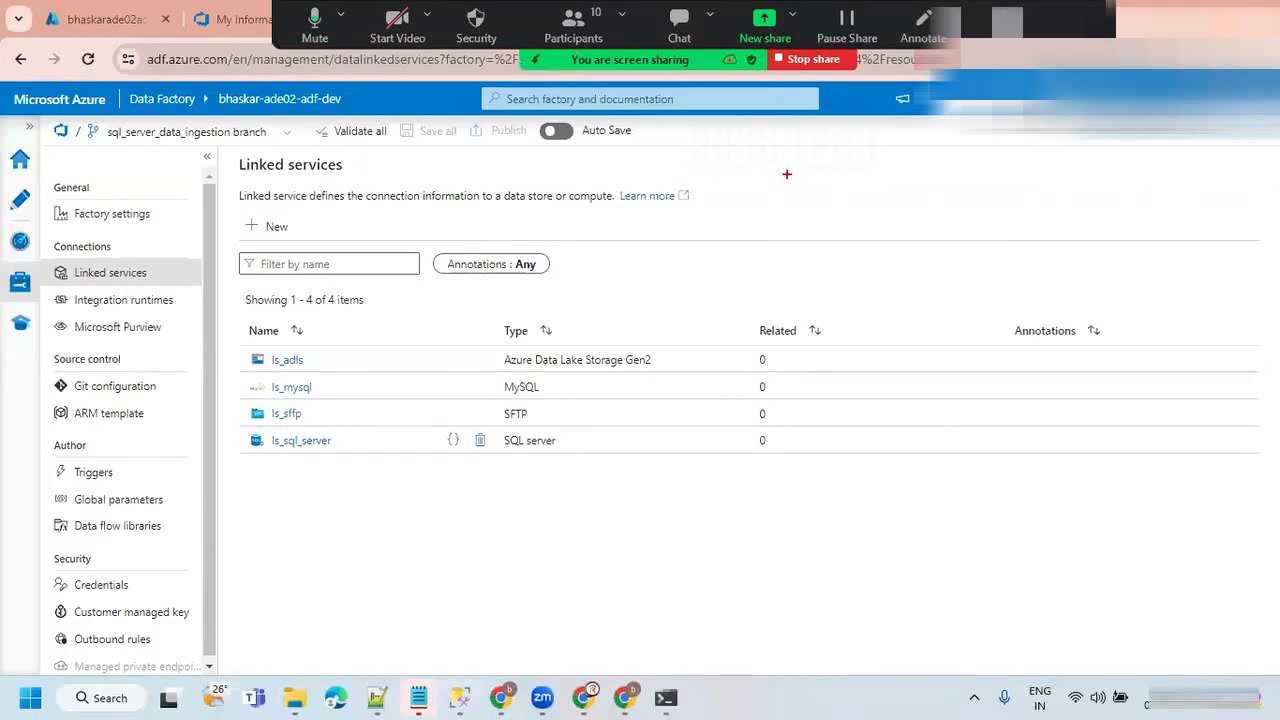
Draw a large and a small rectangle above the Related column, tick both and clear the drawings.
{"action": "left_click_drag", "start_coordinate": [786, 174], "coordinate": [864, 240]}
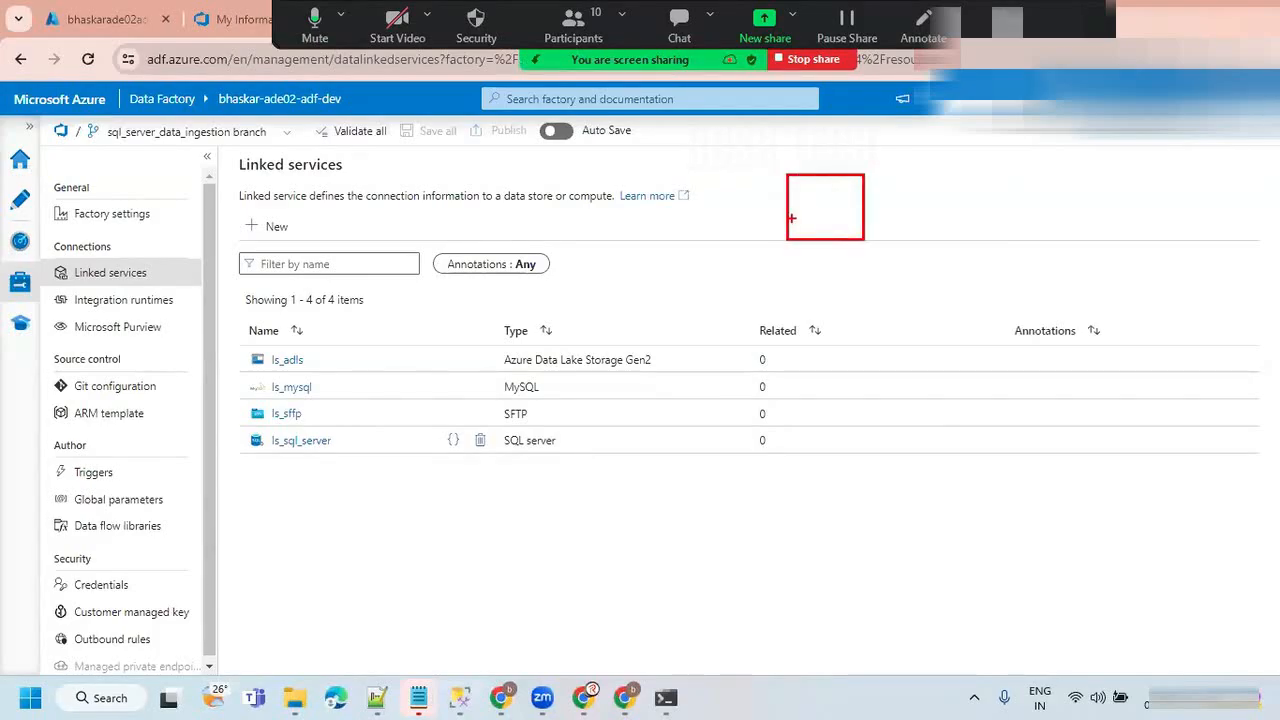
{"action": "left_click_drag", "start_coordinate": [739, 209], "coordinate": [822, 153]}
{"action": "mouse_move", "coordinate": [797, 288]}
{"action": "left_mouse_down"}
{"action": "mouse_move", "coordinate": [797, 303]}
{"action": "mouse_move", "coordinate": [826, 303]}
{"action": "mouse_move", "coordinate": [793, 296]}
{"action": "mouse_move", "coordinate": [834, 263]}
{"action": "left_mouse_up"}
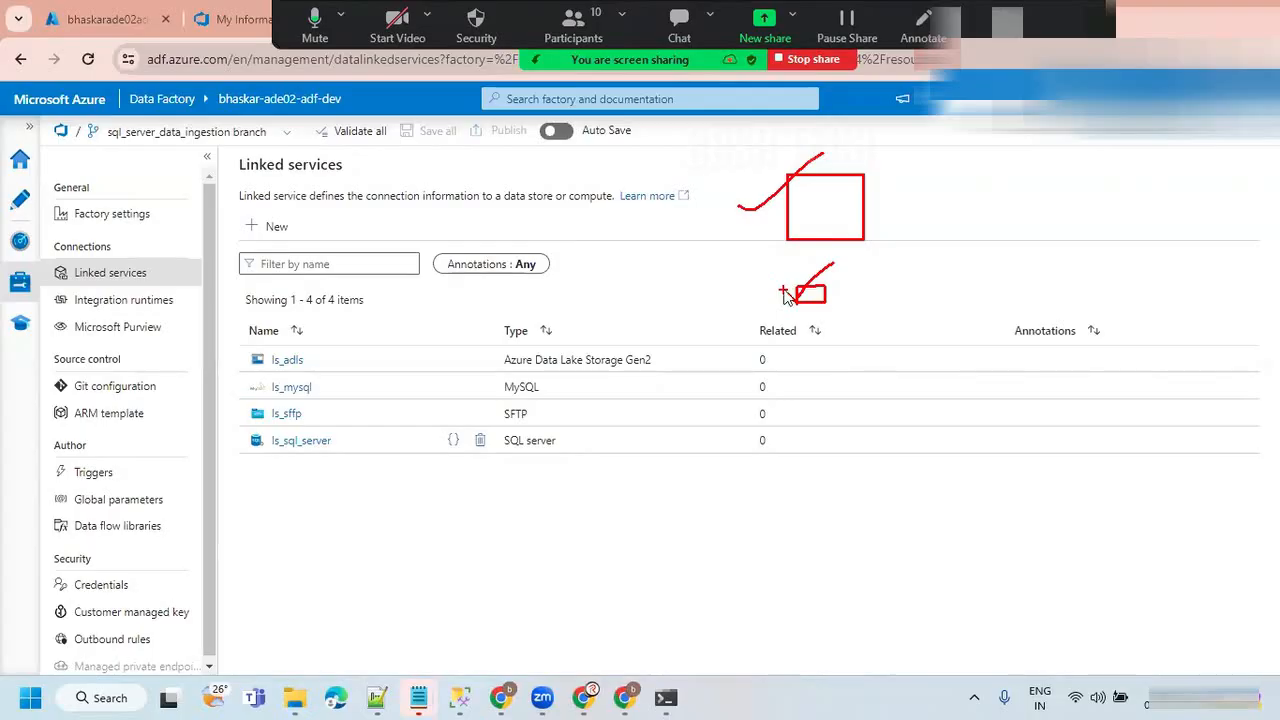
{"action": "key", "text": "Escape"}
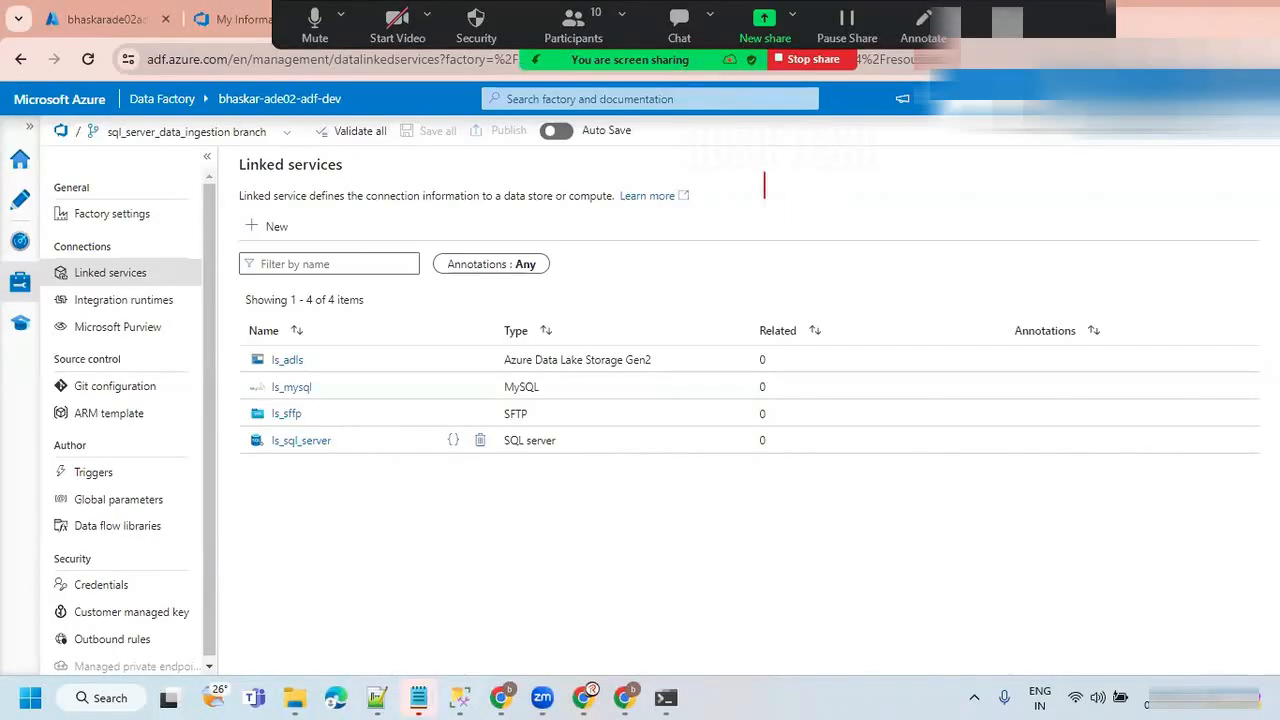
Add a red text annotation reading spark.sql(" with select on the second line.
{"action": "type", "text": "spark.sq"}
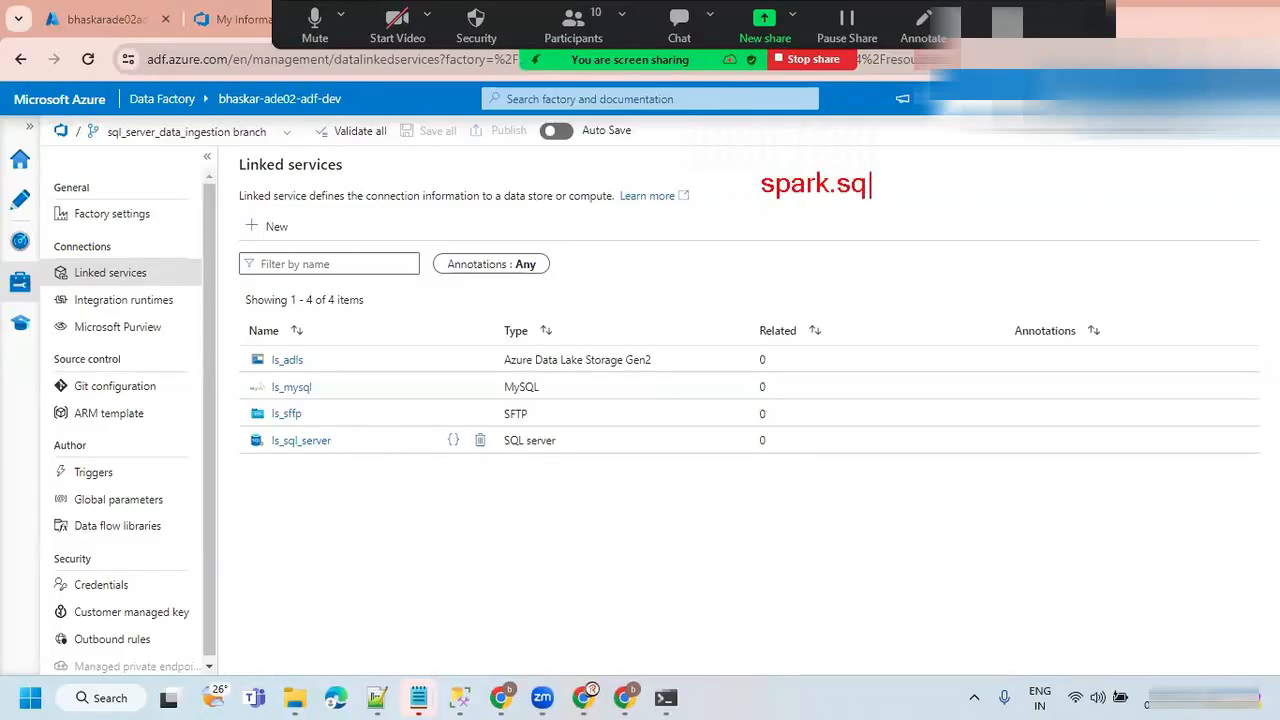
{"action": "type", "text": "l(\""}
{"action": "key", "text": "Return"}
{"action": "type", "text": "select"}
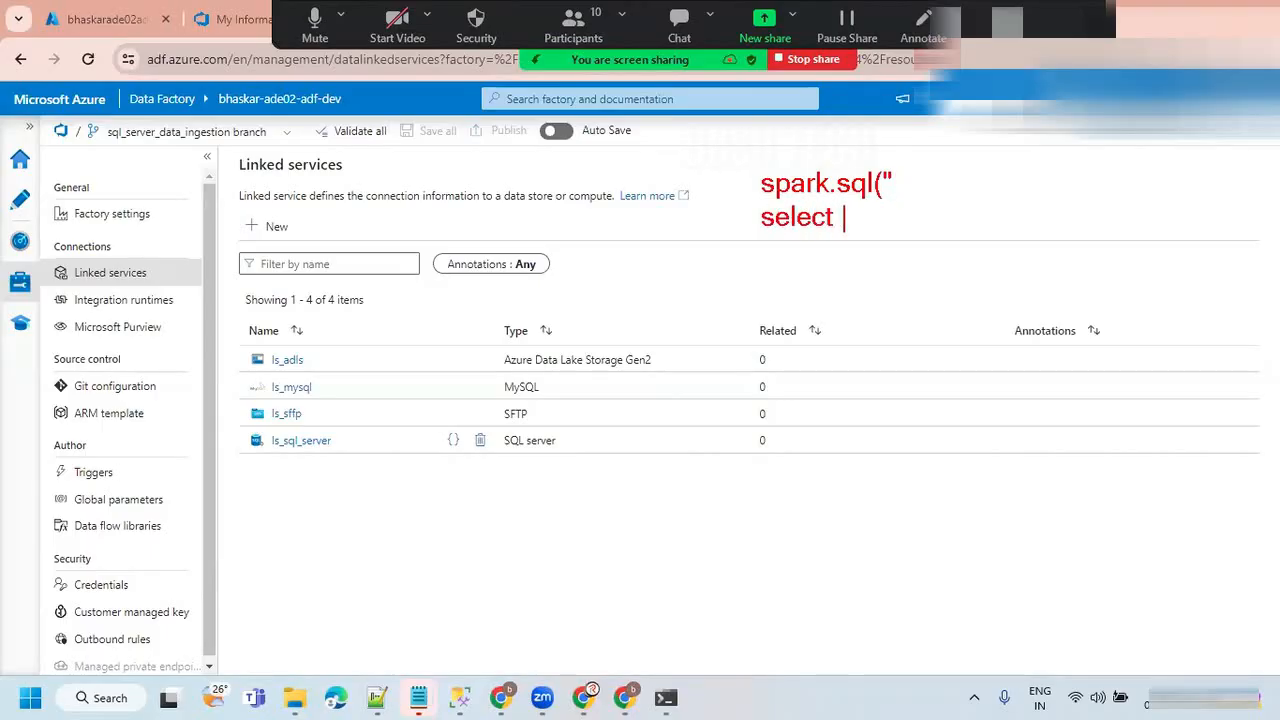
Finish the spark.sql text annotation with a line of three double quotation marks and circle the text.
{"action": "key", "text": "Return"}
{"action": "key", "text": "Return"}
{"action": "key", "text": "BackSpace"}
{"action": "key", "text": "BackSpace"}
{"action": "key", "text": "Return"}
{"action": "type", "text": "\"\"\""}
{"action": "mouse_move", "coordinate": [910, 154]}
{"action": "left_mouse_down"}
{"action": "mouse_move", "coordinate": [765, 140]}
{"action": "mouse_move", "coordinate": [762, 278]}
{"action": "mouse_move", "coordinate": [908, 158]}
{"action": "left_mouse_up"}
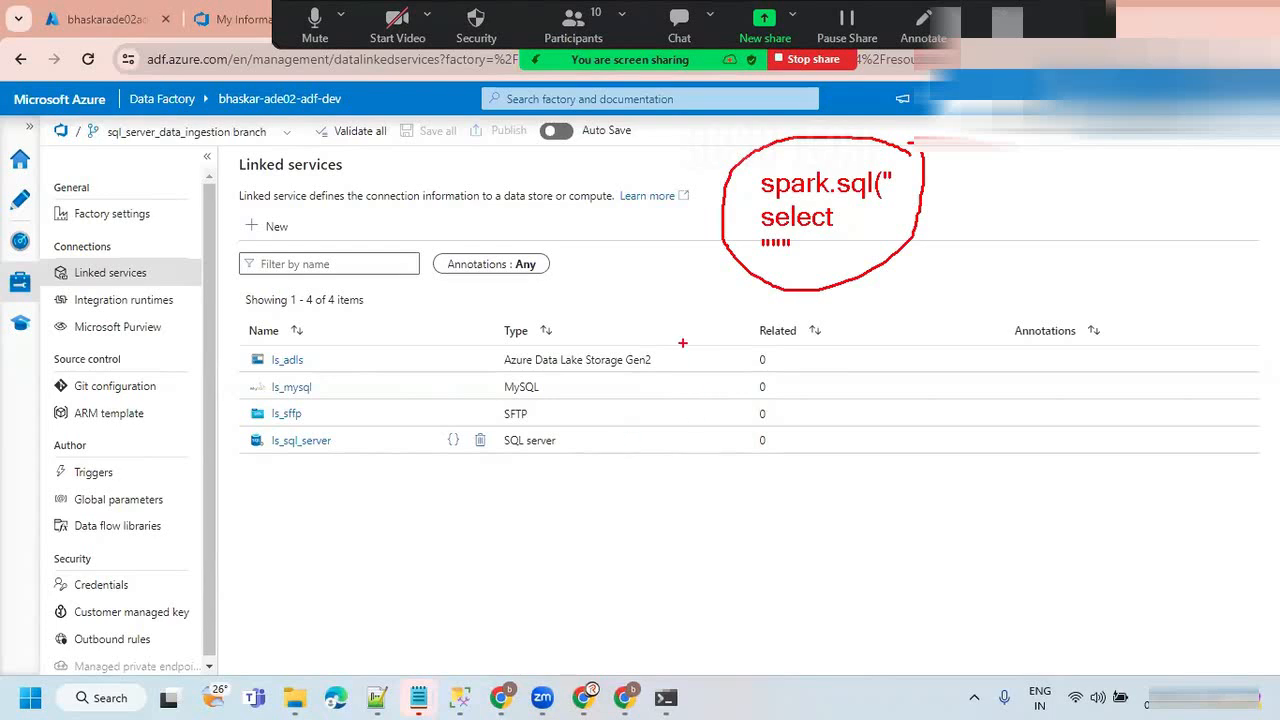
Handwrite ADLS in red below the circled spark.sql text.
{"action": "mouse_move", "coordinate": [643, 497]}
{"action": "left_mouse_down"}
{"action": "mouse_move", "coordinate": [660, 424]}
{"action": "mouse_move", "coordinate": [686, 490]}
{"action": "left_mouse_up"}
{"action": "mouse_move", "coordinate": [640, 482]}
{"action": "left_mouse_down"}
{"action": "mouse_move", "coordinate": [702, 434]}
{"action": "mouse_move", "coordinate": [712, 478]}
{"action": "left_mouse_up"}
{"action": "left_click_drag", "start_coordinate": [700, 420], "coordinate": [713, 479]}
{"action": "left_click_drag", "start_coordinate": [752, 413], "coordinate": [800, 452]}
{"action": "left_click_drag", "start_coordinate": [826, 387], "coordinate": [782, 452]}
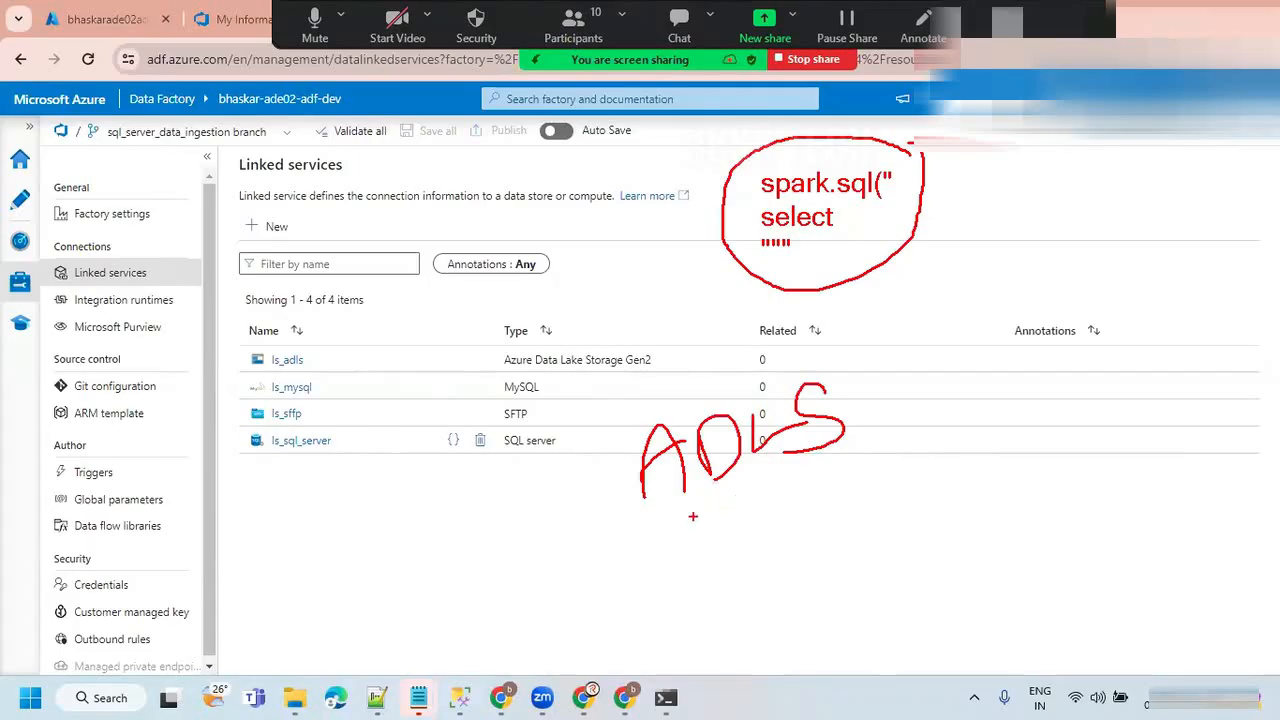
Add an underlined ADF note with an arrow to ADLS, double-underline ADLS and draw a bracket beside it.
{"action": "mouse_move", "coordinate": [508, 476]}
{"action": "left_mouse_down"}
{"action": "mouse_move", "coordinate": [590, 470]}
{"action": "mouse_move", "coordinate": [568, 486]}
{"action": "left_mouse_up"}
{"action": "mouse_move", "coordinate": [500, 430]}
{"action": "left_mouse_down"}
{"action": "mouse_move", "coordinate": [534, 394]}
{"action": "mouse_move", "coordinate": [535, 365]}
{"action": "left_mouse_up"}
{"action": "left_click_drag", "start_coordinate": [550, 350], "coordinate": [552, 384]}
{"action": "mouse_move", "coordinate": [541, 350]}
{"action": "left_mouse_down"}
{"action": "mouse_move", "coordinate": [563, 346]}
{"action": "mouse_move", "coordinate": [549, 379]}
{"action": "left_mouse_up"}
{"action": "left_click_drag", "start_coordinate": [573, 351], "coordinate": [579, 378]}
{"action": "left_click_drag", "start_coordinate": [598, 326], "coordinate": [568, 378]}
{"action": "mouse_move", "coordinate": [562, 384]}
{"action": "left_mouse_down"}
{"action": "mouse_move", "coordinate": [604, 352]}
{"action": "mouse_move", "coordinate": [484, 452]}
{"action": "mouse_move", "coordinate": [502, 450]}
{"action": "left_mouse_up"}
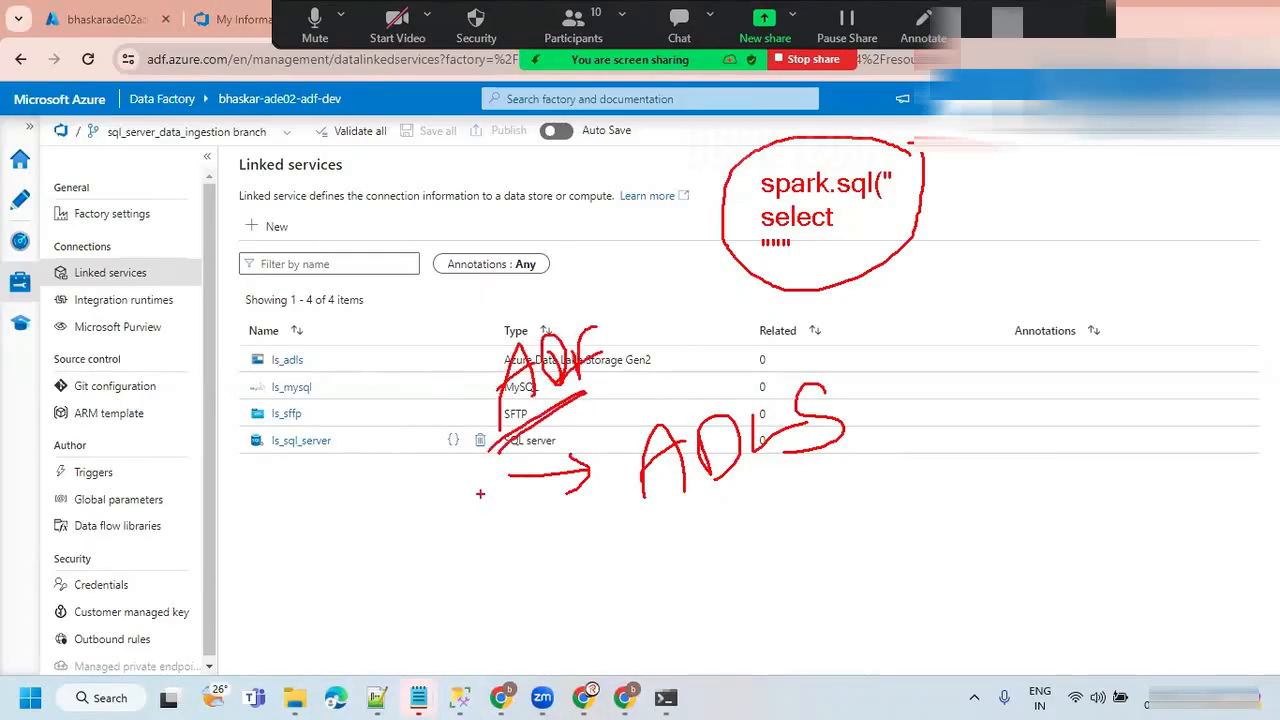
{"action": "mouse_move", "coordinate": [652, 540]}
{"action": "left_mouse_down"}
{"action": "mouse_move", "coordinate": [940, 430]}
{"action": "mouse_move", "coordinate": [816, 452]}
{"action": "mouse_move", "coordinate": [898, 436]}
{"action": "left_mouse_up"}
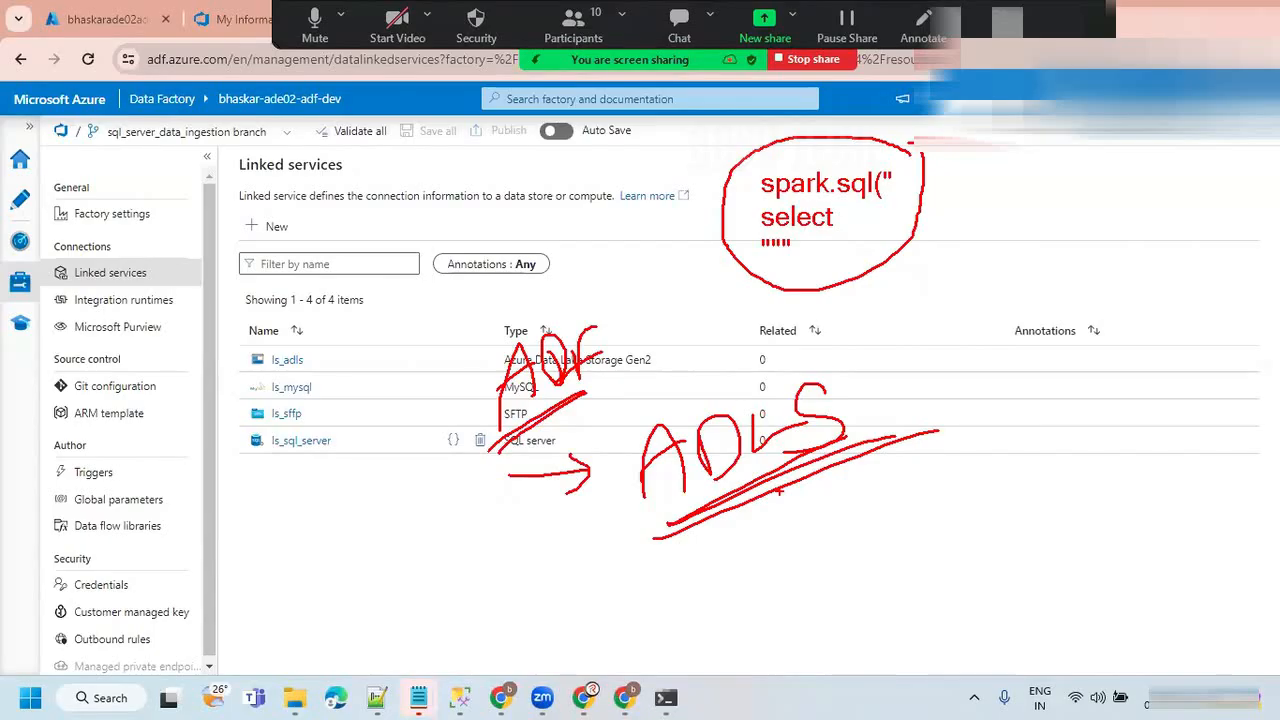
{"action": "mouse_move", "coordinate": [922, 326]}
{"action": "left_mouse_down"}
{"action": "mouse_move", "coordinate": [942, 298]}
{"action": "mouse_move", "coordinate": [972, 372]}
{"action": "mouse_move", "coordinate": [974, 436]}
{"action": "left_mouse_up"}
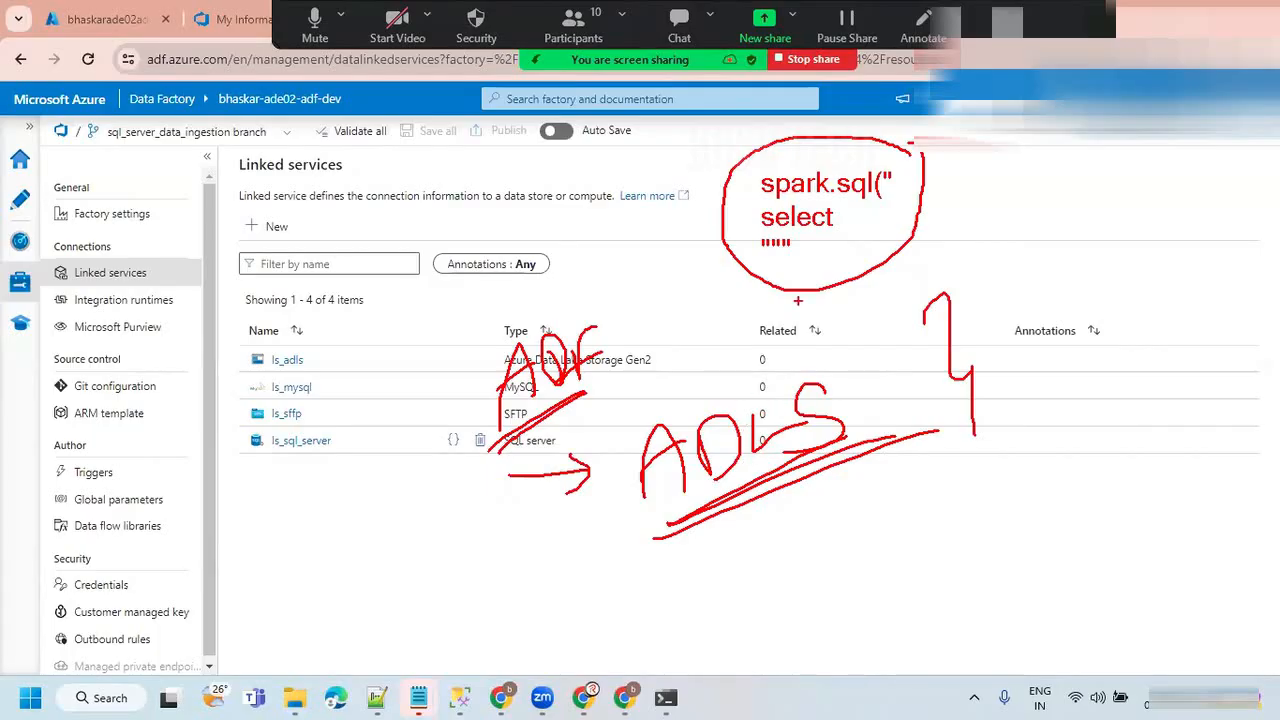
Handwrite DBFS below the ADLS note, underline it twice and clear all annotations.
{"action": "left_click_drag", "start_coordinate": [771, 590], "coordinate": [776, 628]}
{"action": "left_click_drag", "start_coordinate": [777, 535], "coordinate": [792, 628]}
{"action": "left_click_drag", "start_coordinate": [822, 565], "coordinate": [850, 622]}
{"action": "left_click_drag", "start_coordinate": [879, 555], "coordinate": [886, 590]}
{"action": "mouse_move", "coordinate": [884, 565]}
{"action": "left_mouse_down"}
{"action": "mouse_move", "coordinate": [916, 518]}
{"action": "mouse_move", "coordinate": [928, 548]}
{"action": "left_mouse_up"}
{"action": "mouse_move", "coordinate": [946, 520]}
{"action": "left_mouse_down"}
{"action": "mouse_move", "coordinate": [922, 540]}
{"action": "mouse_move", "coordinate": [912, 578]}
{"action": "left_mouse_up"}
{"action": "mouse_move", "coordinate": [828, 638]}
{"action": "left_mouse_down"}
{"action": "mouse_move", "coordinate": [955, 588]}
{"action": "mouse_move", "coordinate": [938, 578]}
{"action": "left_mouse_up"}
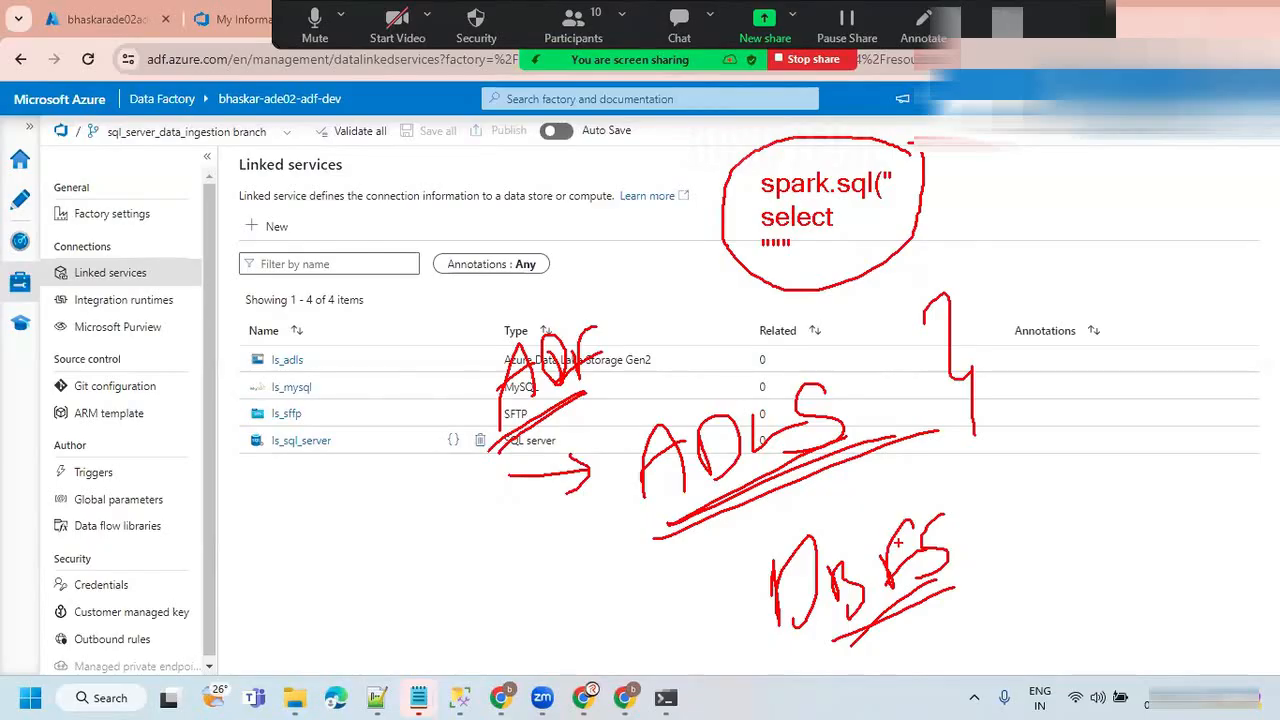
{"action": "key", "text": "Escape"}
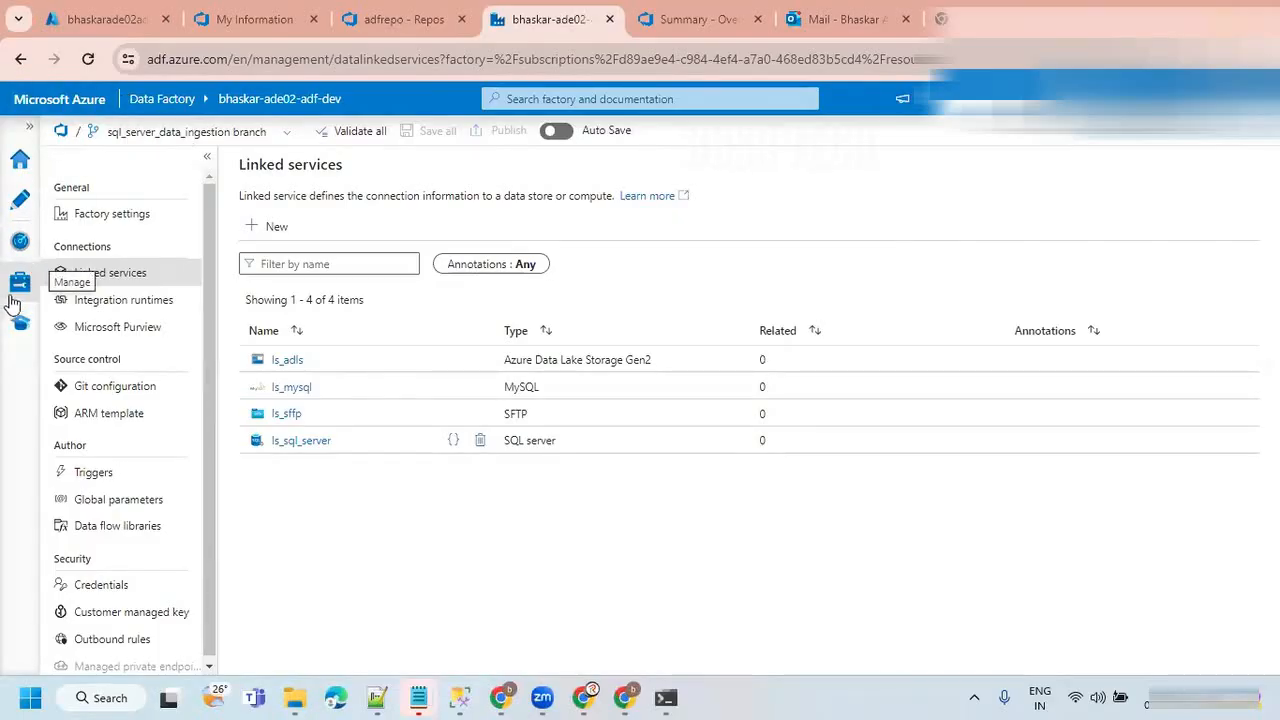
Switch to the Azure portal and open the ade01-adb-dev resource from the ade01-dev-rg resource group.
{"action": "left_click", "coordinate": [103, 19]}
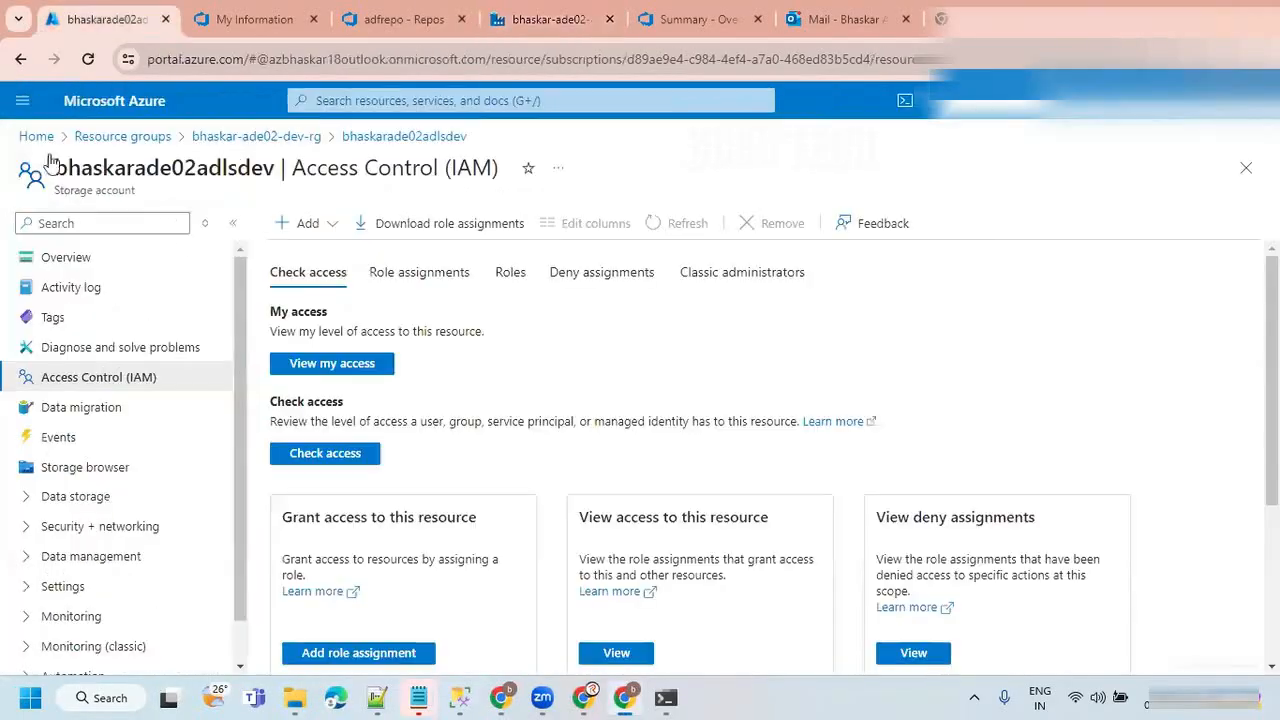
{"action": "left_click", "coordinate": [122, 136]}
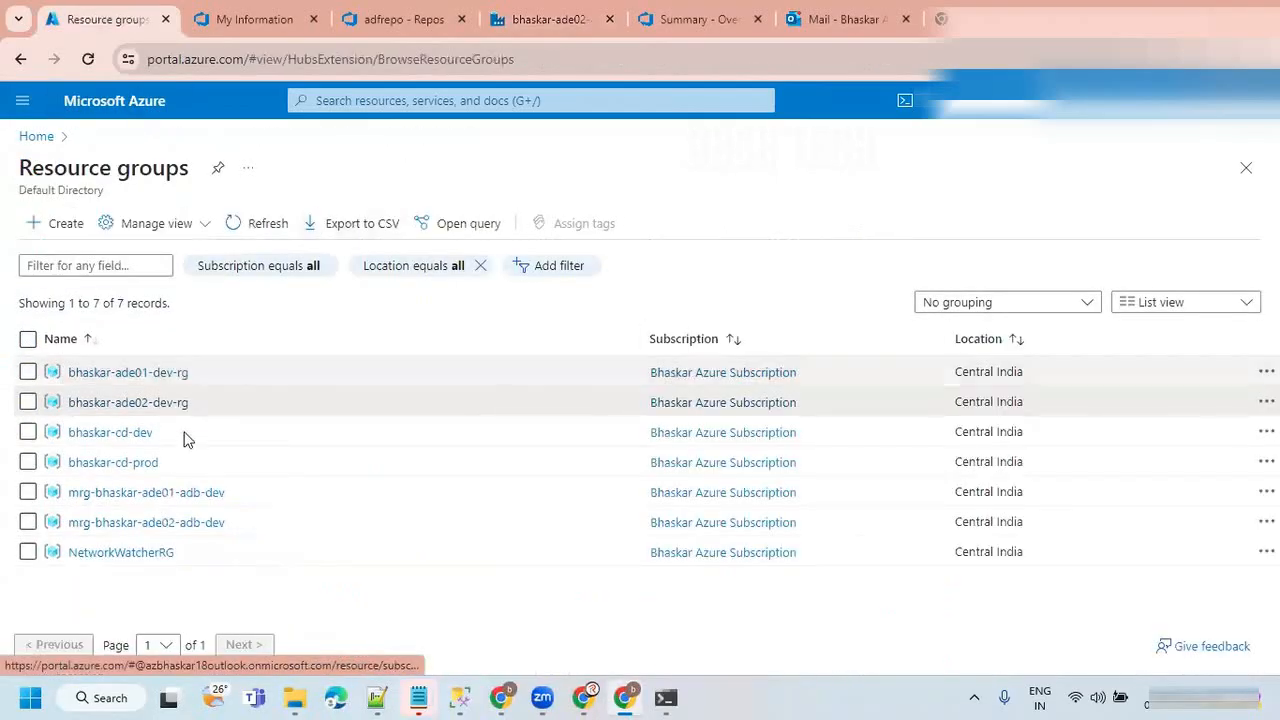
{"action": "left_click", "coordinate": [140, 372]}
{"action": "left_click", "coordinate": [261, 168]}
{"action": "left_click", "coordinate": [396, 494]}
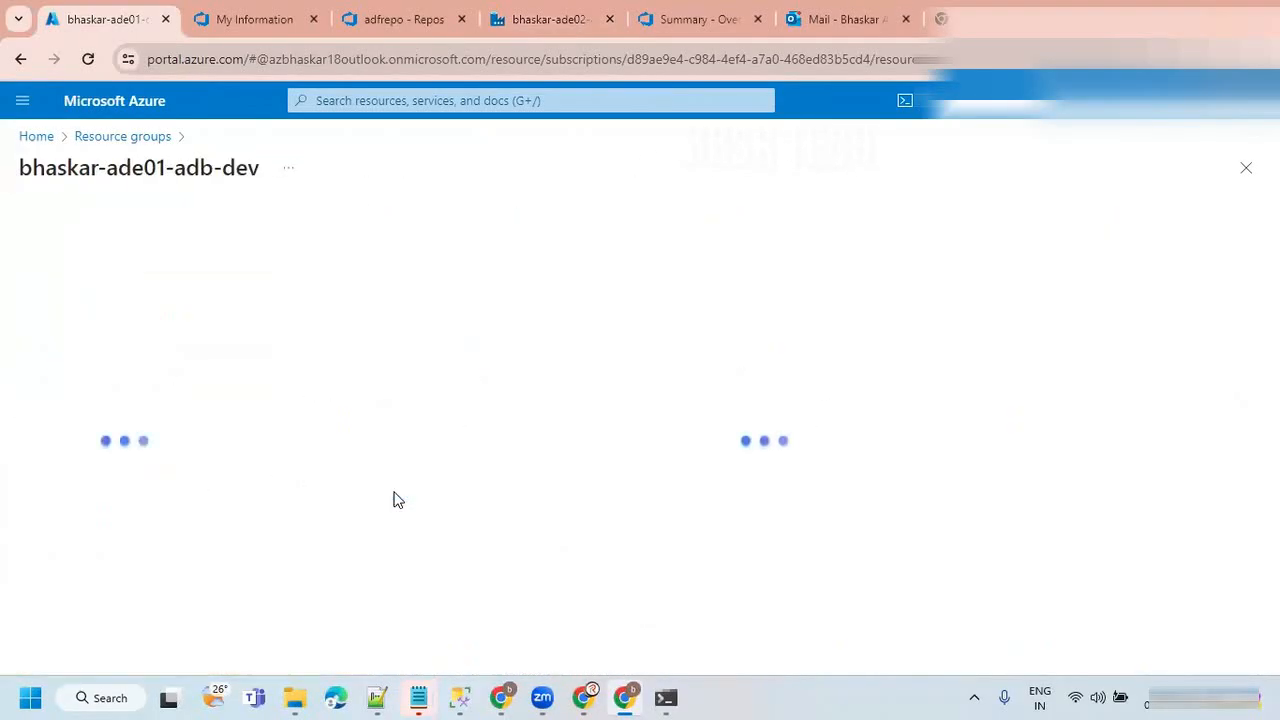
Launch the Databricks workspace and open the ADB Cluster details from its compute resources.
{"action": "left_click", "coordinate": [710, 636]}
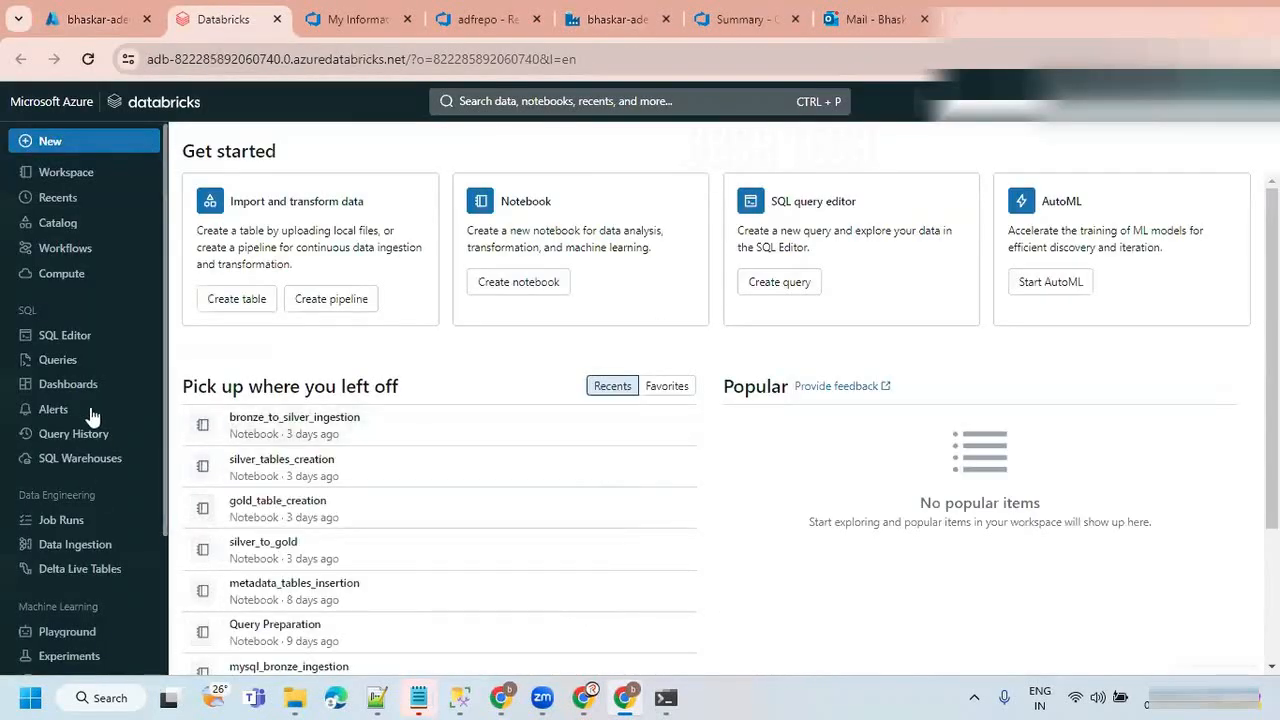
{"action": "left_click", "coordinate": [70, 250]}
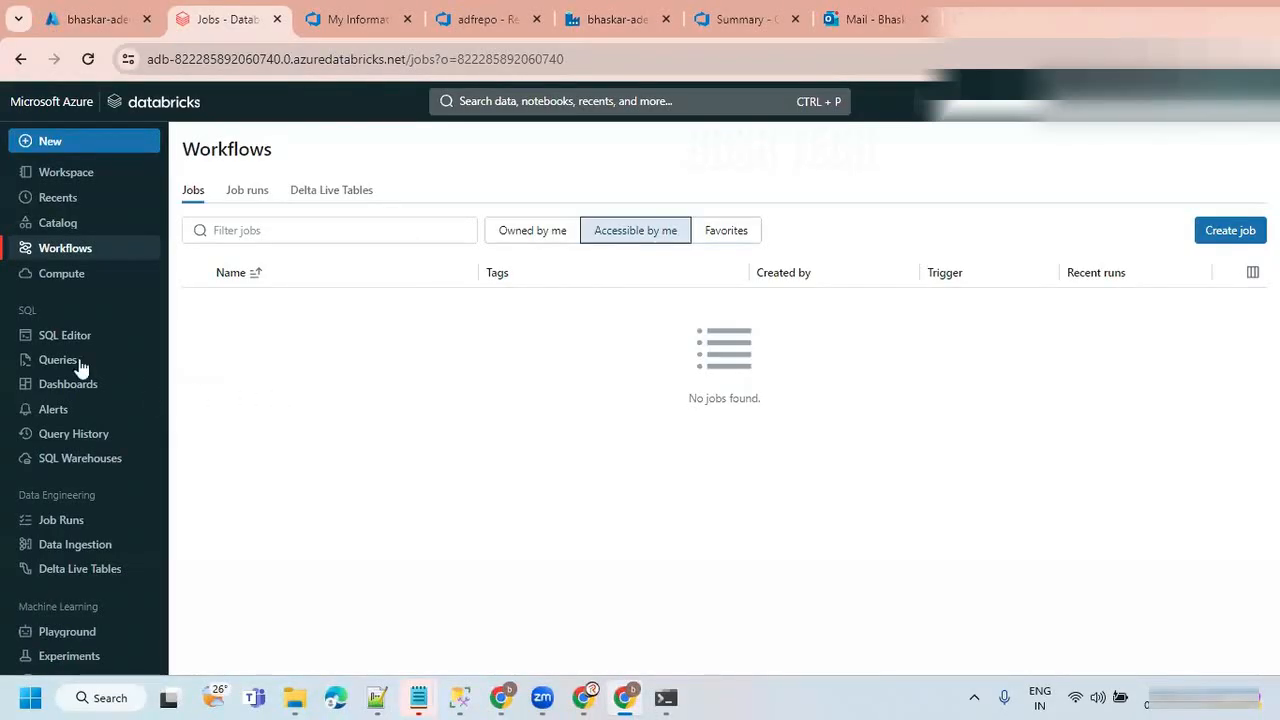
{"action": "left_click", "coordinate": [62, 273]}
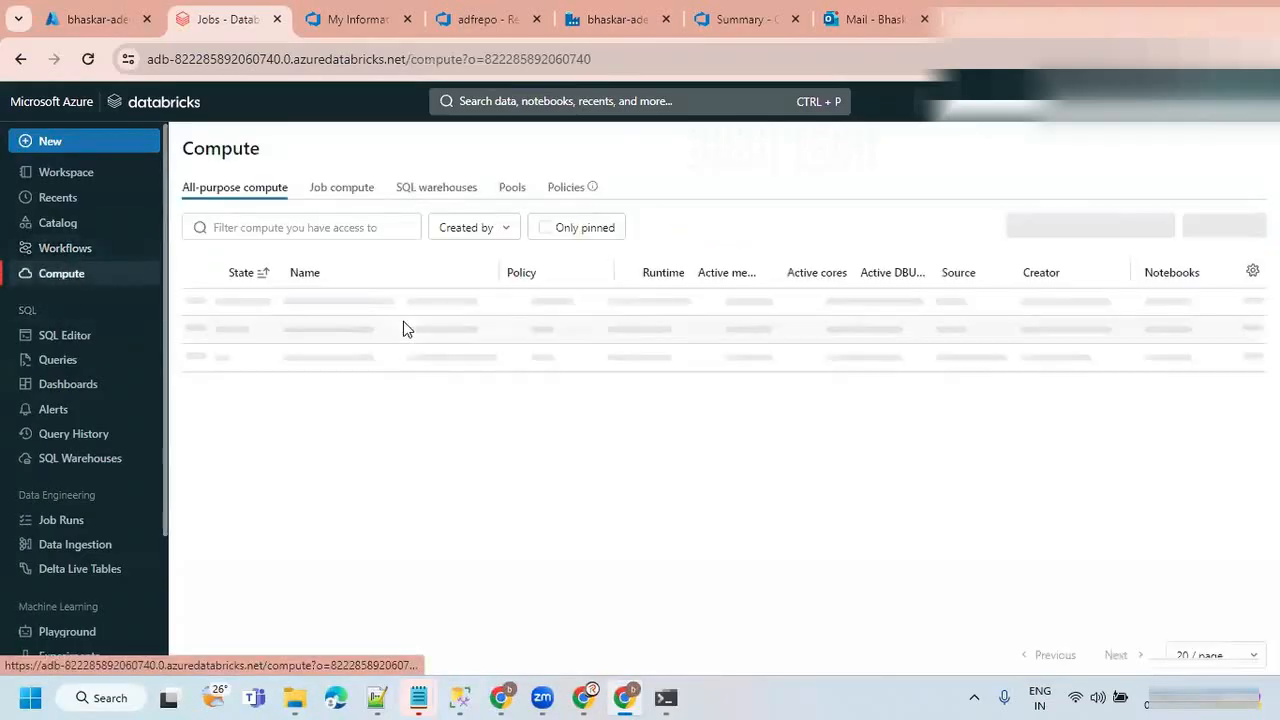
{"action": "left_click", "coordinate": [316, 304]}
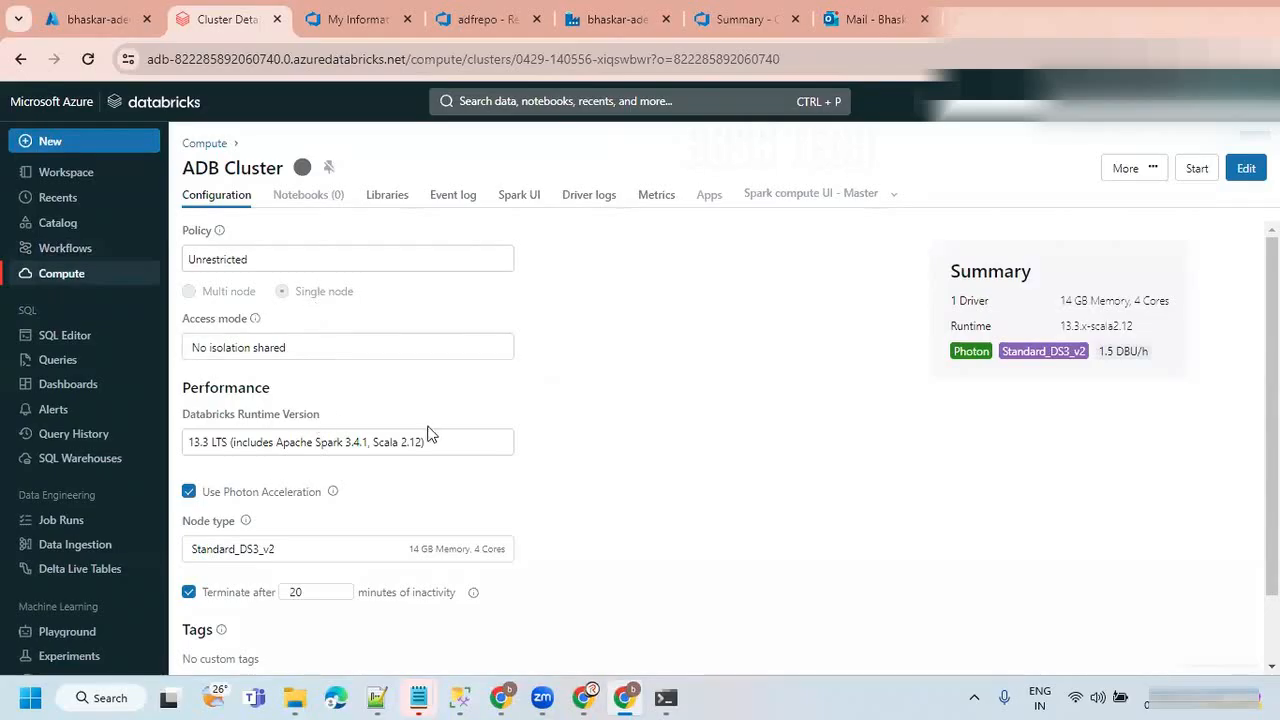
Review the ADB Cluster configuration and expand its advanced options to examine the Spark config.
{"action": "scroll", "coordinate": [510, 435], "scroll_direction": "down", "scroll_amount": 1}
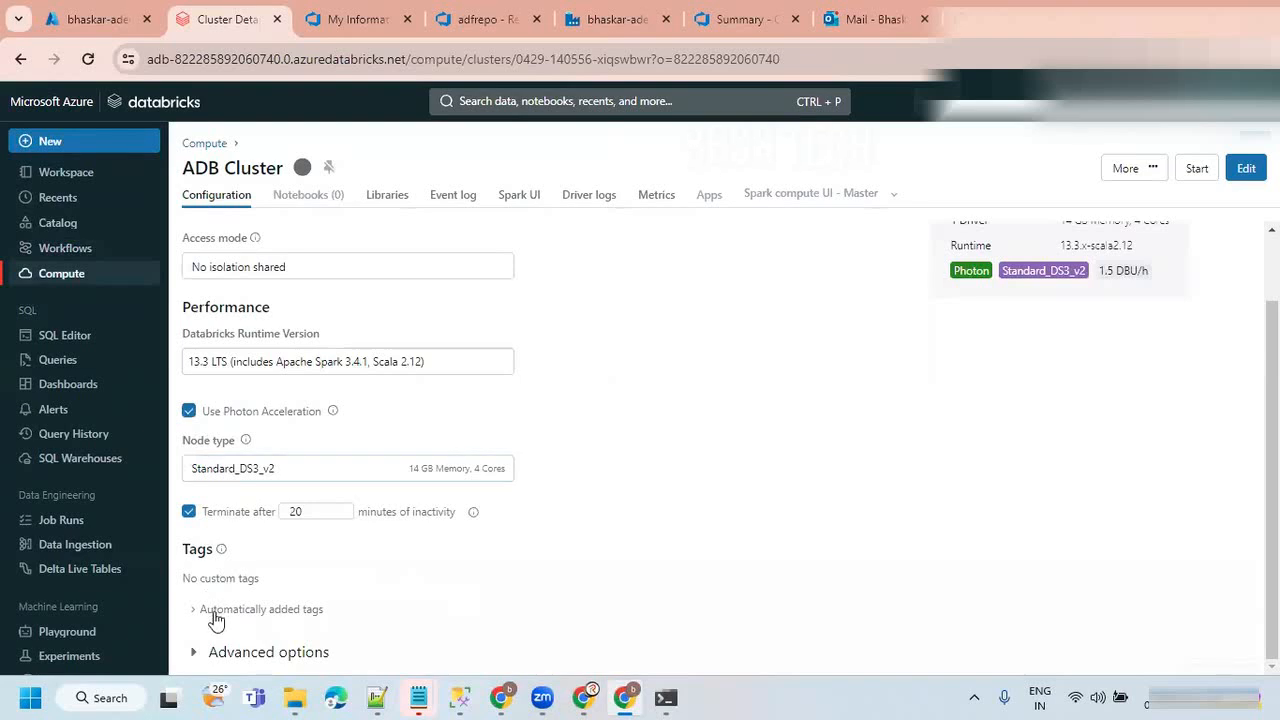
{"action": "scroll", "coordinate": [318, 392], "scroll_direction": "up", "scroll_amount": 2}
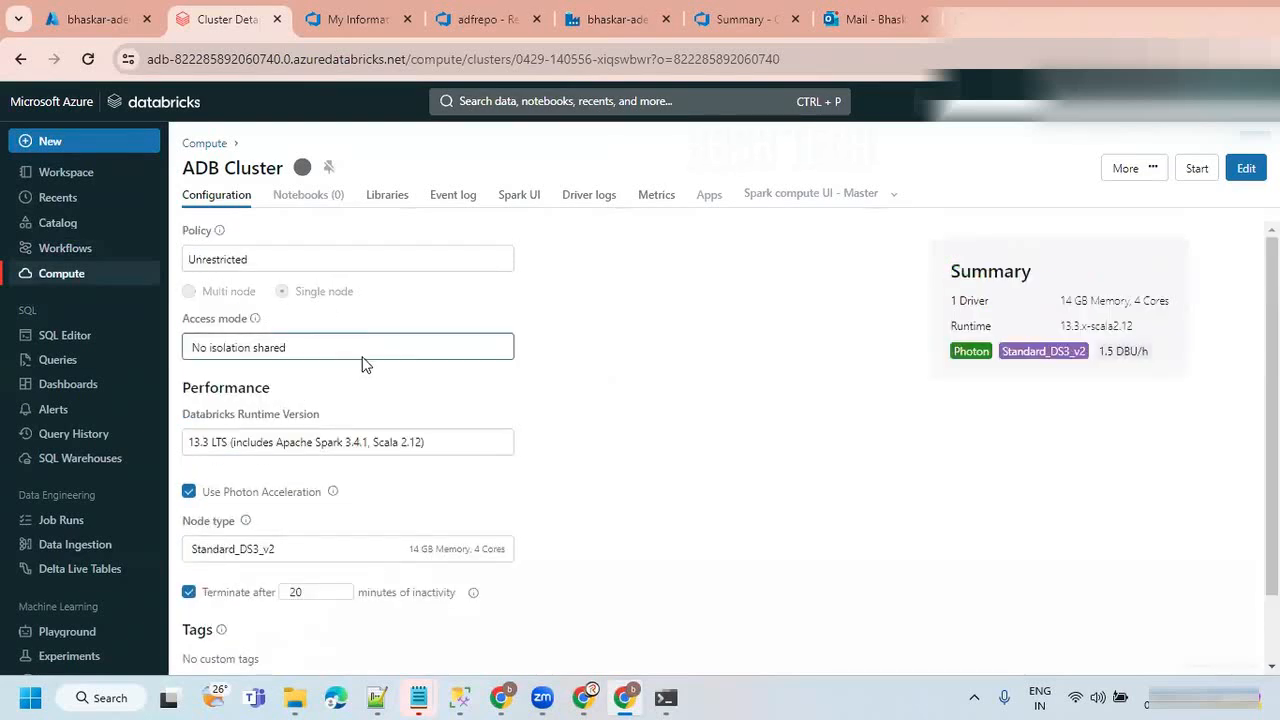
{"action": "scroll", "coordinate": [394, 380], "scroll_direction": "down", "scroll_amount": 2}
{"action": "left_click", "coordinate": [253, 655]}
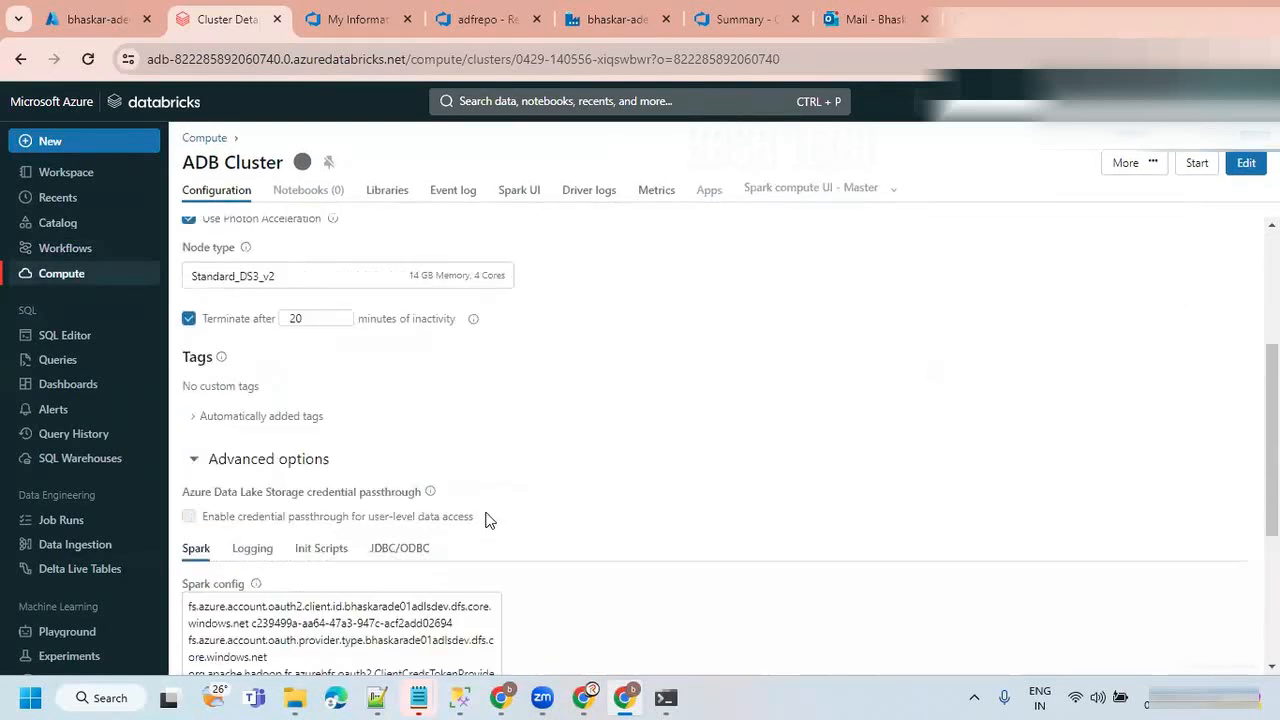
{"action": "scroll", "coordinate": [486, 520], "scroll_direction": "down", "scroll_amount": 5}
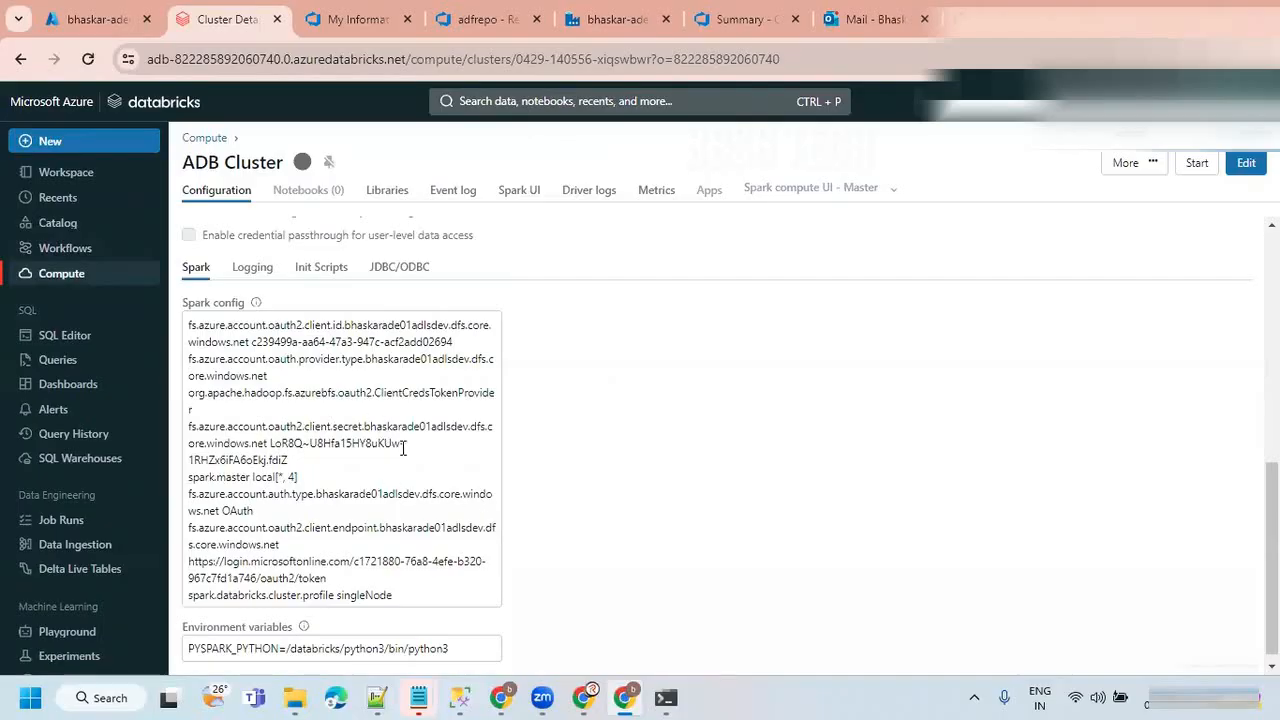
{"action": "key", "text": "ctrl+a"}
{"action": "left_click", "coordinate": [390, 472]}
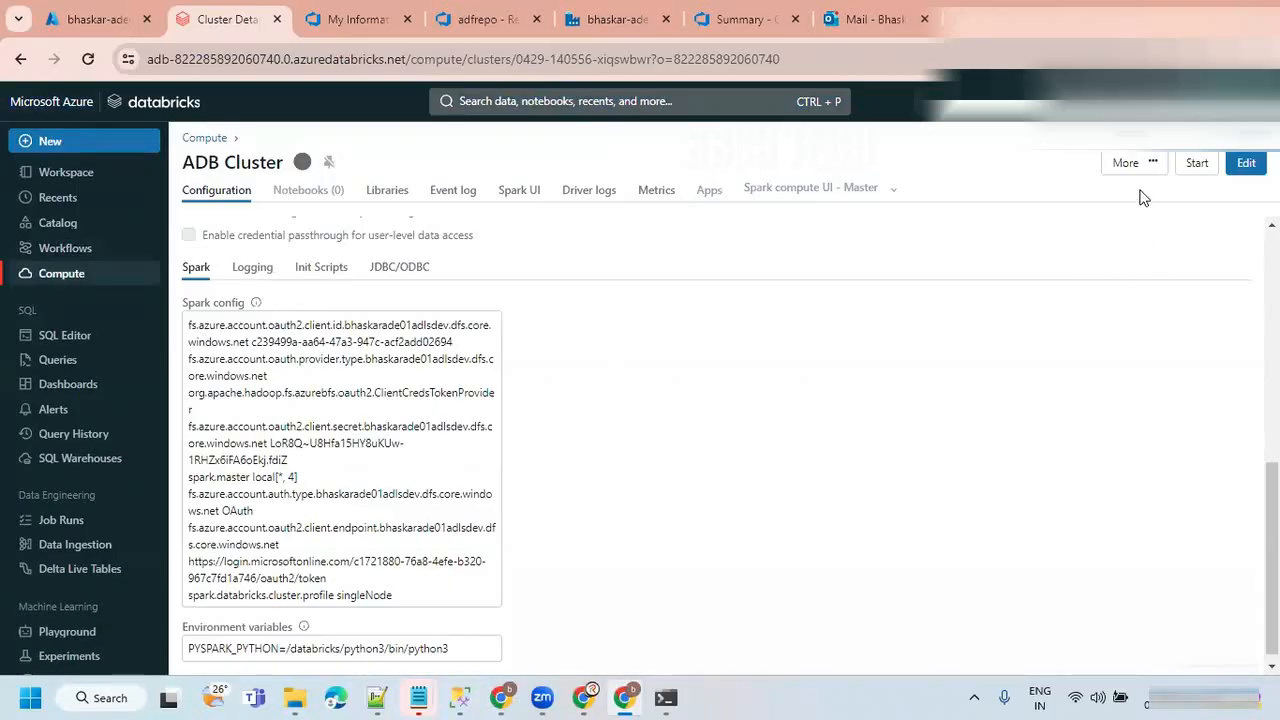
Open ADB Cluster for editing, expand the advanced options and copy the entire Spark config.
{"action": "left_click", "coordinate": [1246, 162]}
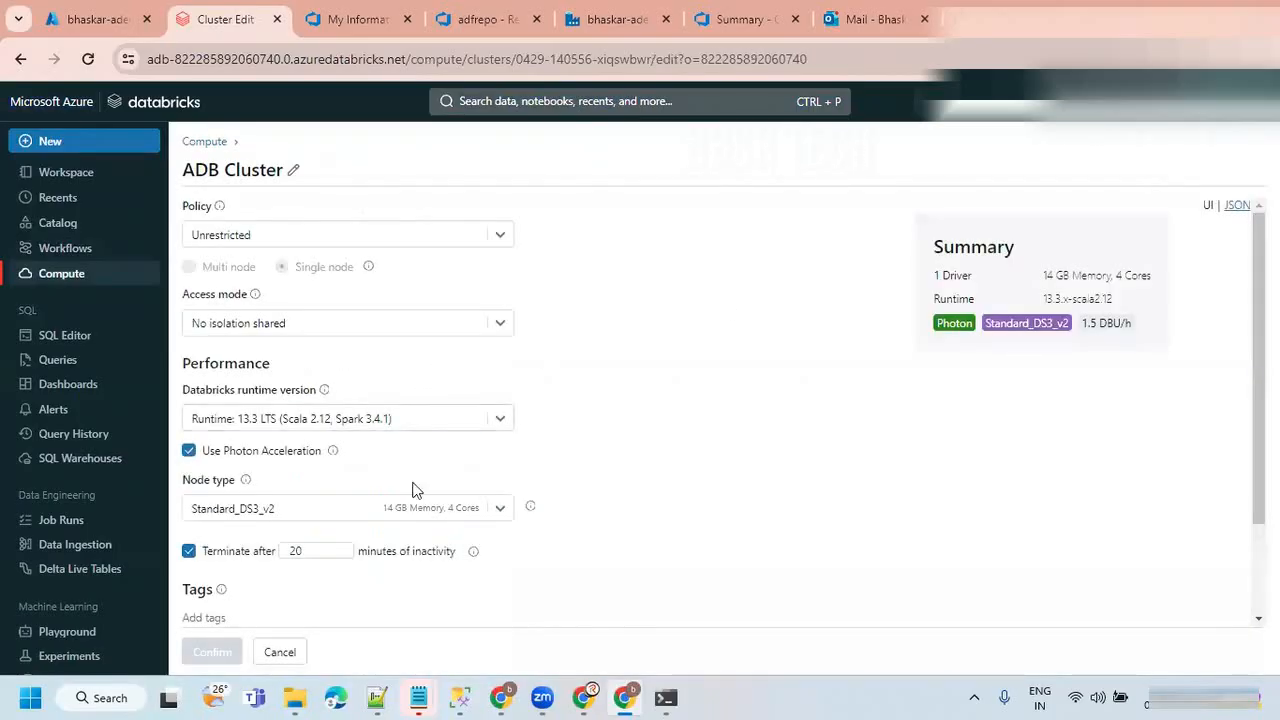
{"action": "scroll", "coordinate": [401, 497], "scroll_direction": "down", "scroll_amount": 2}
{"action": "left_click", "coordinate": [251, 604]}
{"action": "scroll", "coordinate": [451, 509], "scroll_direction": "down", "scroll_amount": 5}
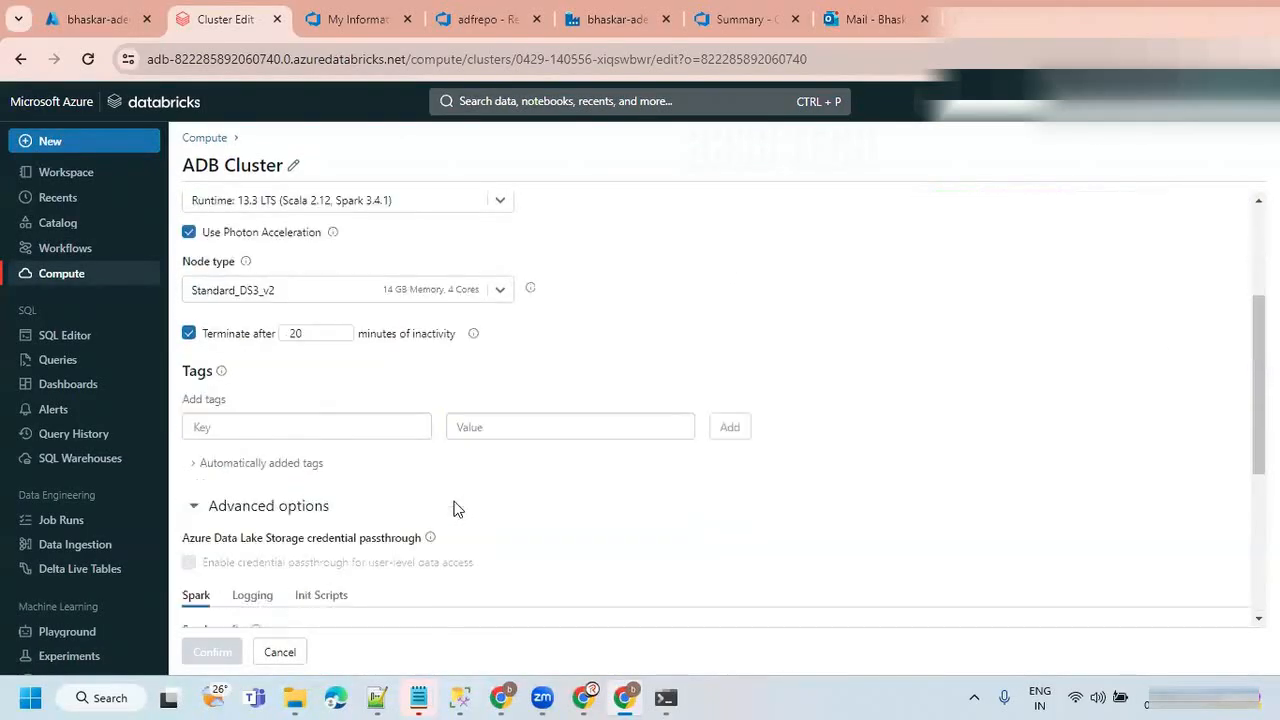
{"action": "left_click", "coordinate": [441, 362]}
{"action": "key", "text": "ctrl+a"}
{"action": "key", "text": "ctrl+c"}
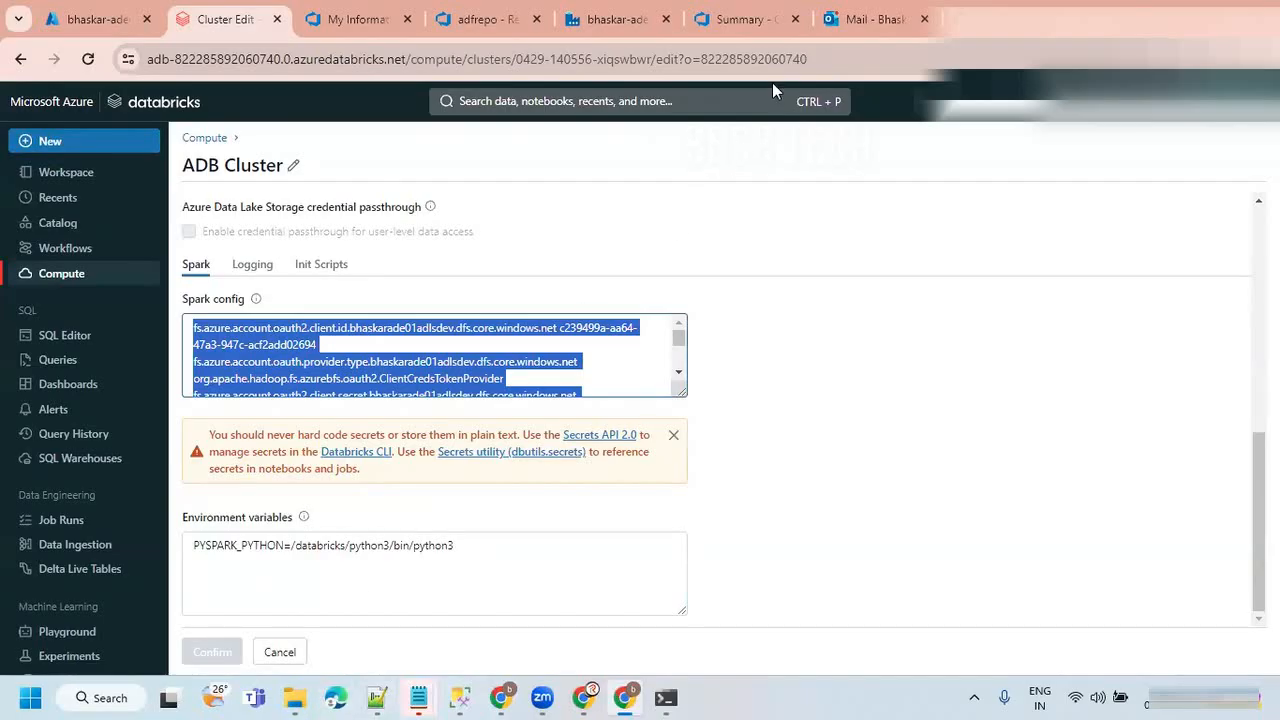
{"action": "left_click", "coordinate": [626, 88]}
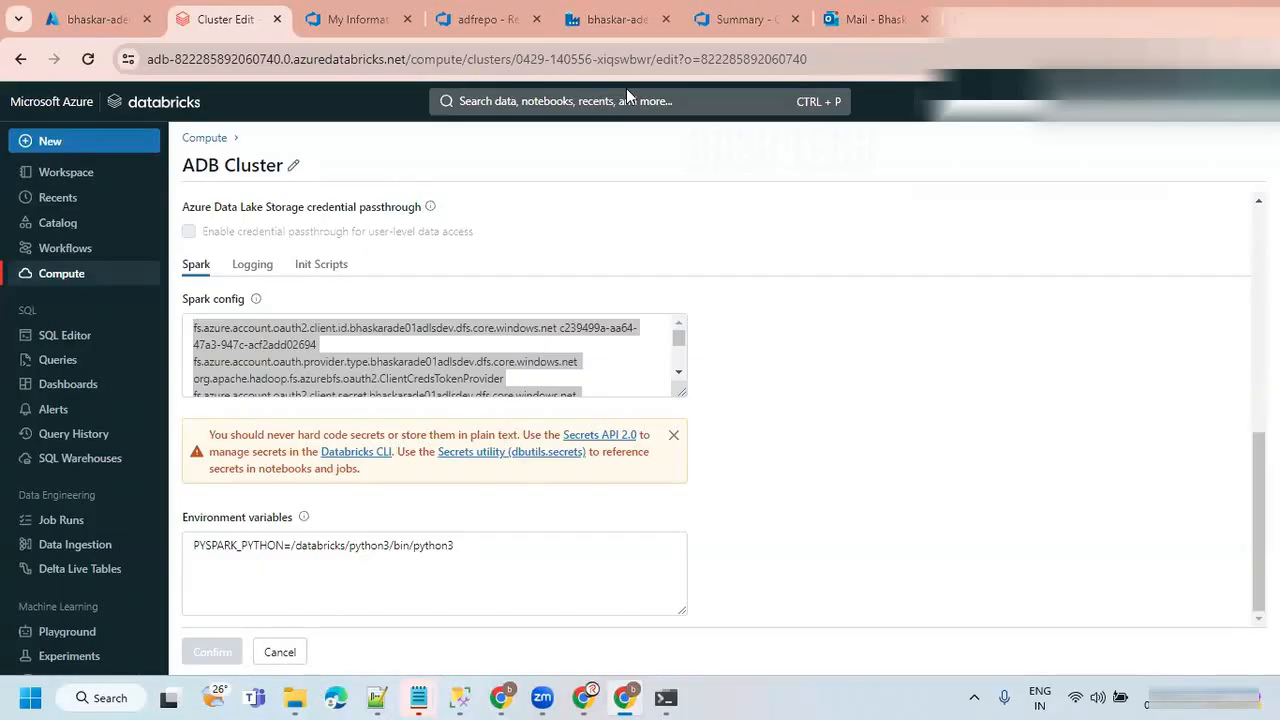
Switch to Notepad, paste the Spark config with its client secret into a new document and maximize the window.
{"action": "left_click", "coordinate": [419, 699]}
{"action": "left_click", "coordinate": [598, 620]}
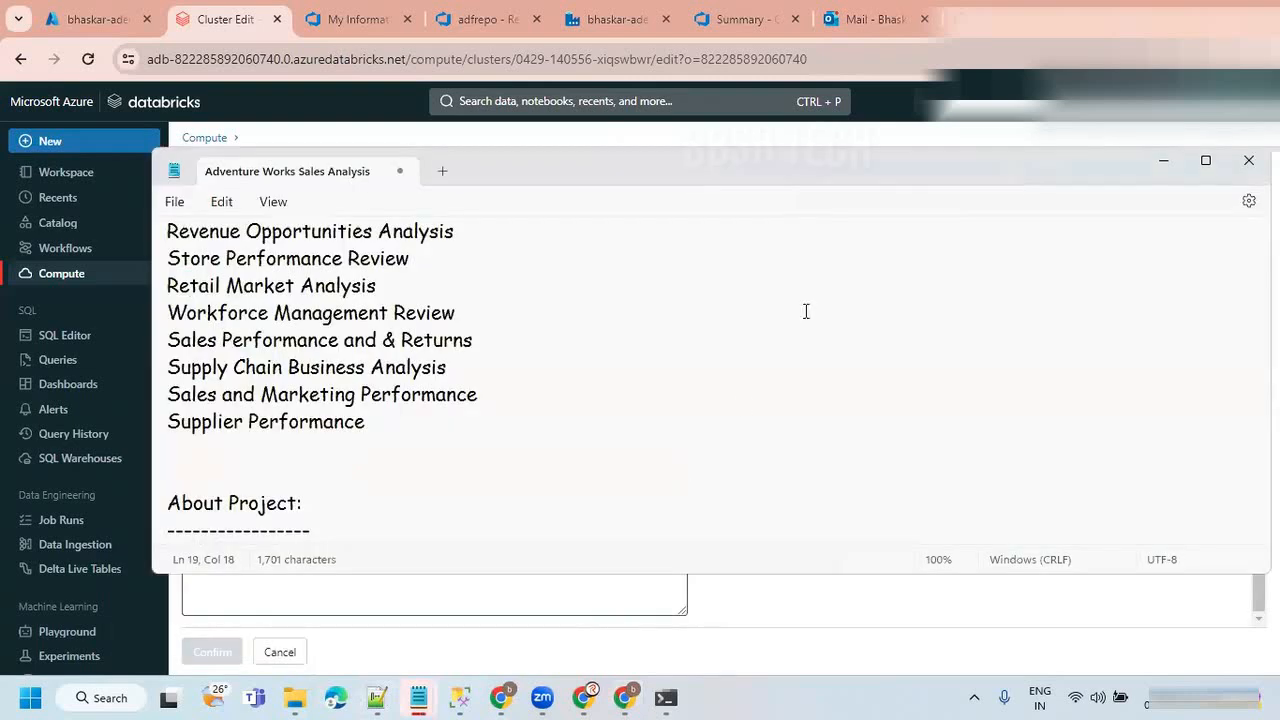
{"action": "key", "text": "ctrl+n"}
{"action": "key", "text": "ctrl+v"}
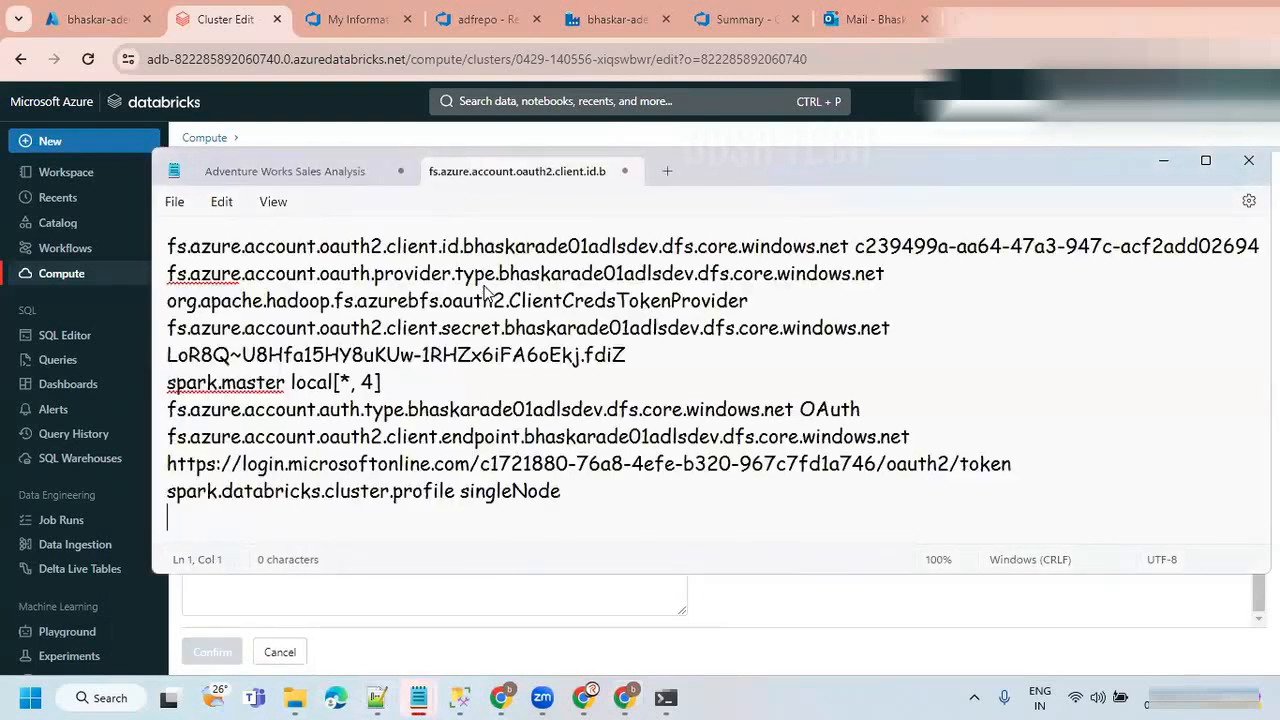
{"action": "double_click", "coordinate": [792, 168]}
{"action": "left_click", "coordinate": [441, 226]}
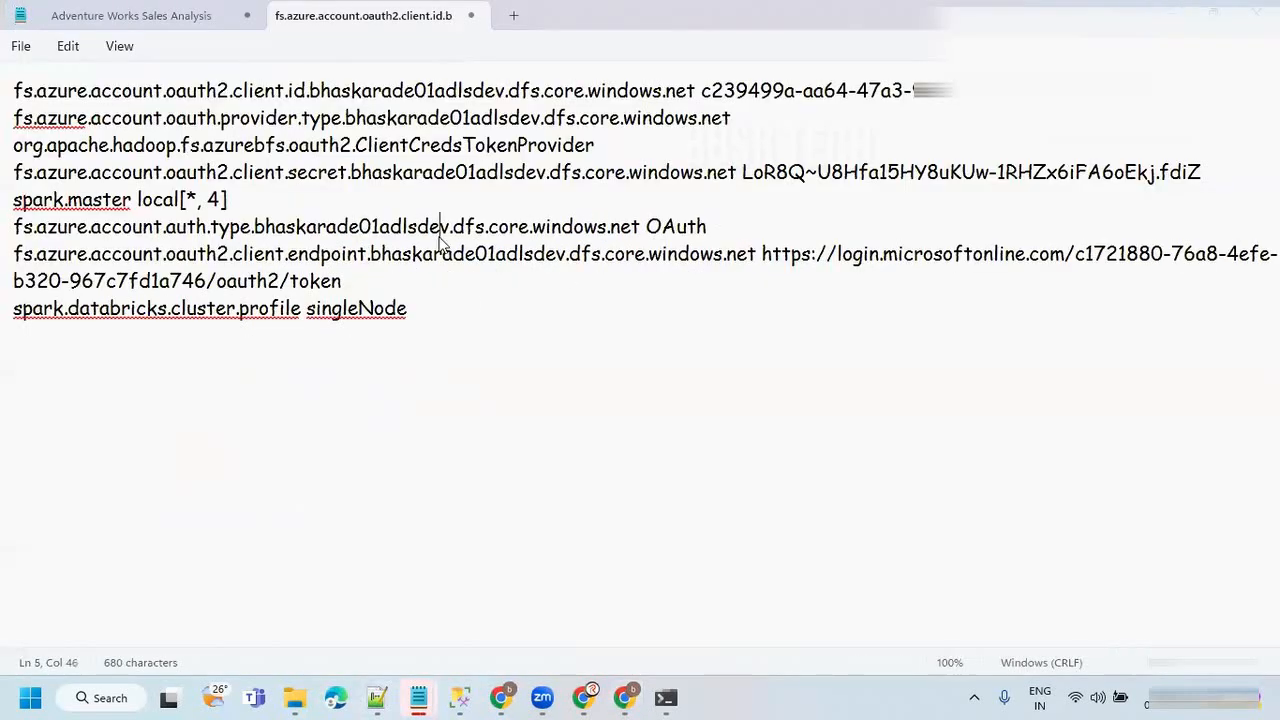
Move the spark.master local[*, 4] line to the end, below spark.databricks.cluster.profile singleNode.
{"action": "left_click", "coordinate": [361, 291]}
{"action": "left_click_drag", "start_coordinate": [245, 203], "coordinate": [10, 200]}
{"action": "key", "text": "ctrl+c"}
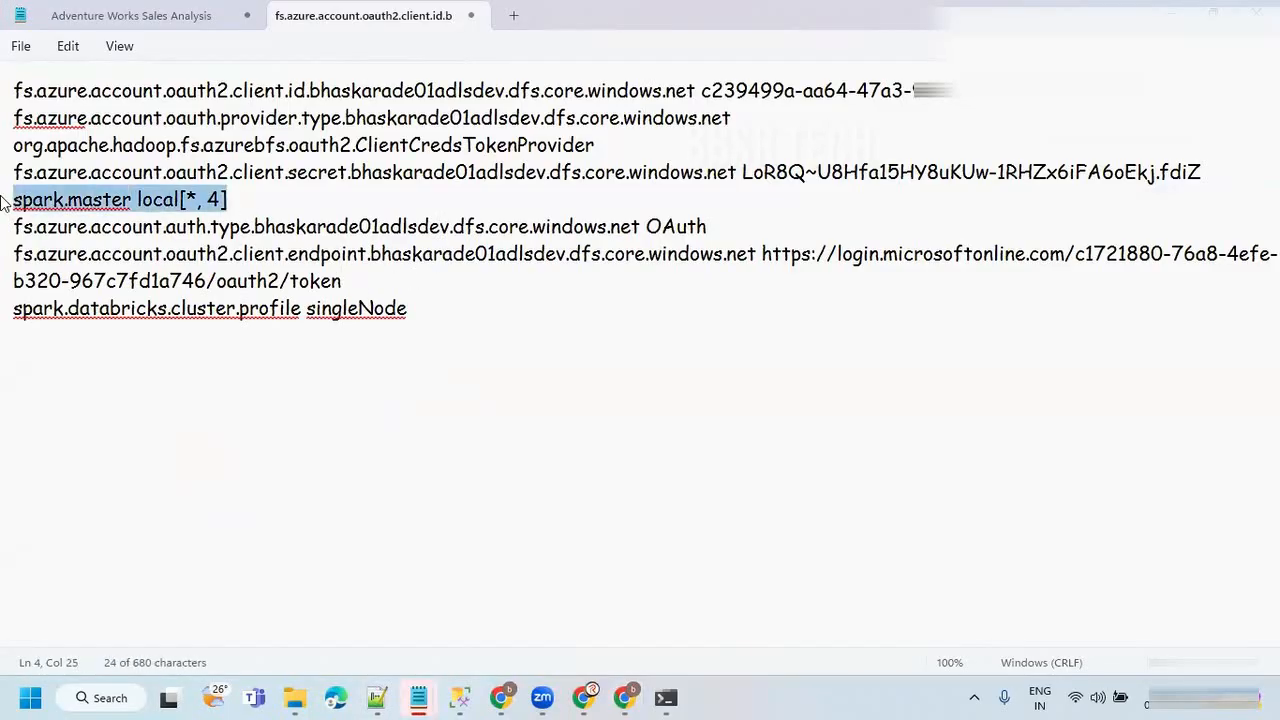
{"action": "key", "text": "Delete"}
{"action": "left_click", "coordinate": [449, 313]}
{"action": "key", "text": "Return"}
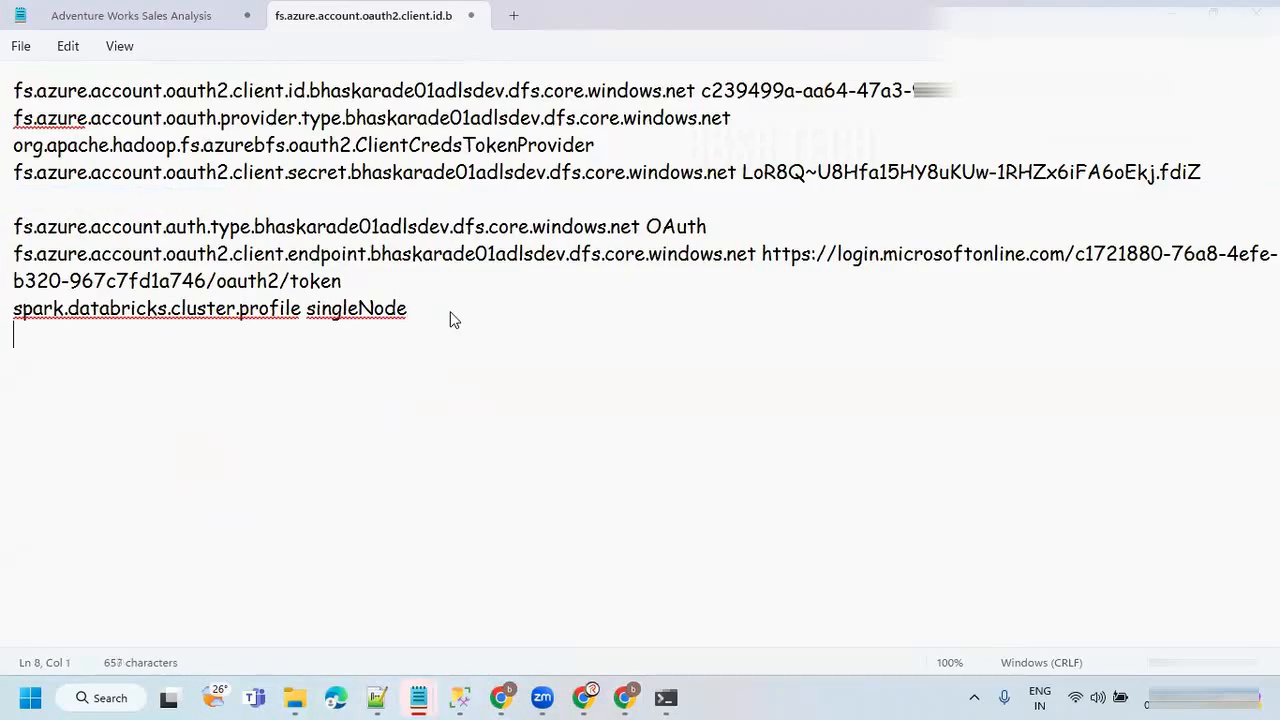
{"action": "key", "text": "ctrl+v"}
Insert a blank line above spark.databricks.cluster.profile and remove the empty line below the client secret entry.
{"action": "left_click", "coordinate": [409, 284]}
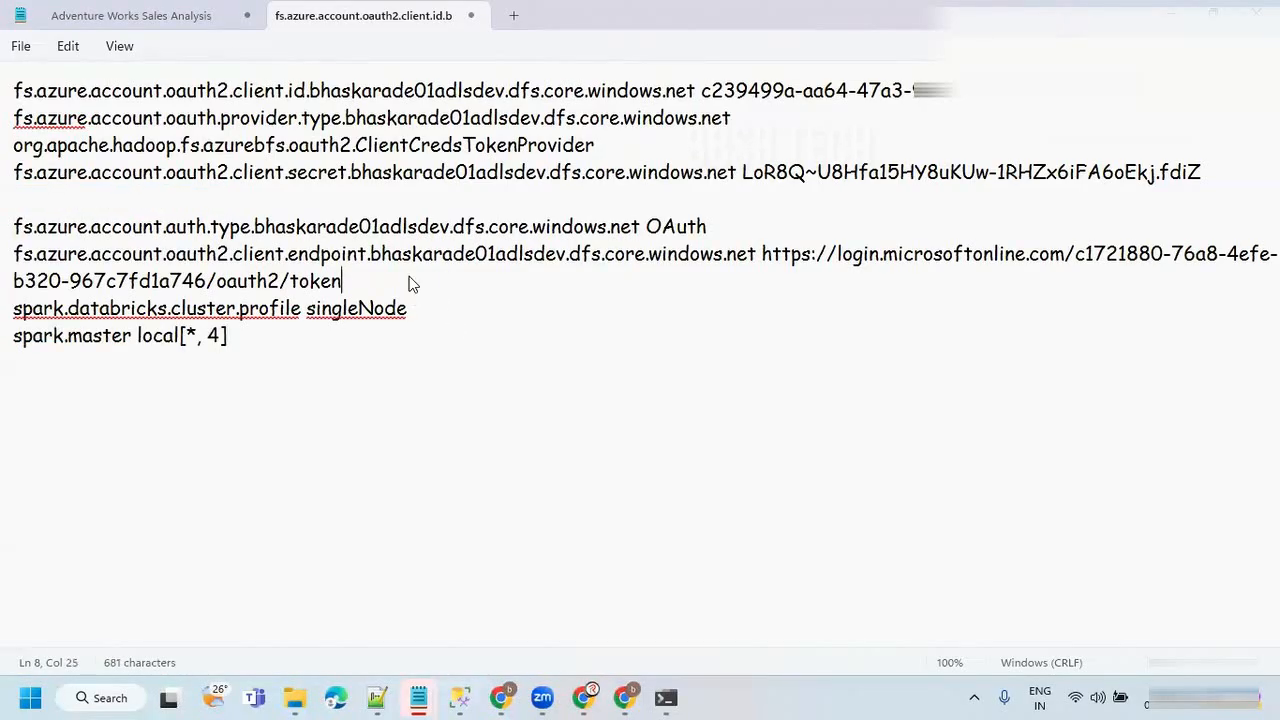
{"action": "key", "text": "Return"}
{"action": "left_click", "coordinate": [272, 208]}
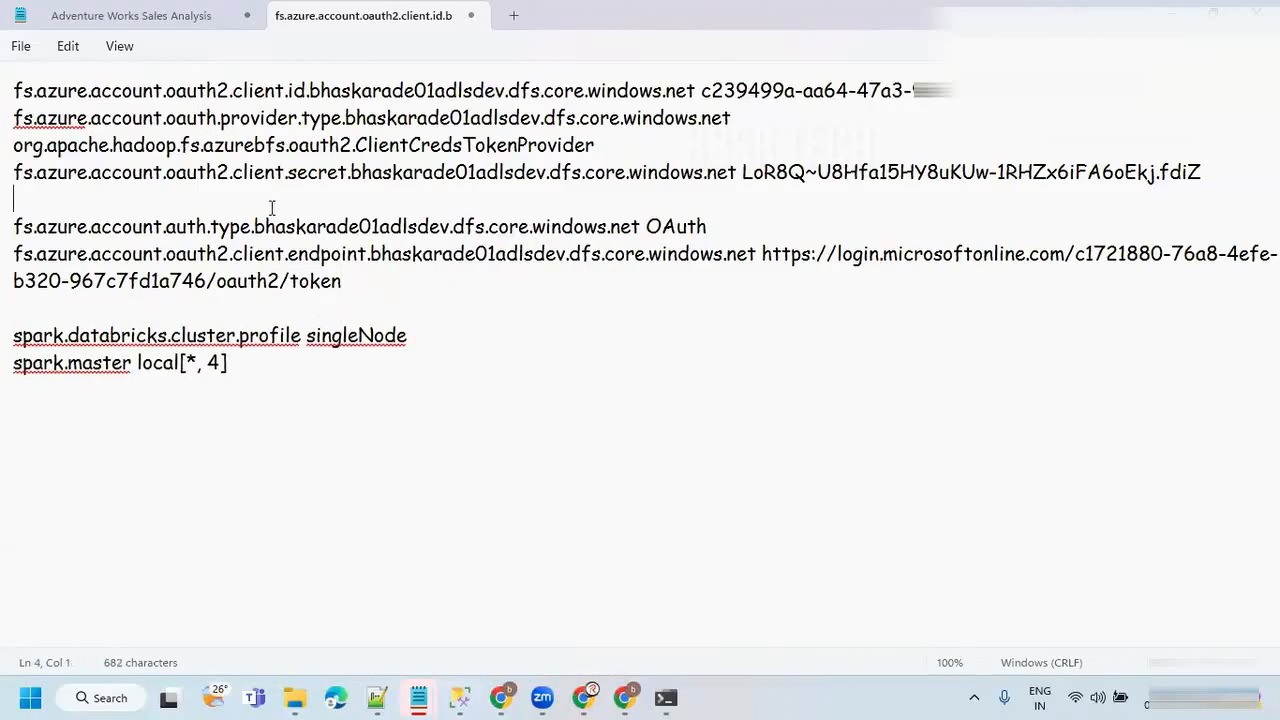
{"action": "key", "text": "BackSpace"}
Highlight the OAuth settings block and draw red boxes around the client ID and storage account name in its first line.
{"action": "left_click", "coordinate": [362, 252]}
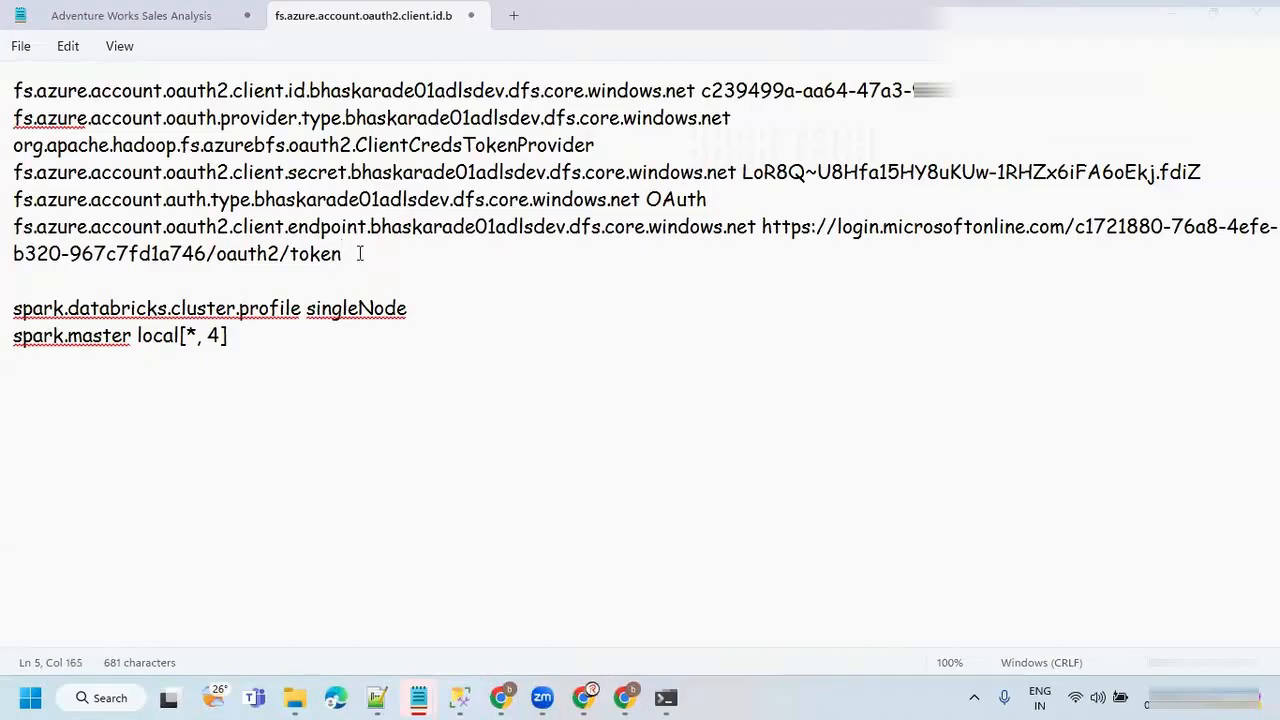
{"action": "left_click_drag", "start_coordinate": [362, 251], "coordinate": [232, 226]}
{"action": "left_click_drag", "start_coordinate": [148, 186], "coordinate": [12, 90]}
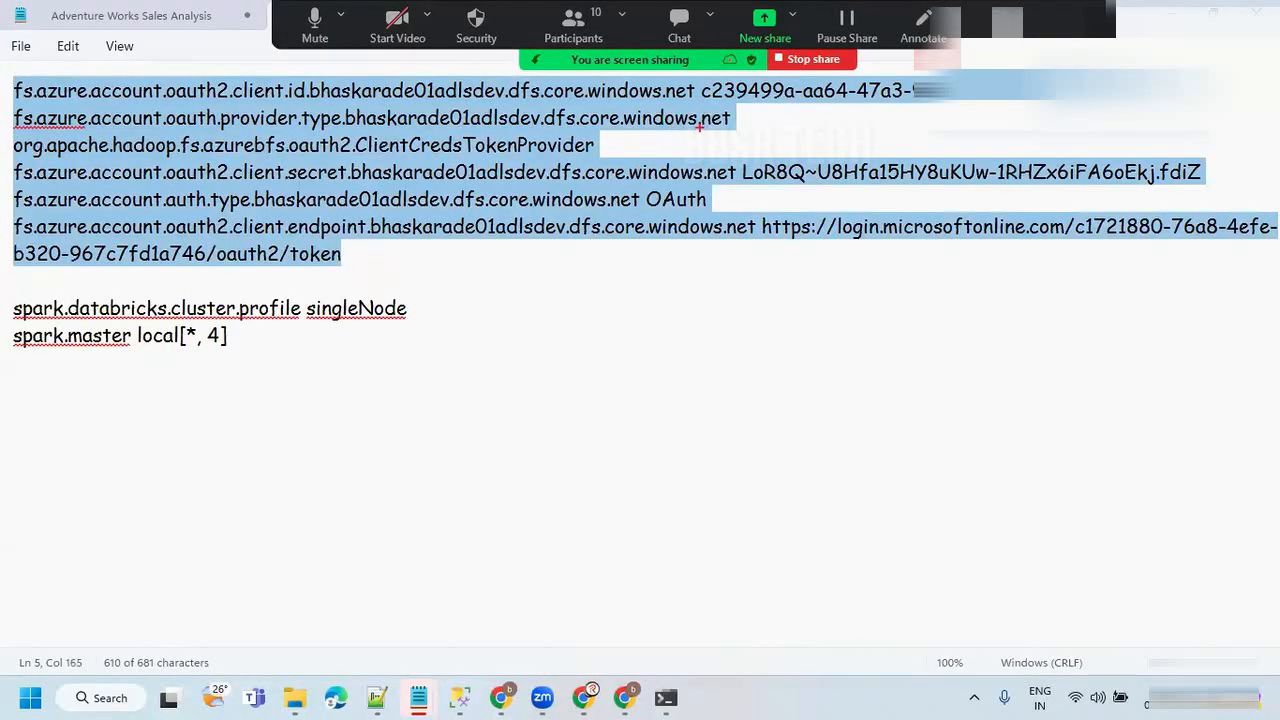
{"action": "left_click_drag", "start_coordinate": [699, 78], "coordinate": [1238, 100]}
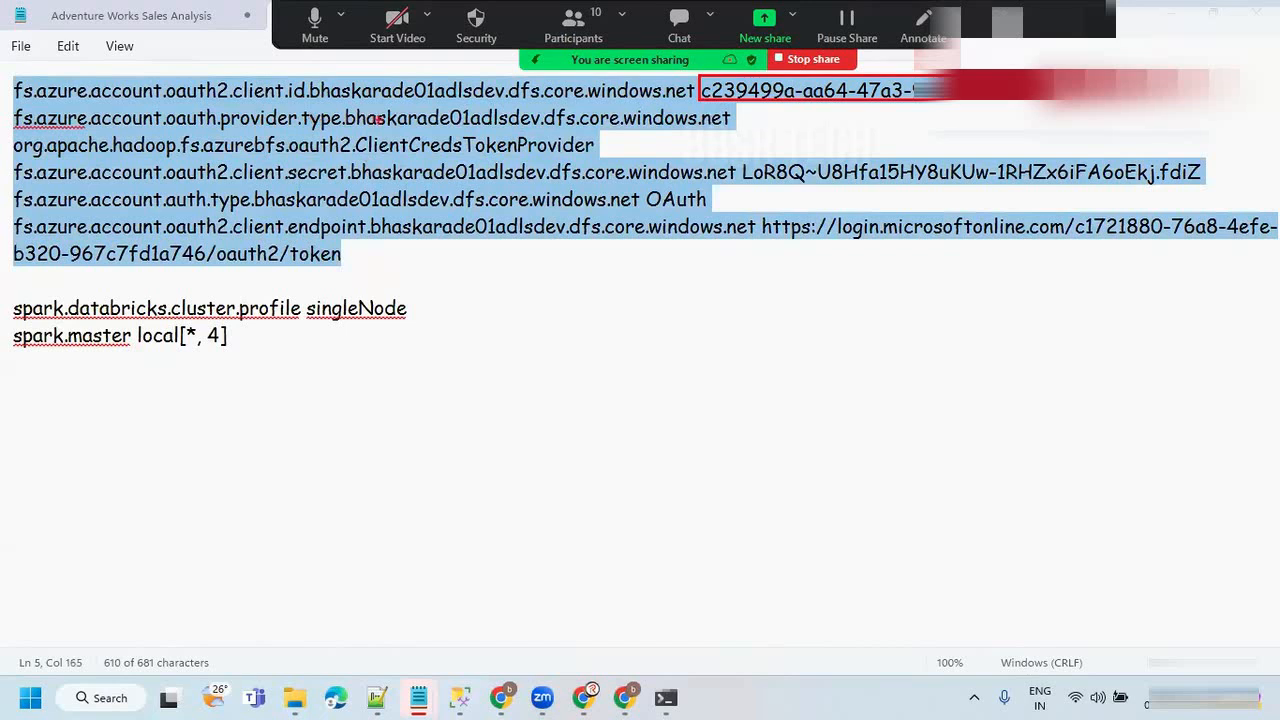
{"action": "left_click_drag", "start_coordinate": [306, 80], "coordinate": [504, 101]}
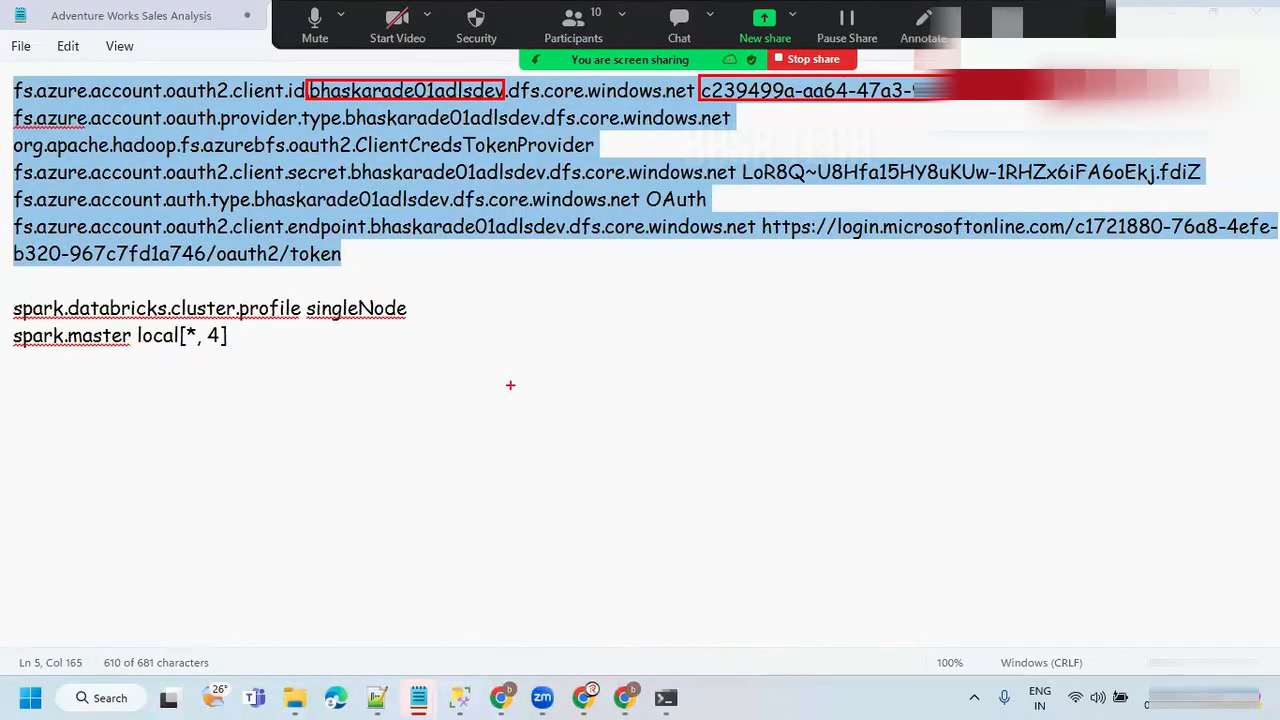
Handwrite SPD in red below the OAuth settings and underline it twice.
{"action": "left_click_drag", "start_coordinate": [548, 336], "coordinate": [516, 378]}
{"action": "left_click_drag", "start_coordinate": [545, 372], "coordinate": [562, 352]}
{"action": "mouse_move", "coordinate": [609, 336]}
{"action": "left_mouse_down"}
{"action": "mouse_move", "coordinate": [612, 362]}
{"action": "mouse_move", "coordinate": [655, 352]}
{"action": "mouse_move", "coordinate": [526, 415]}
{"action": "mouse_move", "coordinate": [686, 347]}
{"action": "left_mouse_up"}
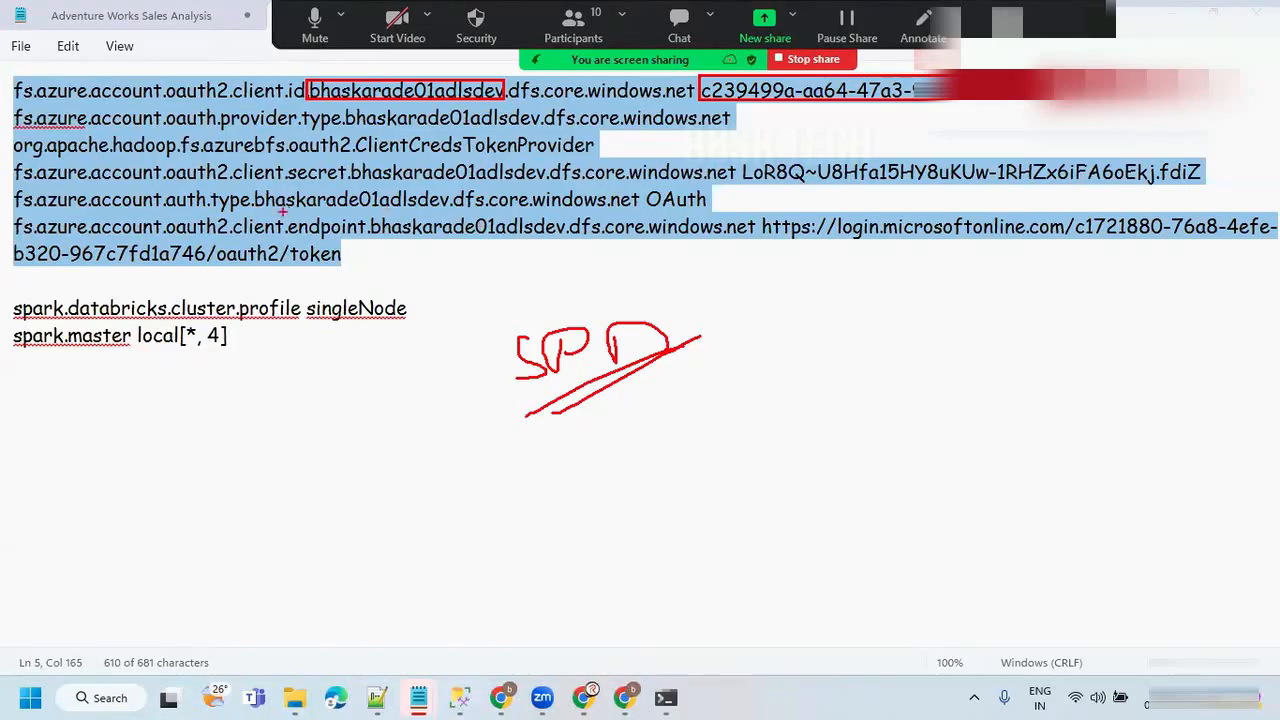
Draw a check mark over the OAuth lines and red boxes around the client secret and tenant ID values.
{"action": "left_click_drag", "start_coordinate": [158, 186], "coordinate": [239, 130]}
{"action": "left_click_drag", "start_coordinate": [740, 160], "coordinate": [1209, 183]}
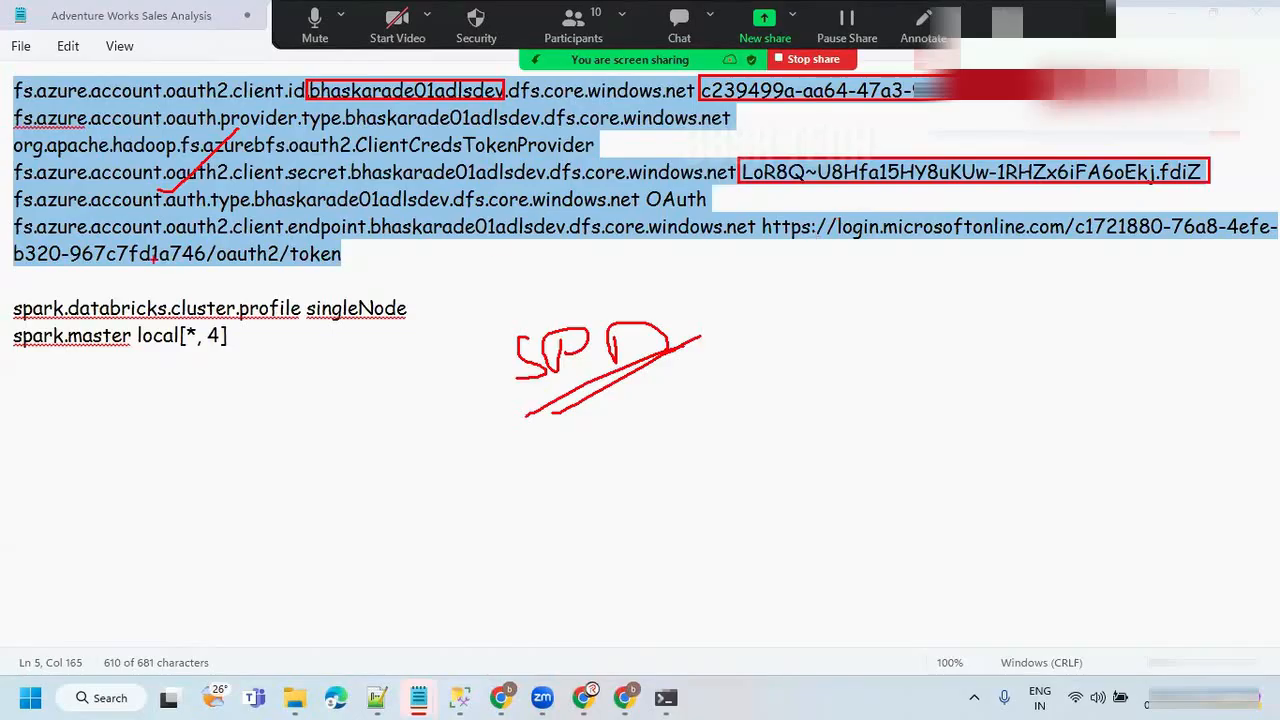
{"action": "left_click_drag", "start_coordinate": [1076, 212], "coordinate": [1278, 247]}
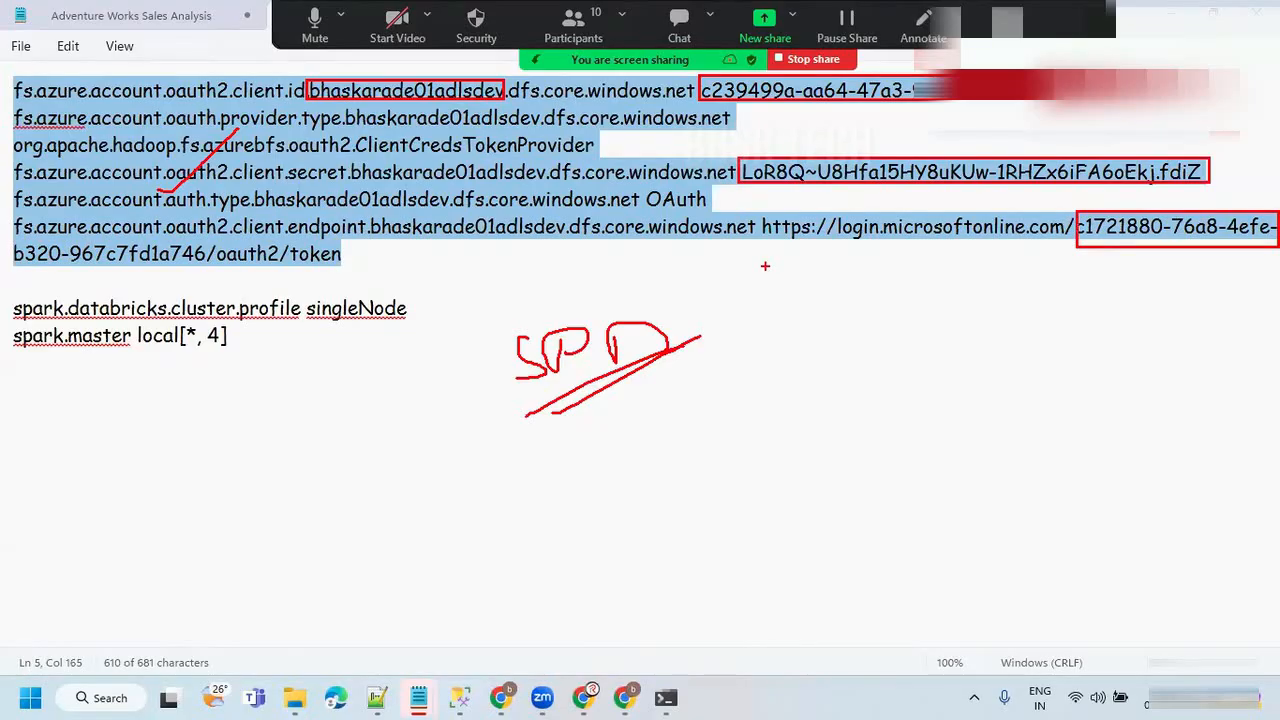
Handwrite Mount( ) in red below SPD and add two more check marks over the OAuth settings.
{"action": "mouse_move", "coordinate": [469, 523]}
{"action": "left_mouse_down"}
{"action": "mouse_move", "coordinate": [512, 546]}
{"action": "mouse_move", "coordinate": [592, 542]}
{"action": "left_mouse_up"}
{"action": "mouse_move", "coordinate": [611, 499]}
{"action": "left_mouse_down"}
{"action": "mouse_move", "coordinate": [710, 458]}
{"action": "mouse_move", "coordinate": [708, 493]}
{"action": "left_mouse_up"}
{"action": "mouse_move", "coordinate": [679, 477]}
{"action": "left_mouse_down"}
{"action": "mouse_move", "coordinate": [746, 453]}
{"action": "mouse_move", "coordinate": [788, 487]}
{"action": "left_mouse_up"}
{"action": "left_click_drag", "start_coordinate": [836, 407], "coordinate": [850, 494]}
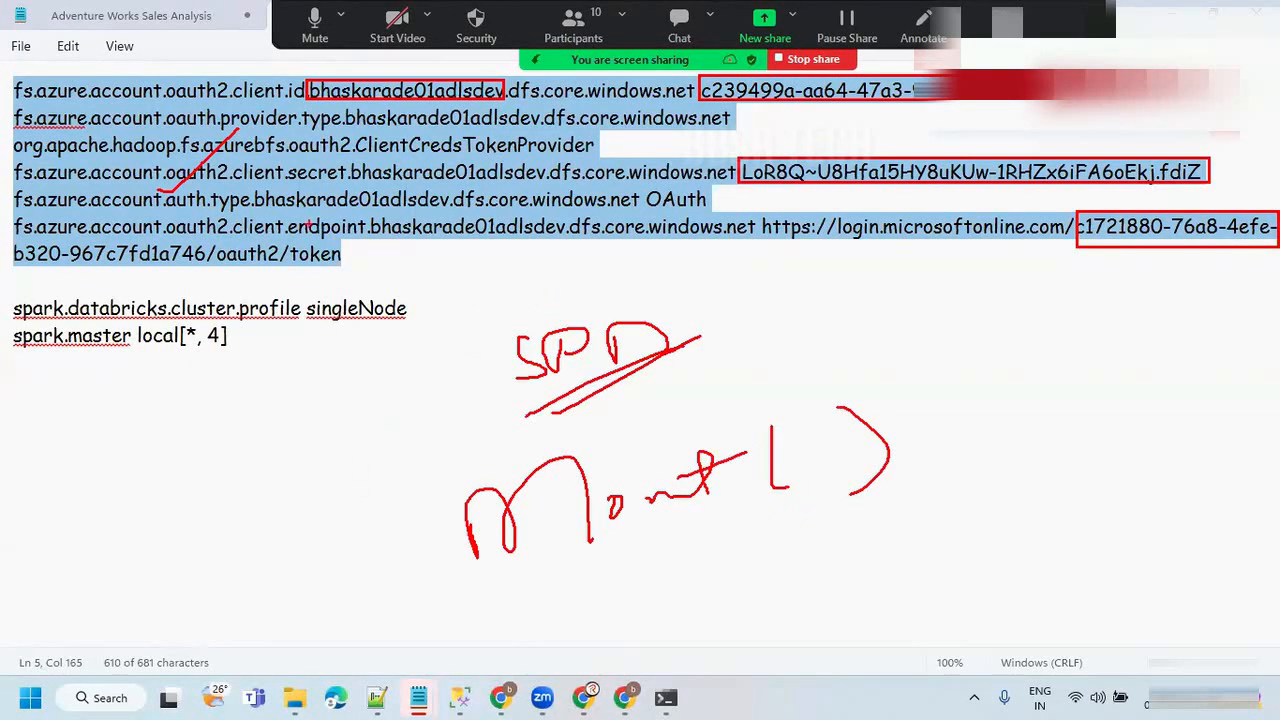
{"action": "left_click_drag", "start_coordinate": [308, 226], "coordinate": [389, 160]}
{"action": "mouse_move", "coordinate": [538, 150]}
{"action": "left_mouse_down"}
{"action": "mouse_move", "coordinate": [550, 161]}
{"action": "mouse_move", "coordinate": [648, 86]}
{"action": "left_mouse_up"}
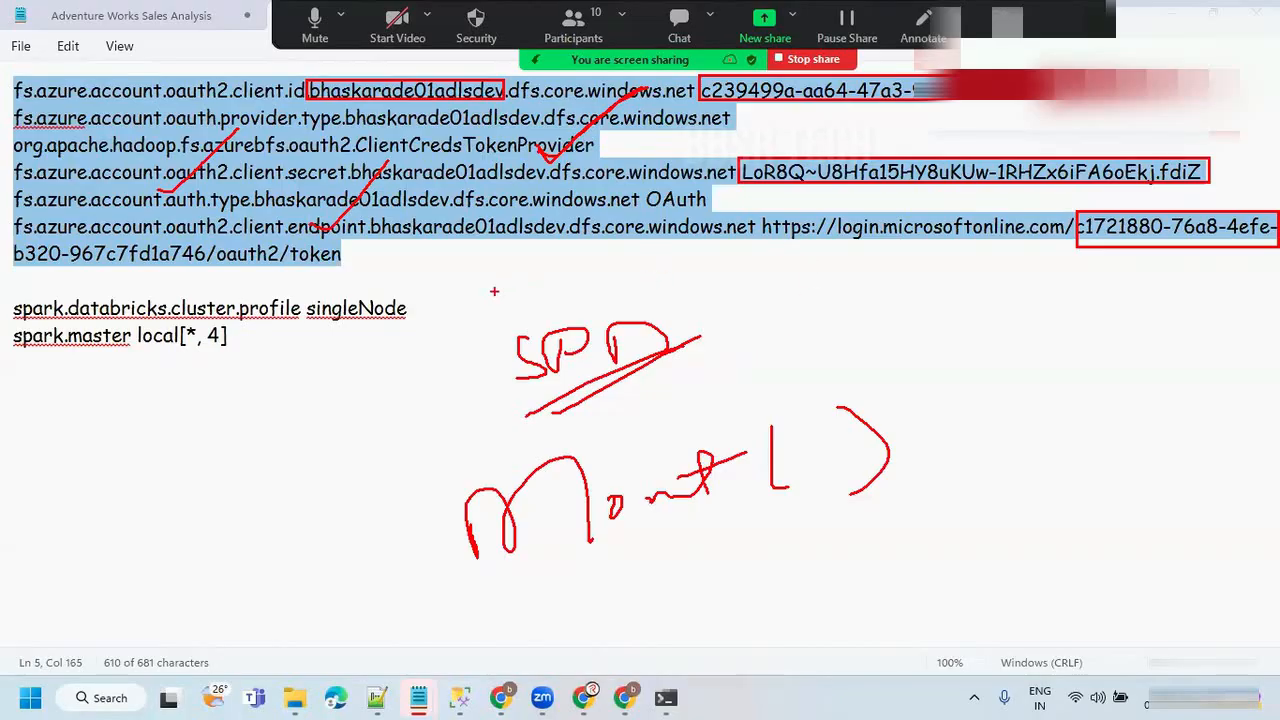
Clear all annotations and highlight the OAuth settings block once more before deselecting it.
{"action": "key", "text": "Escape"}
{"action": "left_click", "coordinate": [380, 247]}
{"action": "mouse_move", "coordinate": [348, 257]}
{"action": "left_mouse_down"}
{"action": "mouse_move", "coordinate": [152, 145]}
{"action": "mouse_move", "coordinate": [8, 88]}
{"action": "left_mouse_up"}
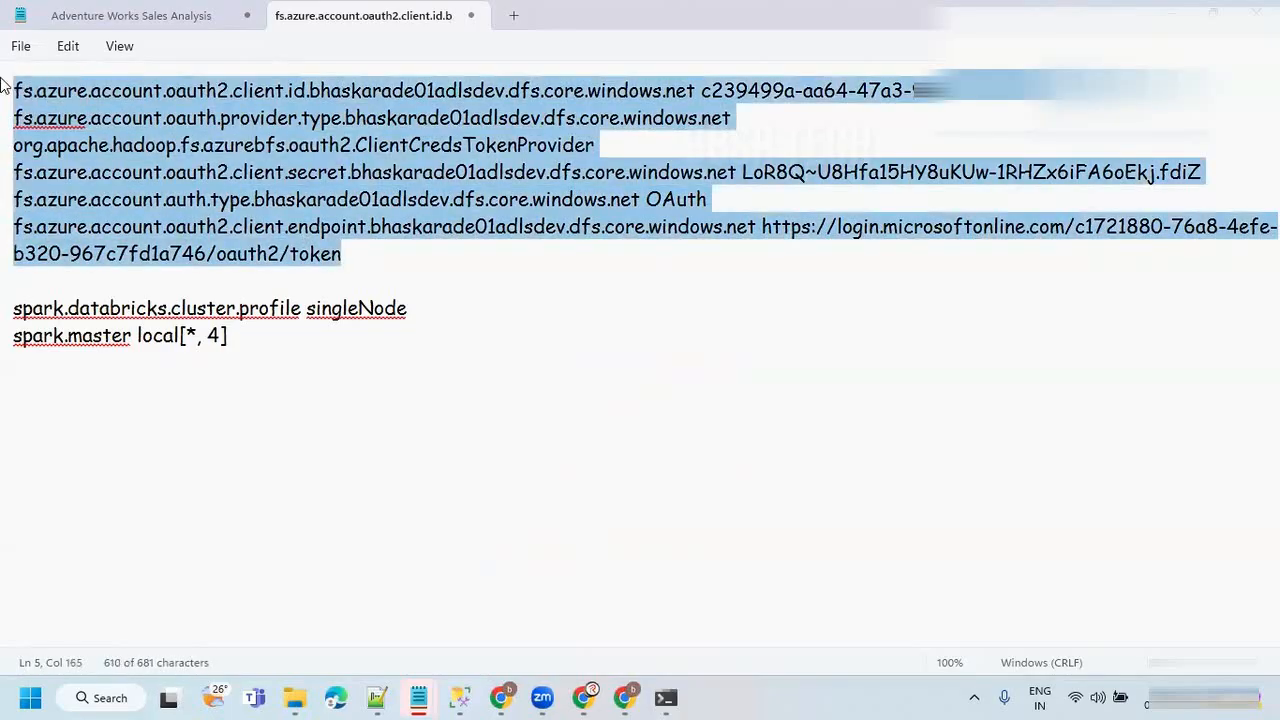
{"action": "left_click", "coordinate": [358, 204]}
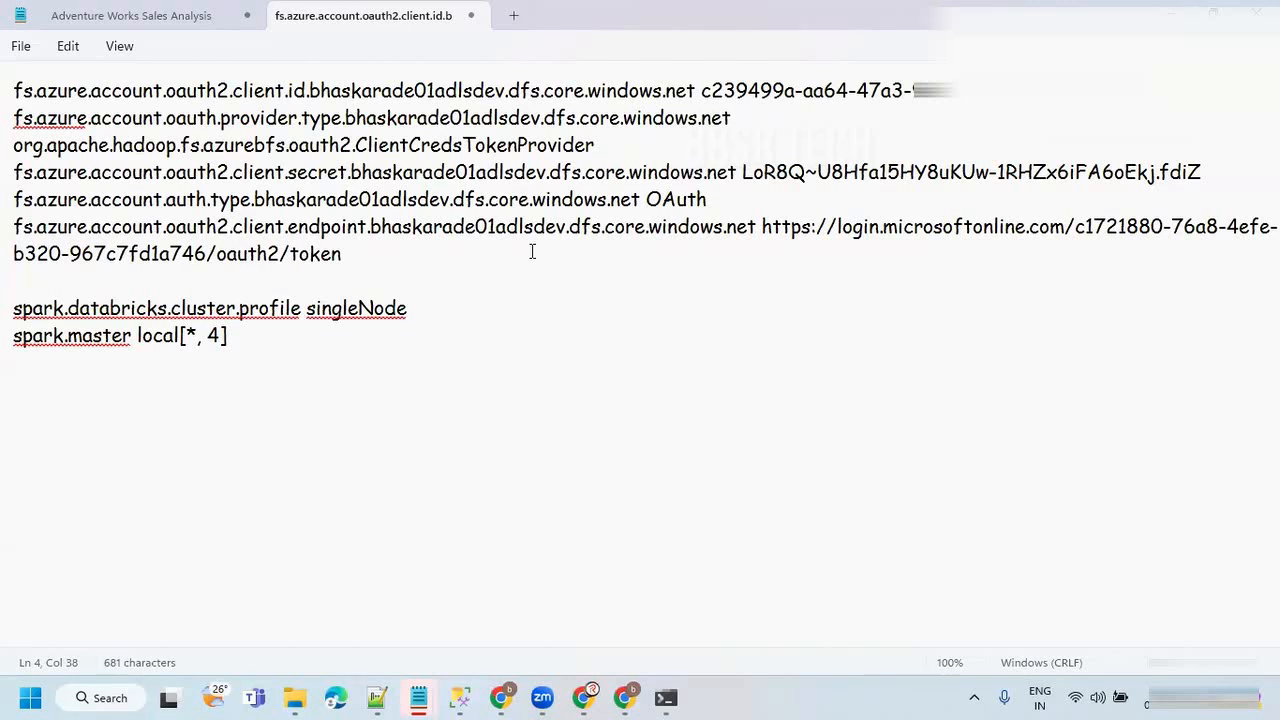
Draw two red cylinders, one above the other, below the OAuth settings, each with an arrow pointing right.
{"action": "left_click", "coordinate": [344, 334]}
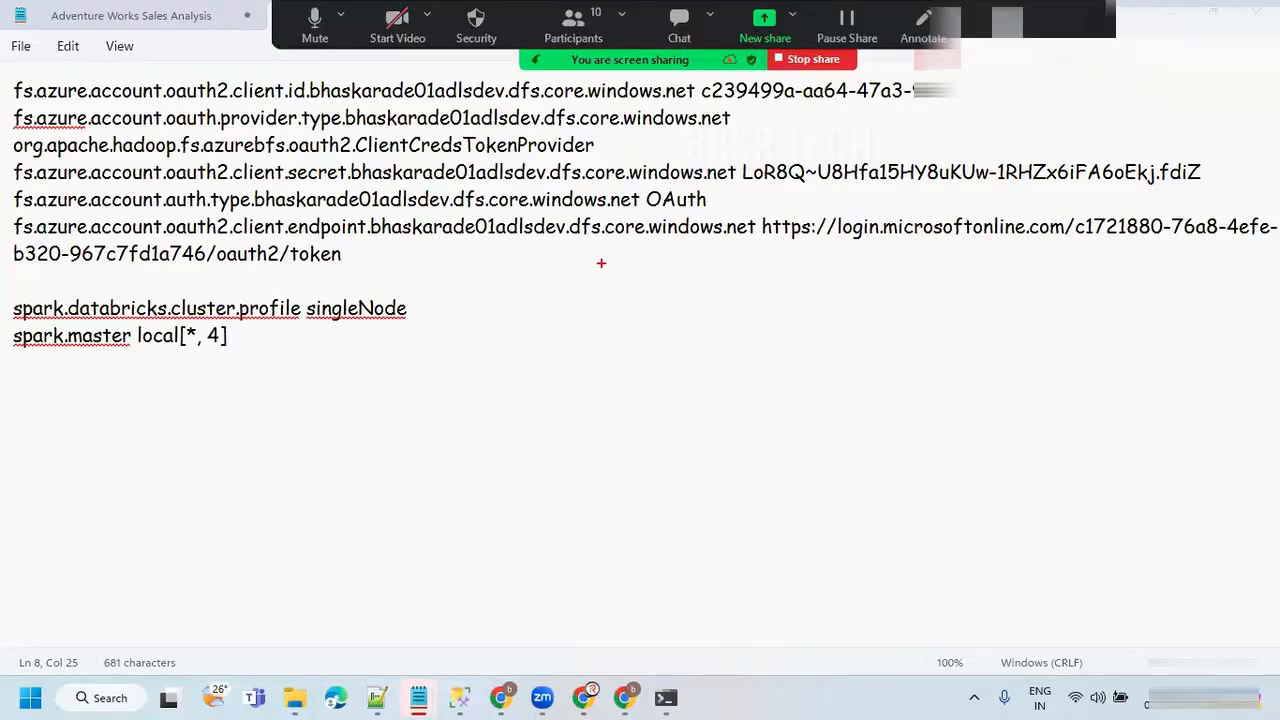
{"action": "mouse_move", "coordinate": [650, 266]}
{"action": "left_mouse_down"}
{"action": "mouse_move", "coordinate": [606, 262]}
{"action": "mouse_move", "coordinate": [664, 284]}
{"action": "mouse_move", "coordinate": [620, 261]}
{"action": "left_mouse_up"}
{"action": "mouse_move", "coordinate": [546, 288]}
{"action": "left_mouse_down"}
{"action": "mouse_move", "coordinate": [644, 377]}
{"action": "mouse_move", "coordinate": [664, 282]}
{"action": "left_mouse_up"}
{"action": "mouse_move", "coordinate": [648, 410]}
{"action": "left_mouse_down"}
{"action": "mouse_move", "coordinate": [540, 424]}
{"action": "mouse_move", "coordinate": [664, 408]}
{"action": "mouse_move", "coordinate": [612, 404]}
{"action": "mouse_move", "coordinate": [650, 500]}
{"action": "mouse_move", "coordinate": [656, 432]}
{"action": "left_mouse_up"}
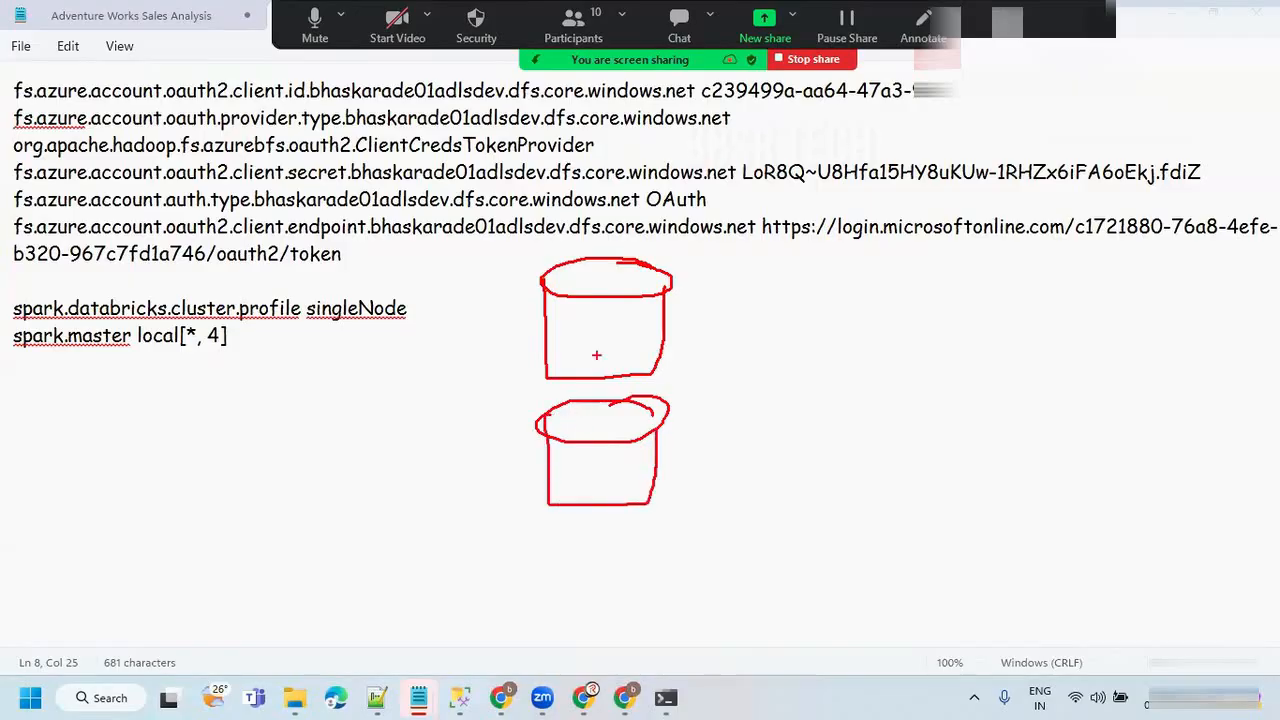
{"action": "left_click_drag", "start_coordinate": [652, 338], "coordinate": [806, 334]}
{"action": "mouse_move", "coordinate": [776, 322]}
{"action": "left_mouse_down"}
{"action": "mouse_move", "coordinate": [800, 330]}
{"action": "mouse_move", "coordinate": [772, 368]}
{"action": "left_mouse_up"}
{"action": "mouse_move", "coordinate": [662, 472]}
{"action": "left_mouse_down"}
{"action": "mouse_move", "coordinate": [804, 462]}
{"action": "mouse_move", "coordinate": [766, 478]}
{"action": "left_mouse_up"}
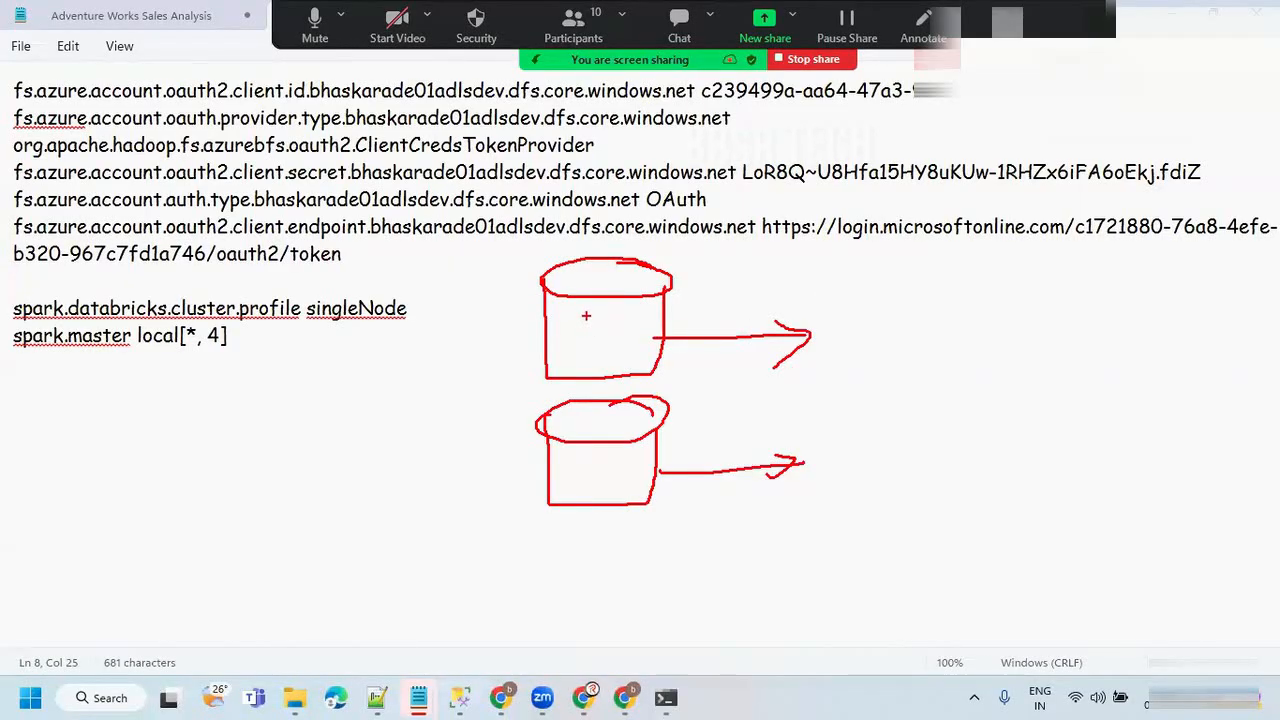
Add short lines inside the upper cylinder, a doubled check mark beside it, and a small box at its arrowhead.
{"action": "left_click_drag", "start_coordinate": [588, 317], "coordinate": [612, 350]}
{"action": "mouse_move", "coordinate": [457, 331]}
{"action": "left_mouse_down"}
{"action": "mouse_move", "coordinate": [445, 337]}
{"action": "mouse_move", "coordinate": [552, 238]}
{"action": "left_mouse_up"}
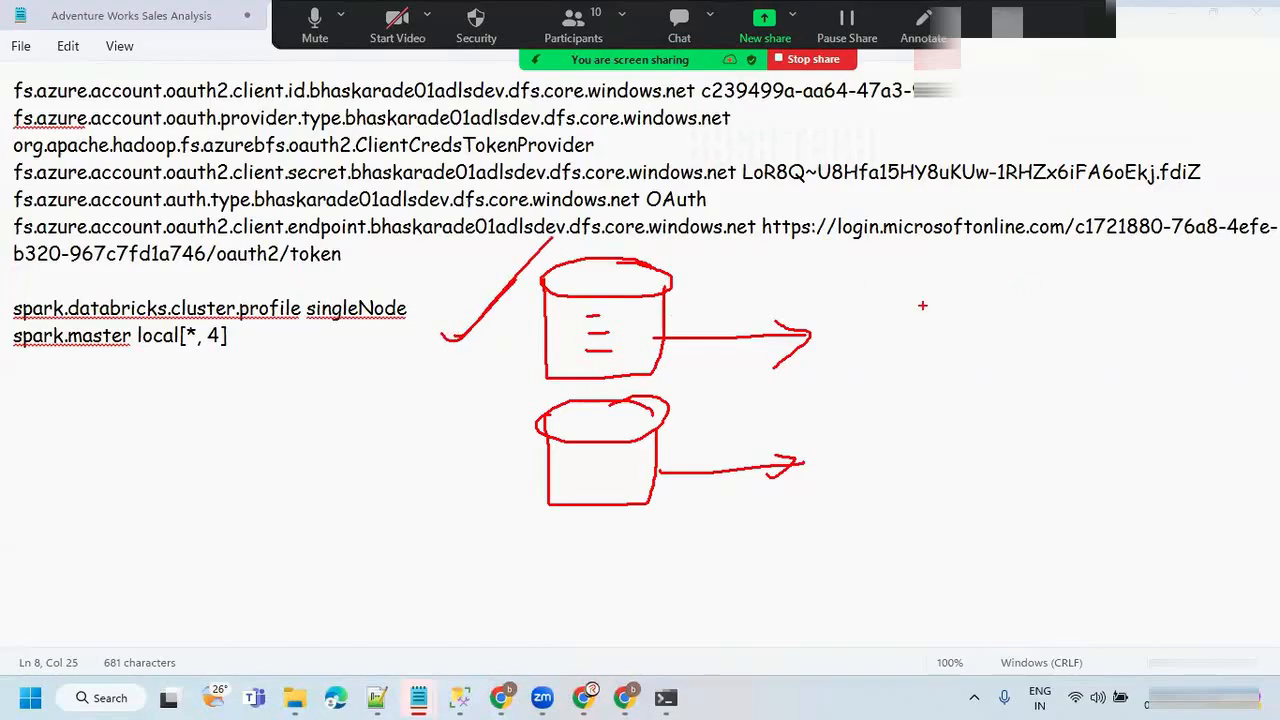
{"action": "mouse_move", "coordinate": [826, 298]}
{"action": "left_mouse_down"}
{"action": "mouse_move", "coordinate": [822, 350]}
{"action": "mouse_move", "coordinate": [922, 300]}
{"action": "mouse_move", "coordinate": [822, 298]}
{"action": "left_mouse_up"}
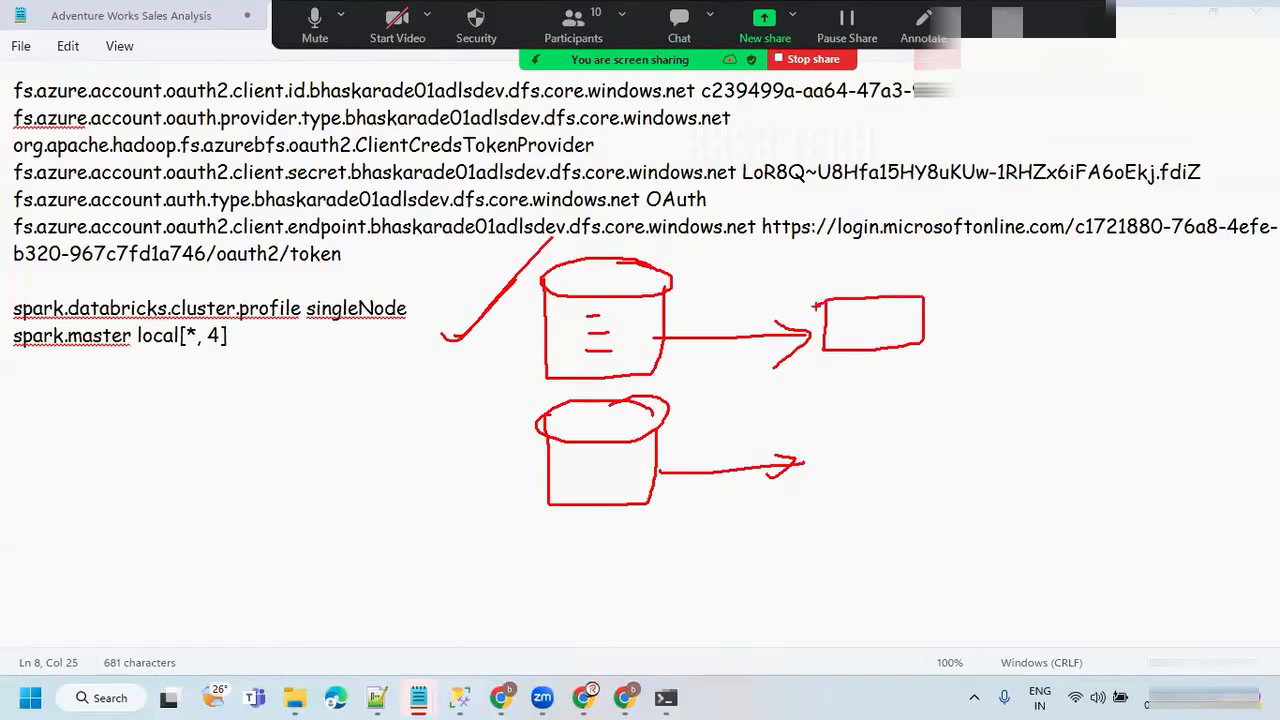
{"action": "left_click_drag", "start_coordinate": [444, 334], "coordinate": [550, 222]}
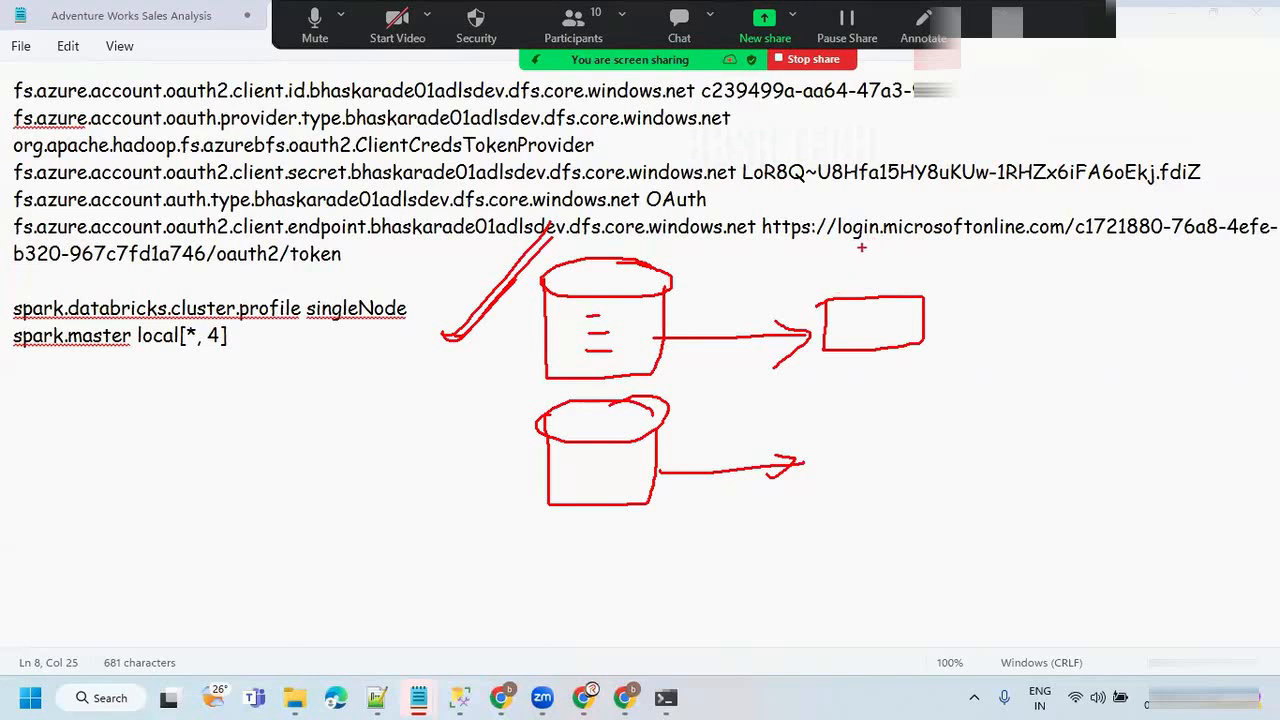
Draw a tall rectangle enclosing the small box at the arrowheads and retrace the check mark beside the upper cylinder.
{"action": "left_click_drag", "start_coordinate": [546, 316], "coordinate": [600, 316]}
{"action": "mouse_move", "coordinate": [818, 255]}
{"action": "left_mouse_down"}
{"action": "mouse_move", "coordinate": [811, 503]}
{"action": "mouse_move", "coordinate": [924, 478]}
{"action": "mouse_move", "coordinate": [938, 258]}
{"action": "mouse_move", "coordinate": [812, 256]}
{"action": "left_mouse_up"}
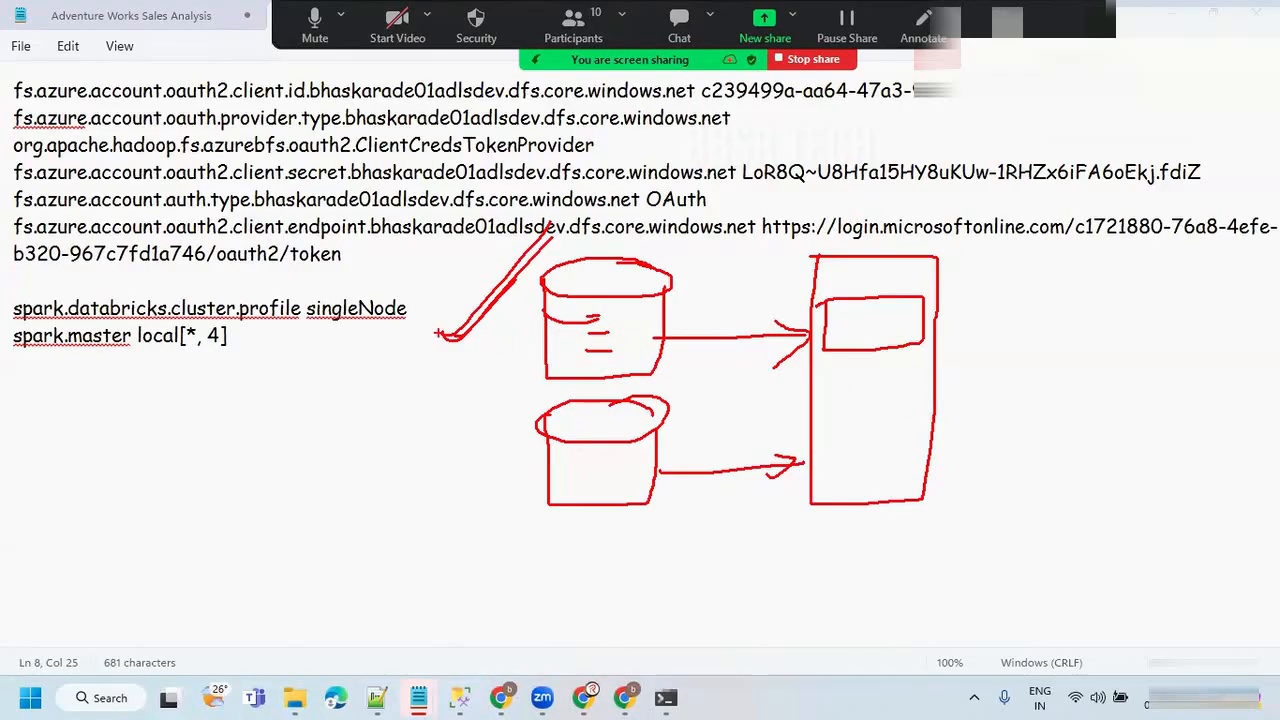
{"action": "left_click_drag", "start_coordinate": [440, 334], "coordinate": [554, 229]}
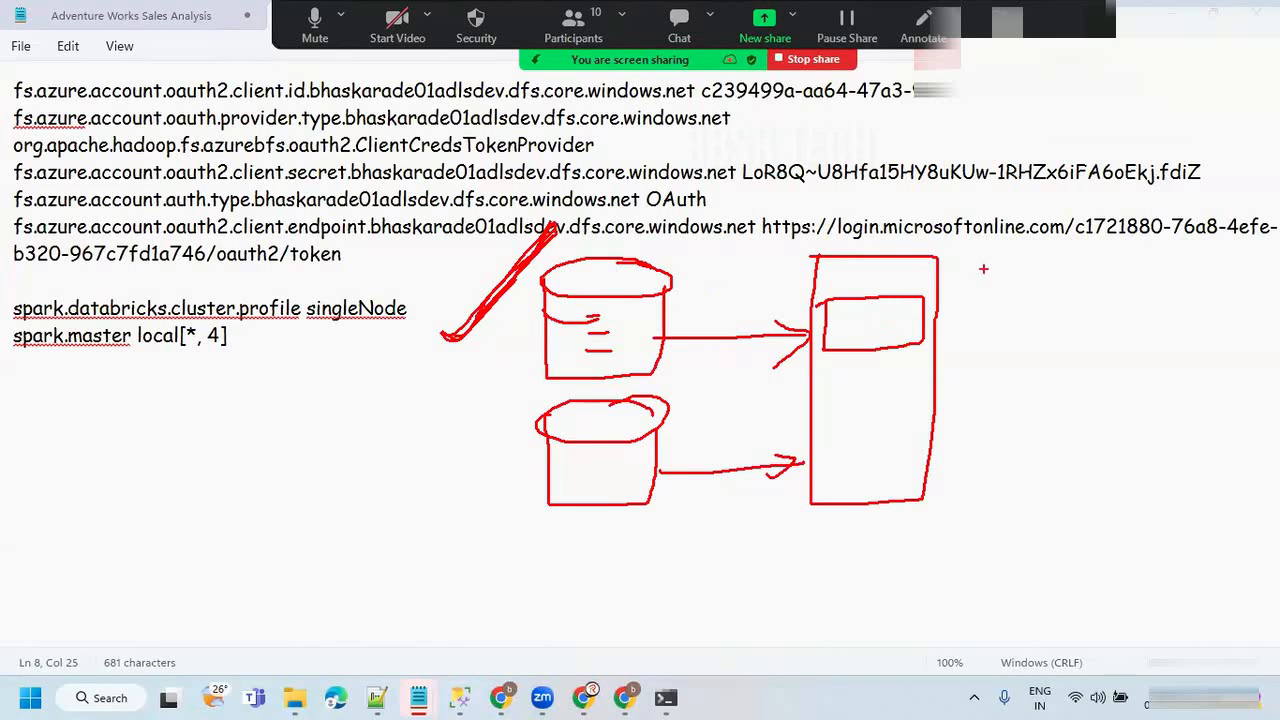
Clear all annotations and place the text cursor at the end of the OAuth token endpoint line.
{"action": "mouse_move", "coordinate": [1000, 156]}
{"action": "left_mouse_down"}
{"action": "mouse_move", "coordinate": [992, 178]}
{"action": "mouse_move", "coordinate": [1062, 160]}
{"action": "mouse_move", "coordinate": [994, 195]}
{"action": "left_mouse_up"}
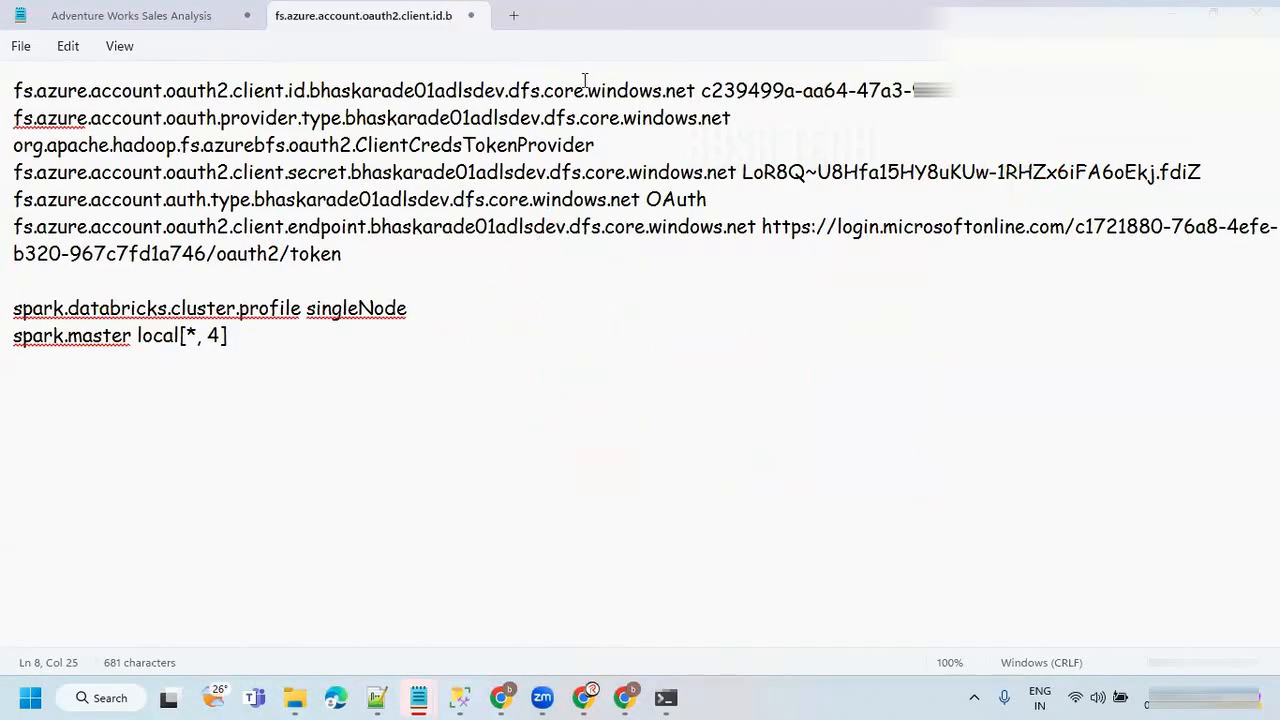
{"action": "left_click", "coordinate": [475, 316]}
{"action": "left_click", "coordinate": [279, 340]}
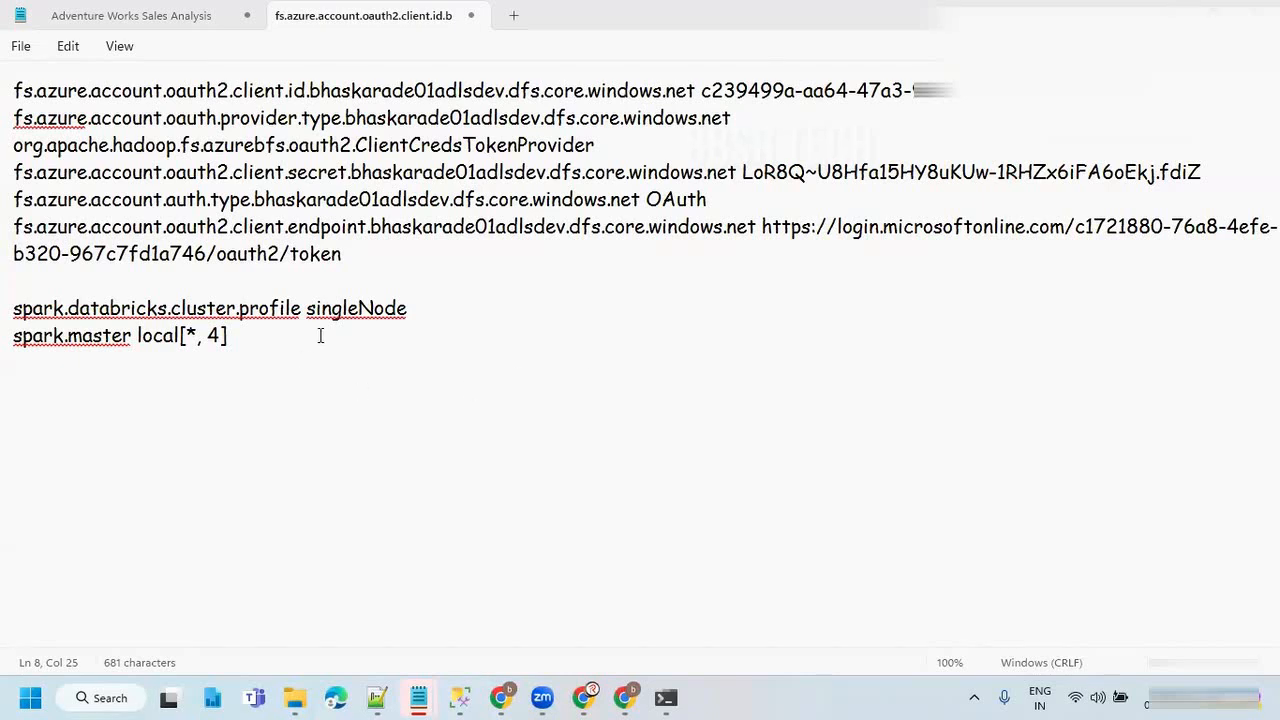
{"action": "left_click", "coordinate": [459, 254]}
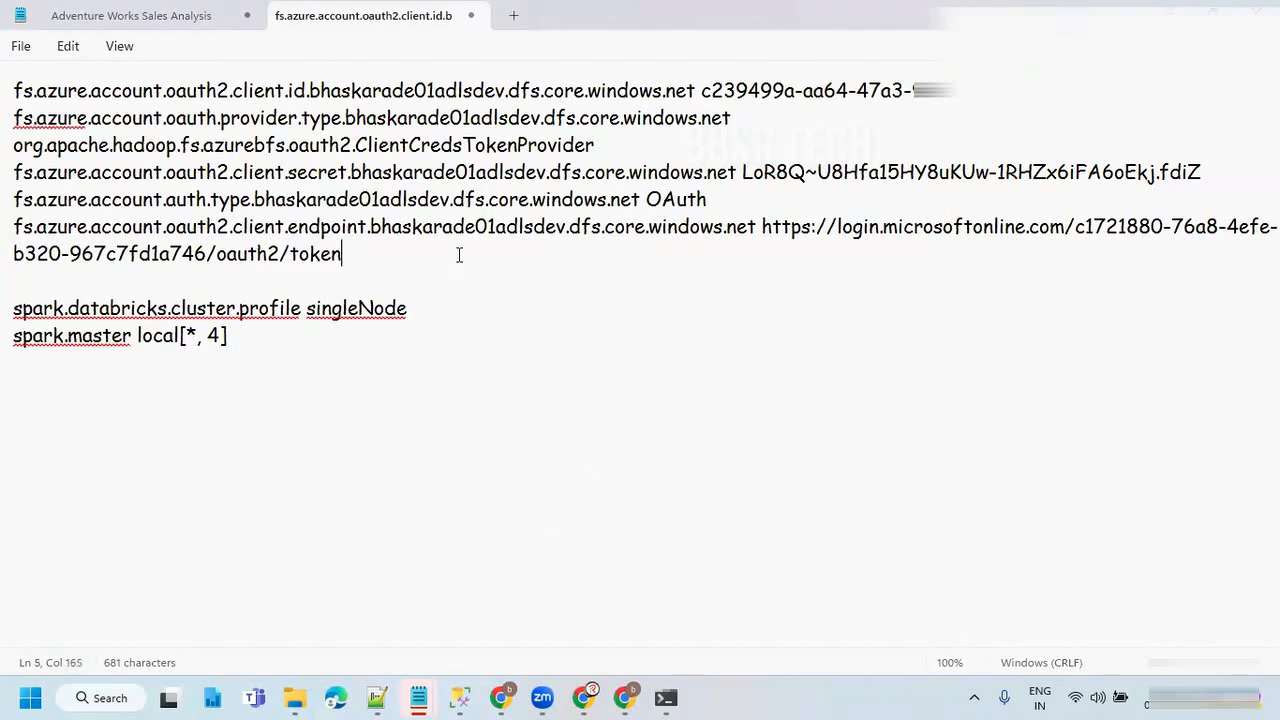